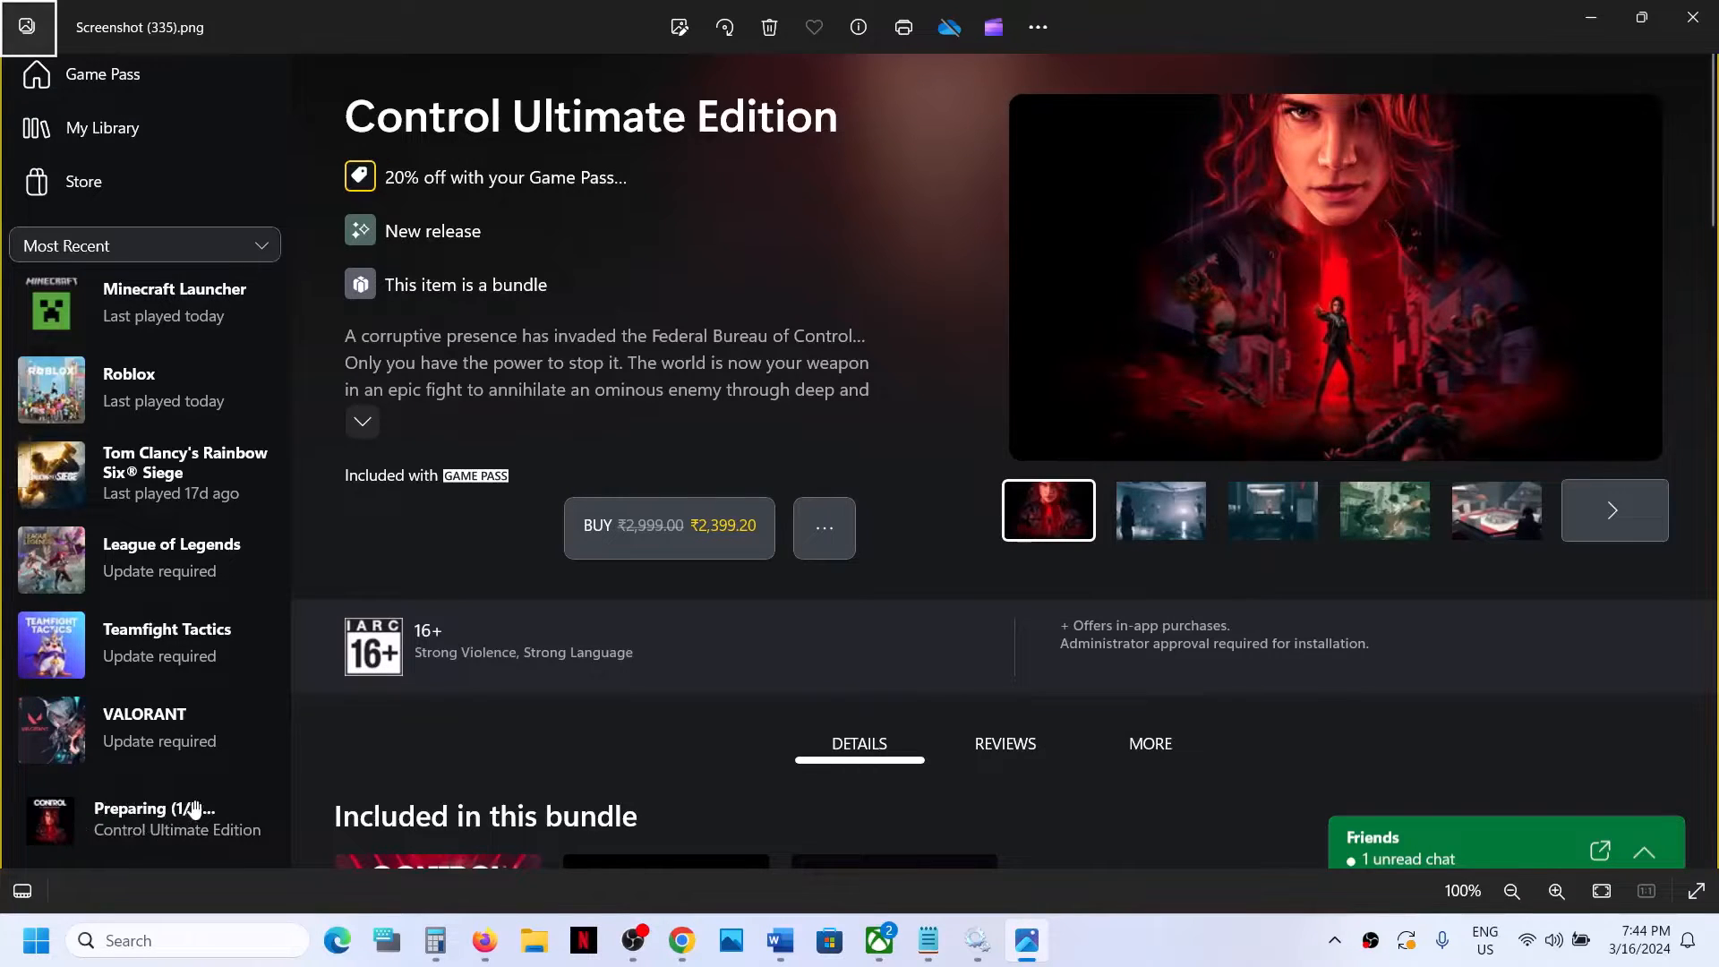
Highlight the Step 1 same-account login advice in the Word guide, and sign out of Microsoft Store.
click(1602, 14)
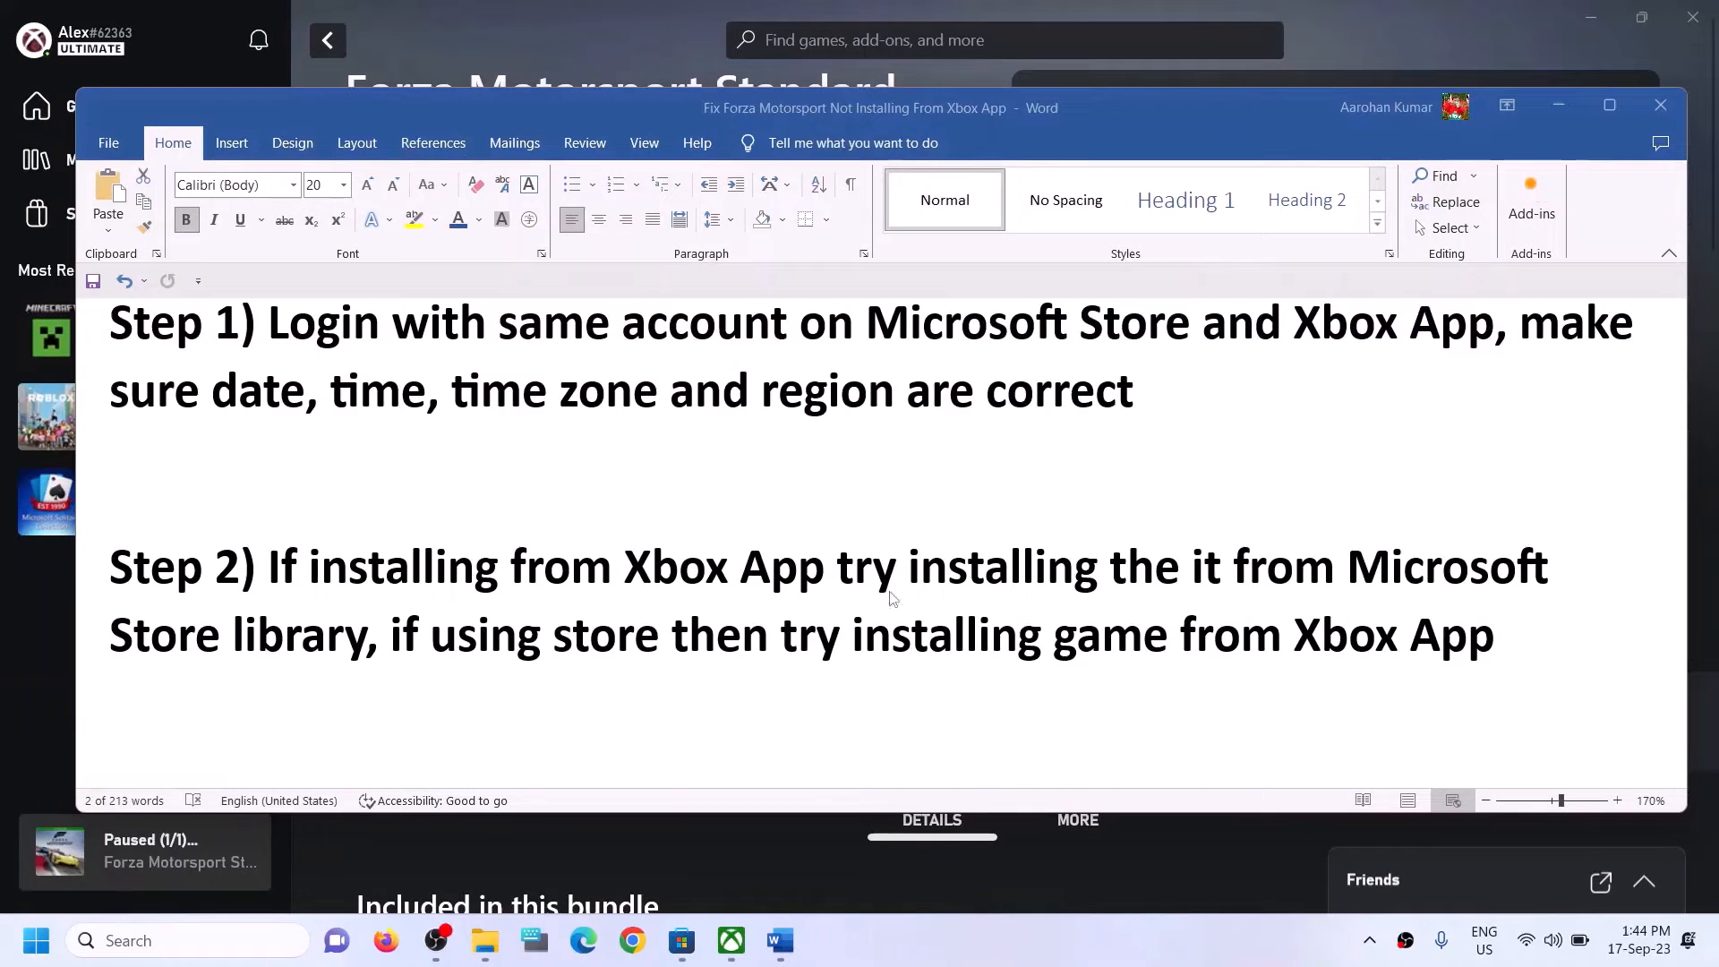
drag(273, 324, 1442, 333)
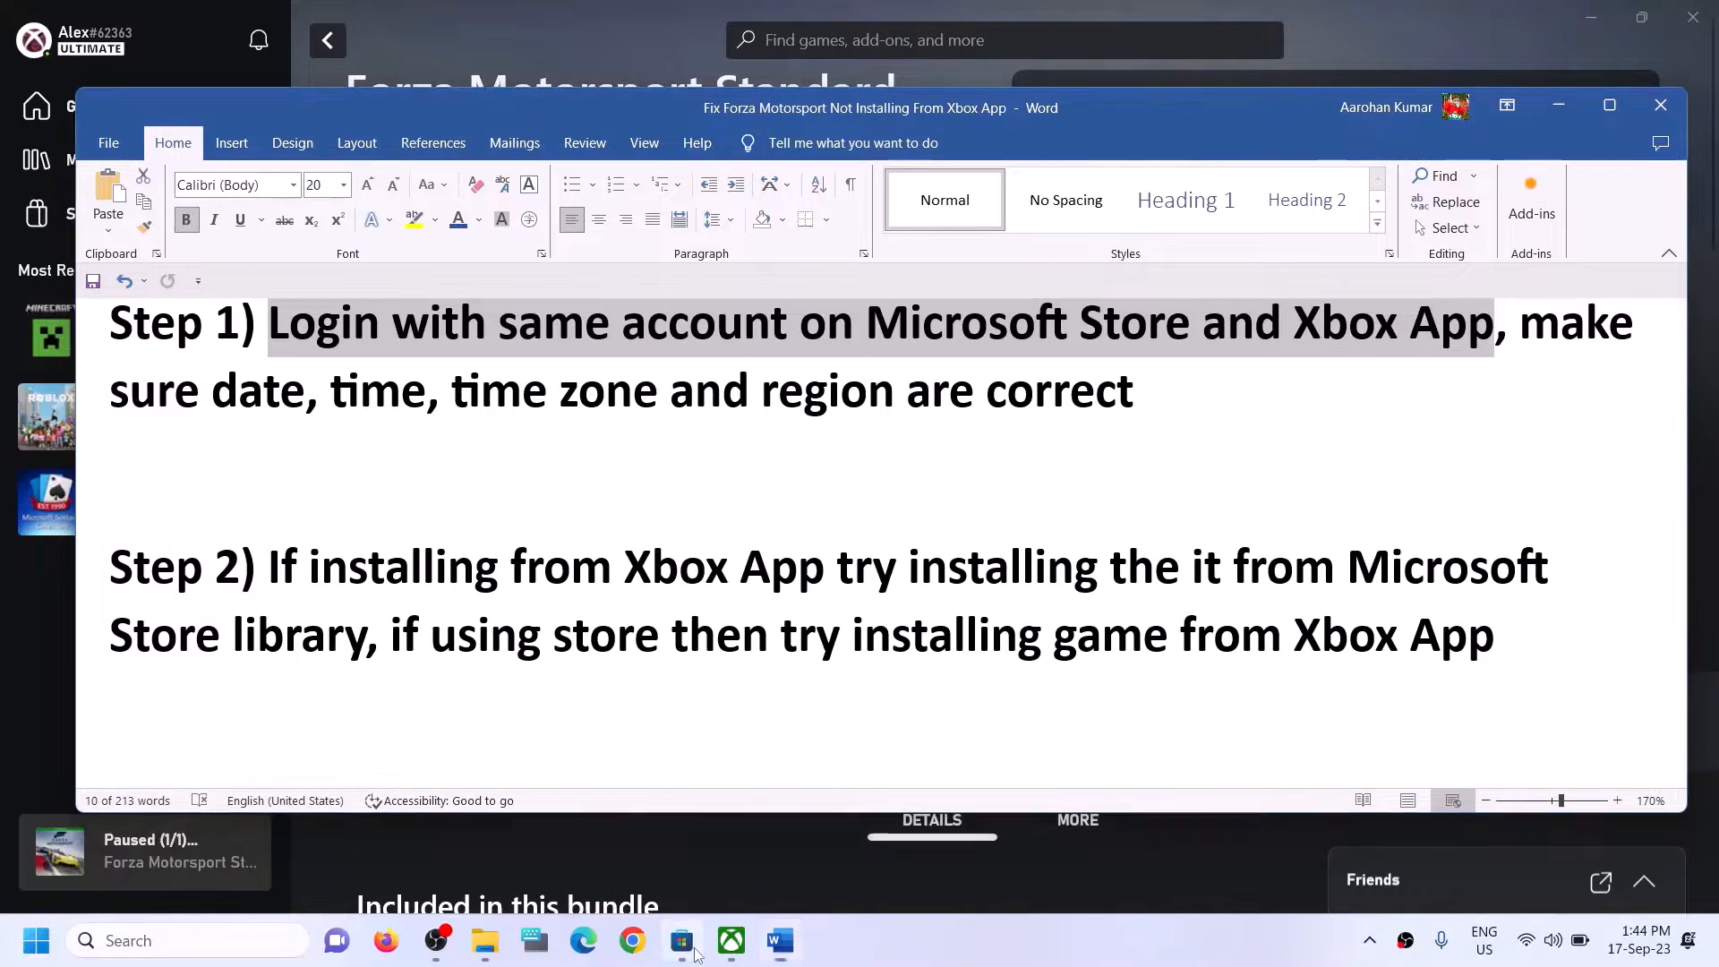
click(695, 953)
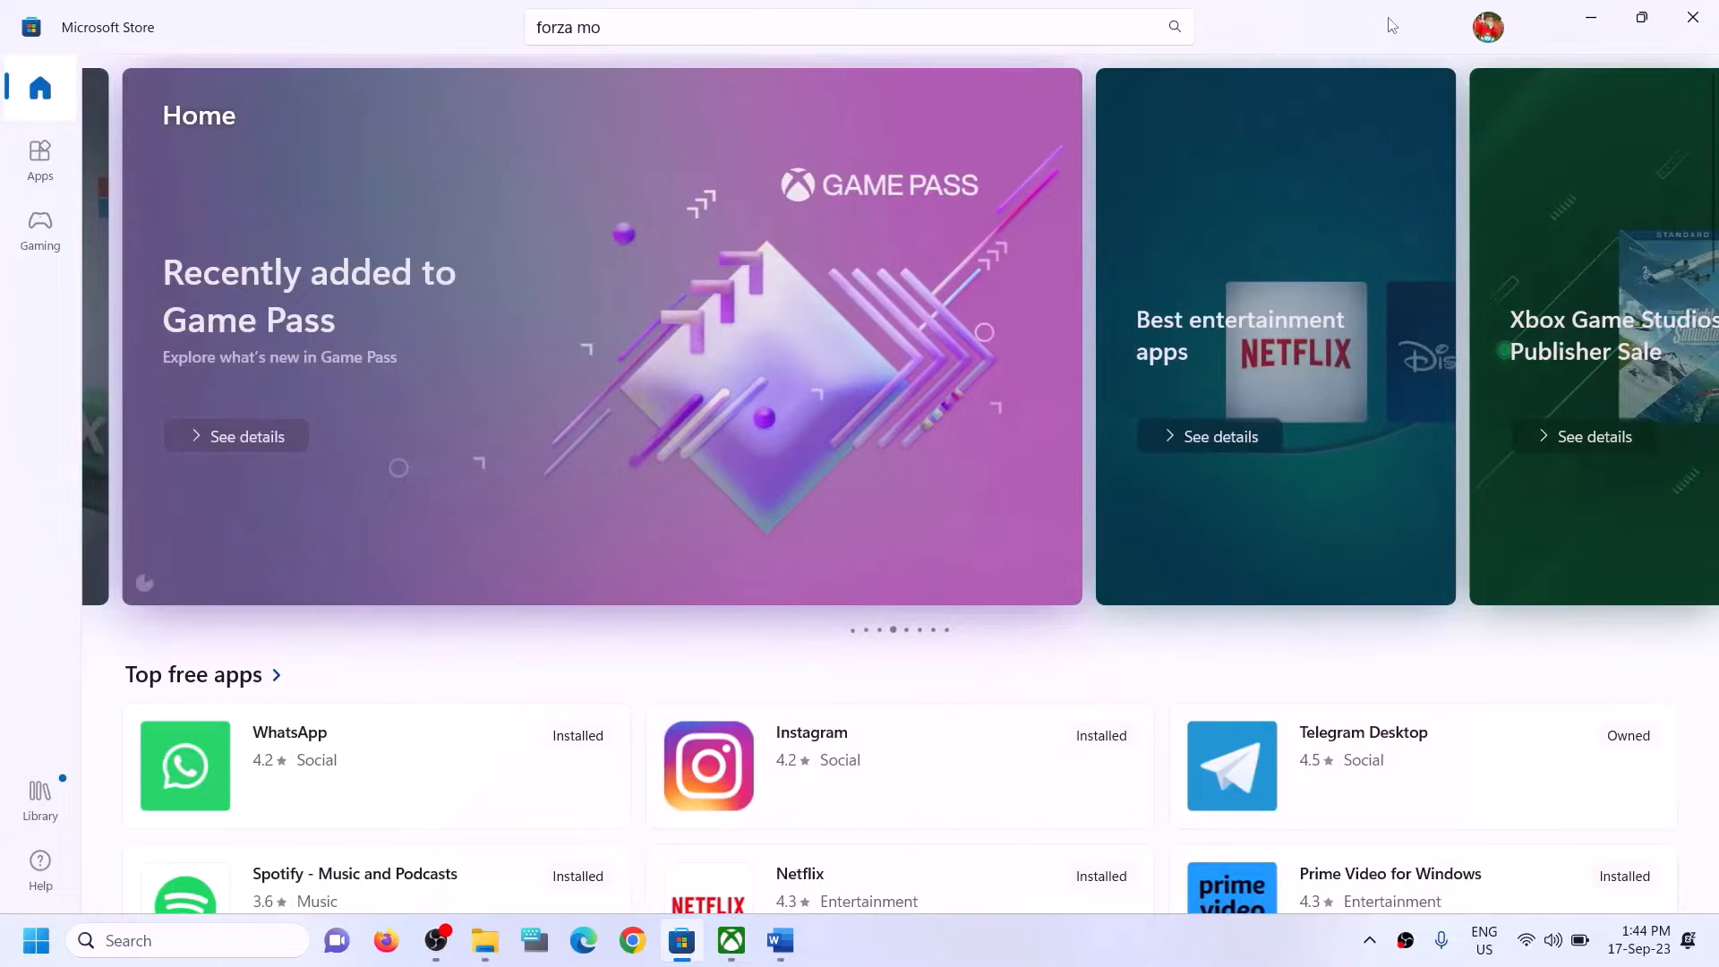
click(1490, 28)
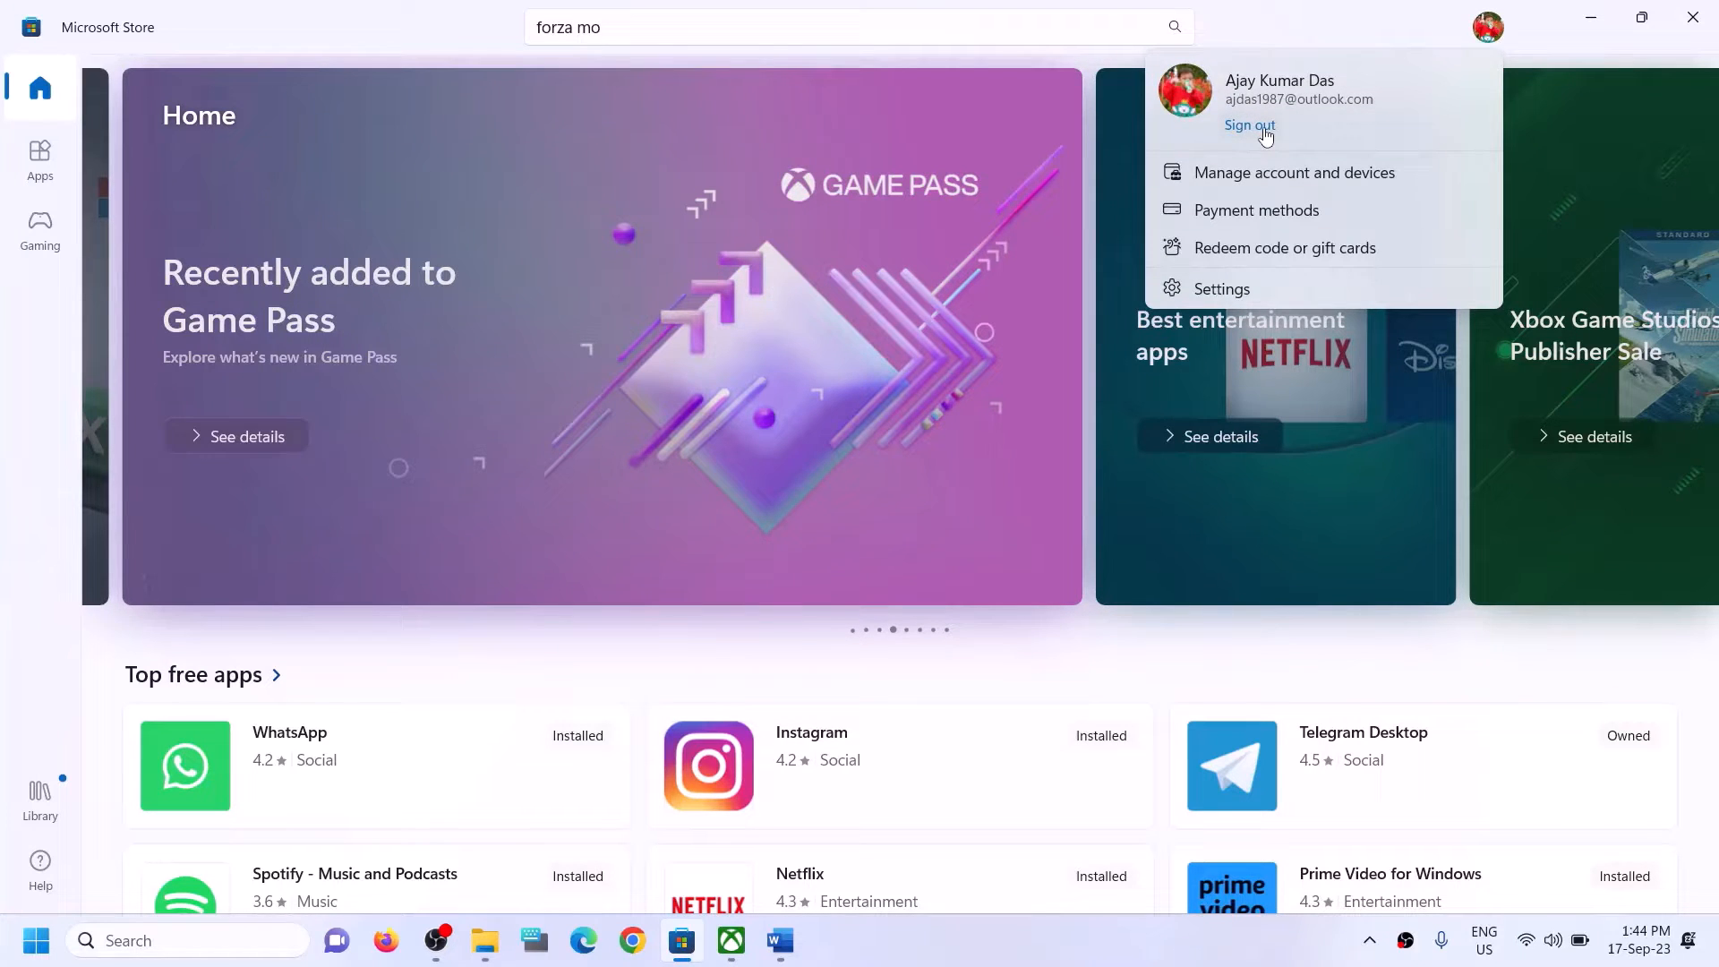
click(1262, 126)
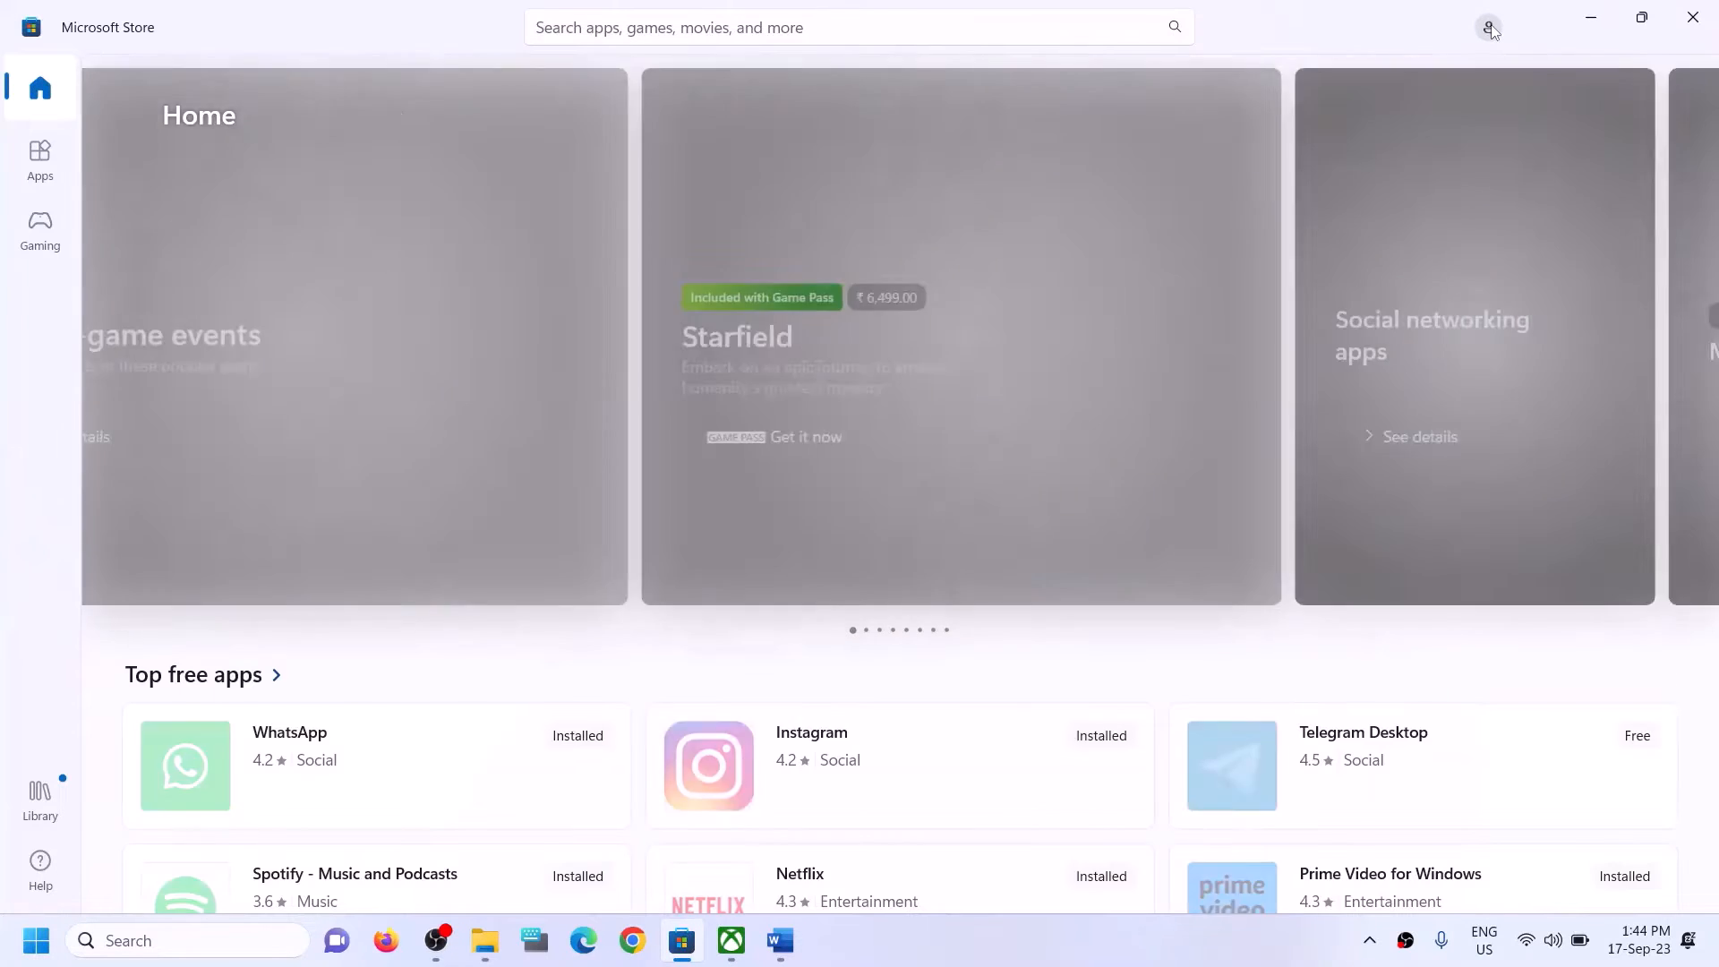
Sign back in to Microsoft Store with the second listed Microsoft account, verifying with the account PIN.
click(1489, 28)
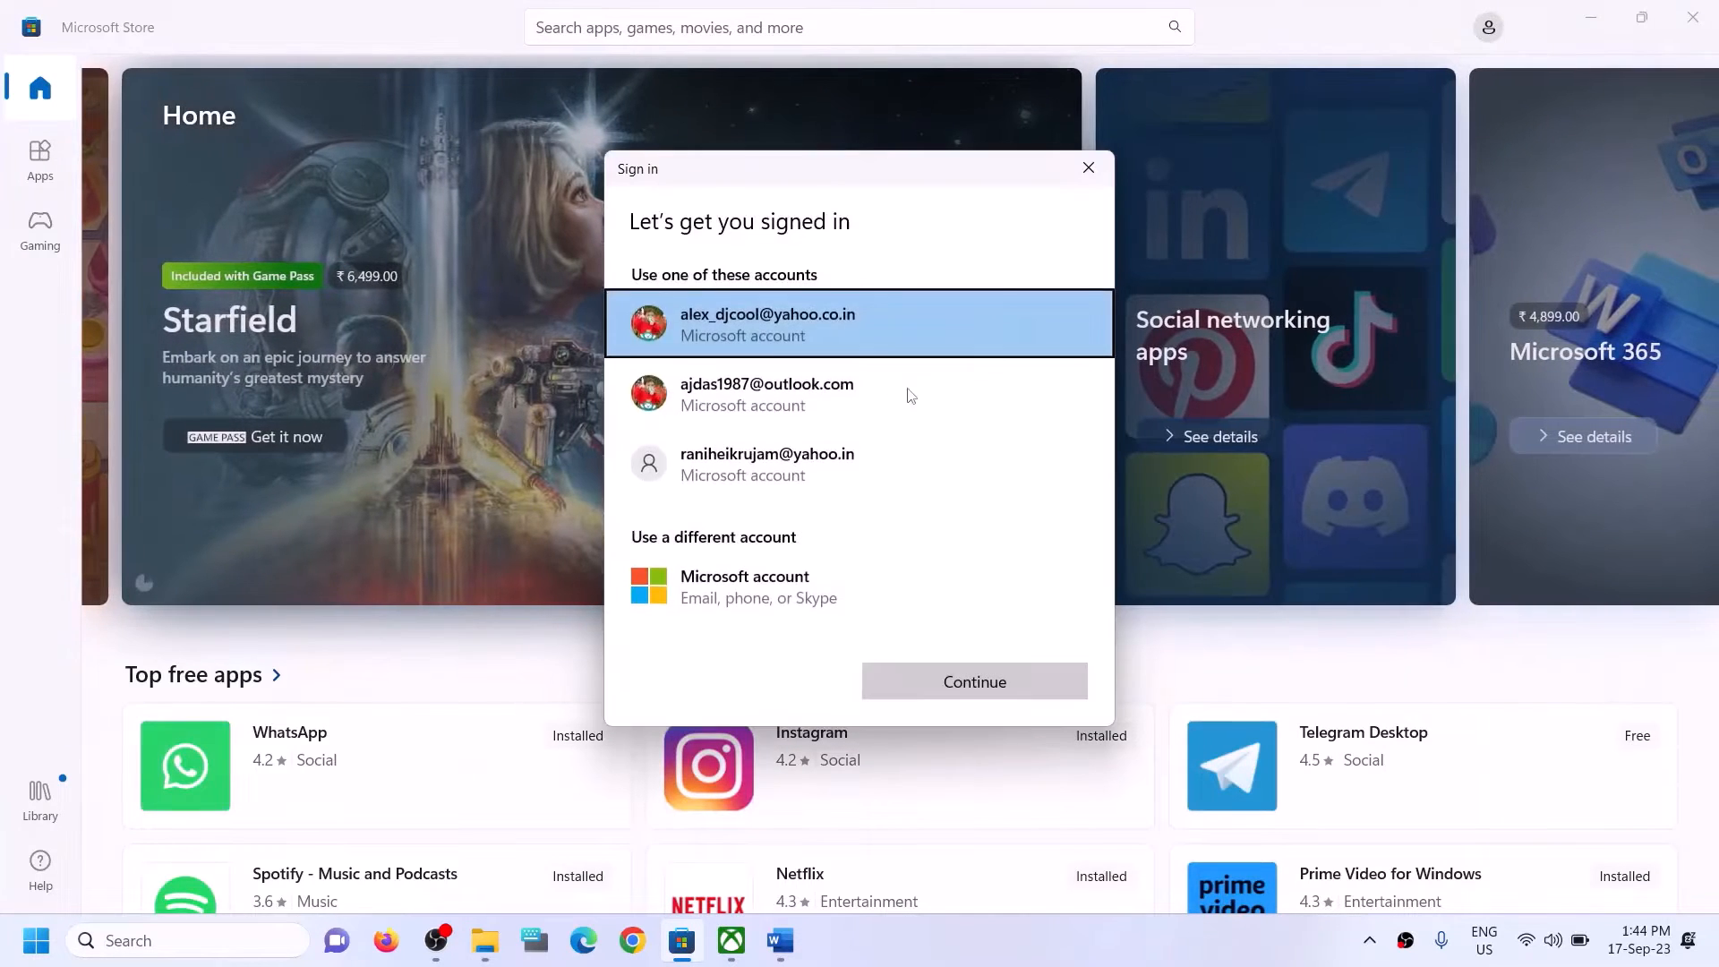
click(759, 413)
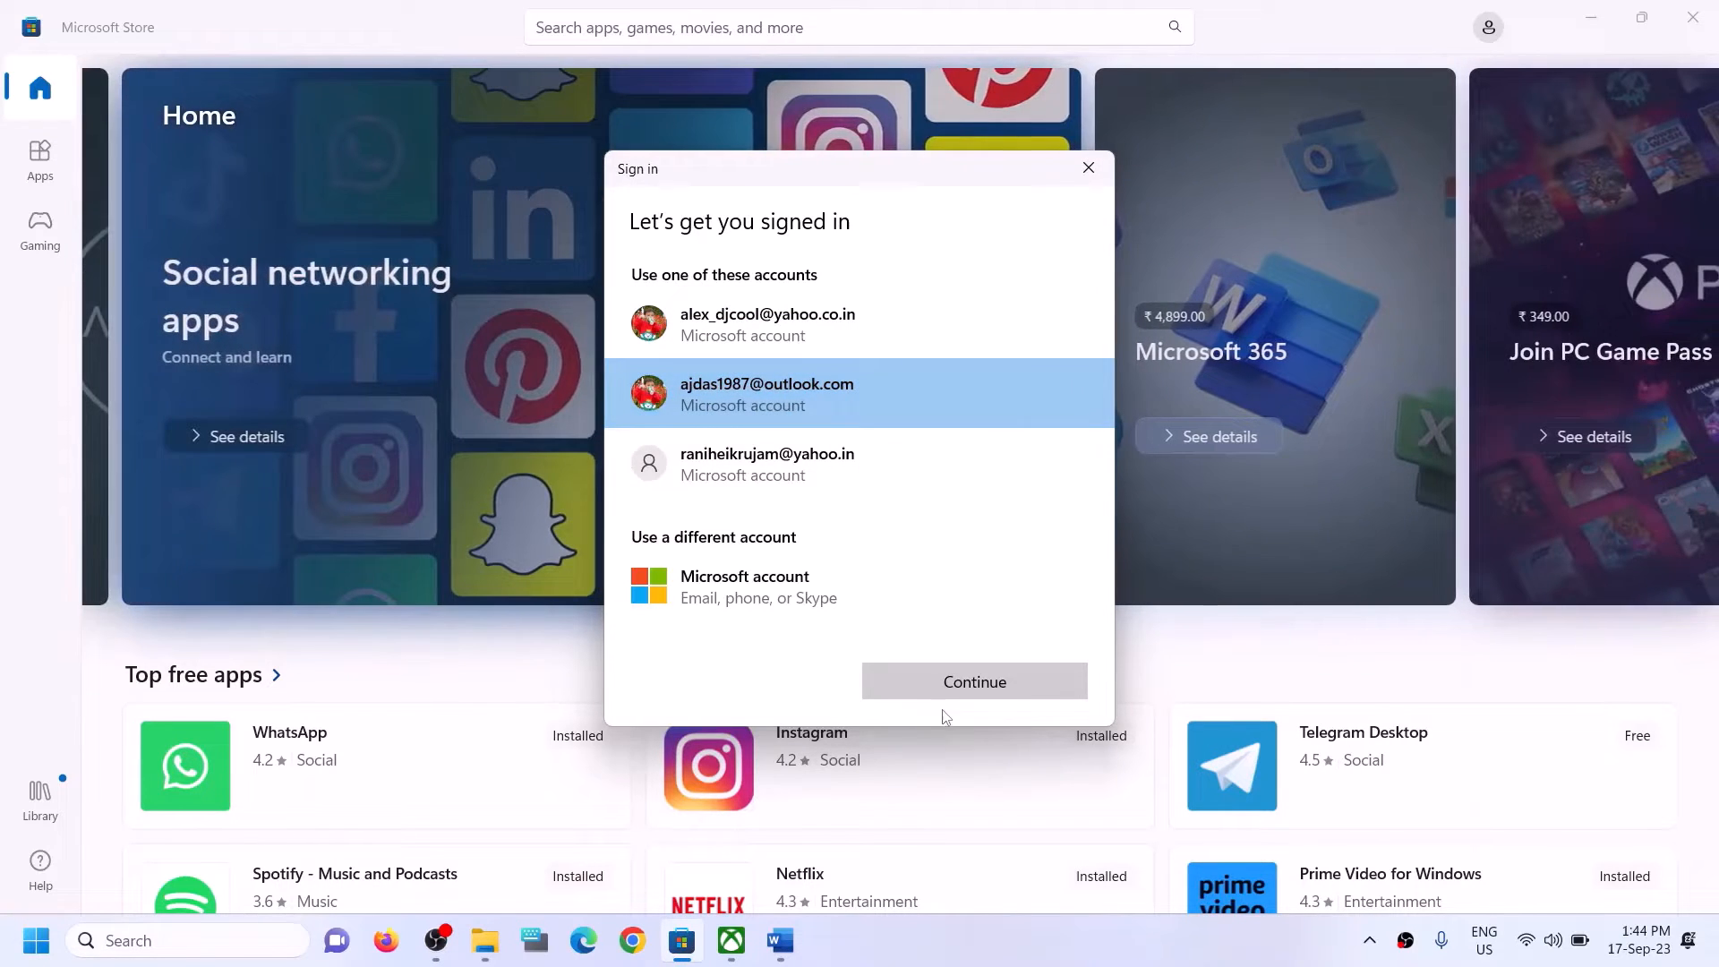
click(925, 680)
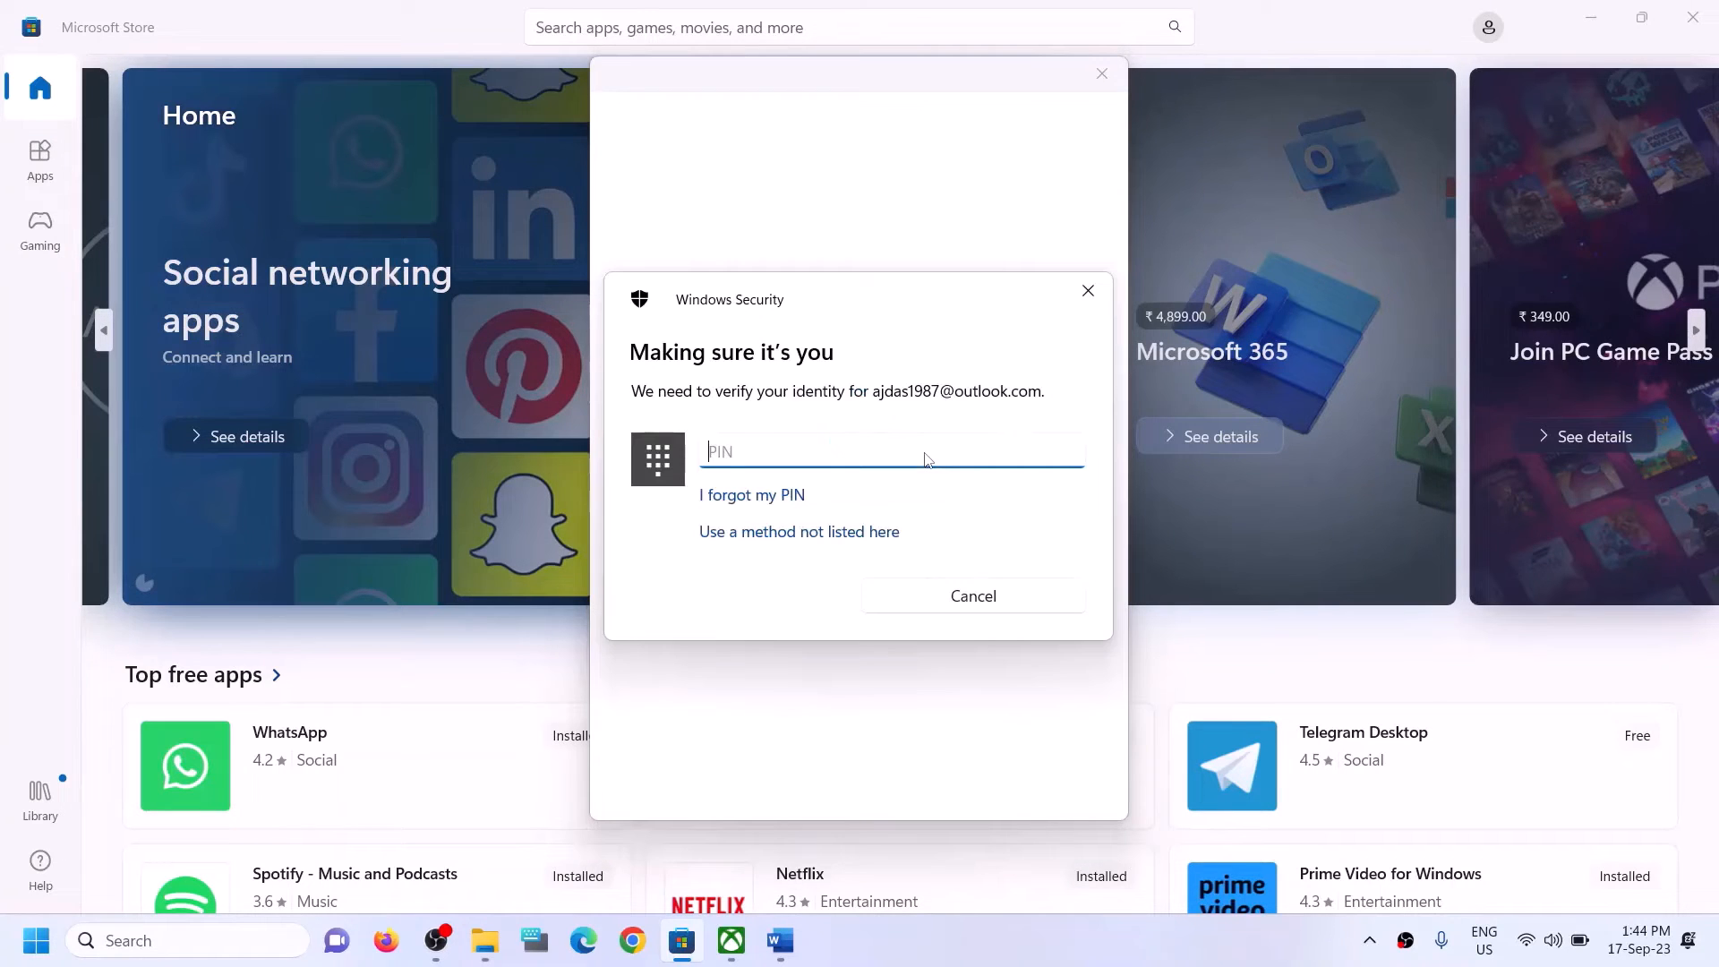
text(1•••)
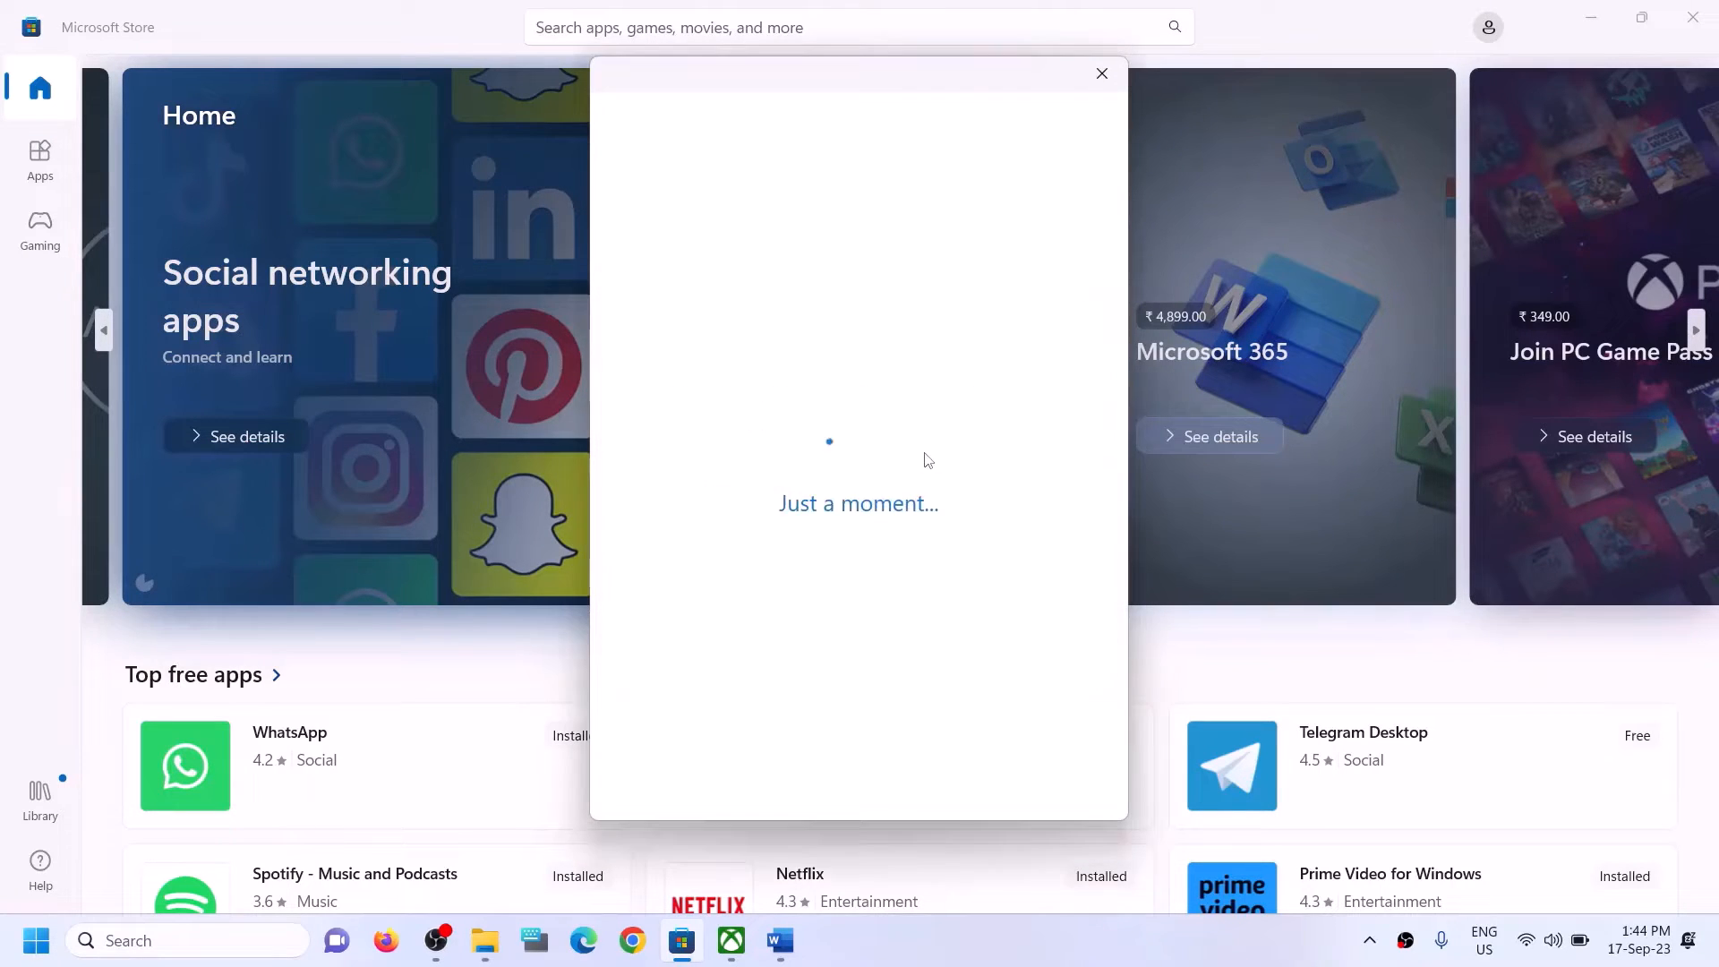
Switch to the Xbox app and sign out of the current profile.
click(736, 955)
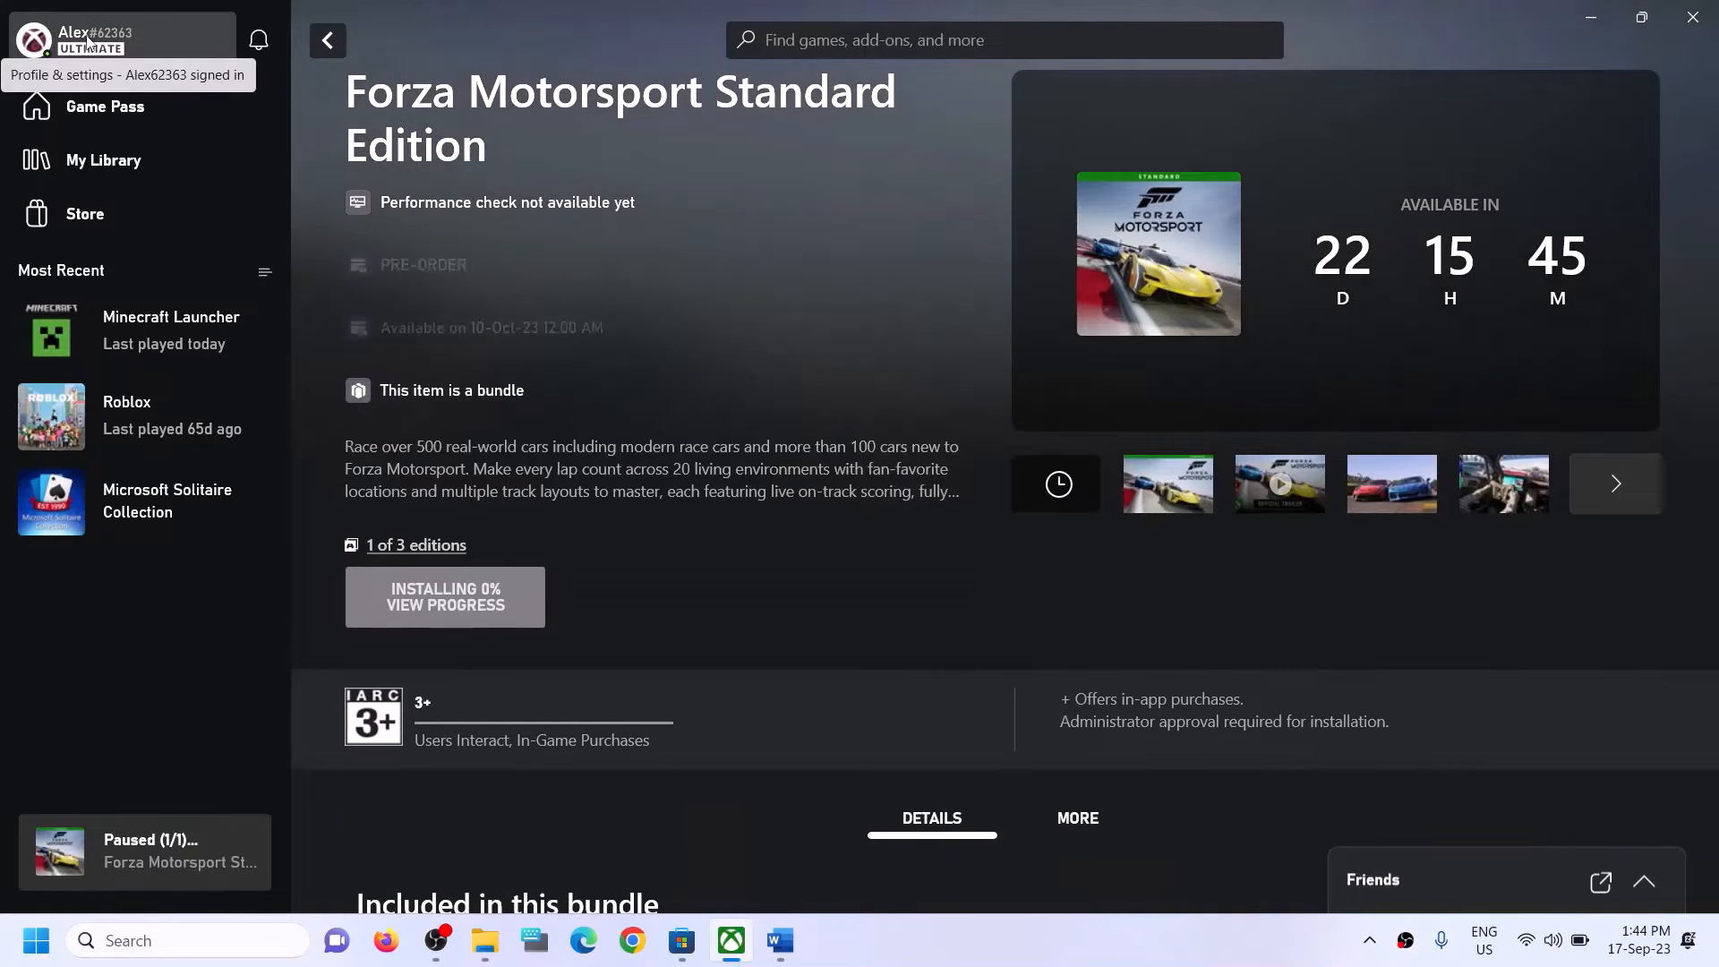
click(87, 40)
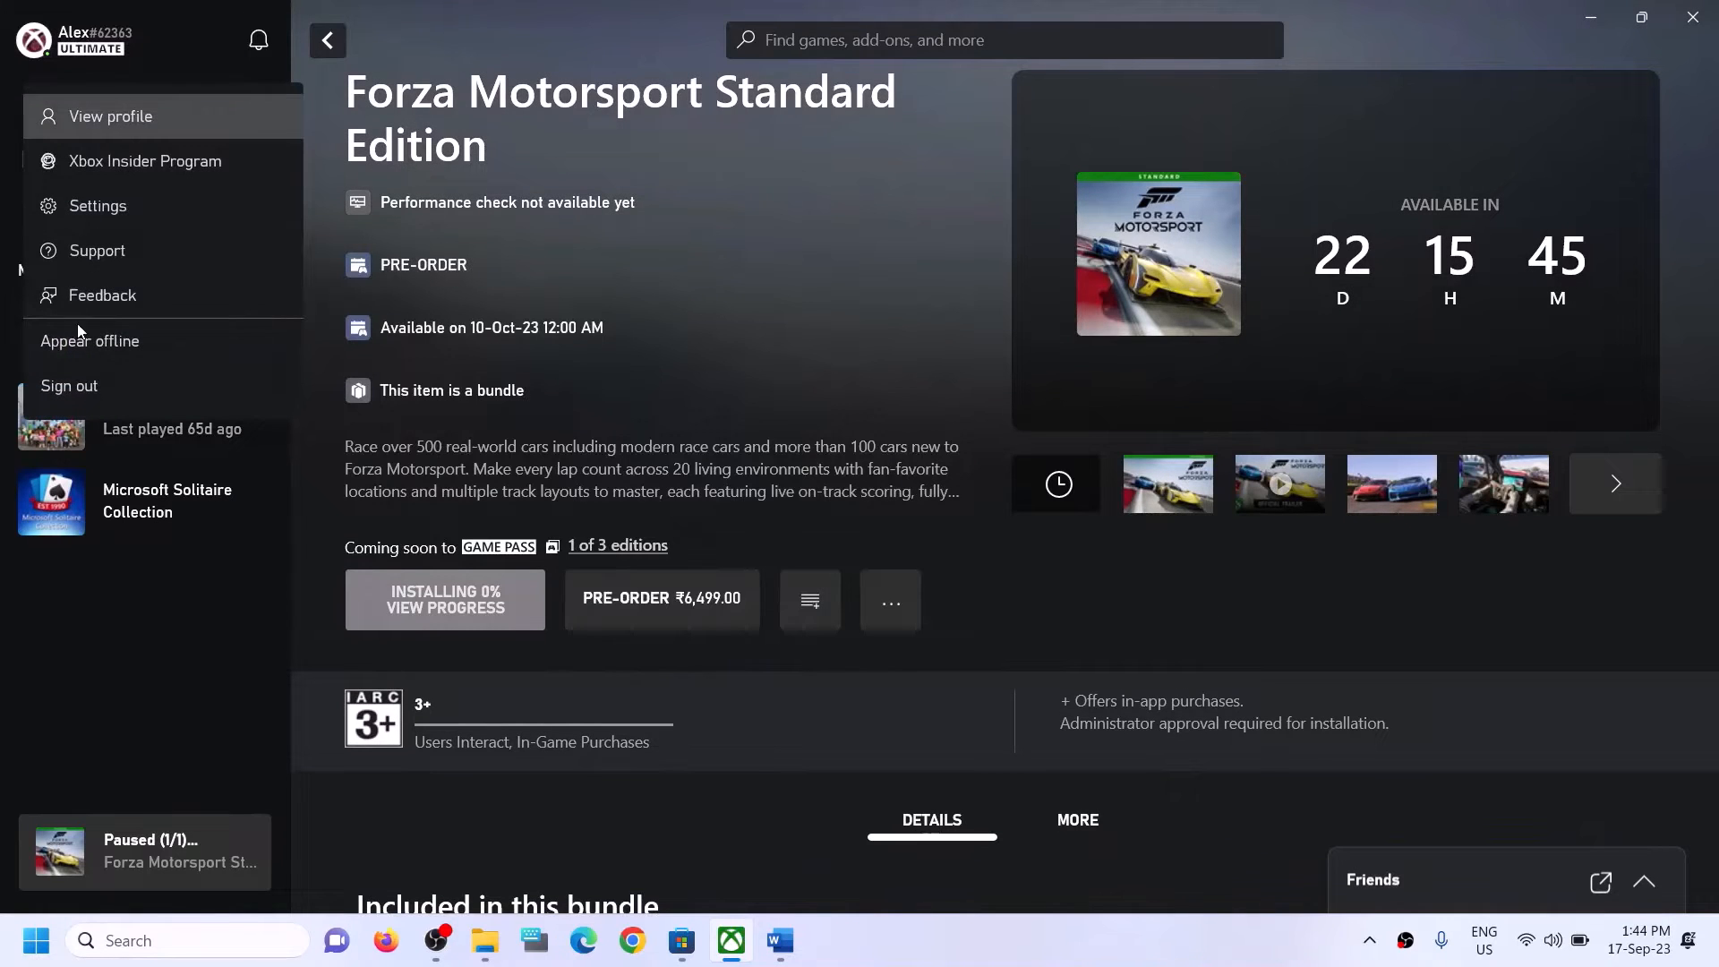
click(63, 390)
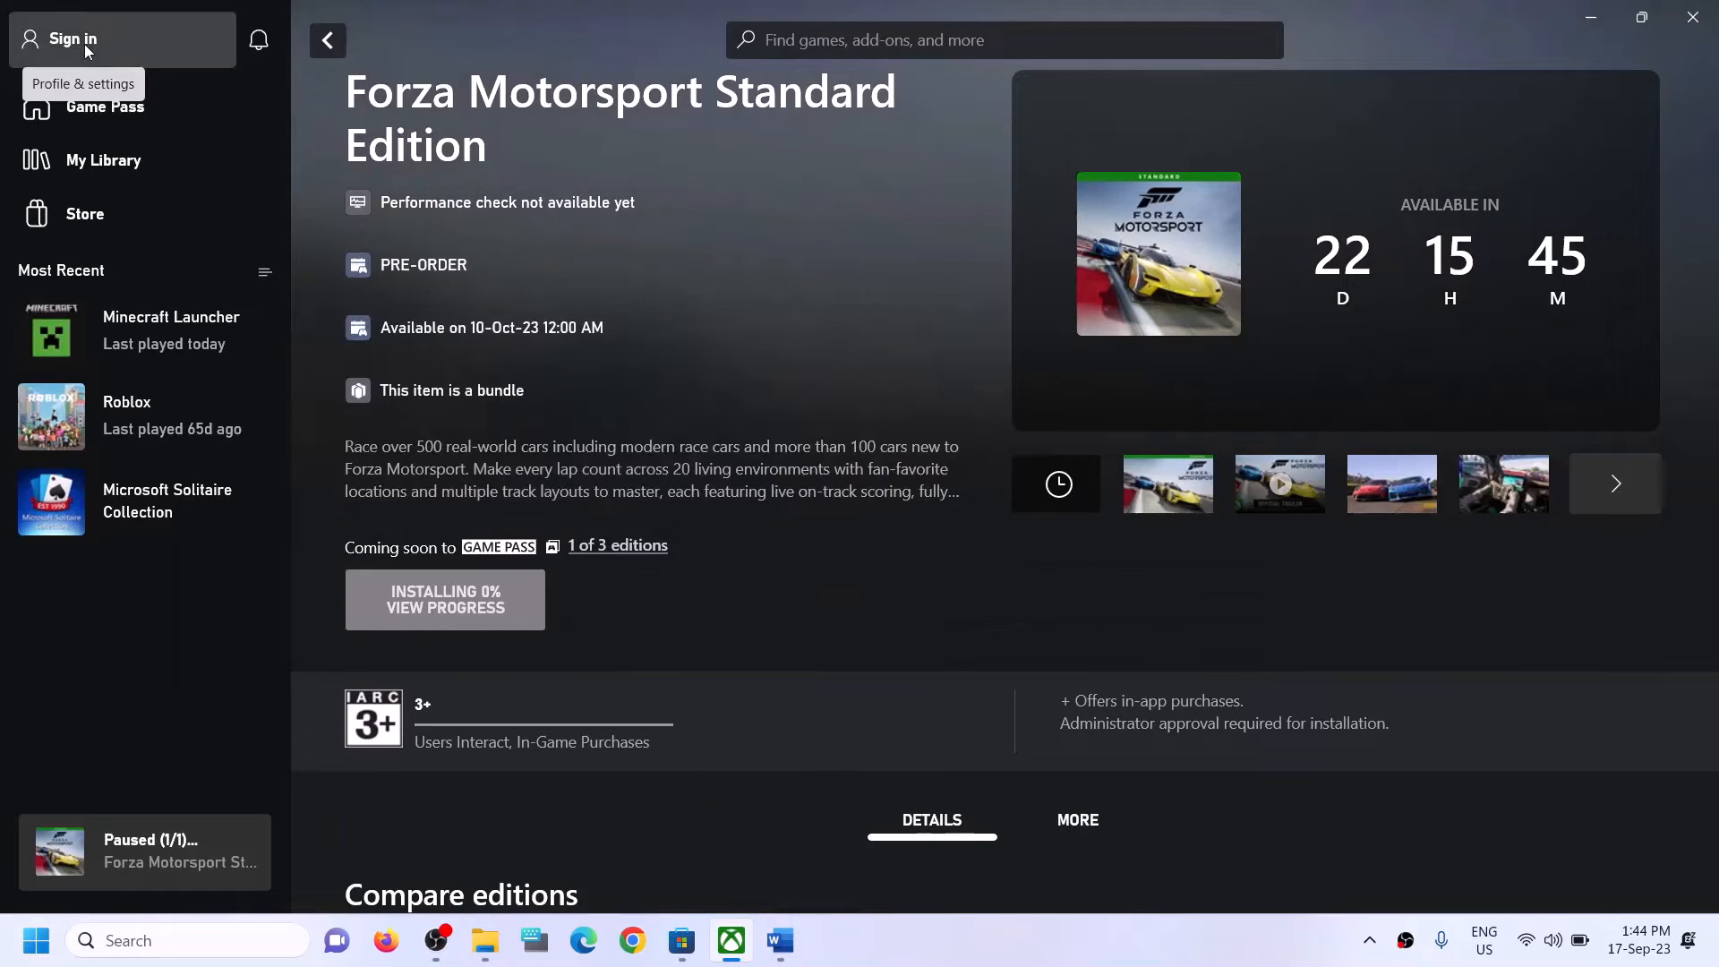
Sign in to the Xbox app, switching to the same Microsoft account used in Microsoft Store.
click(85, 47)
click(62, 299)
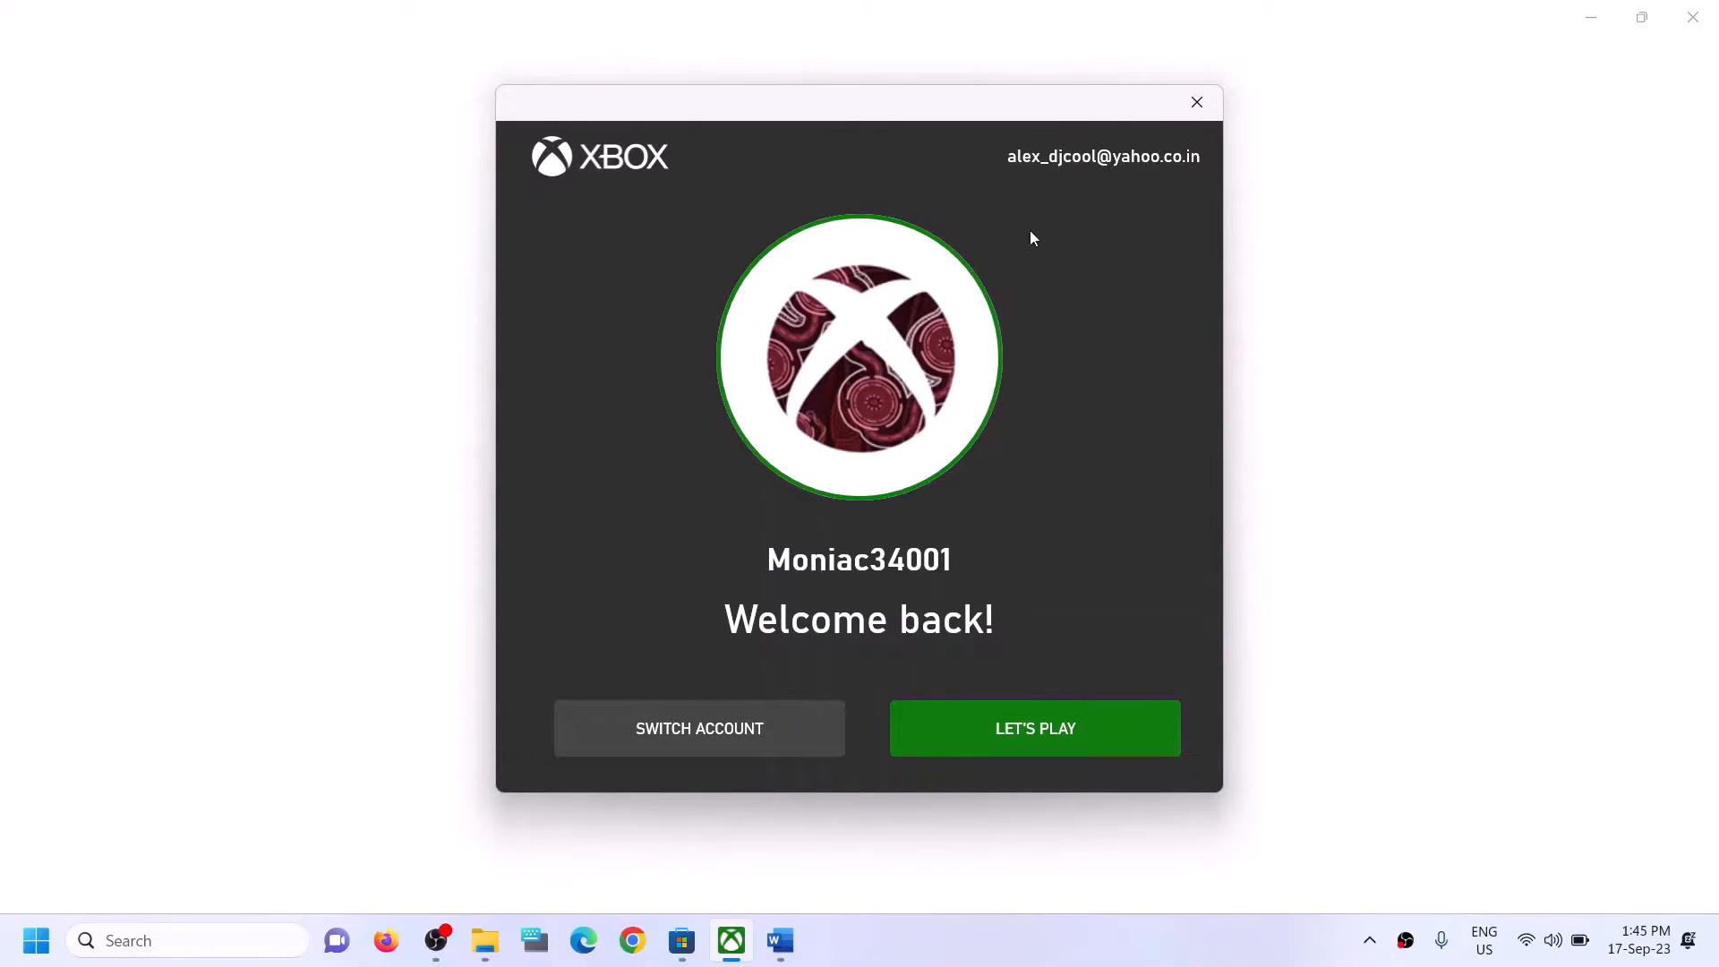
click(687, 723)
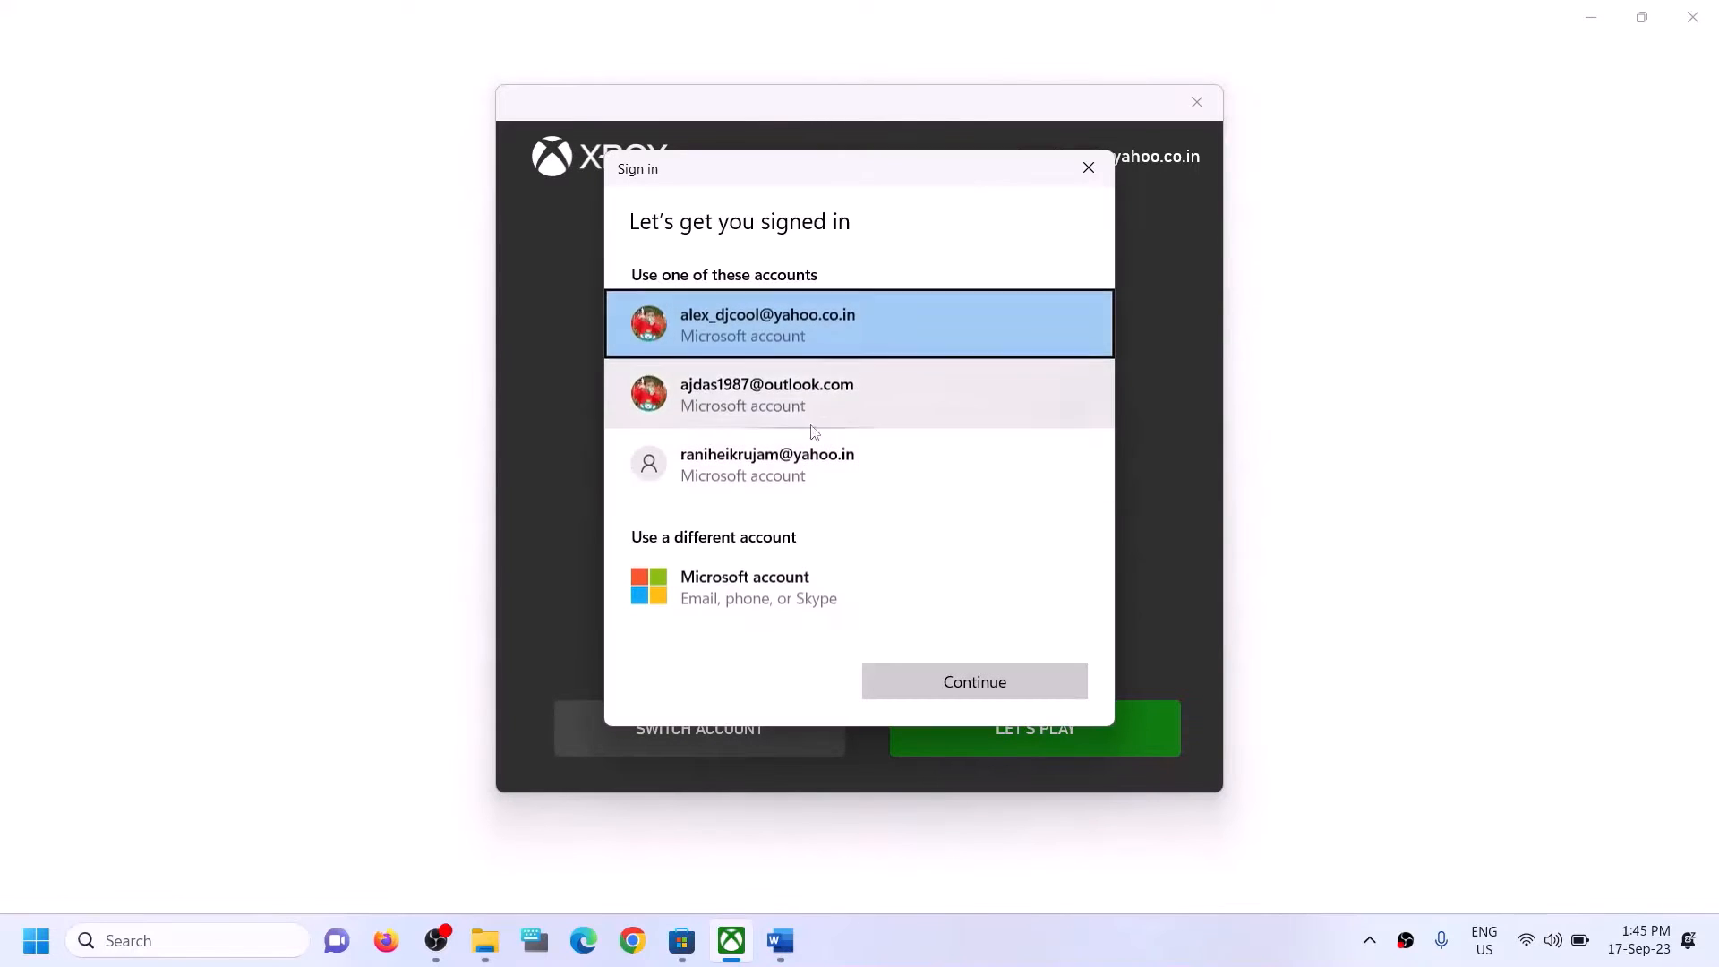
click(734, 389)
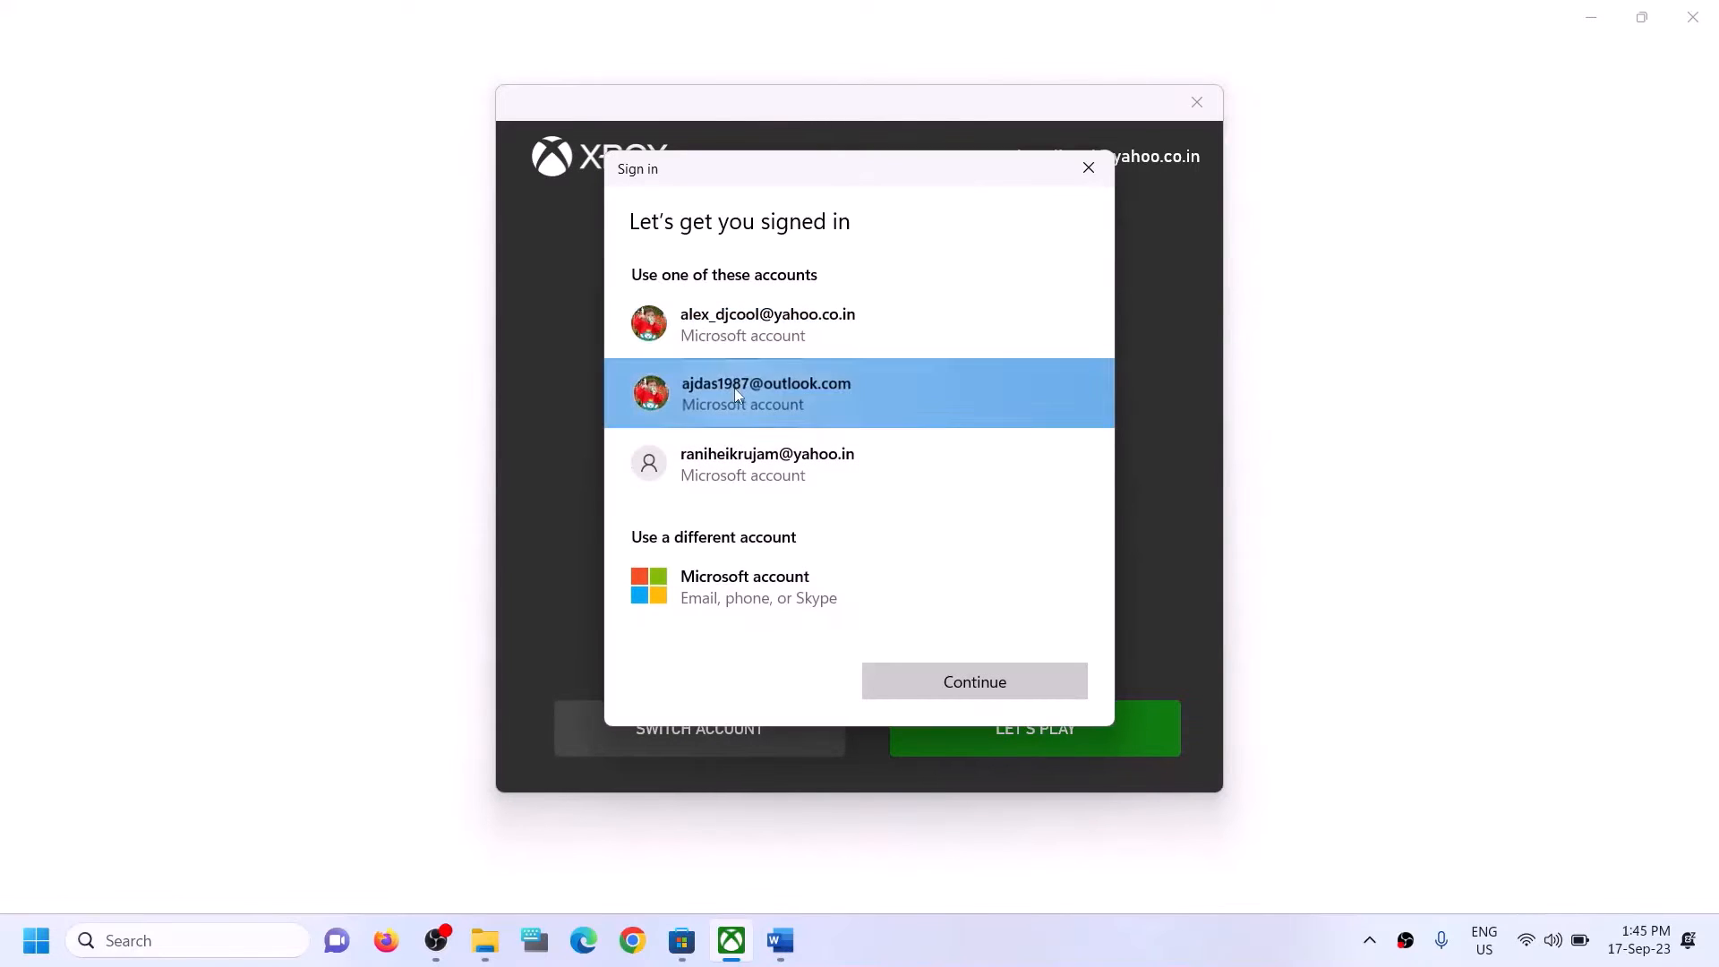
click(984, 689)
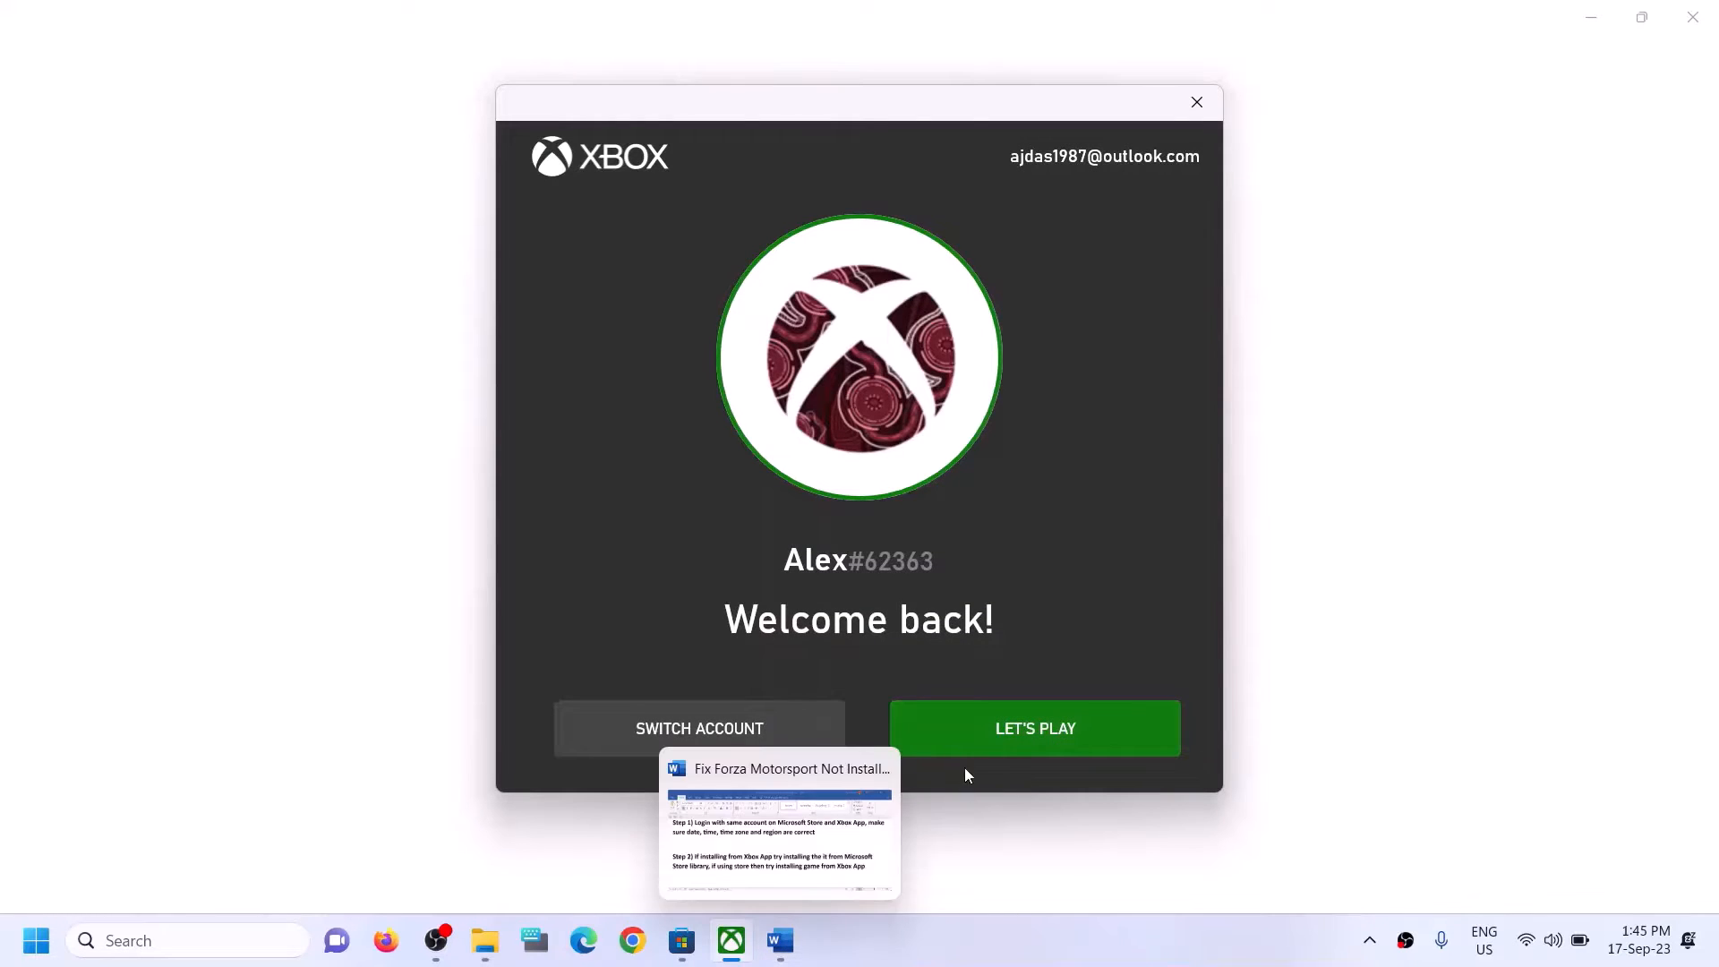
click(968, 732)
Highlight Step 2's advice on installing from the Microsoft Store library in the Word guide, and open the Store's library.
click(780, 955)
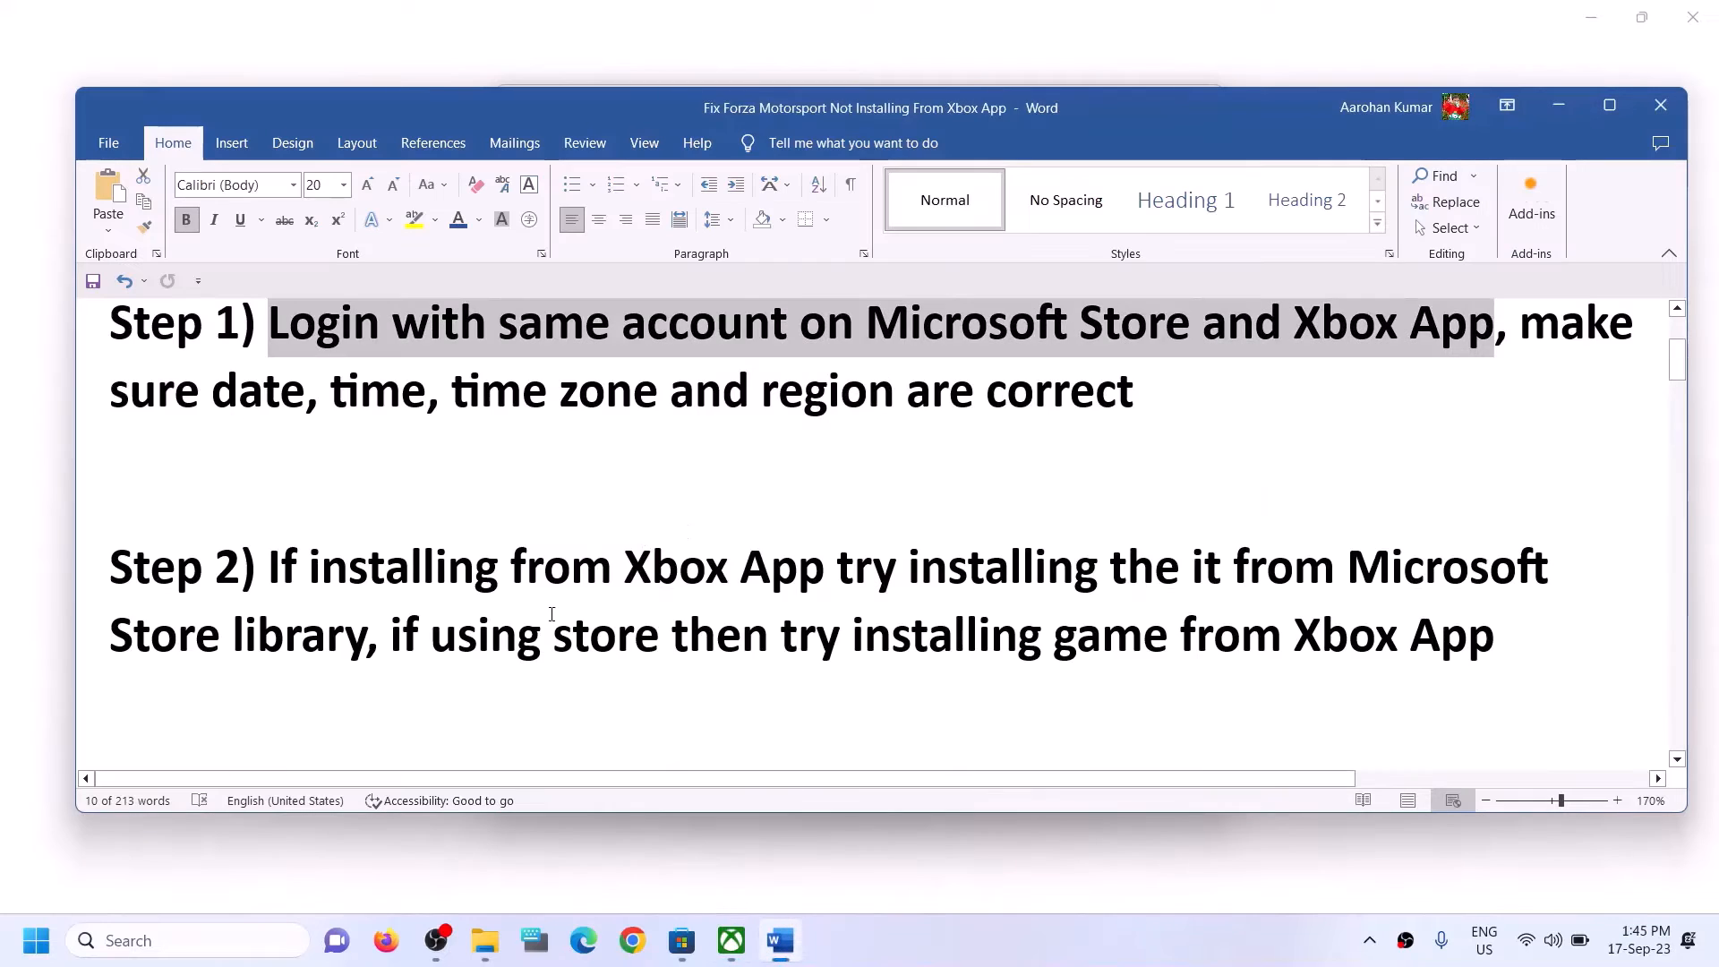
drag(272, 566, 367, 637)
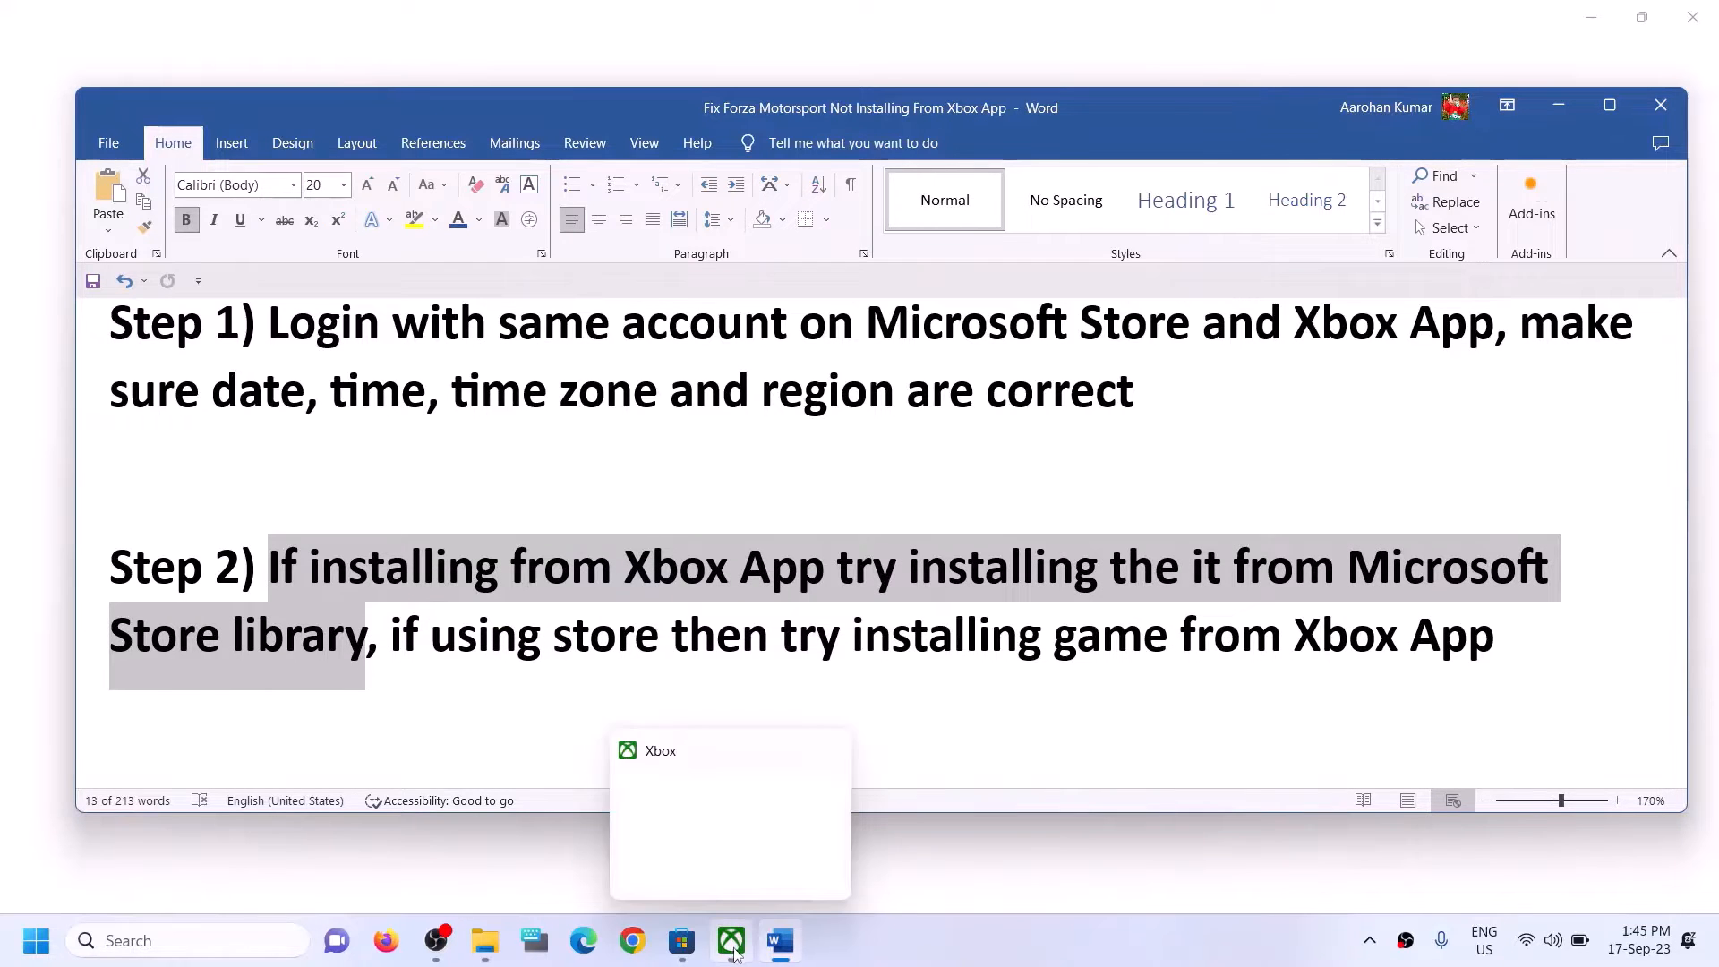
click(683, 954)
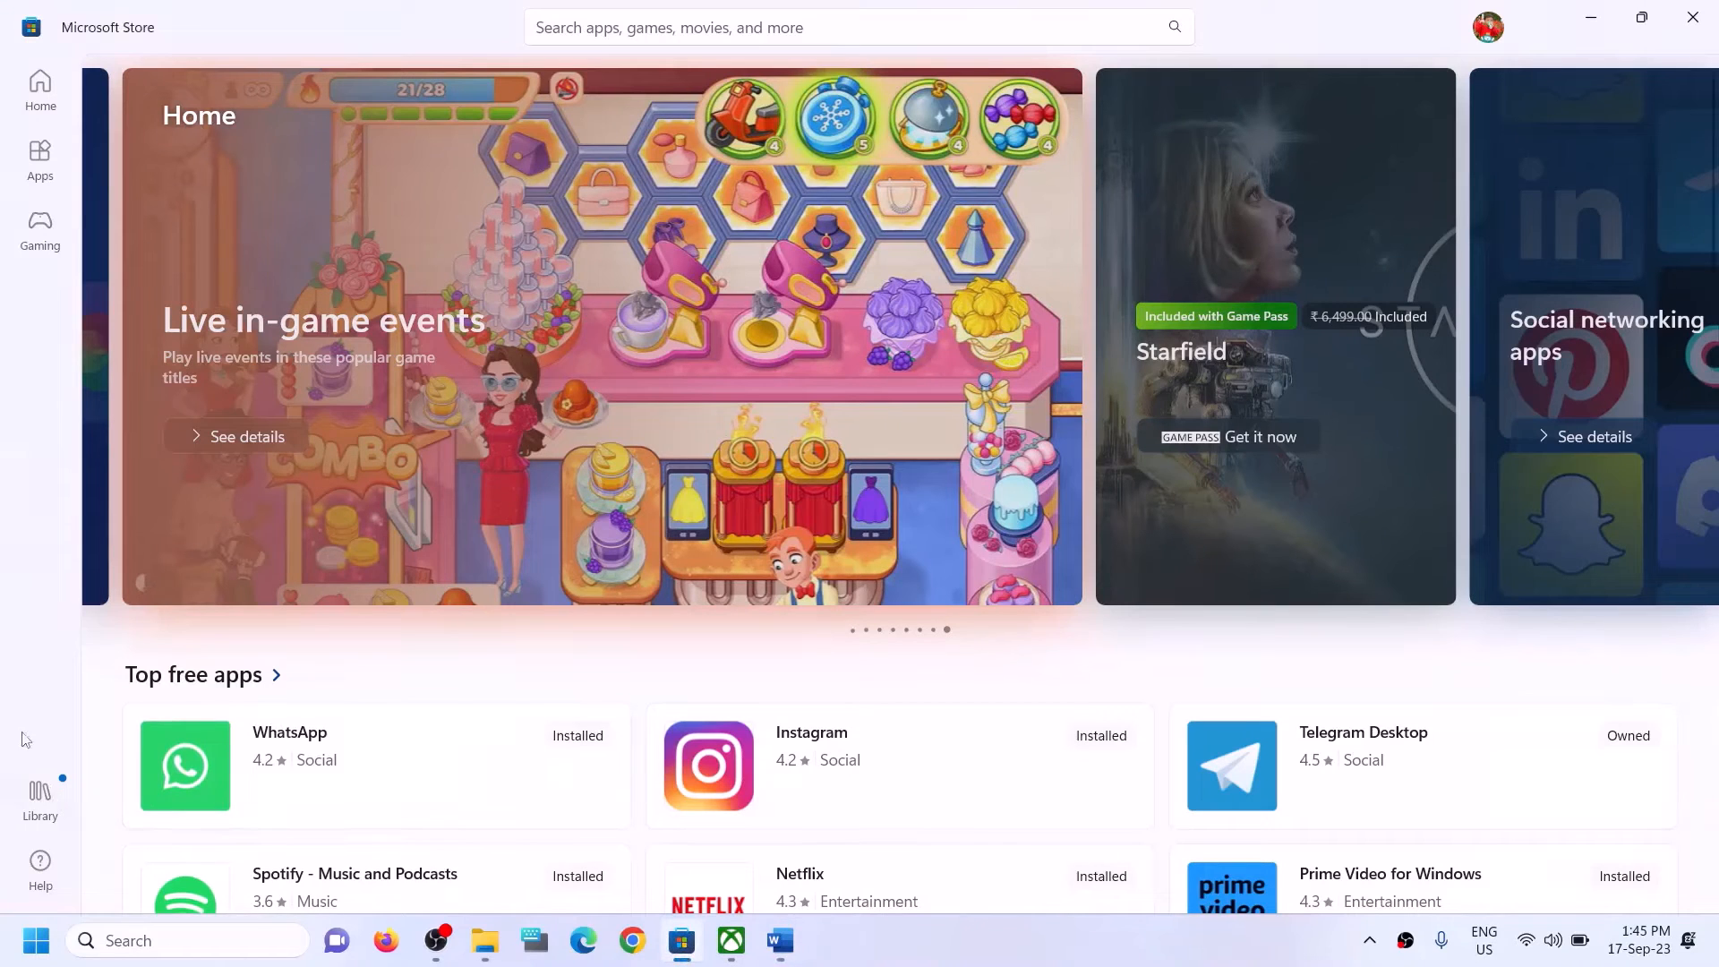
click(47, 805)
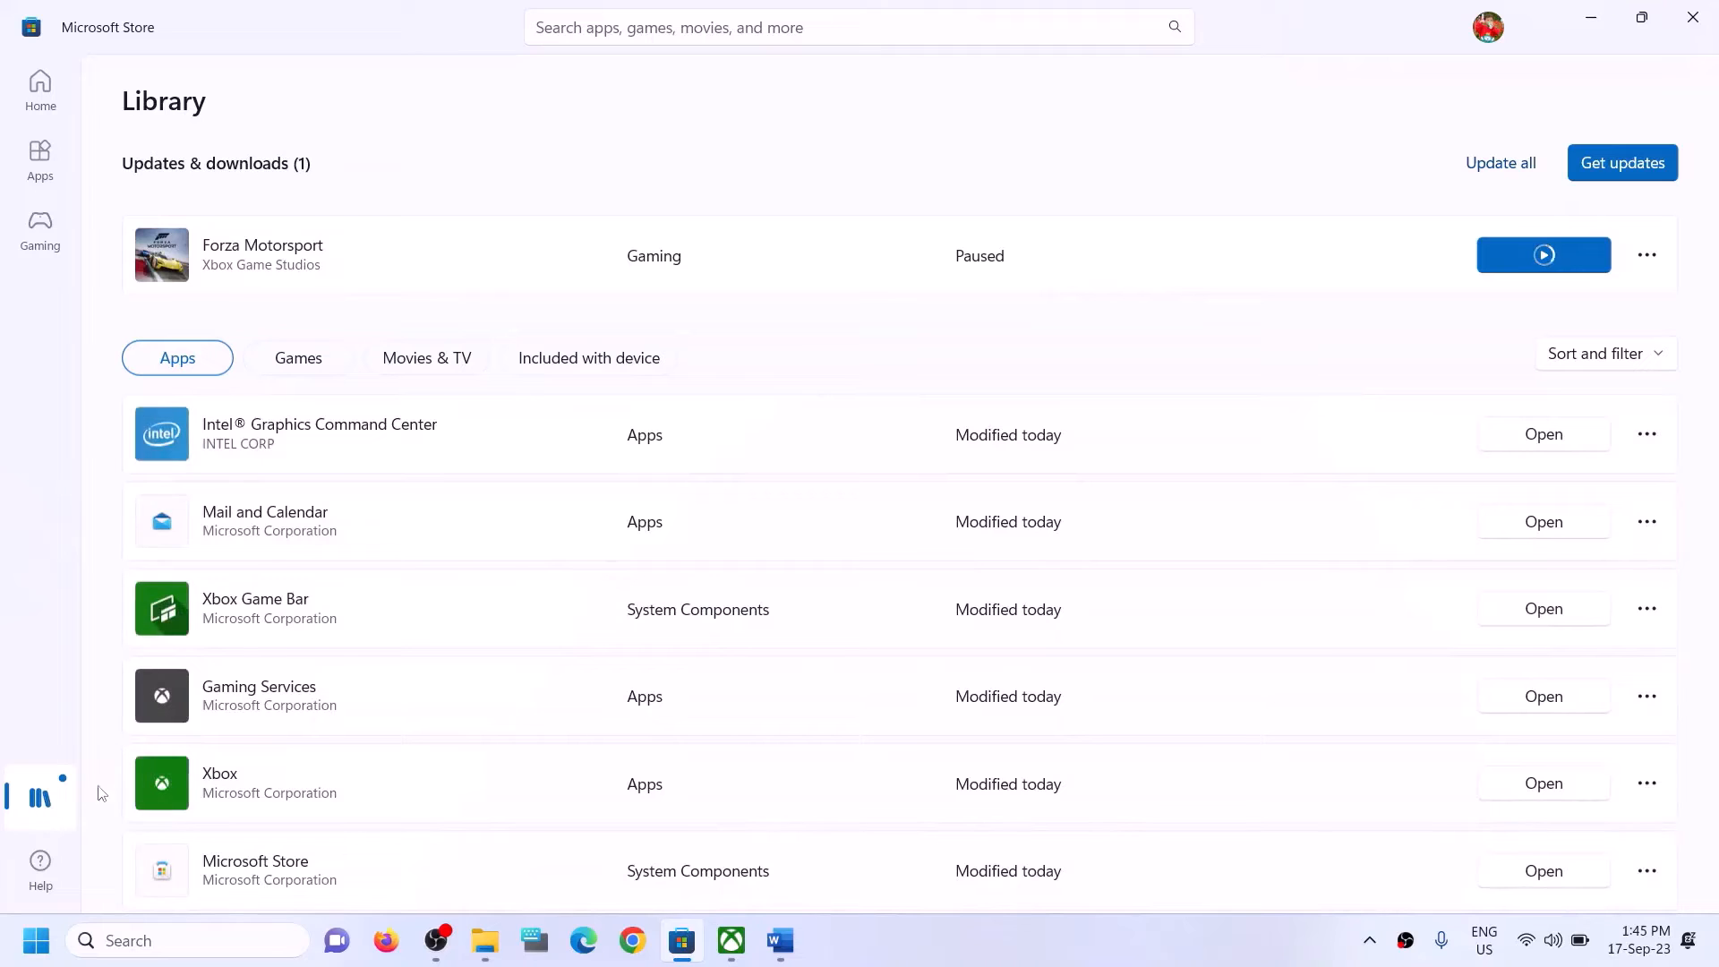
Check the Forza Motorsport page in the Xbox app, and look through the Microsoft Store library list.
click(731, 940)
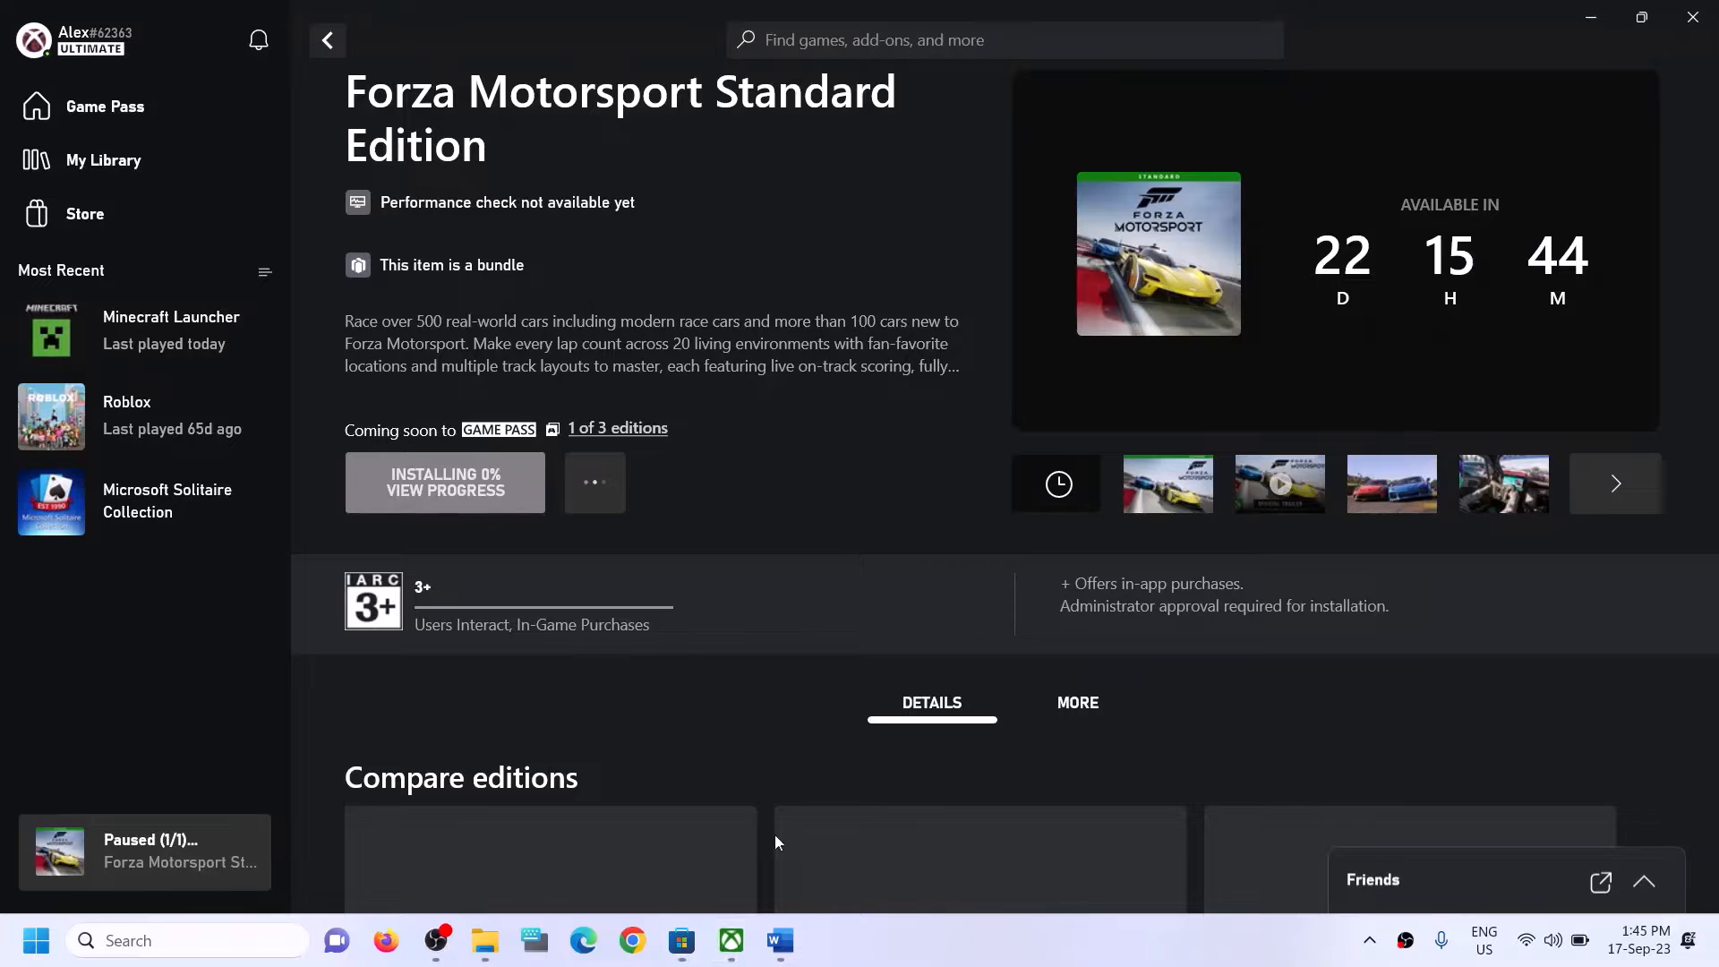
click(684, 942)
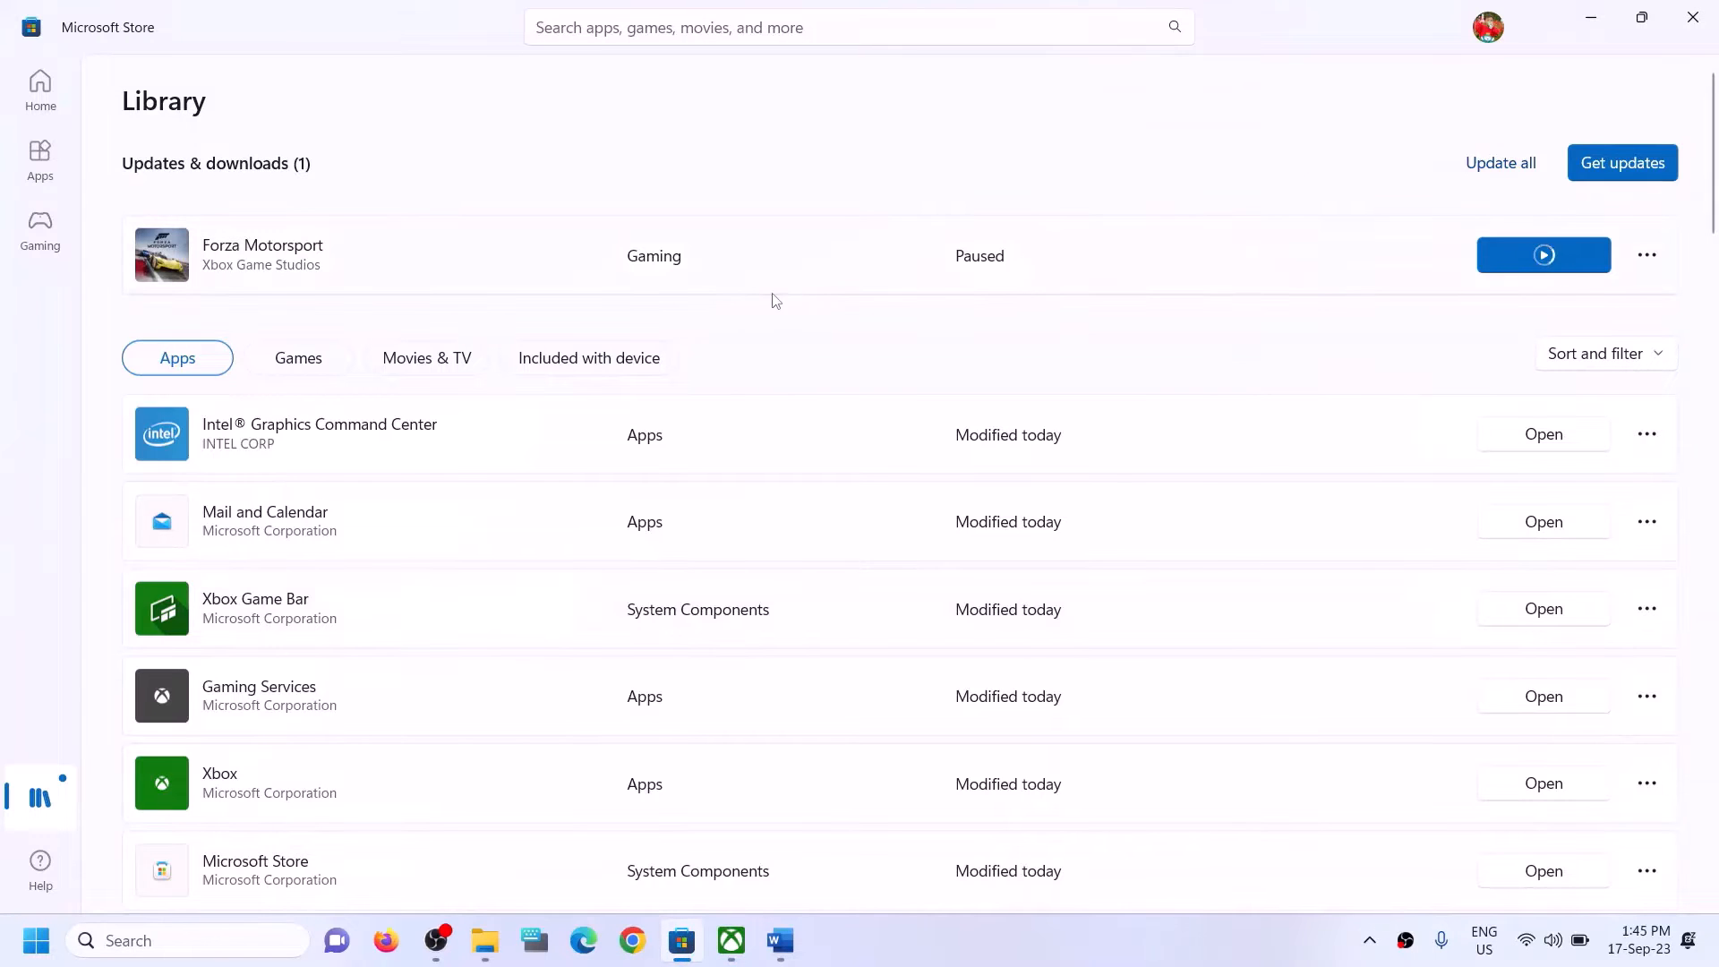
scroll(1242, 622, down, 5)
scroll(1243, 622, down, 7)
scroll(1235, 707, up, 12)
Highlight Step 2's alternative advice on installing the game from the Xbox App in the Word guide, and return to Microsoft Store.
click(780, 940)
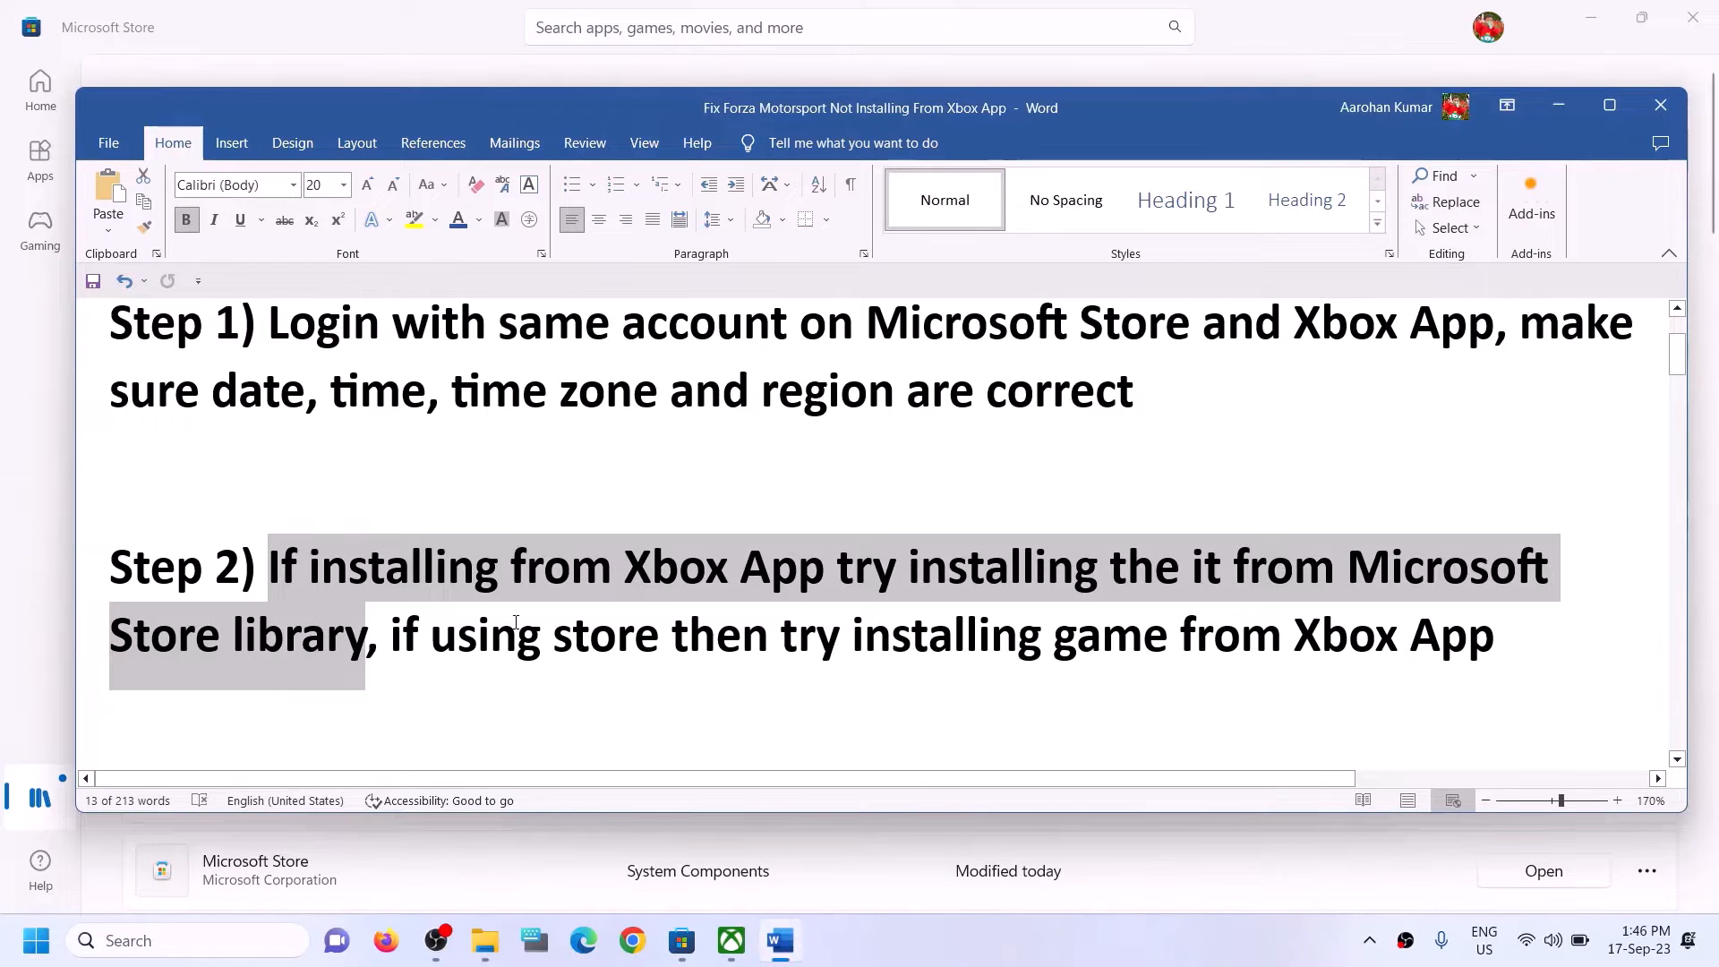
click(404, 680)
drag(405, 680, 1172, 633)
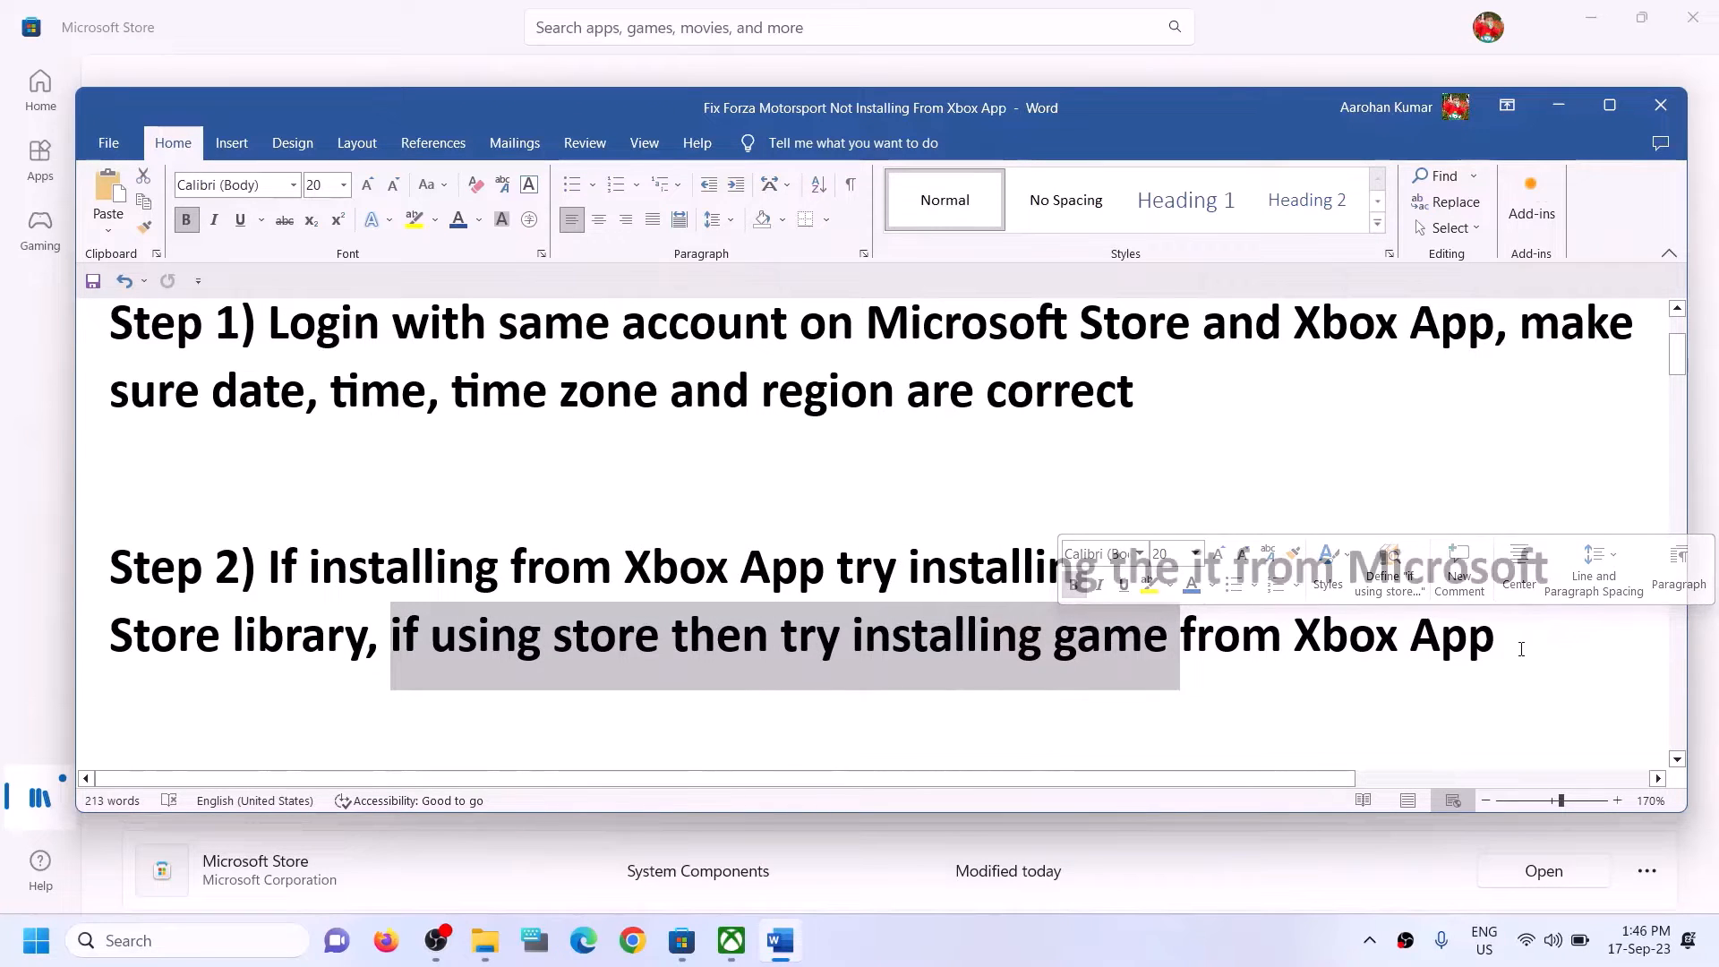
click(660, 638)
drag(392, 637, 672, 638)
drag(853, 637, 1495, 637)
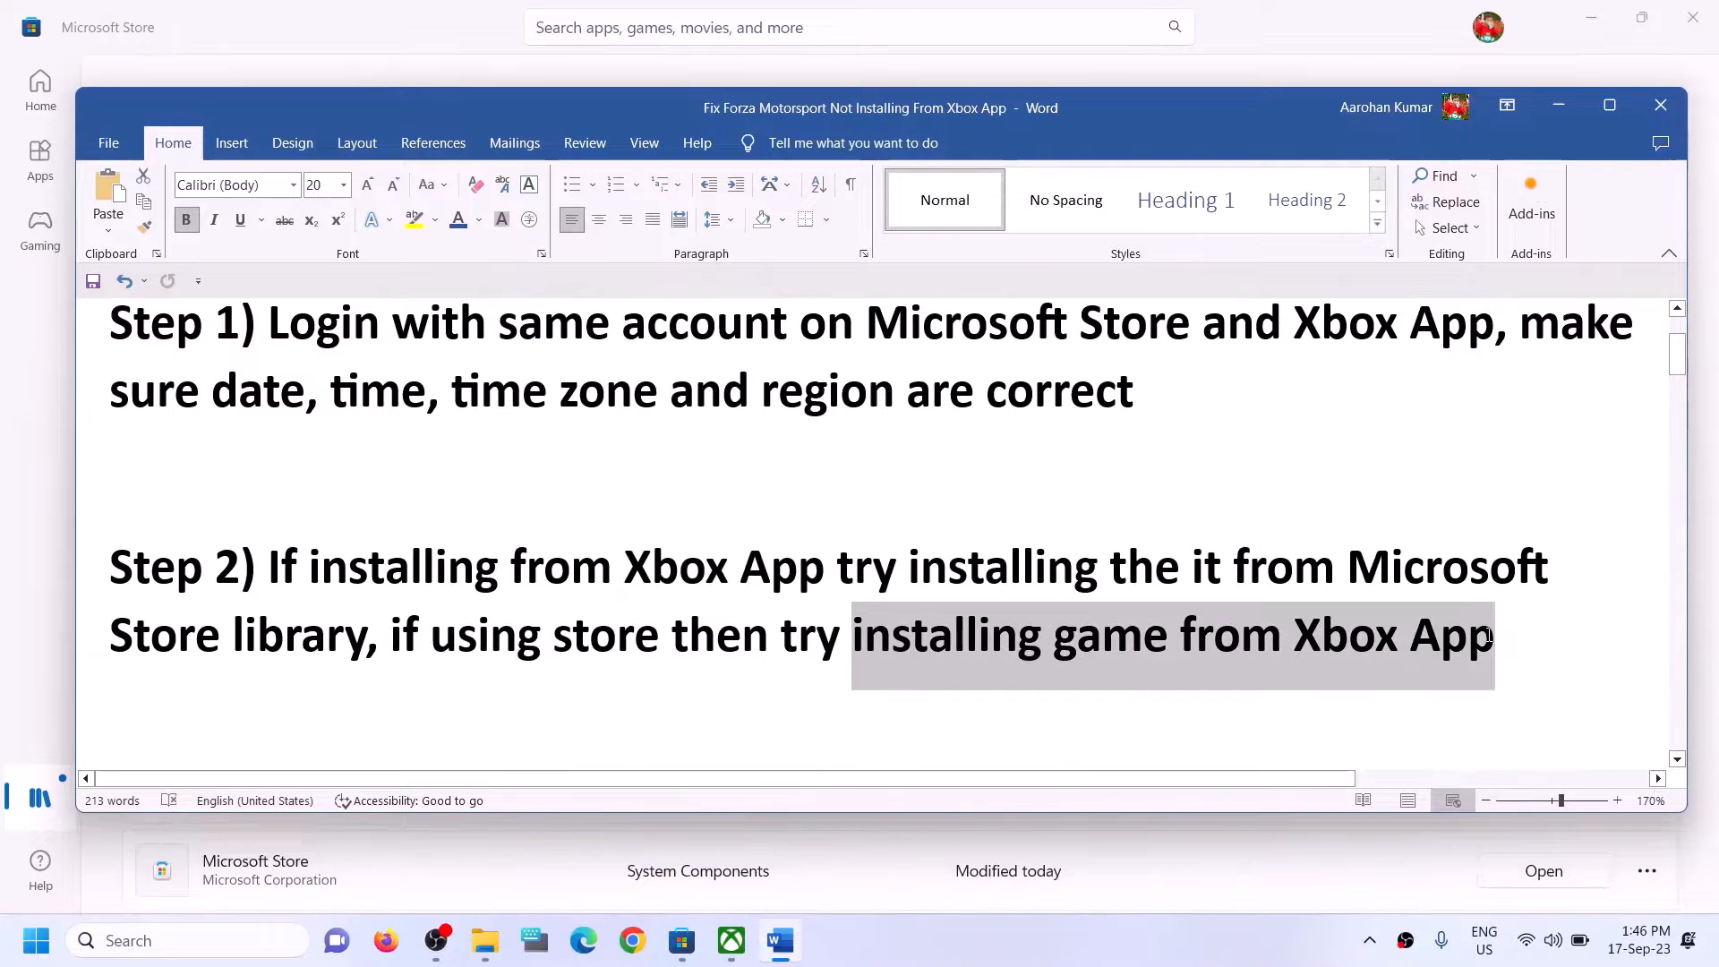
click(617, 637)
click(441, 26)
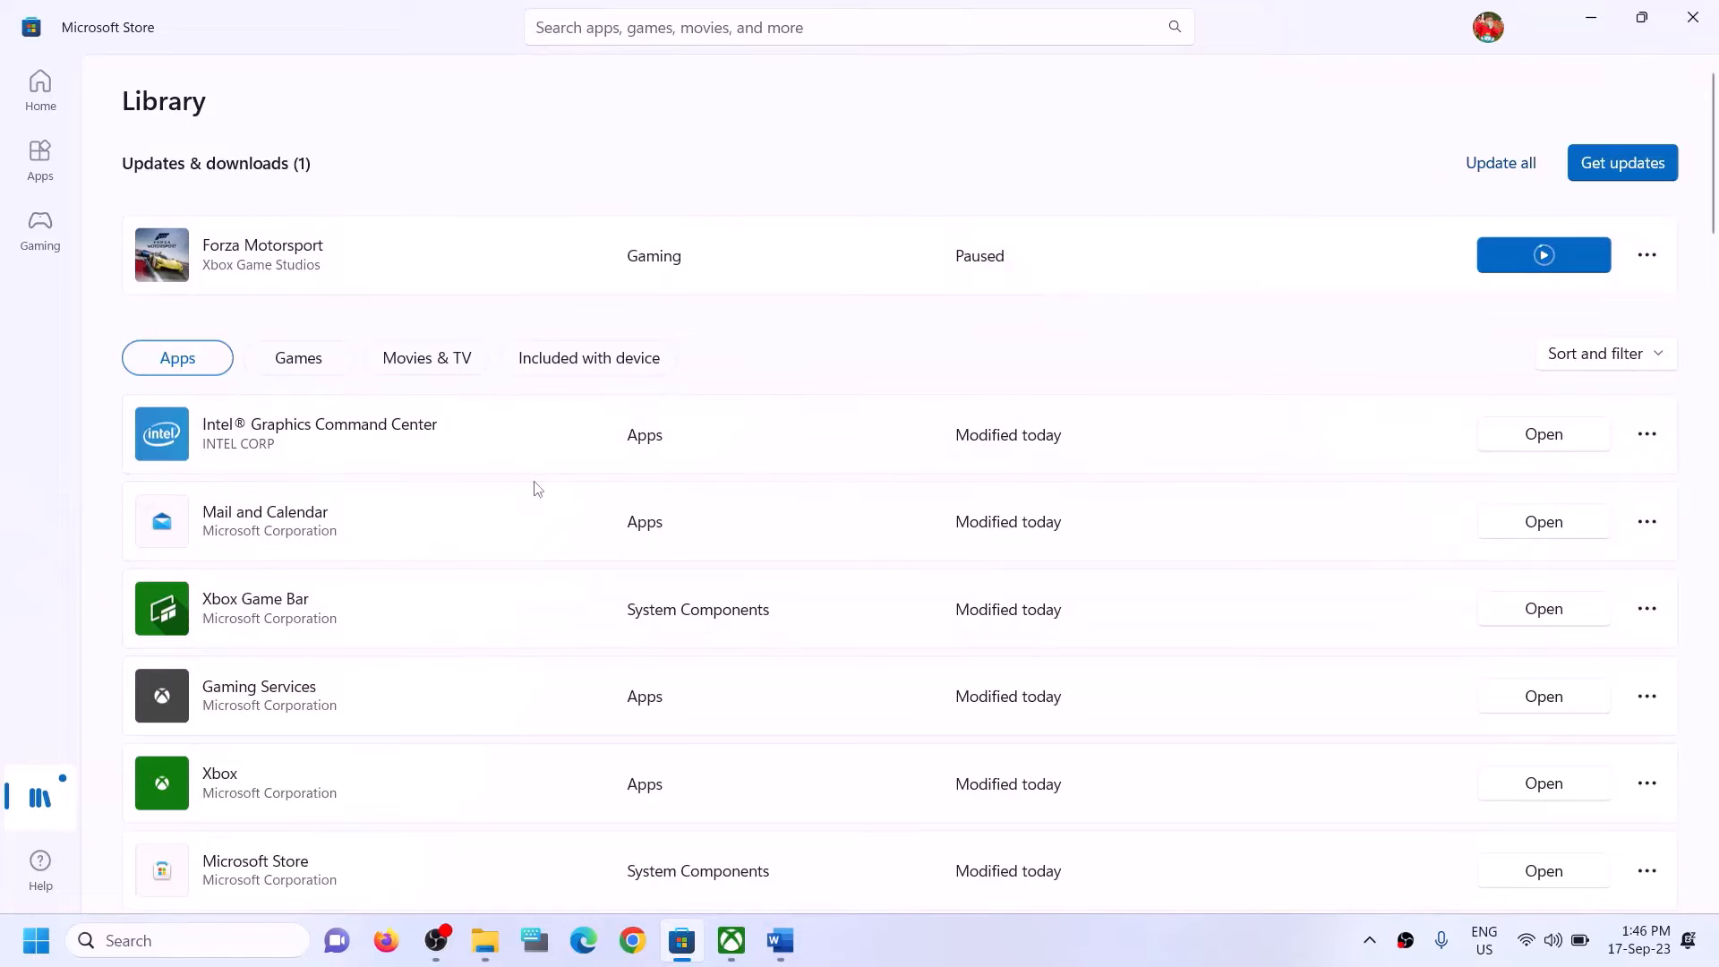
Search the Xbox app for "forza" and close the suggestions.
click(744, 950)
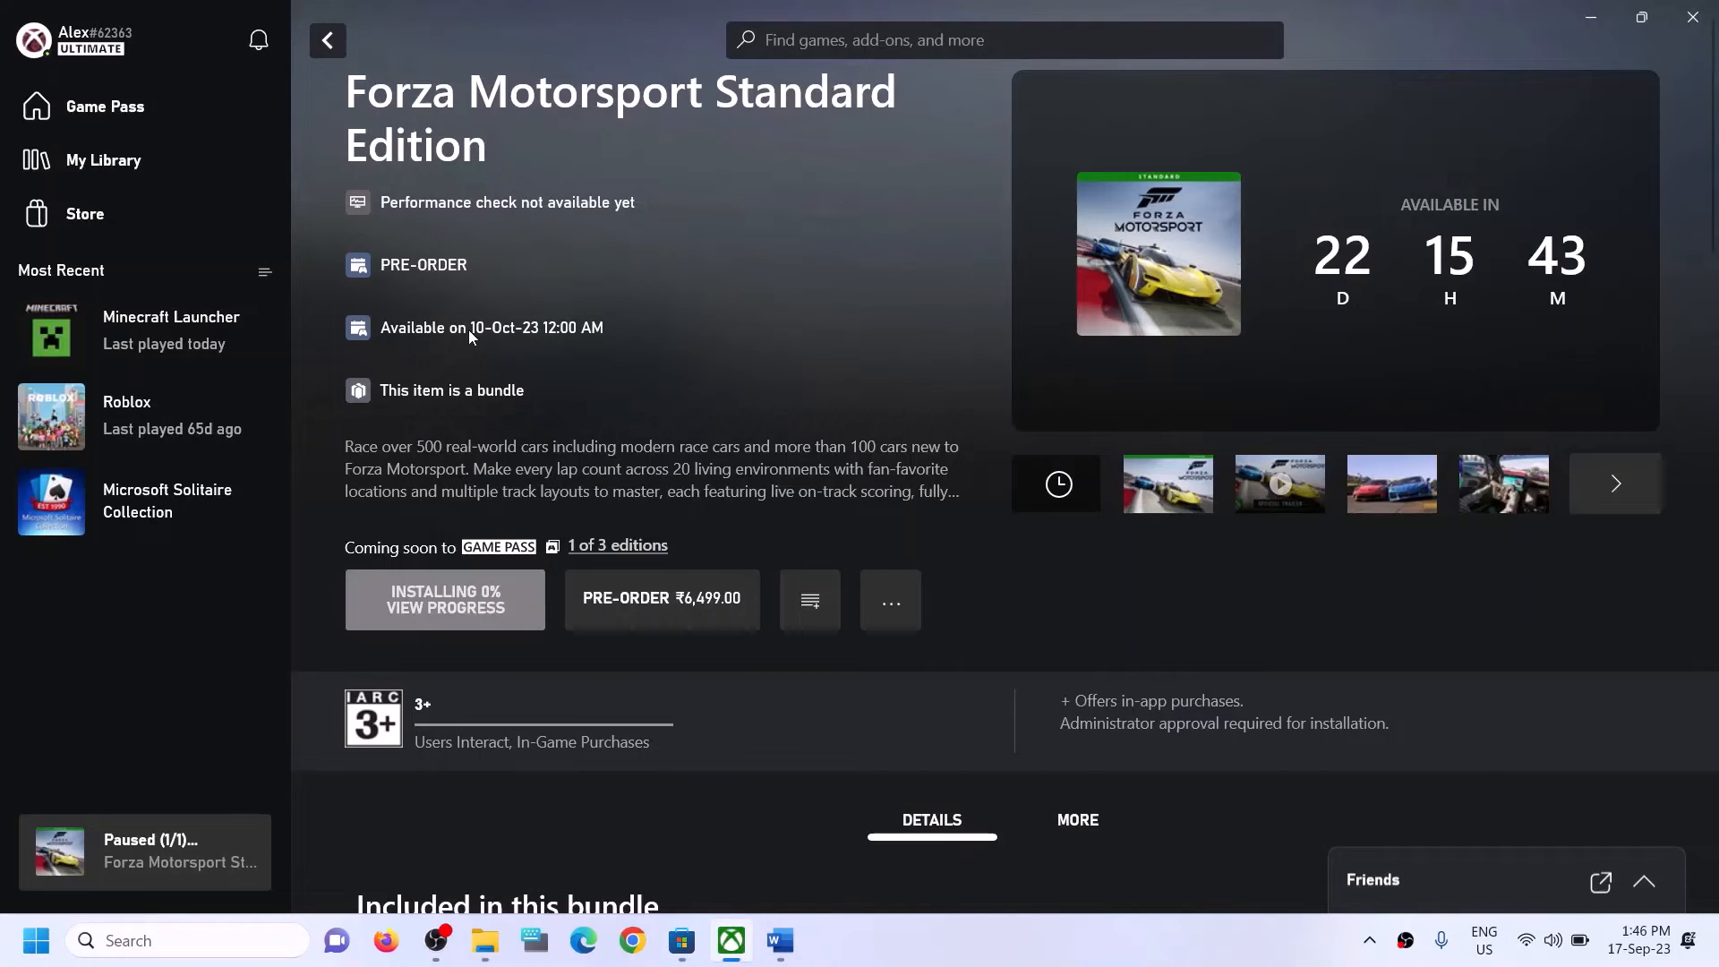
click(889, 38)
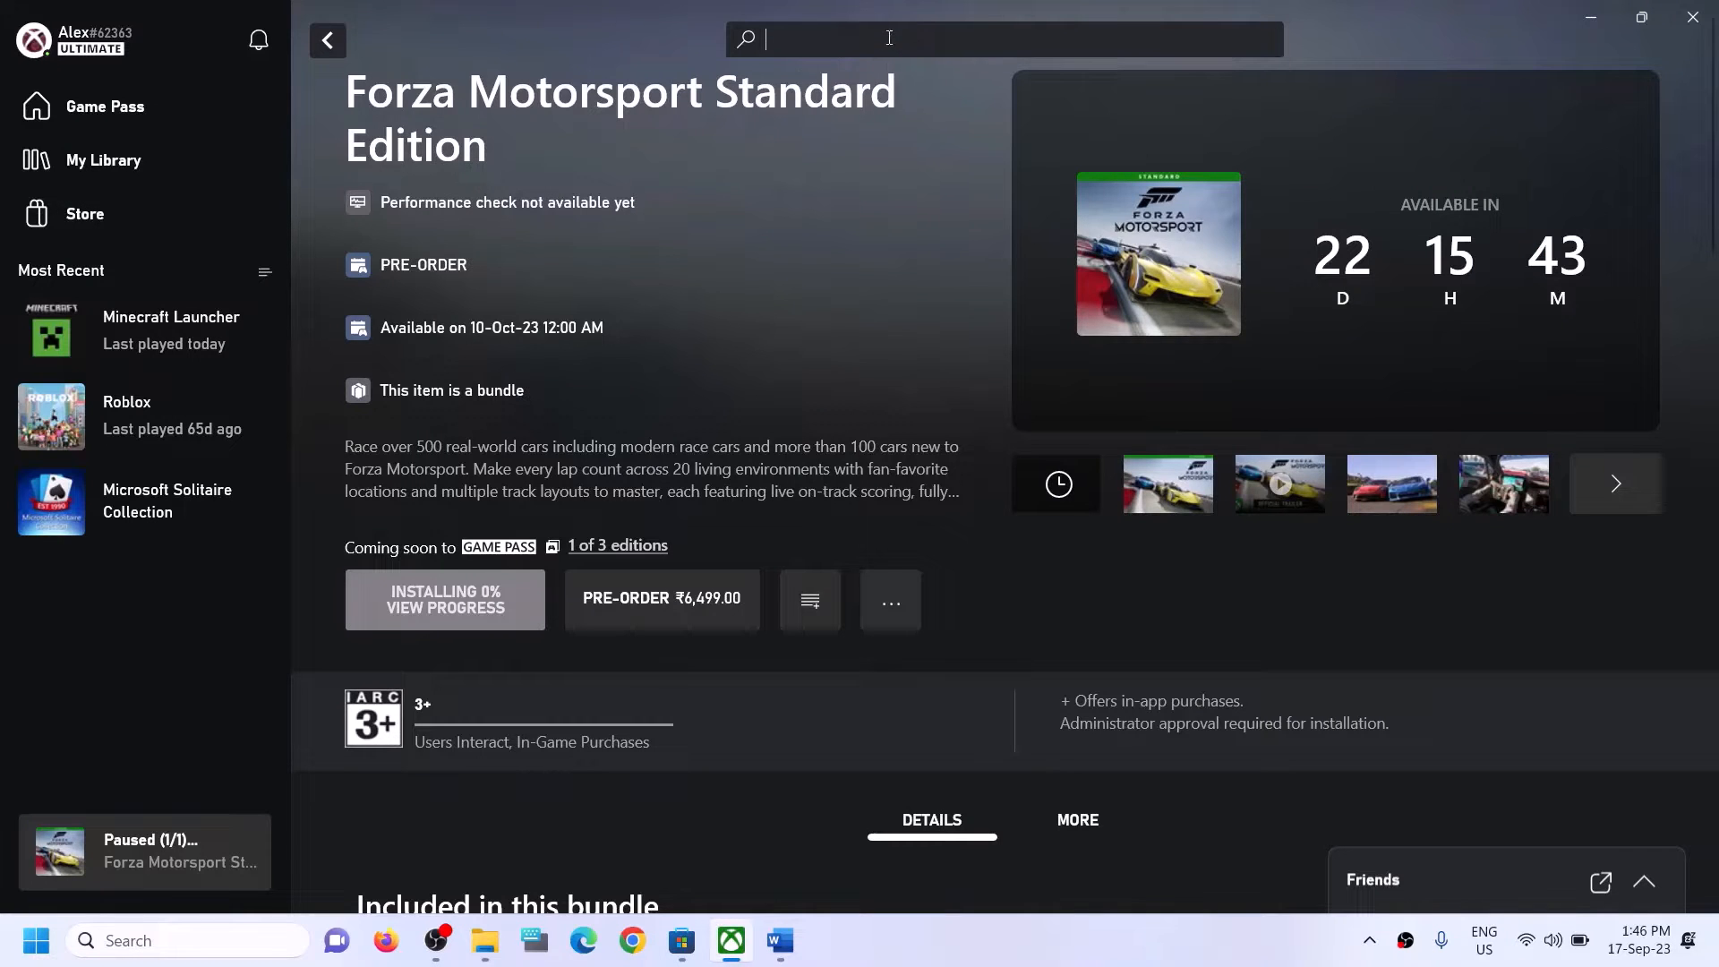
text(forza)
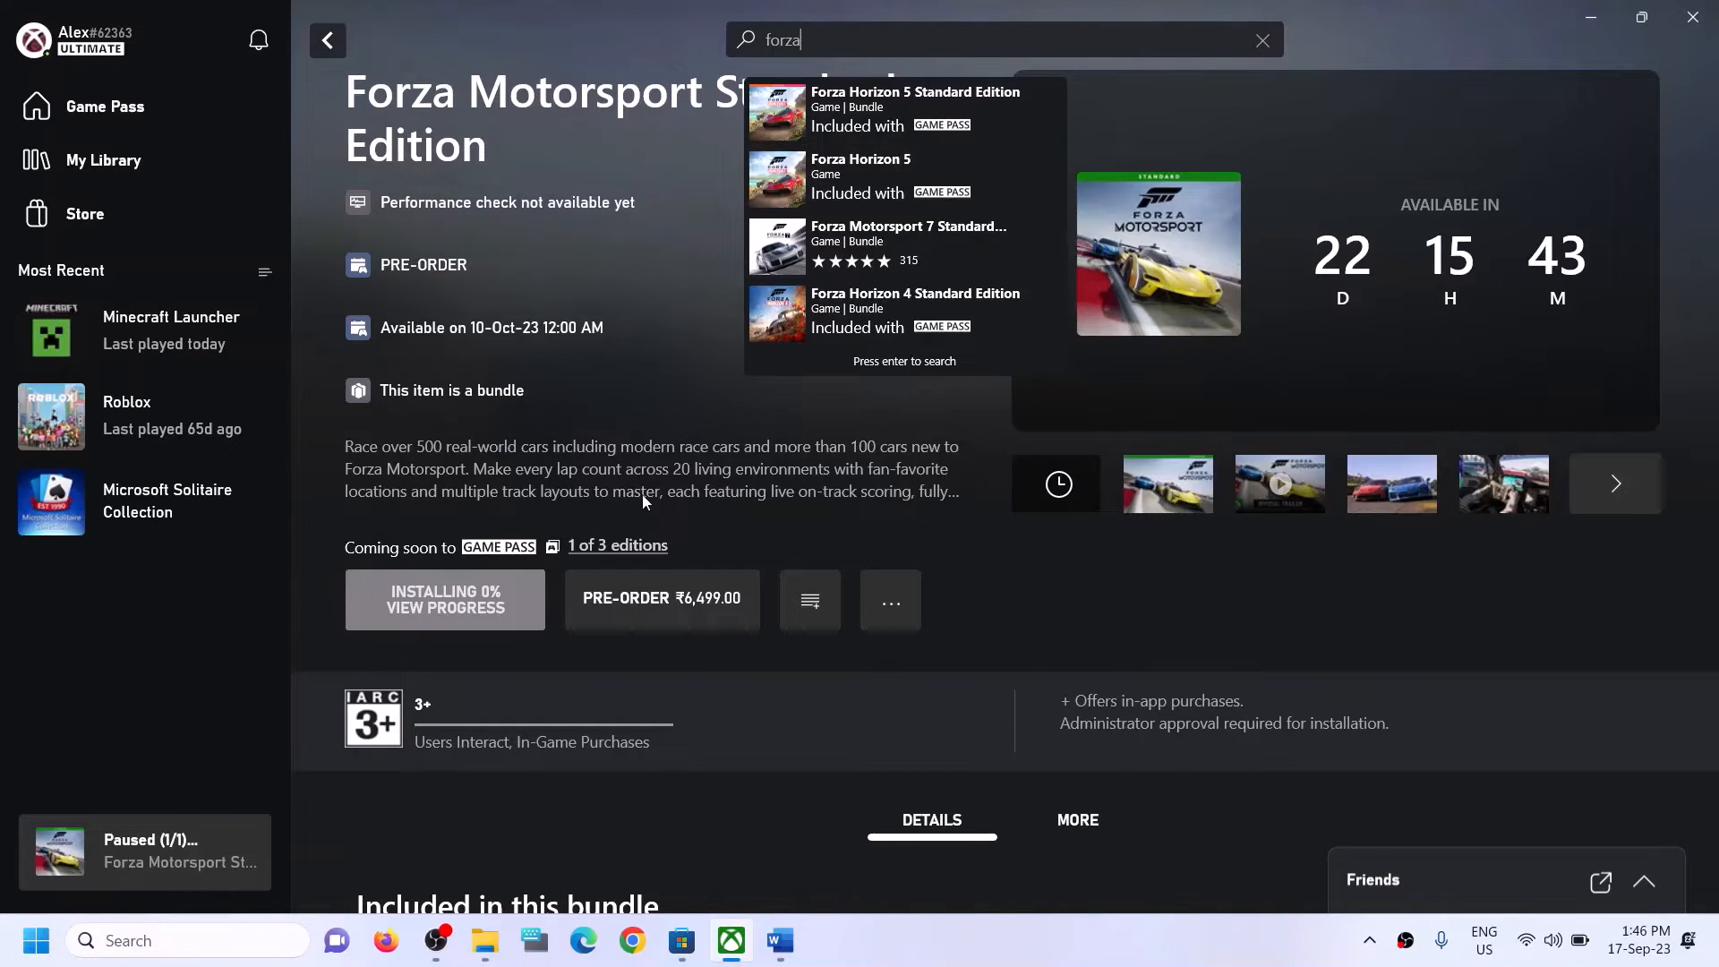
click(705, 383)
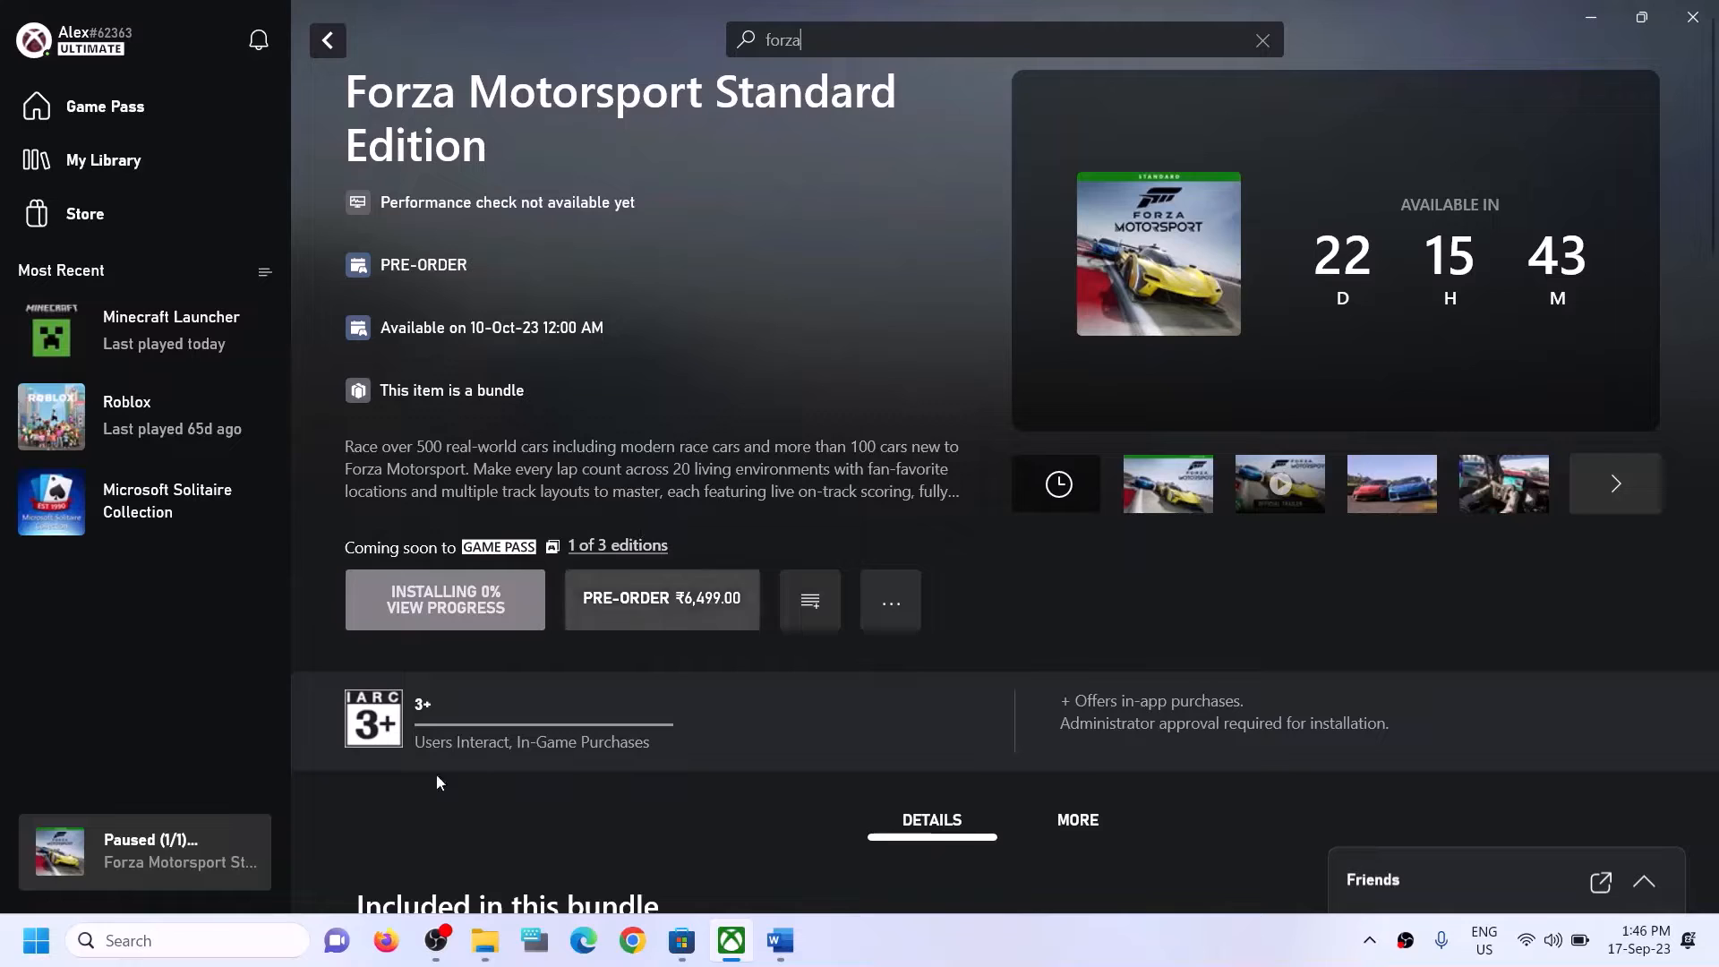
Search Windows for "xbox" and close the search results.
click(195, 951)
text(xbox)
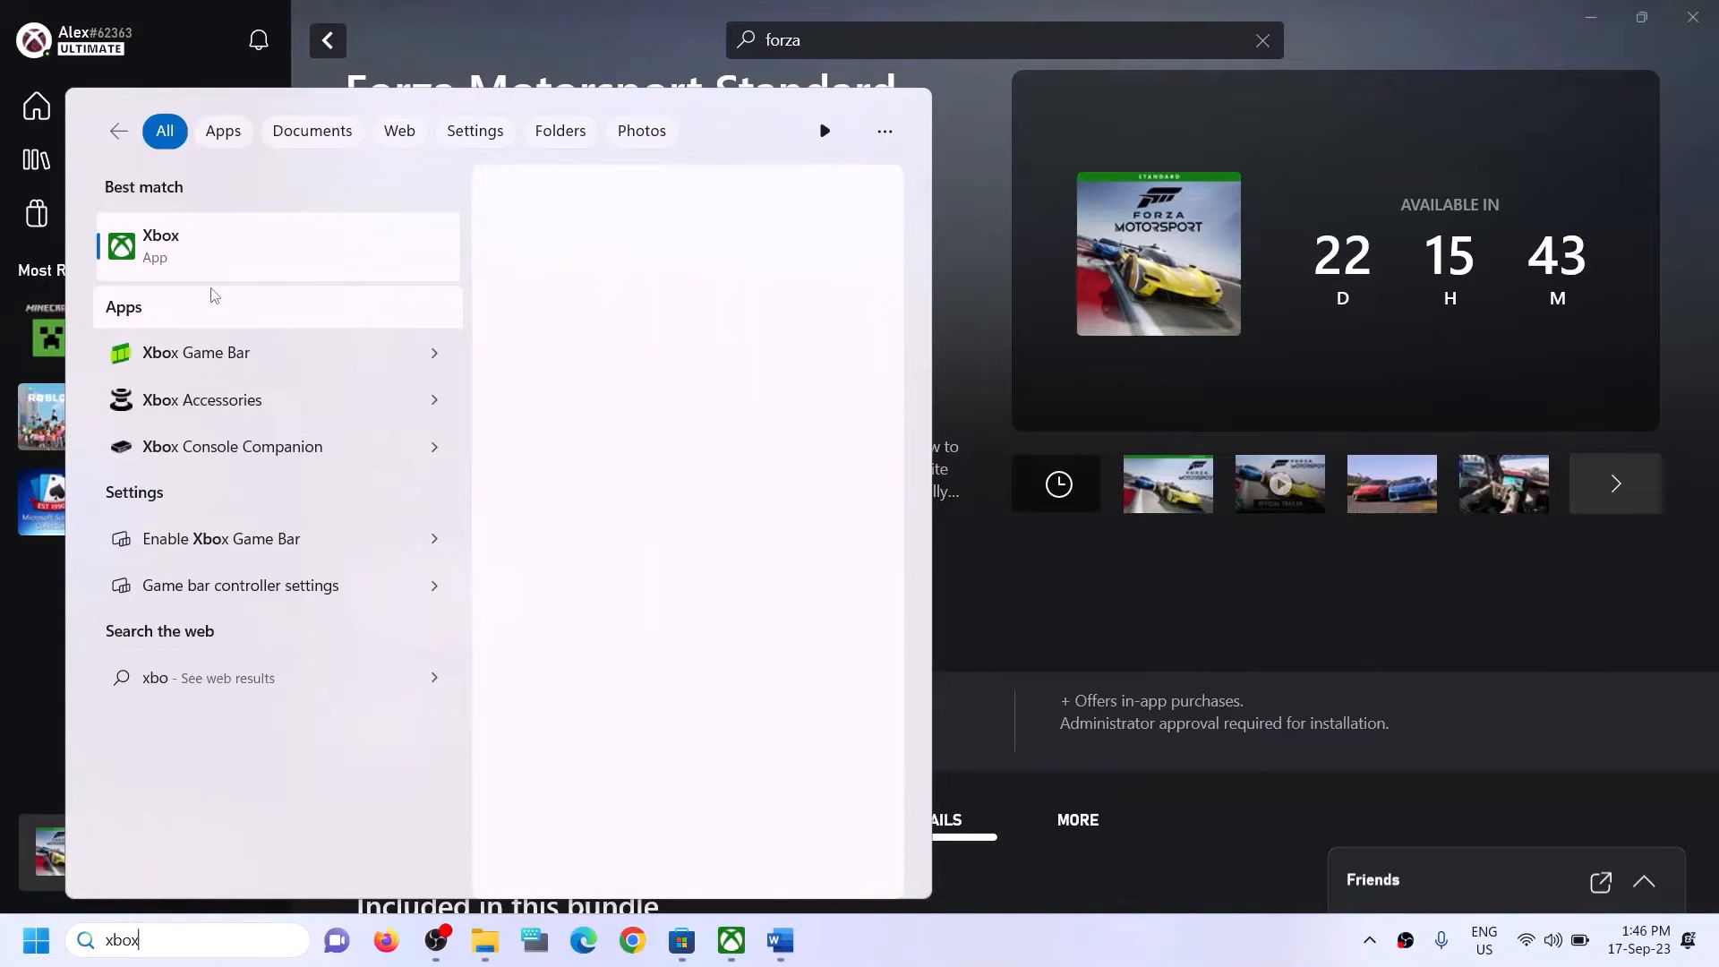
click(974, 227)
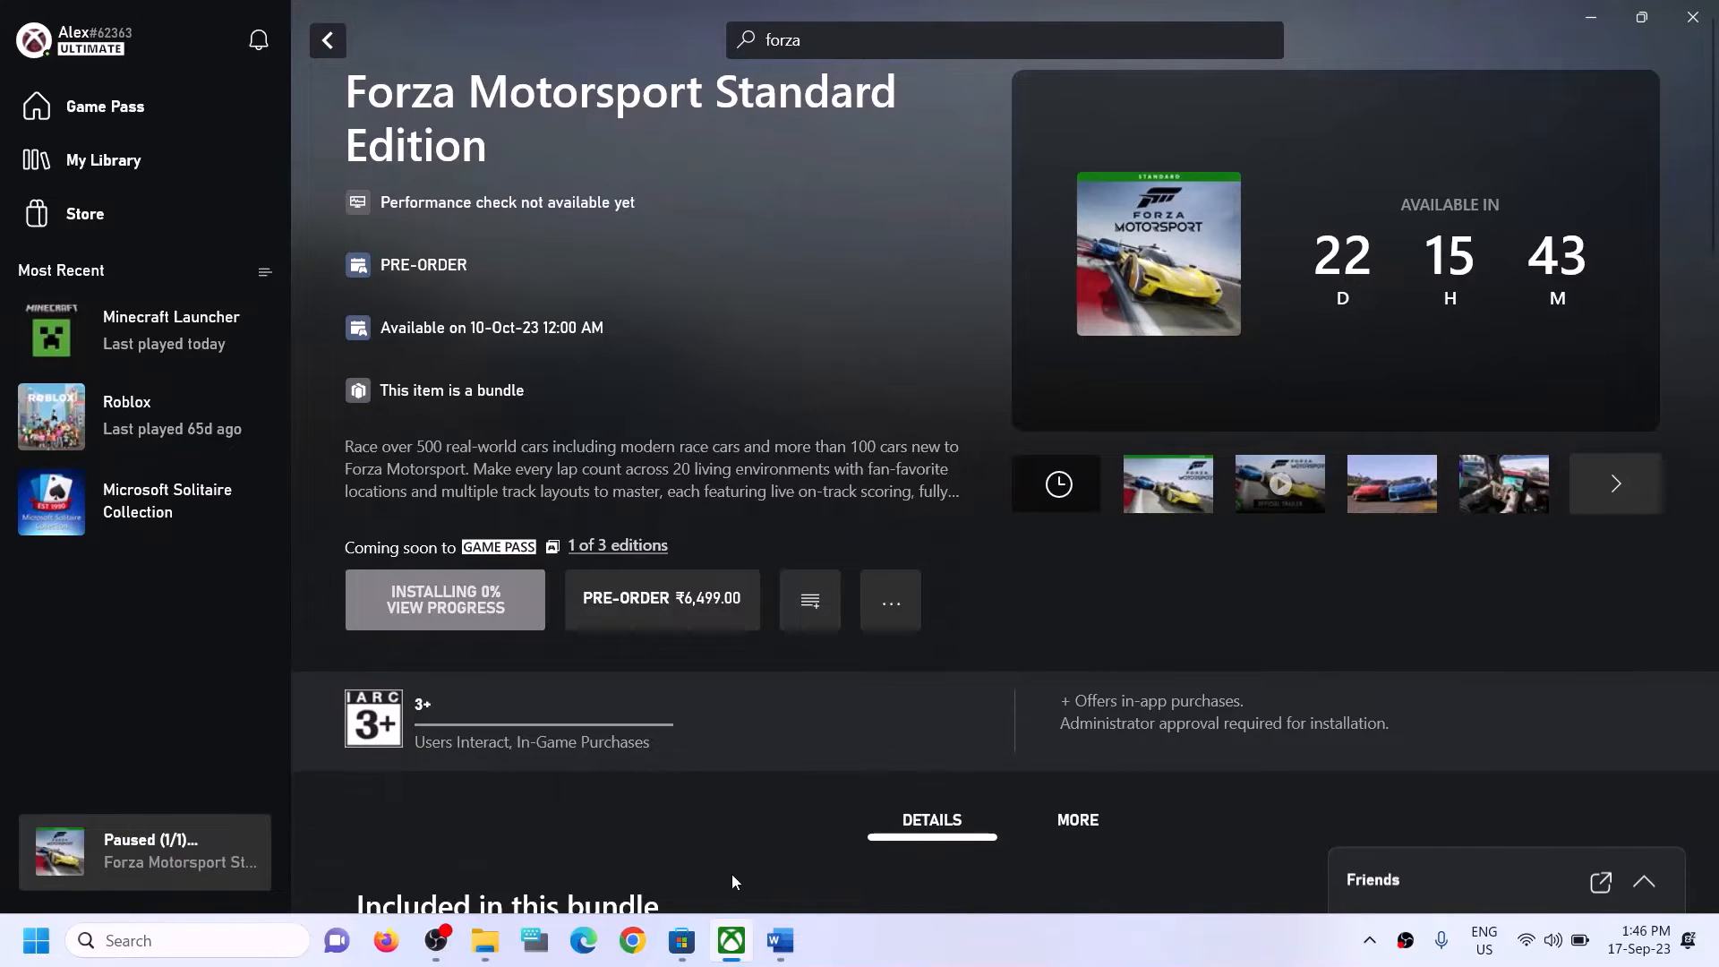
Copy the Get-AppxPackage command under Step 3 of the Word guide.
click(781, 940)
scroll(638, 590, down, 1)
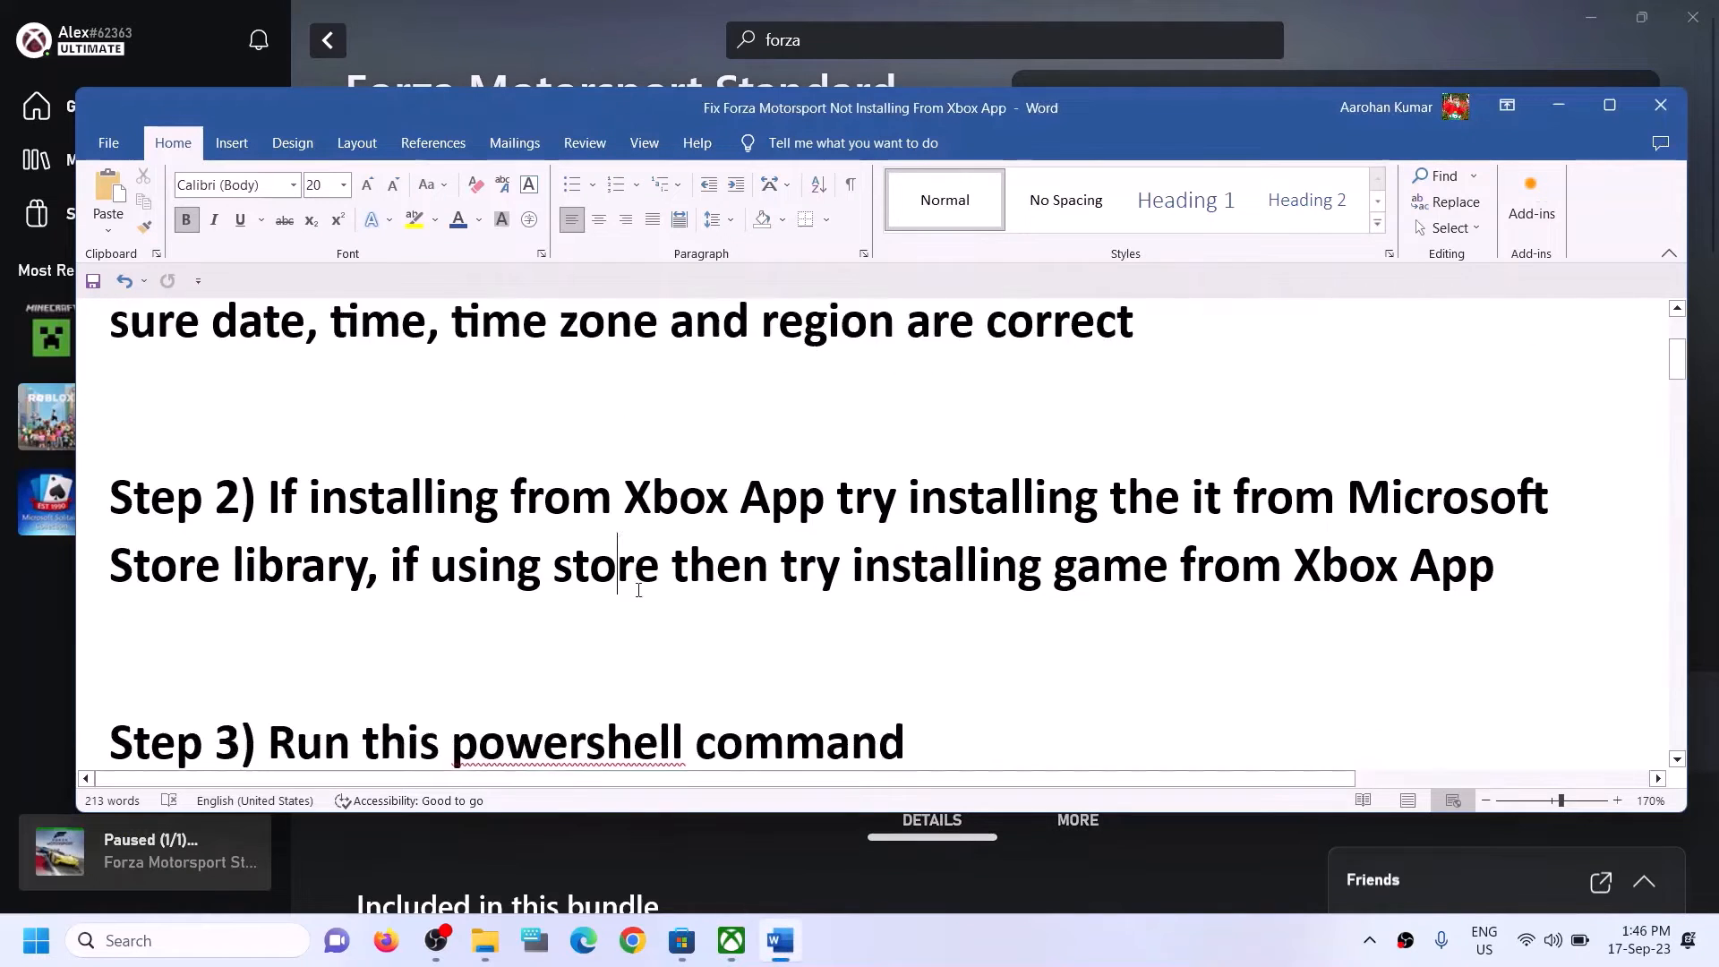
scroll(639, 590, down, 3)
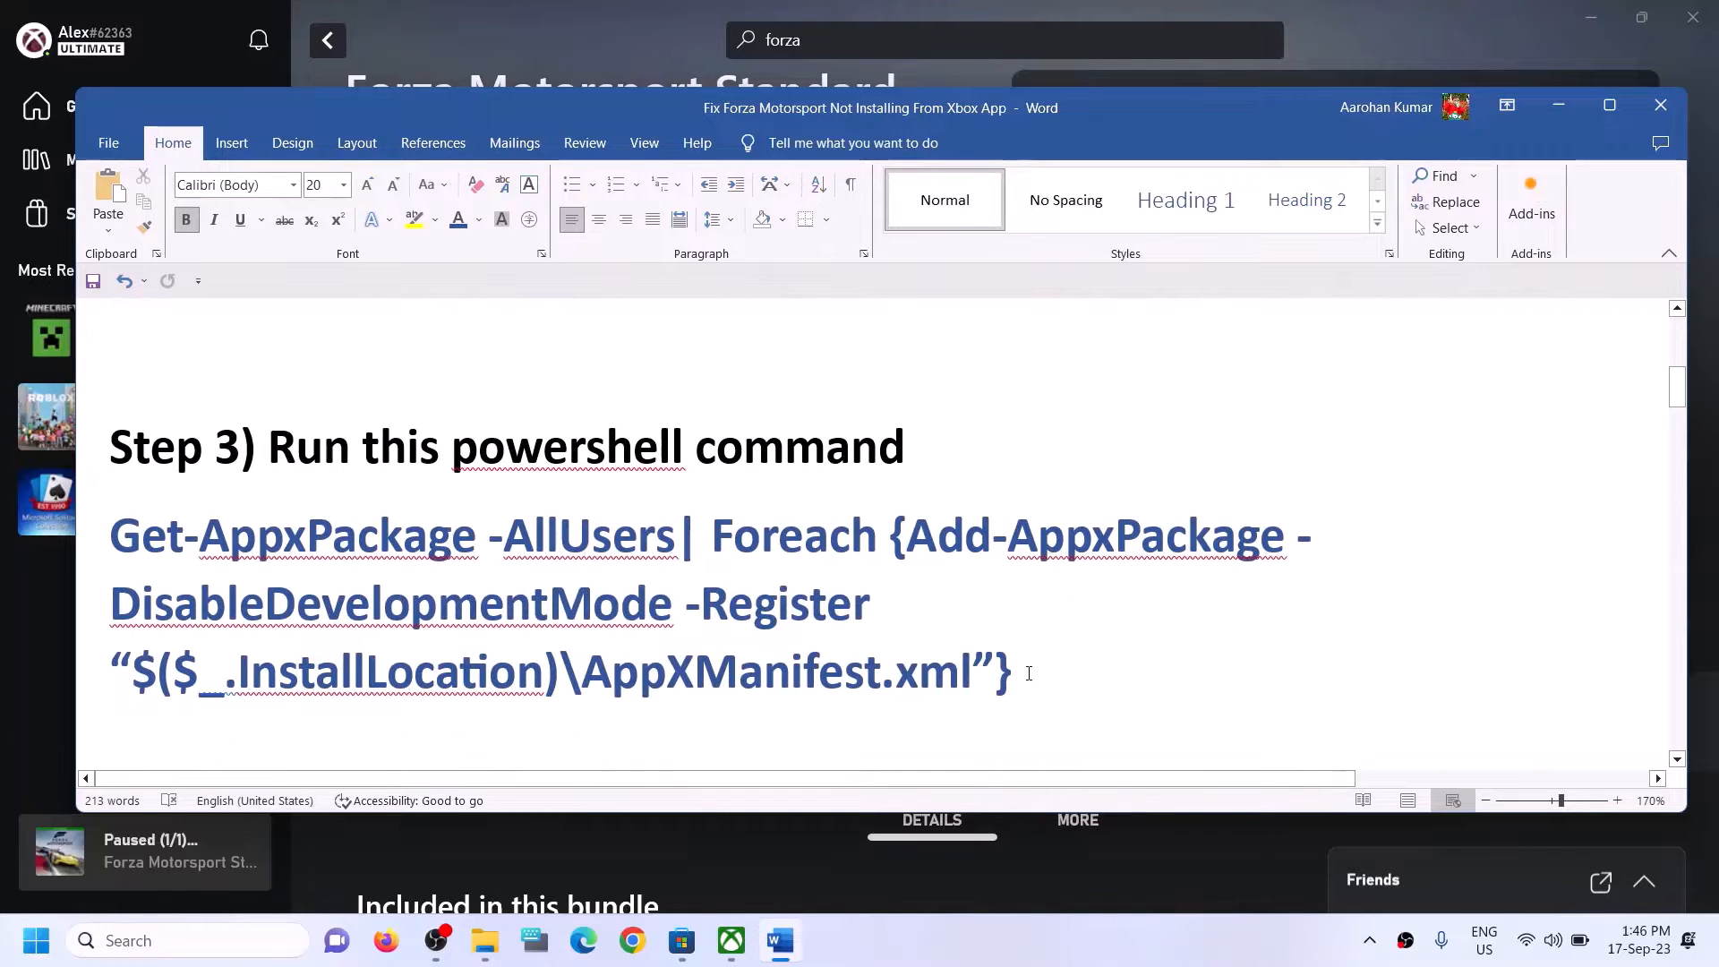
drag(1028, 674, 175, 566)
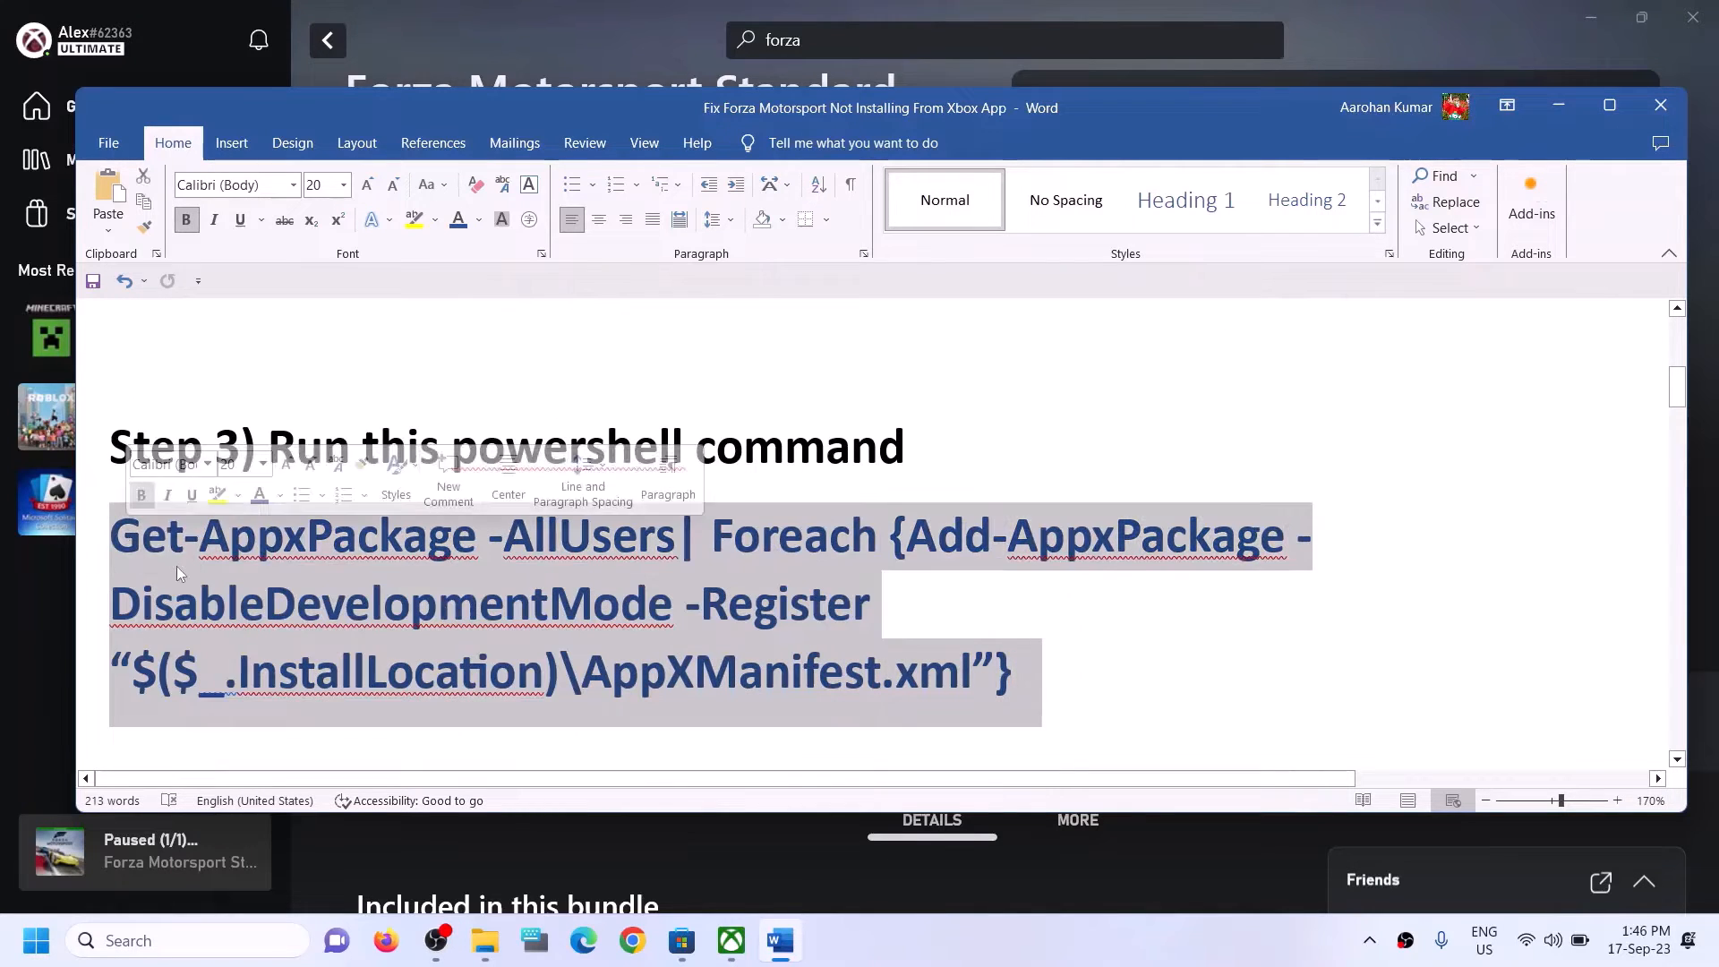
right_click(192, 566)
click(239, 298)
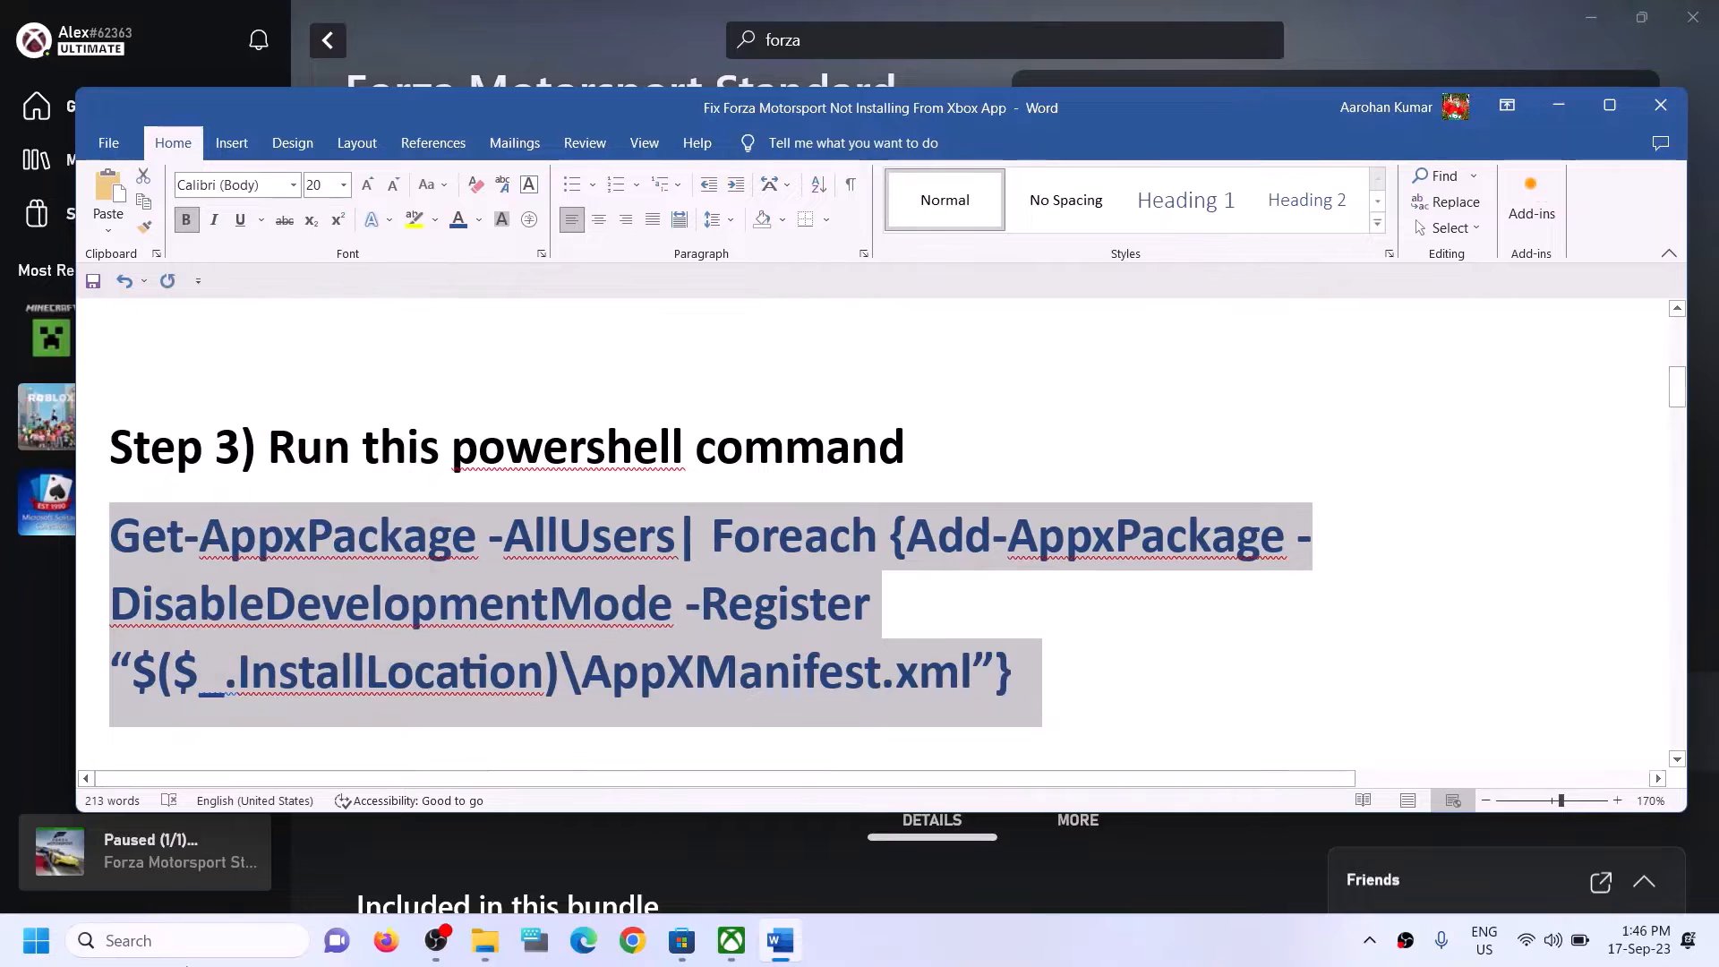
Search Windows for "powershell", launch Windows PowerShell as administrator, and run the copied Get-AppxPackage command in it.
click(176, 947)
text(powe)
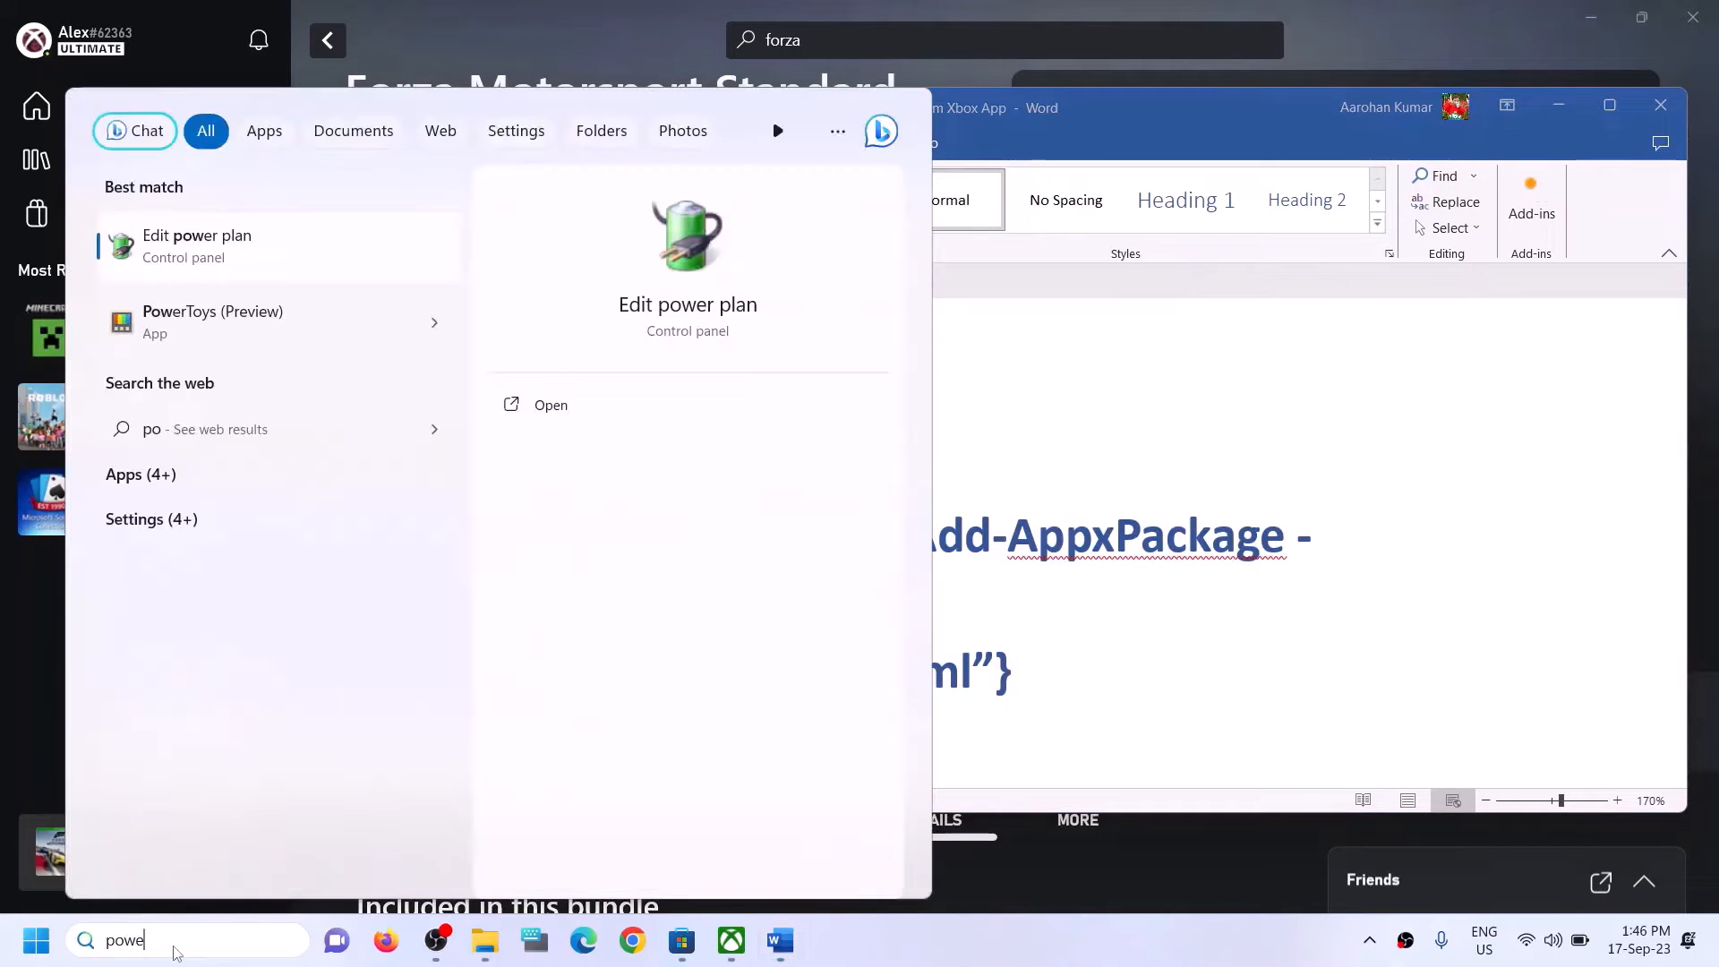
text(rshell)
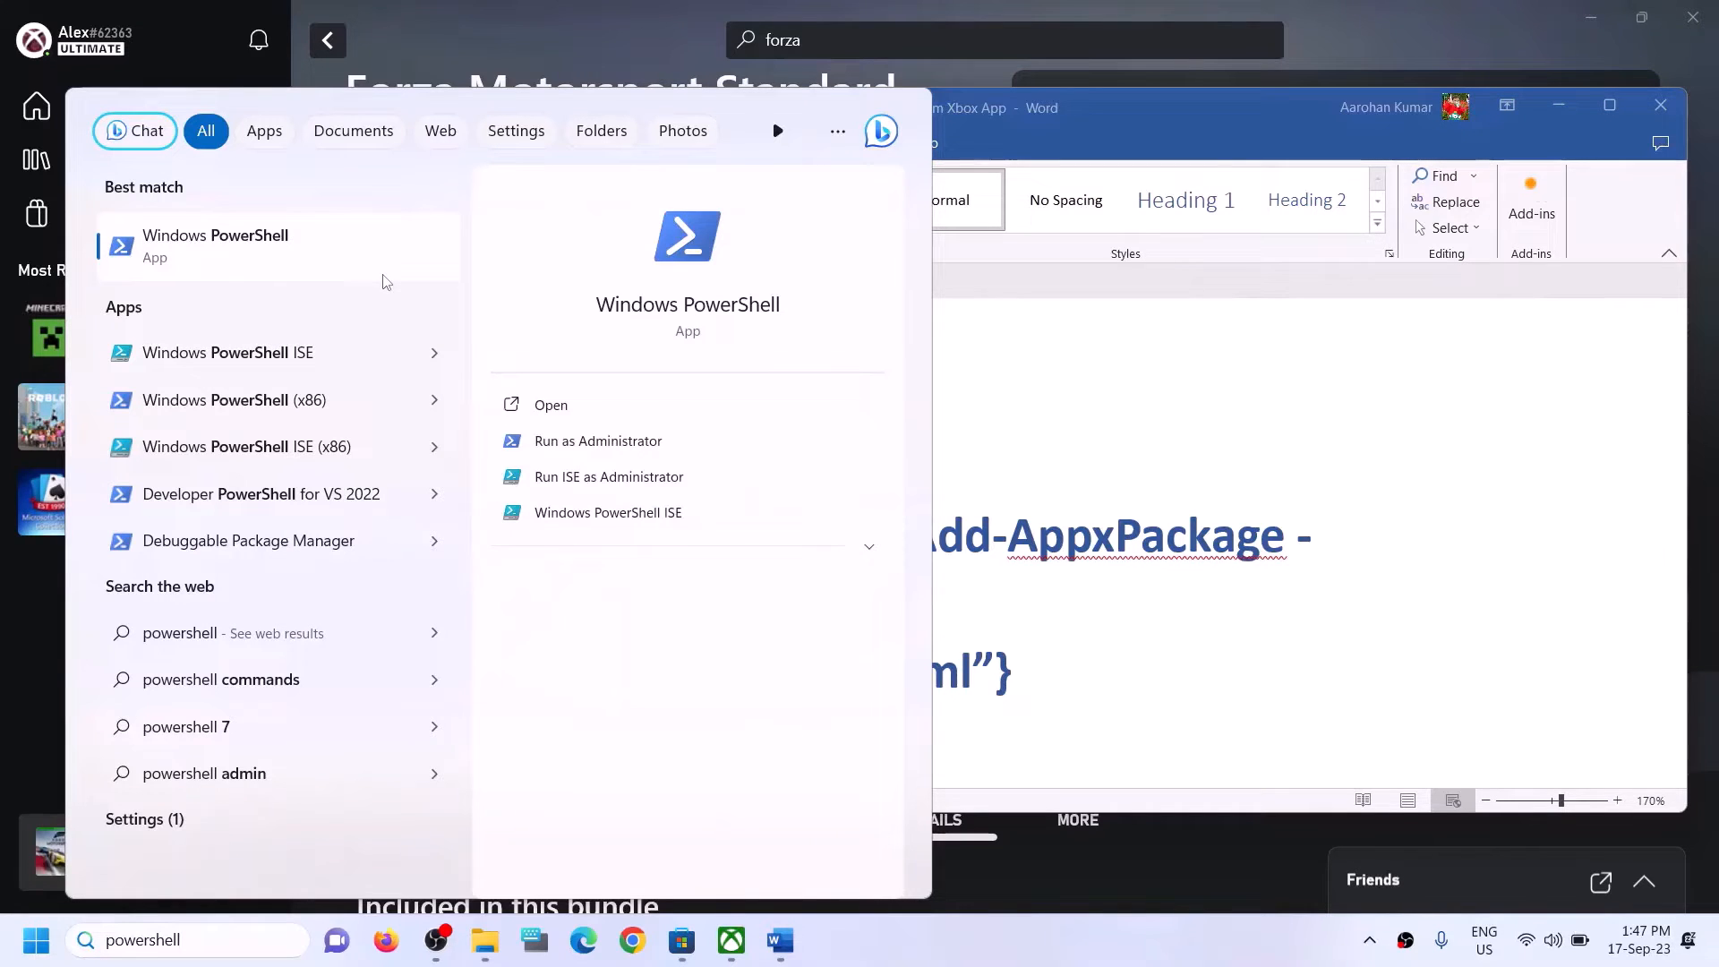
right_click(256, 261)
click(354, 283)
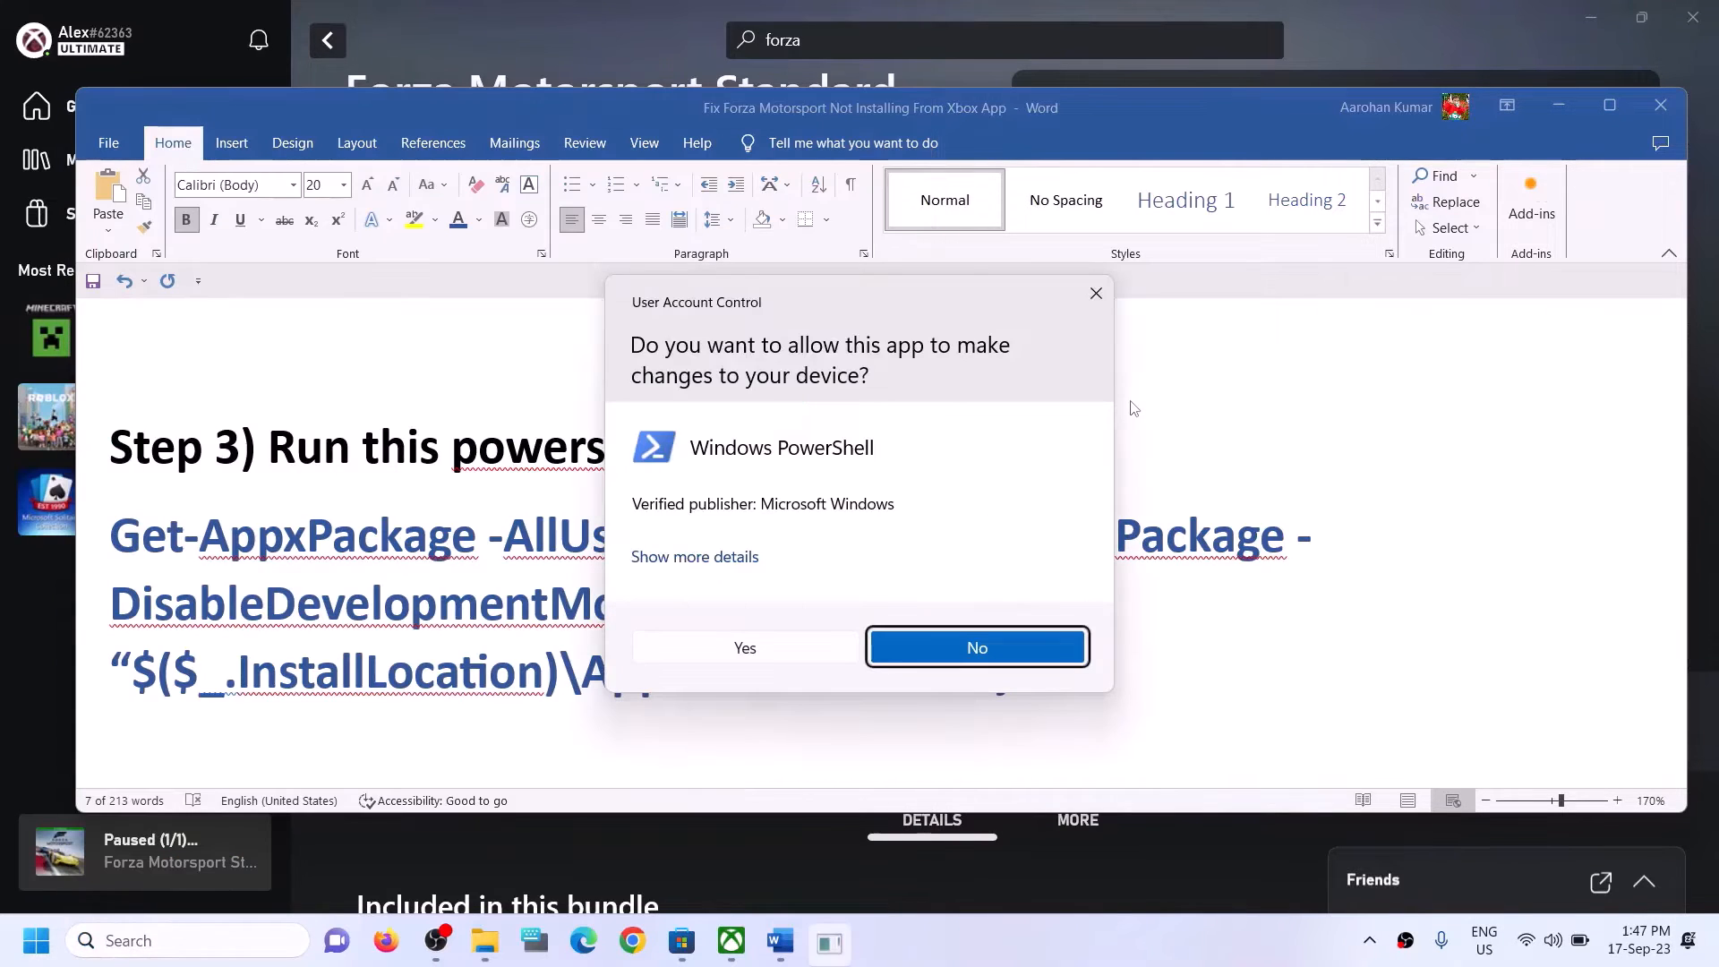
click(687, 660)
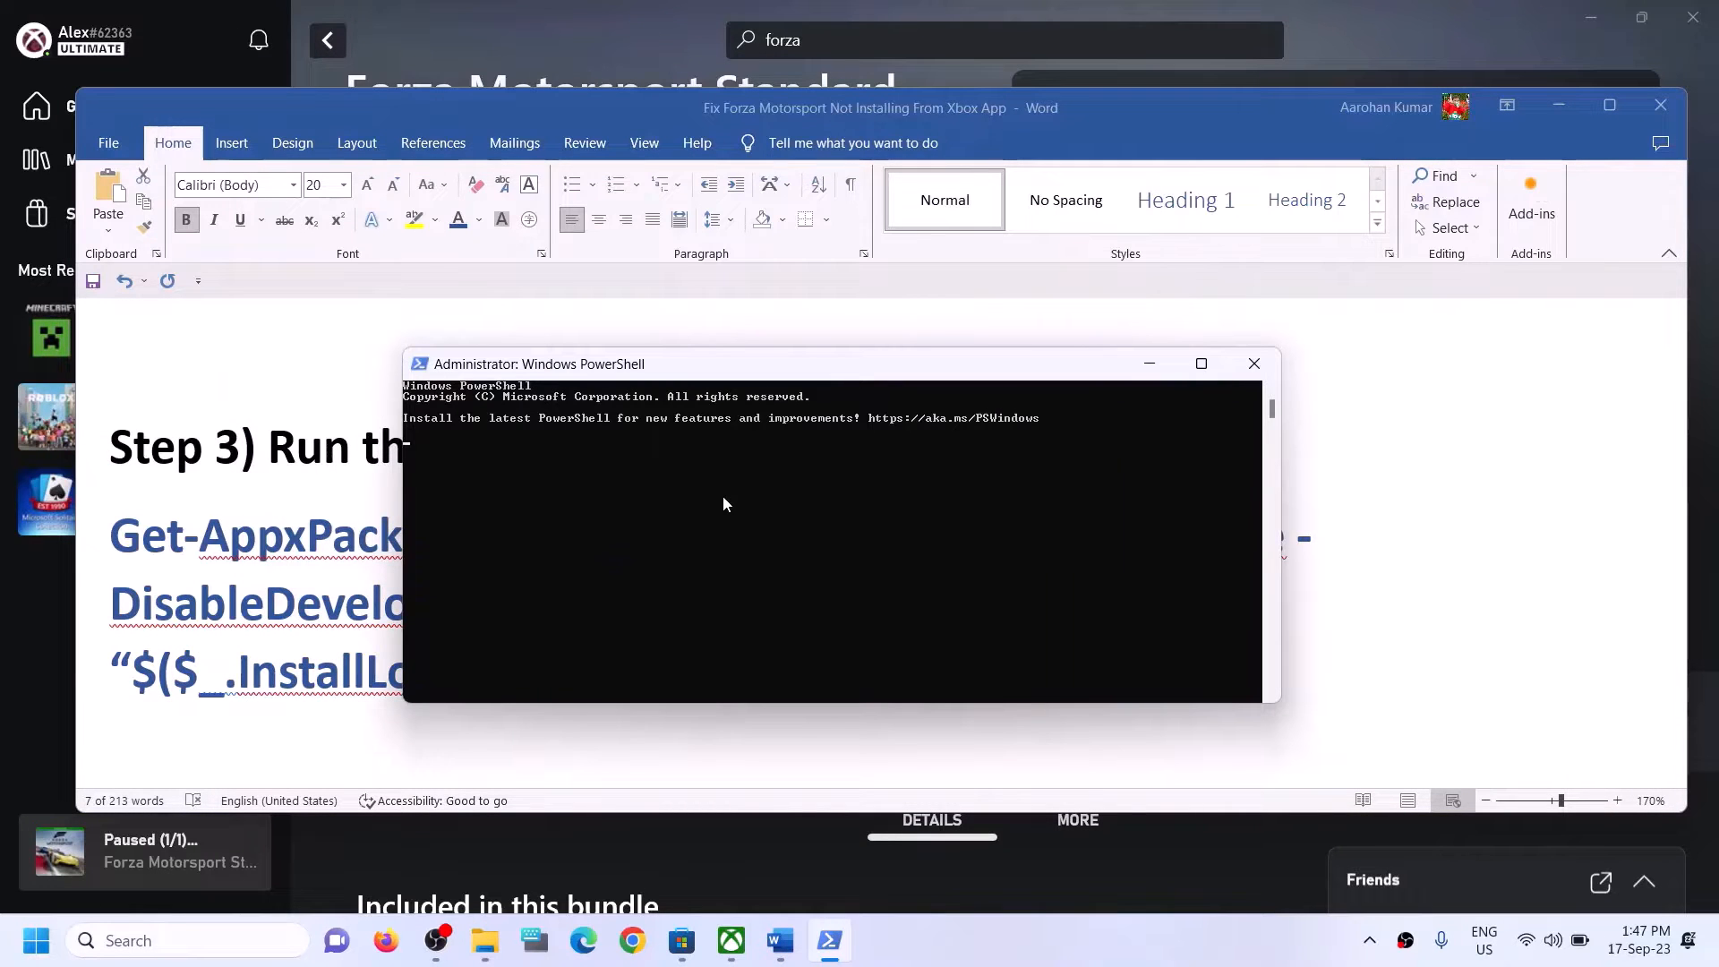
right_click(723, 496)
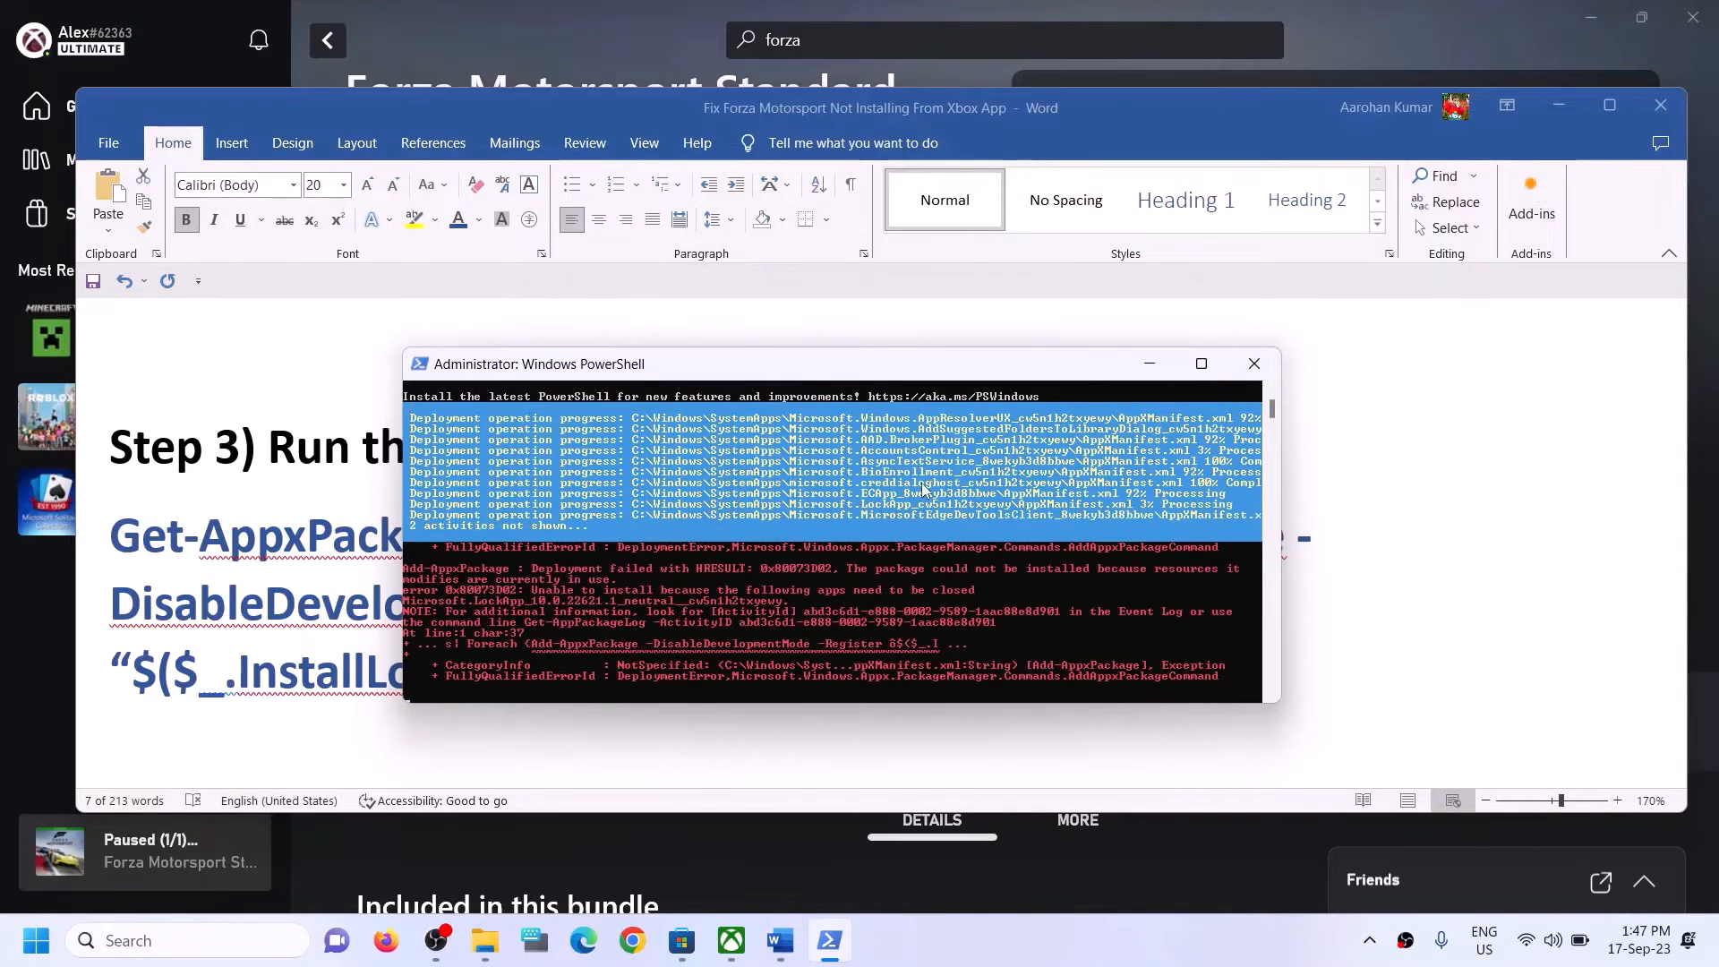
Return to the Word guide and highlight Step 4's instruction "Delete Microsoft Store Local Cache Files".
click(1397, 491)
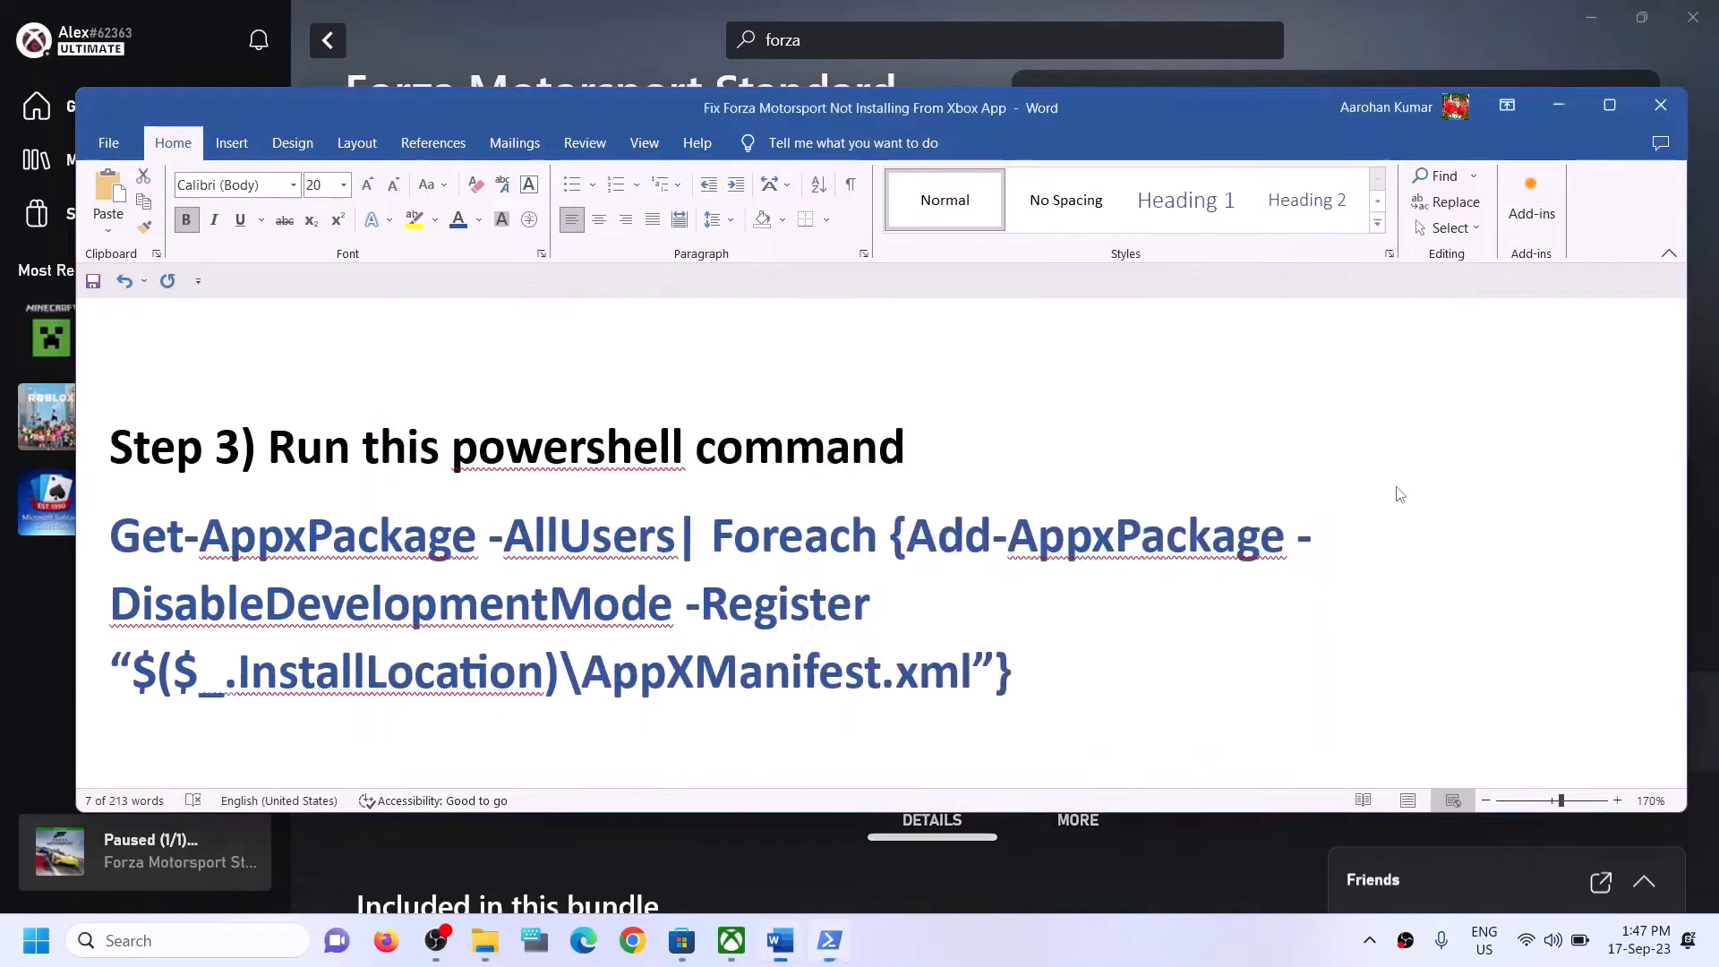
triple_click(528, 555)
scroll(530, 557, down, 5)
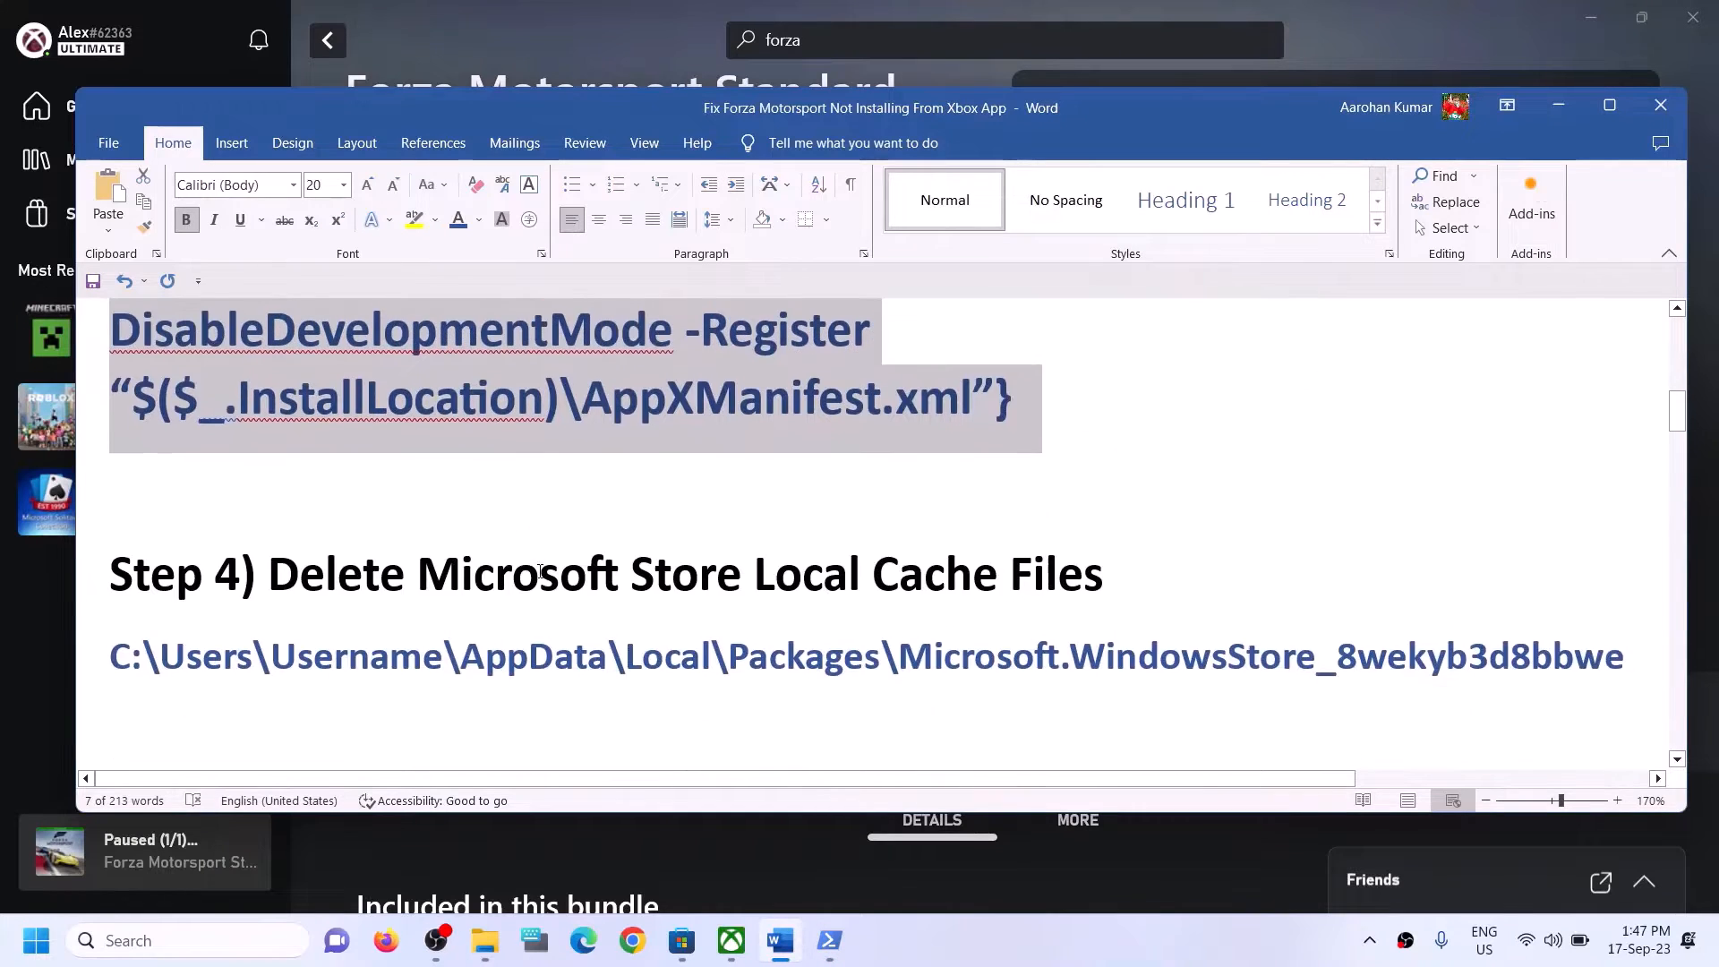
drag(268, 578, 1102, 582)
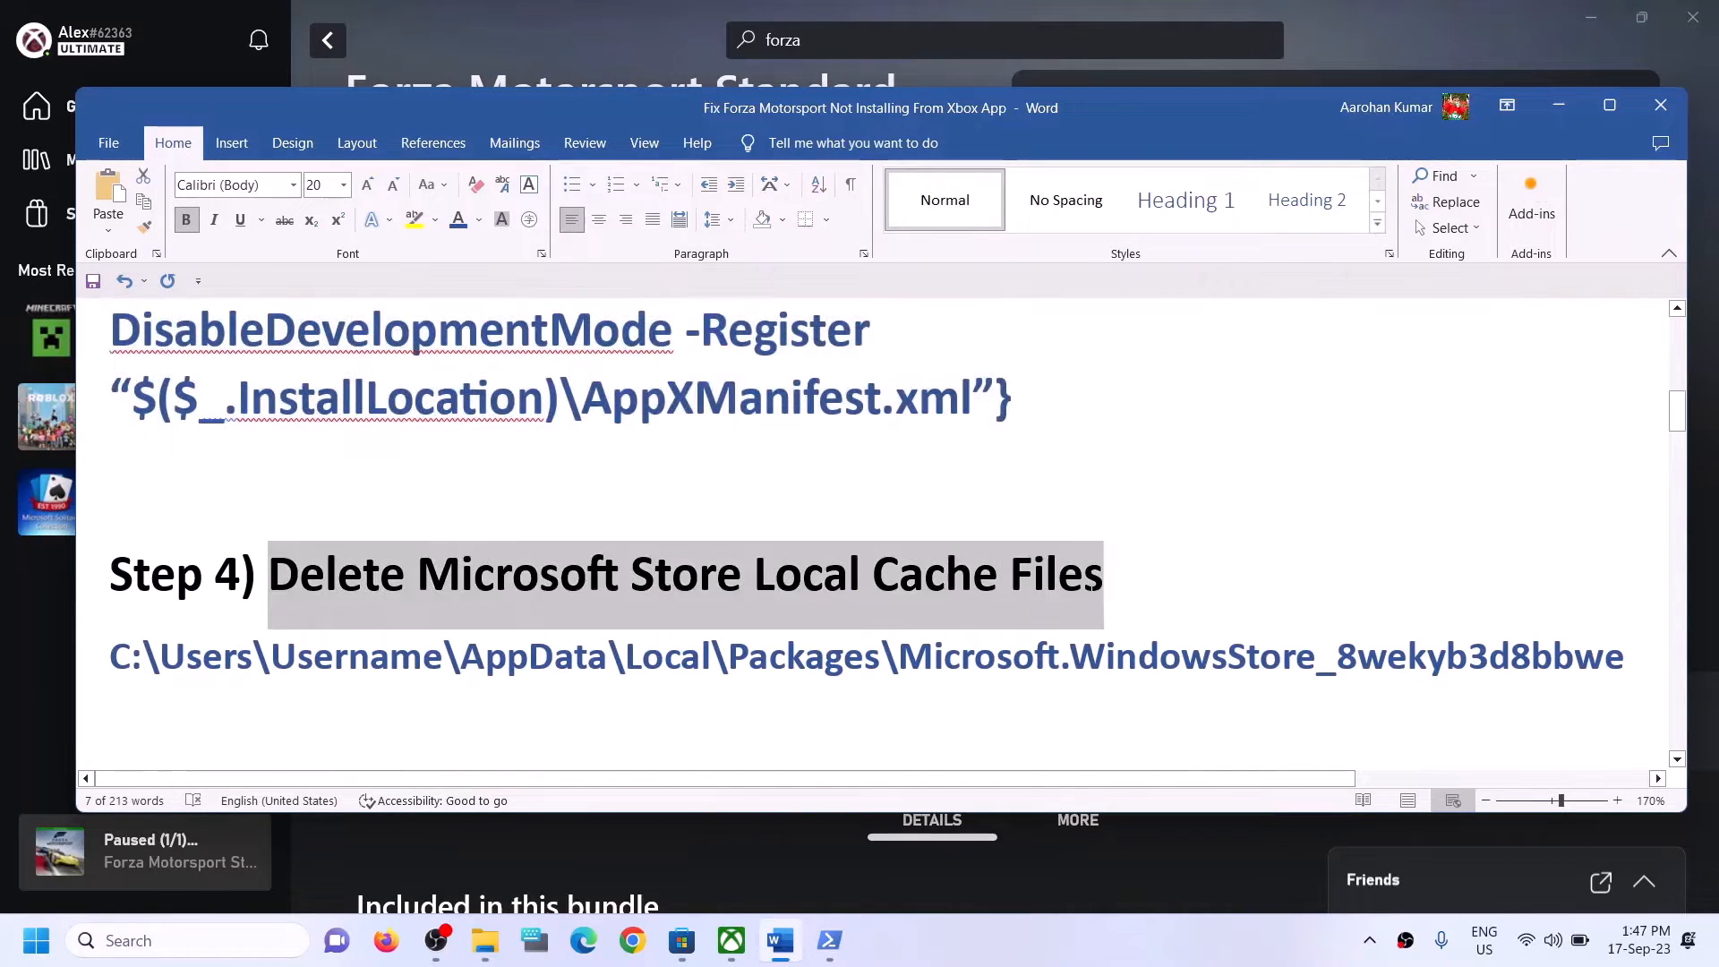
Switch to File Explorer and open the Test user folder under Users on Local Disk (C:).
click(502, 933)
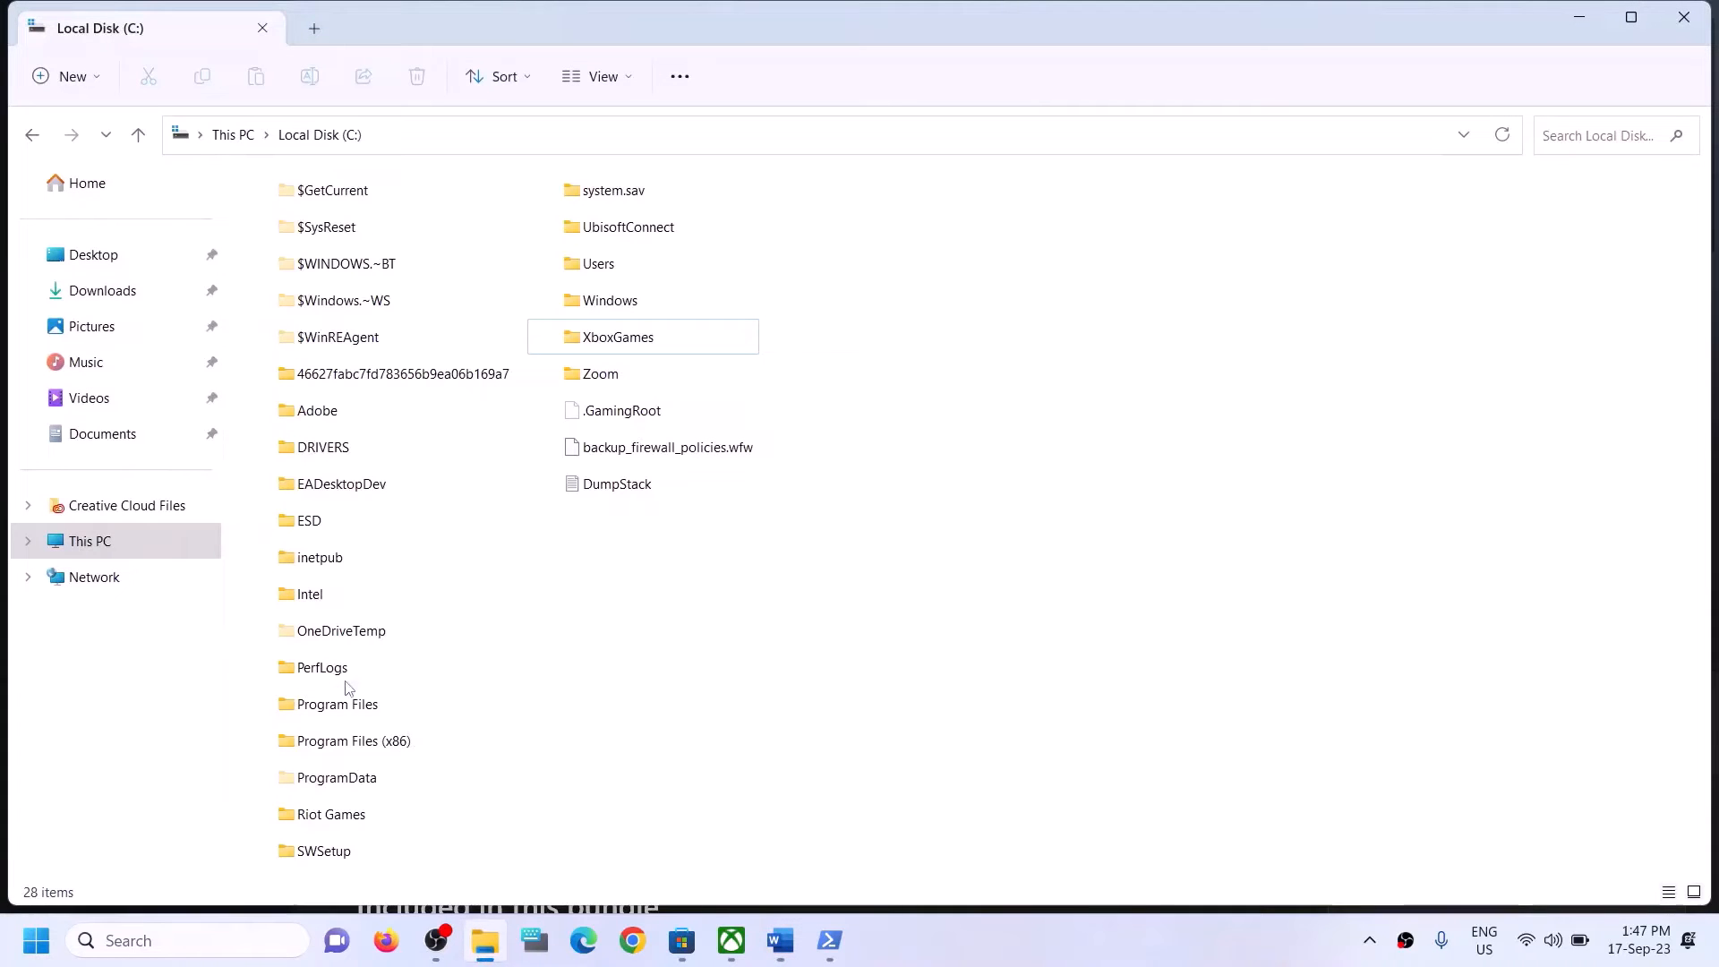
click(115, 540)
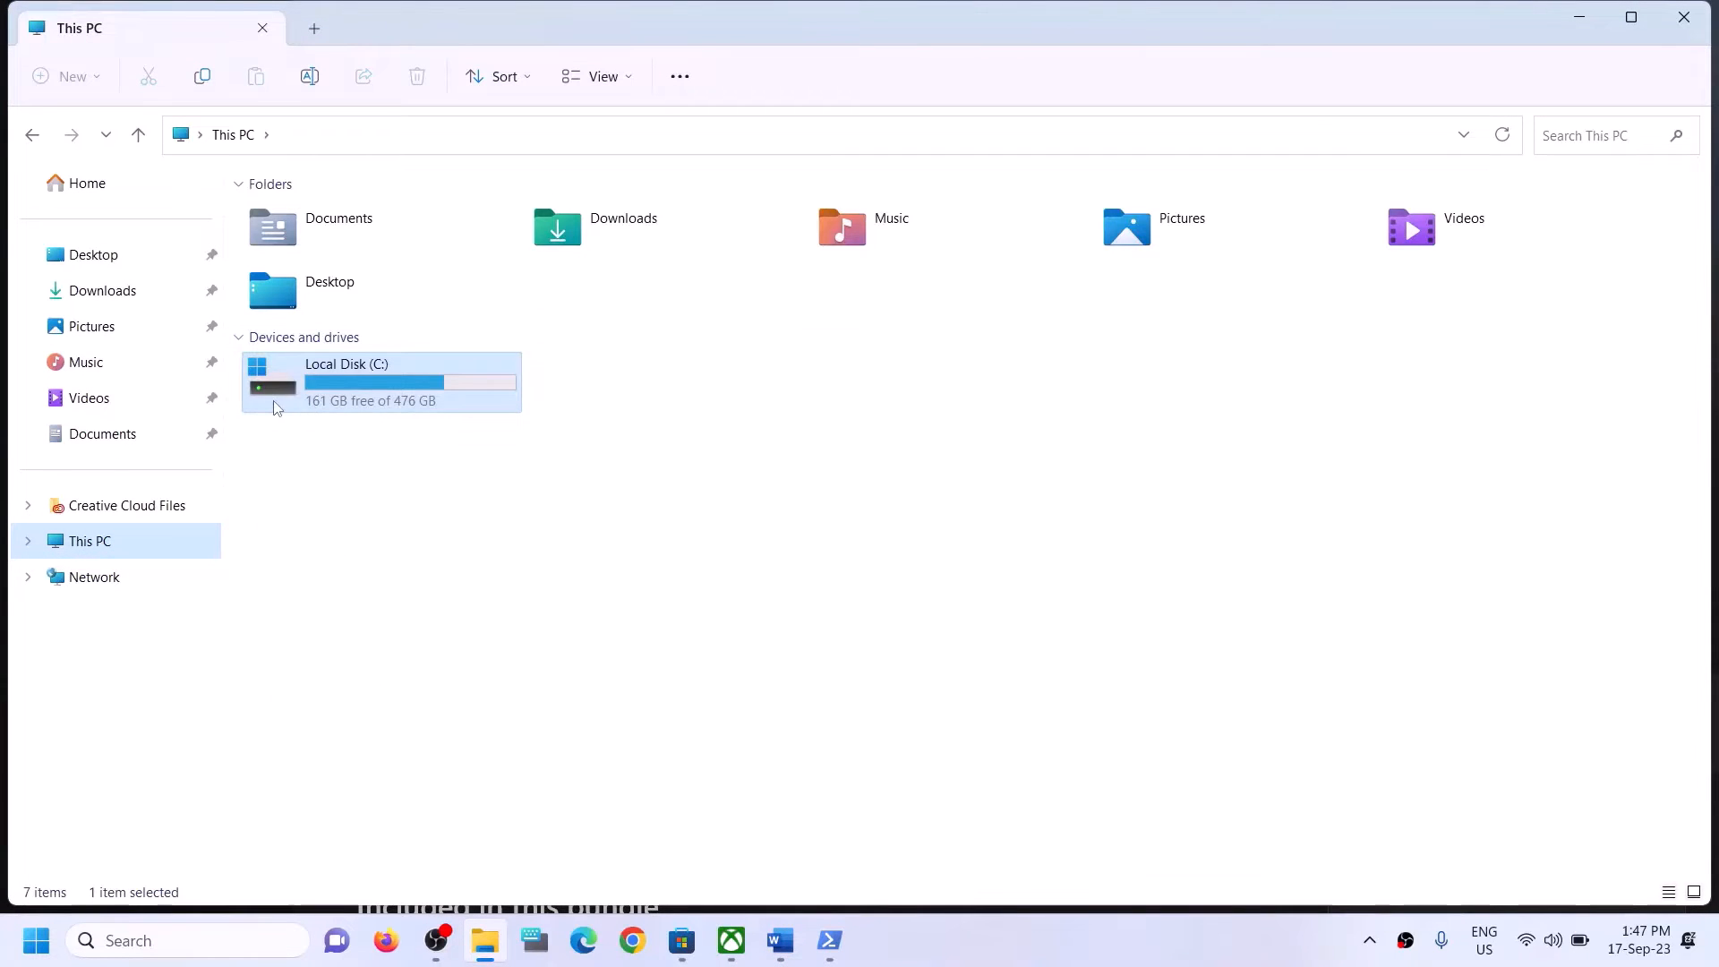
double_click(274, 400)
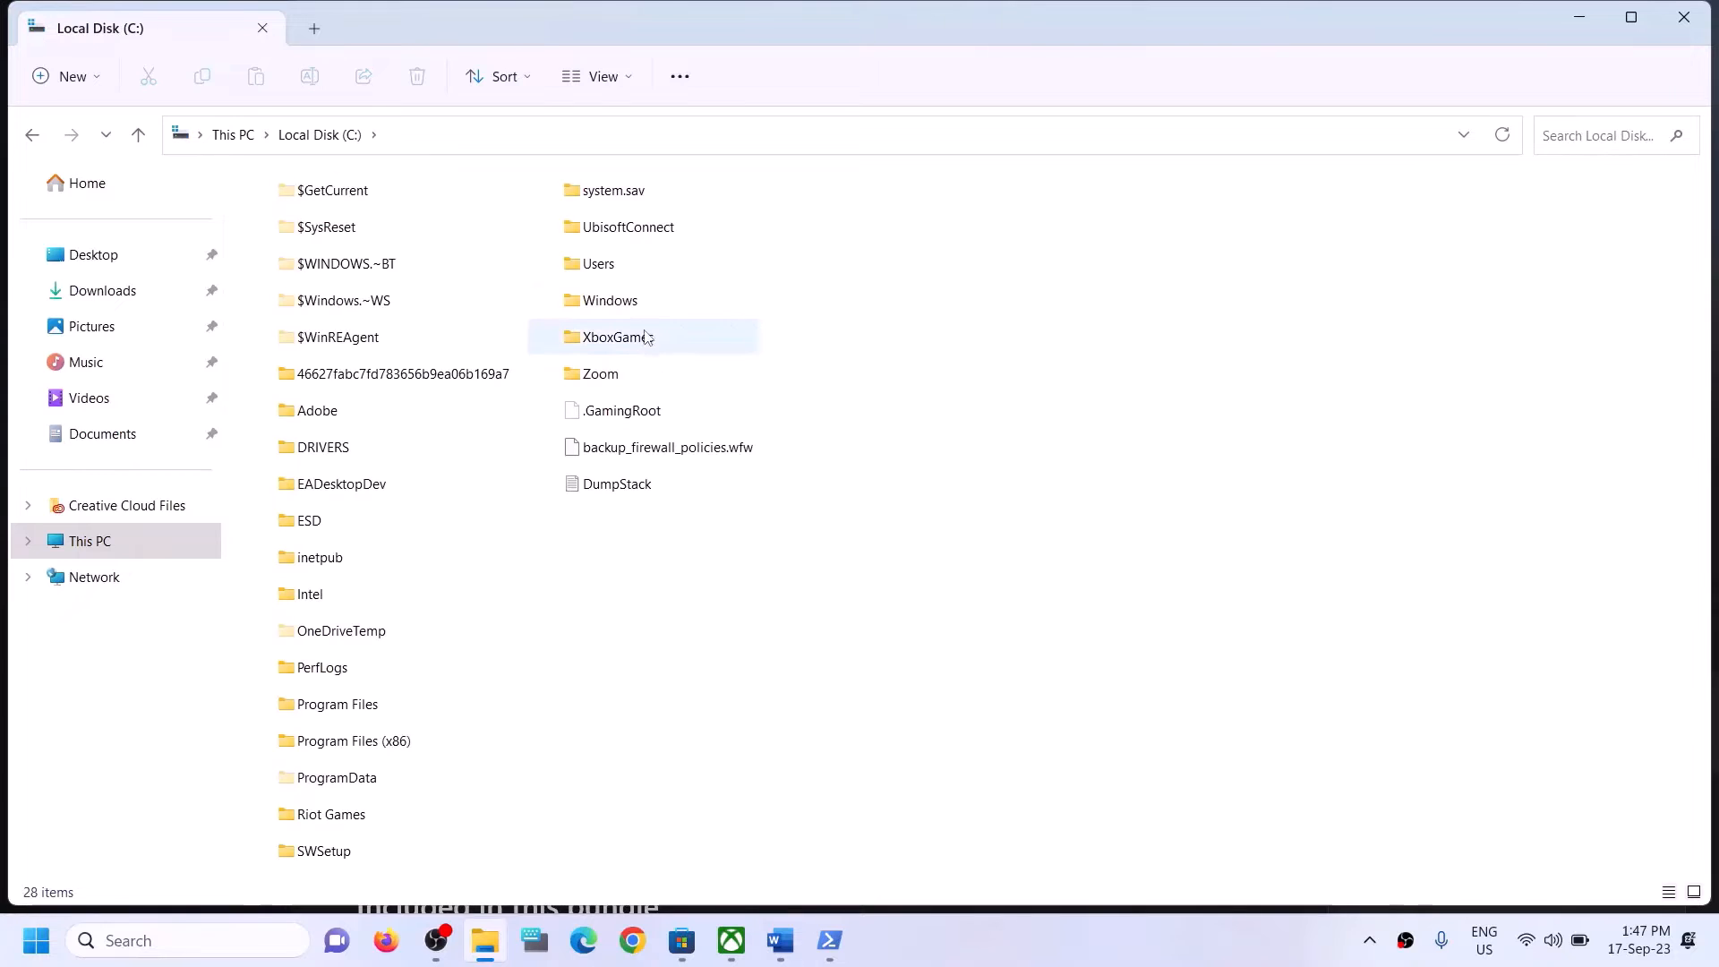
click(642, 267)
double_click(642, 265)
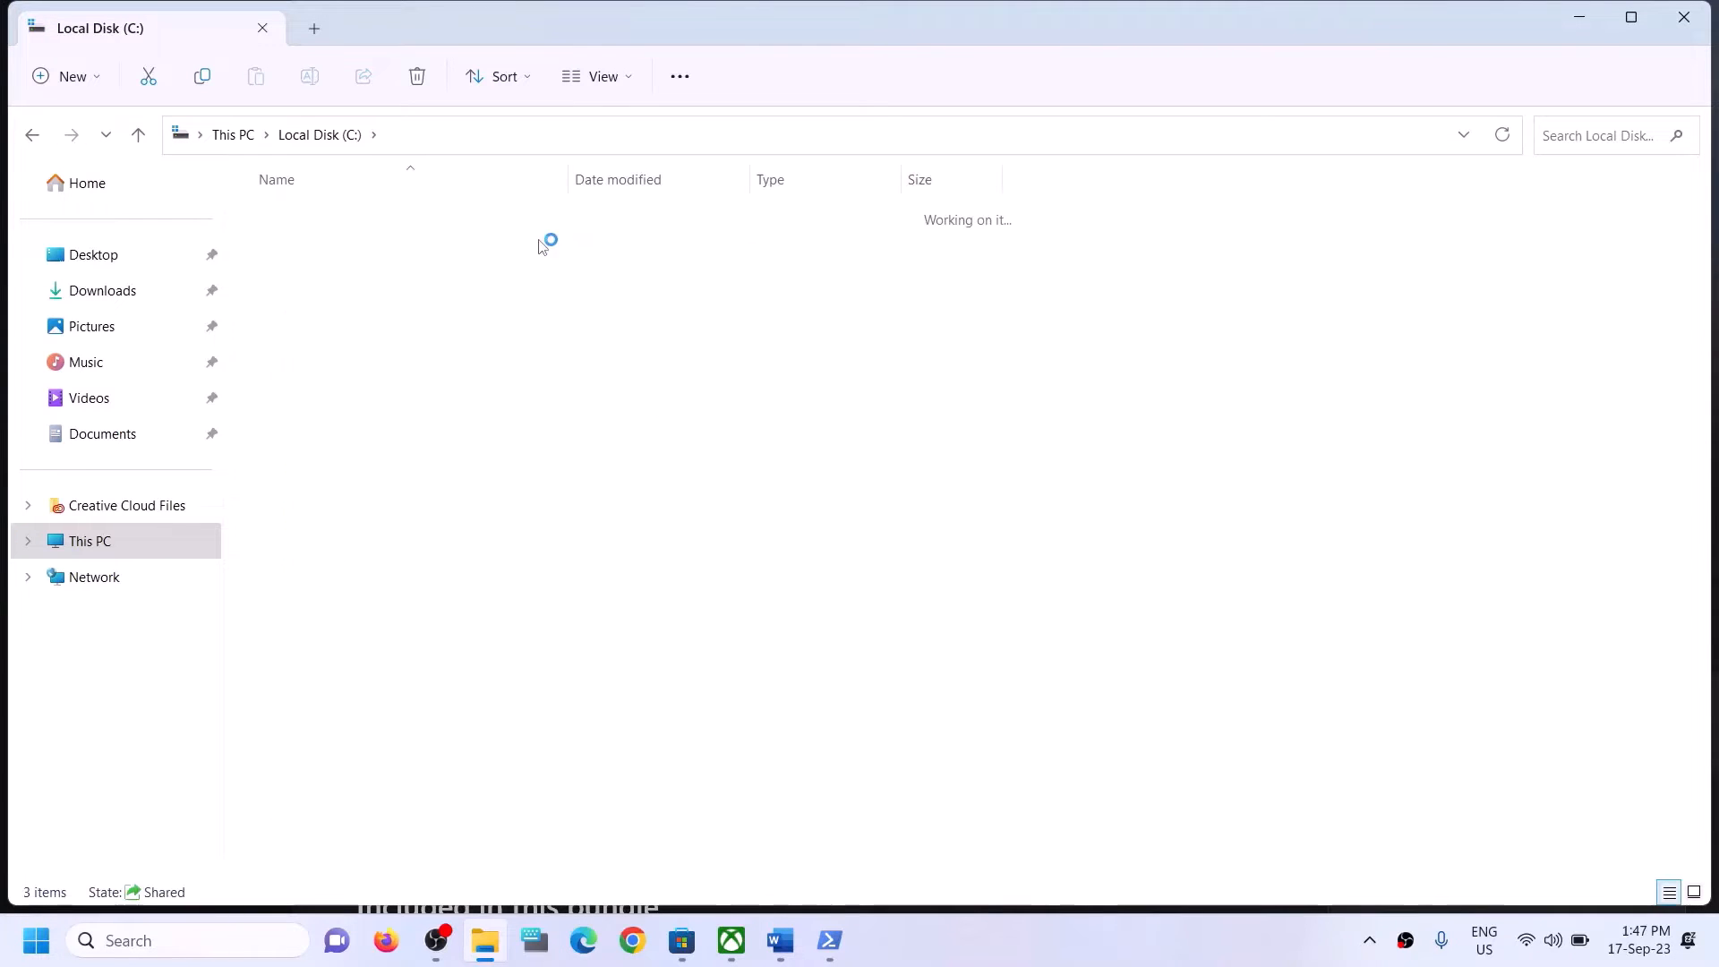
click(326, 285)
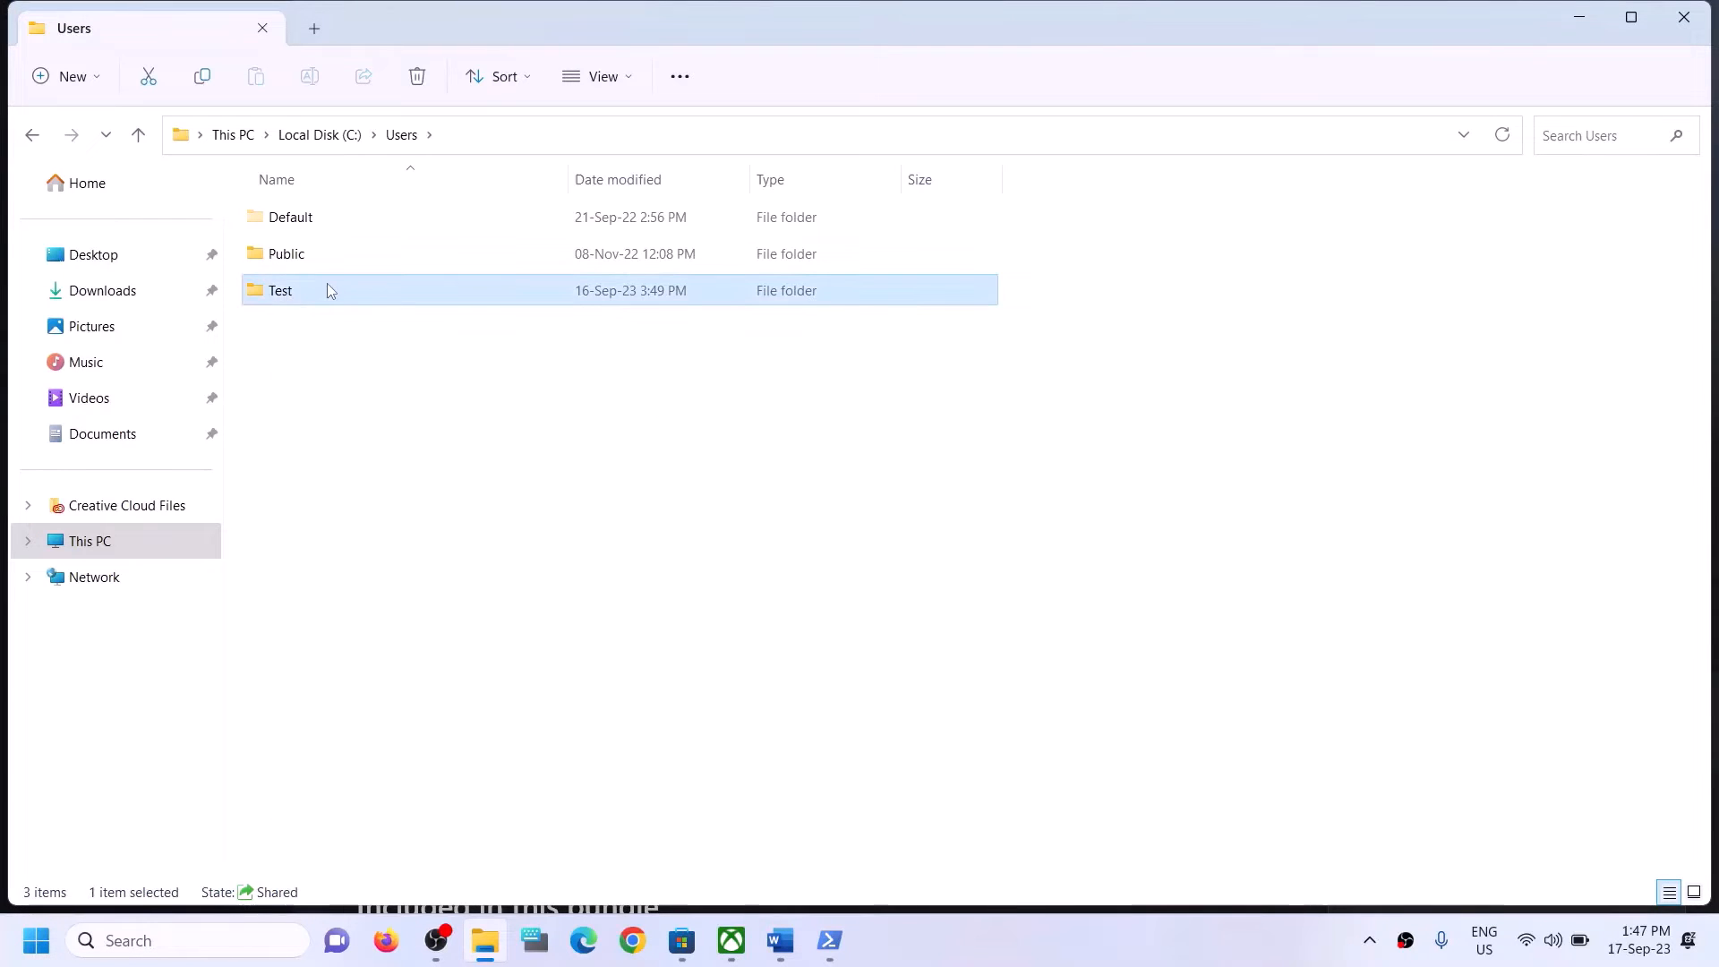
double_click(326, 285)
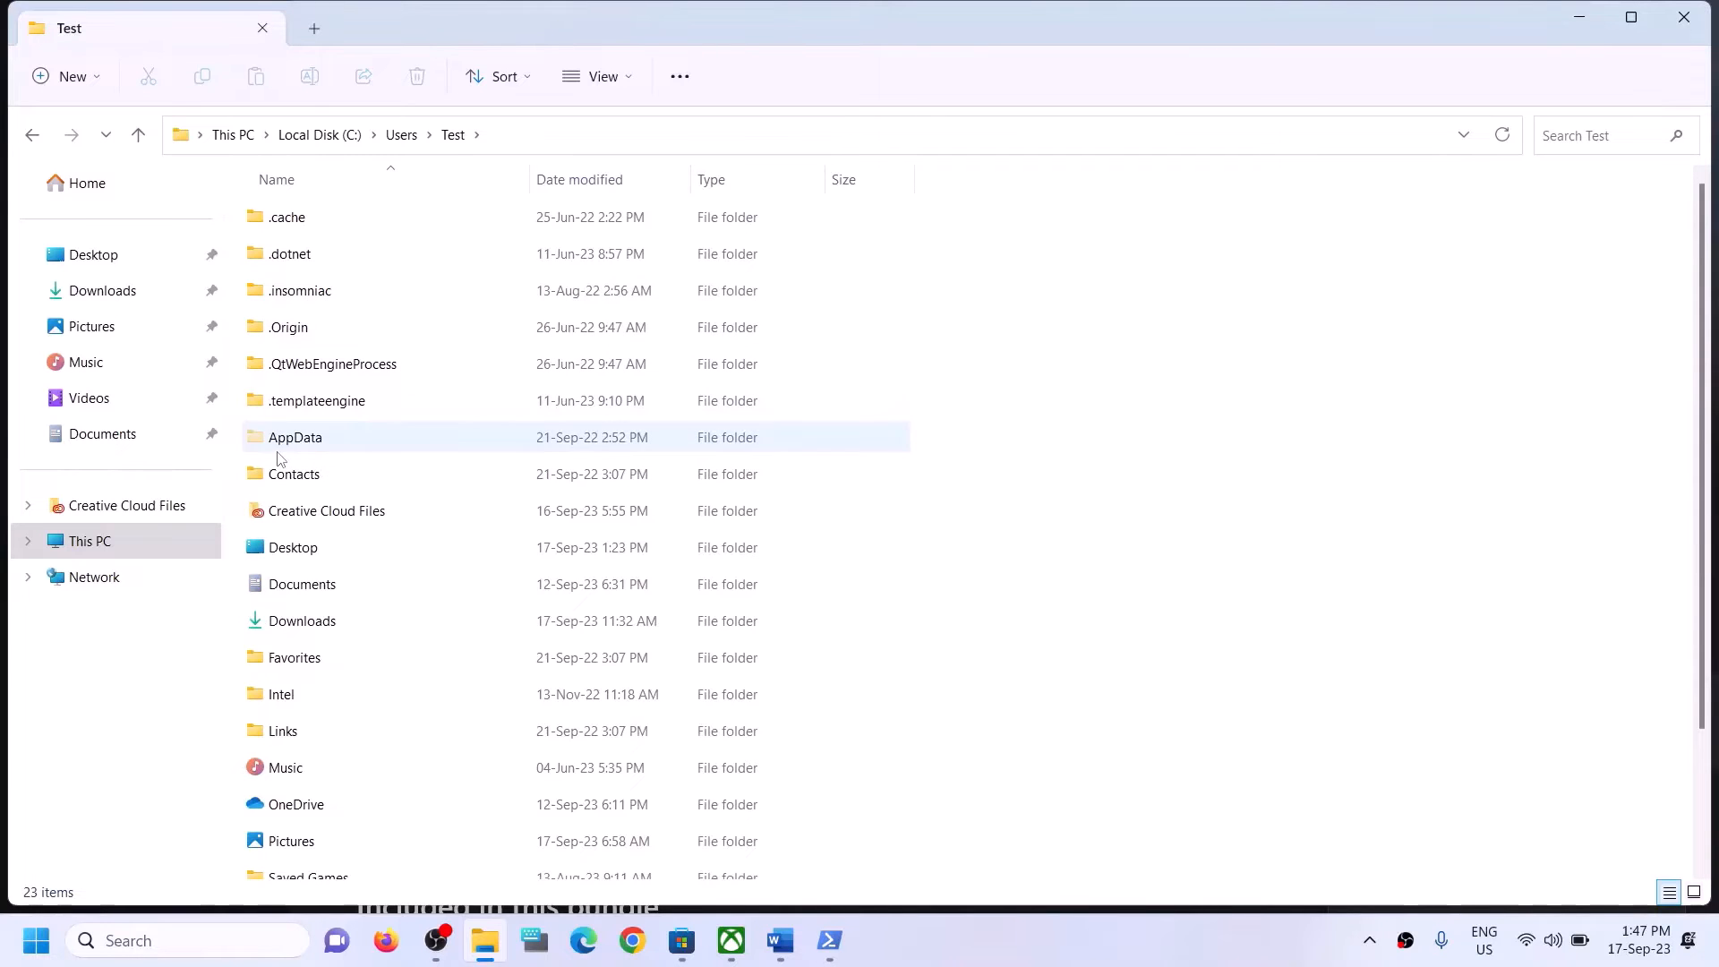
Check that File Explorer's Hidden items option is enabled for showing the AppData folder.
click(340, 443)
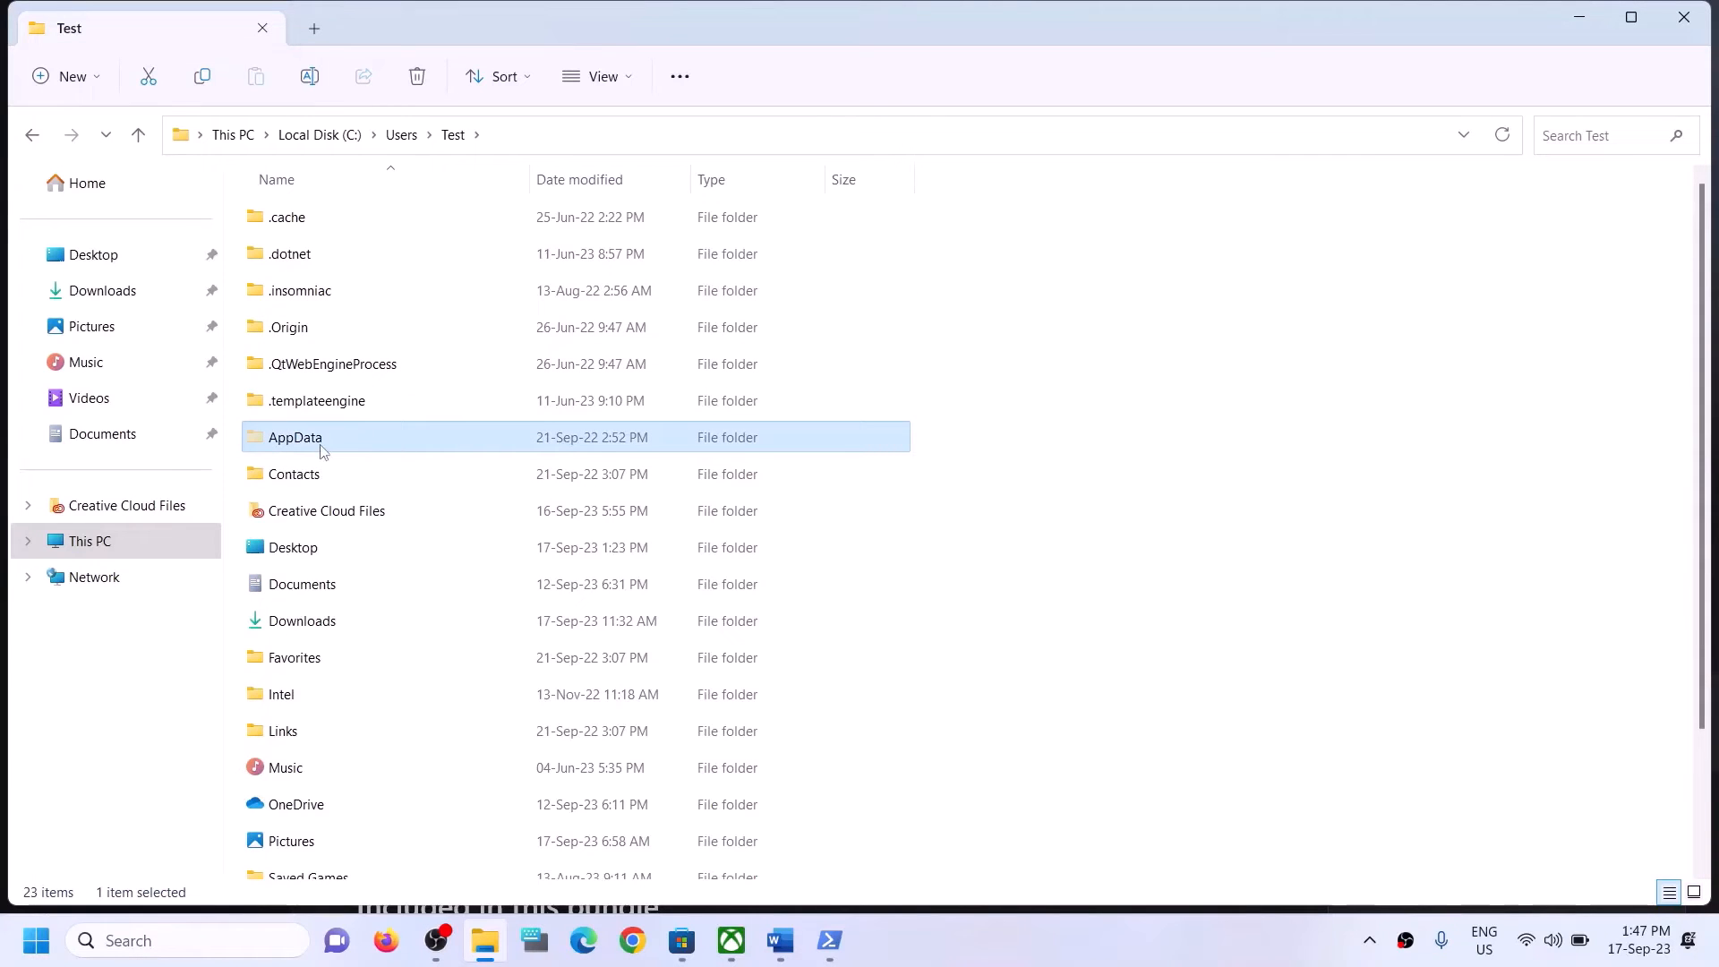
click(625, 74)
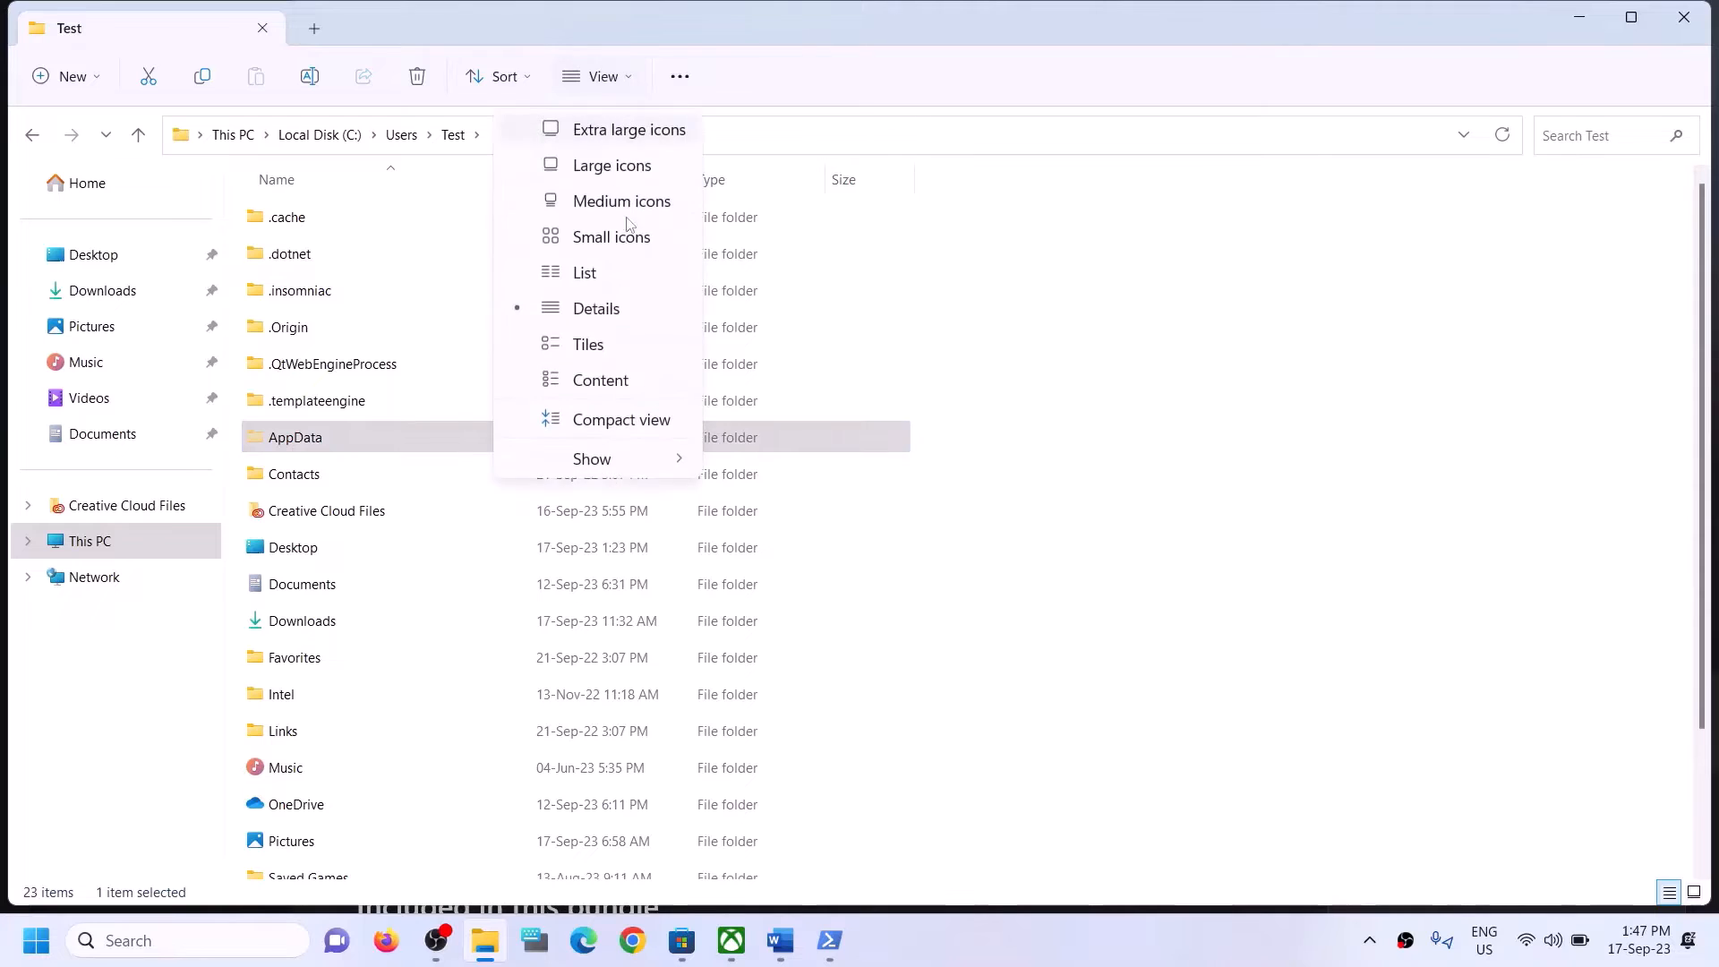
mouse_move(627, 459)
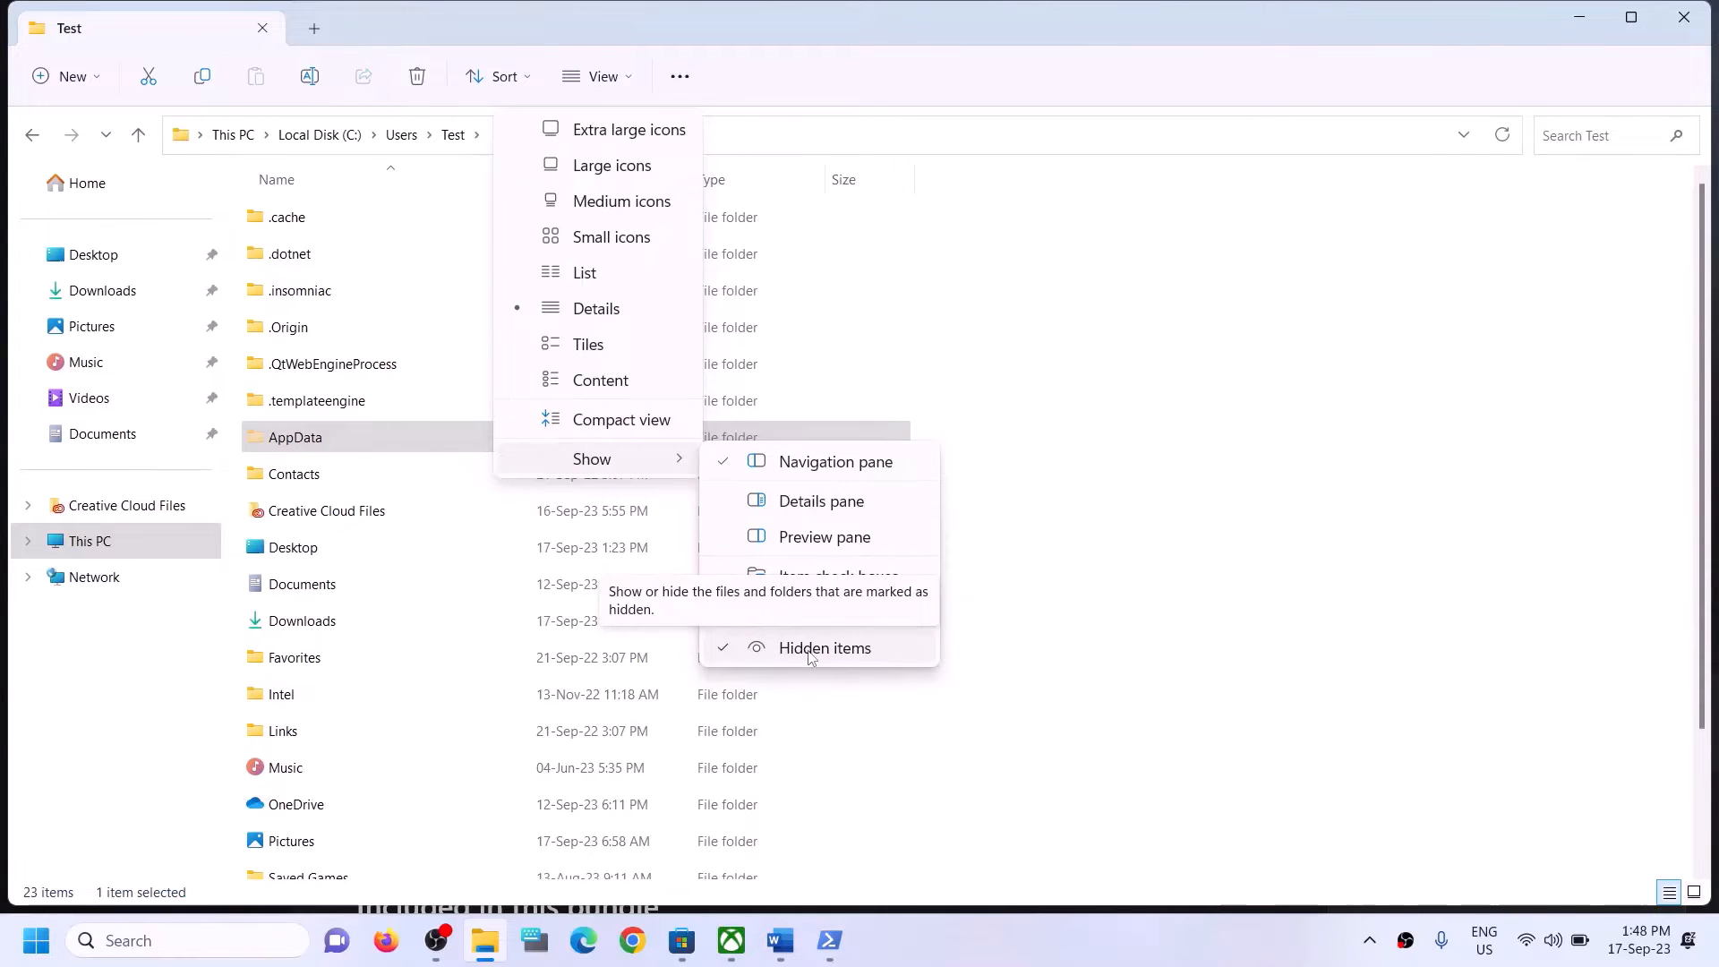
click(320, 444)
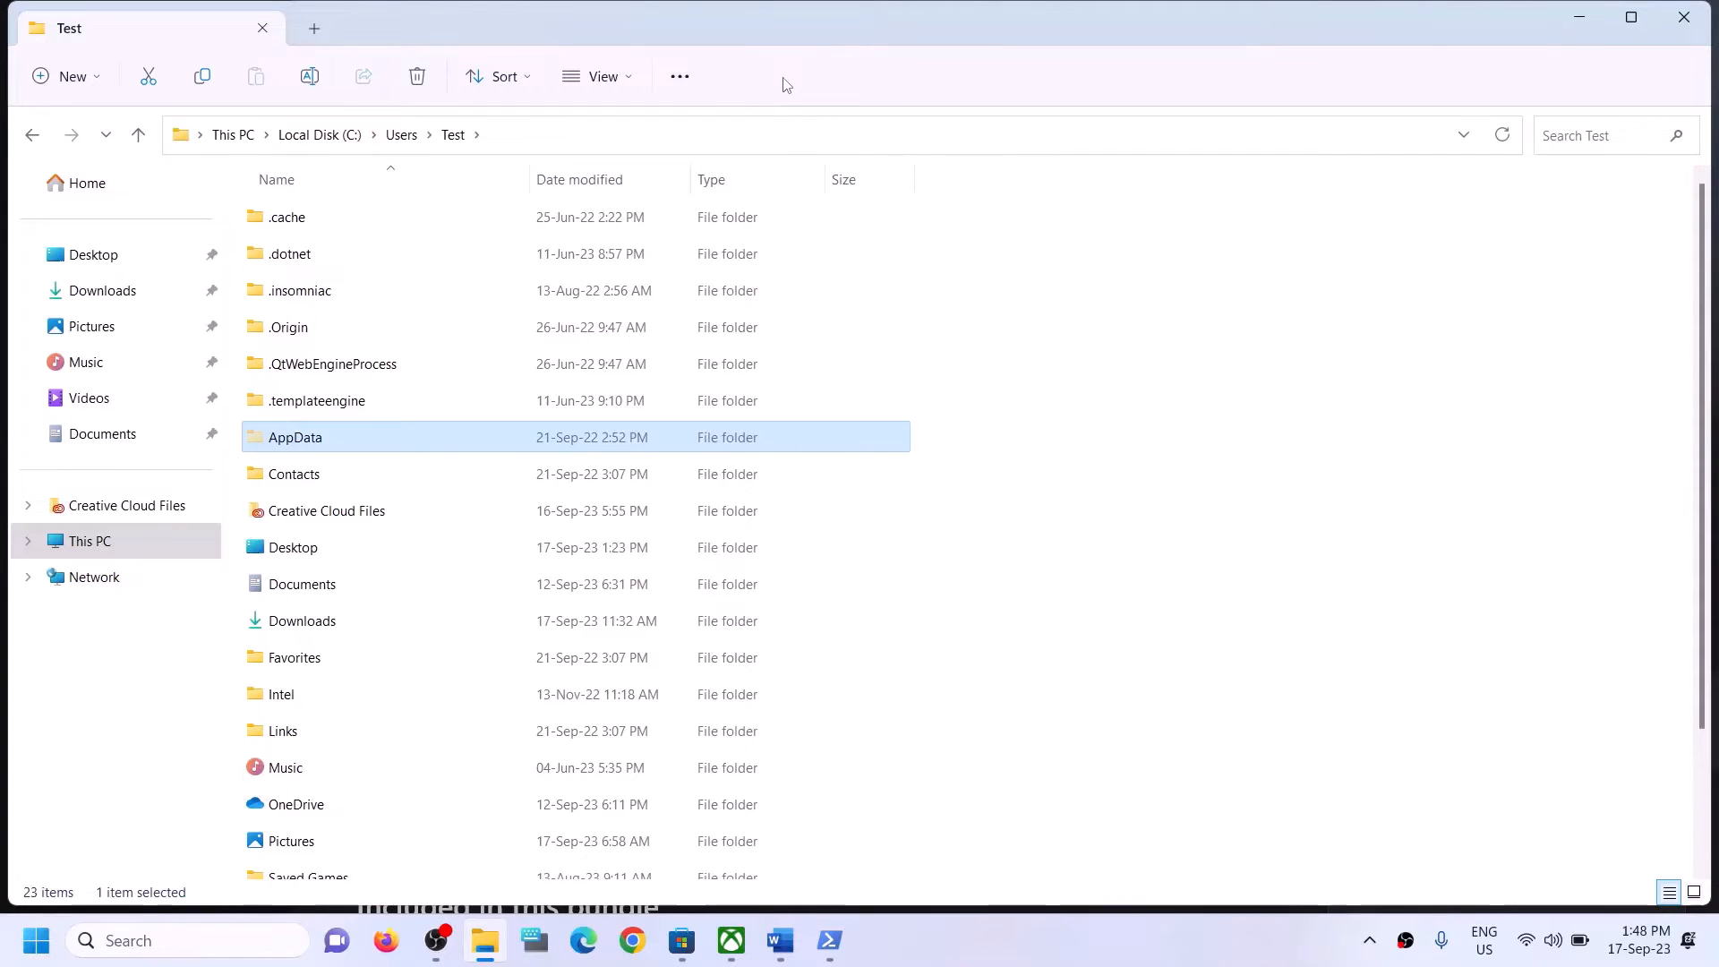
Open the Packages folder inside AppData\Local.
click(284, 443)
double_click(368, 433)
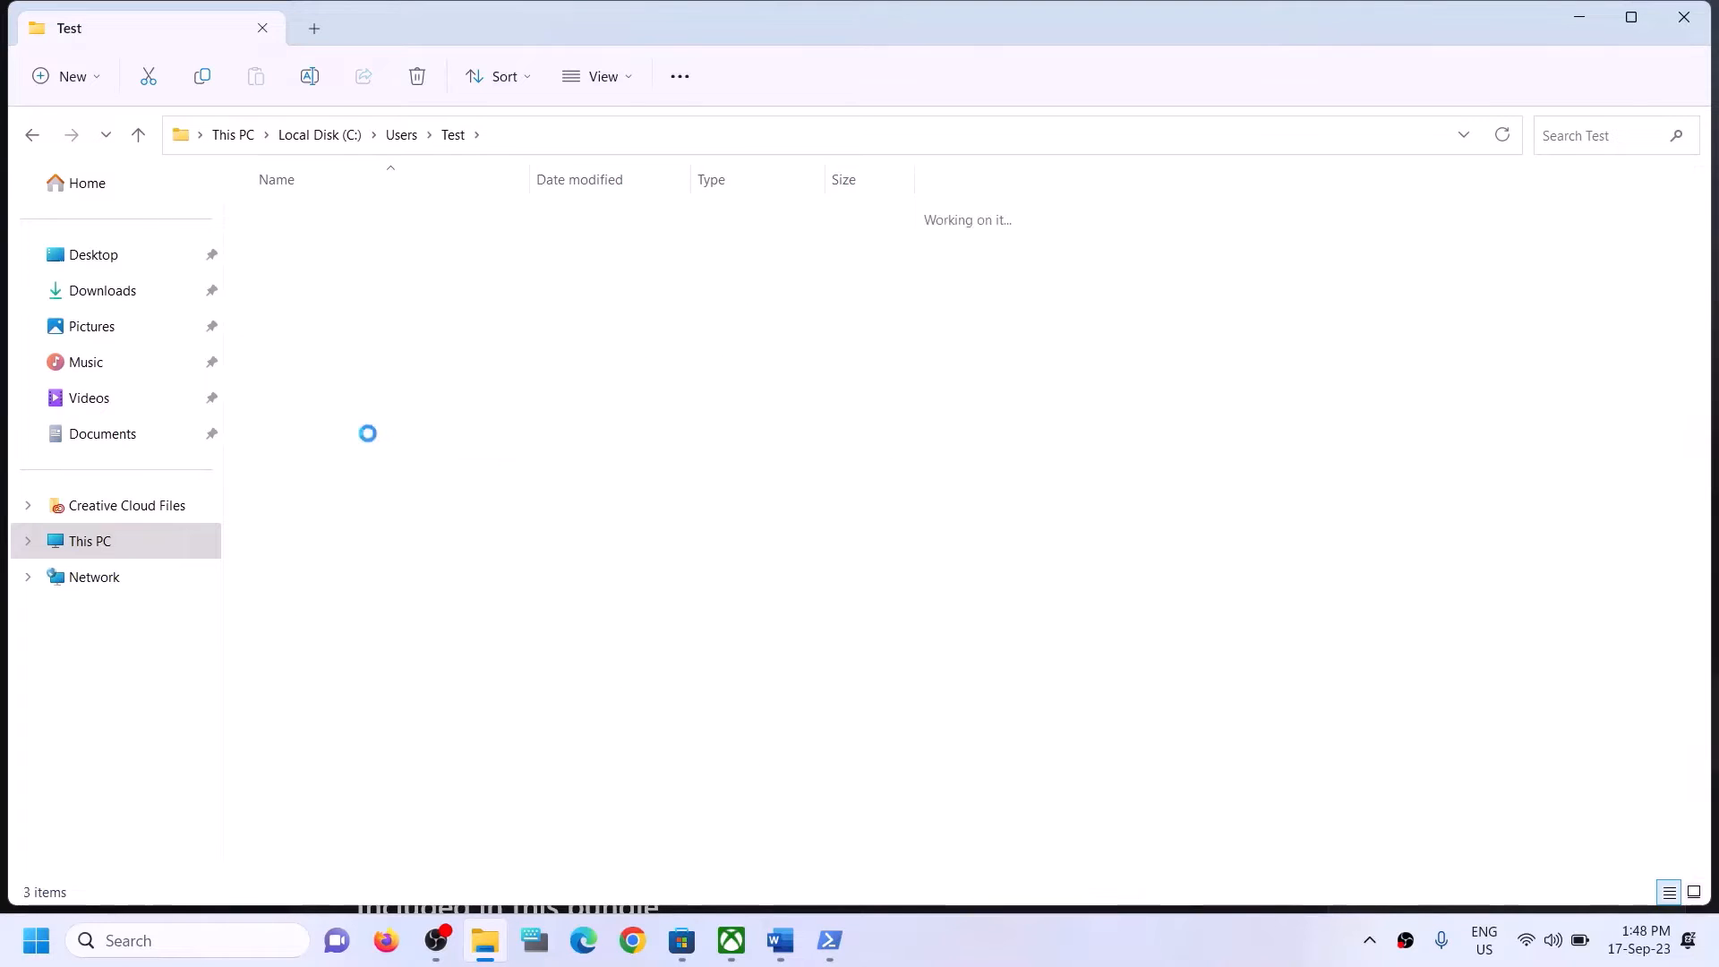
click(351, 221)
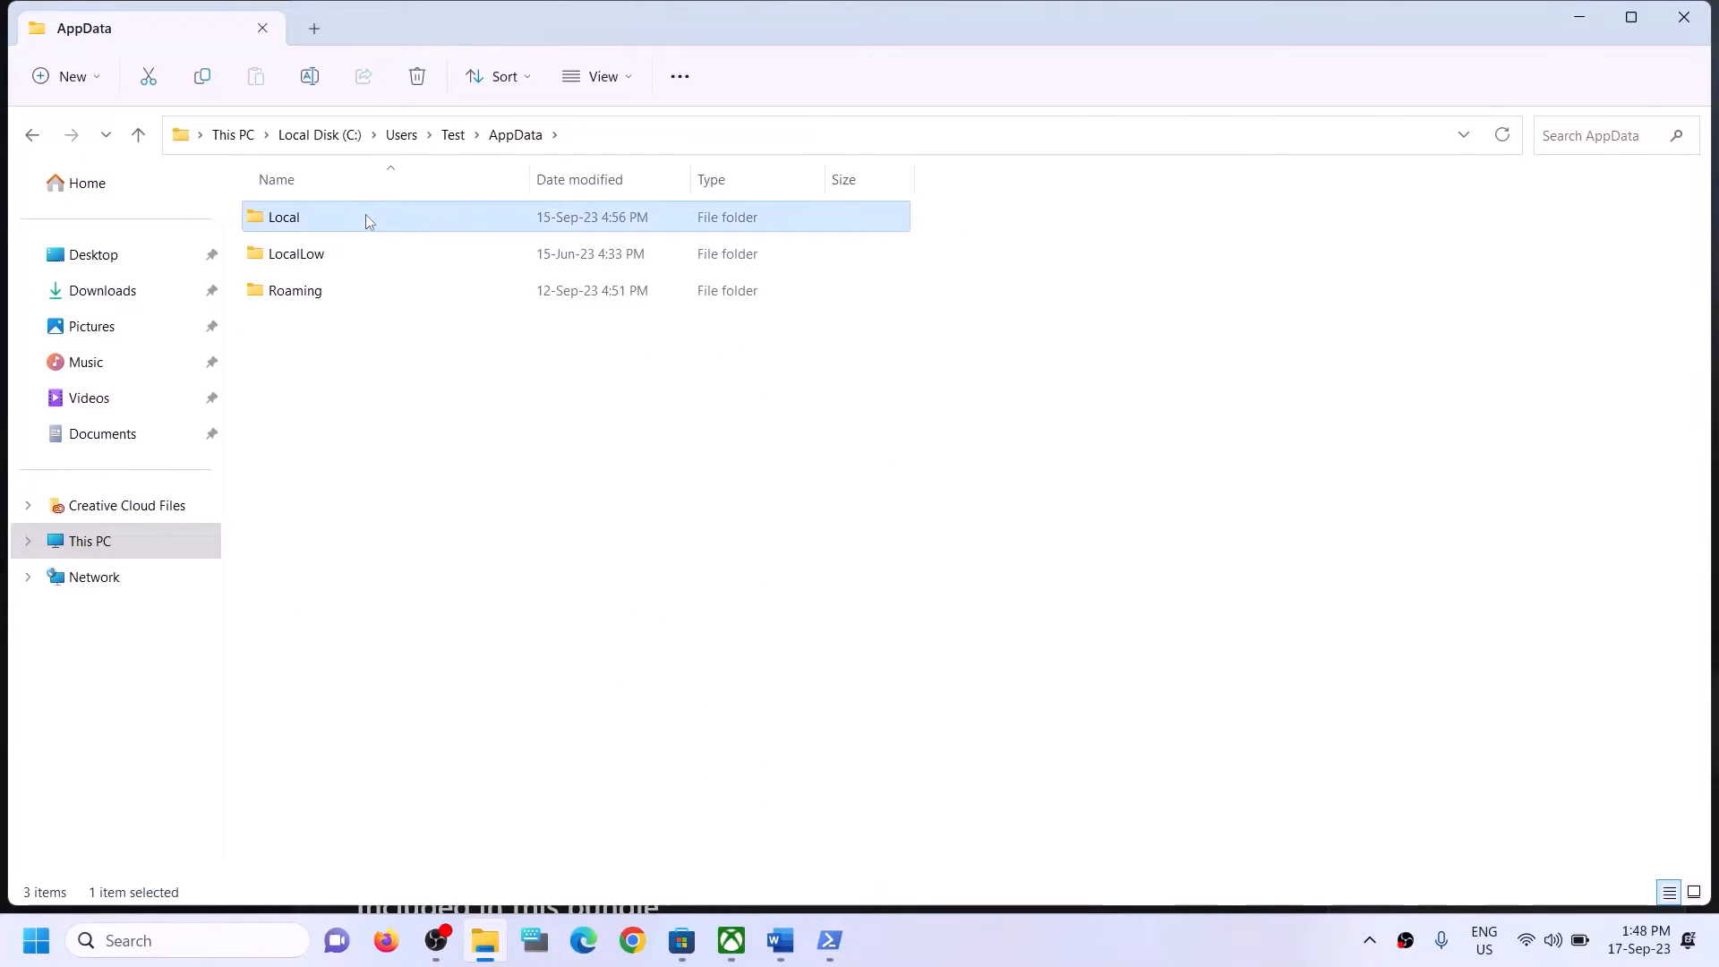
double_click(368, 221)
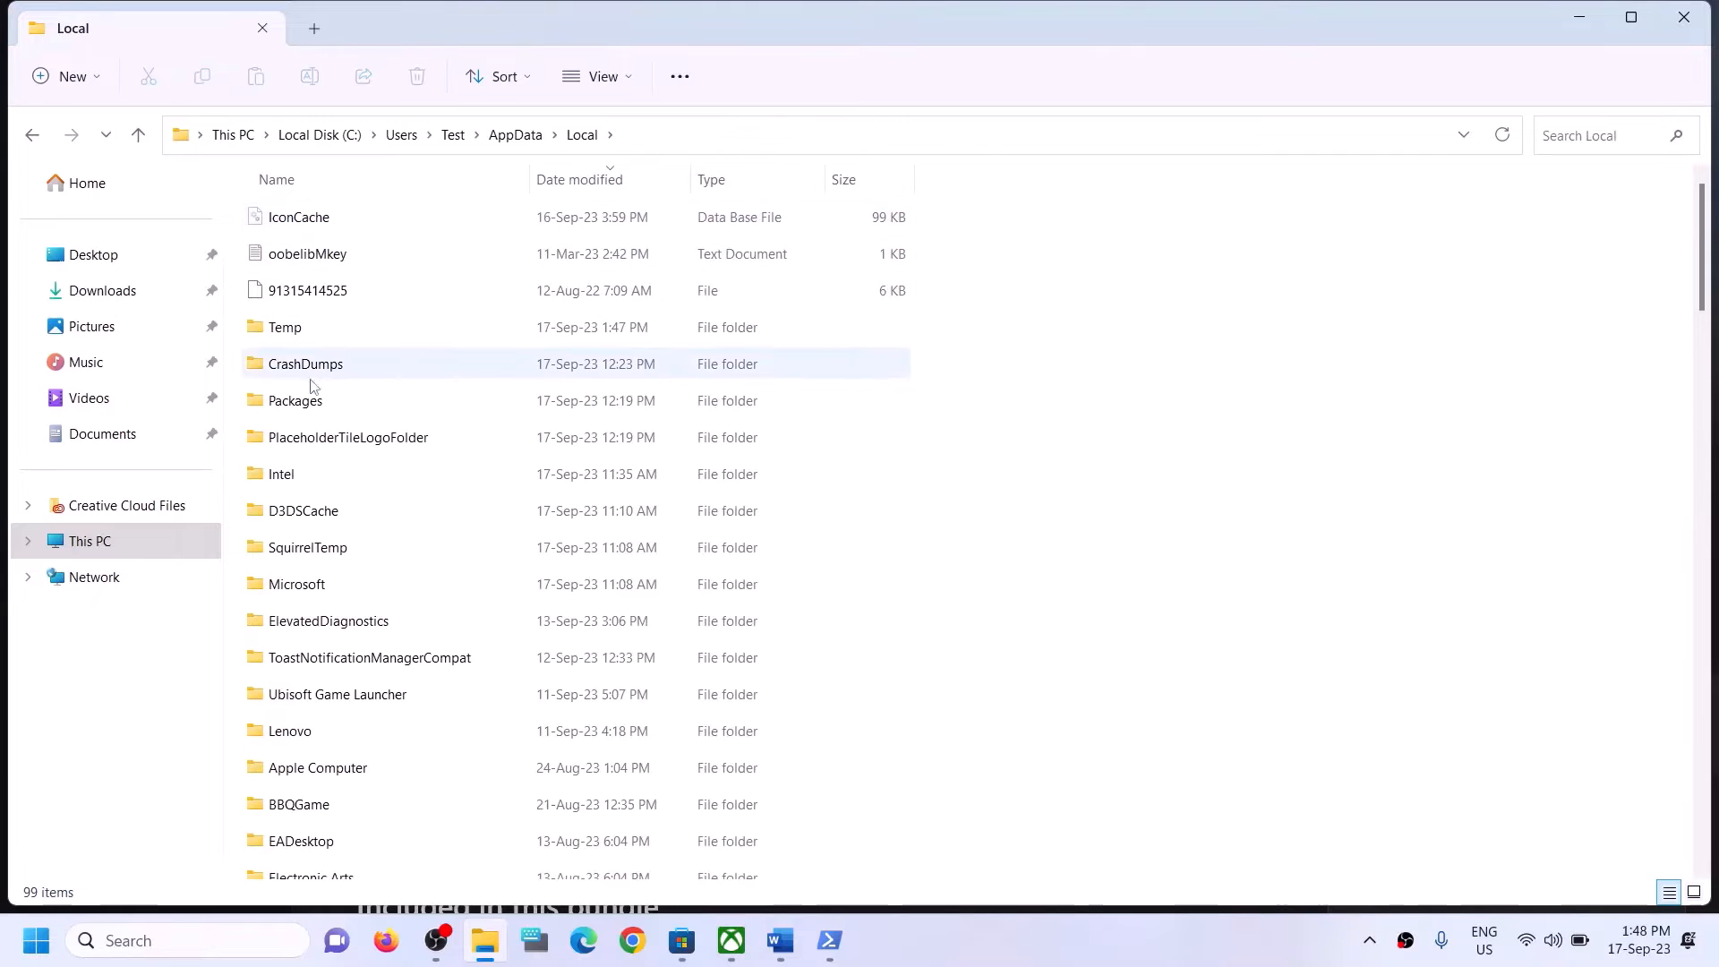
click(326, 407)
double_click(348, 411)
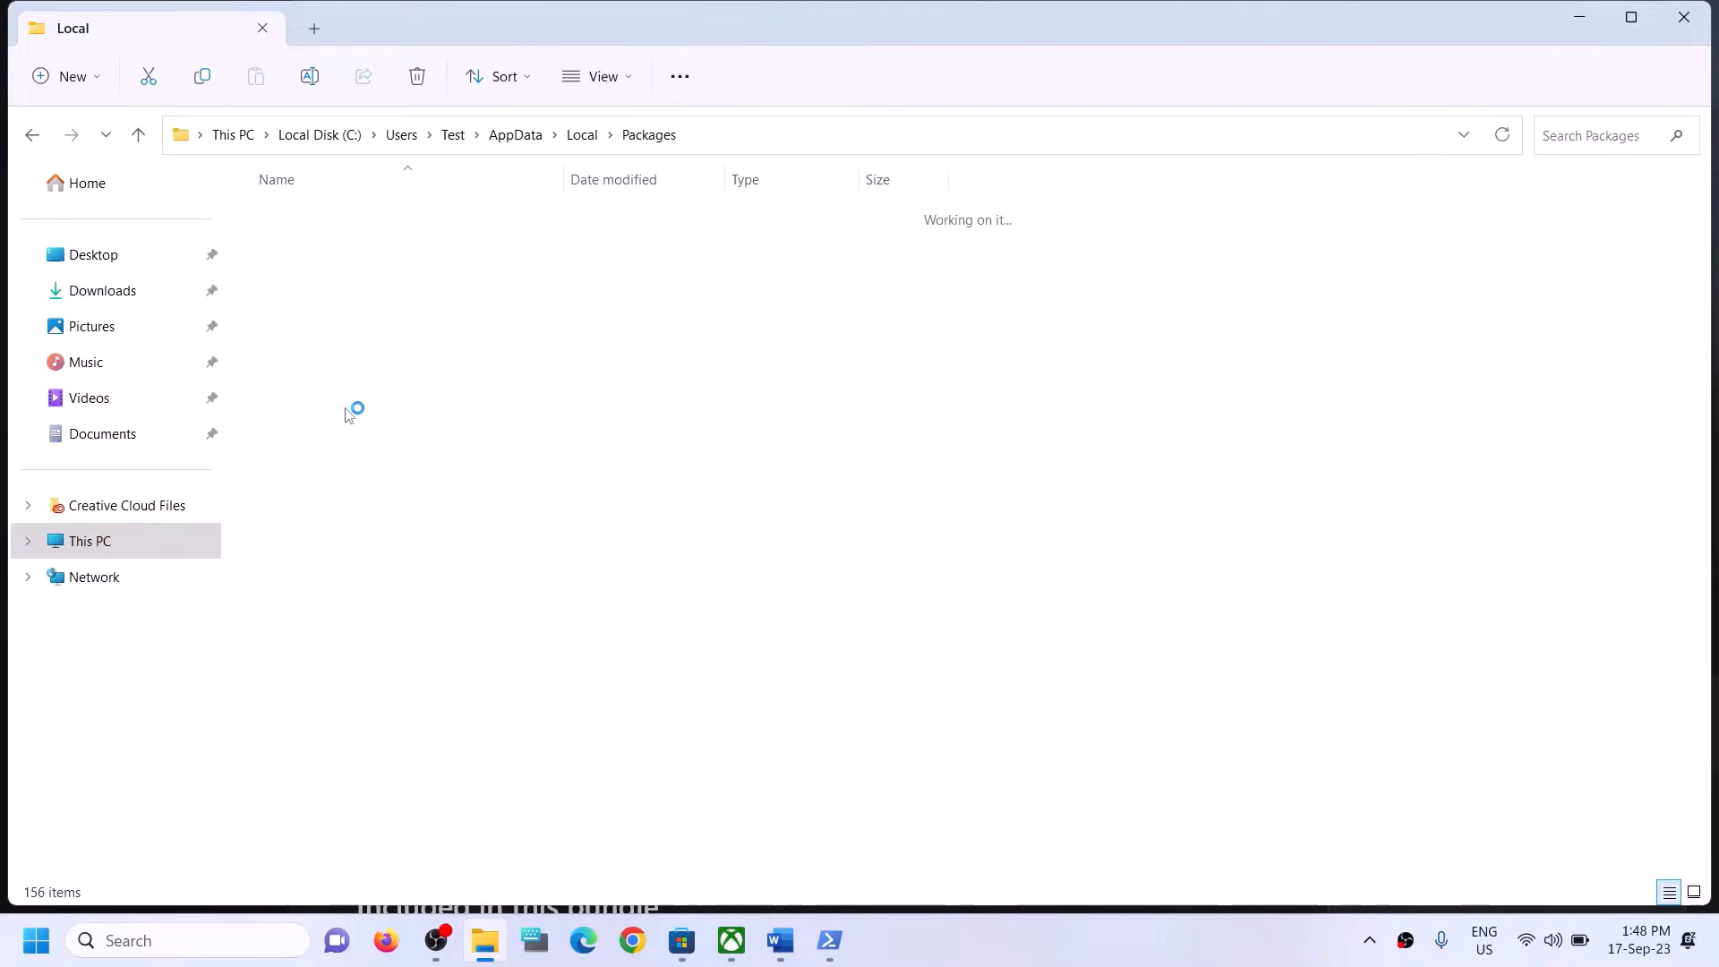
Find the Microsoft.WindowsStore_8wekyb3d8bbwe folder among the Packages subfolders and open it.
scroll(395, 604, down, 4)
scroll(398, 609, down, 19)
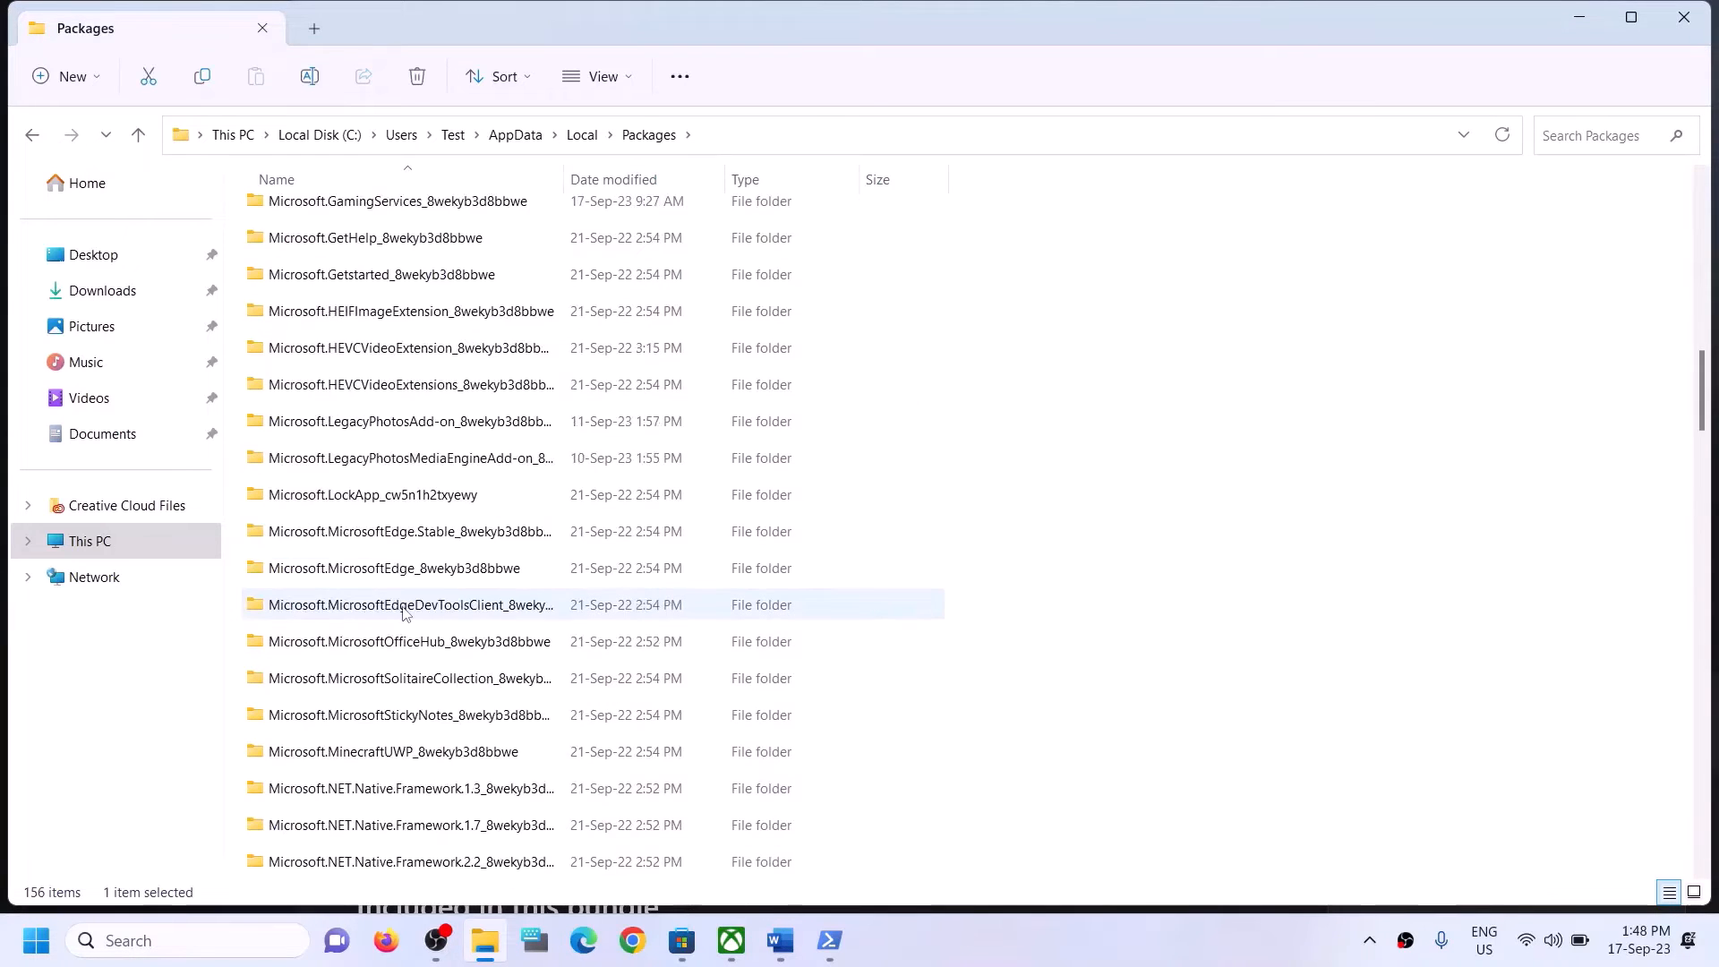
scroll(403, 612, down, 15)
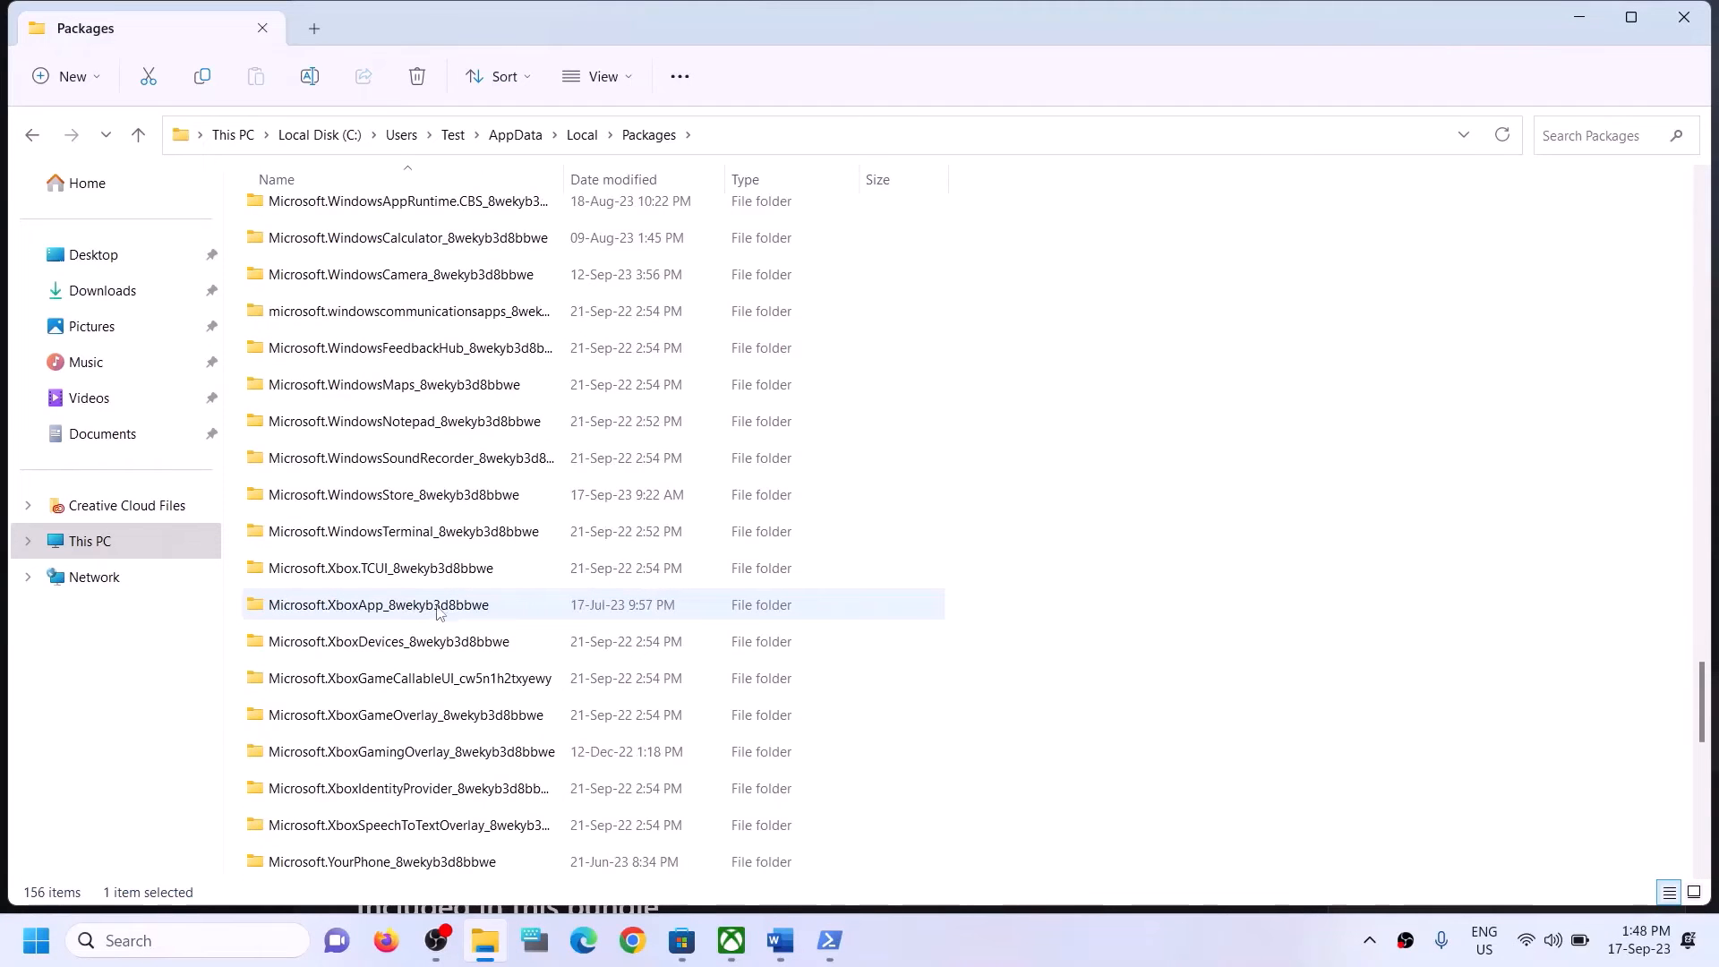
scroll(443, 611, down, 3)
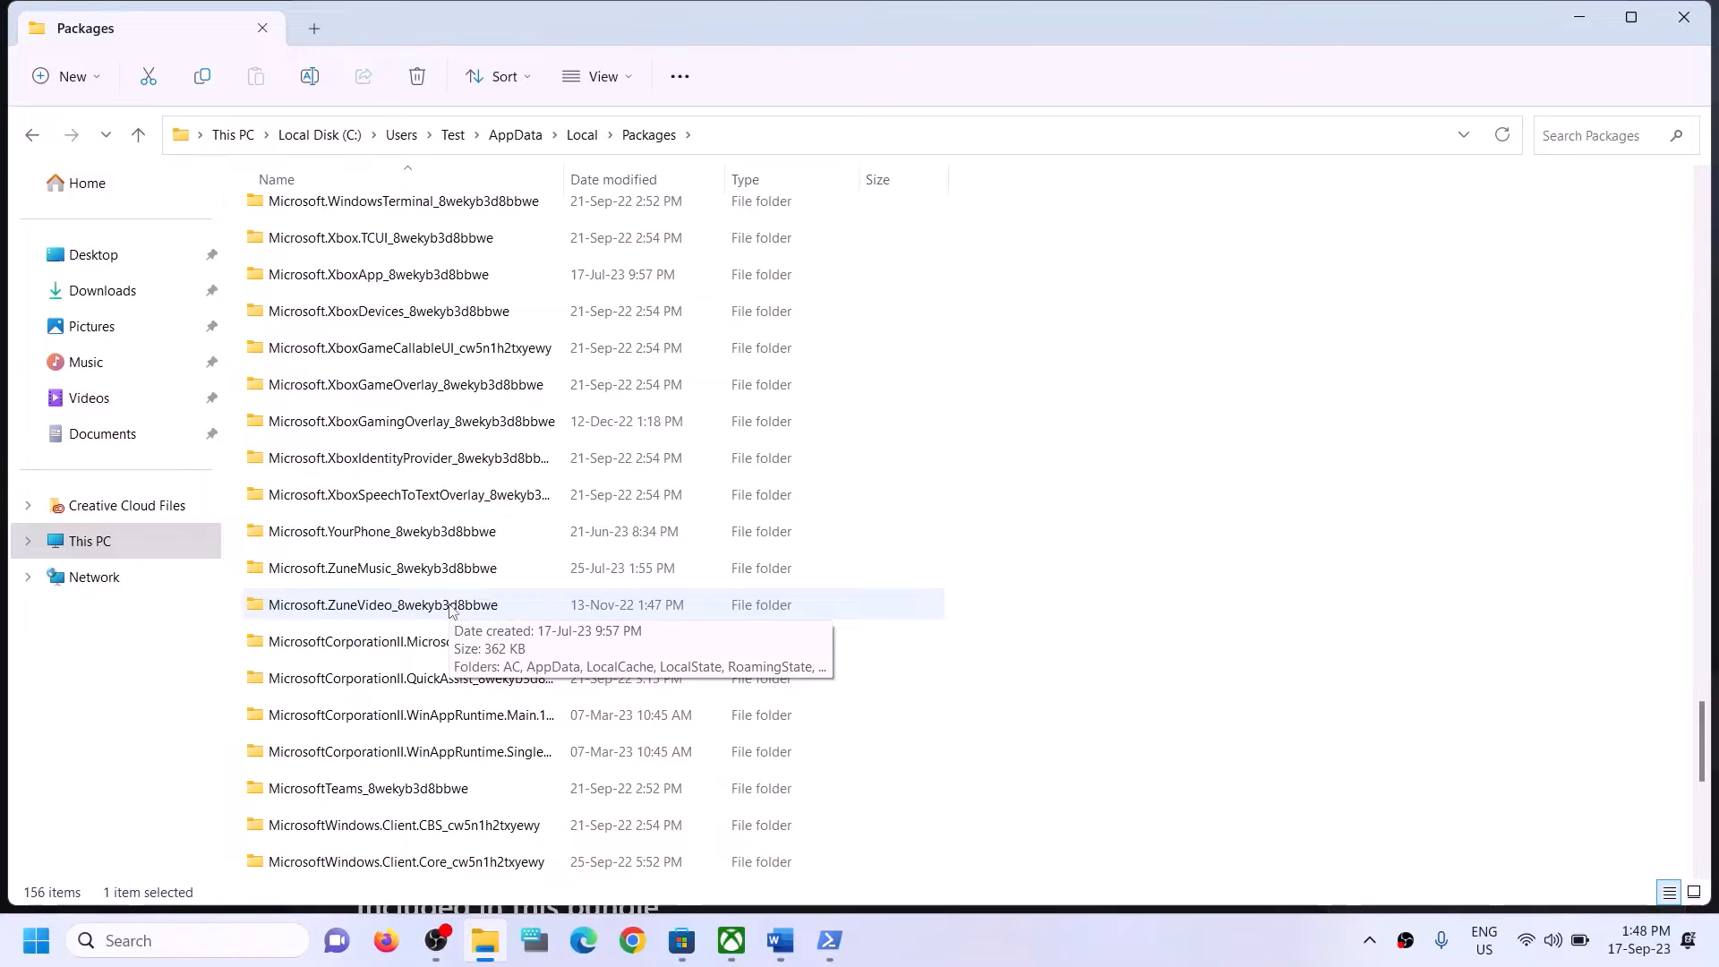
scroll(451, 609, up, 2)
scroll(451, 609, down, 2)
scroll(451, 610, down, 4)
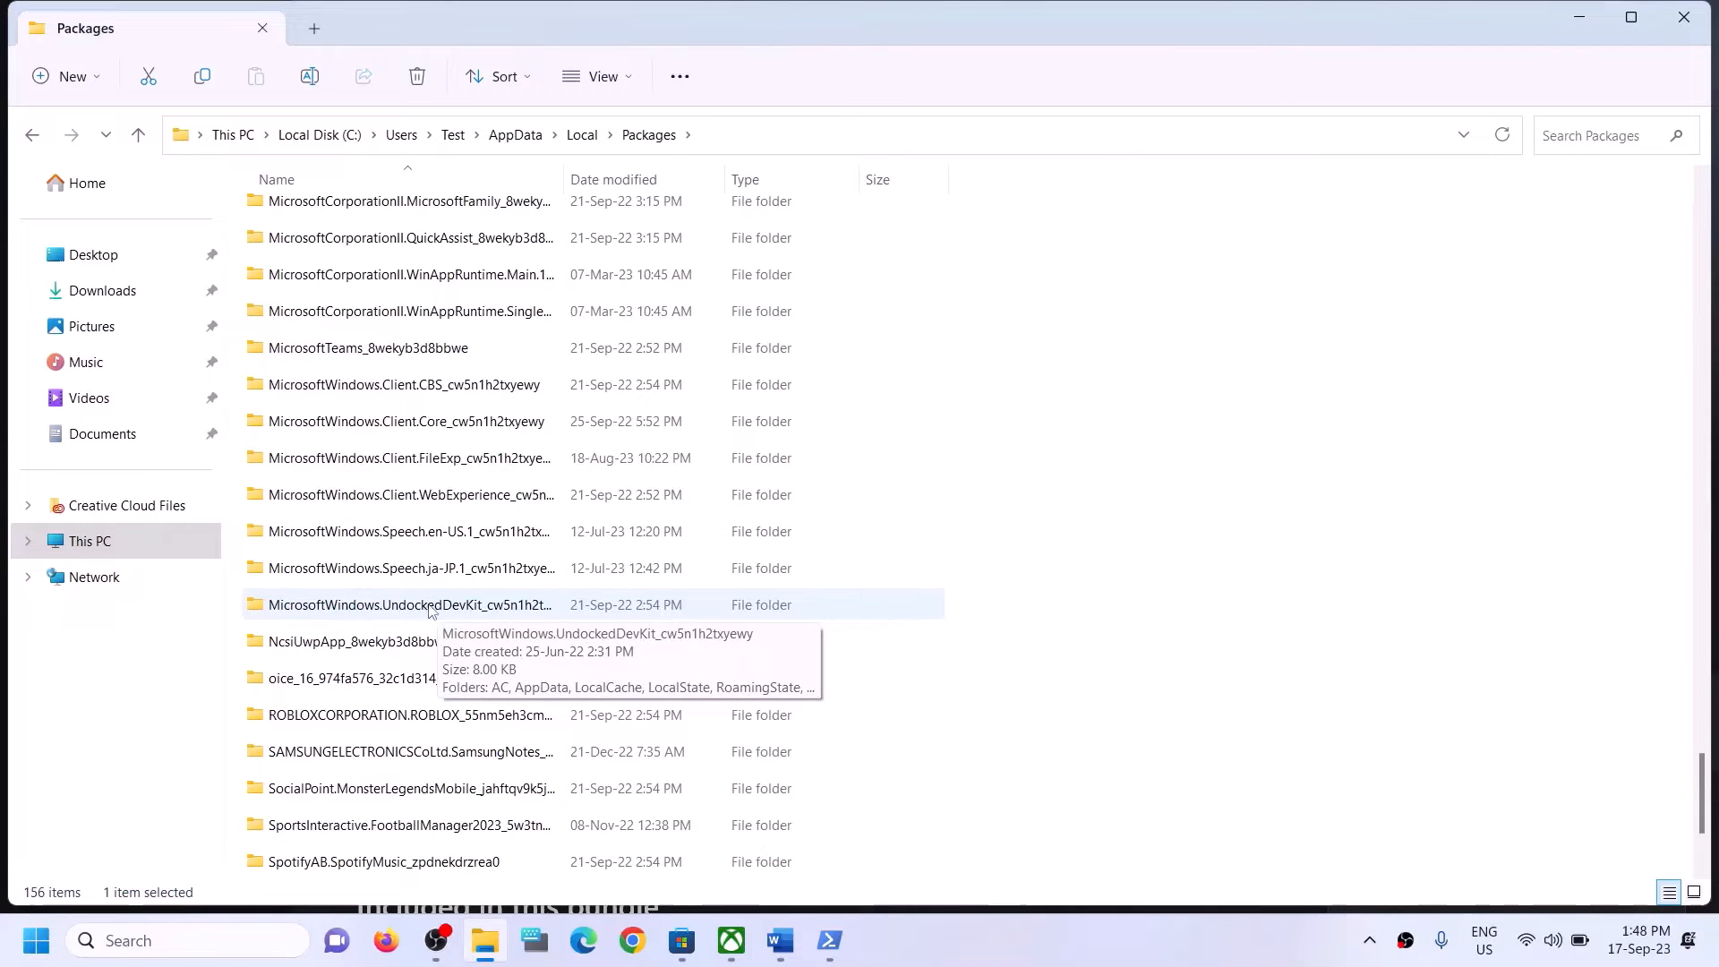
scroll(420, 729, down, 2)
scroll(421, 699, up, 1)
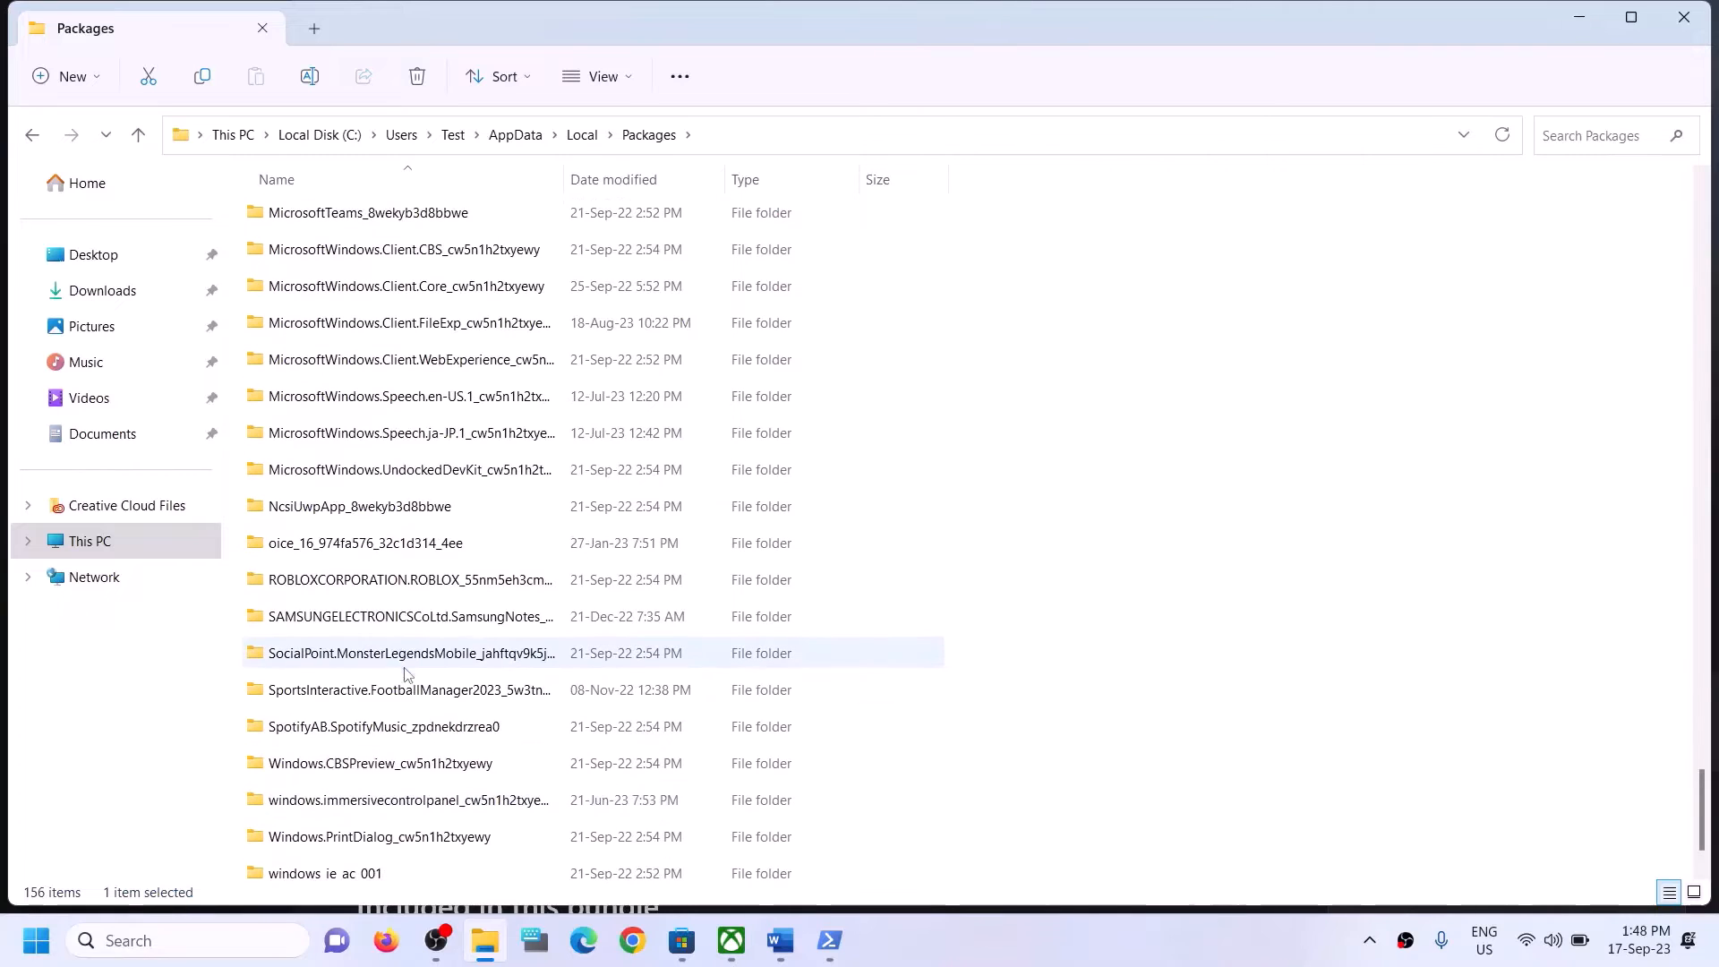
scroll(454, 396, up, 2)
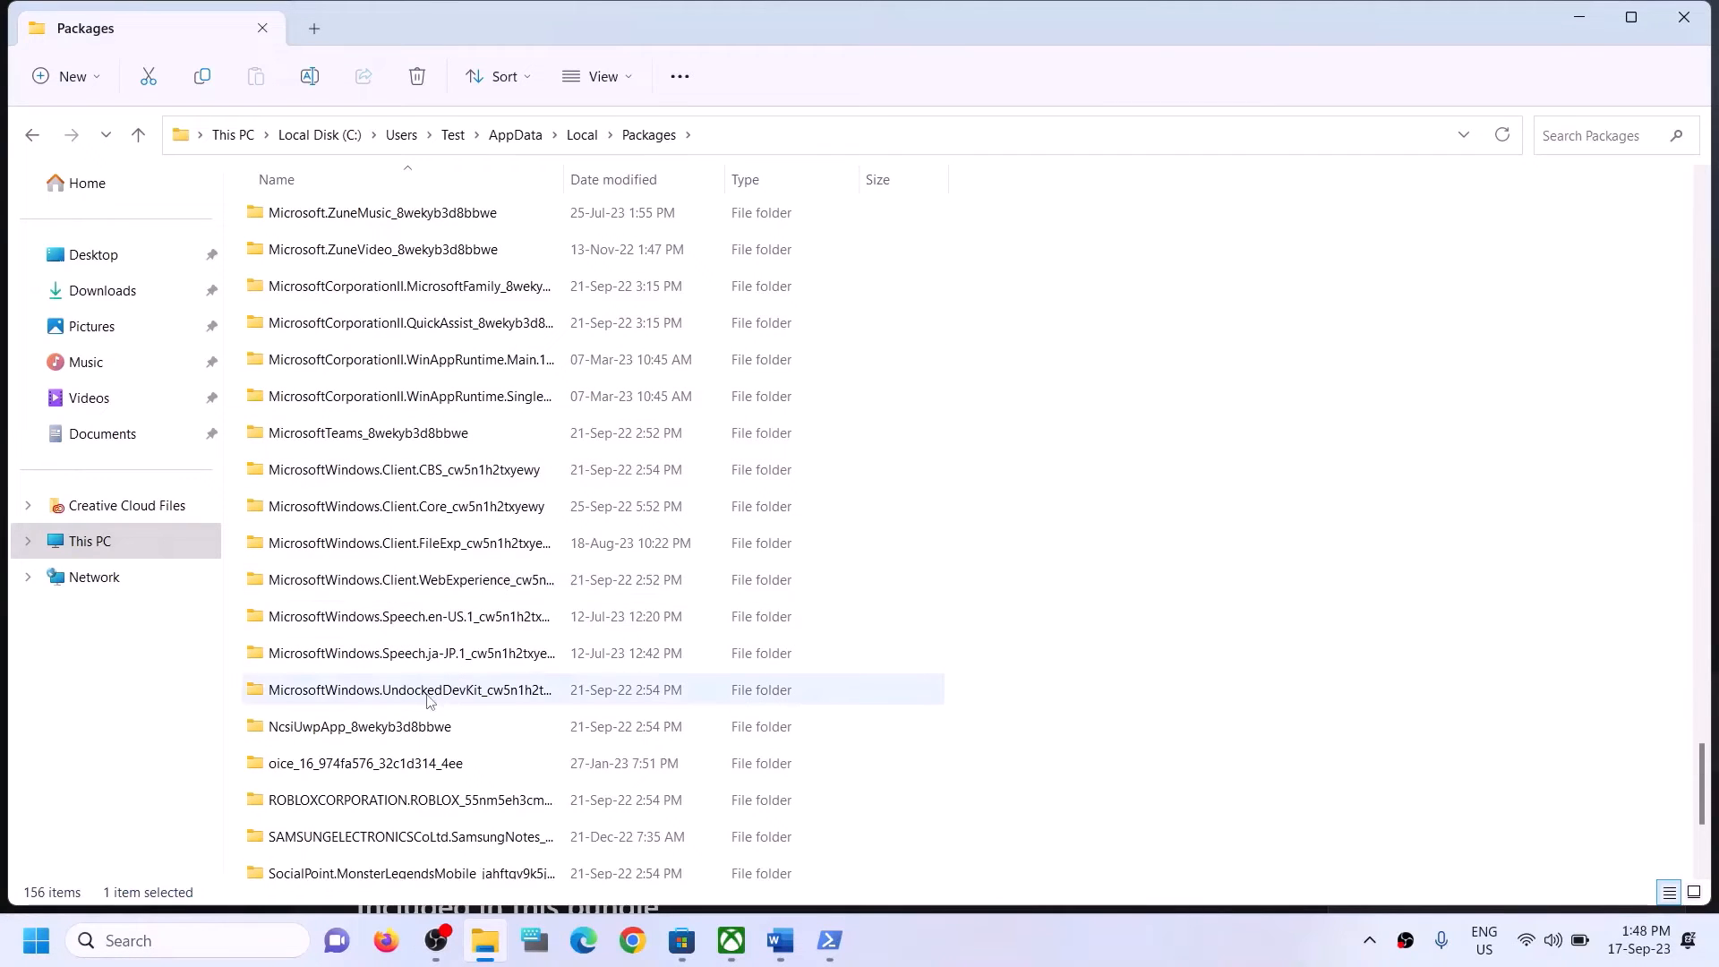
click(427, 694)
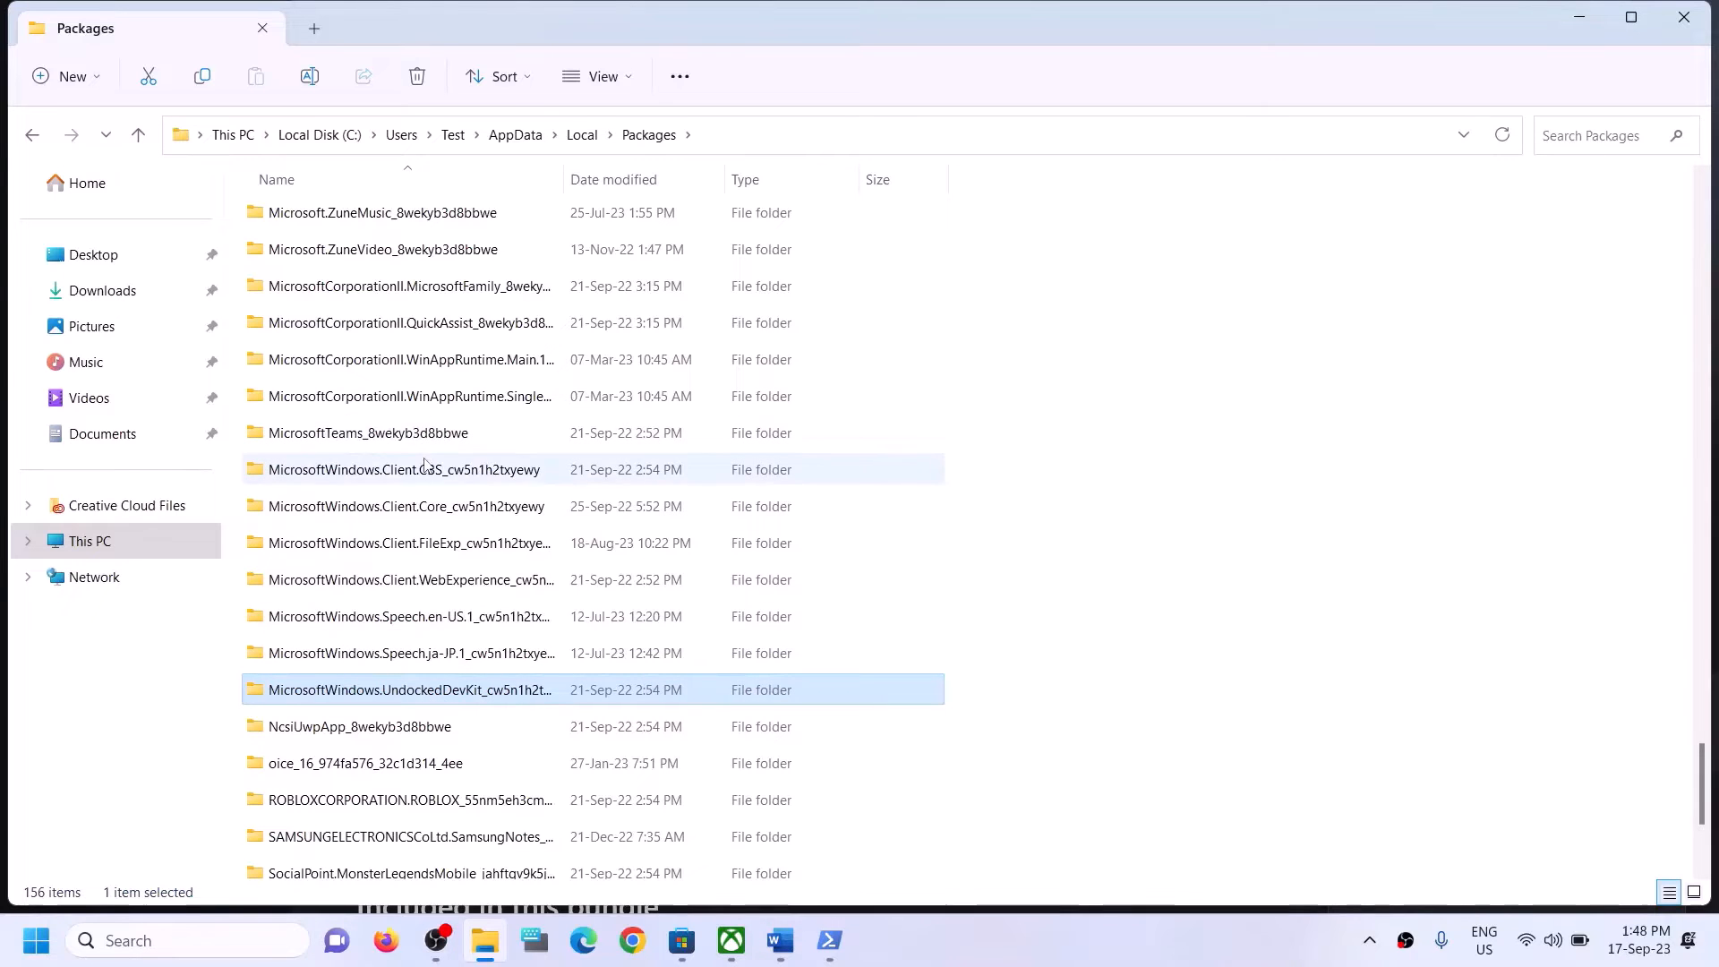
click(424, 468)
click(440, 581)
click(441, 633)
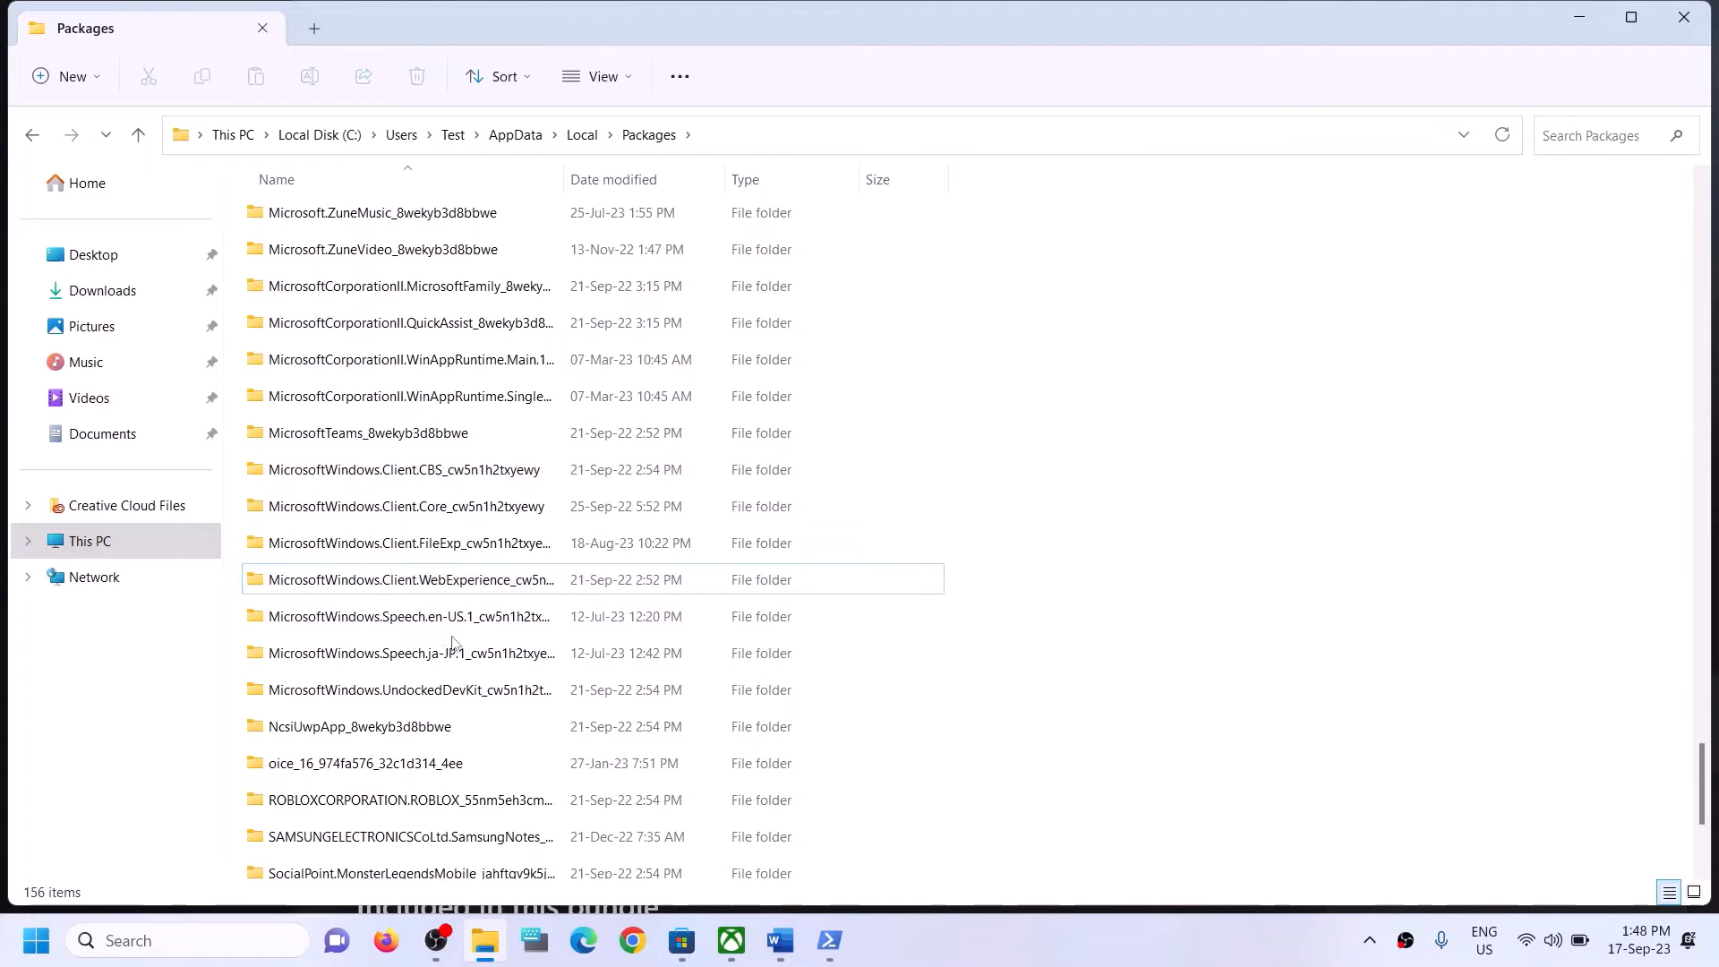
scroll(452, 645, down, 1)
scroll(461, 642, up, 2)
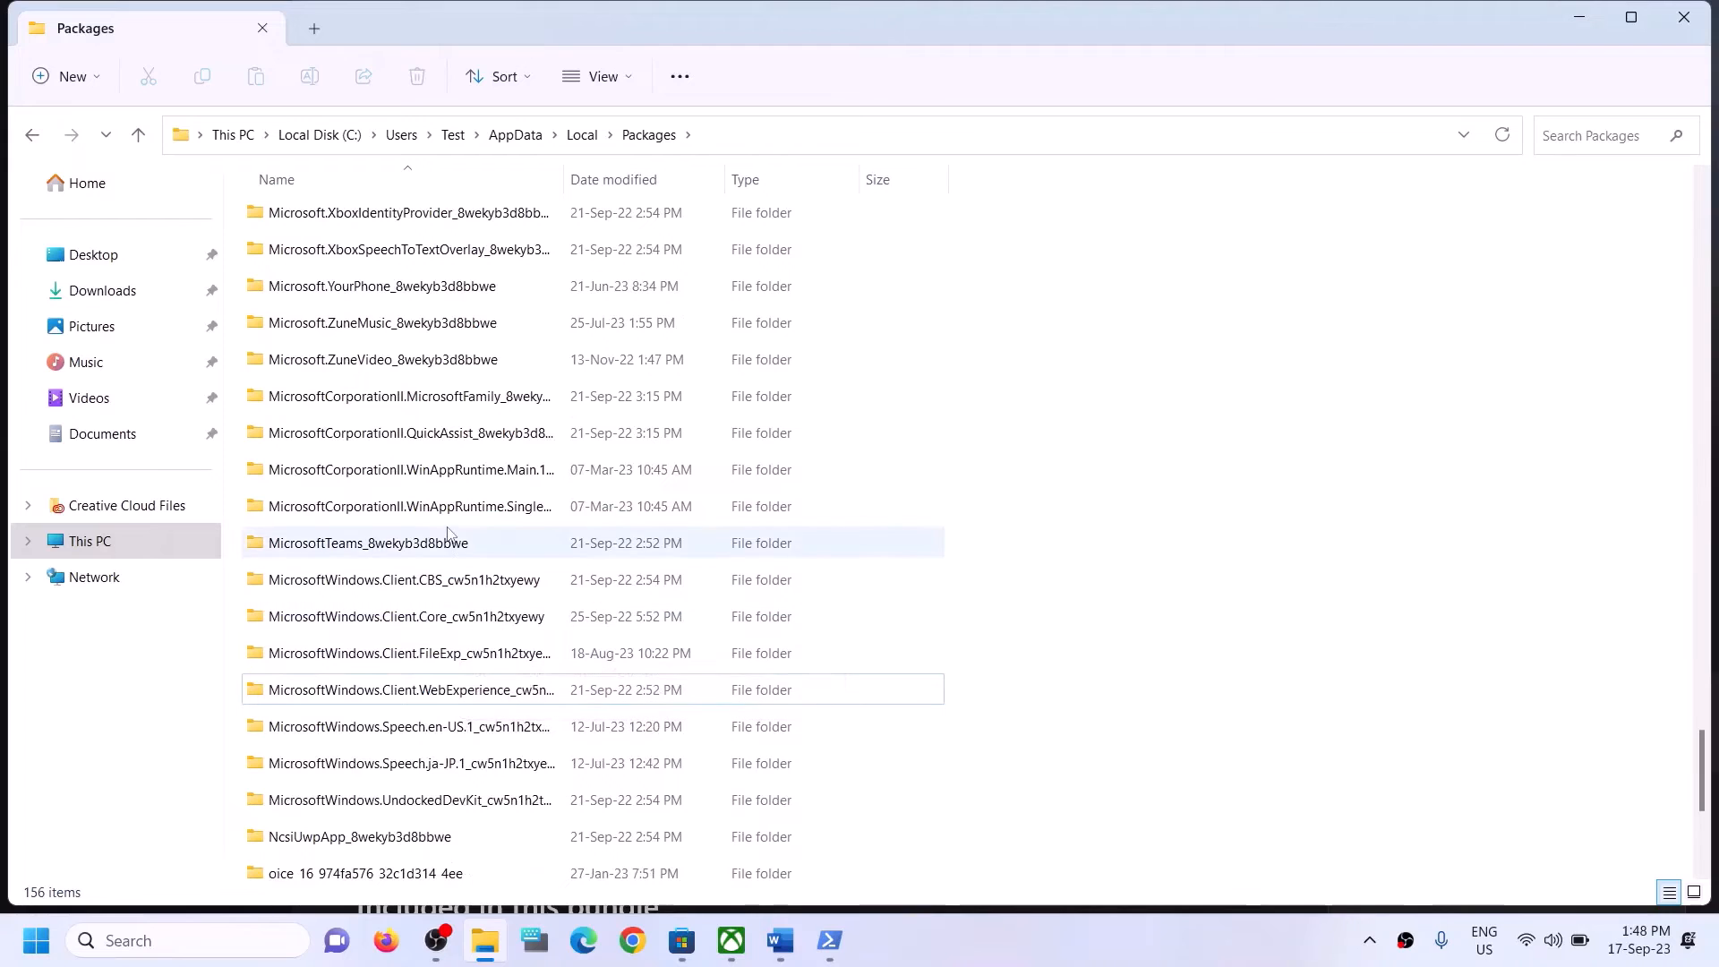
scroll(445, 471, up, 1)
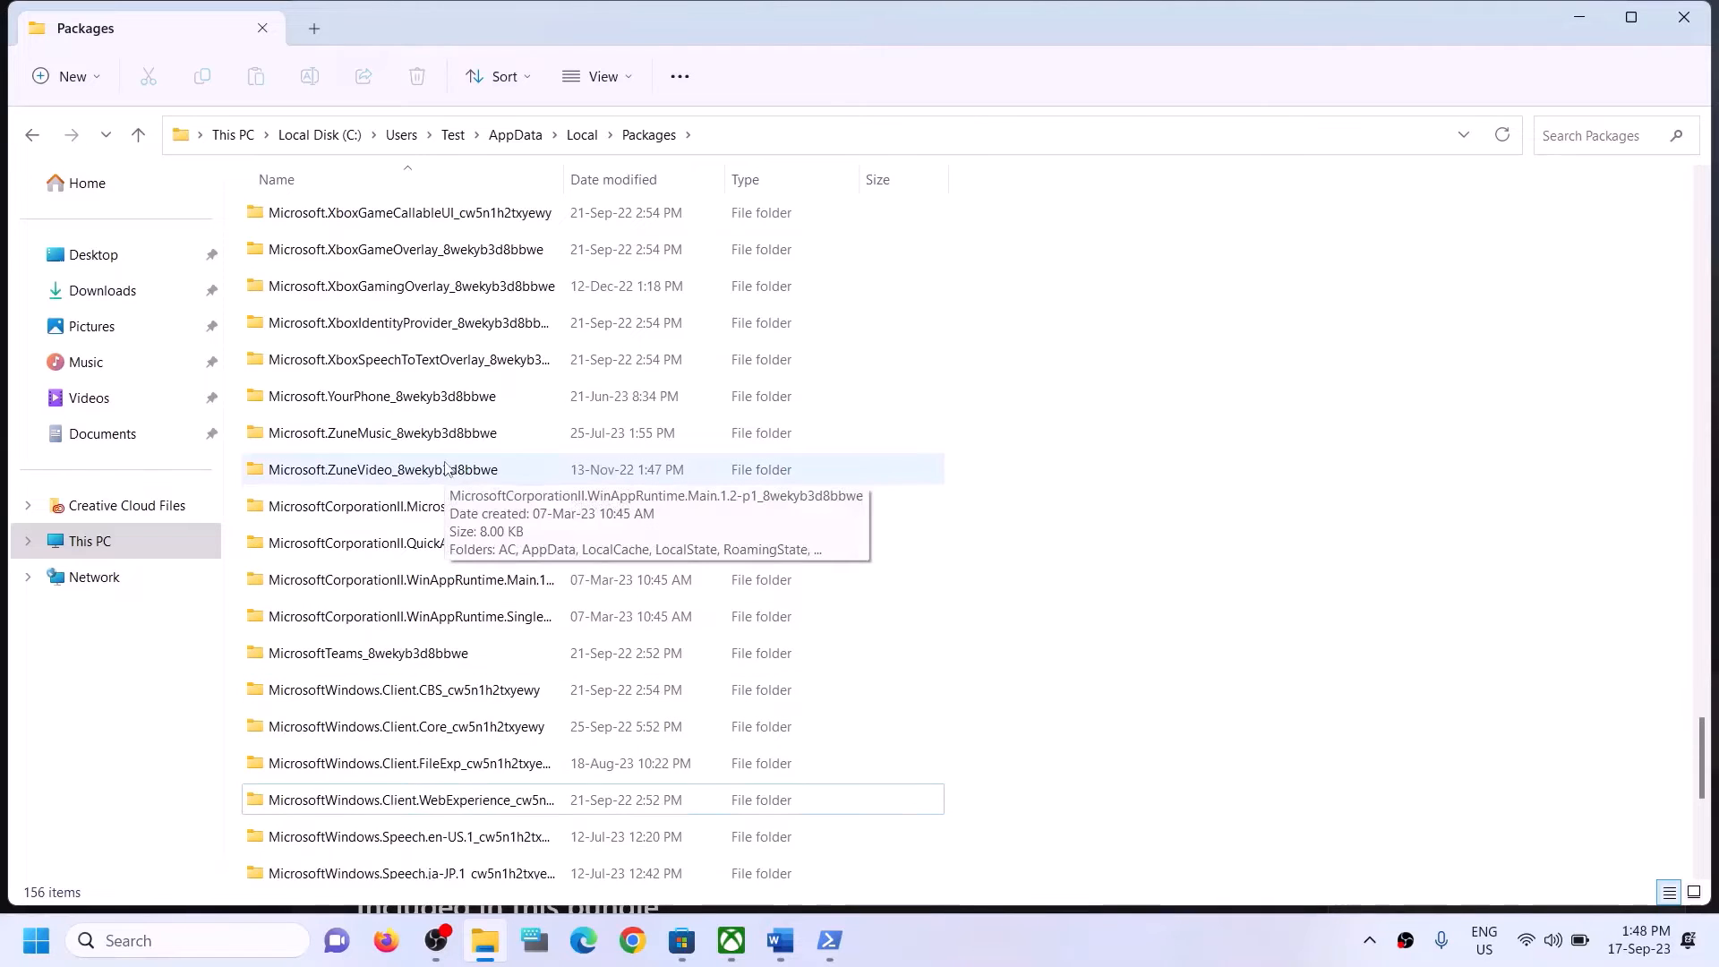
scroll(445, 471, up, 4)
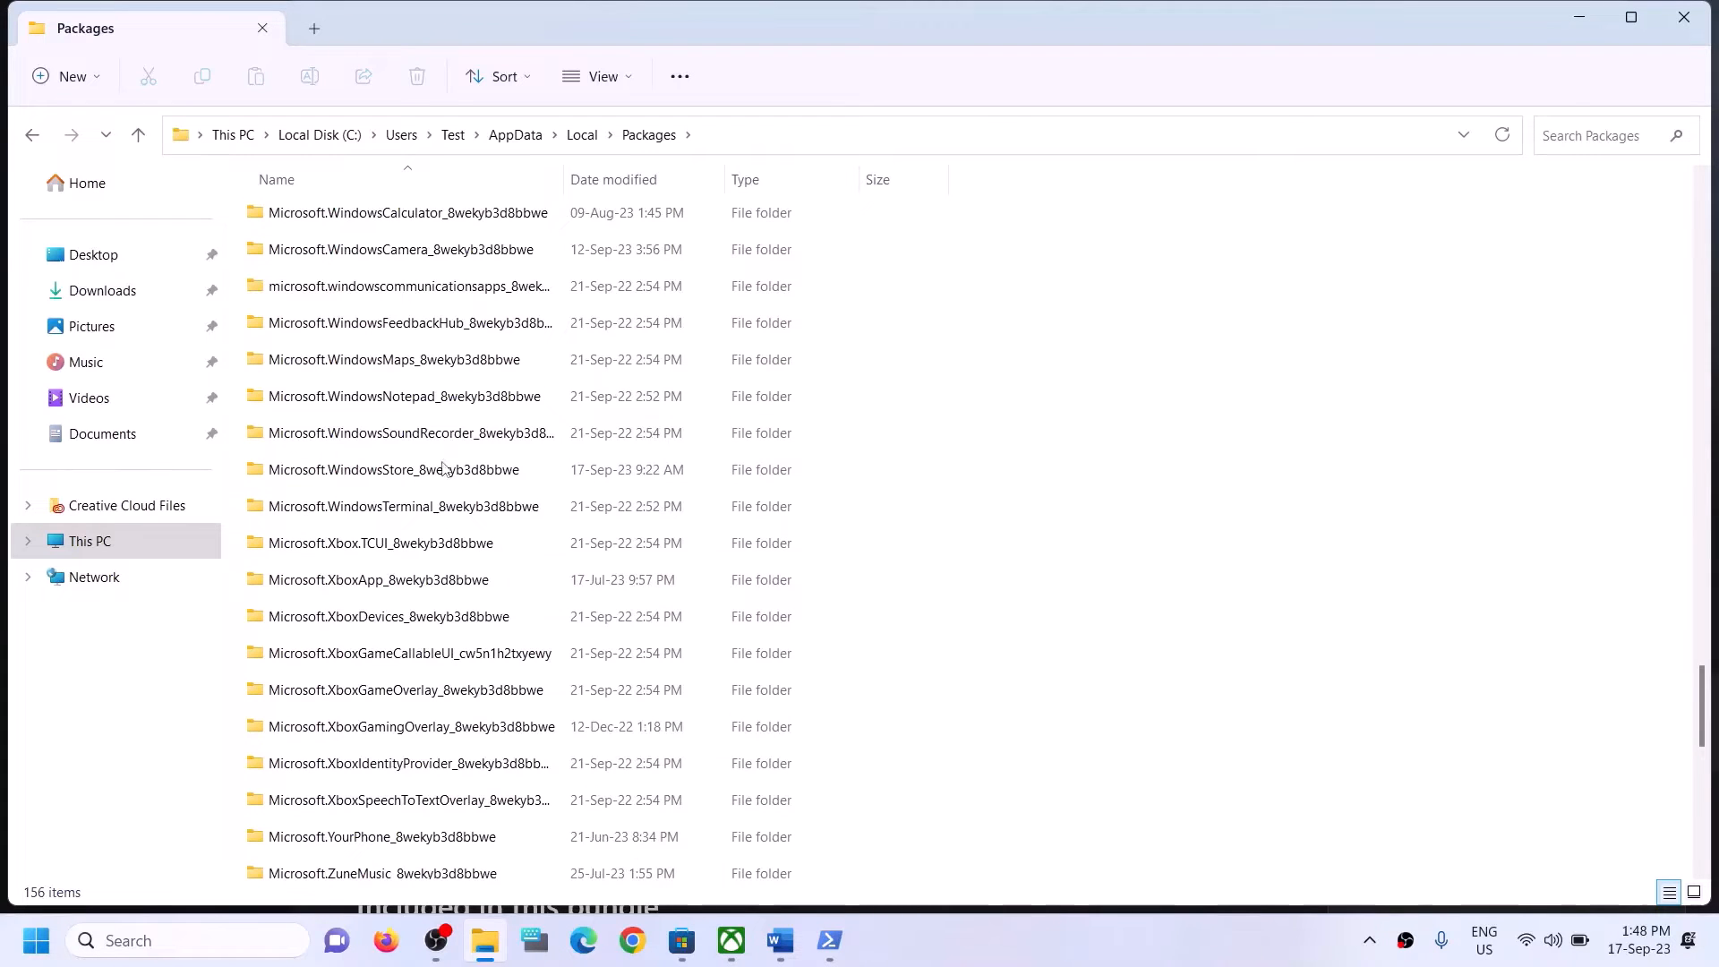
click(443, 469)
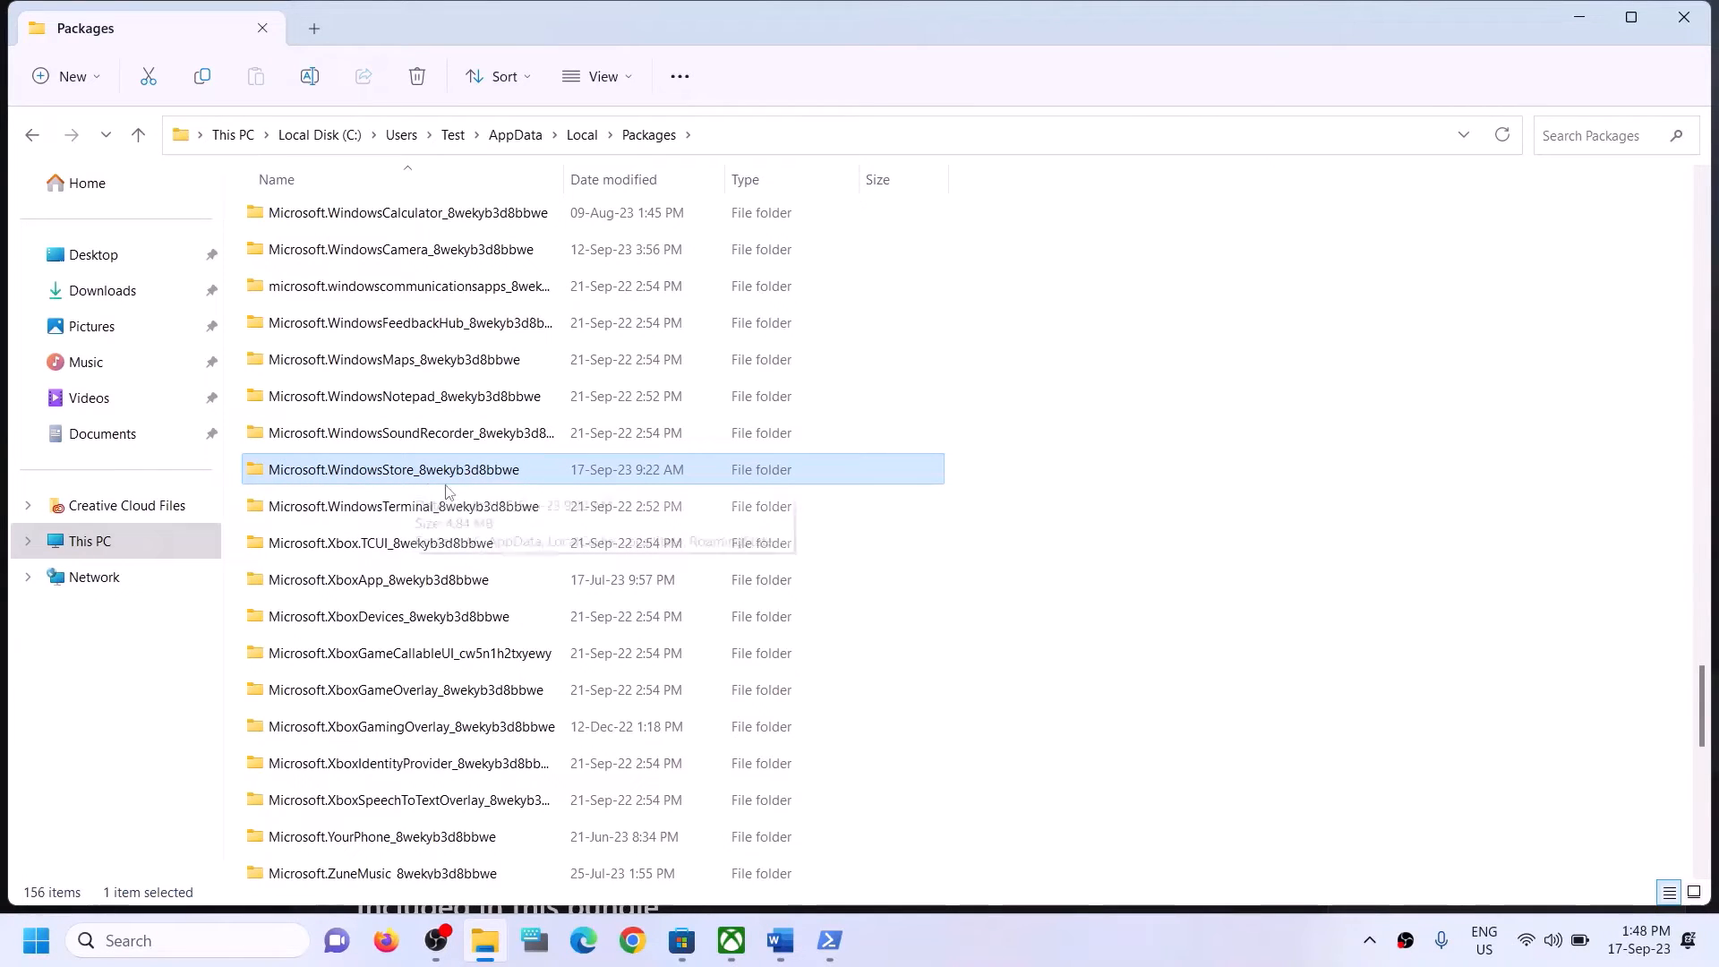
double_click(358, 472)
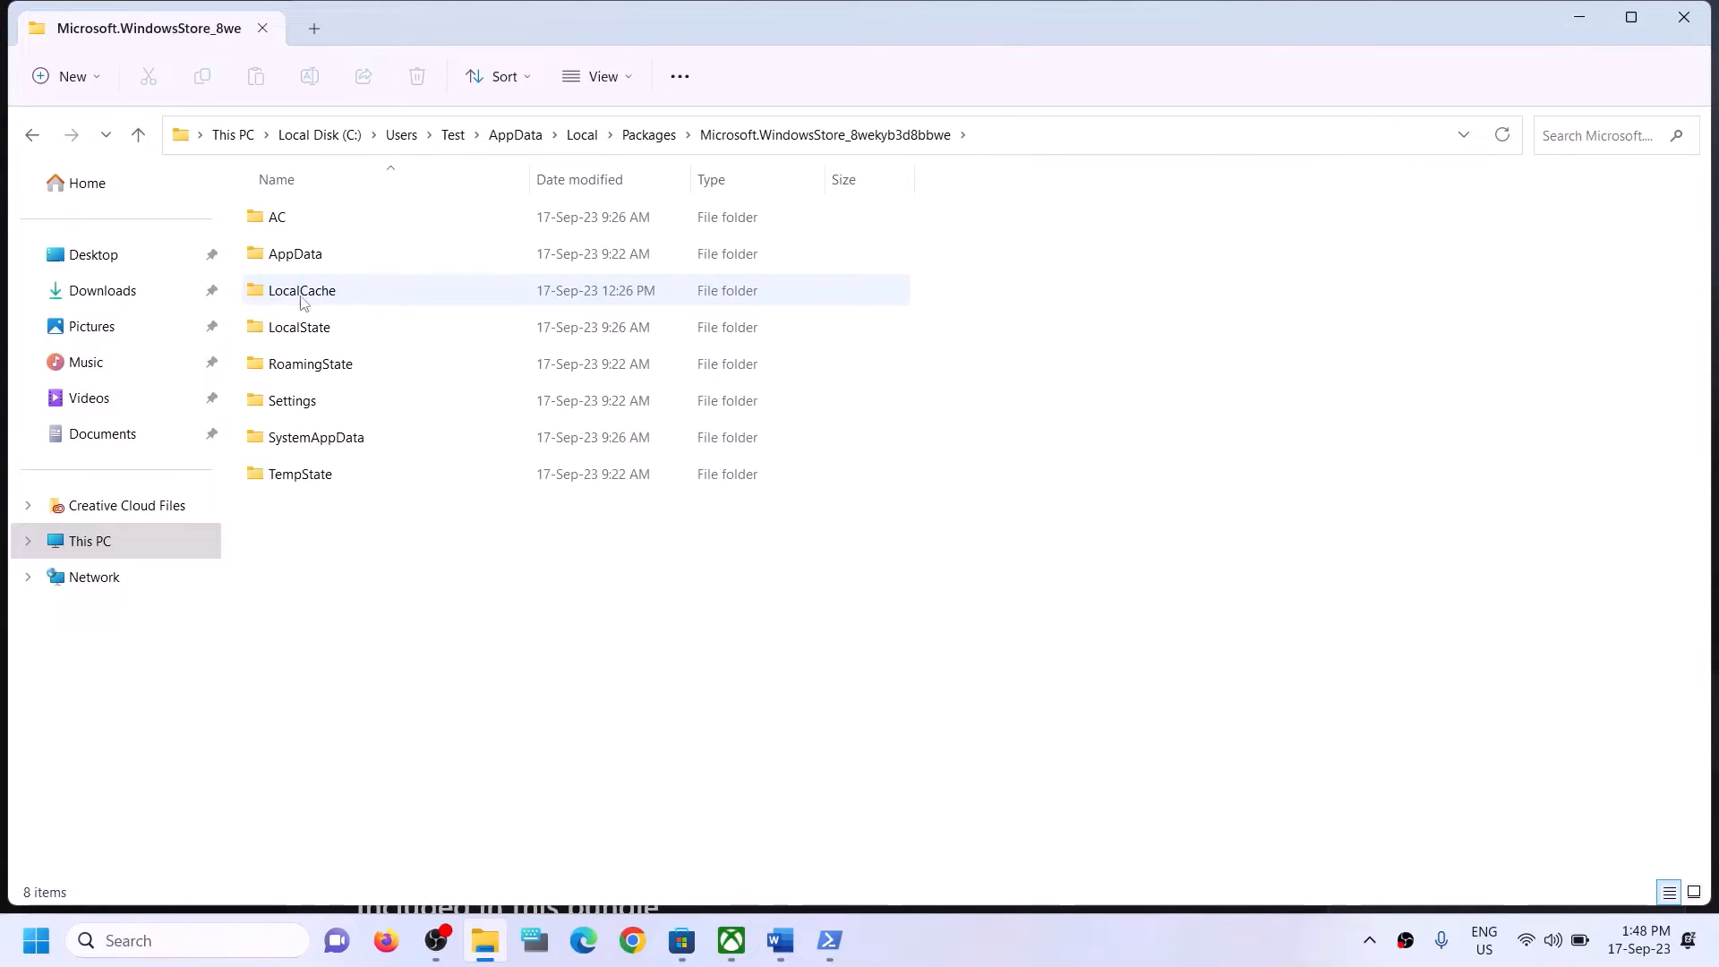
Delete the LocalCache folder from the Microsoft Store package folder and close File Explorer.
click(301, 299)
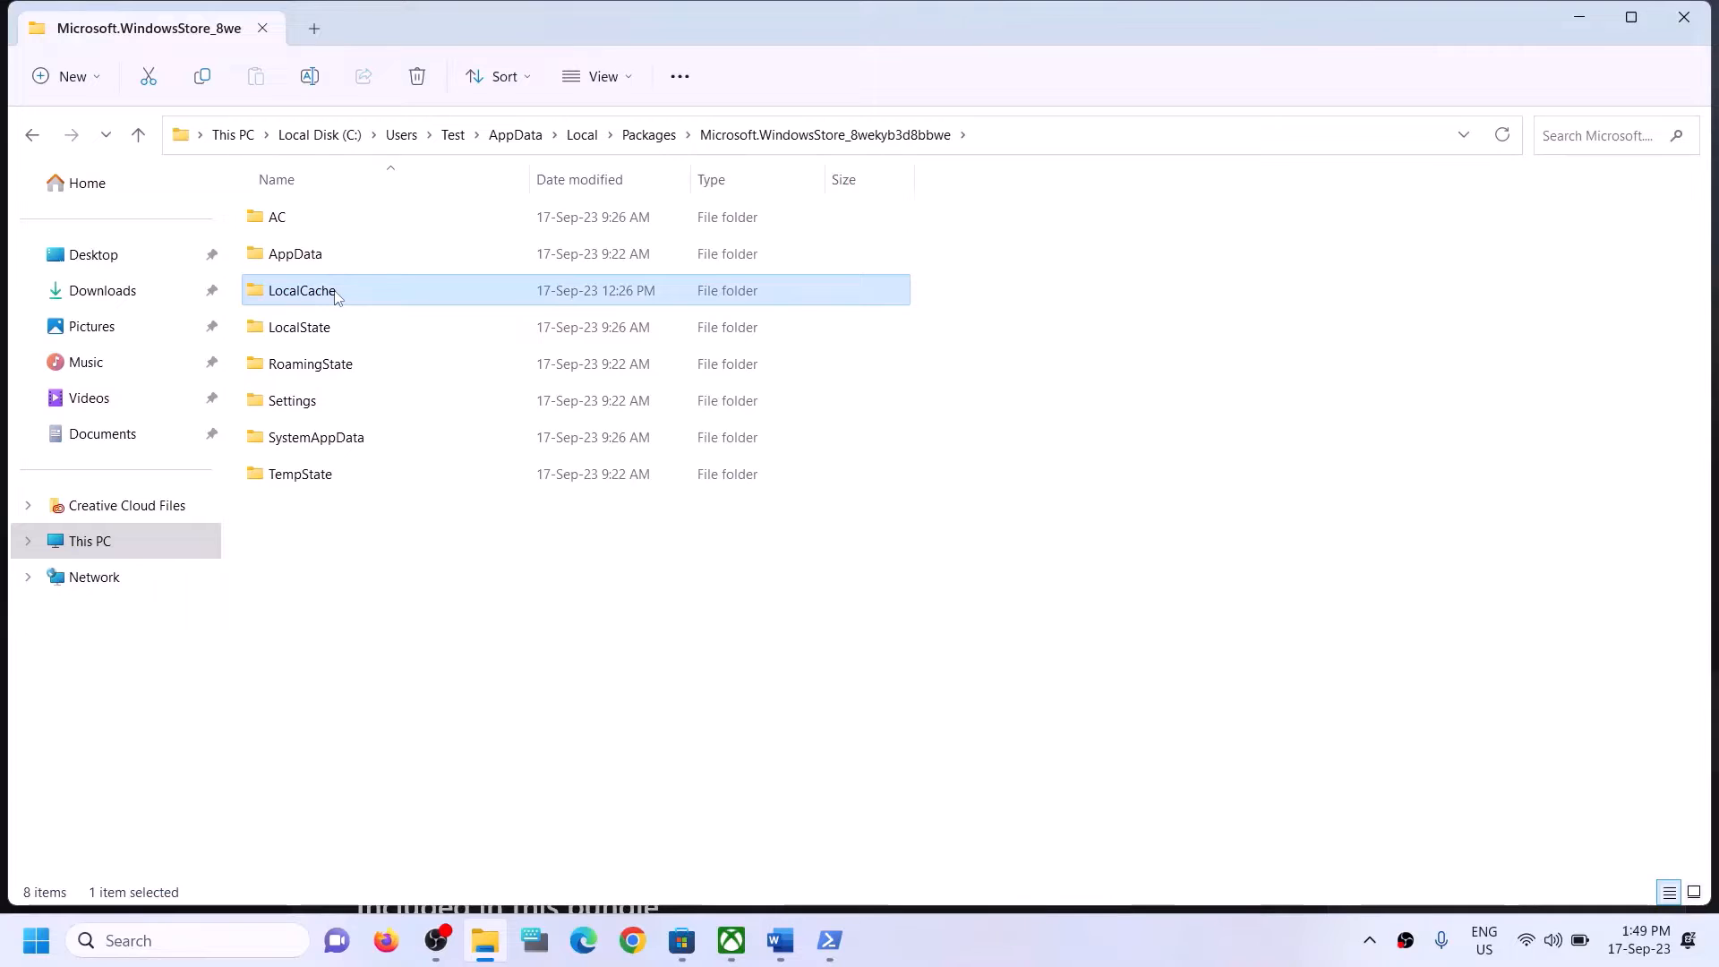
right_click(336, 296)
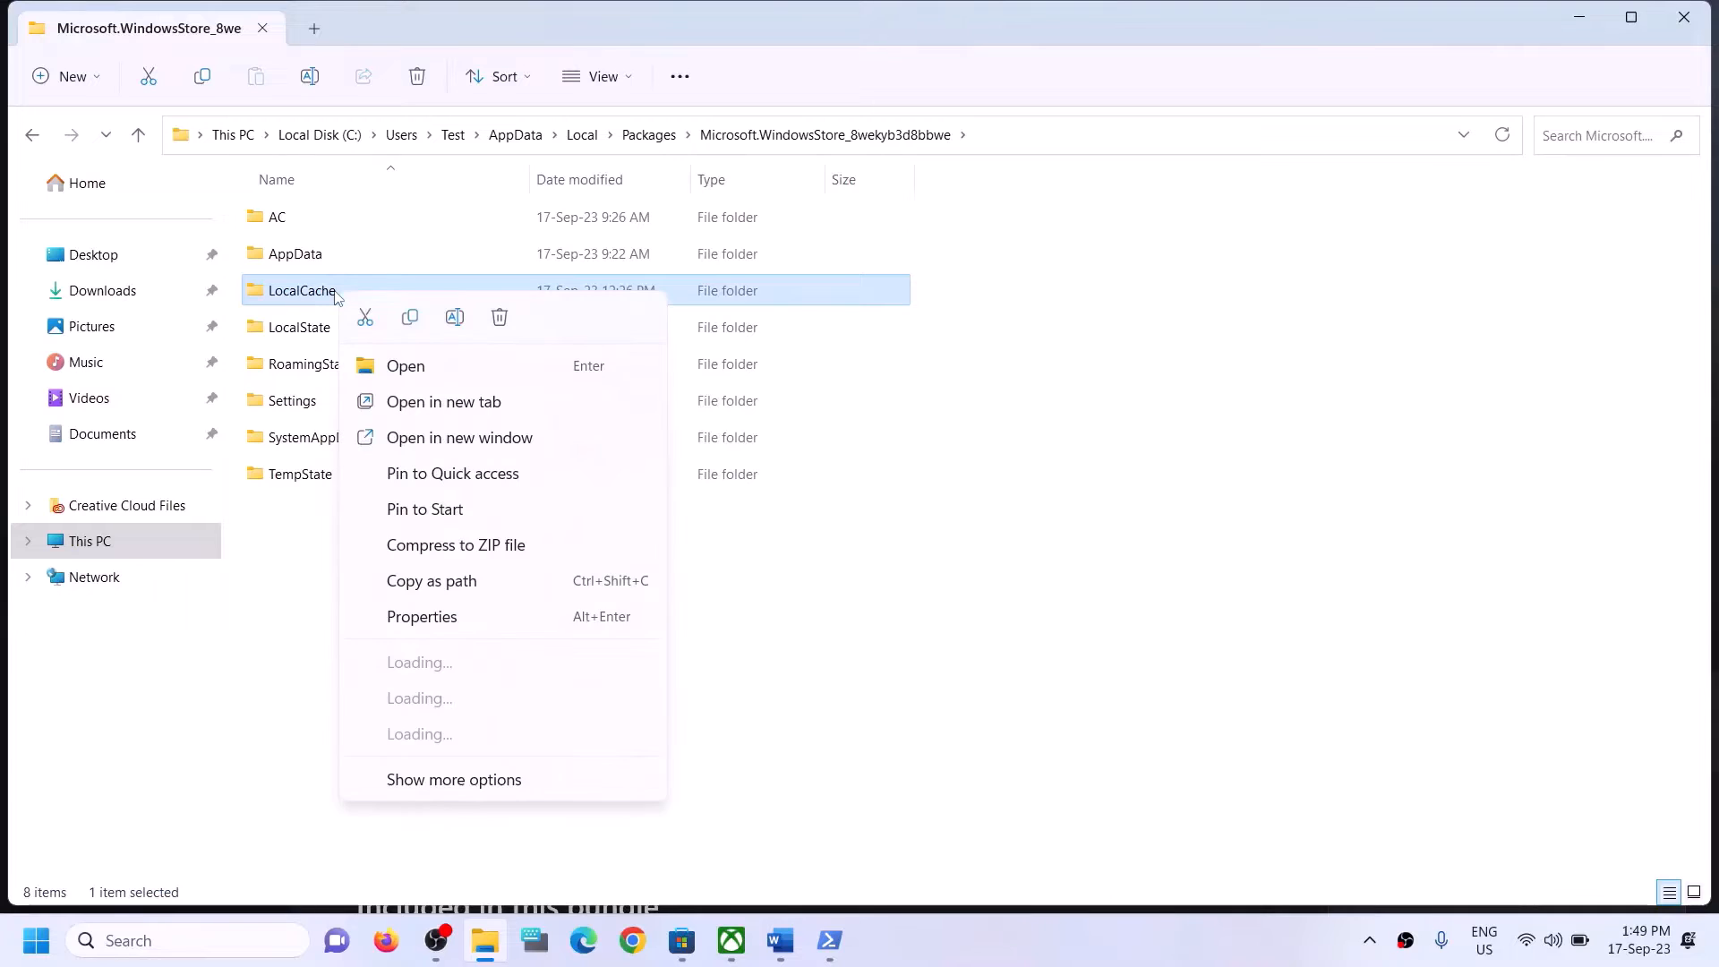
click(500, 319)
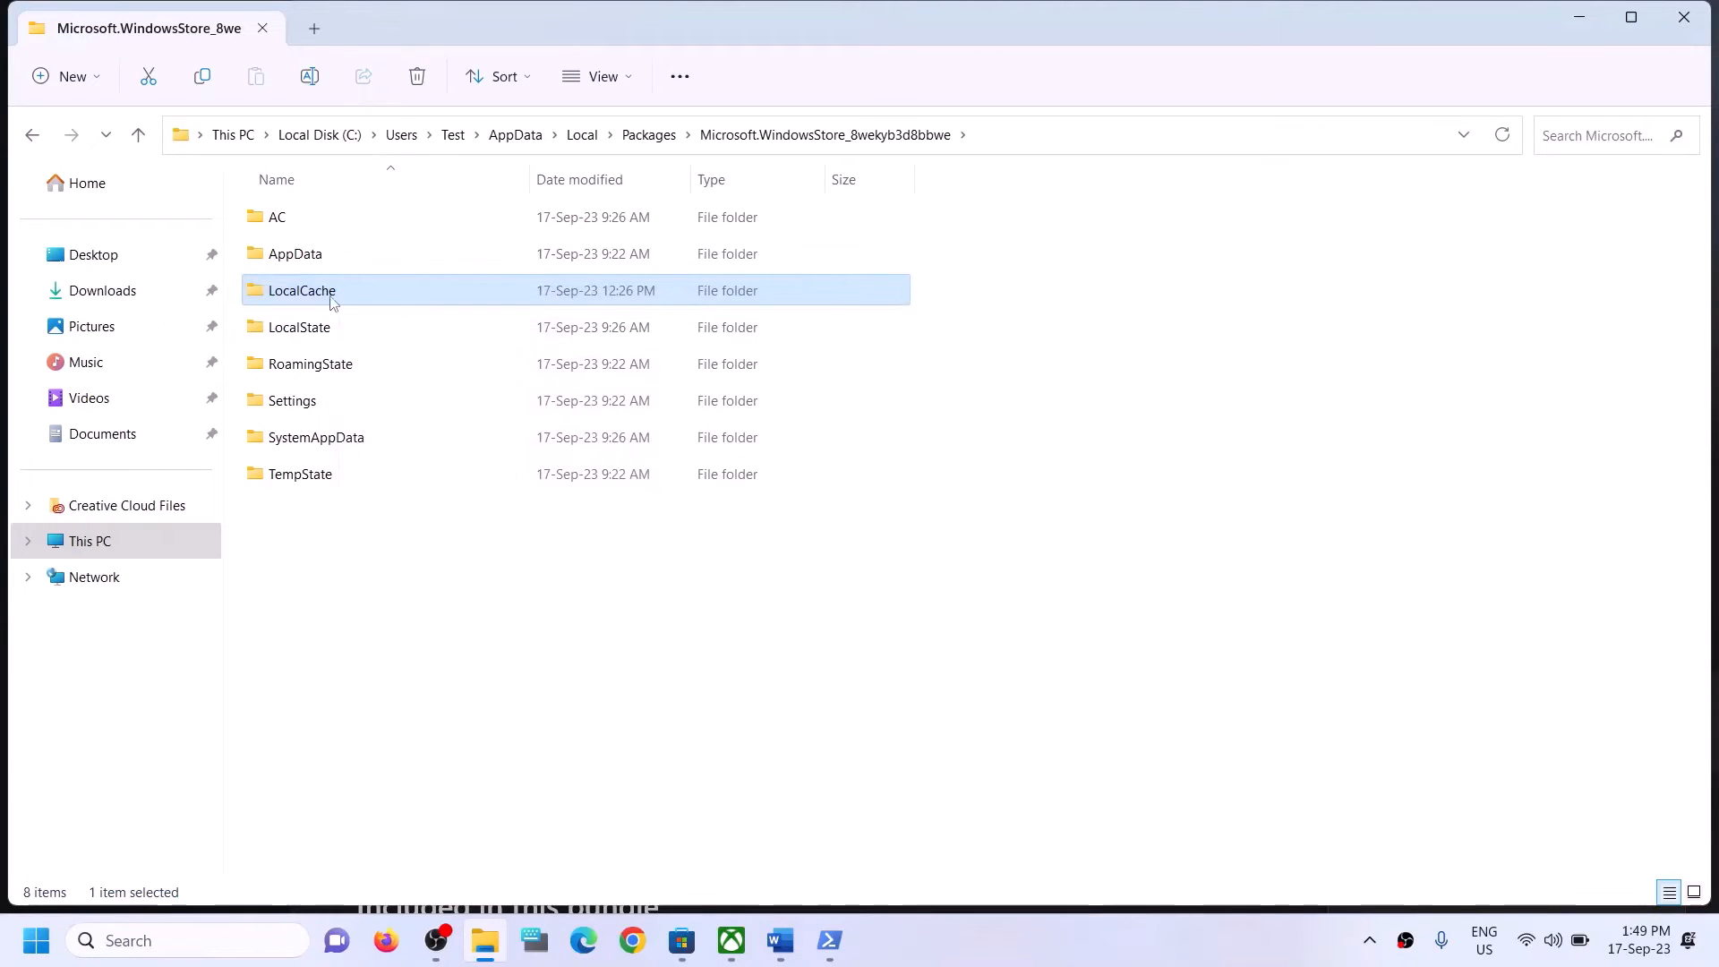
click(1674, 24)
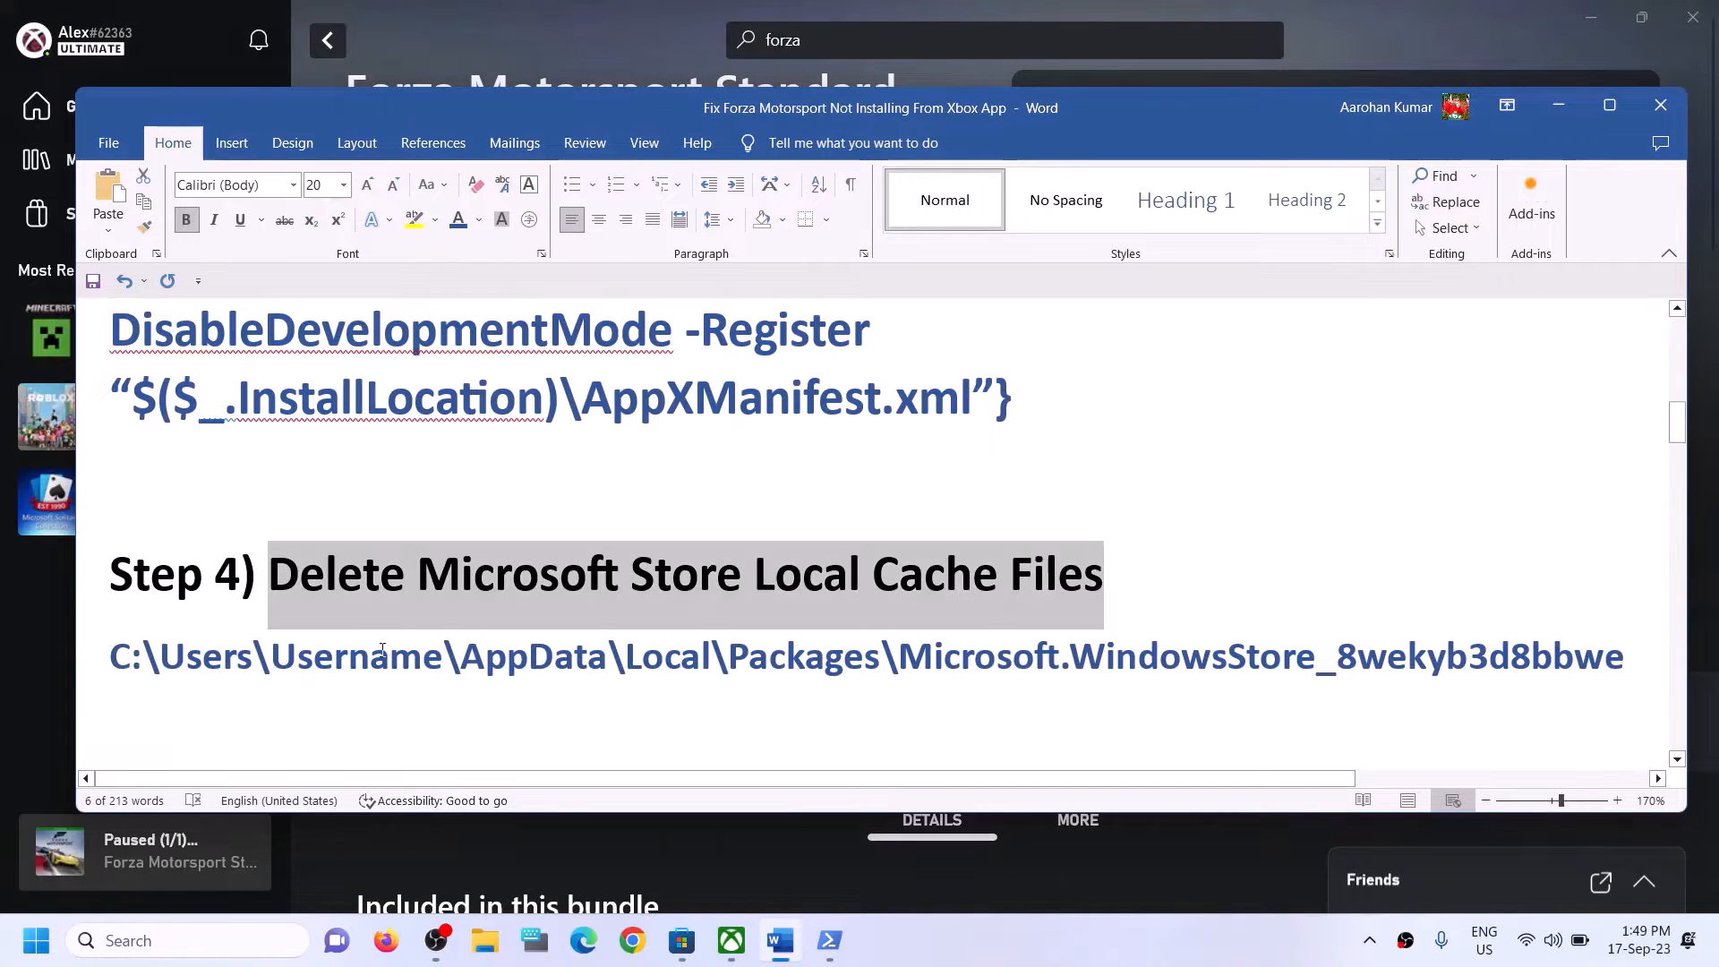
Highlight Step 5's instruction "Repair/reset Xbox App/Store" in the Word guide.
scroll(355, 632, down, 2)
scroll(355, 633, down, 1)
scroll(353, 626, up, 1)
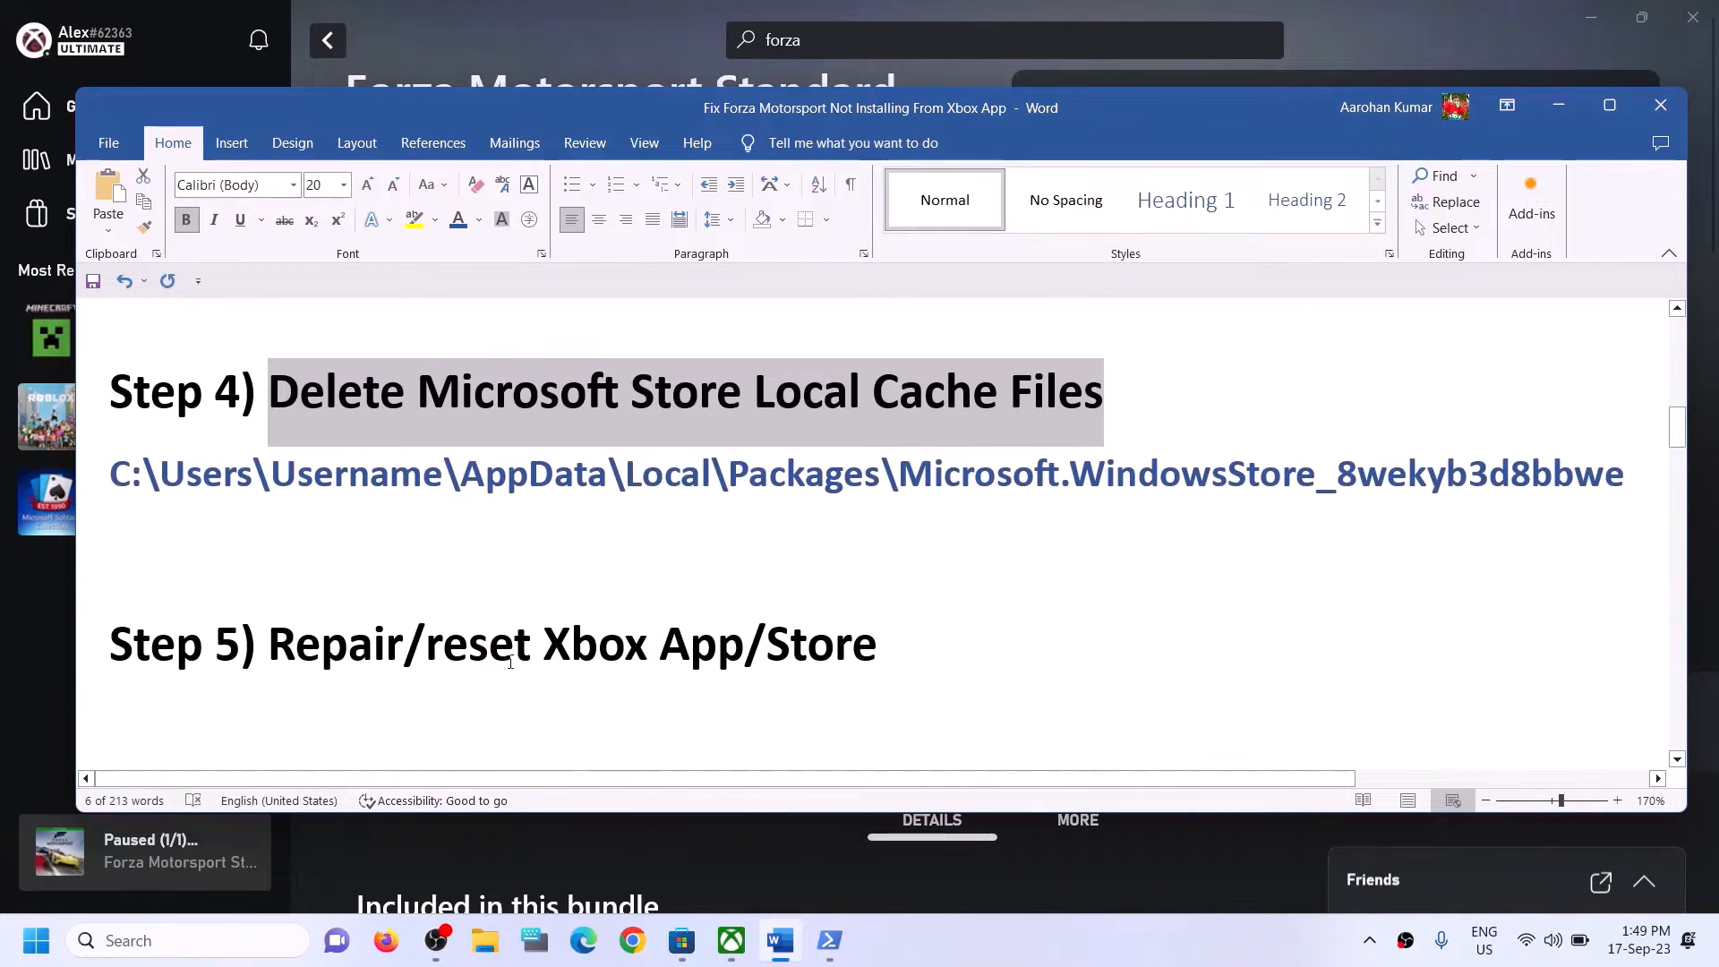
drag(270, 646, 785, 653)
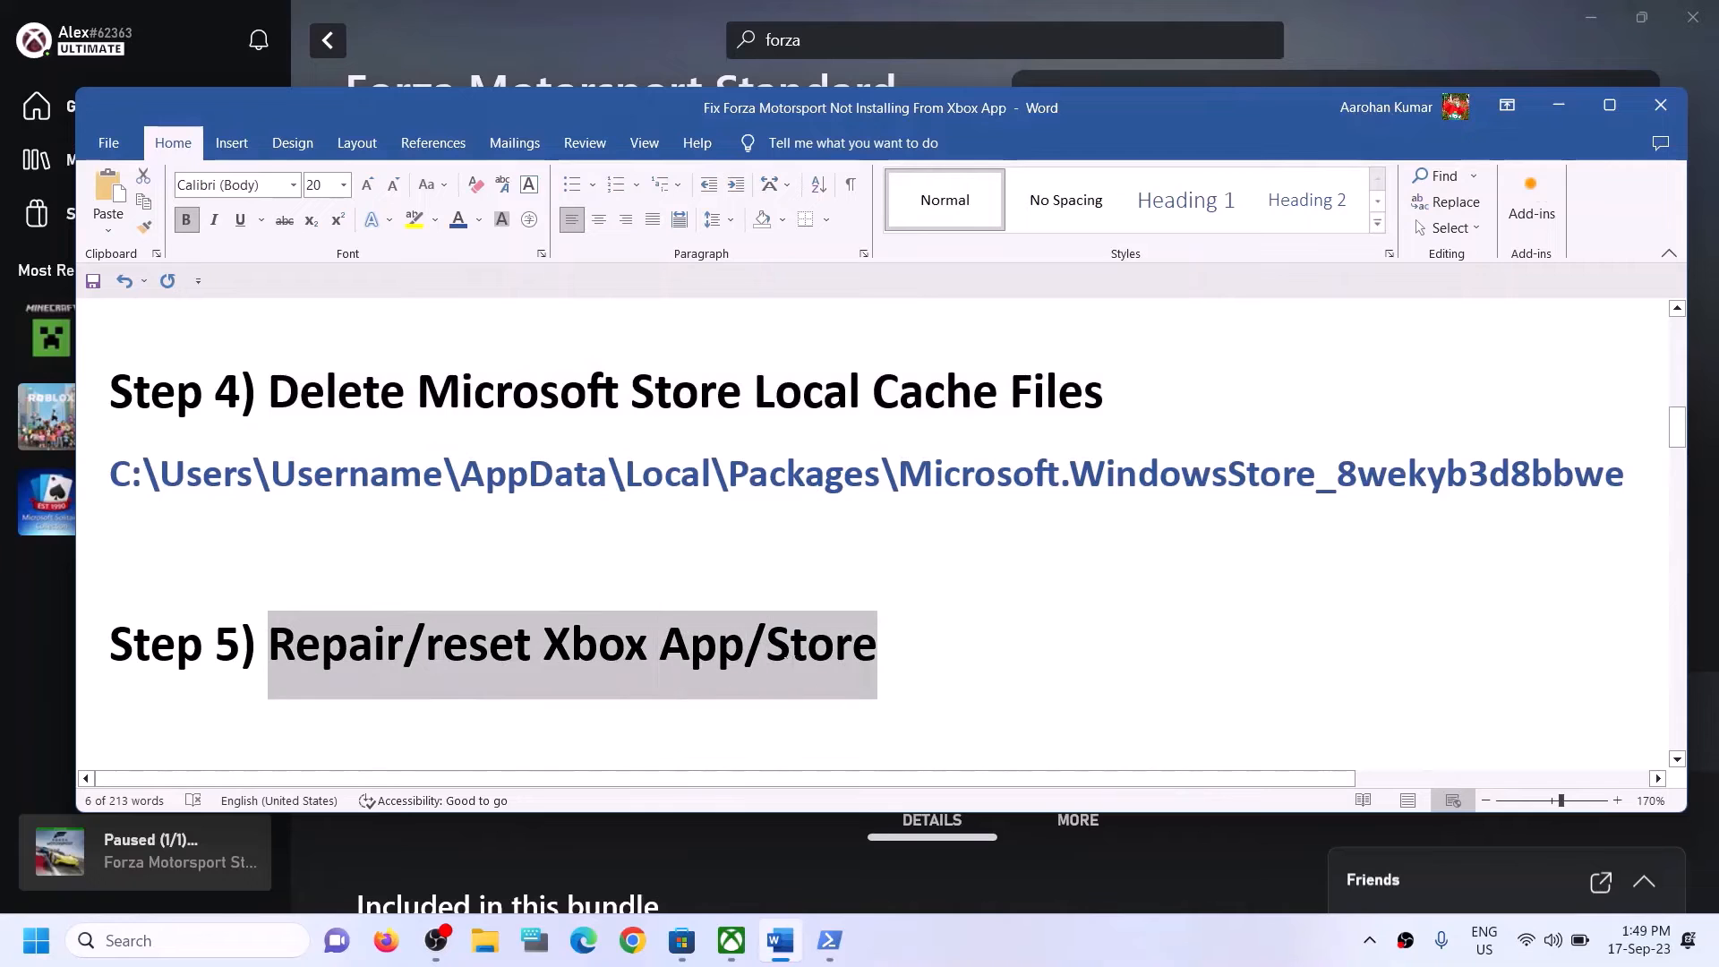
Search Windows for "xbox" and open the app settings of the Xbox app.
click(237, 944)
text(xb)
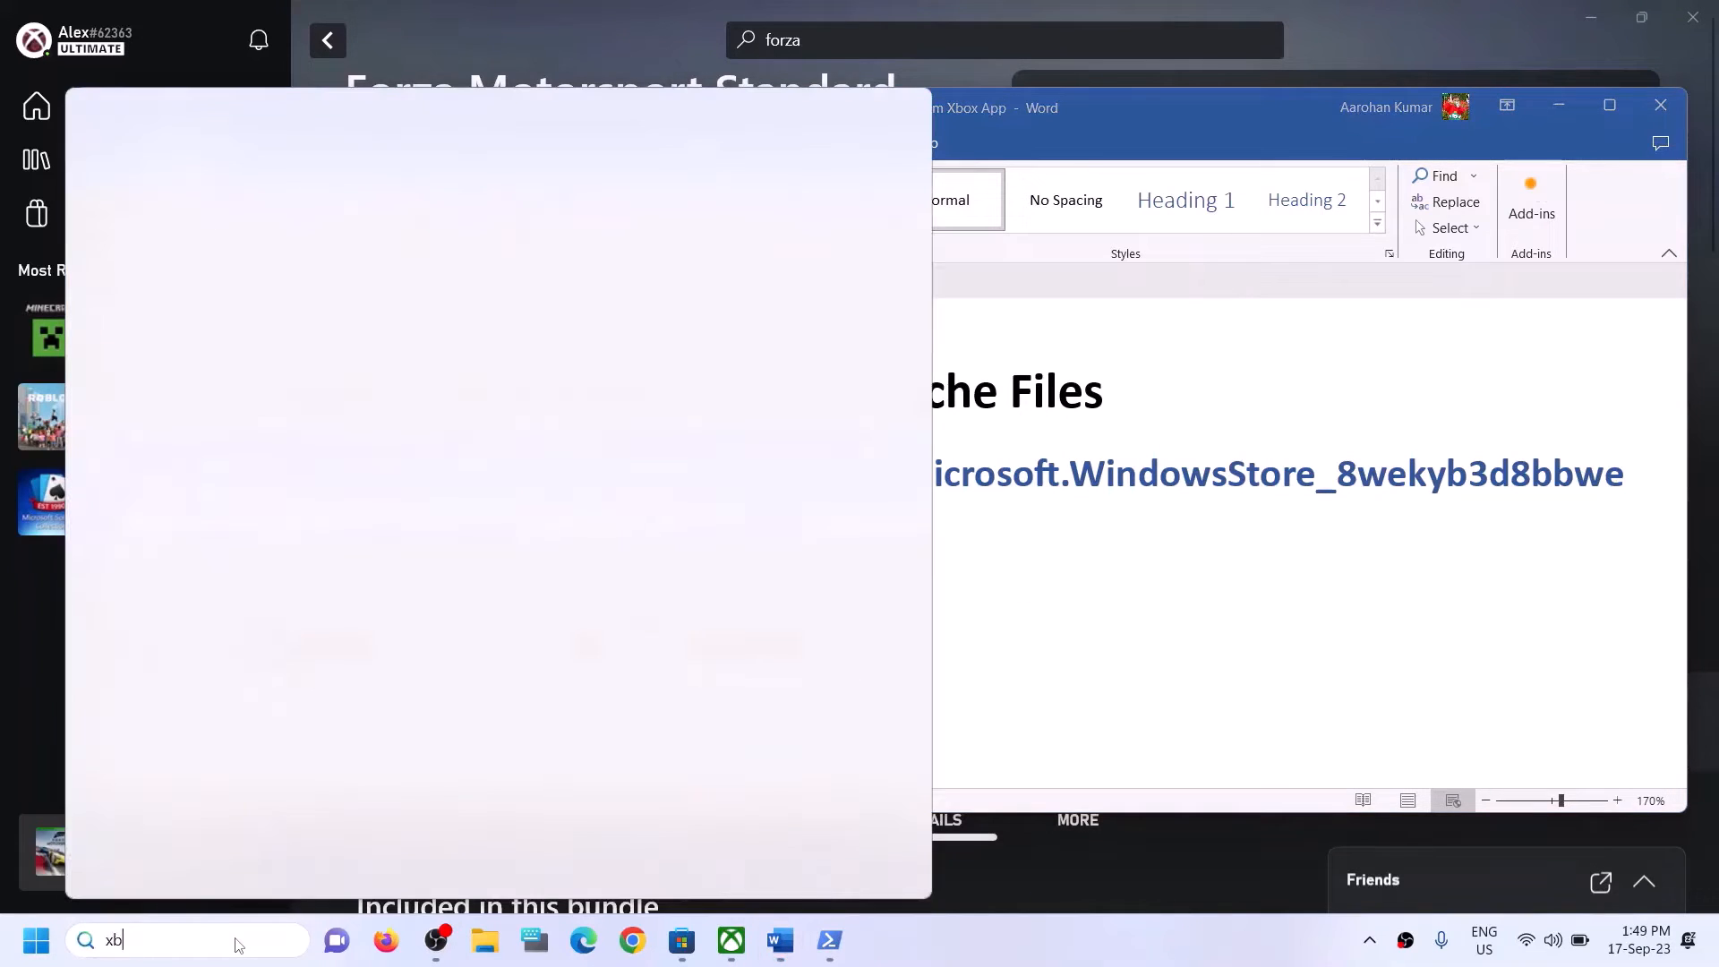
text(ox)
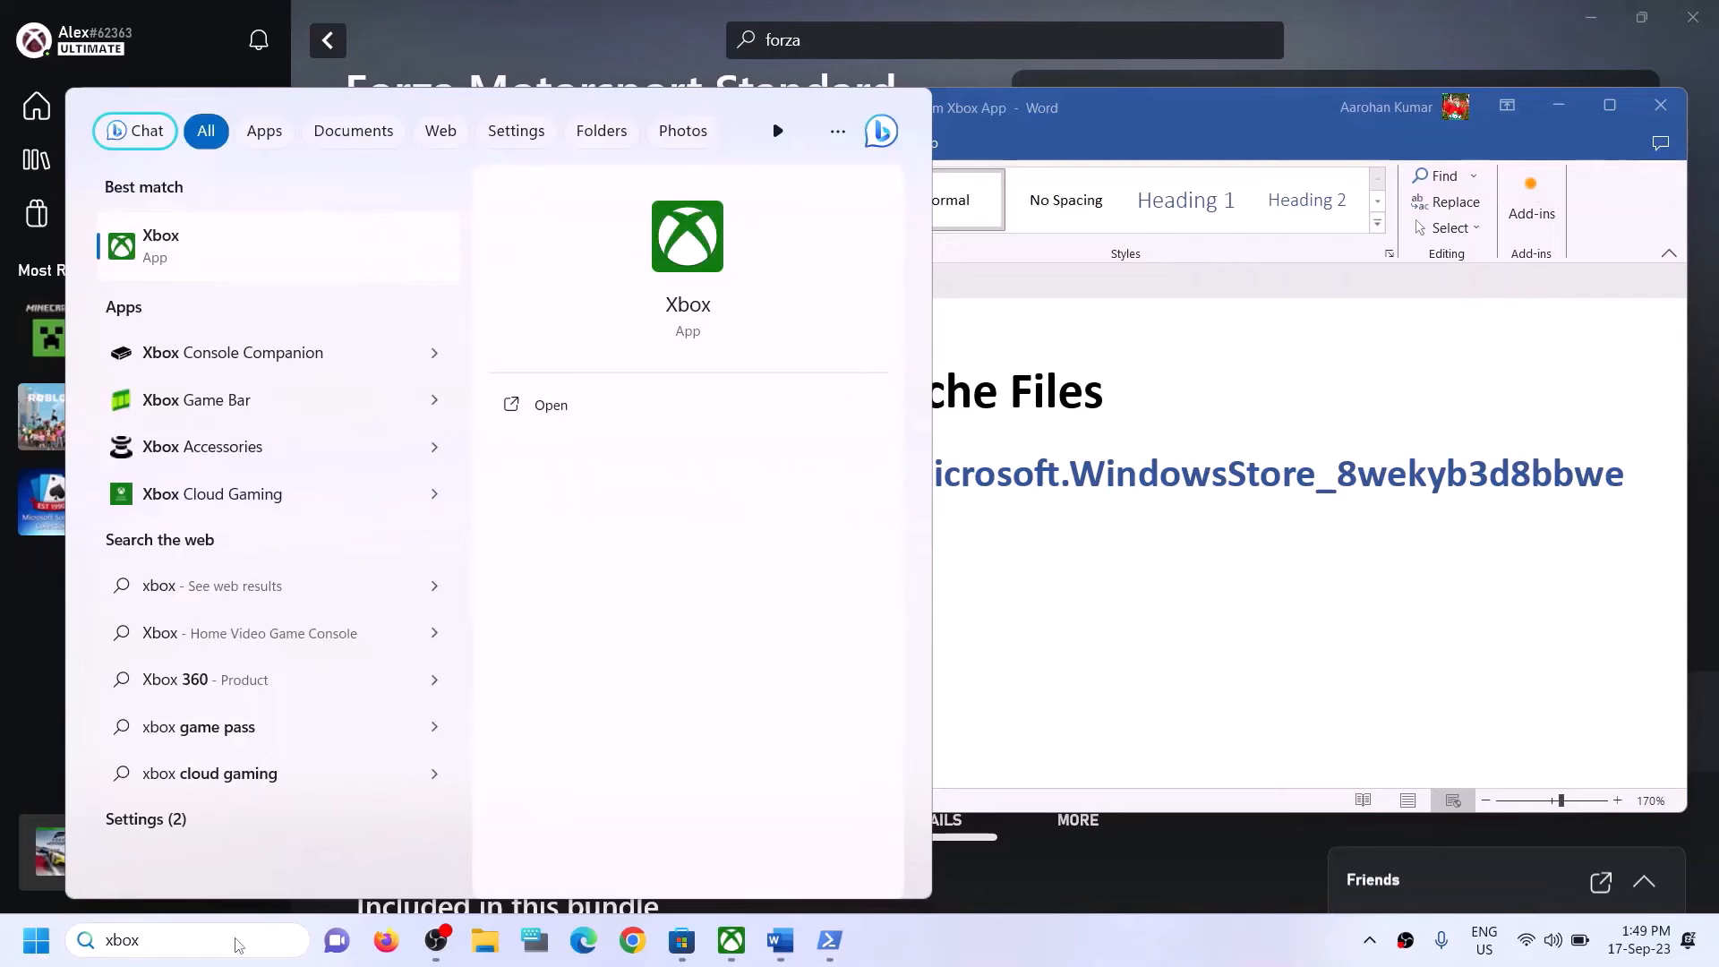
right_click(214, 252)
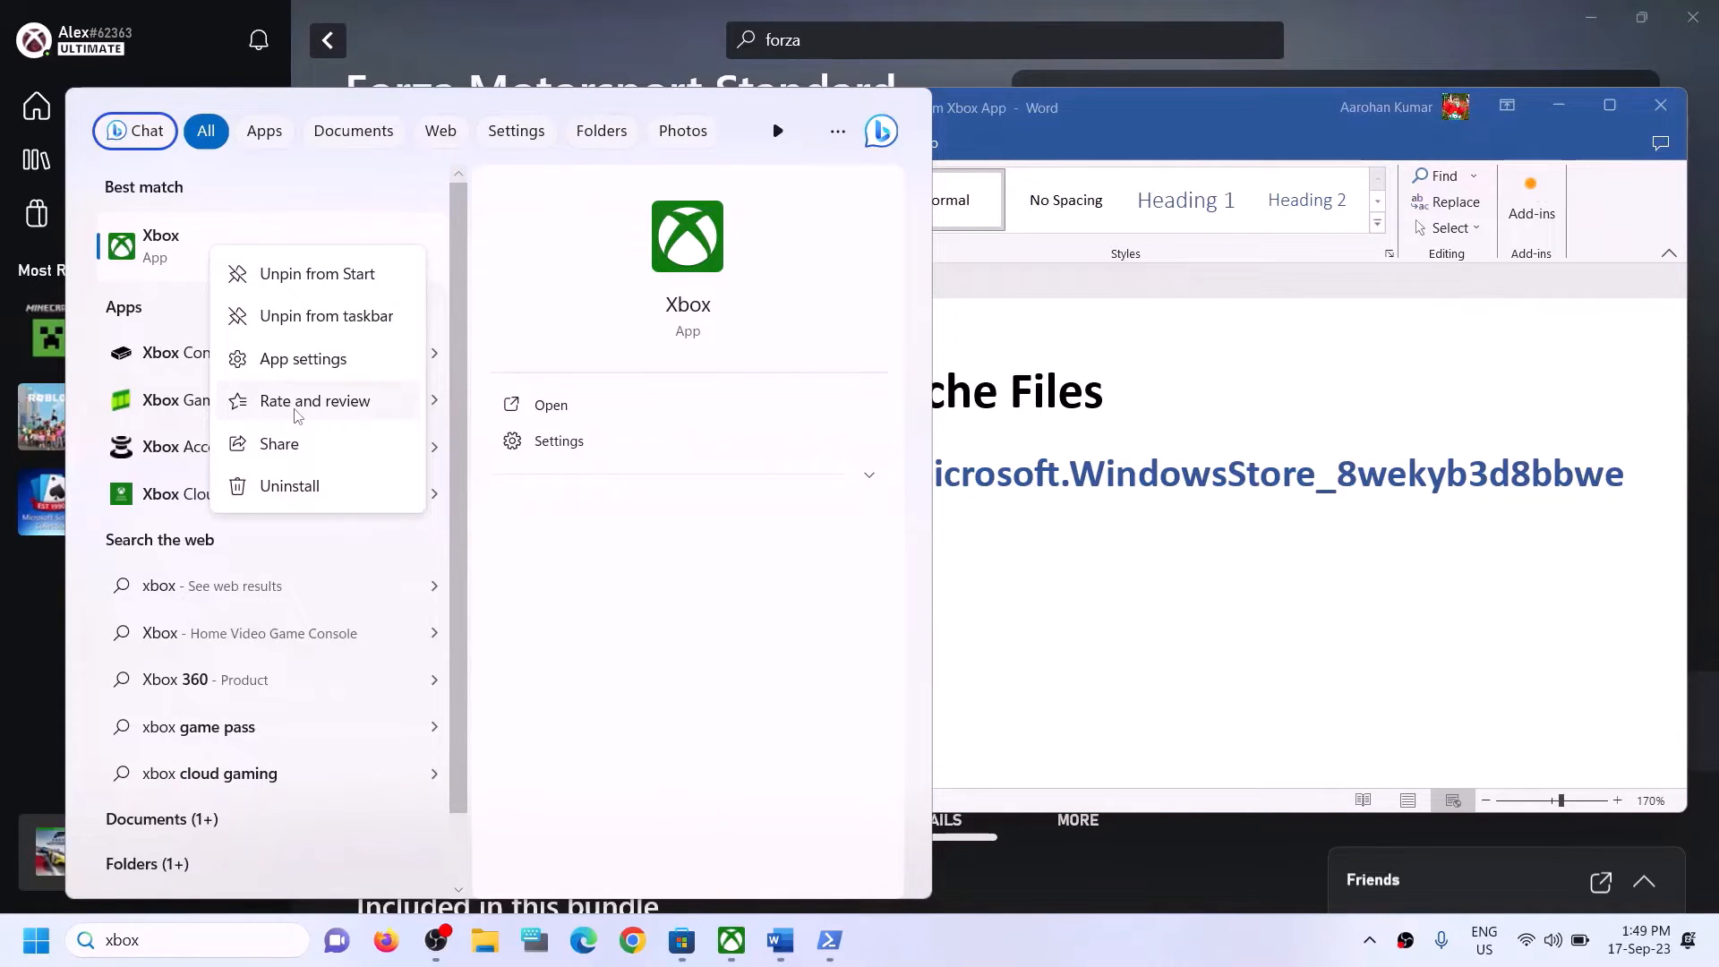
click(298, 361)
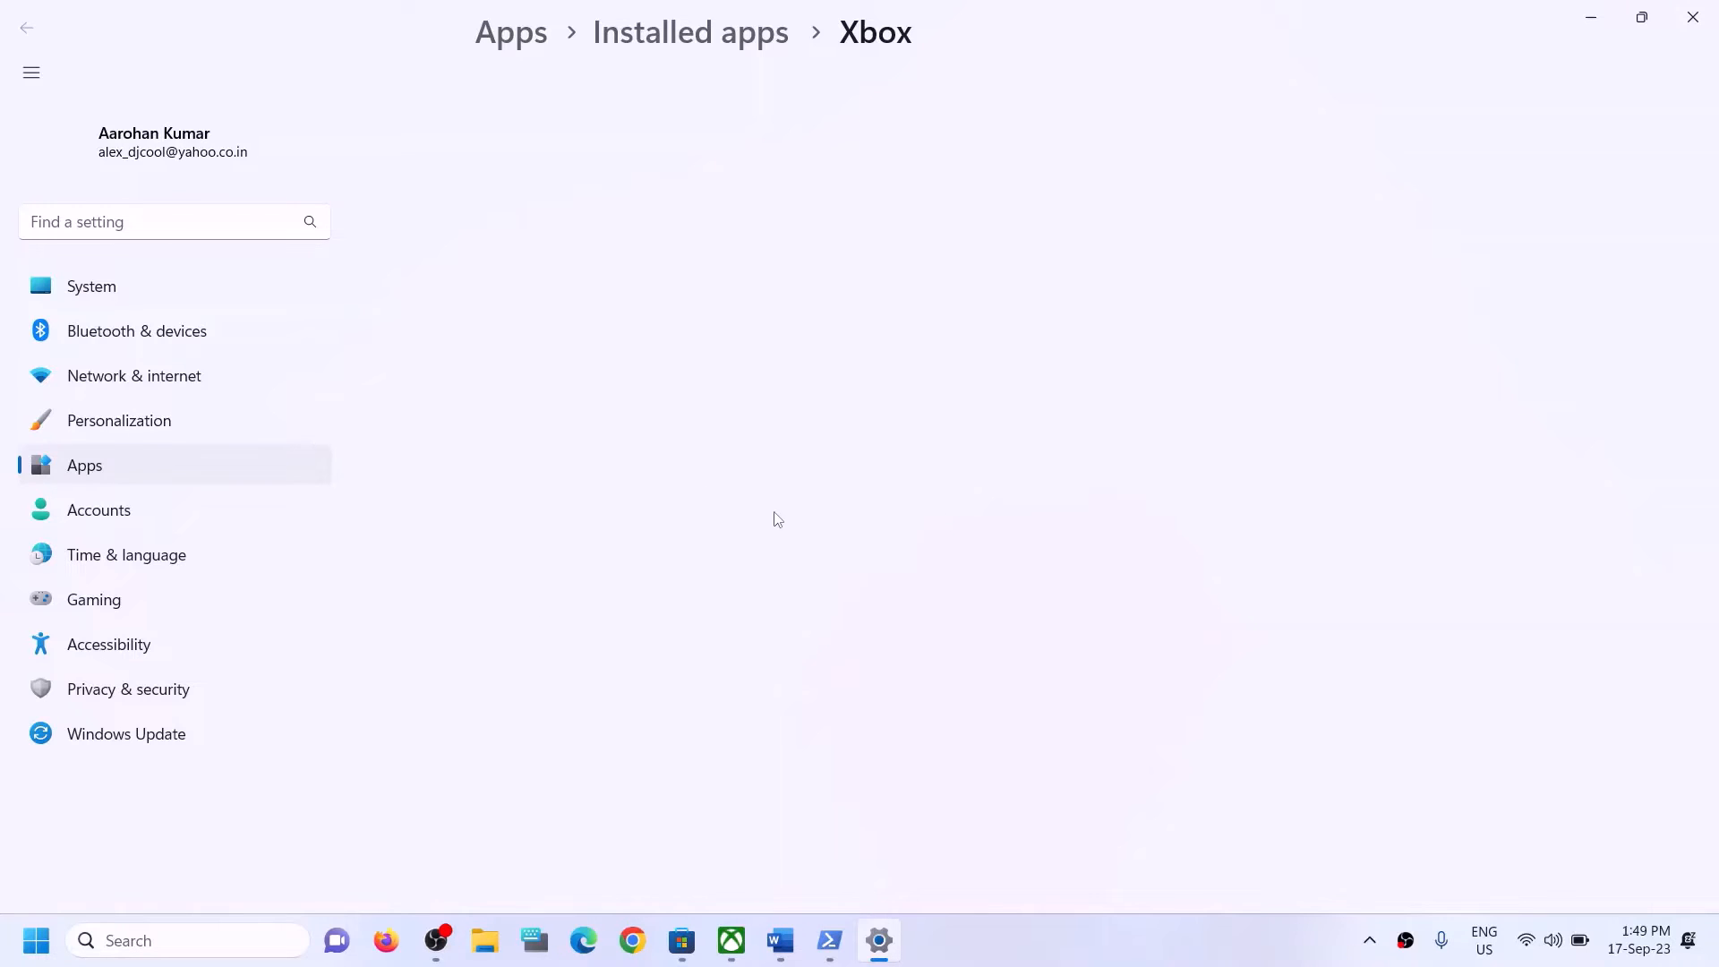
Repair the Xbox app, then reset it and confirm the deletion of its data.
scroll(683, 522, down, 4)
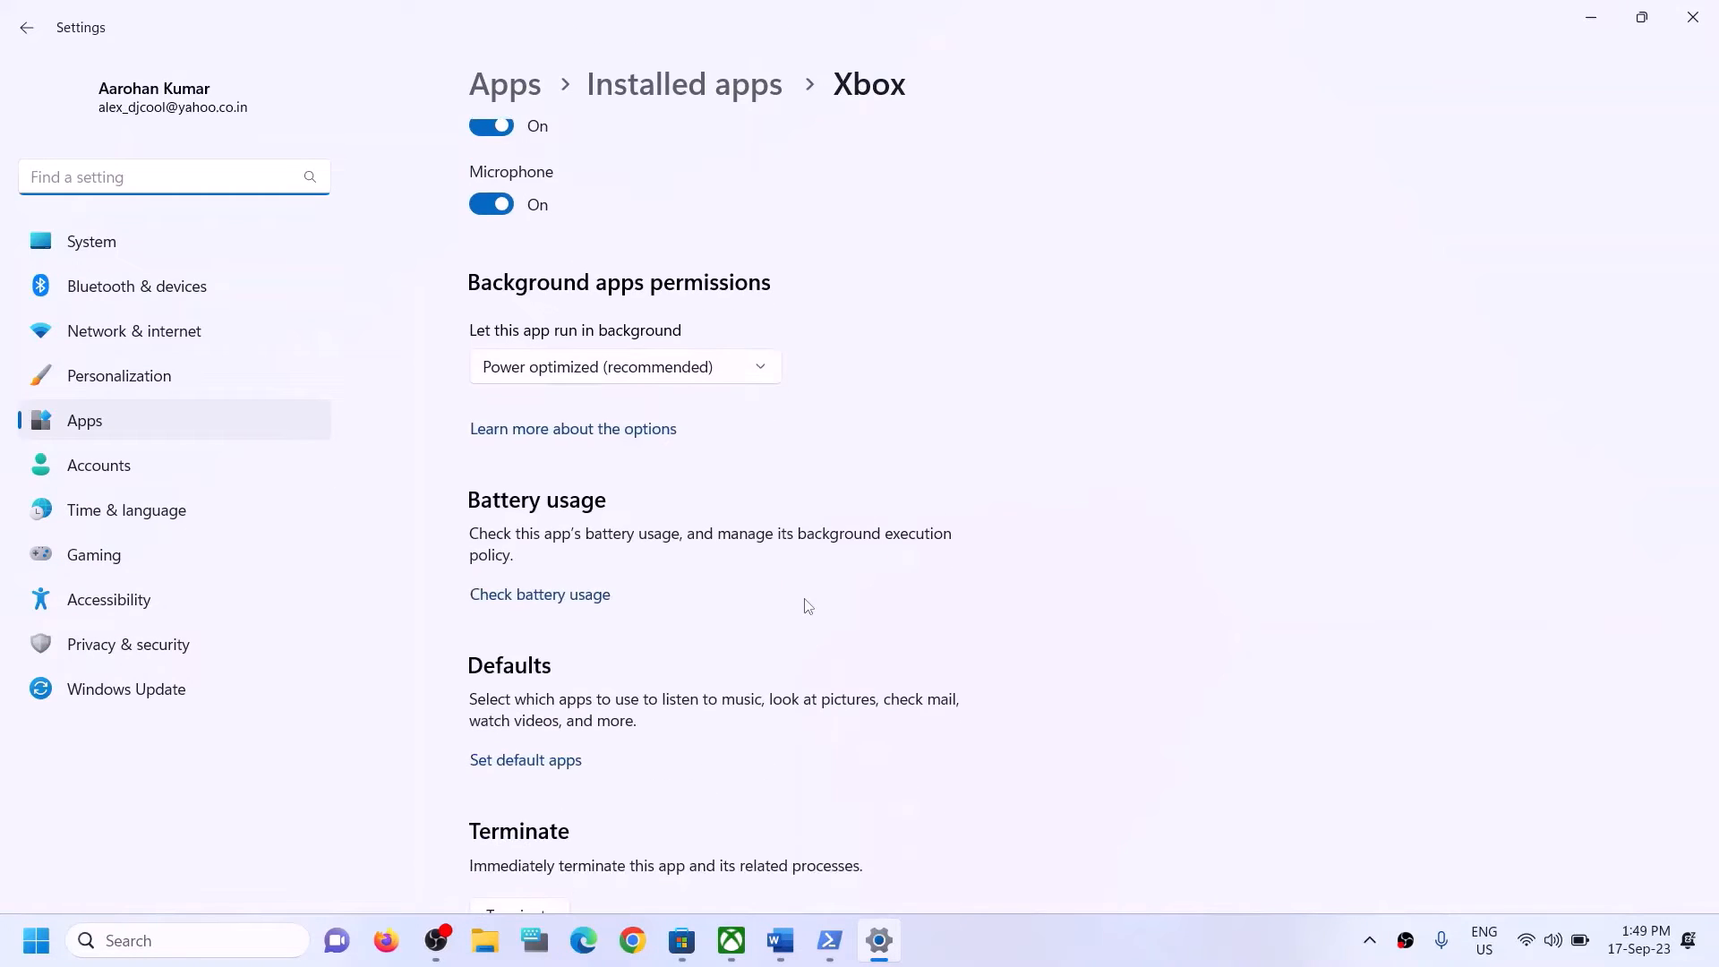
scroll(809, 606, down, 6)
scroll(675, 448, up, 2)
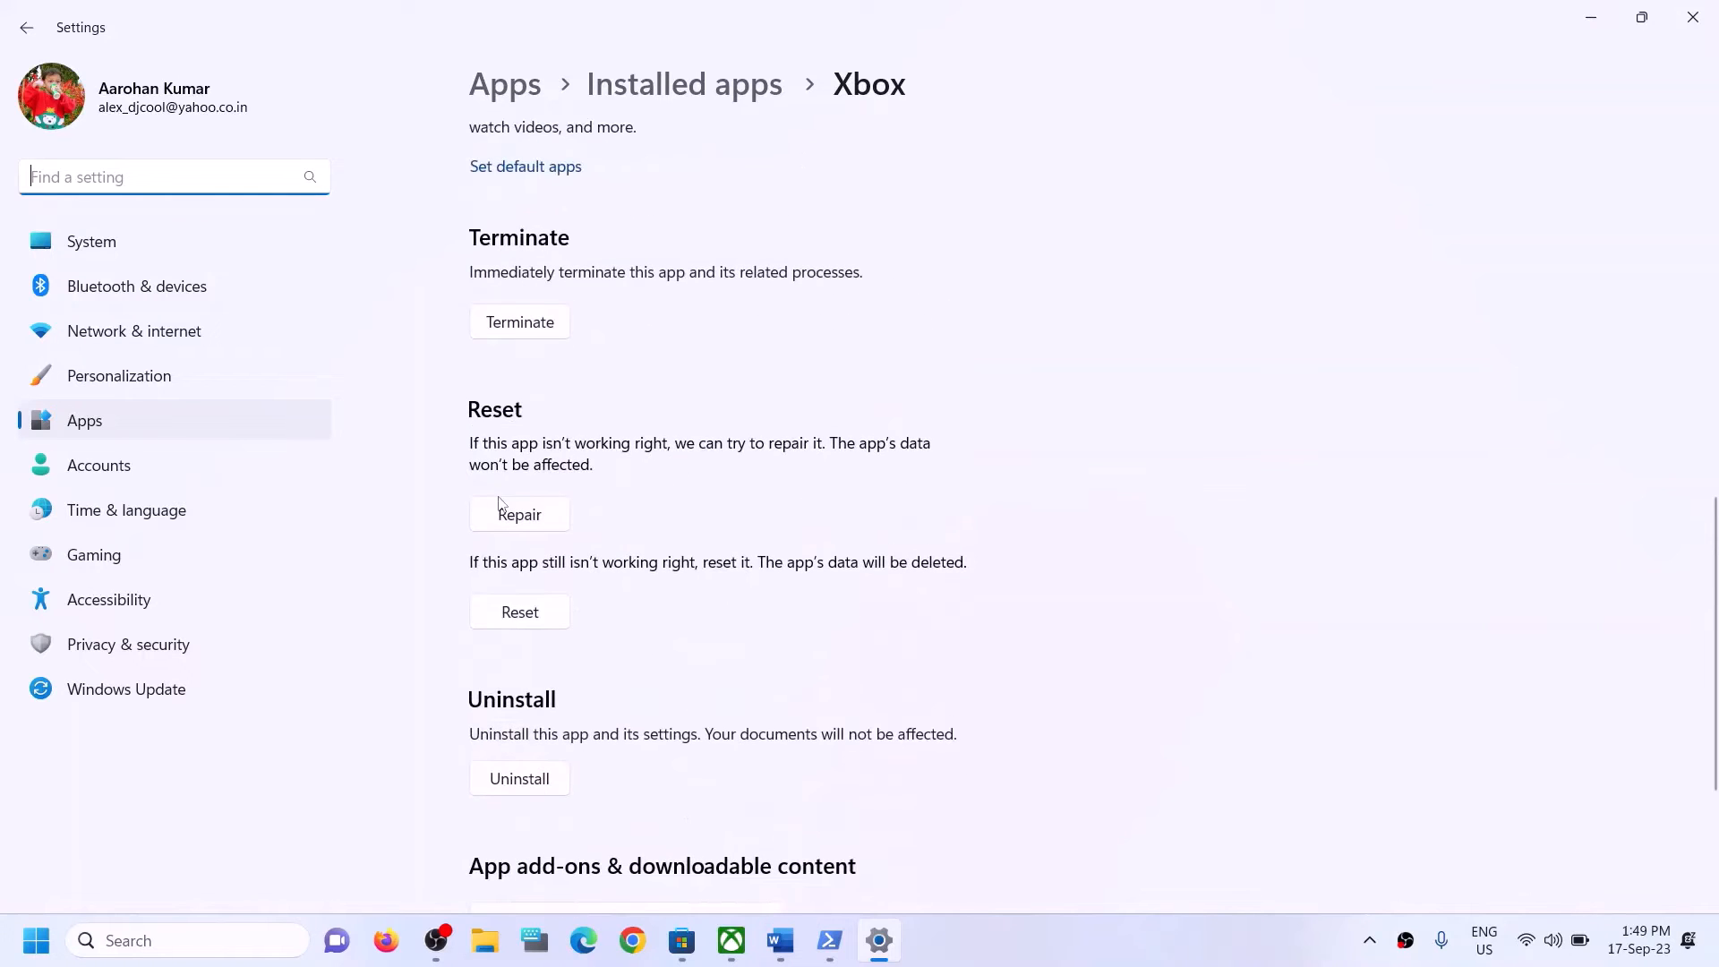
click(541, 527)
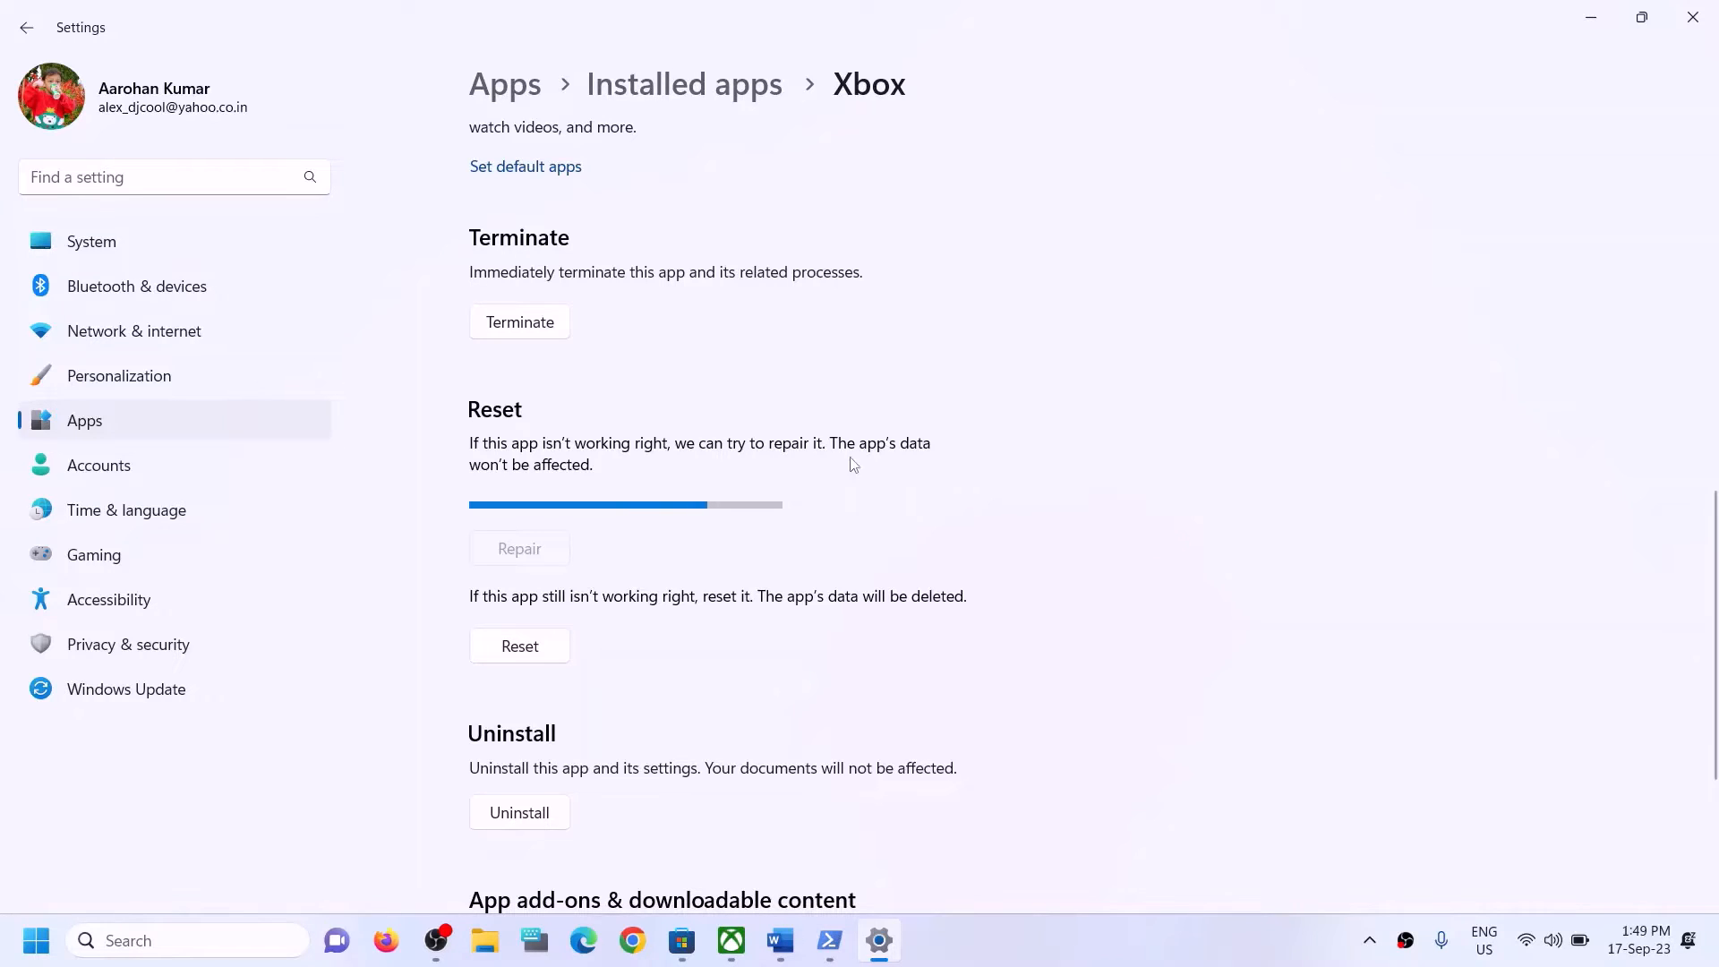
click(522, 626)
click(619, 546)
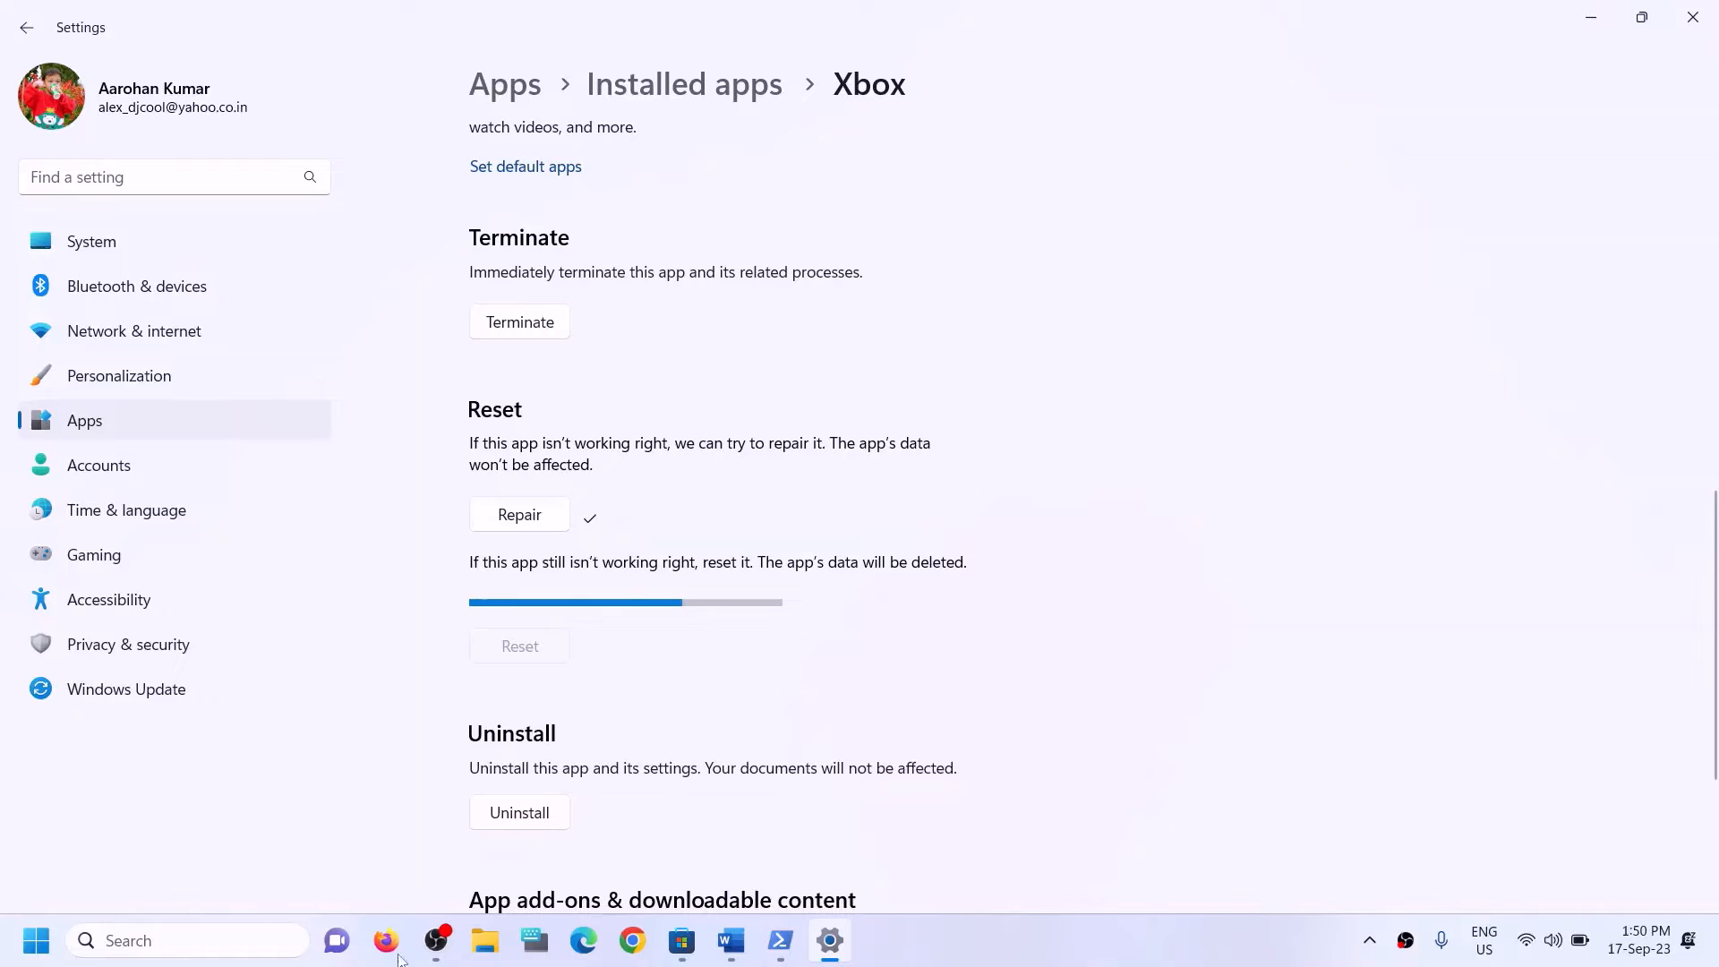
Search Windows for "store" and open the app settings of Microsoft Store.
click(206, 941)
text(sto)
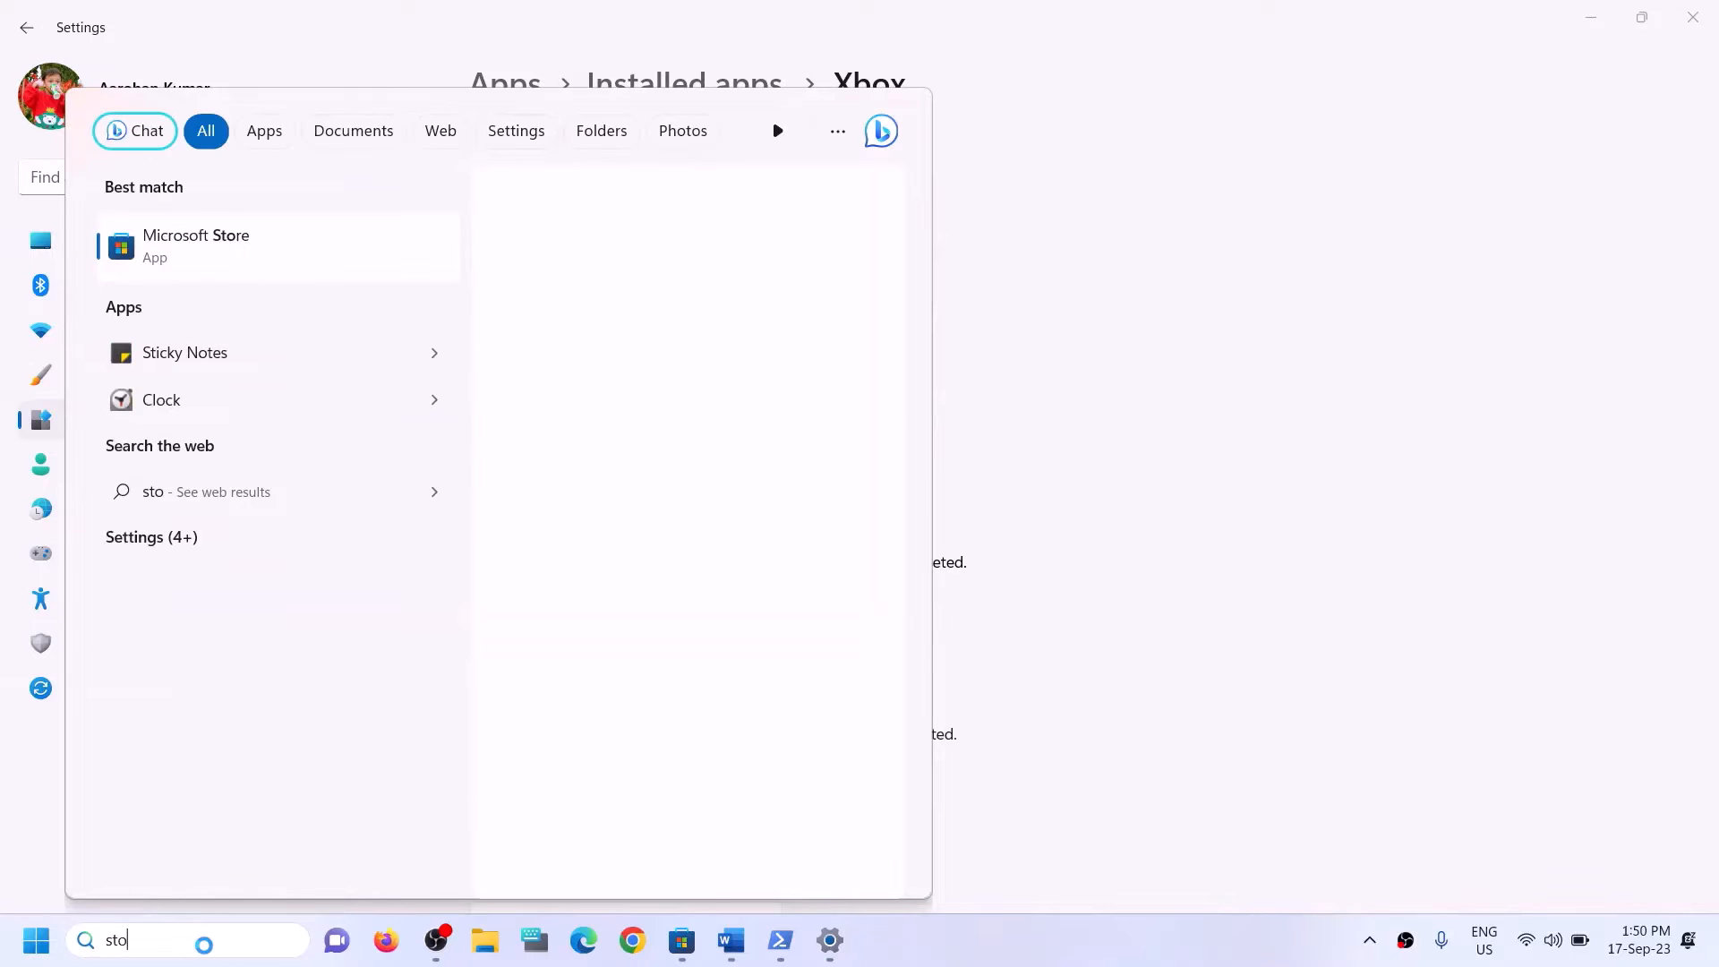
text(re)
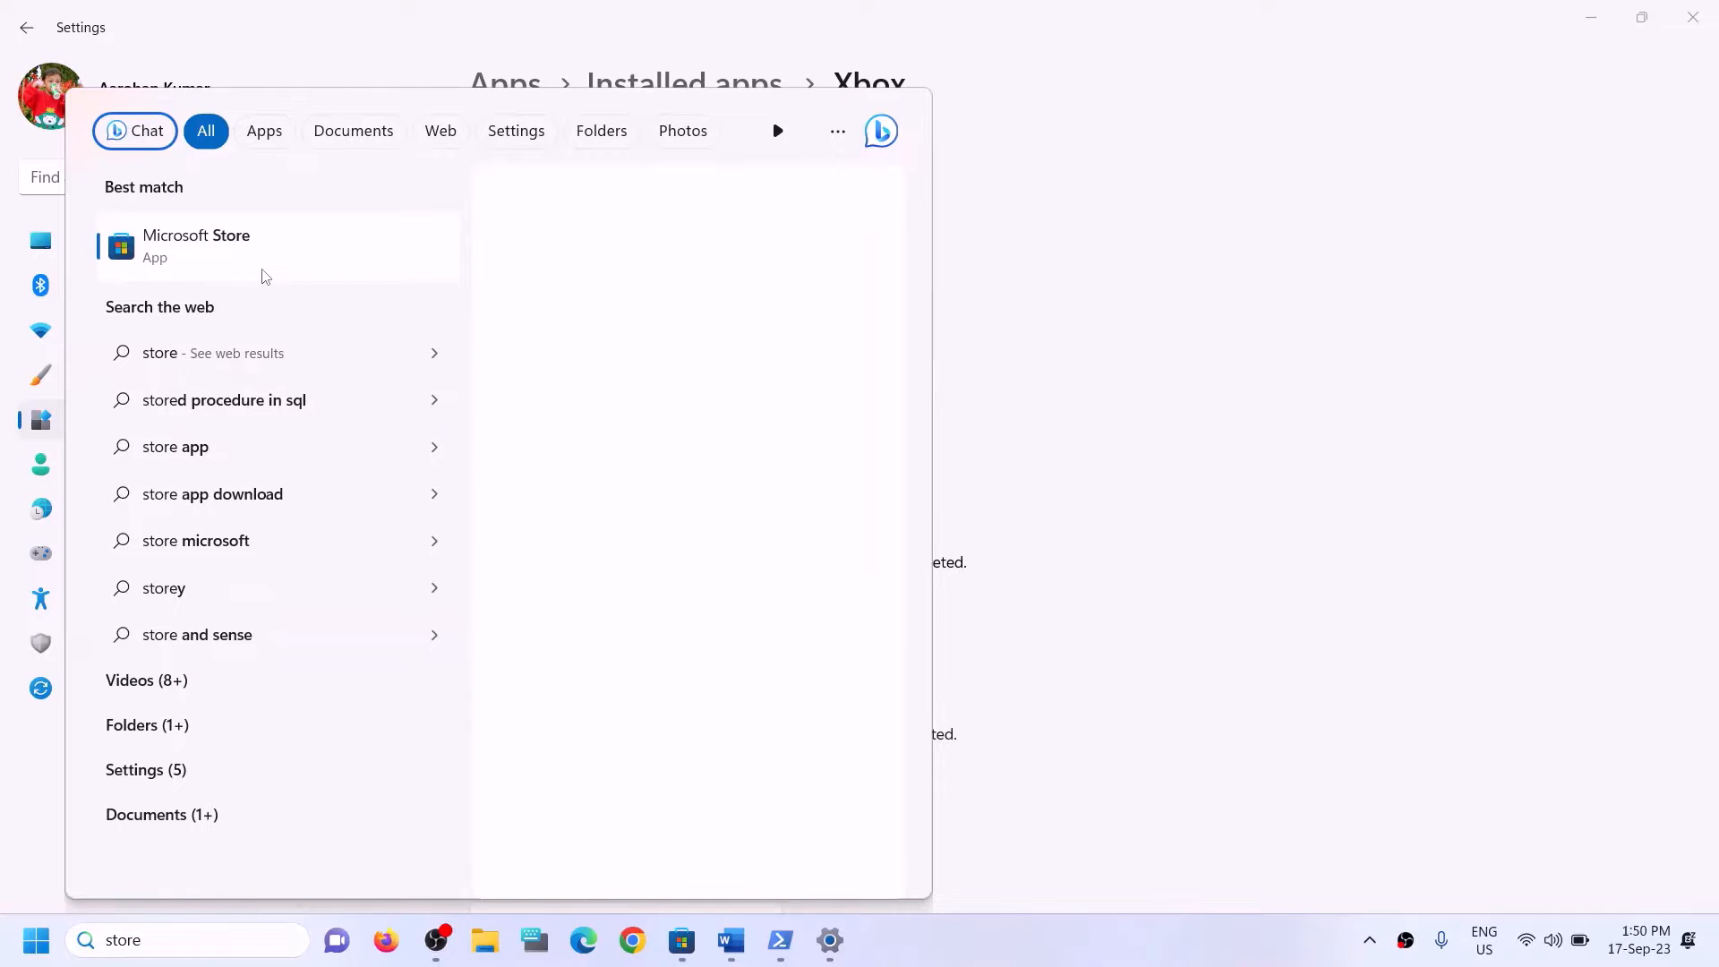
right_click(263, 275)
click(323, 381)
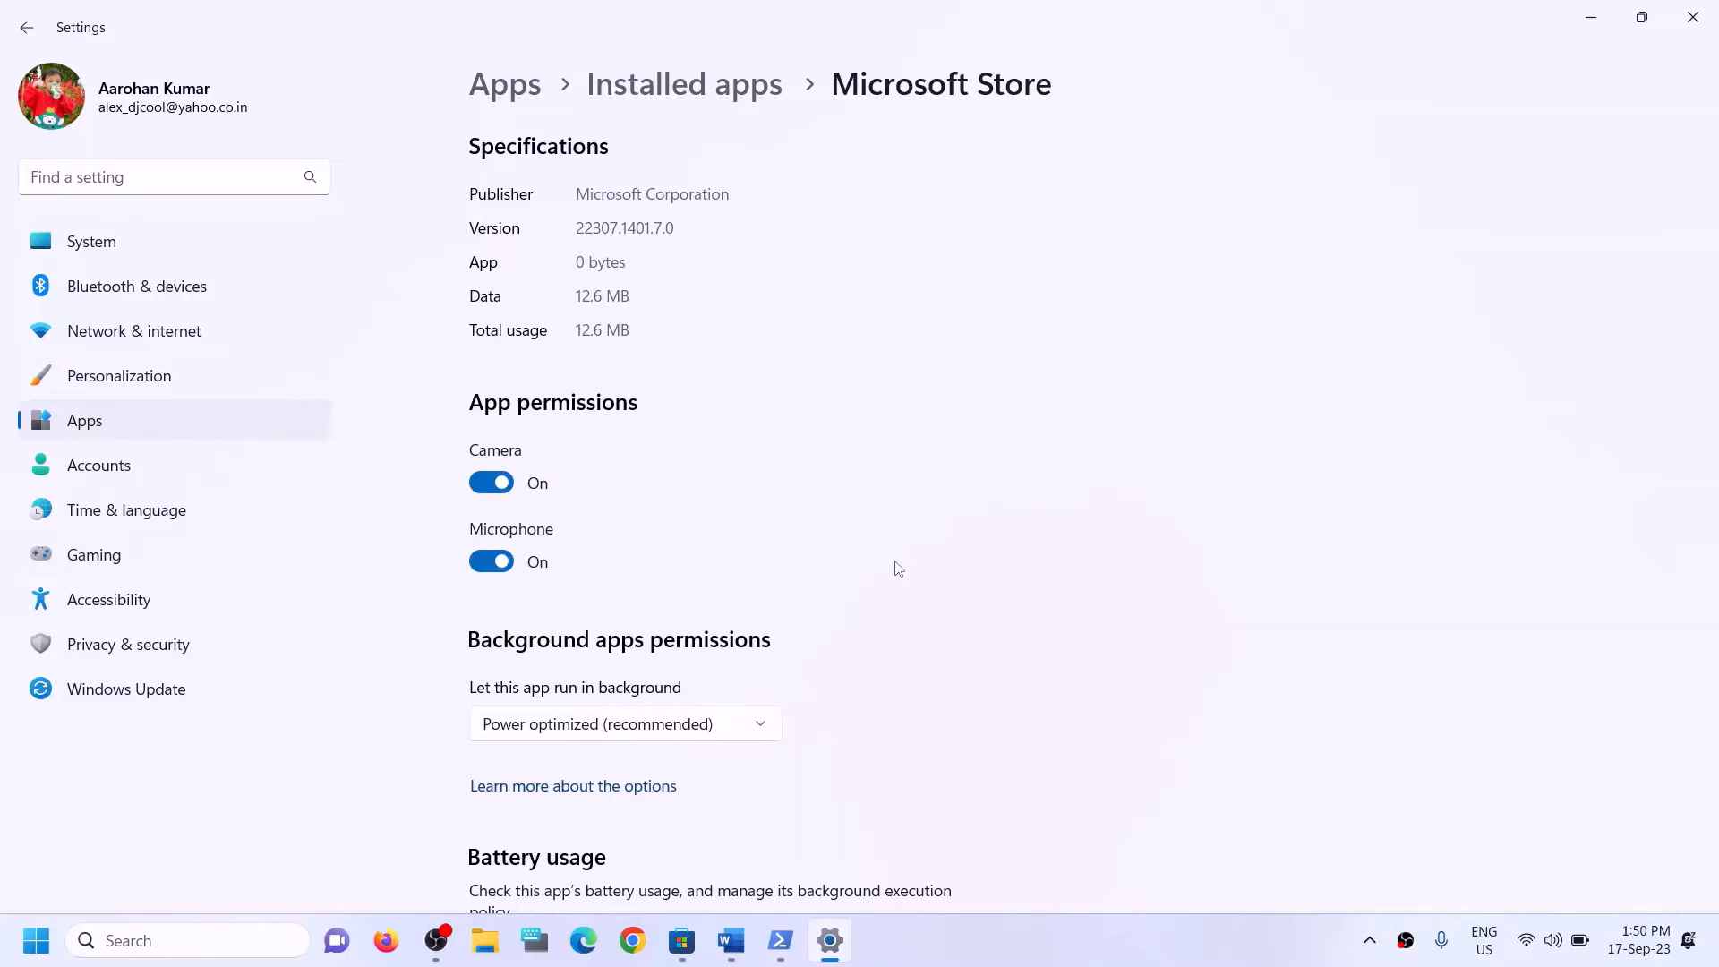
Repair Microsoft Store, then reset it and confirm the deletion of its data.
scroll(752, 680, down, 10)
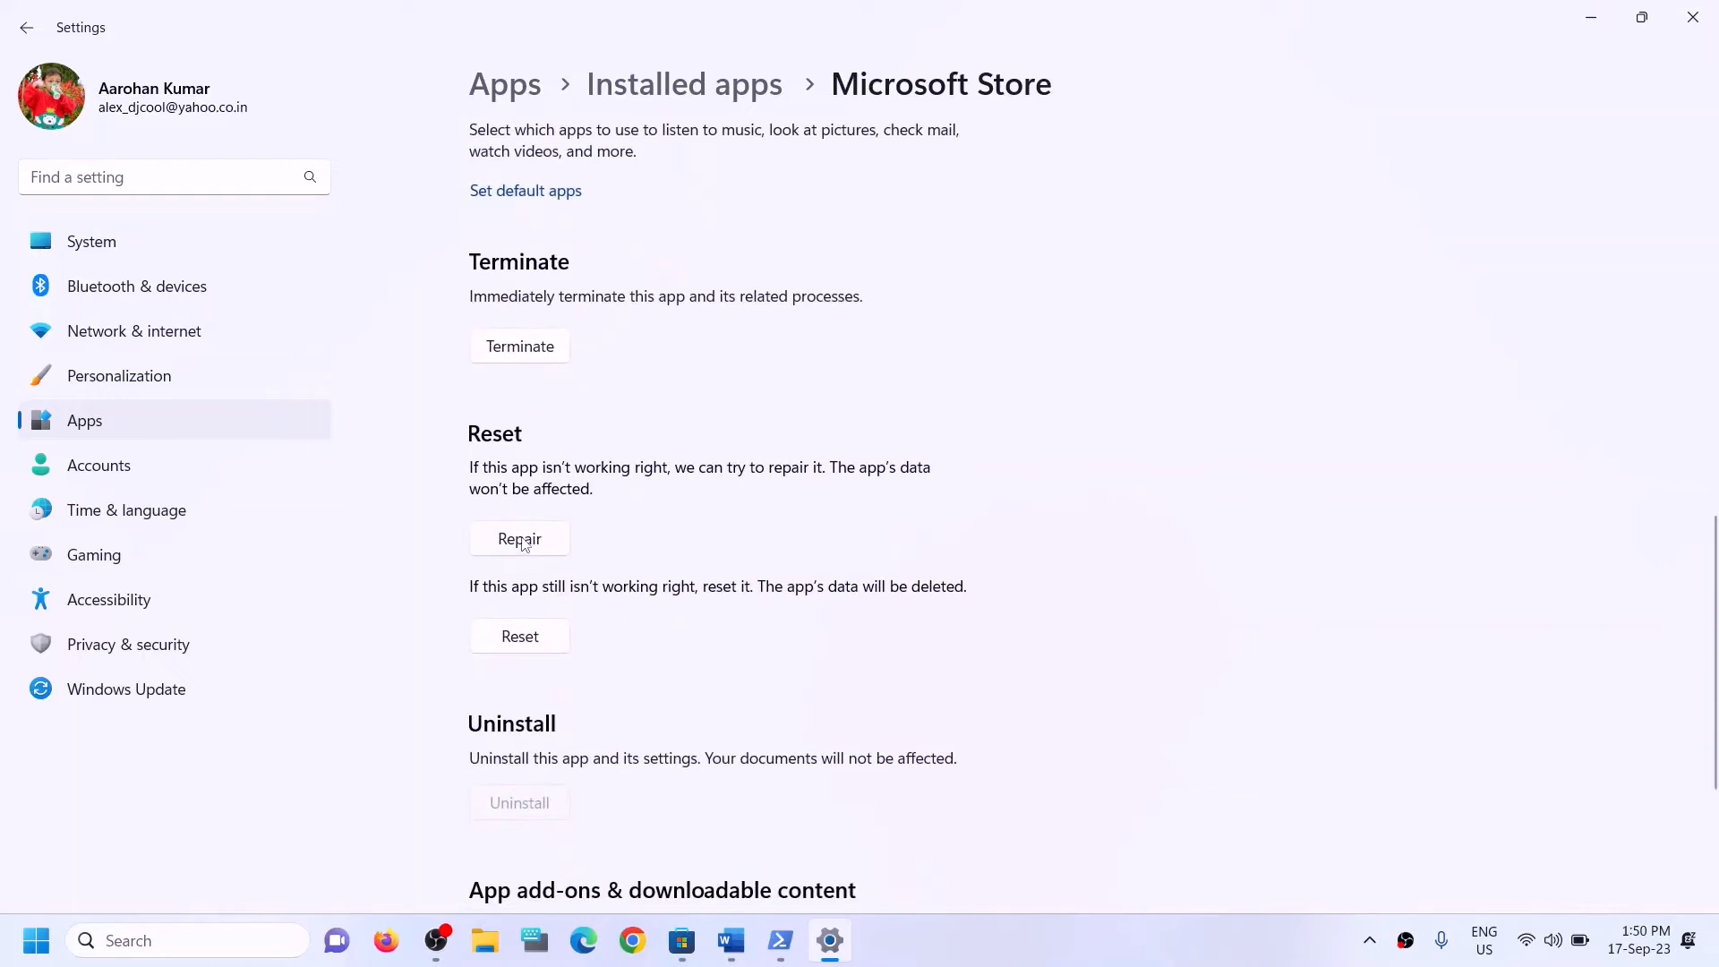
click(522, 540)
click(540, 642)
click(651, 583)
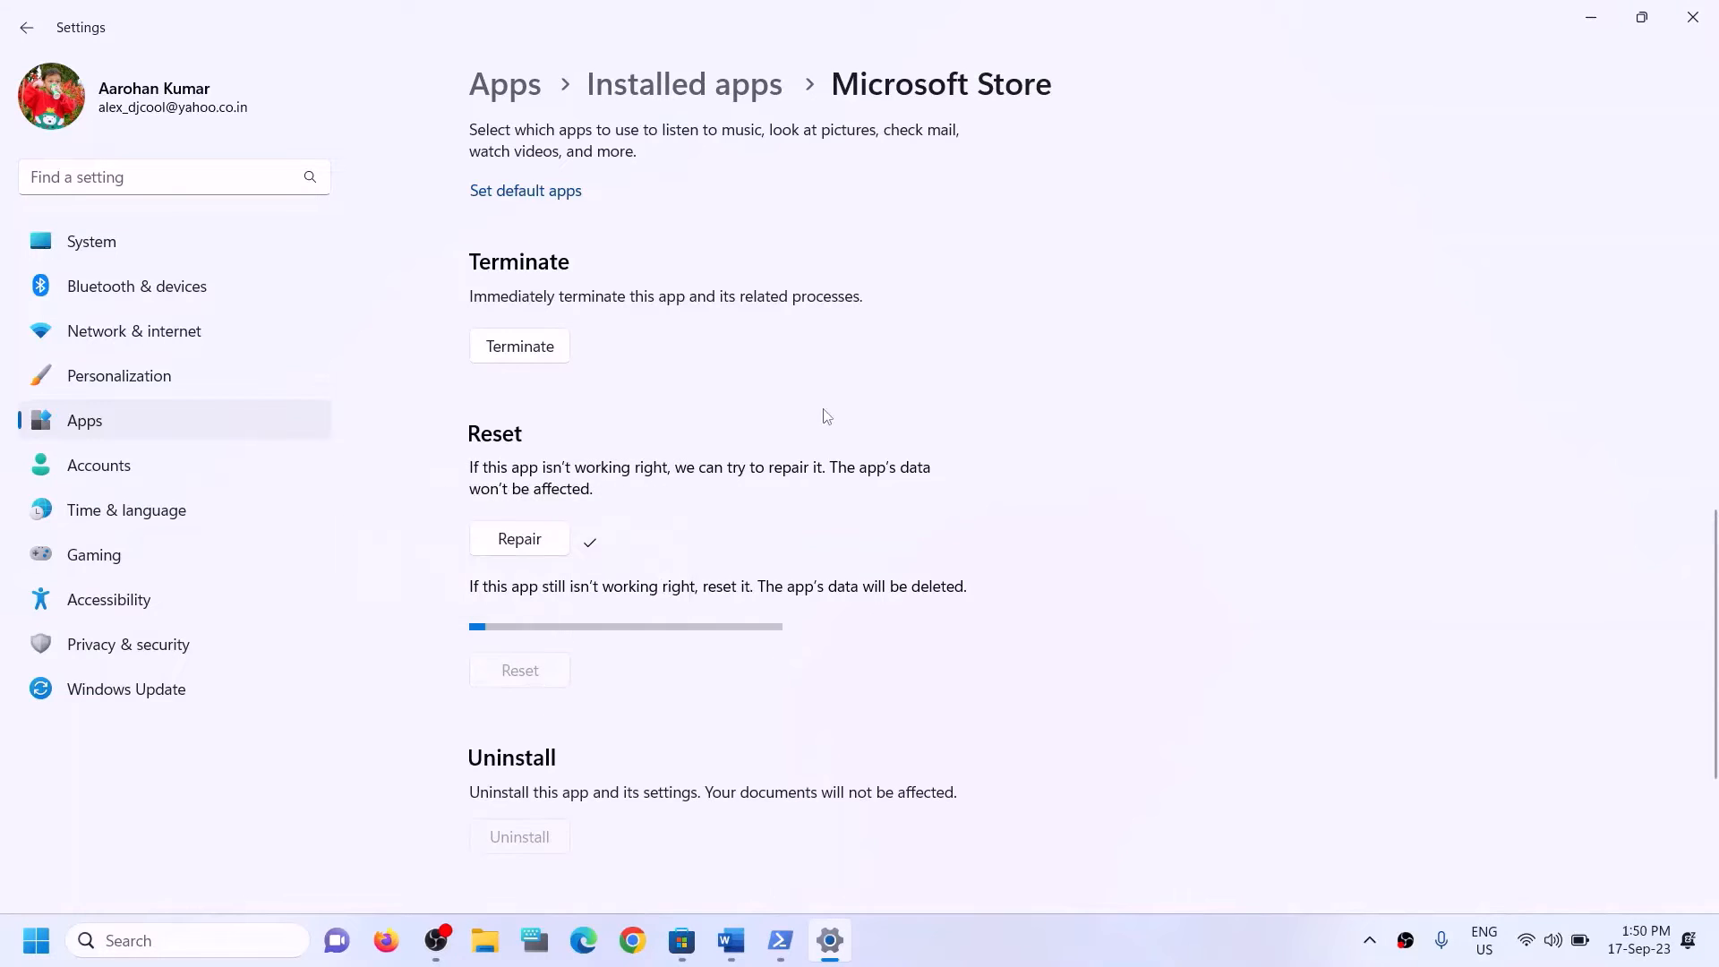
Switch to the Word guide and highlight the Step 6 heading "Update Xbox App/Store from store library".
click(744, 943)
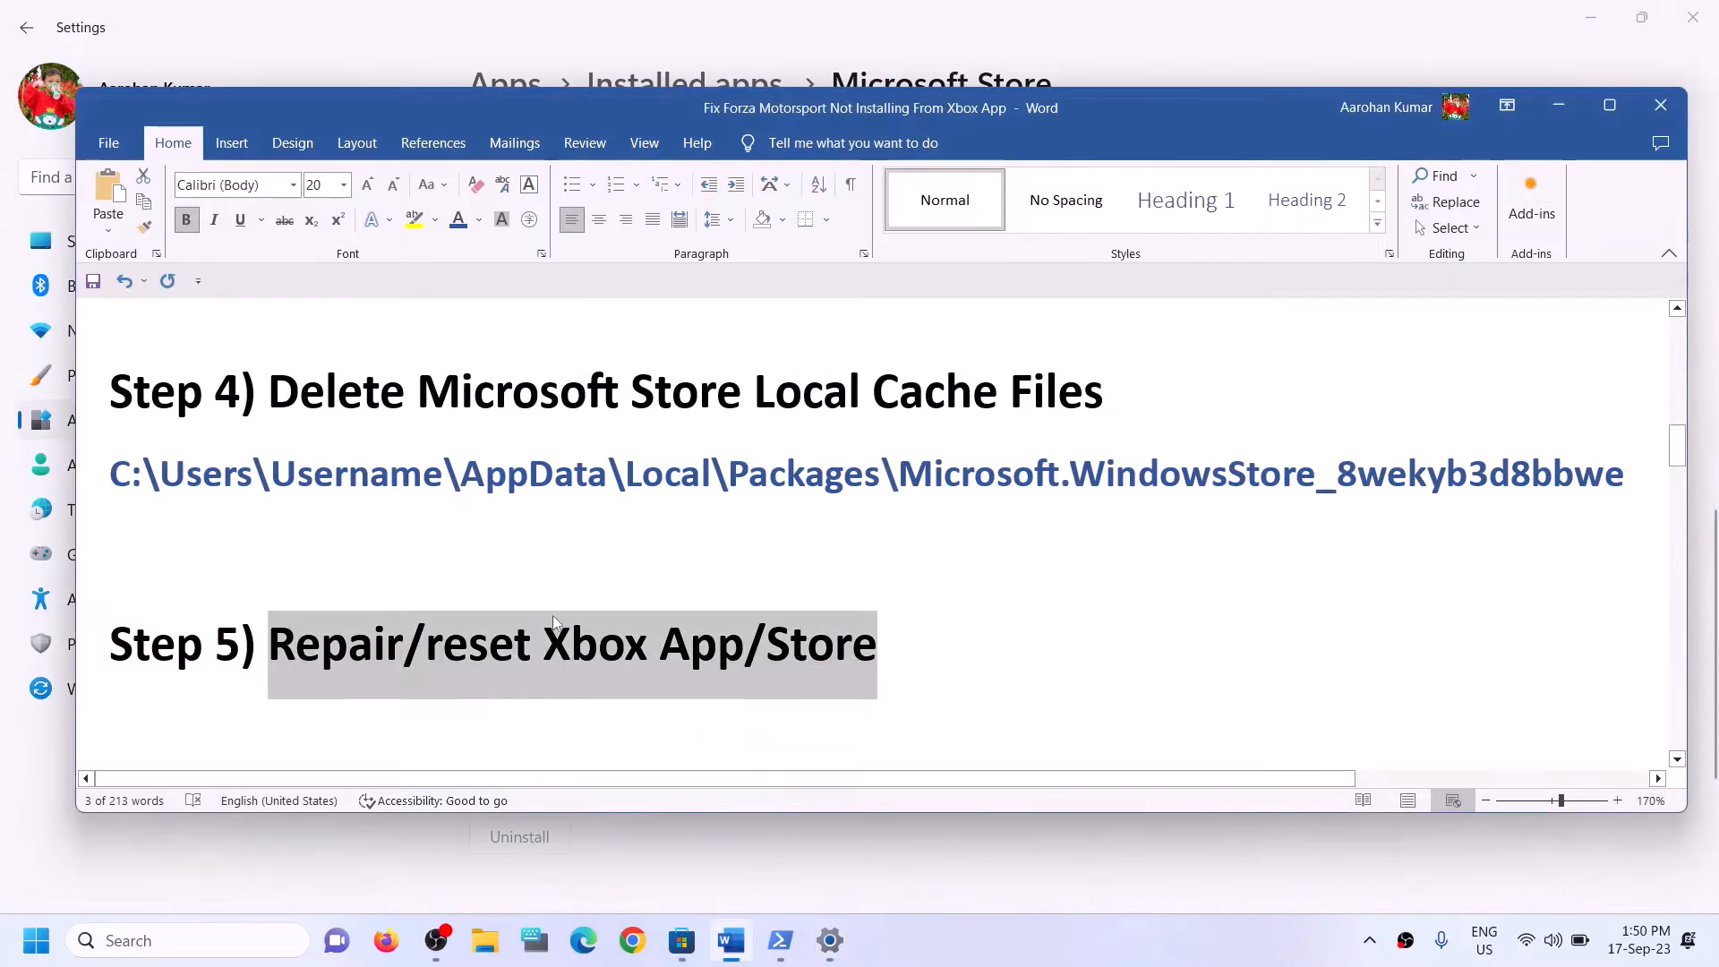
scroll(533, 616, down, 3)
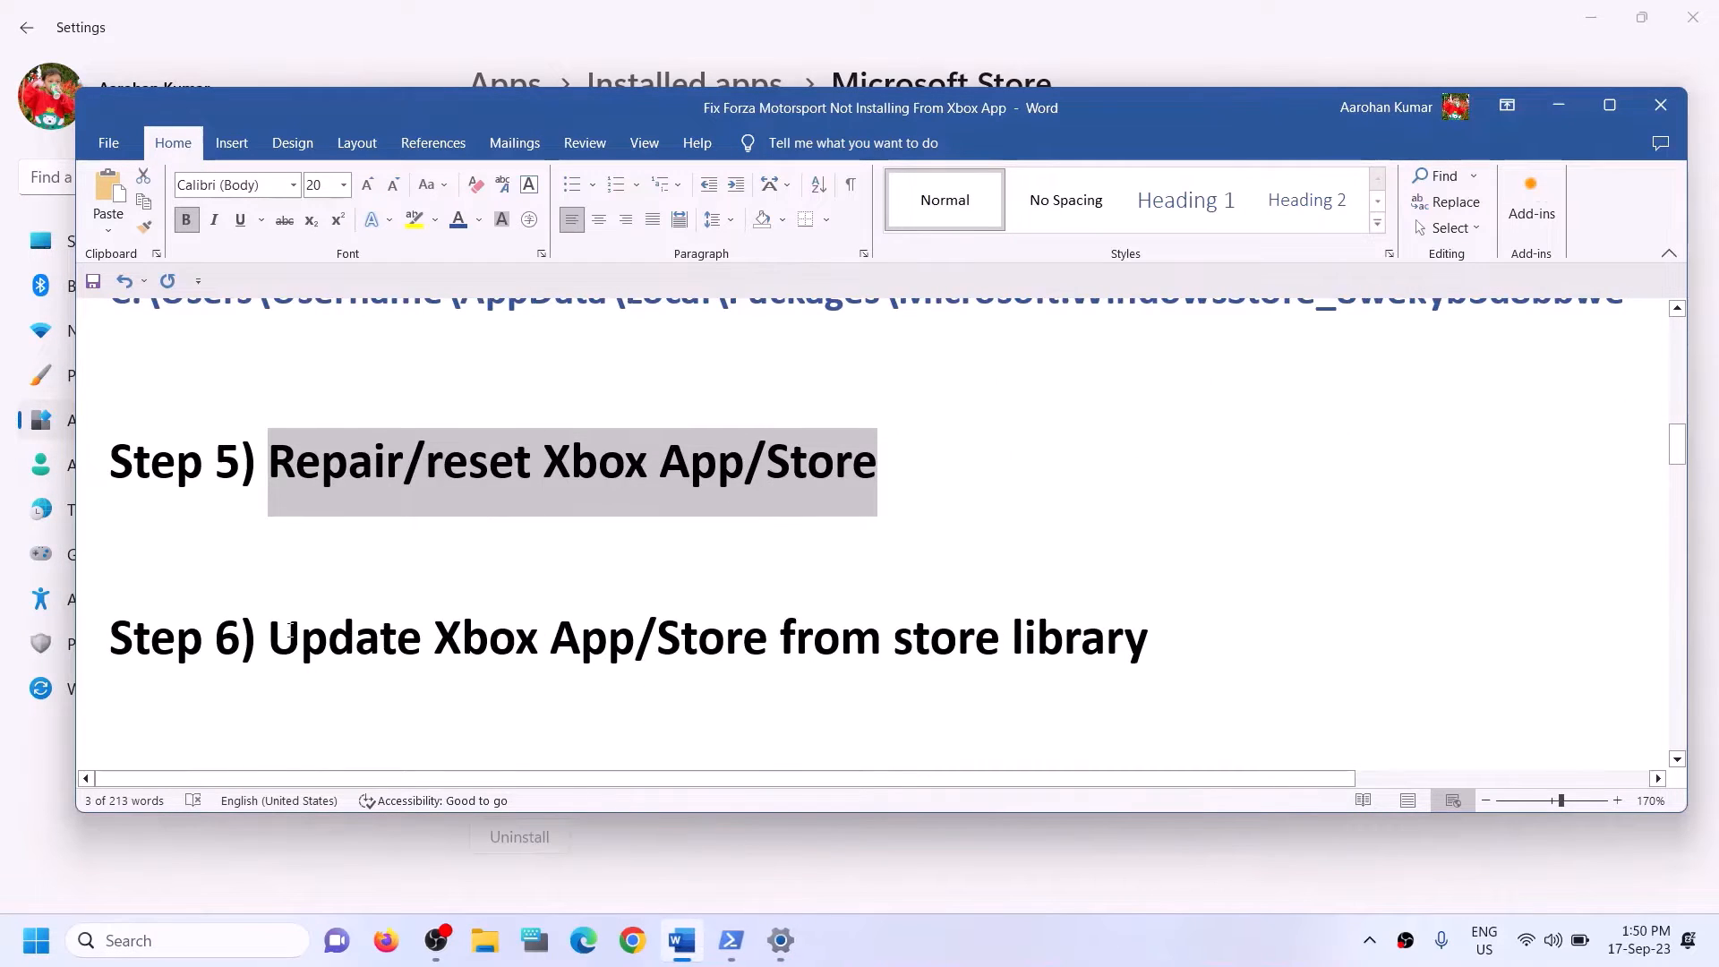
drag(353, 639, 1149, 643)
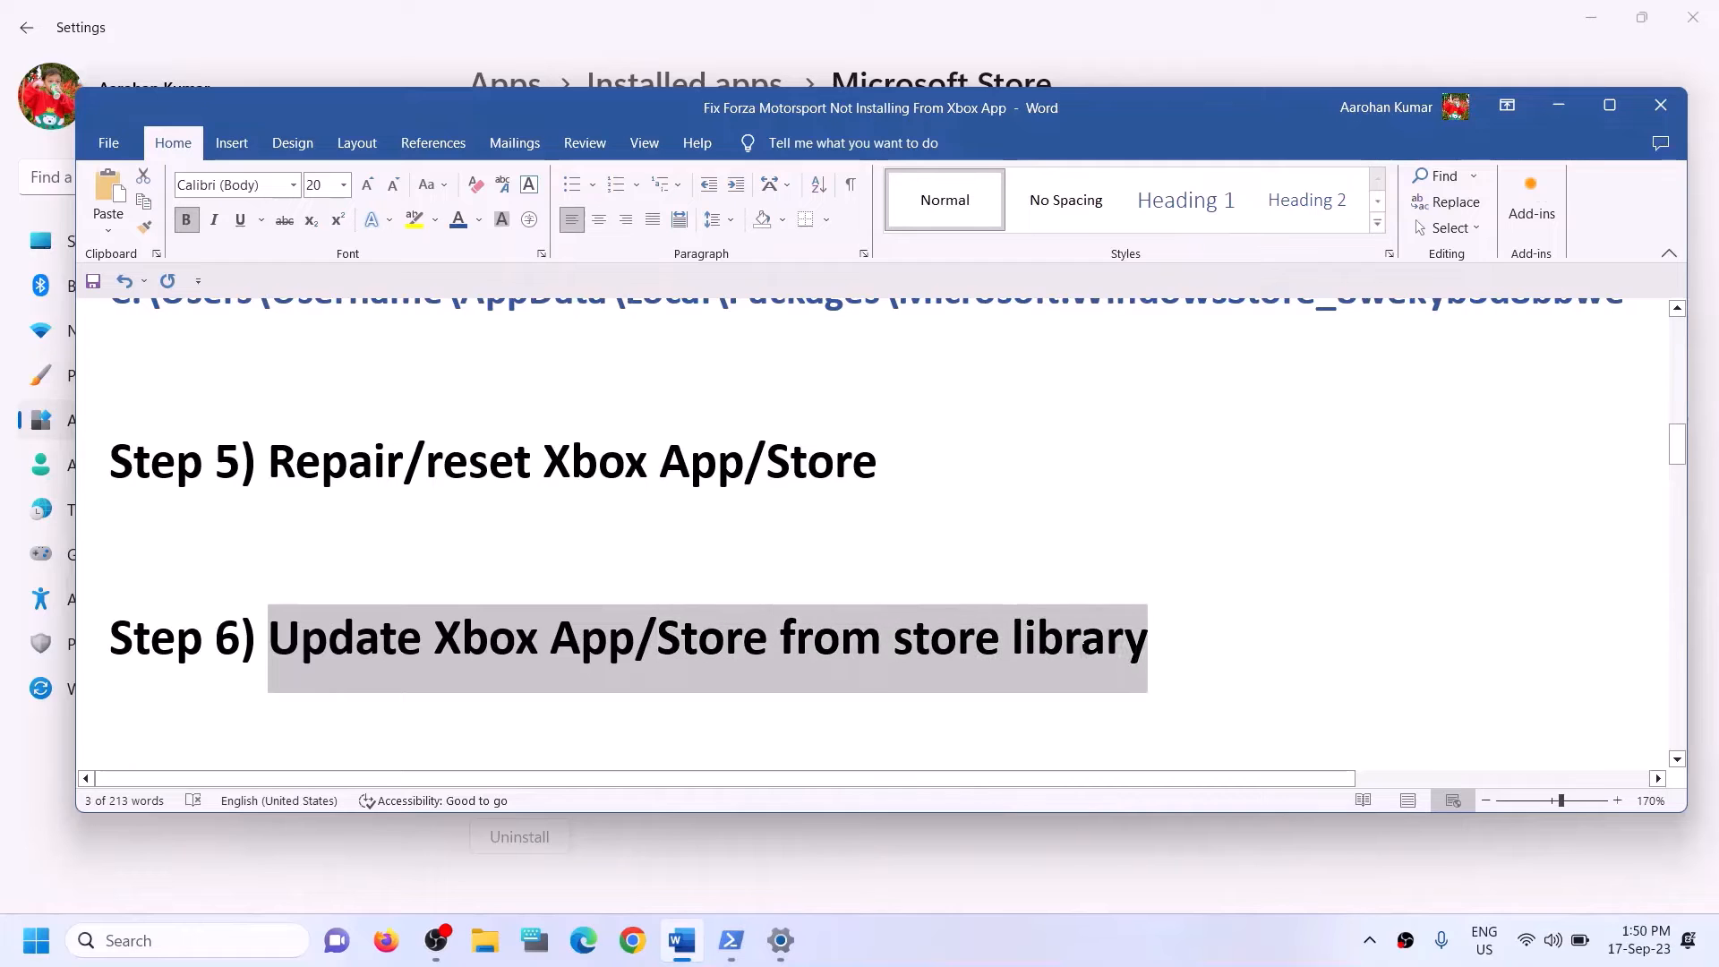
Search Windows for "store" and try to open Microsoft Store in a maximized window.
click(215, 931)
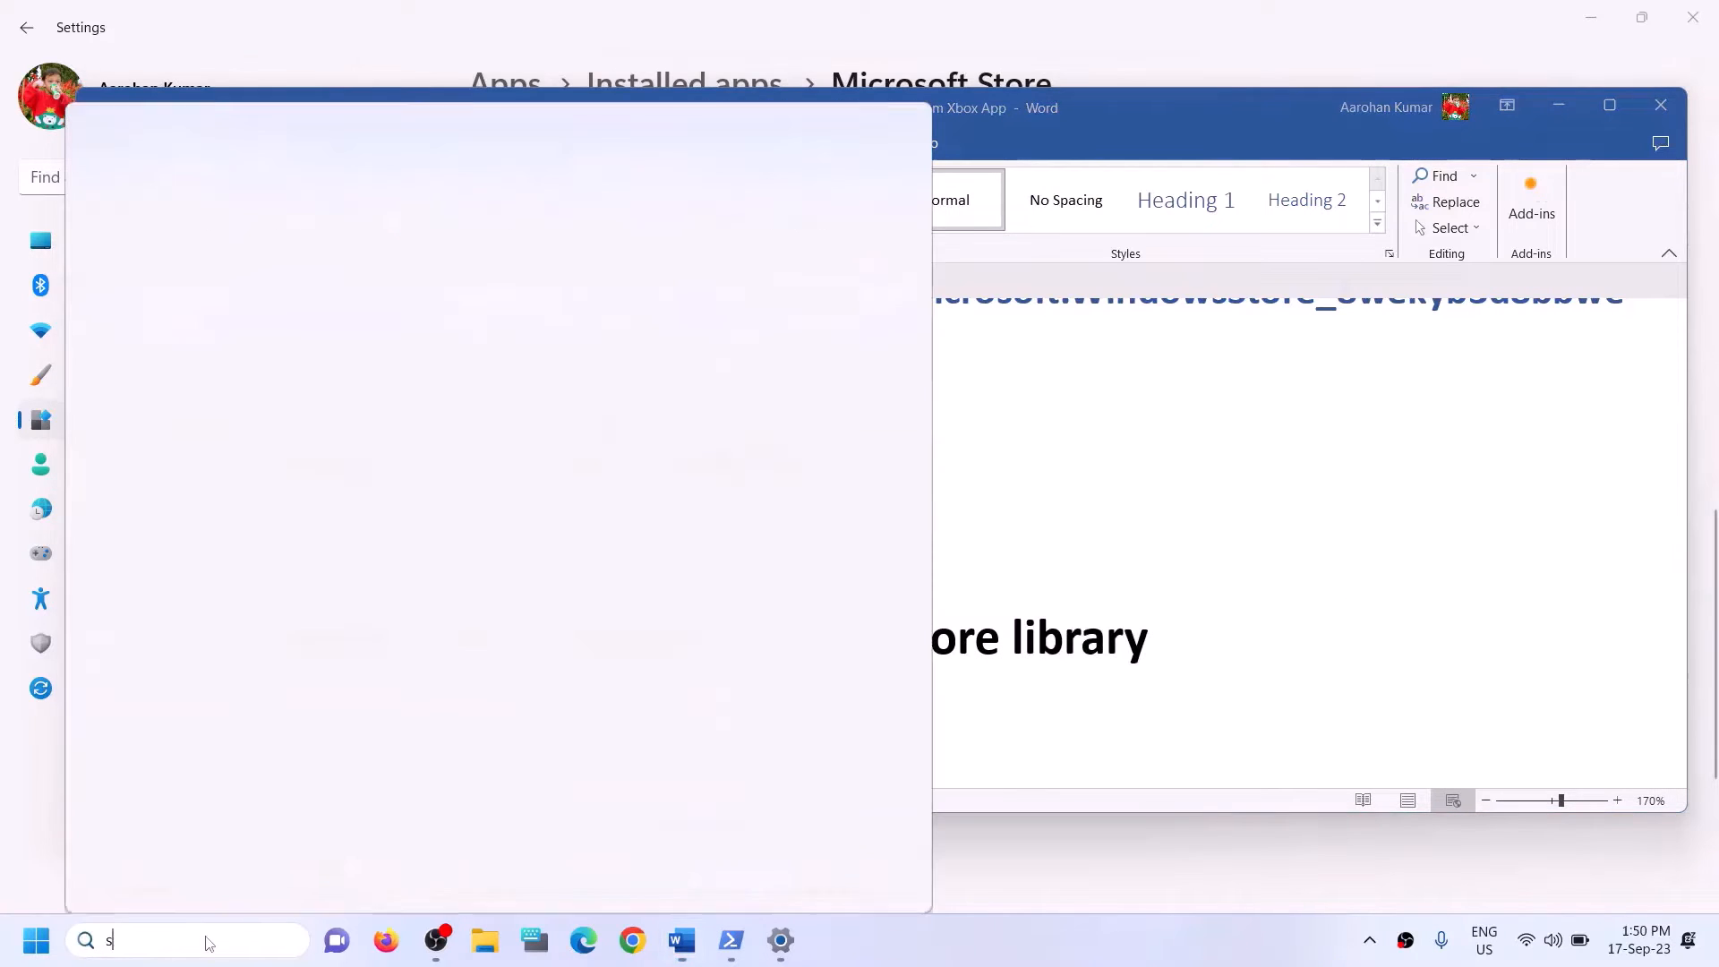
text(store)
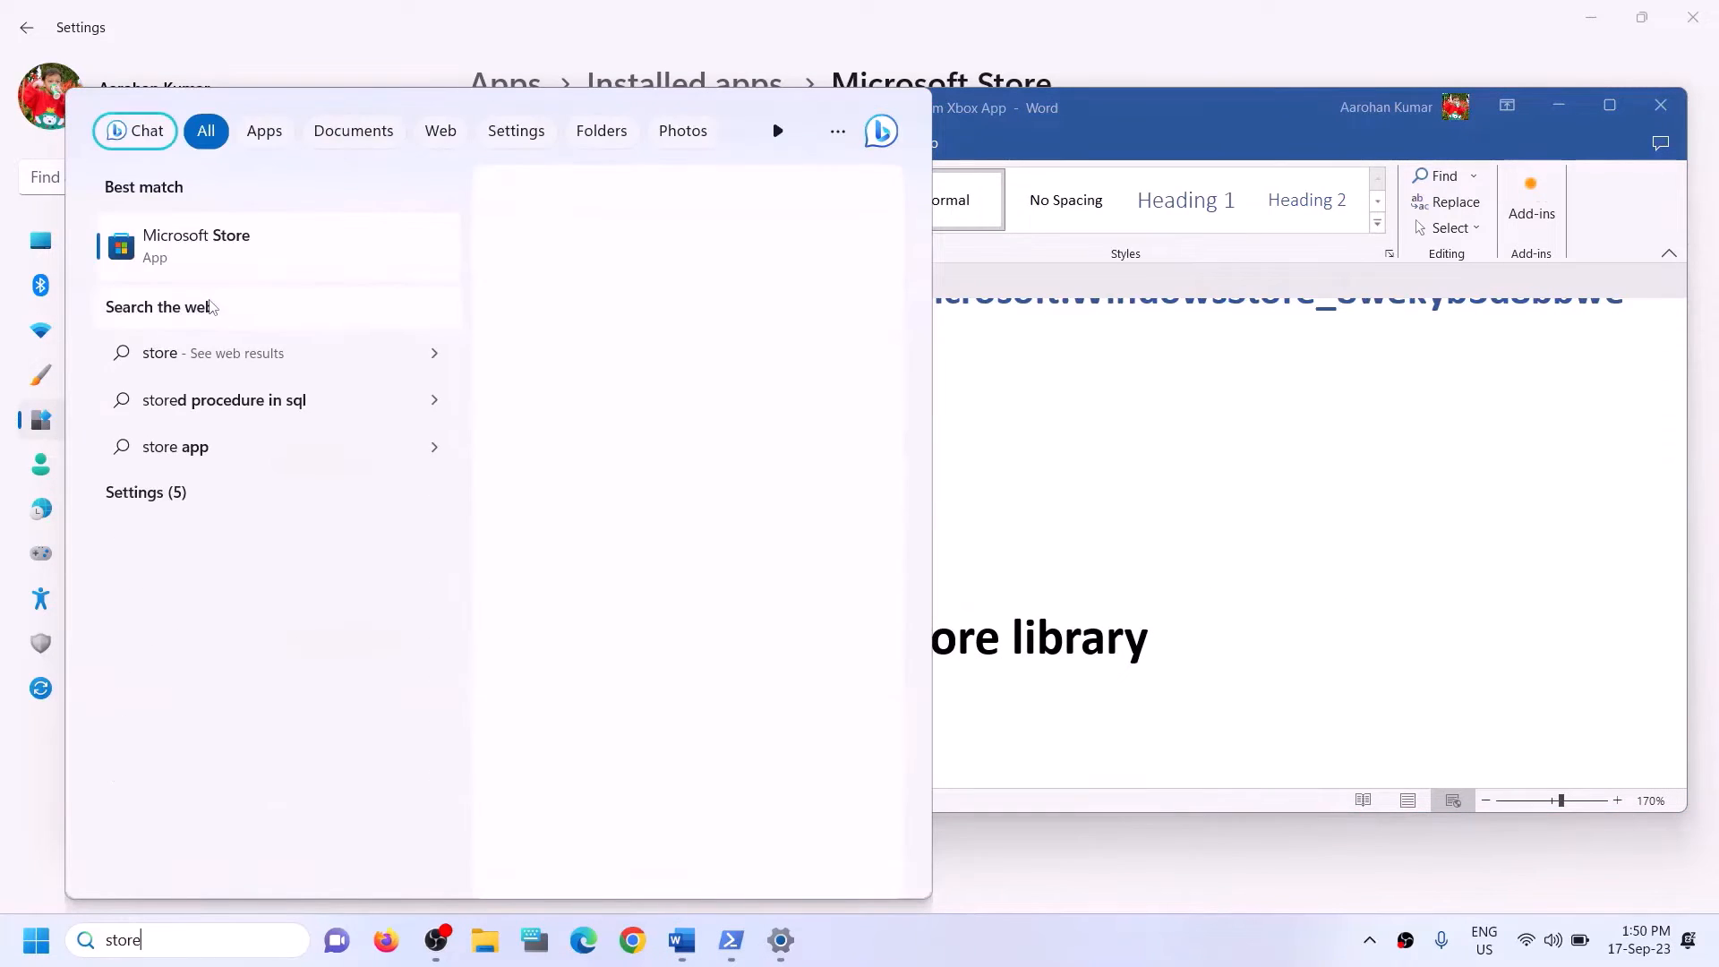
click(208, 305)
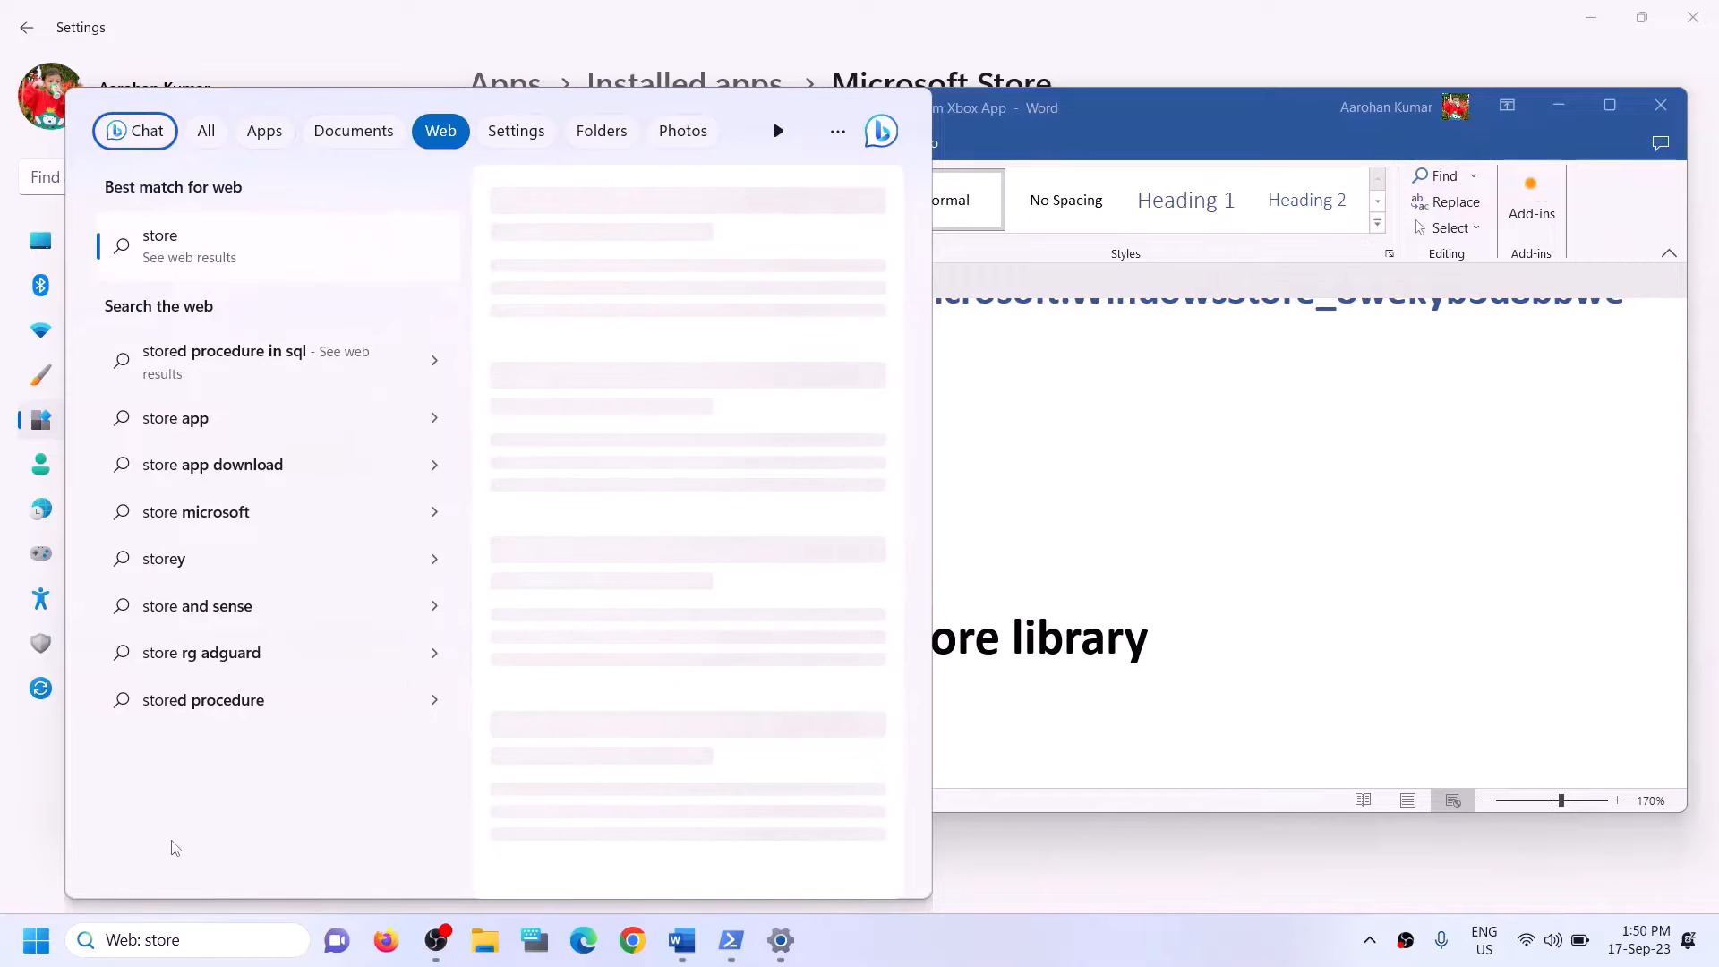
click(188, 940)
text(store)
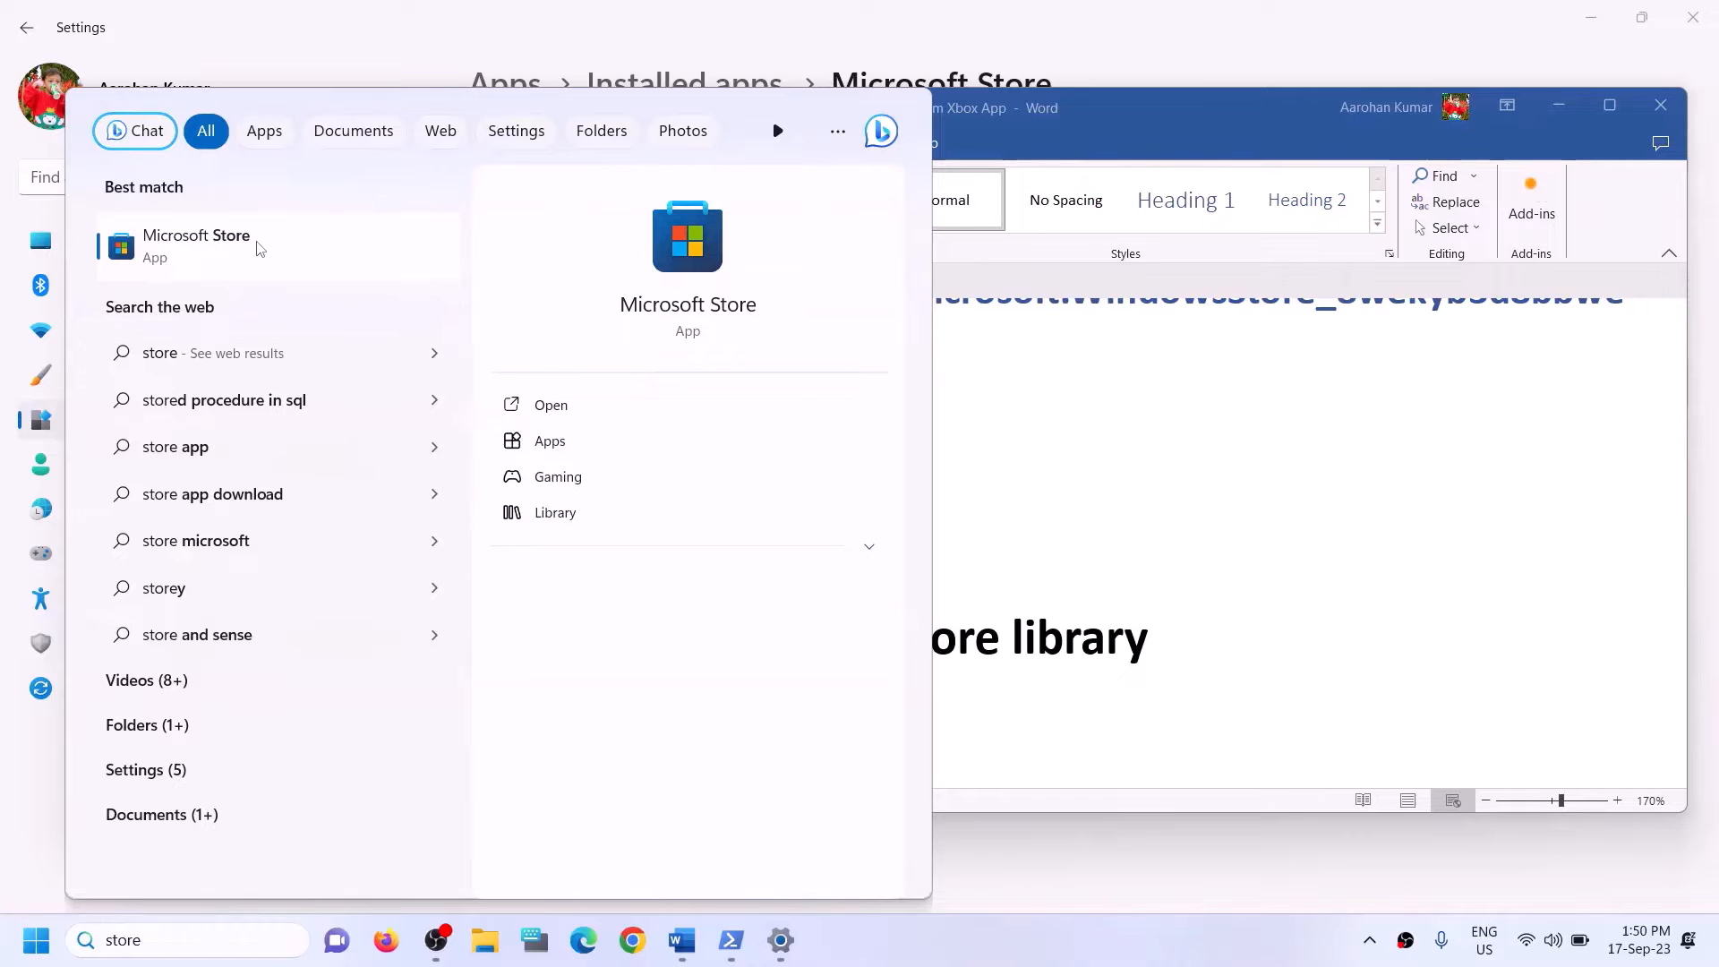
click(660, 273)
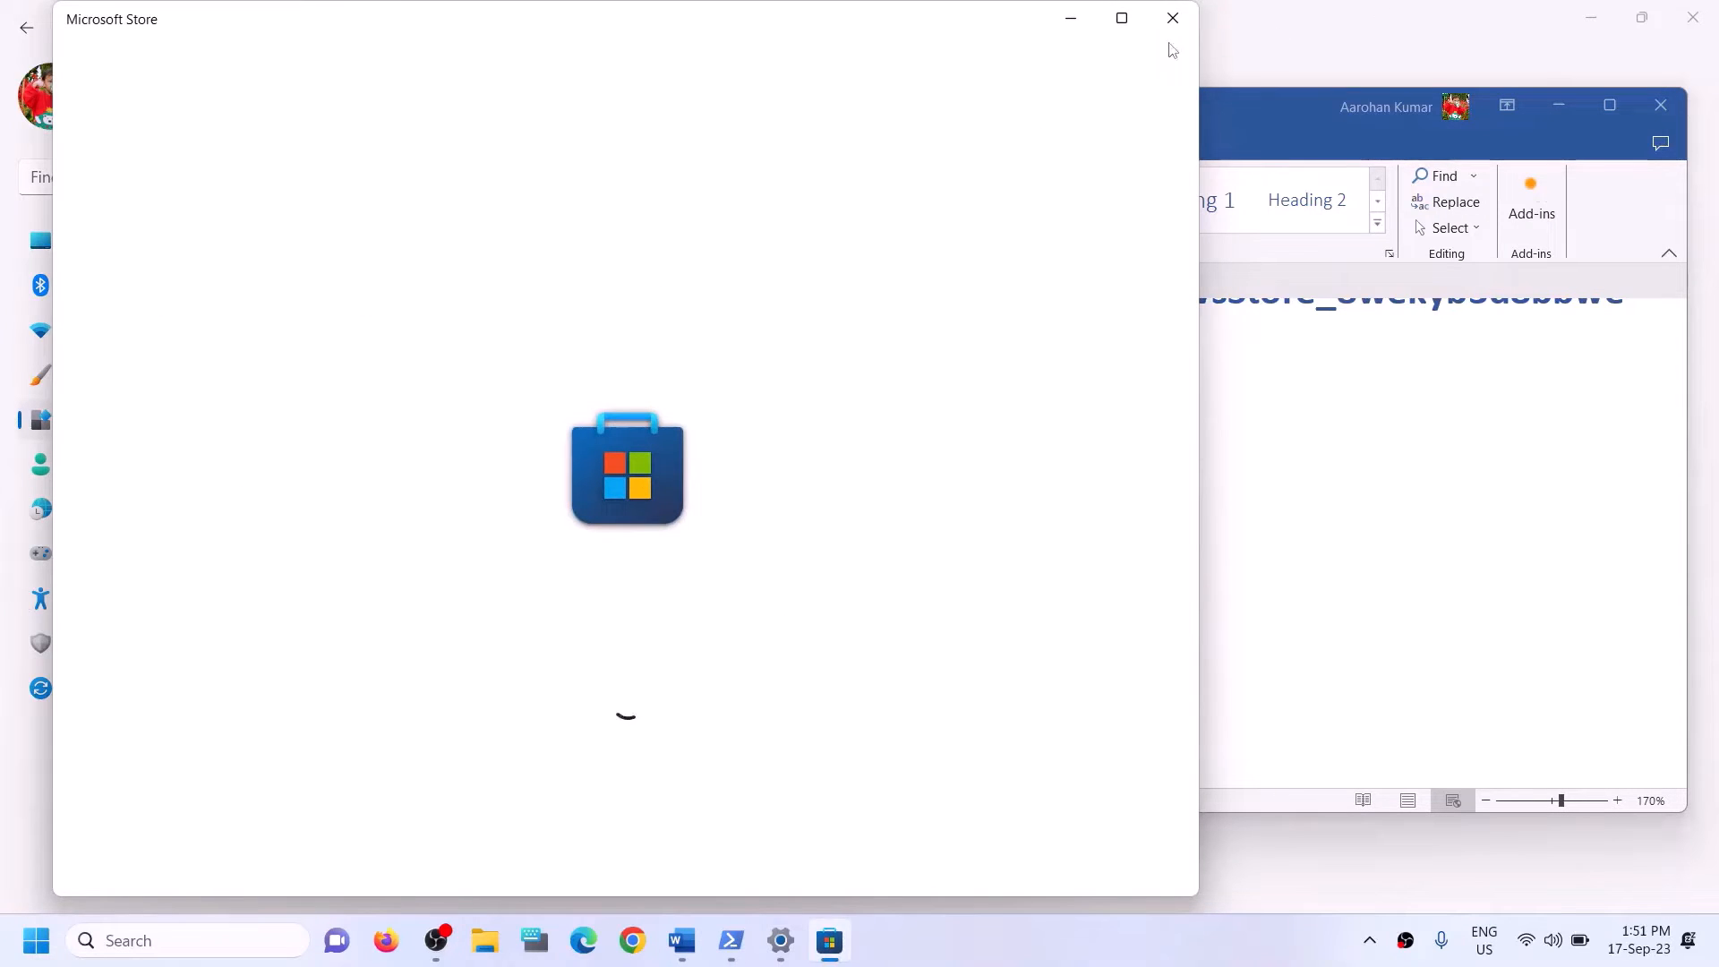
click(1121, 18)
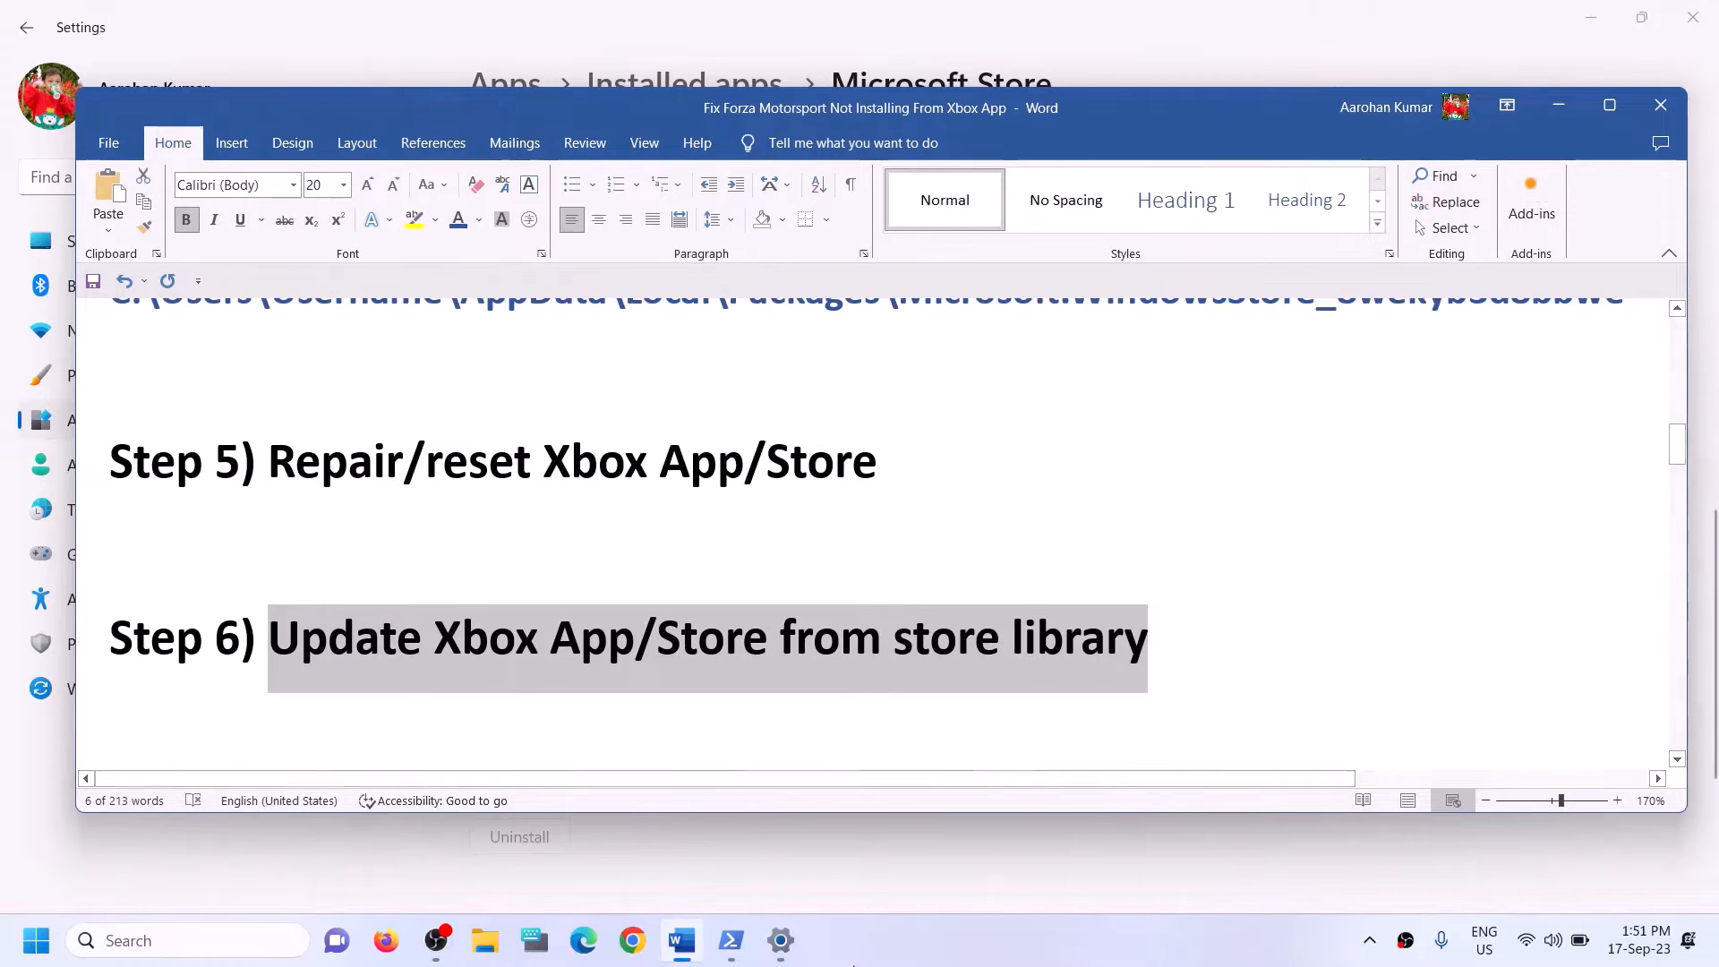
Launch Microsoft Store from a Windows search, view the updates and downloads in its Library, and close the Store.
click(140, 947)
text(st)
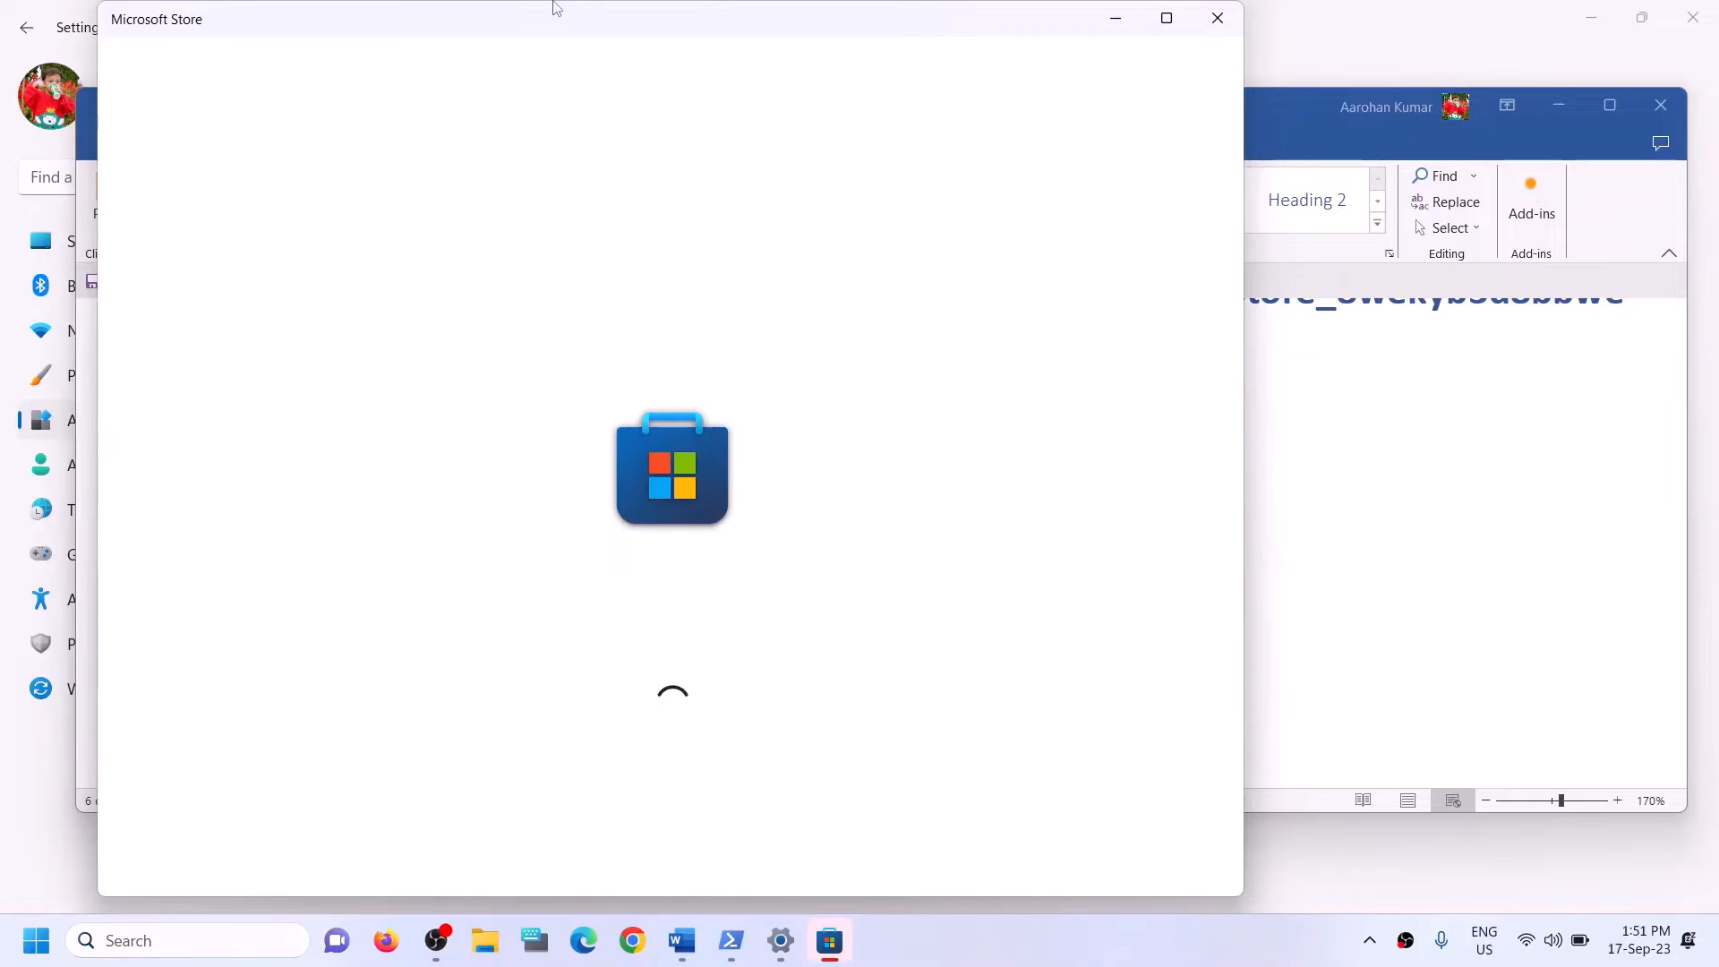
click(1166, 18)
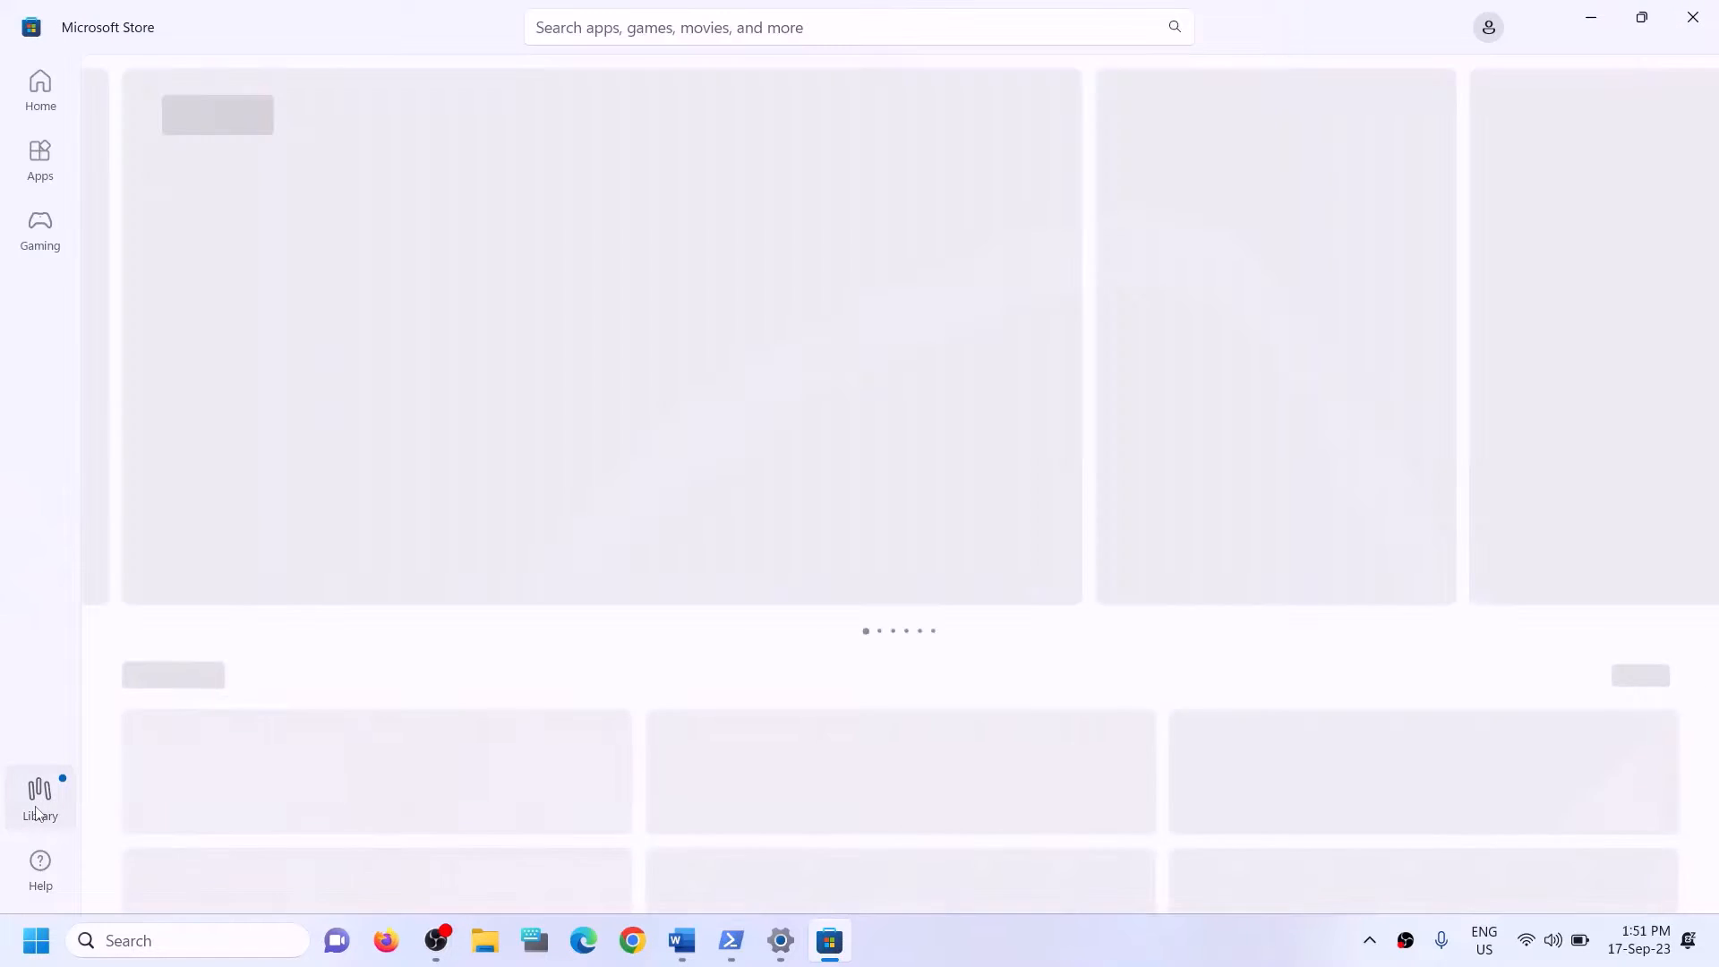
click(36, 811)
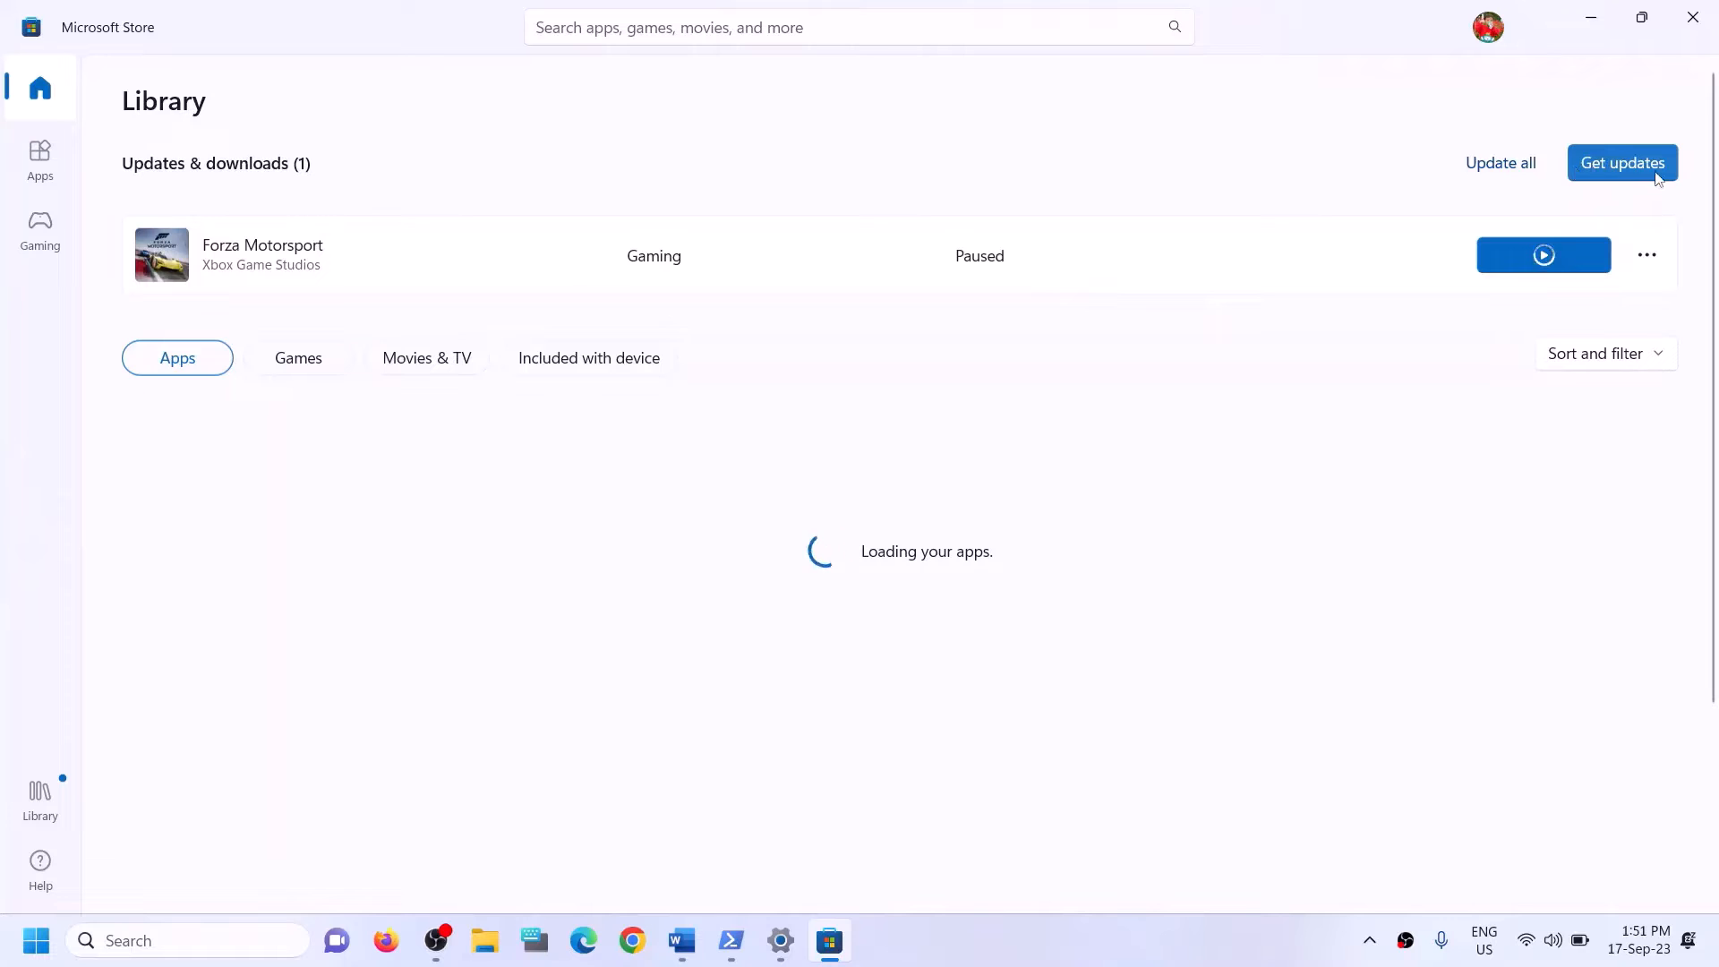
click(1691, 23)
Copy the Xbox Identity Provider link from Step 7 of the Word guide and load it in Chrome.
scroll(579, 607, down, 5)
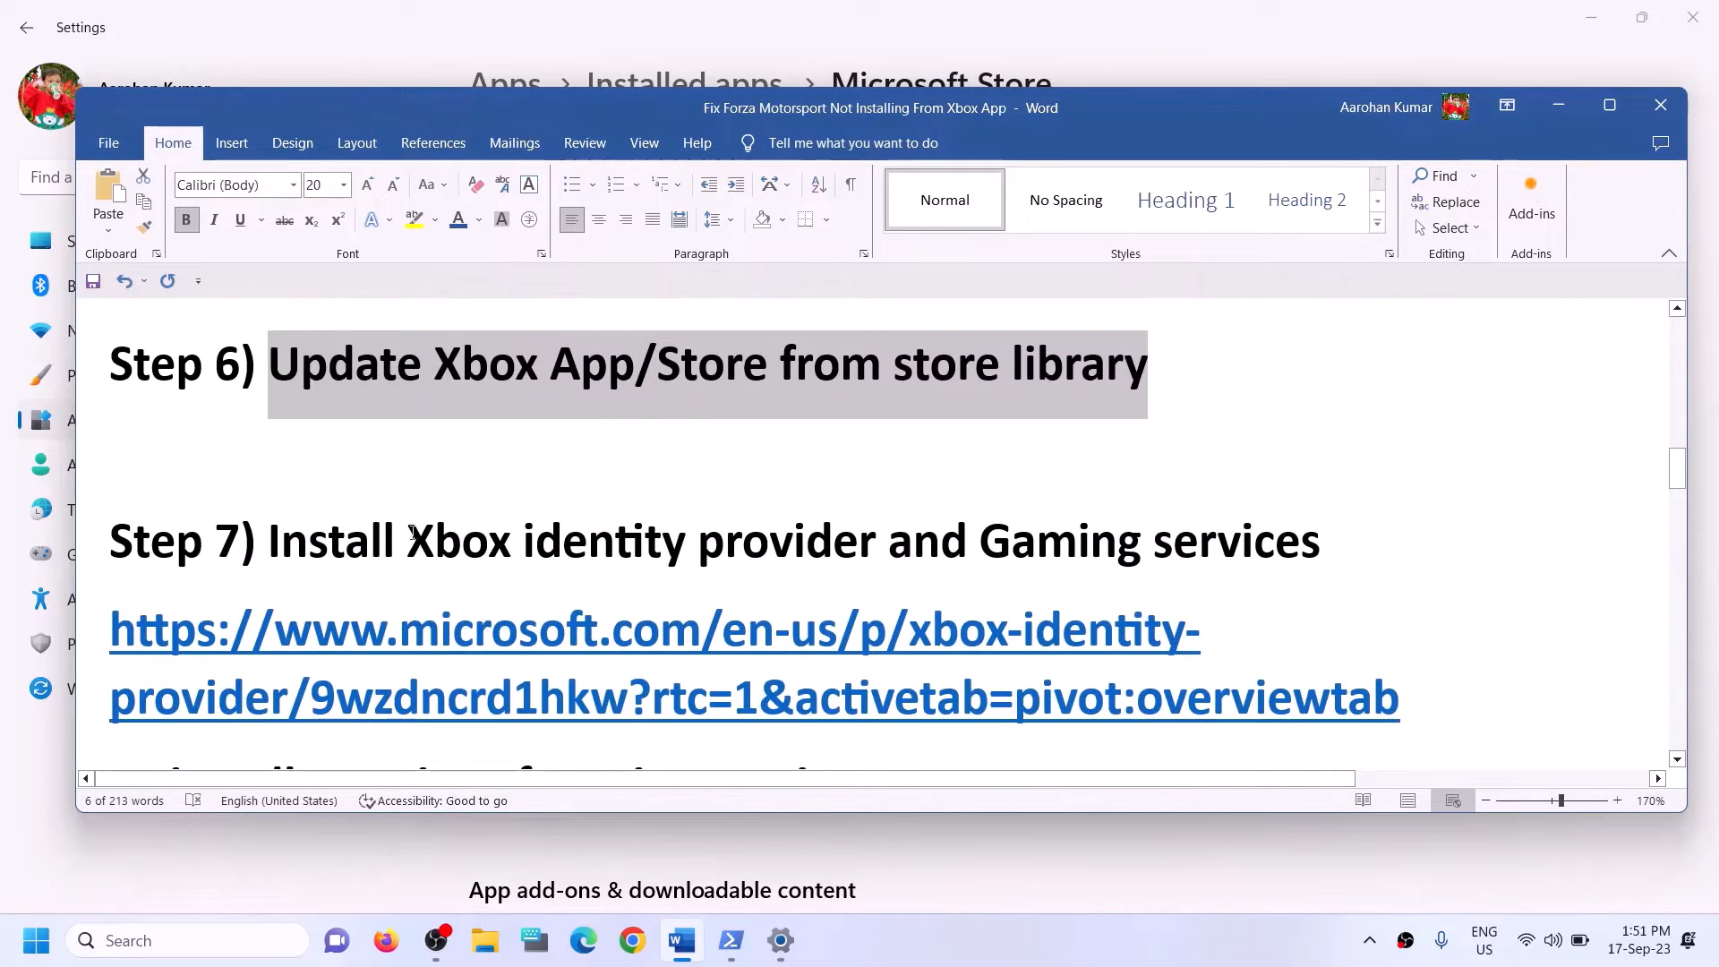
drag(403, 532, 1321, 538)
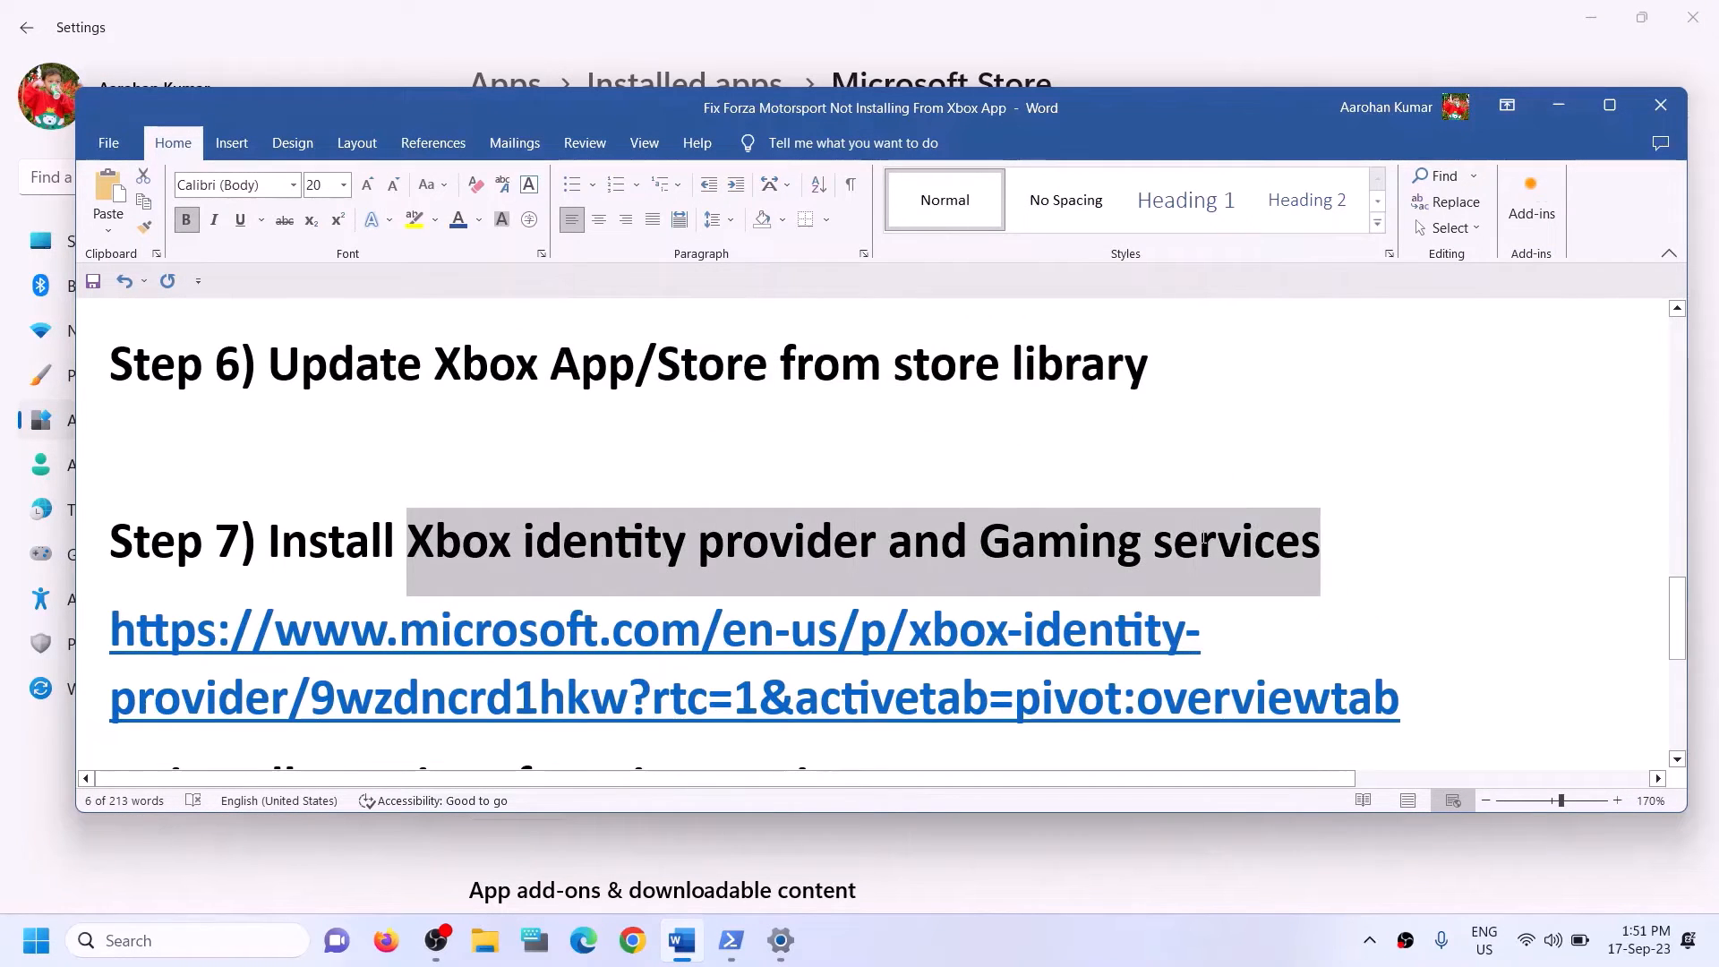
scroll(538, 543, down, 2)
triple_click(1435, 612)
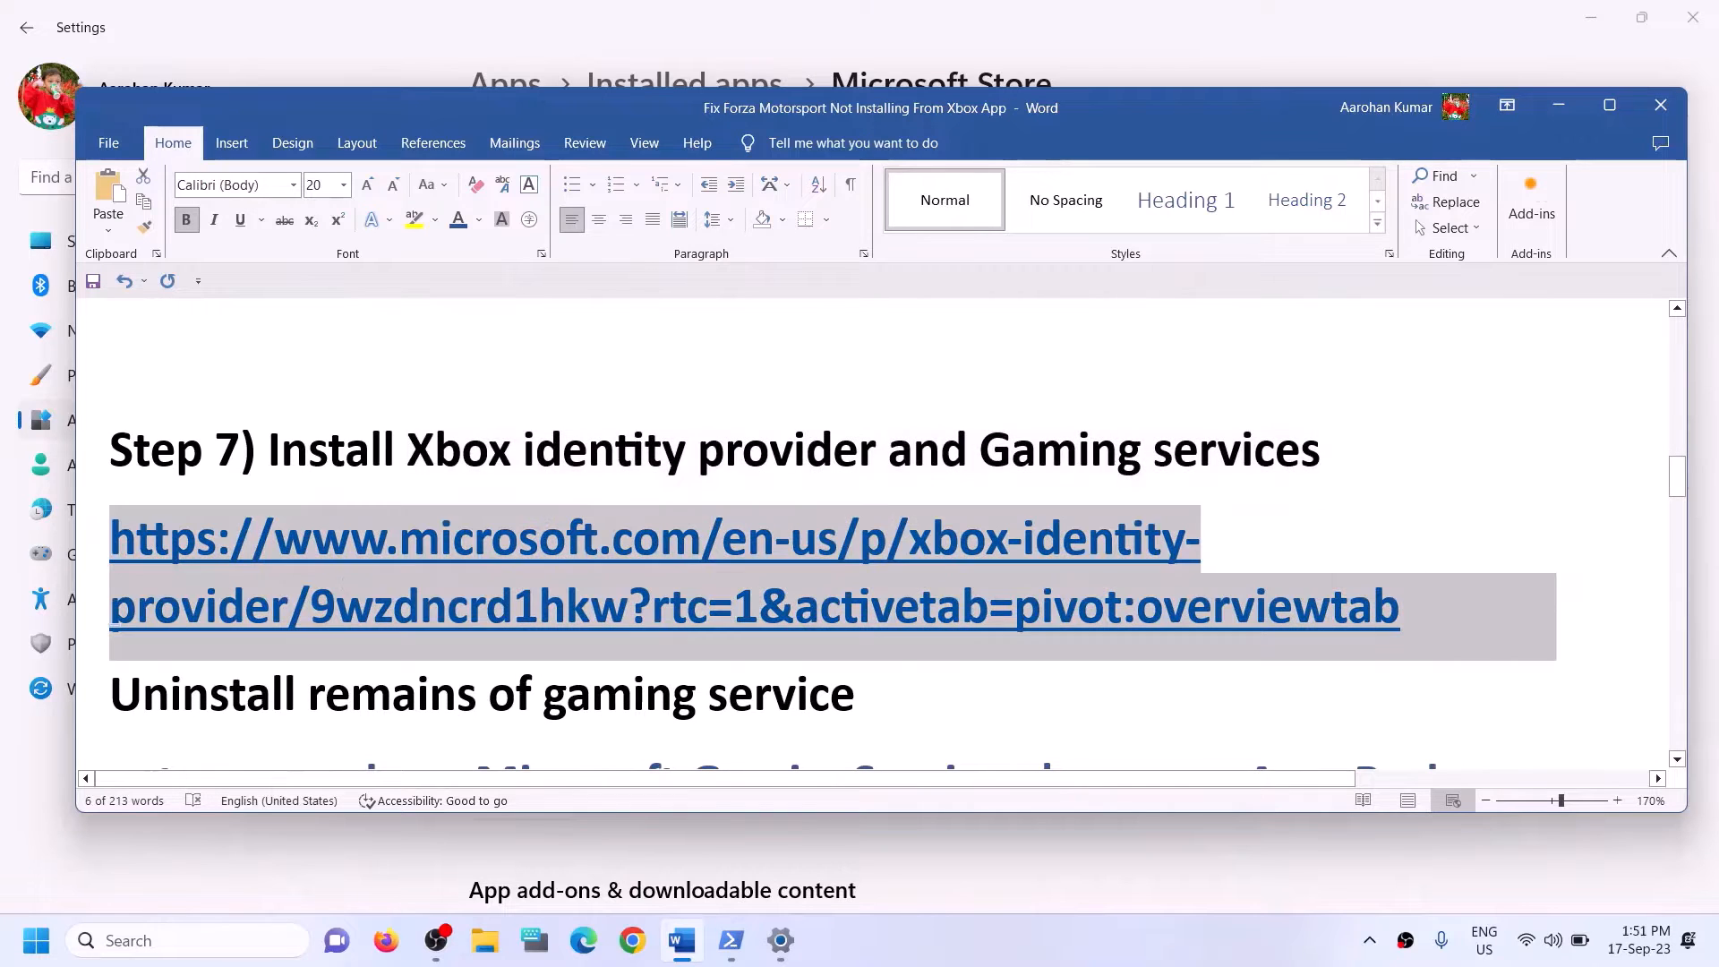
click(633, 956)
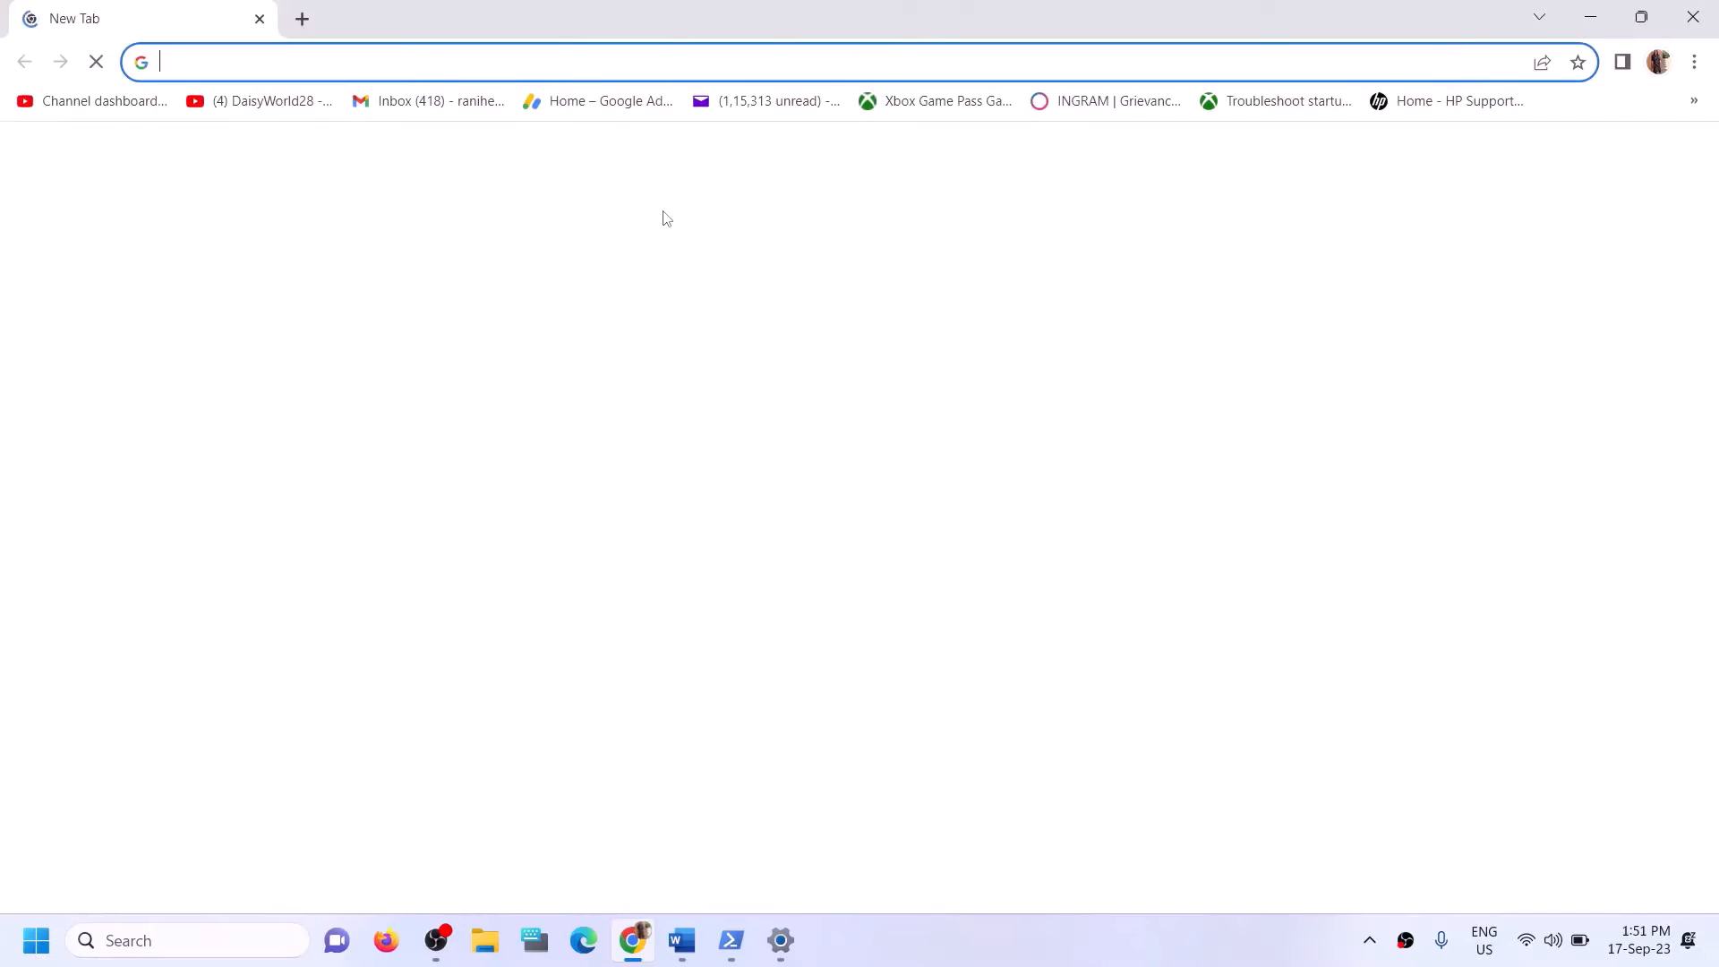
text(https://www.microsoft.com/en-us/p/xbox-identity-provider/9wzdncrd1hkw?rtc=1&activetab=pivot:overviewtab)
key(Return)
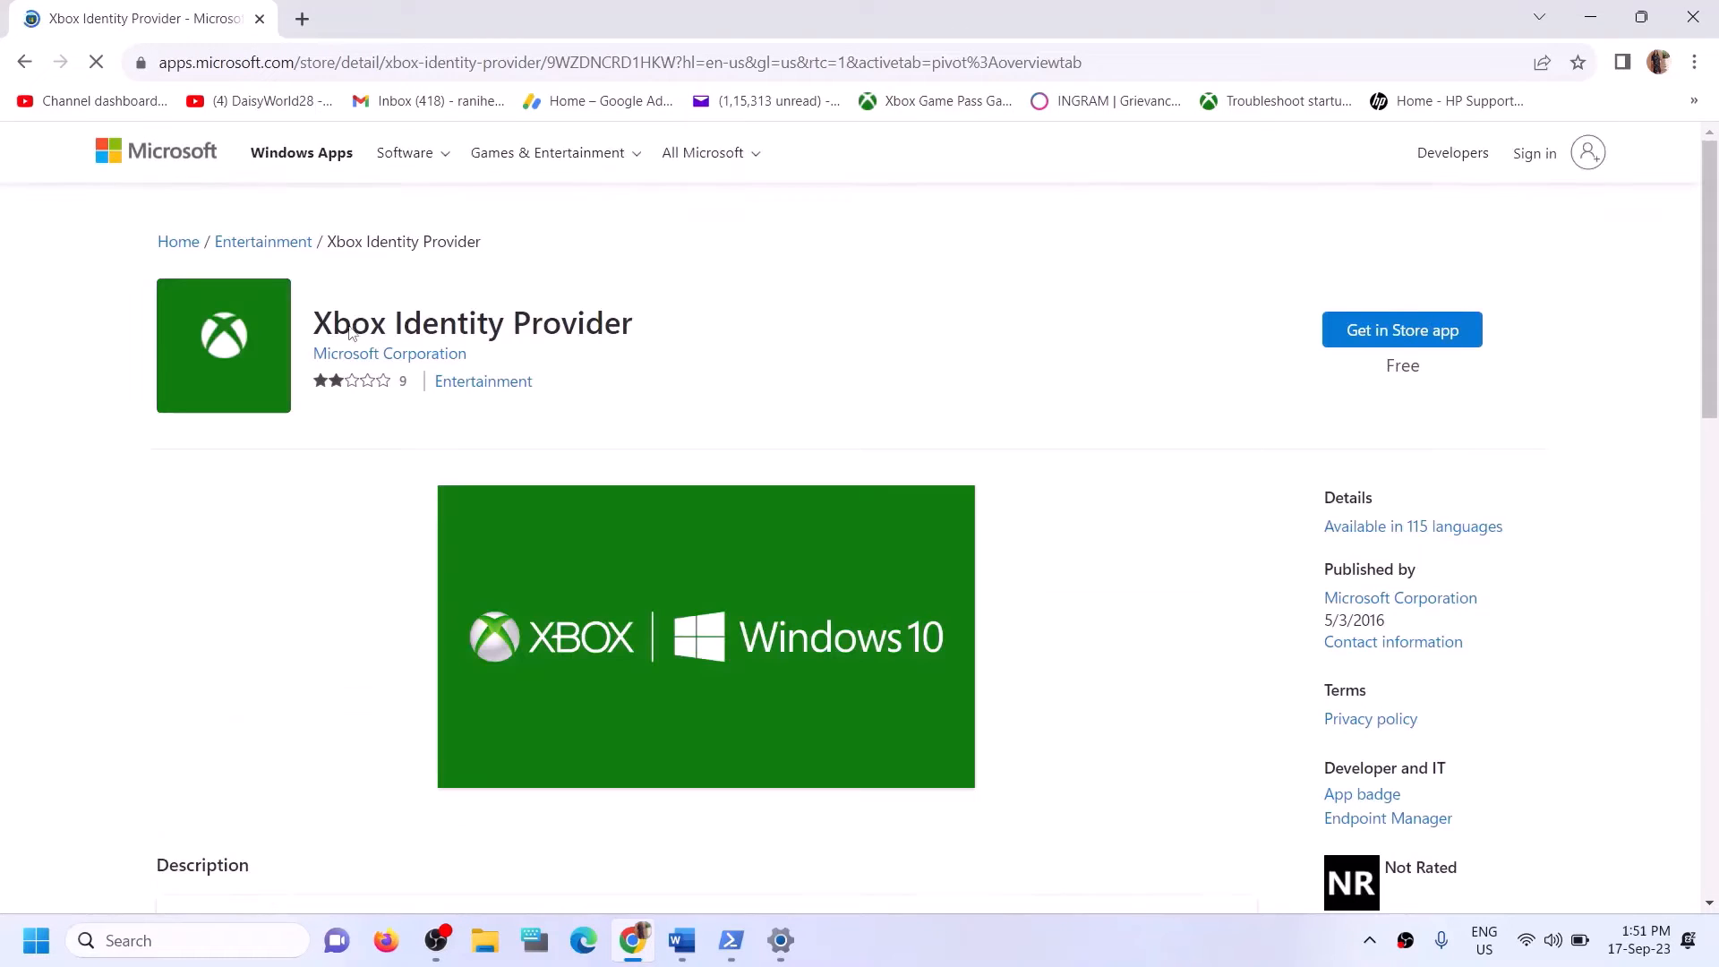
Open the Xbox Identity Provider listing in the Microsoft Store app from its web page, then close the Store window.
drag(351, 324, 553, 347)
click(1383, 337)
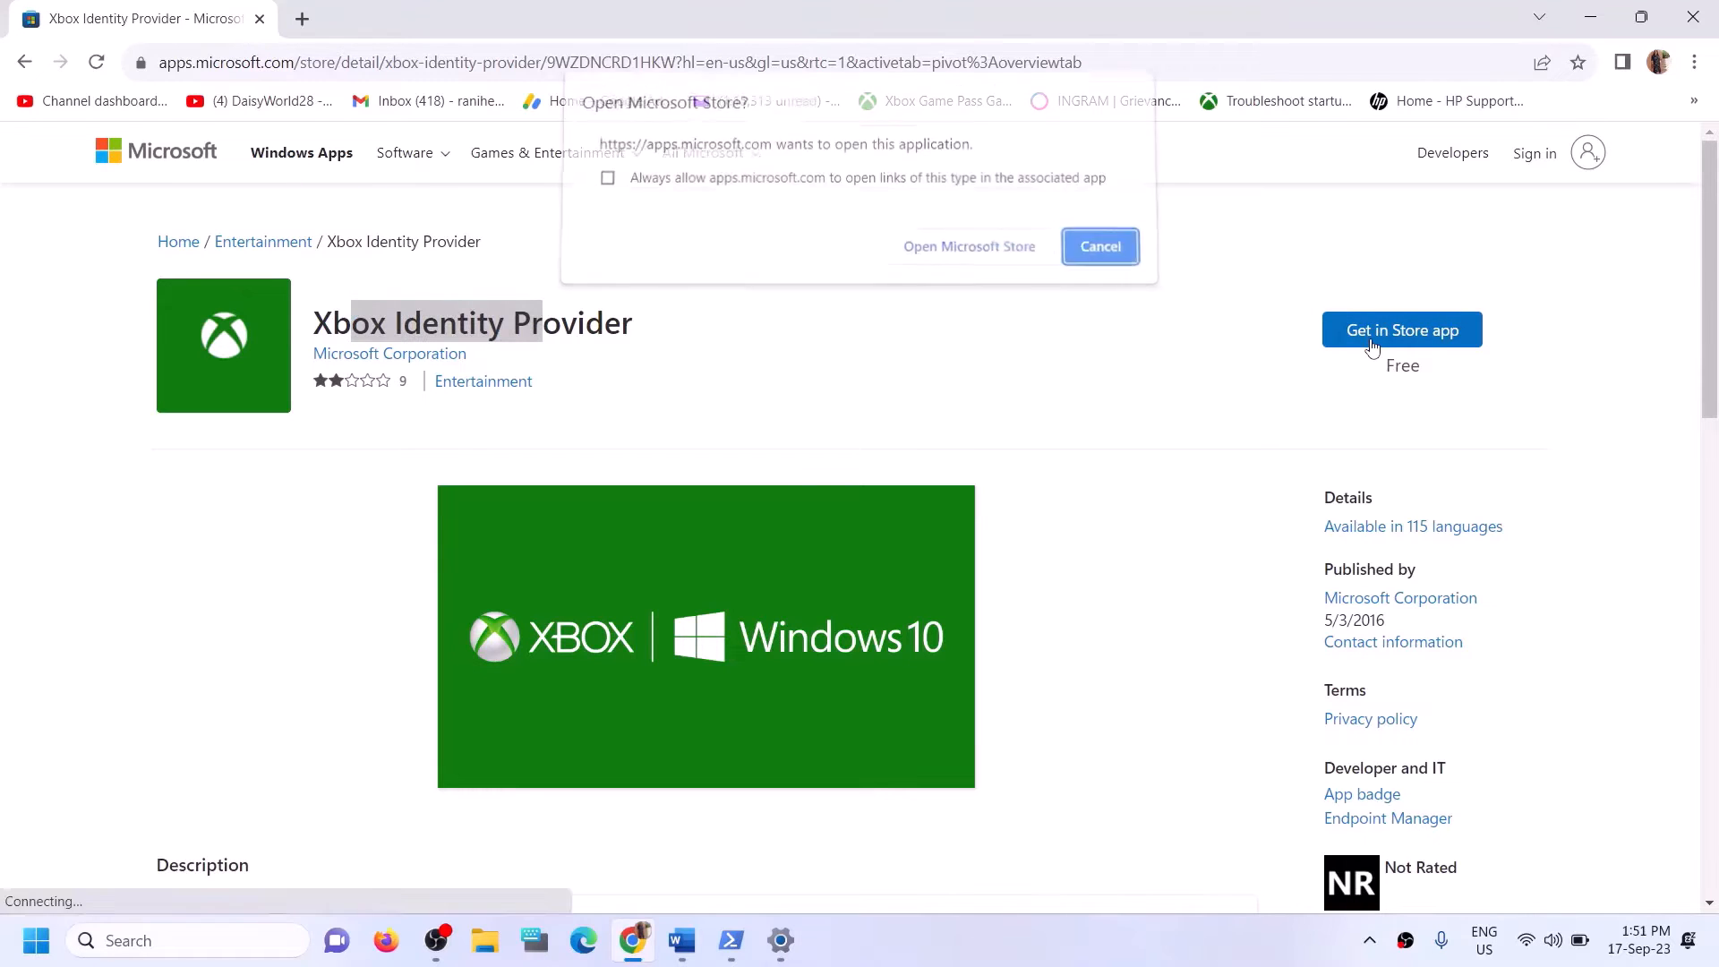
click(937, 260)
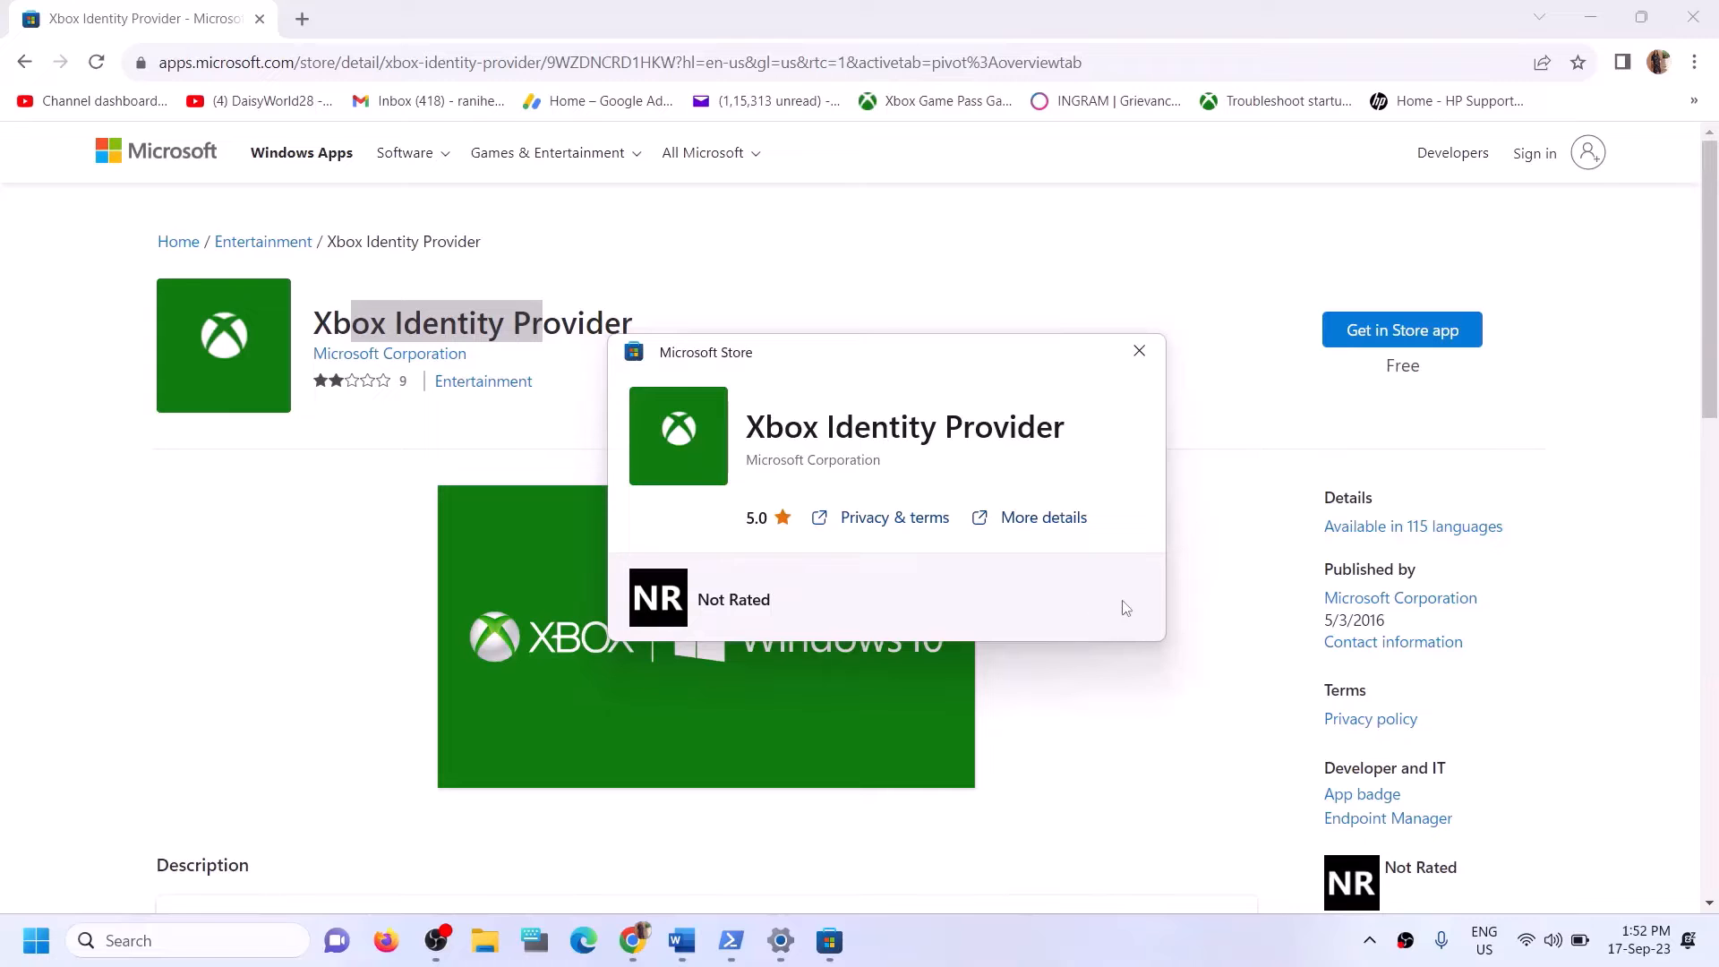
click(1140, 352)
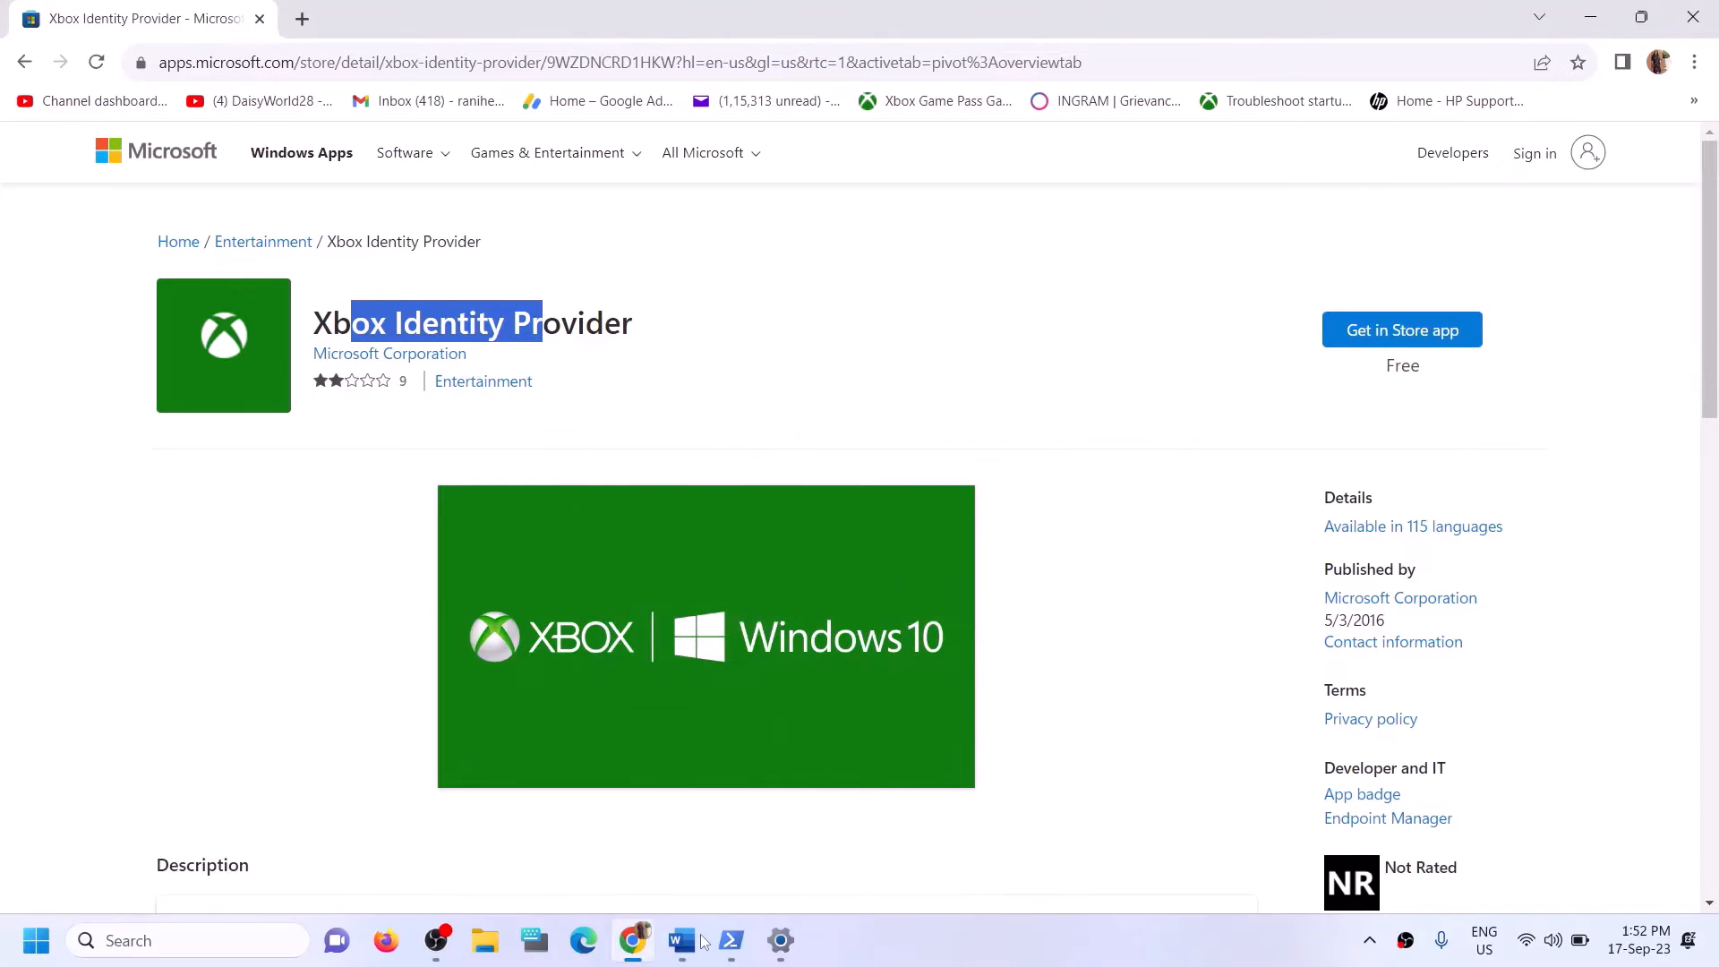
Switch to the Word guide and copy the command "get-appxpackage Microsoft.GamingServices | remove-AppxPackage -allusers".
click(701, 940)
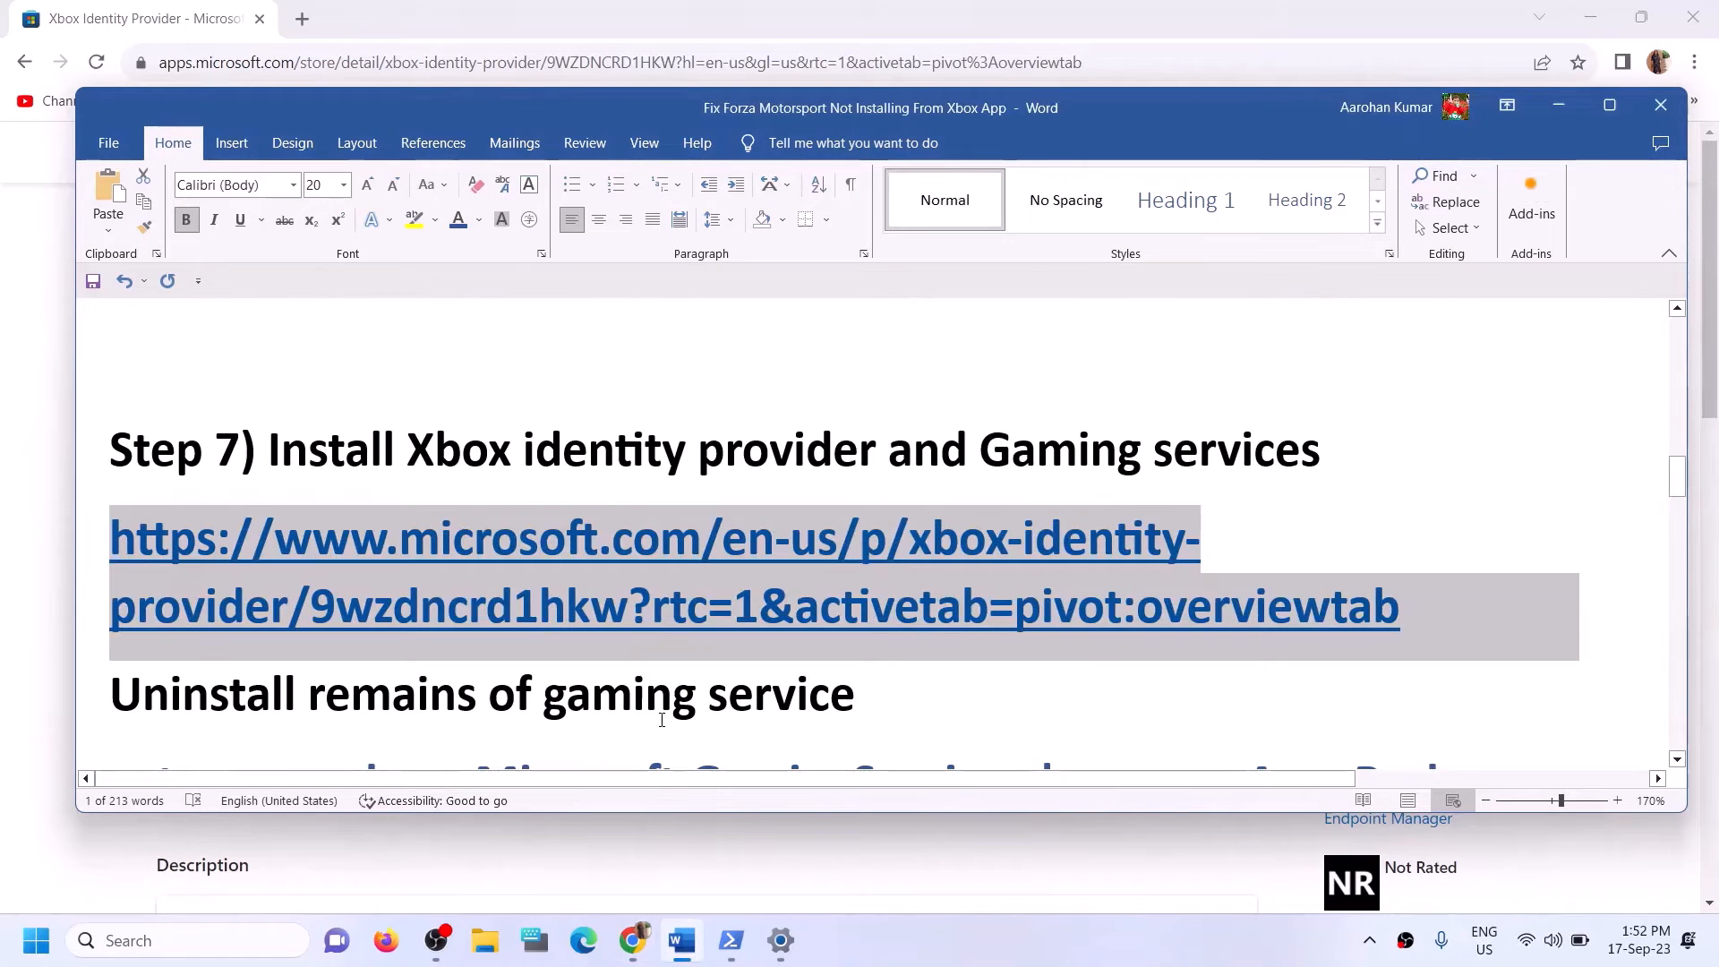
scroll(662, 720, down, 3)
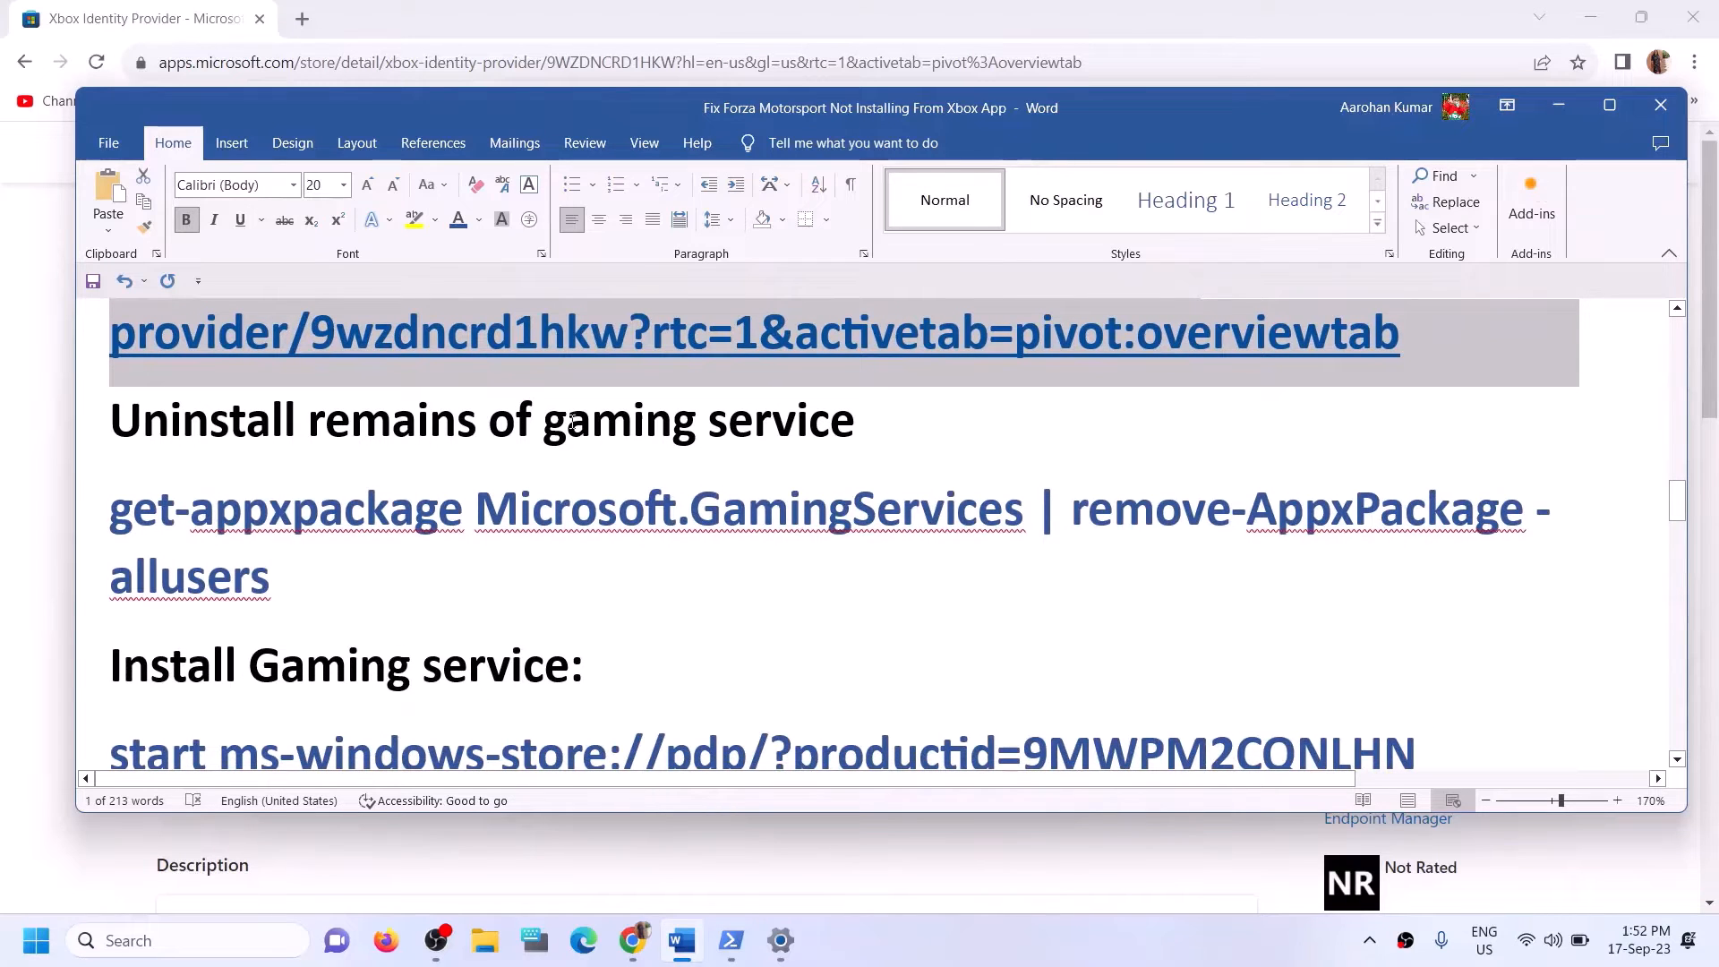
triple_click(307, 567)
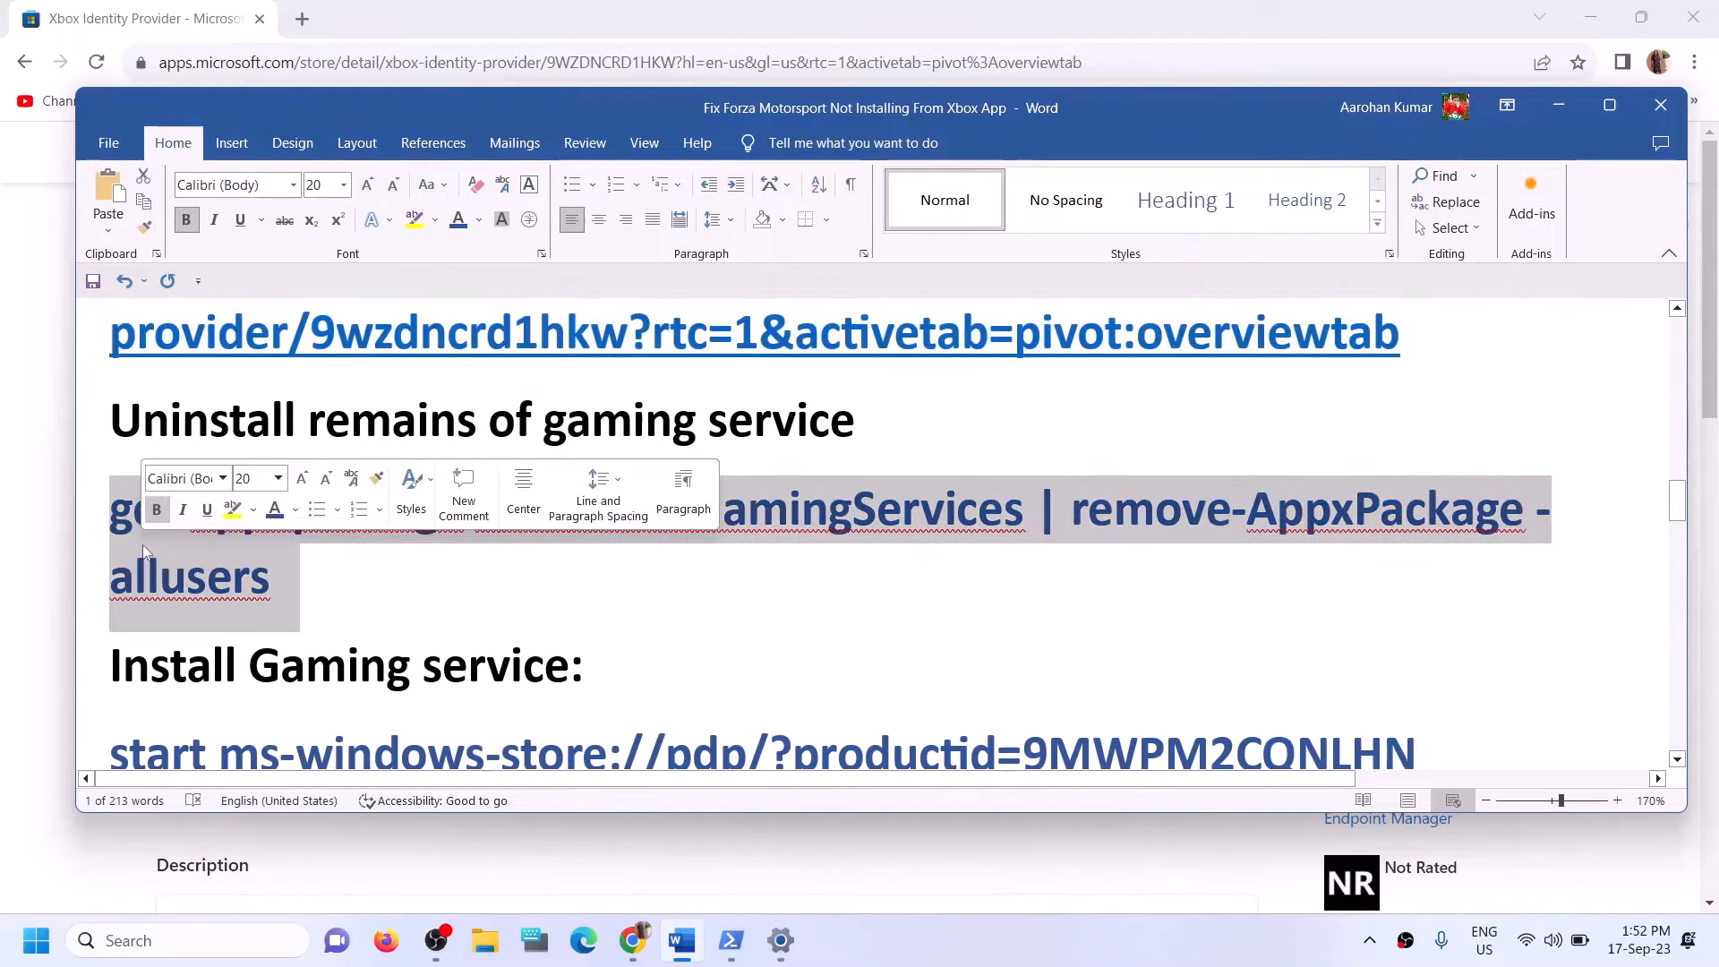
right_click(149, 542)
click(204, 619)
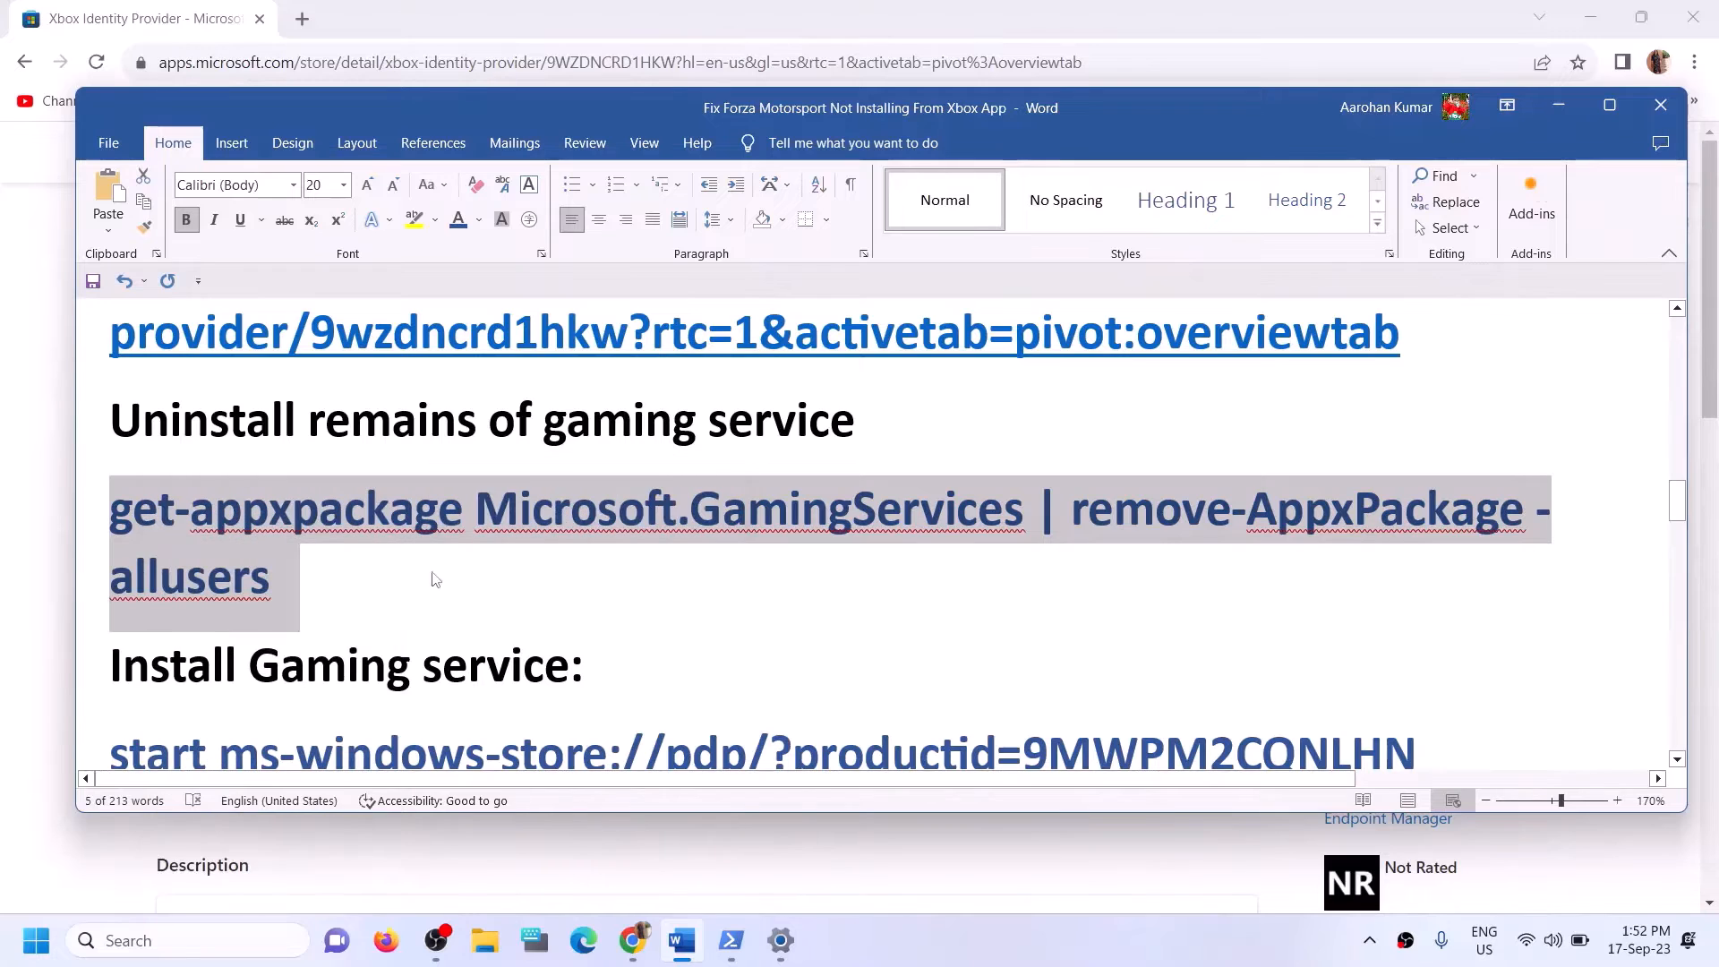
Search Windows for "powershell", launch Windows PowerShell as administrator, and paste the copied Gaming Services removal command.
click(236, 938)
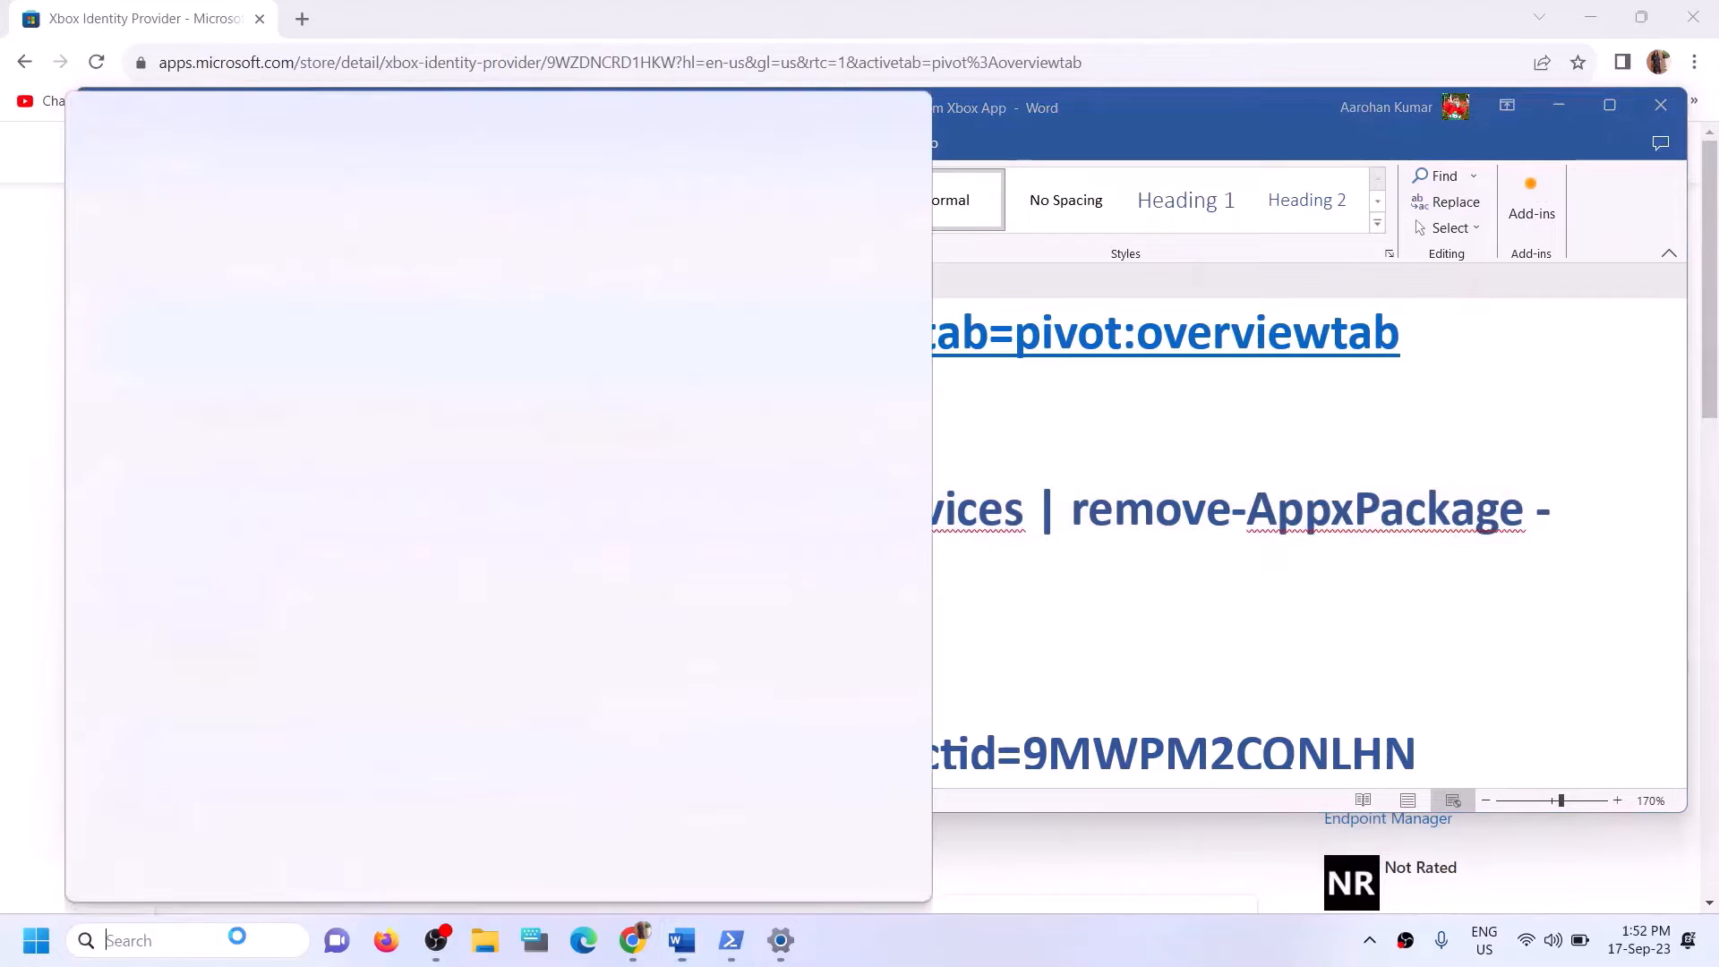
text(powers)
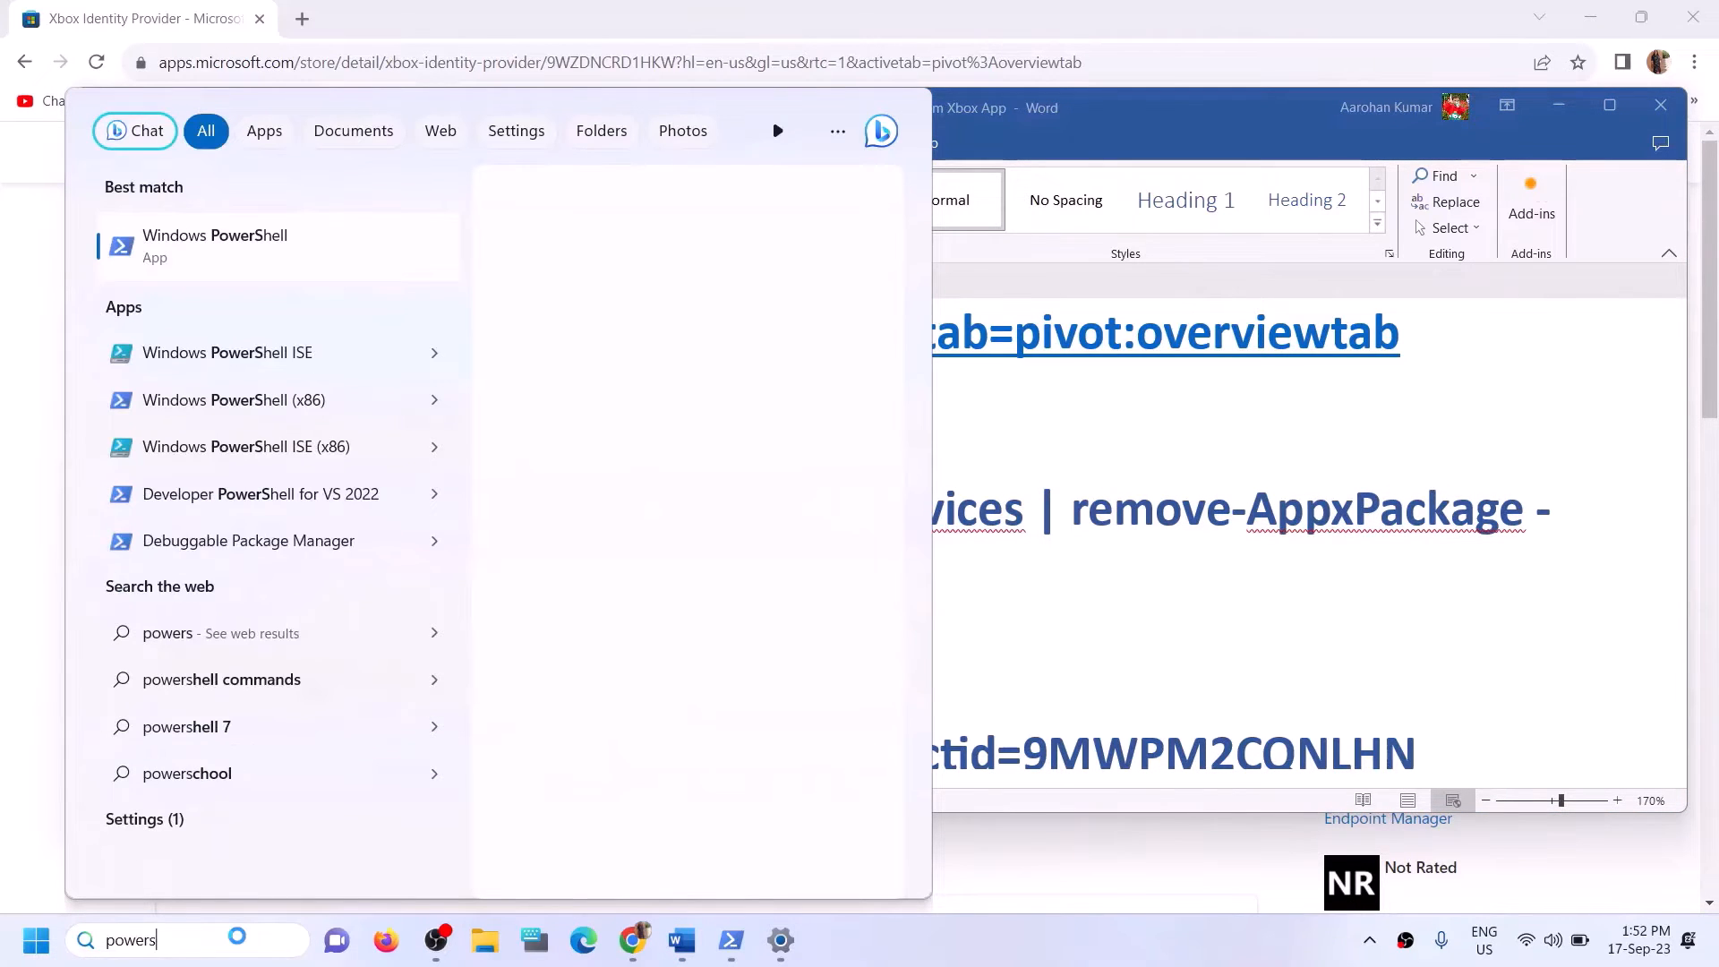
text(hell)
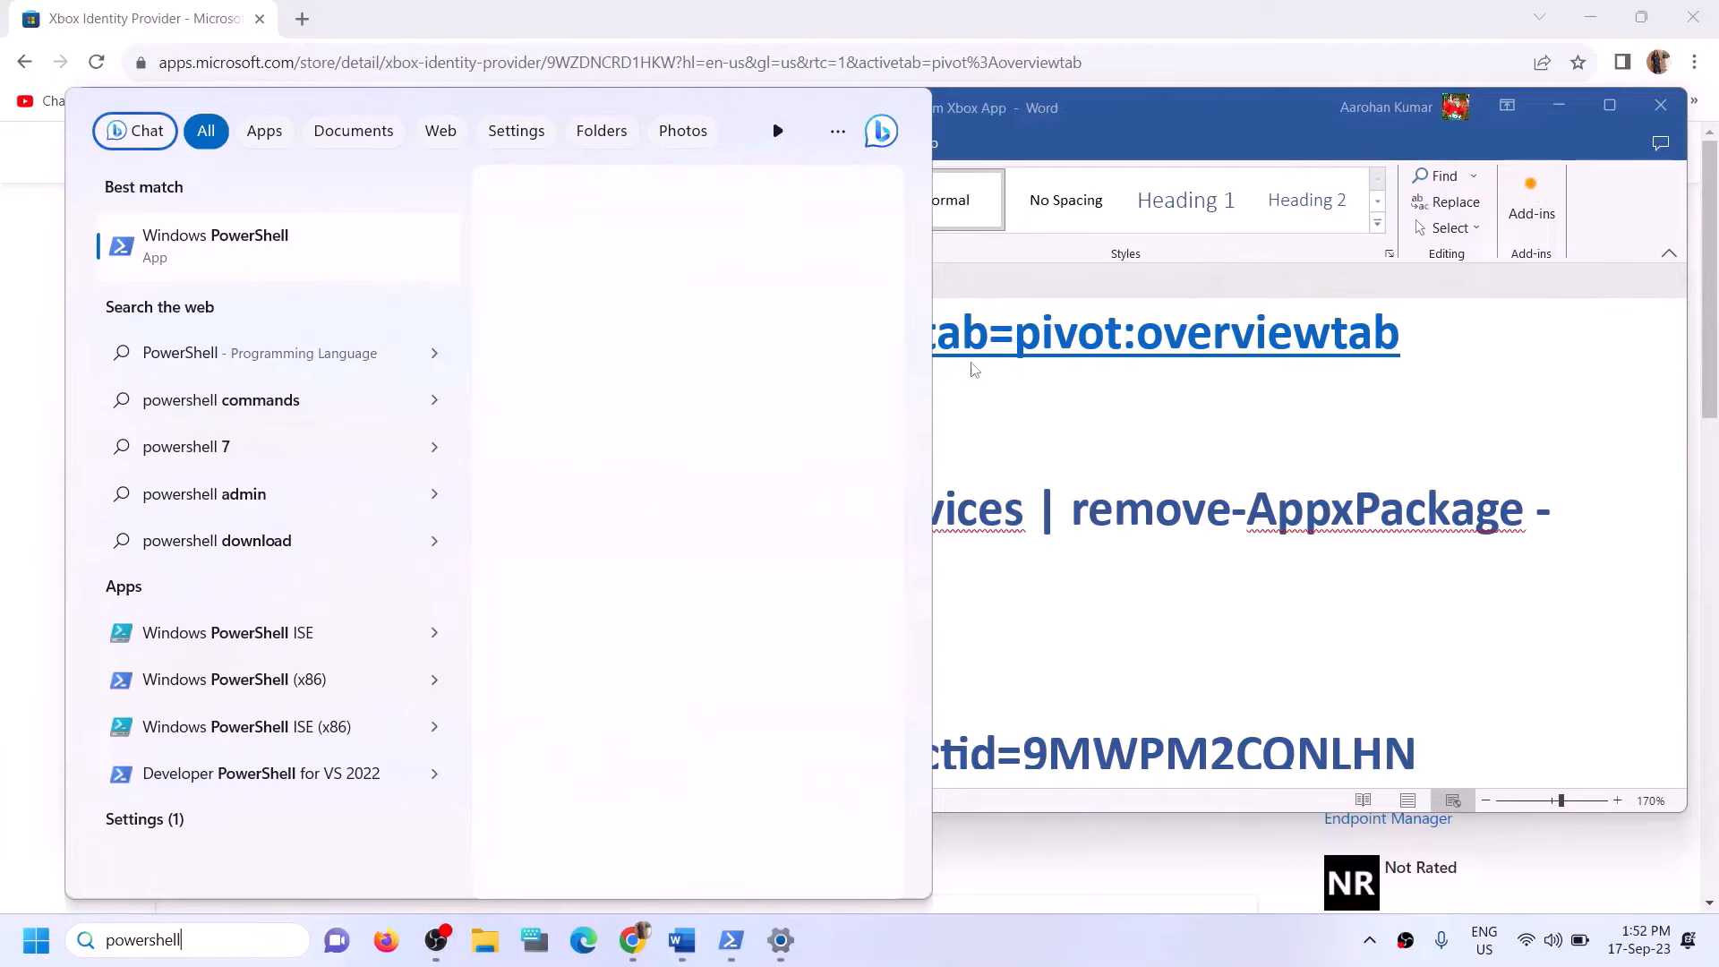
right_click(309, 256)
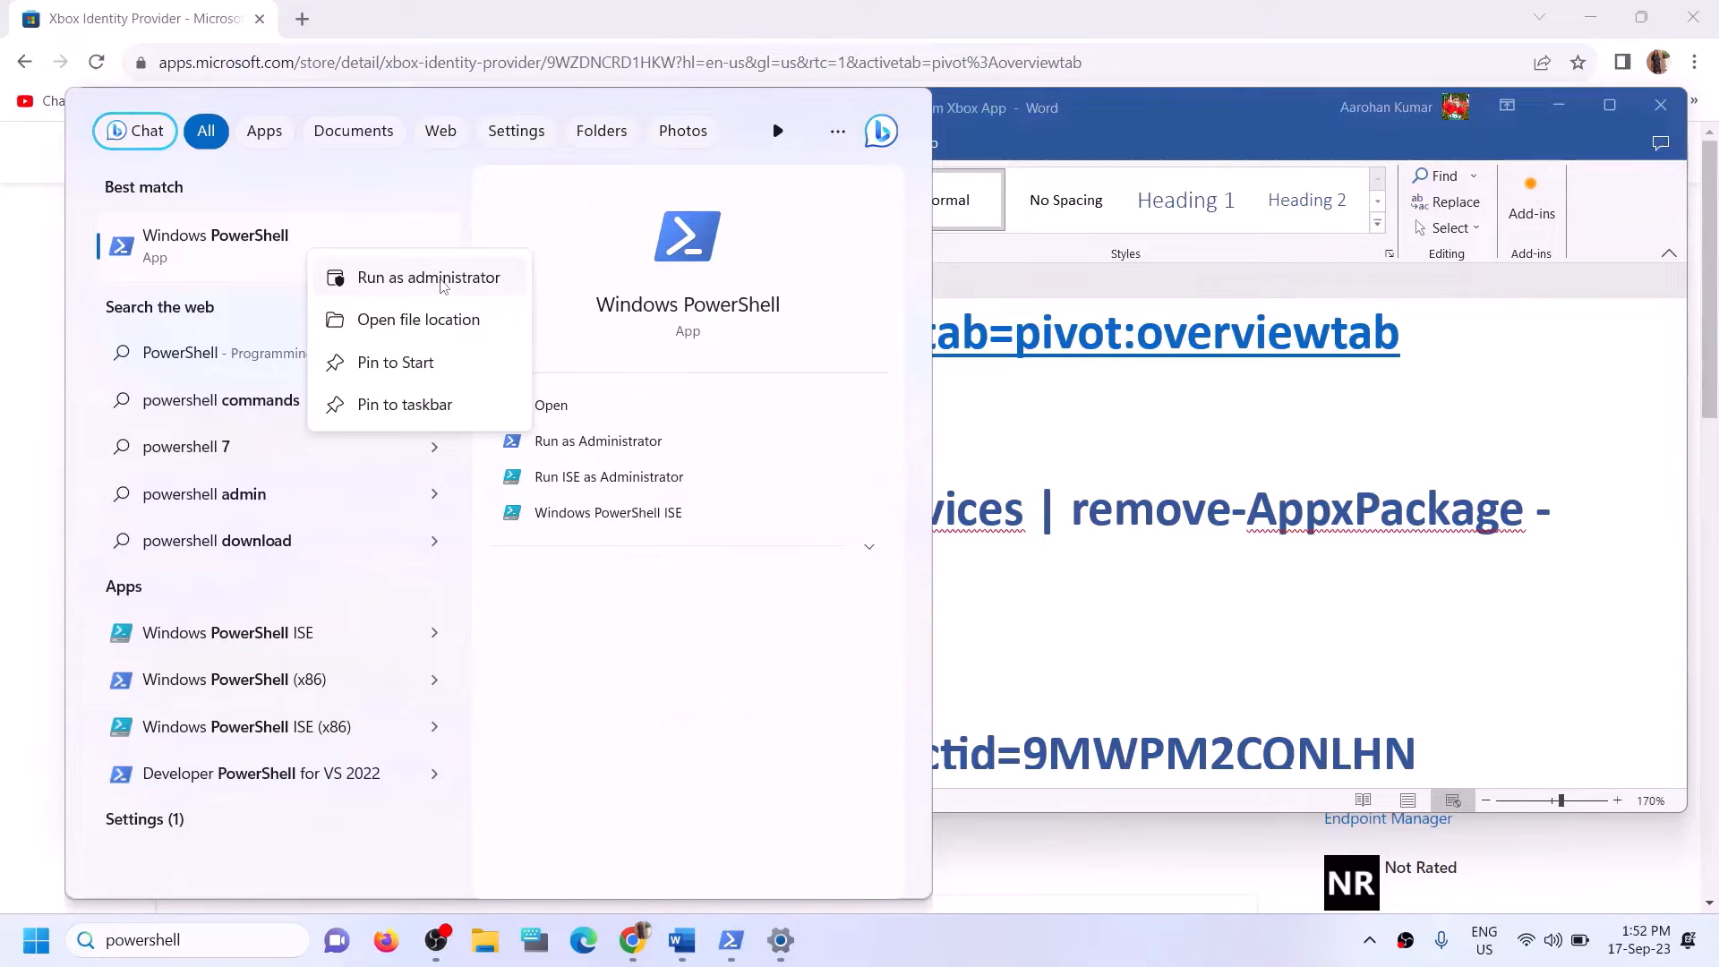
click(441, 281)
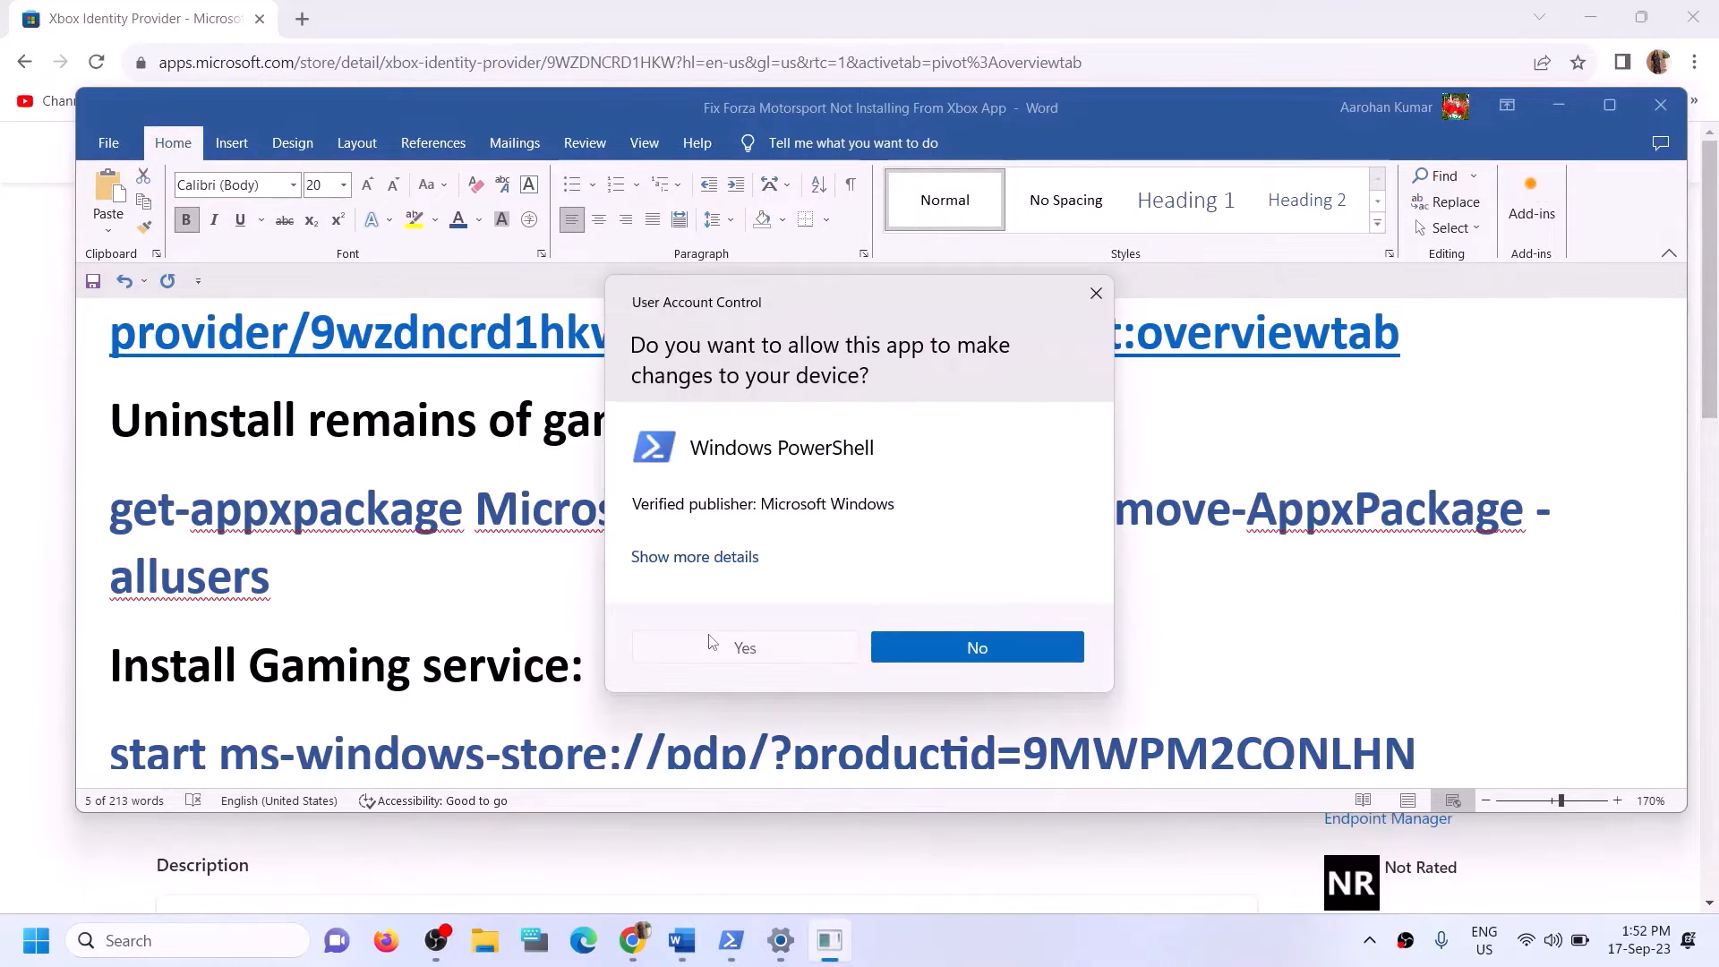
click(712, 642)
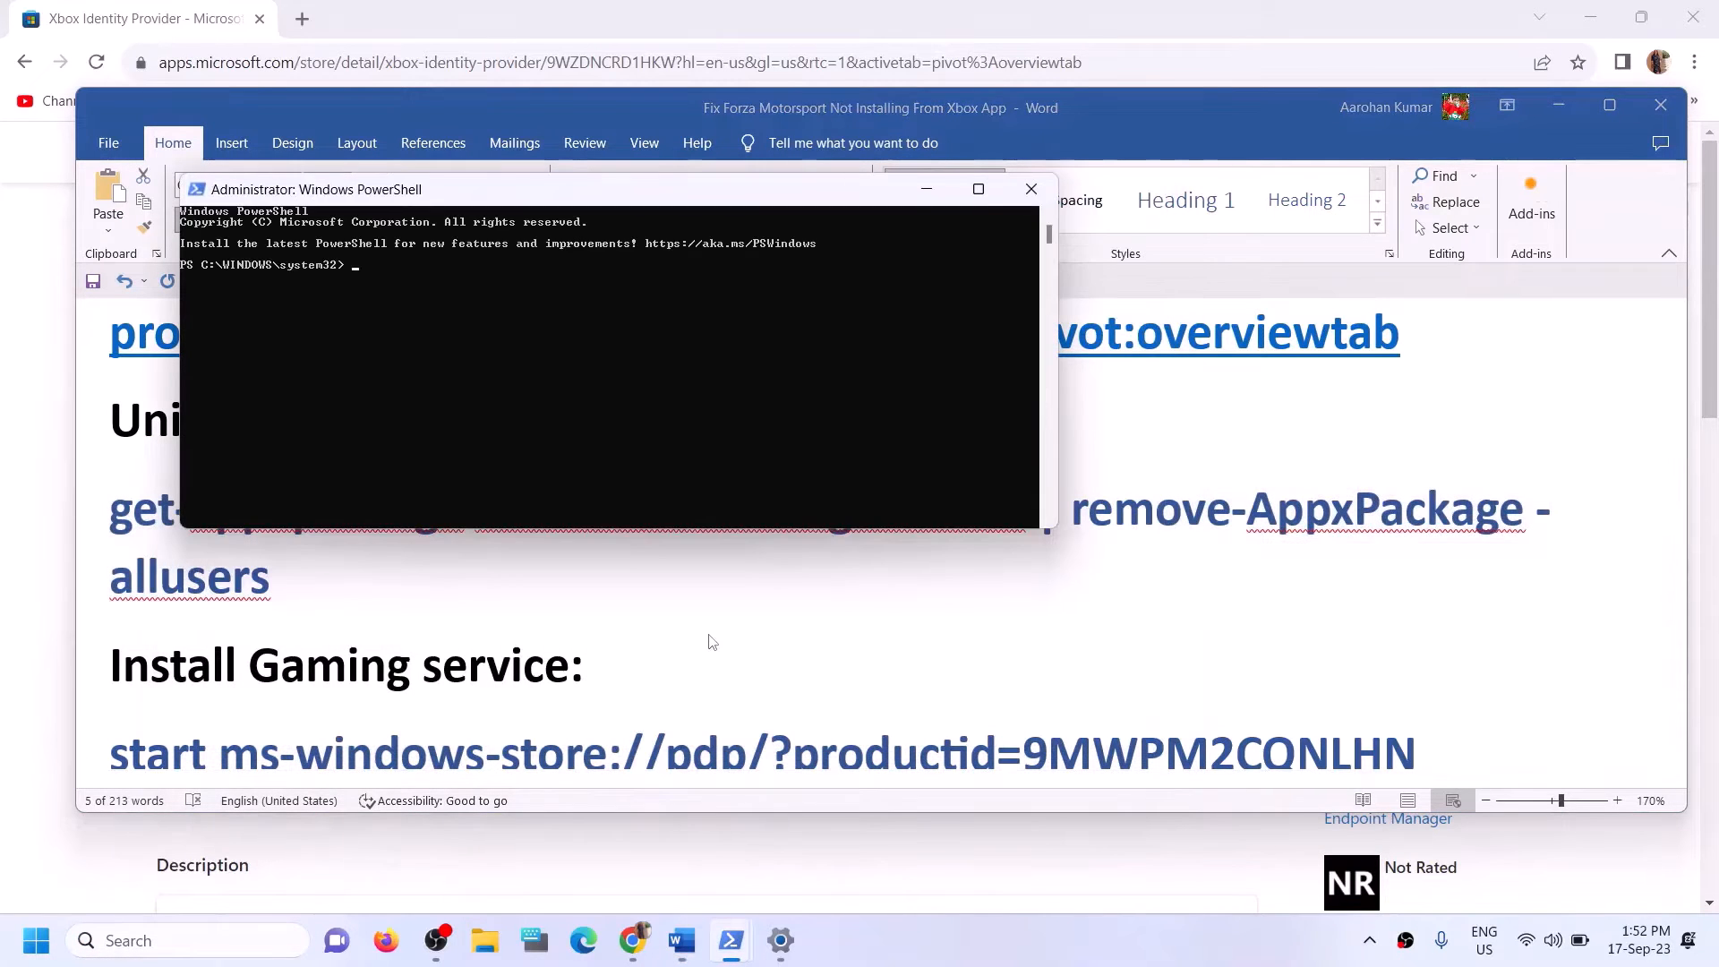
key(ctrl+v)
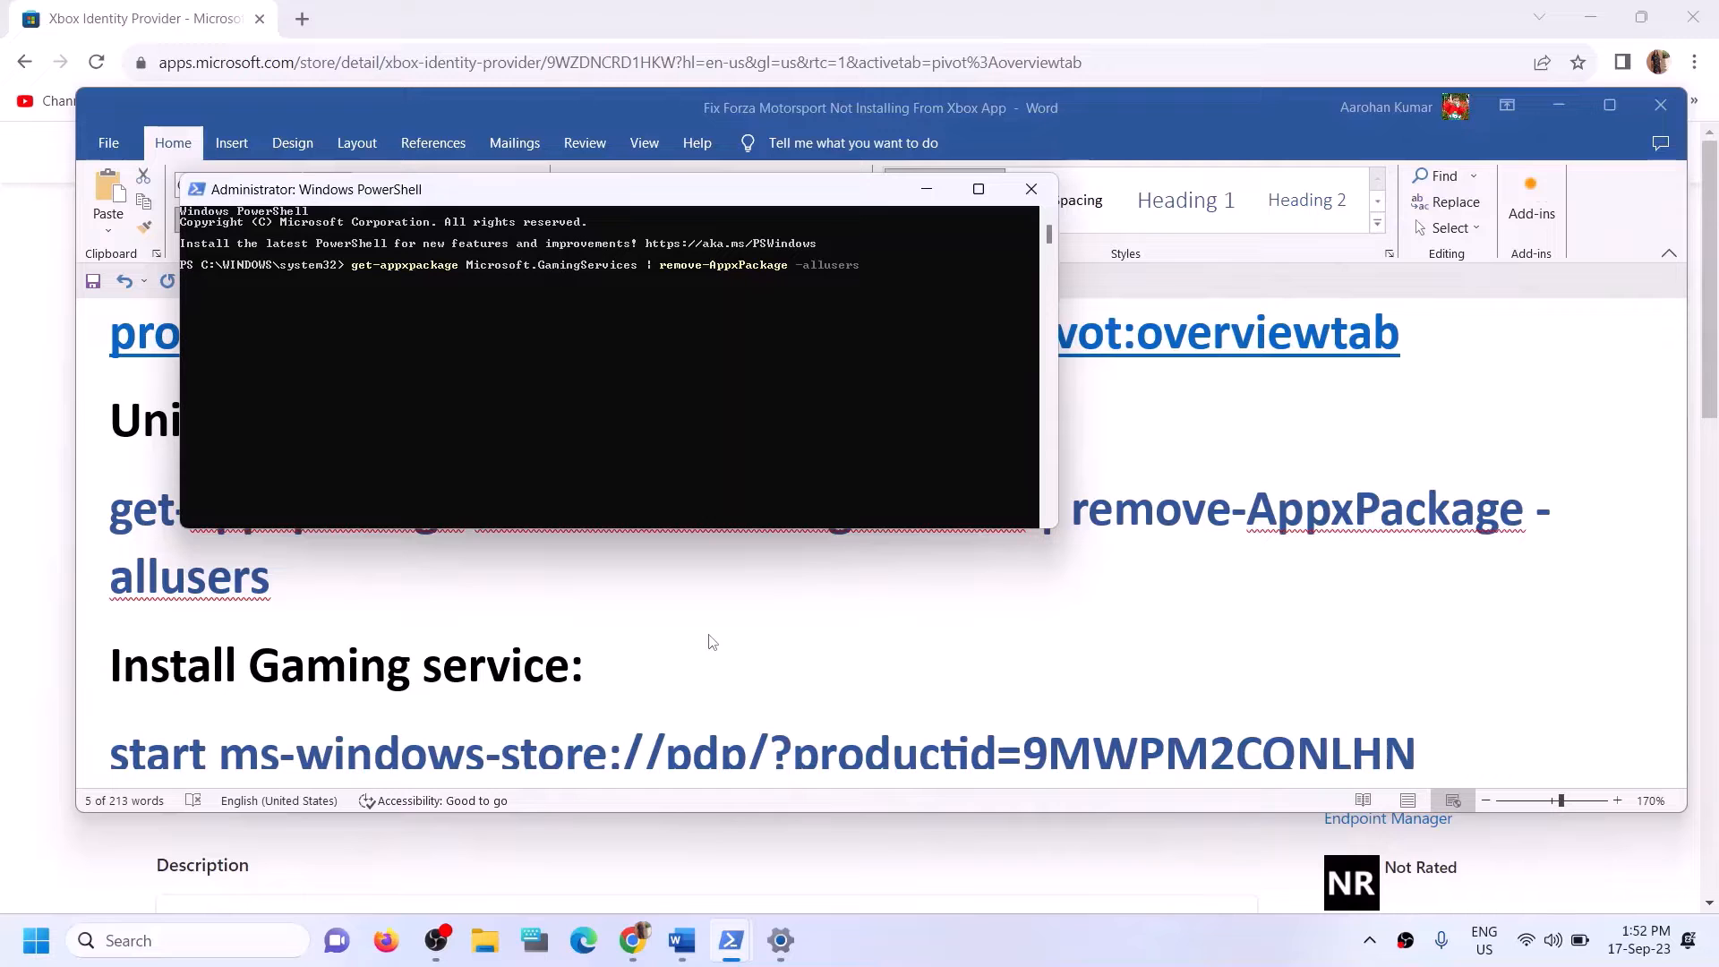
Copy "start ms-windows-store://pdp/?productid=9MWPM2CQNLHN" from the Word guide and paste it at the PowerShell prompt.
click(357, 612)
scroll(449, 607, down, 3)
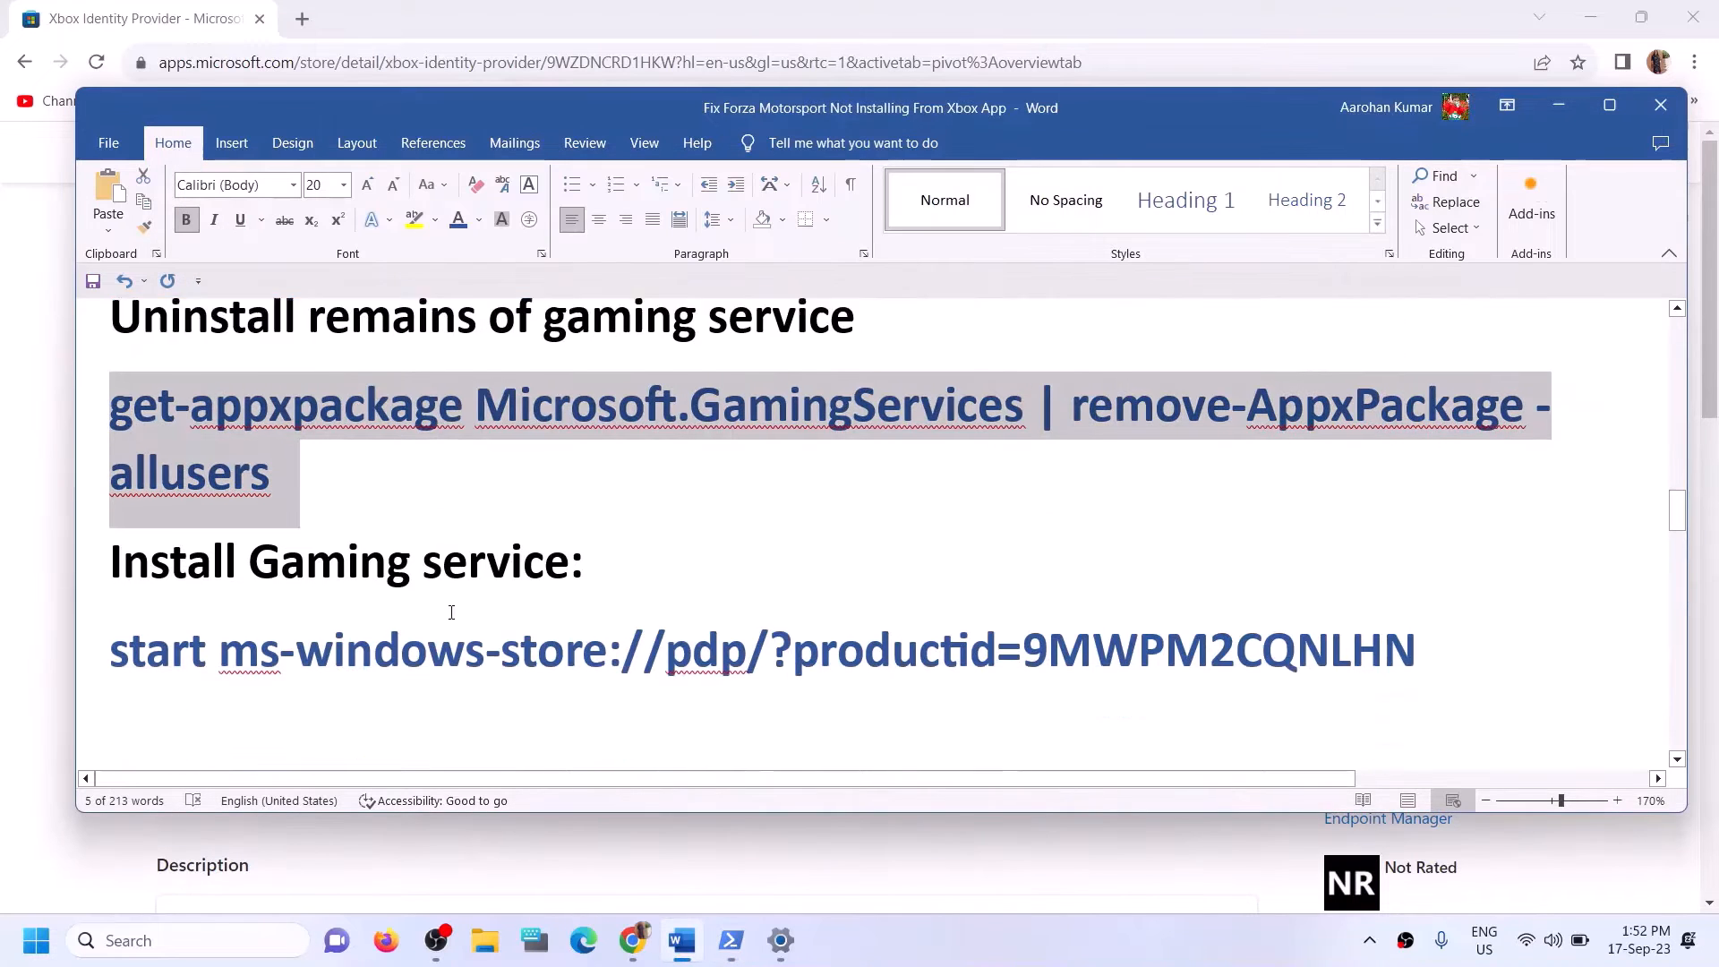
drag(1437, 578, 109, 577)
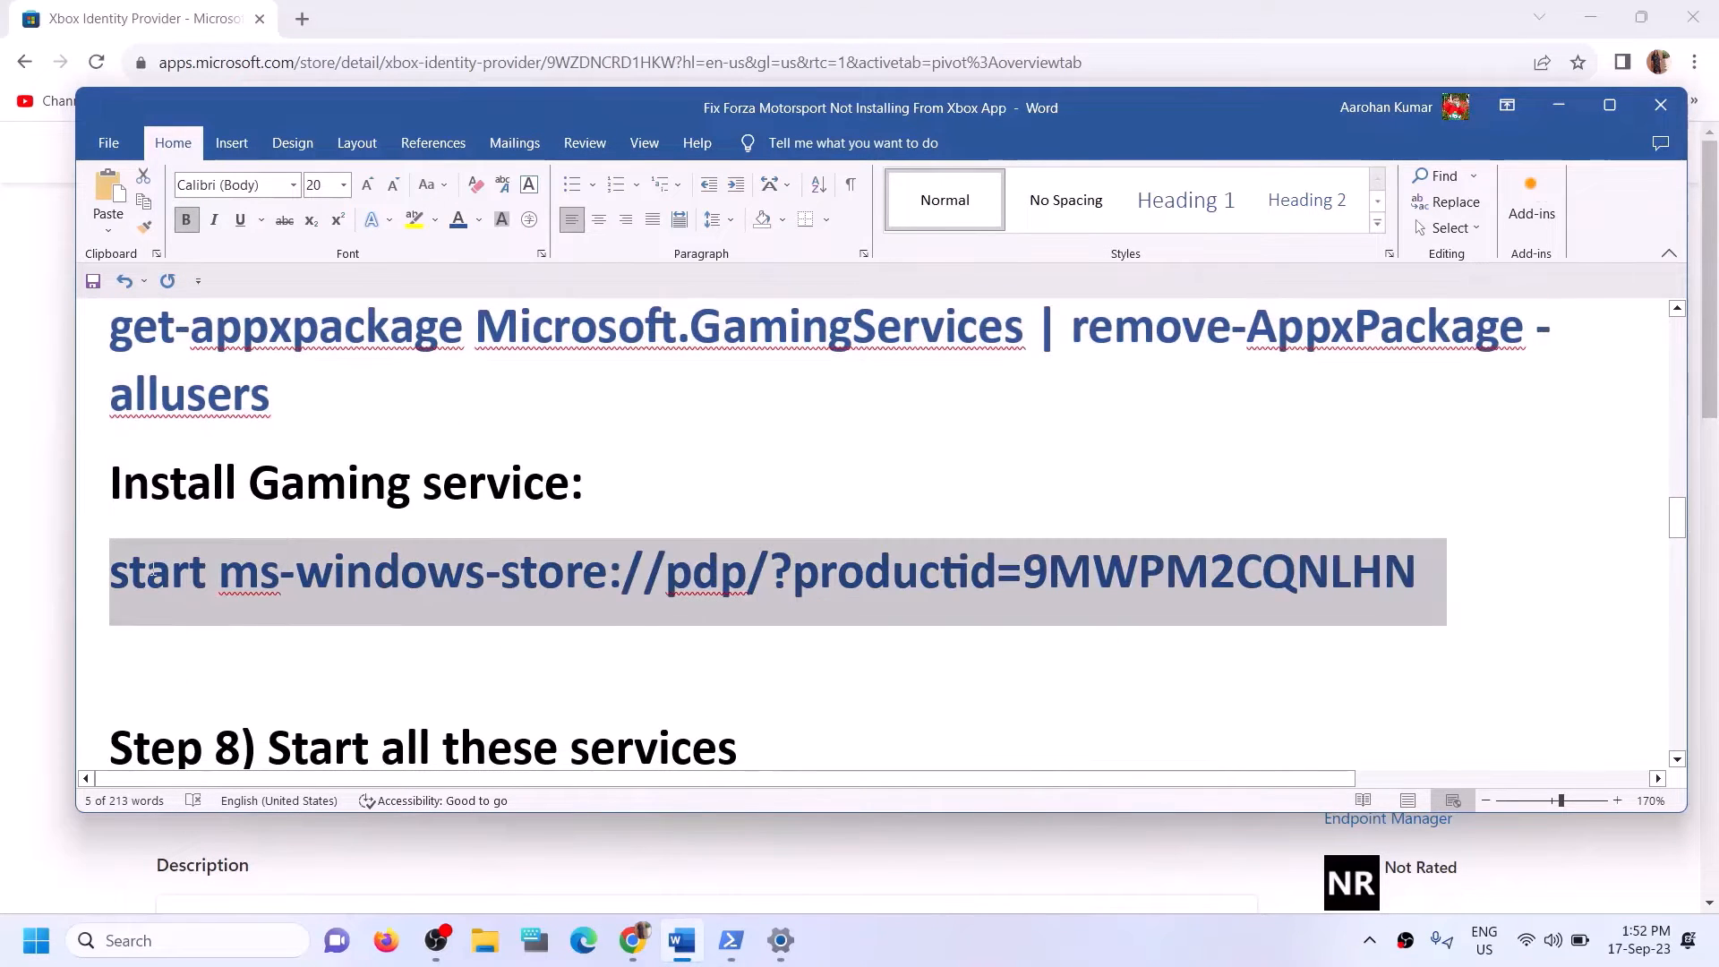
key(ctrl+c)
key(alt+Tab)
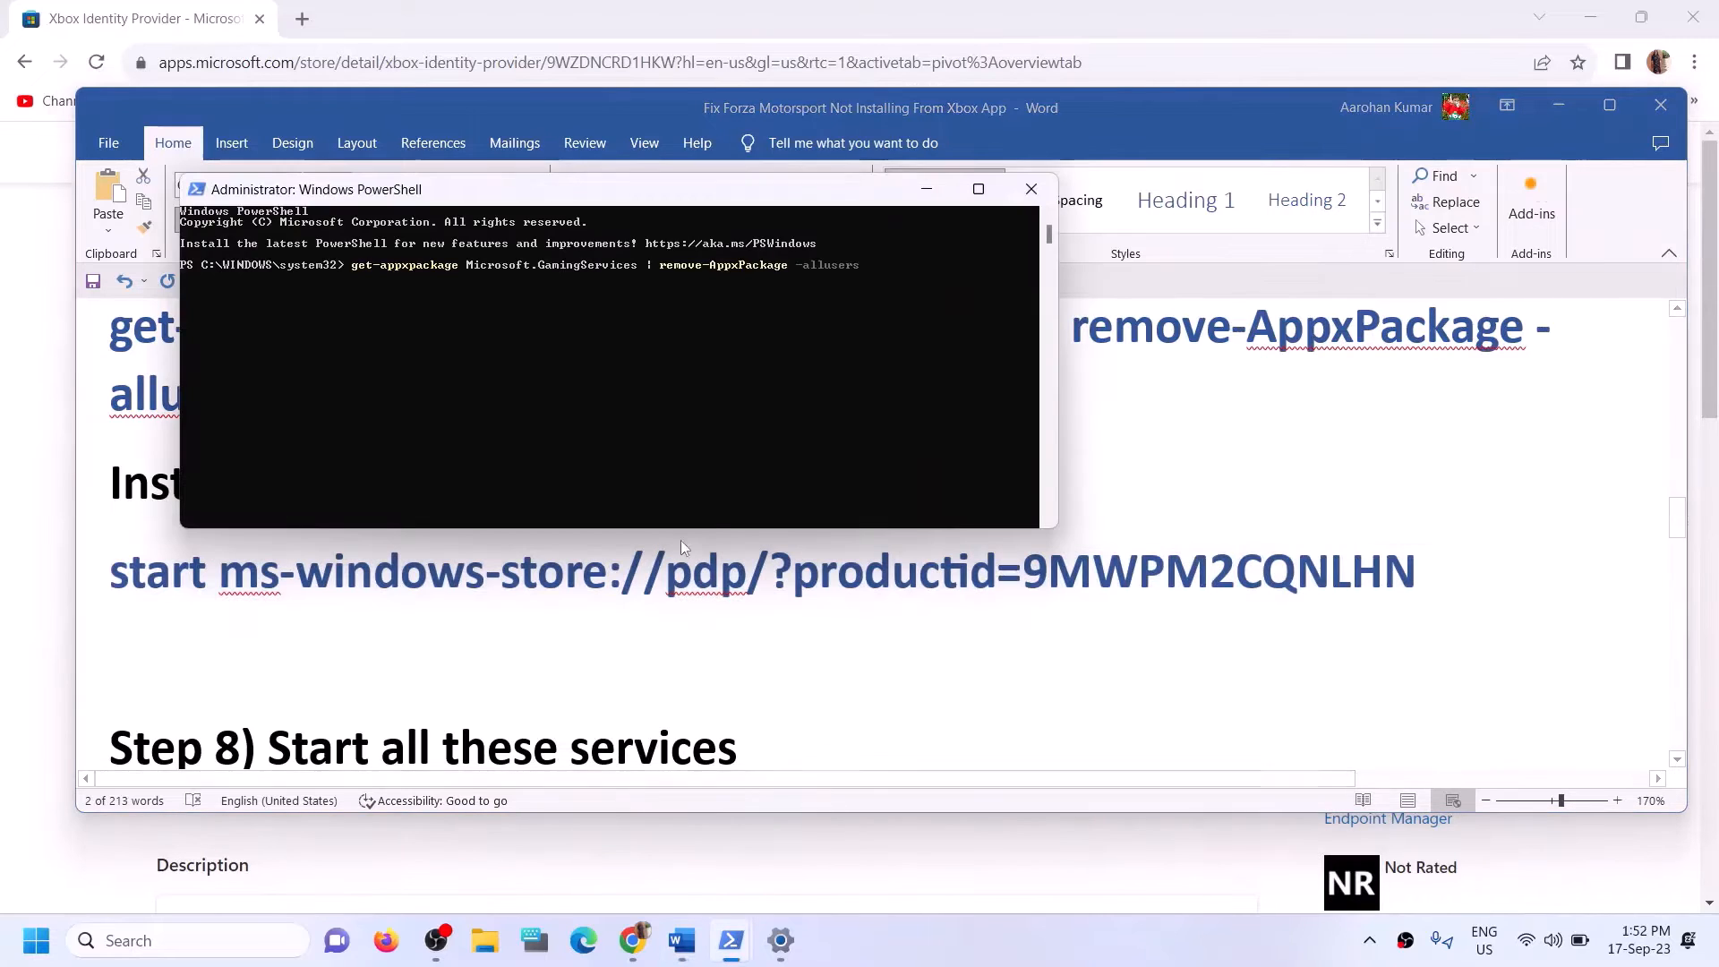
key(ctrl+v)
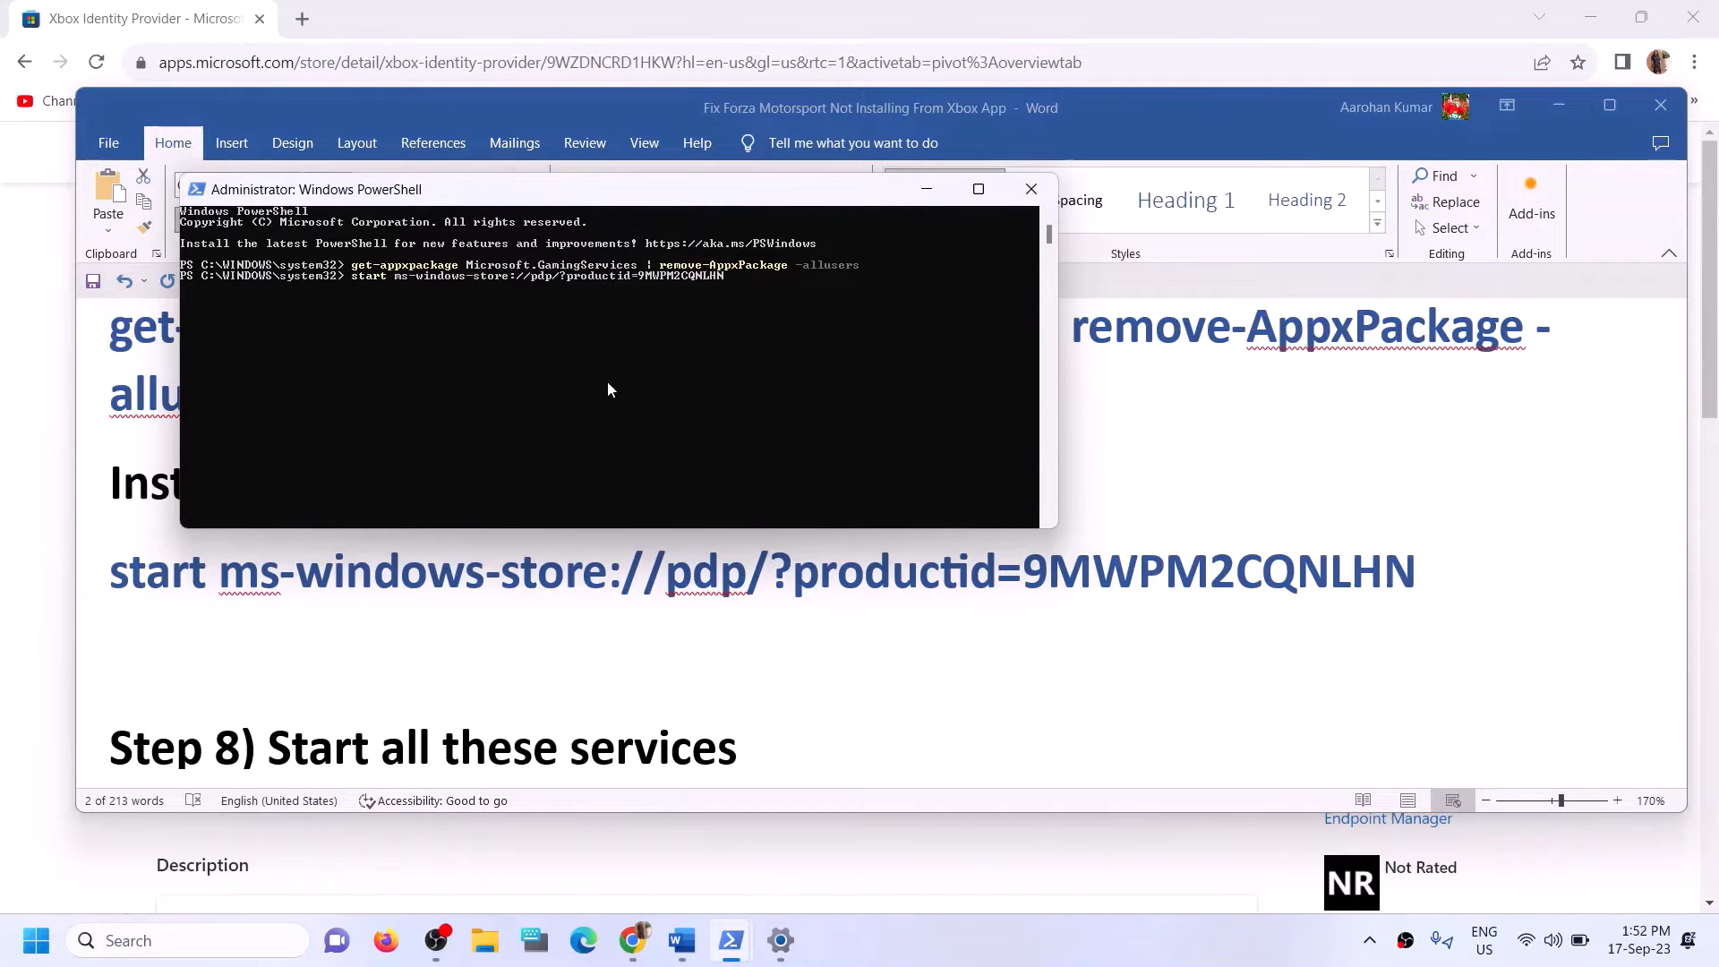
Run the pasted Store command in PowerShell, maximize the Microsoft Store window, and install Gaming Services.
key(Return)
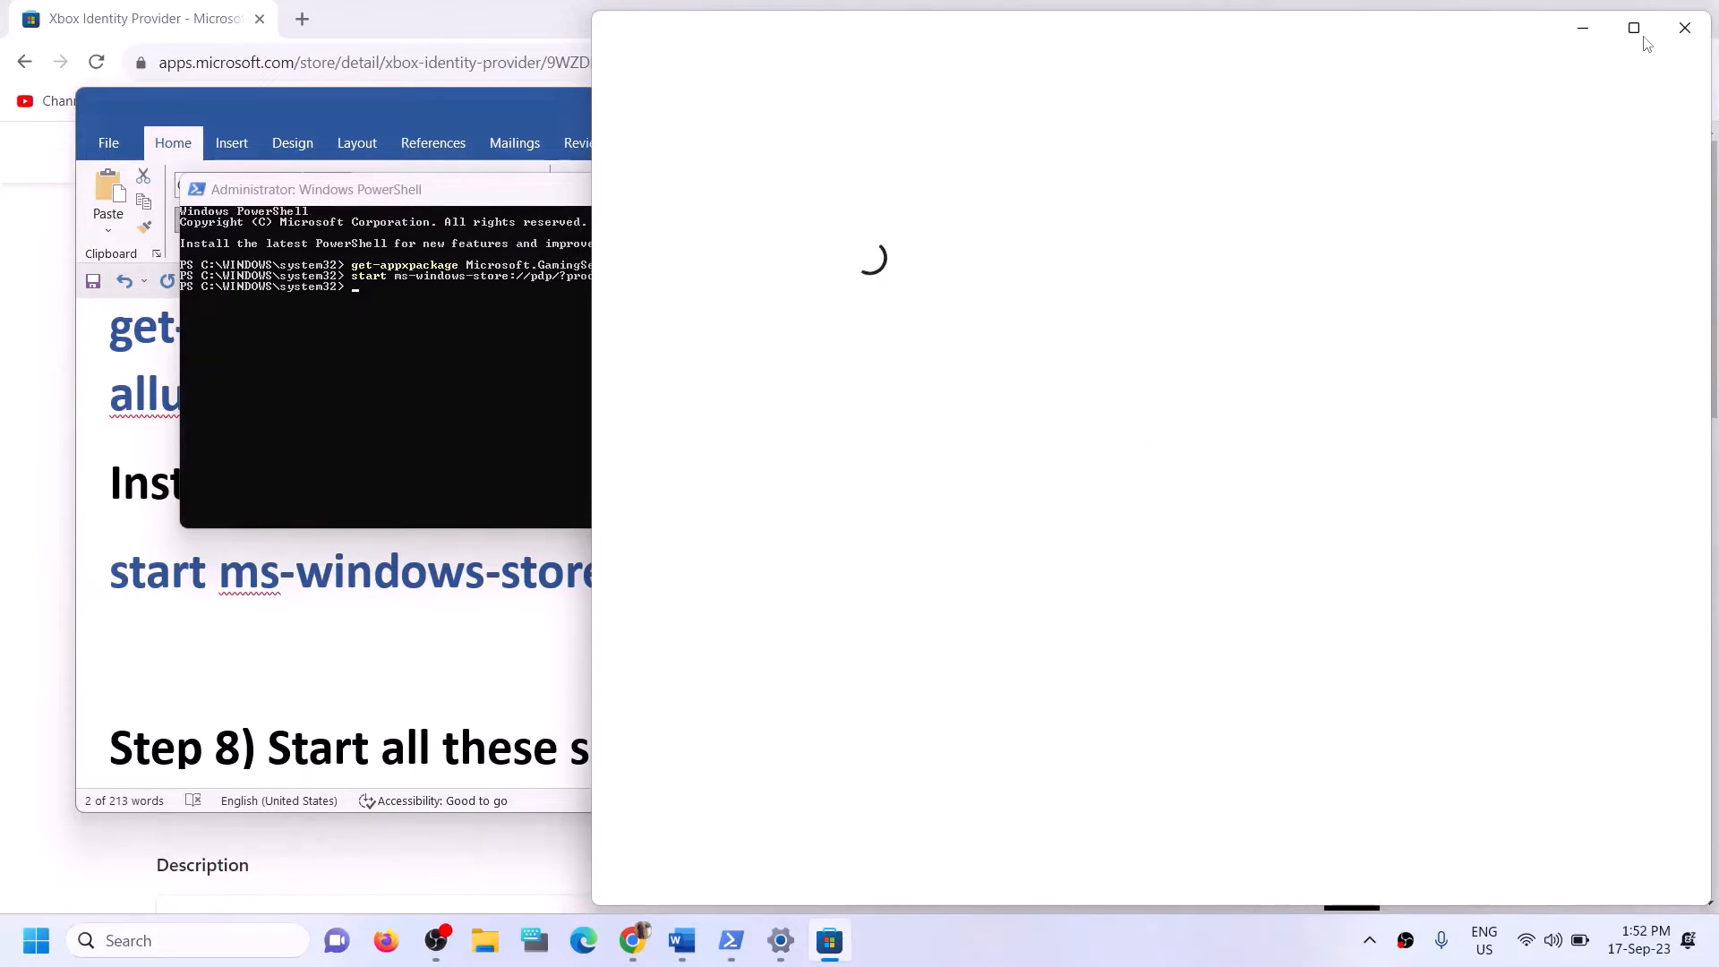
click(1641, 34)
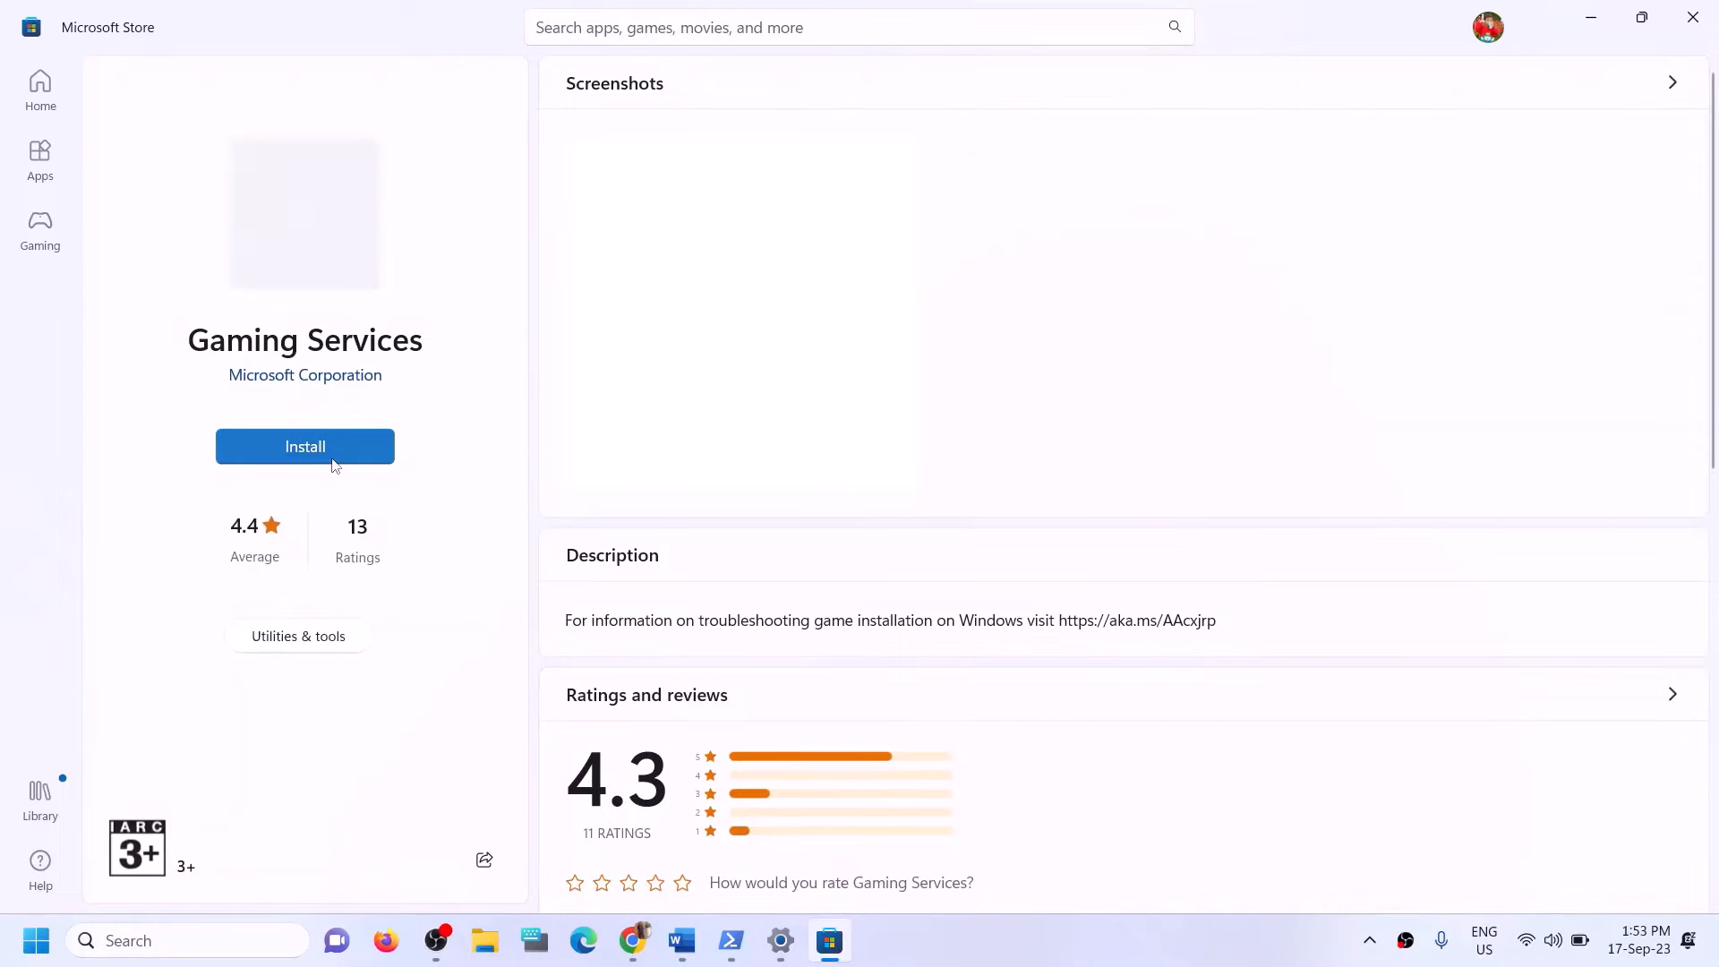
click(326, 450)
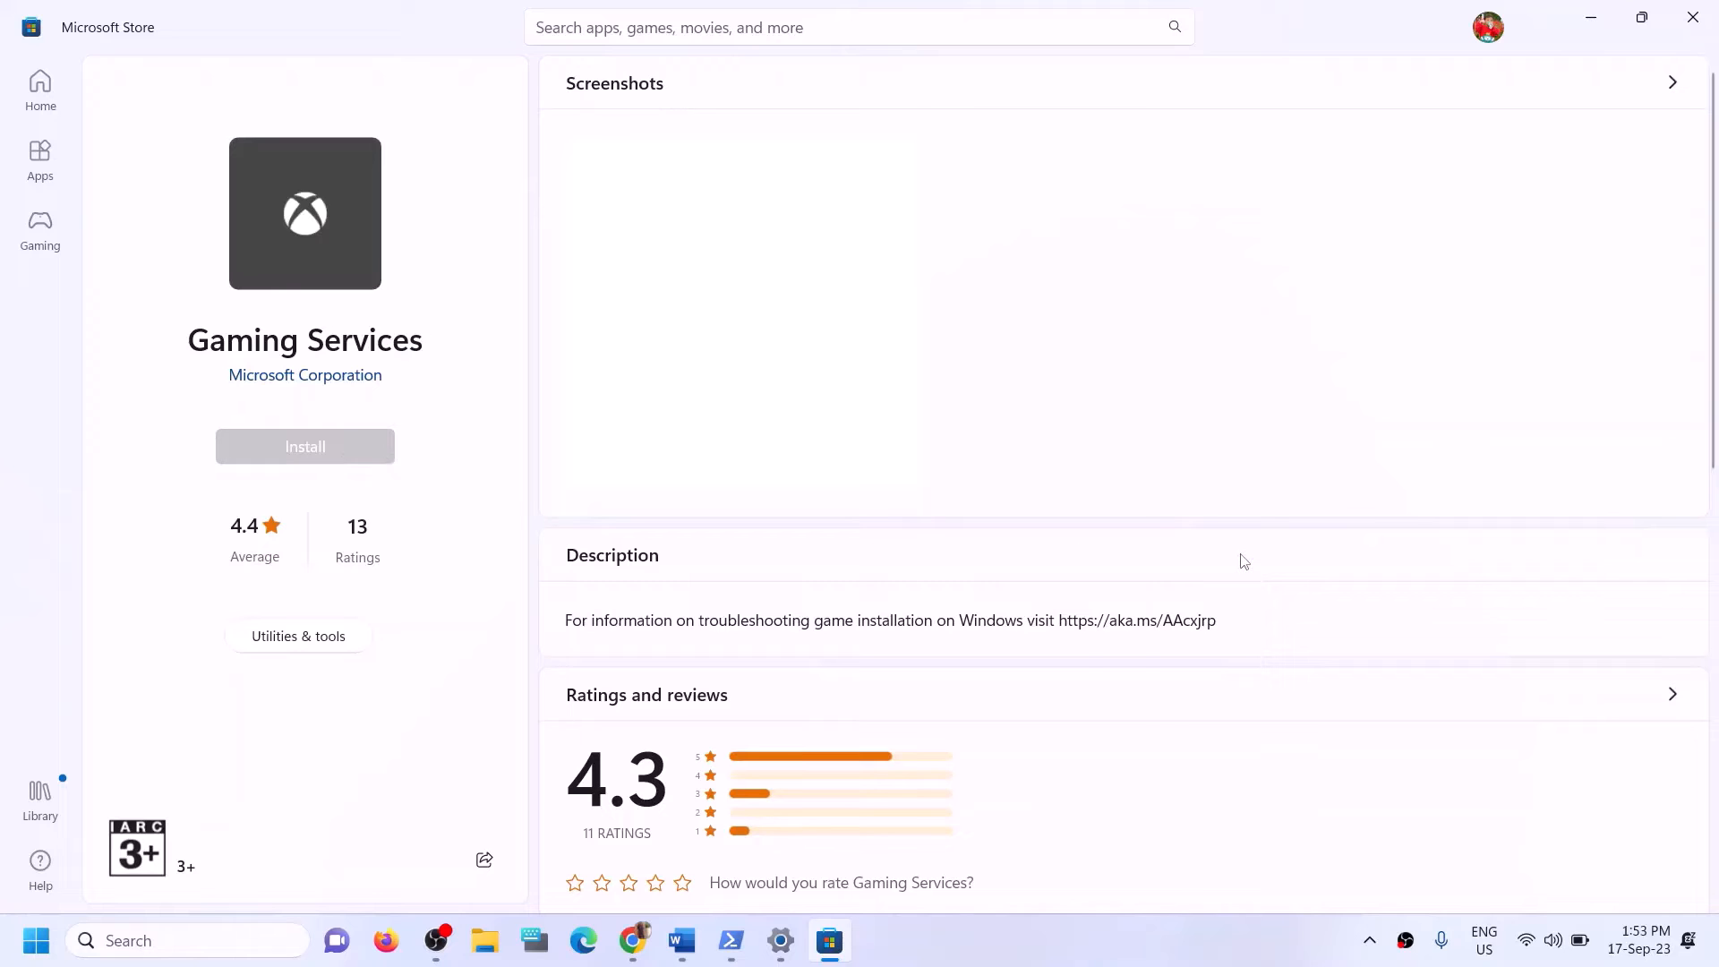
click(736, 649)
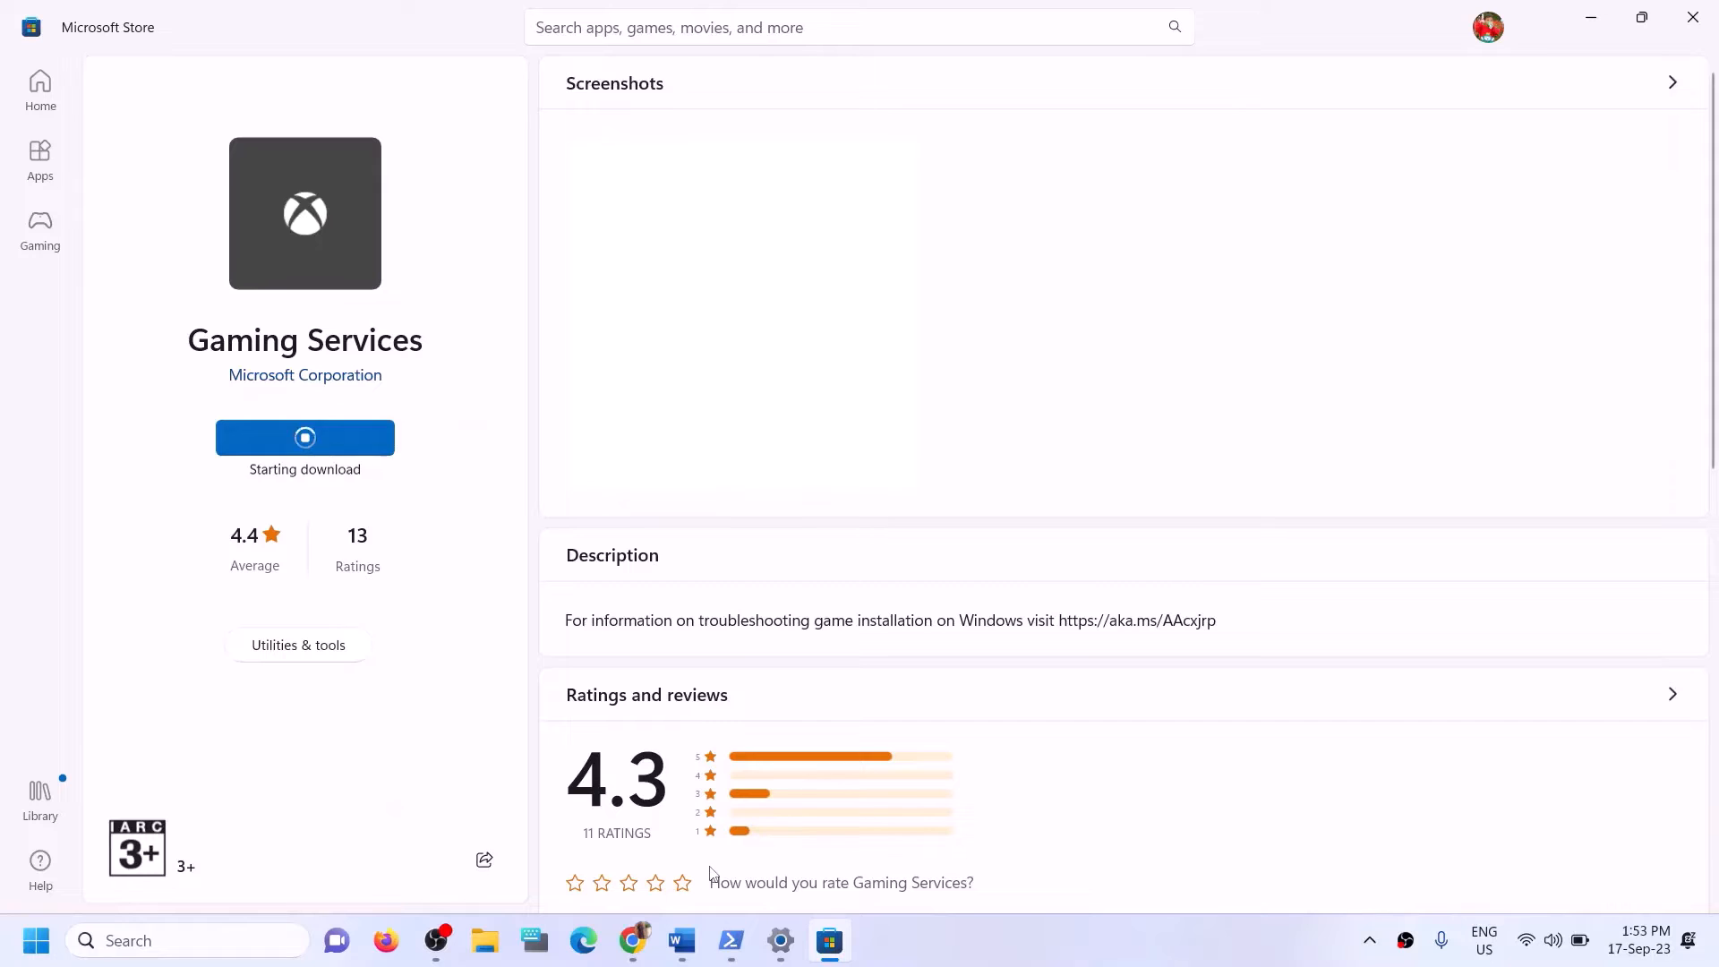
Switch to the Word guide and highlight the heading "Step 8) Start all these services".
click(699, 923)
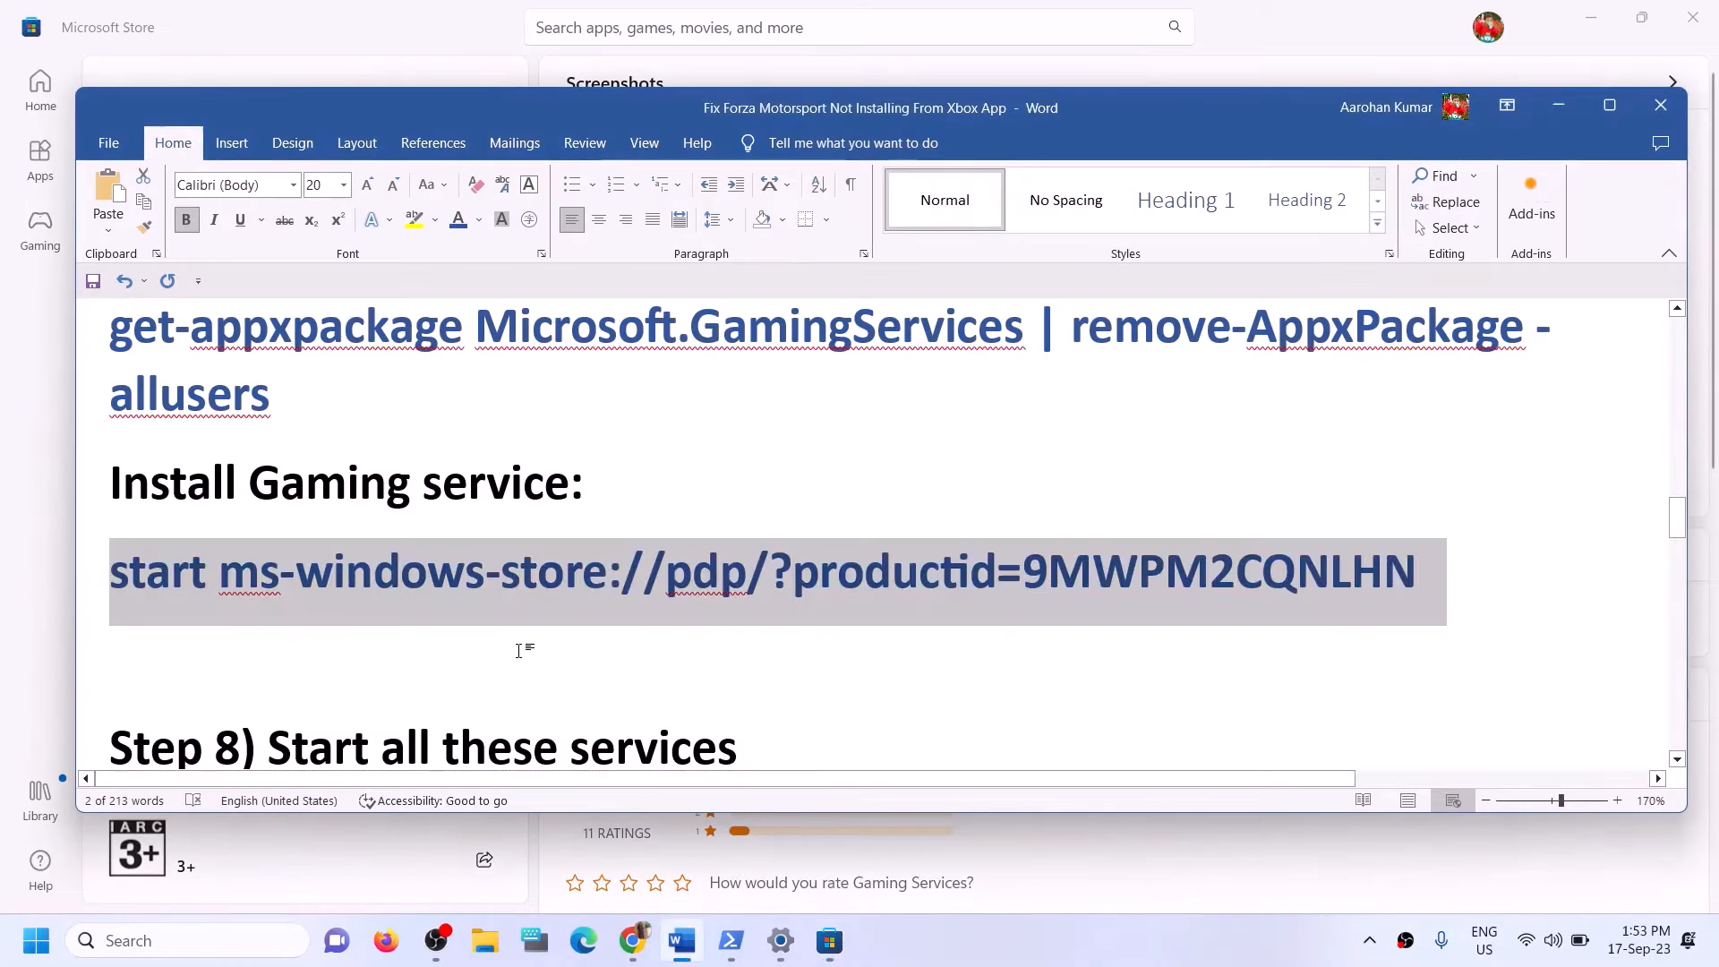
scroll(519, 652, down, 5)
scroll(519, 653, up, 1)
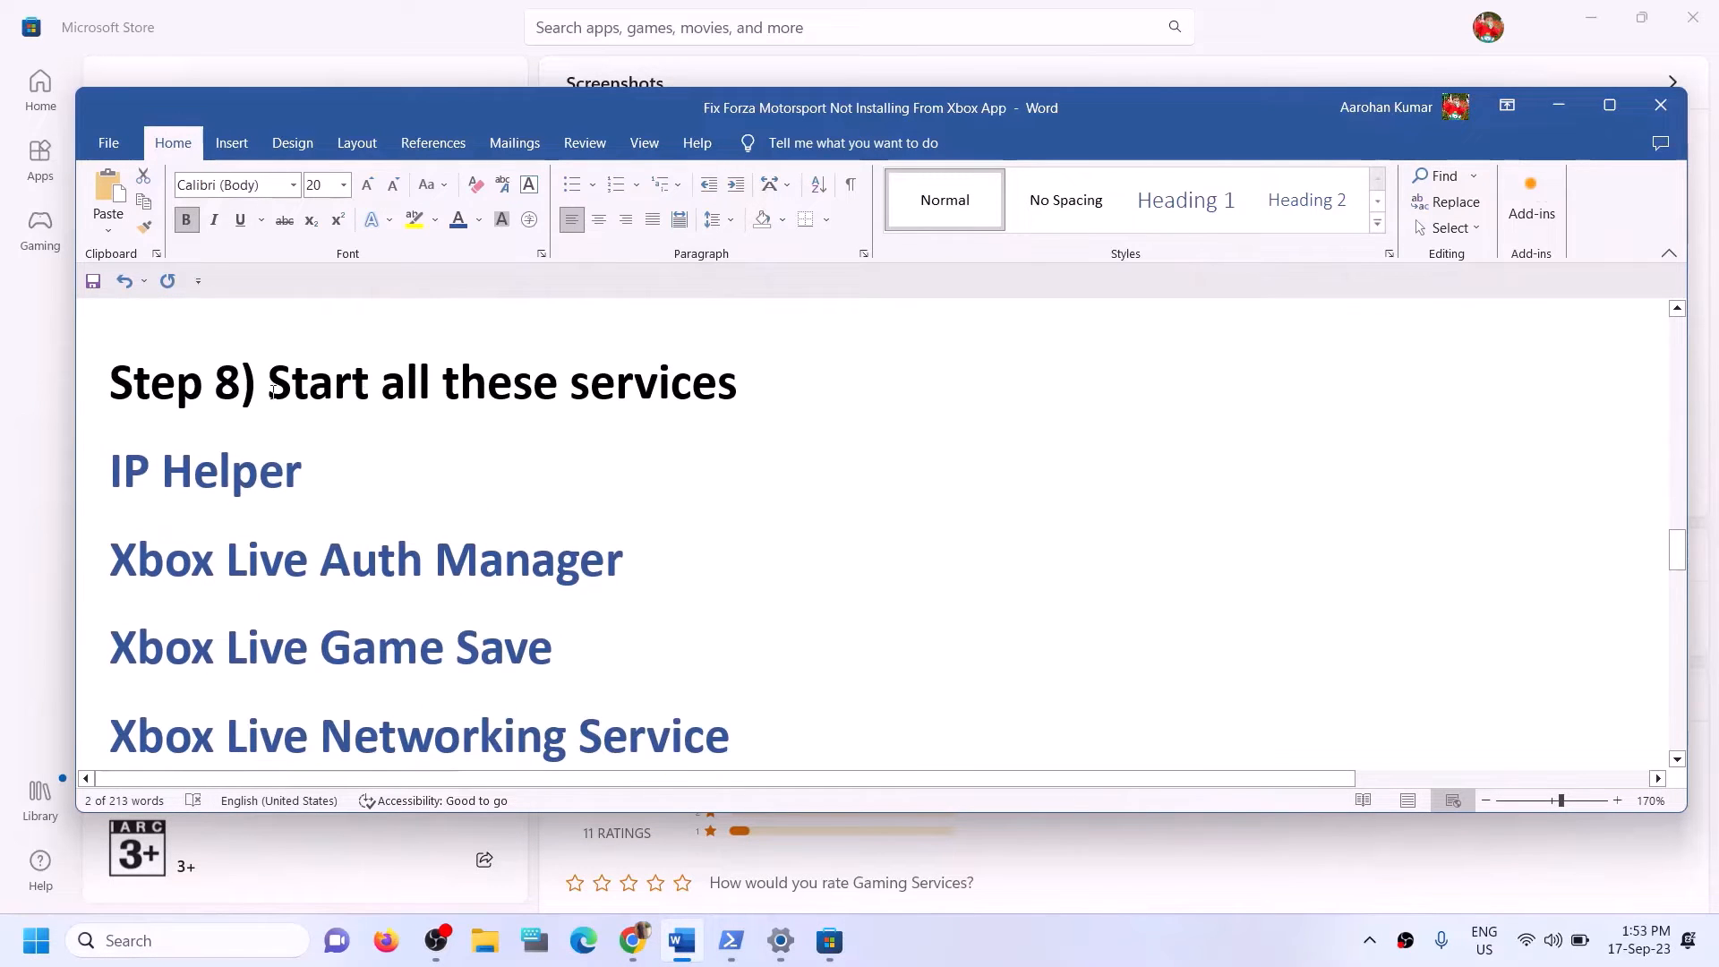
drag(242, 385, 883, 407)
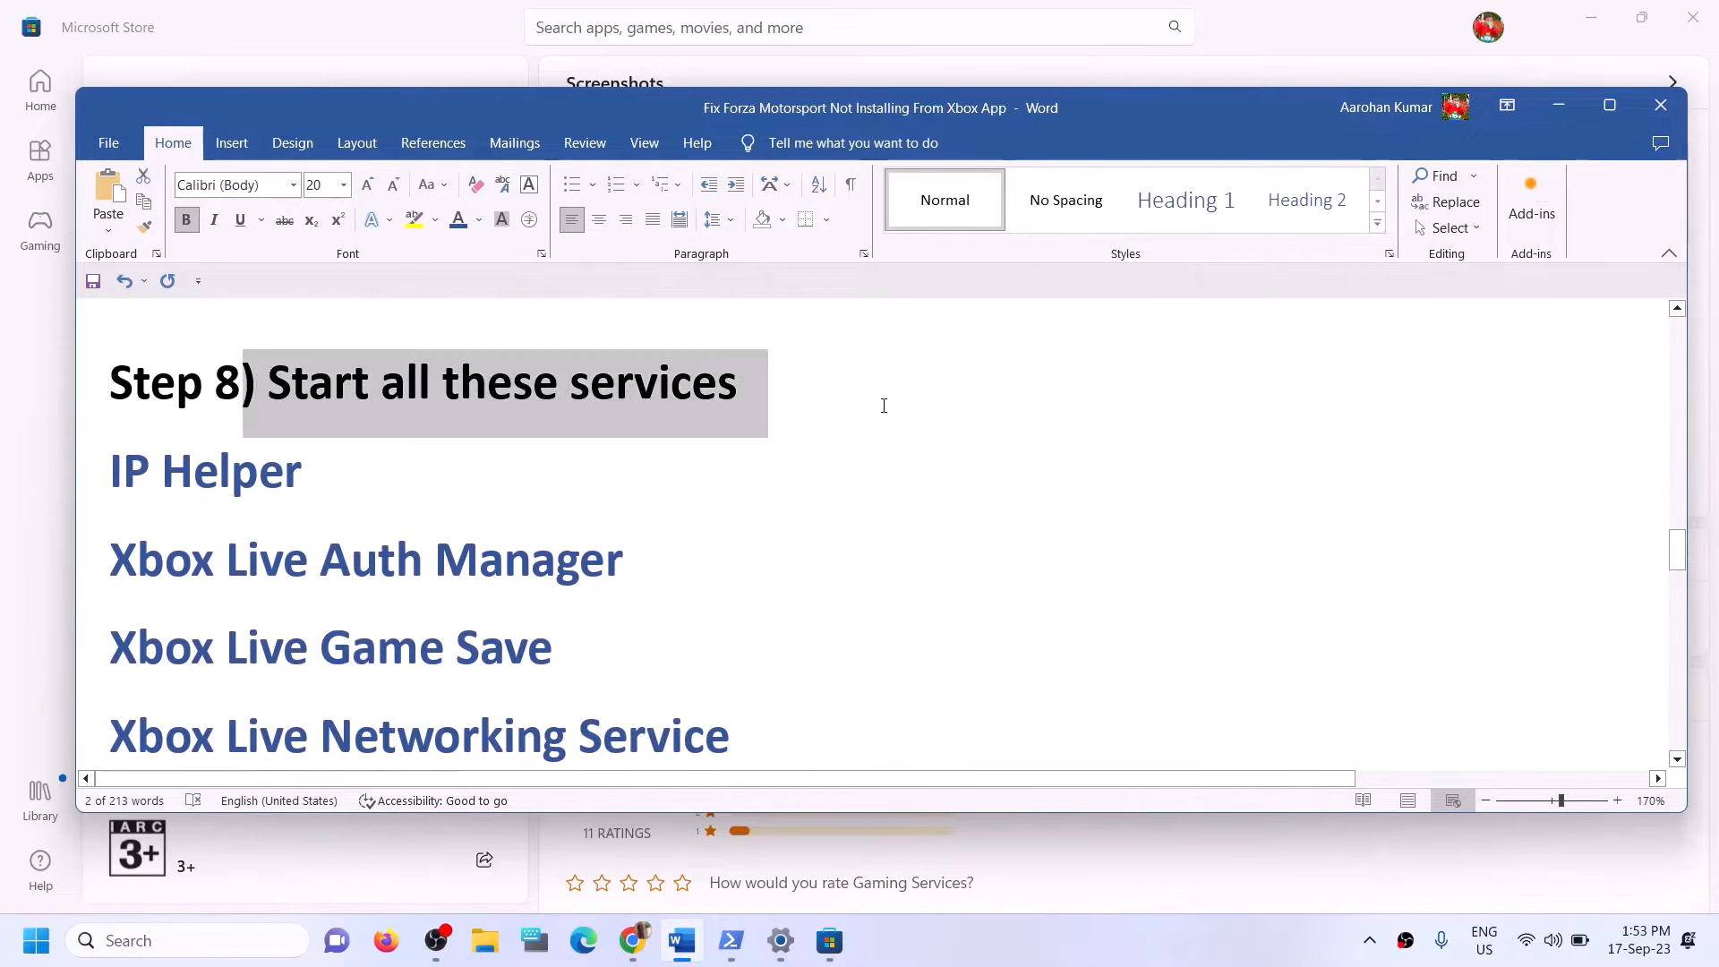
Search Windows for "services" and open the Services app.
click(225, 939)
text(services)
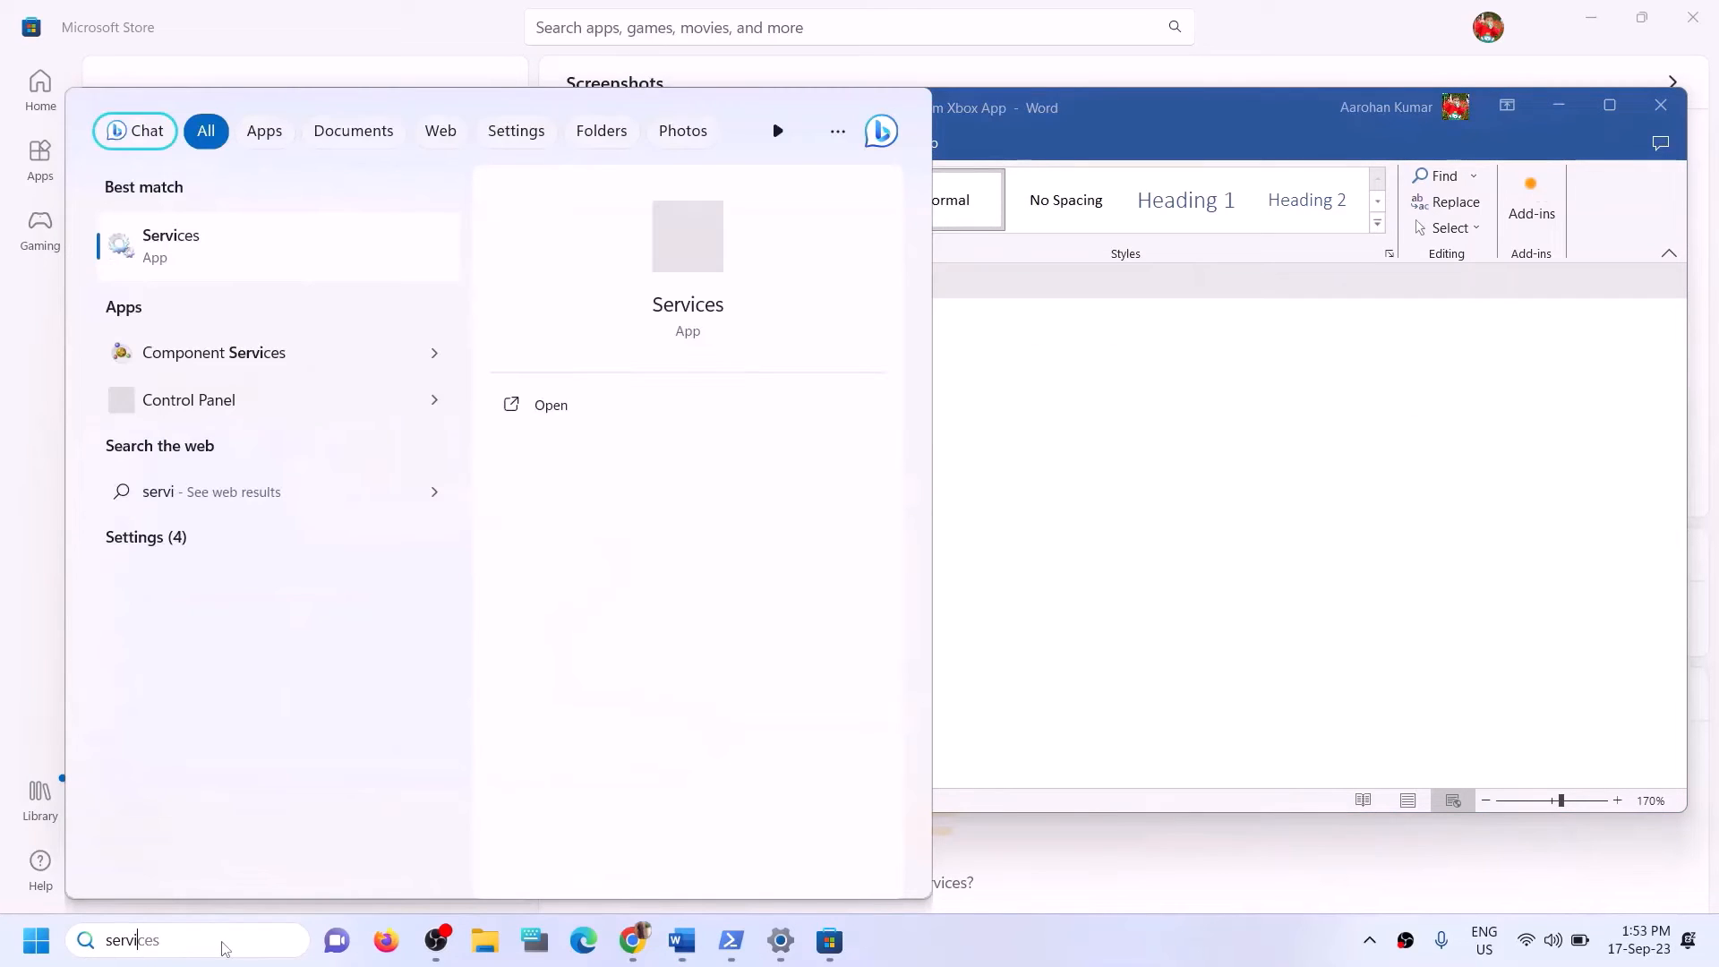
click(188, 246)
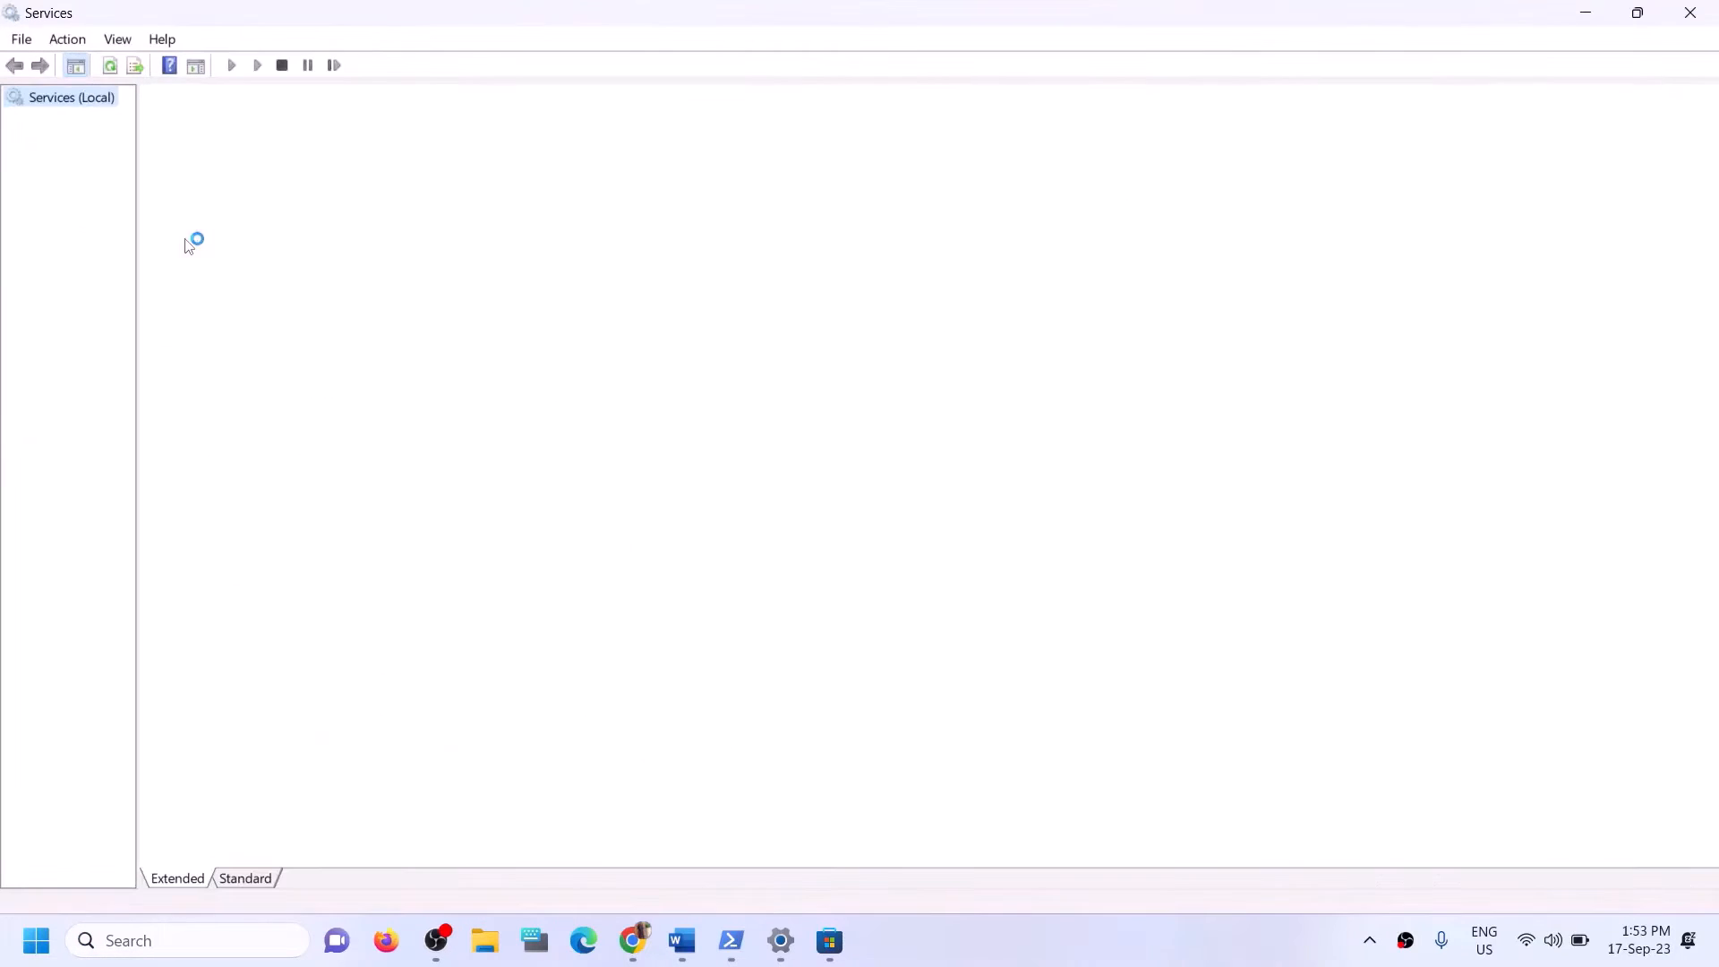
Find the IP Helper service, set its startup type to Automatic, apply the setting and close its properties.
click(538, 585)
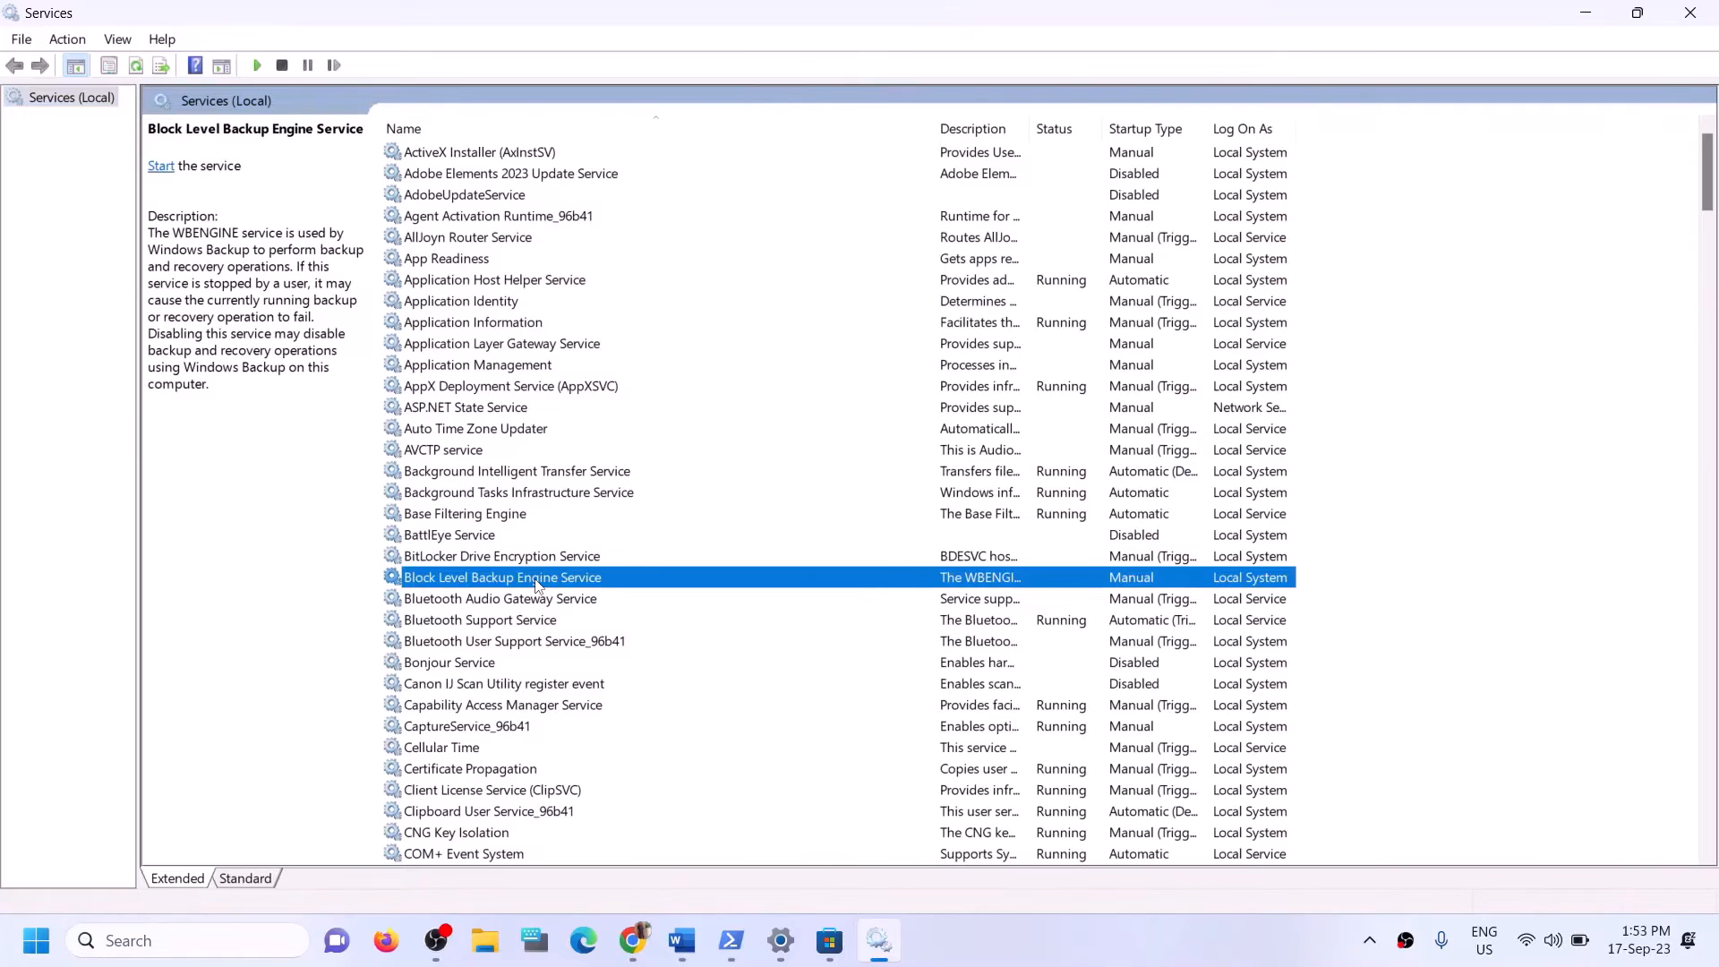
key(i)
click(430, 497)
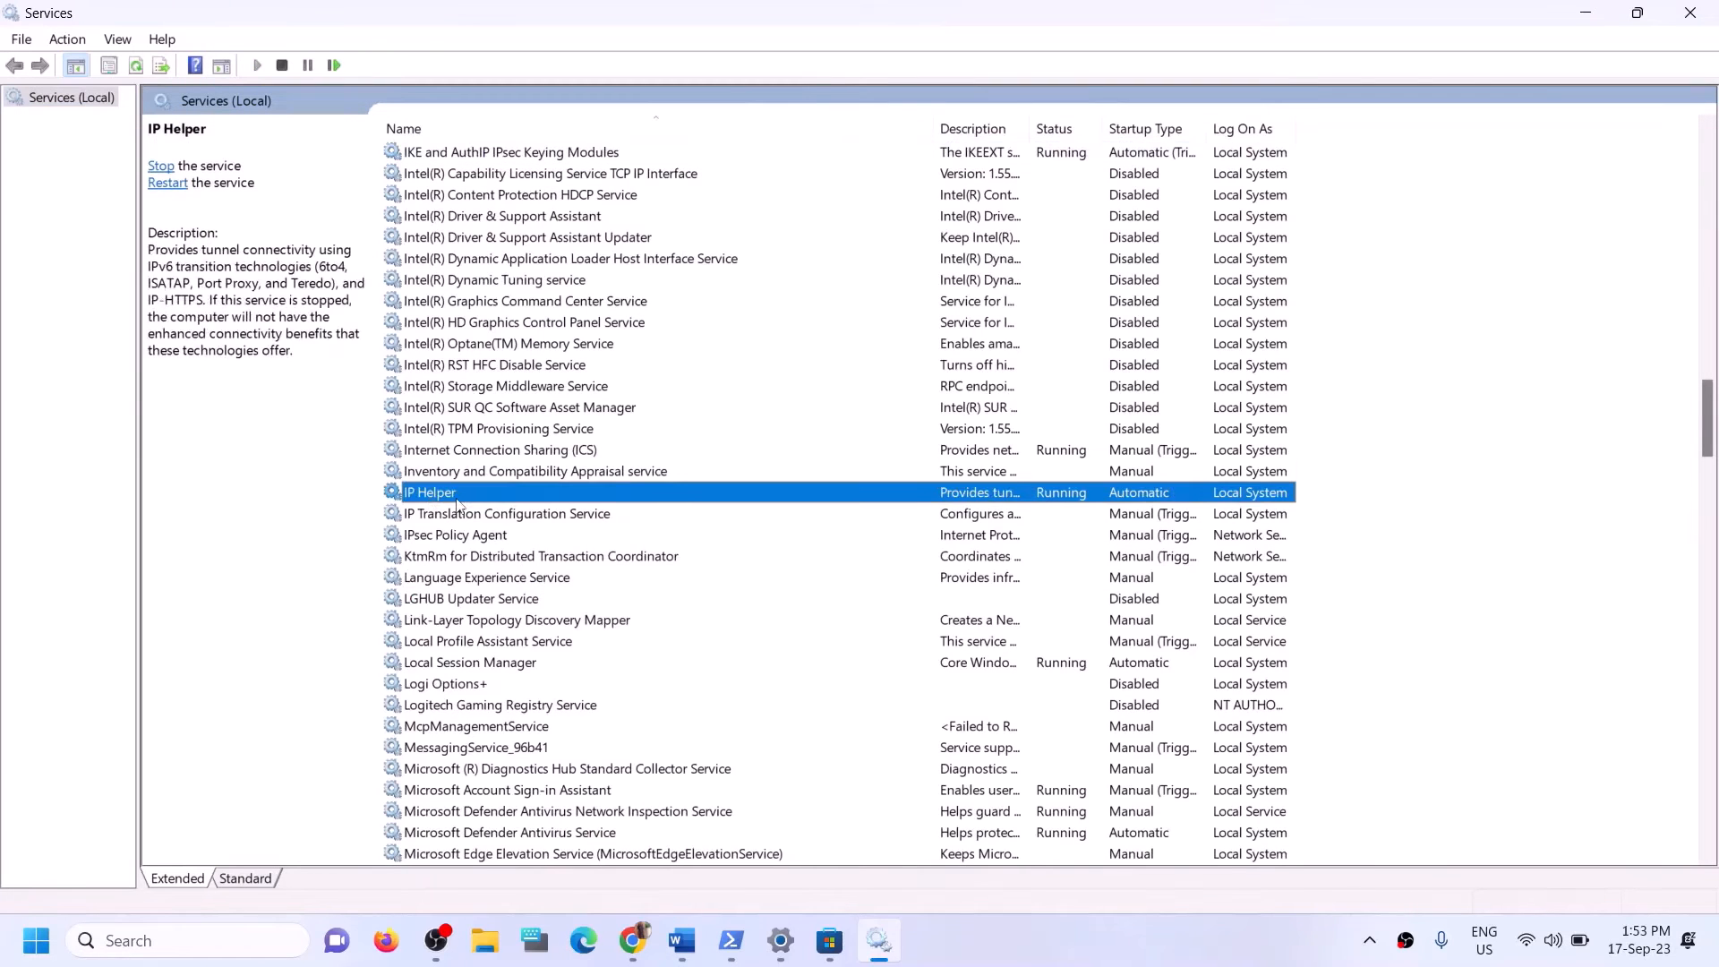
double_click(454, 497)
click(824, 443)
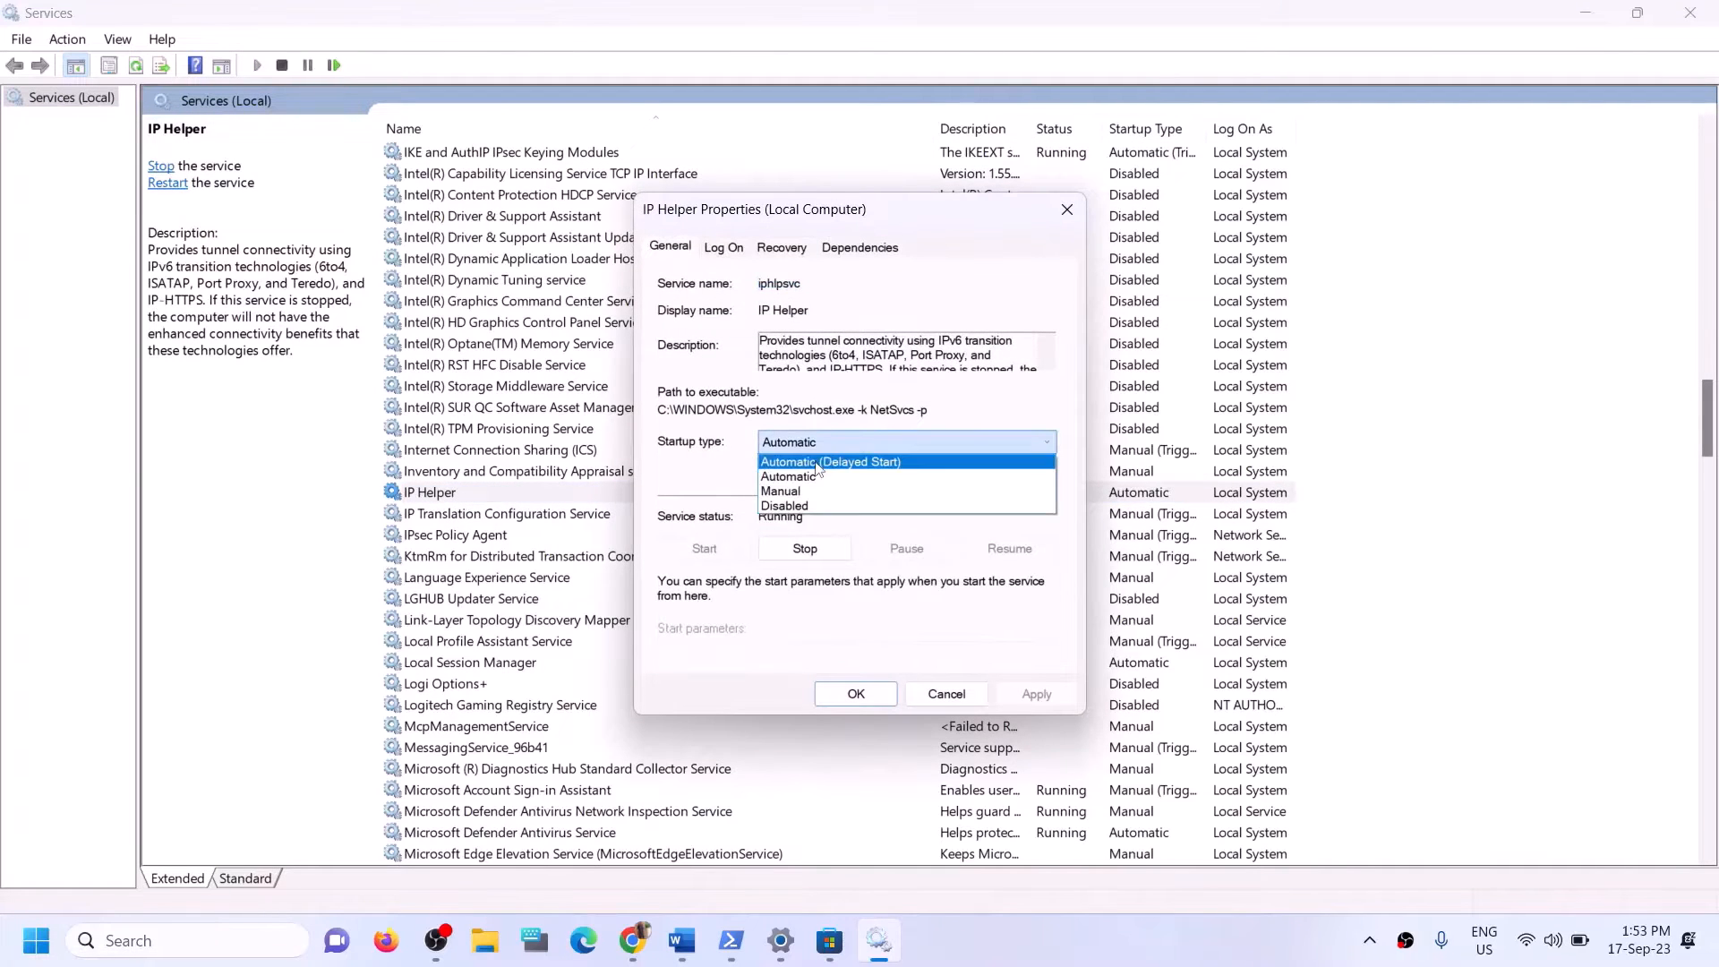
click(788, 491)
click(806, 442)
click(801, 477)
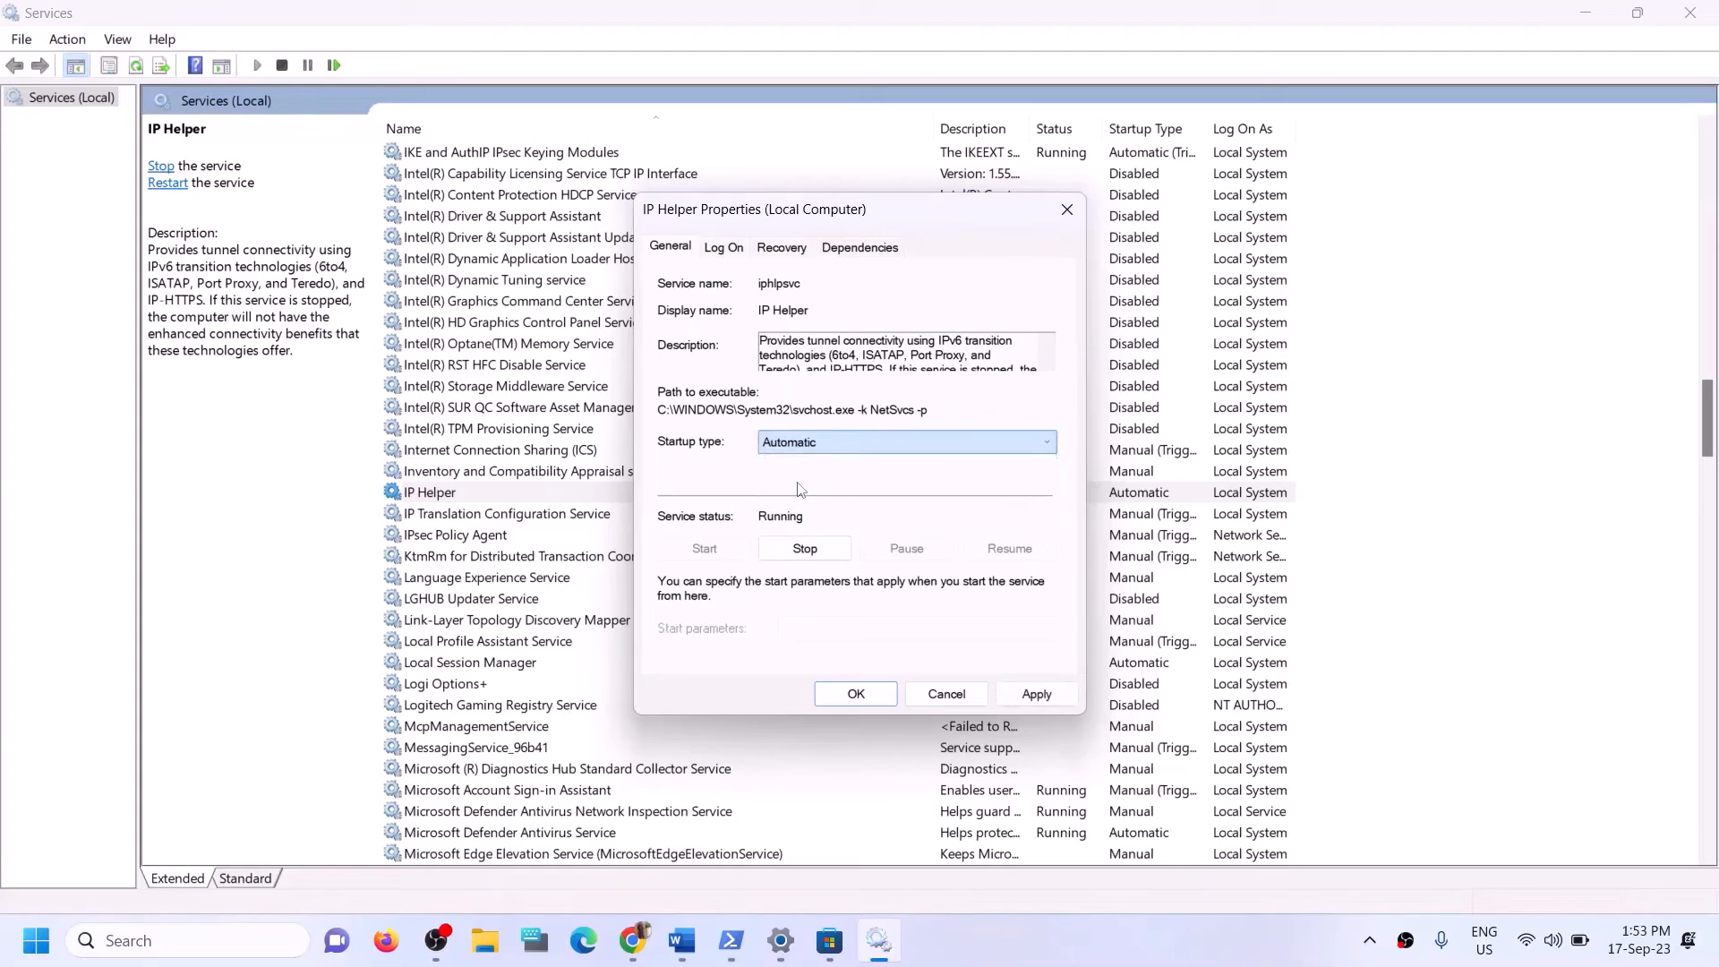
click(1021, 696)
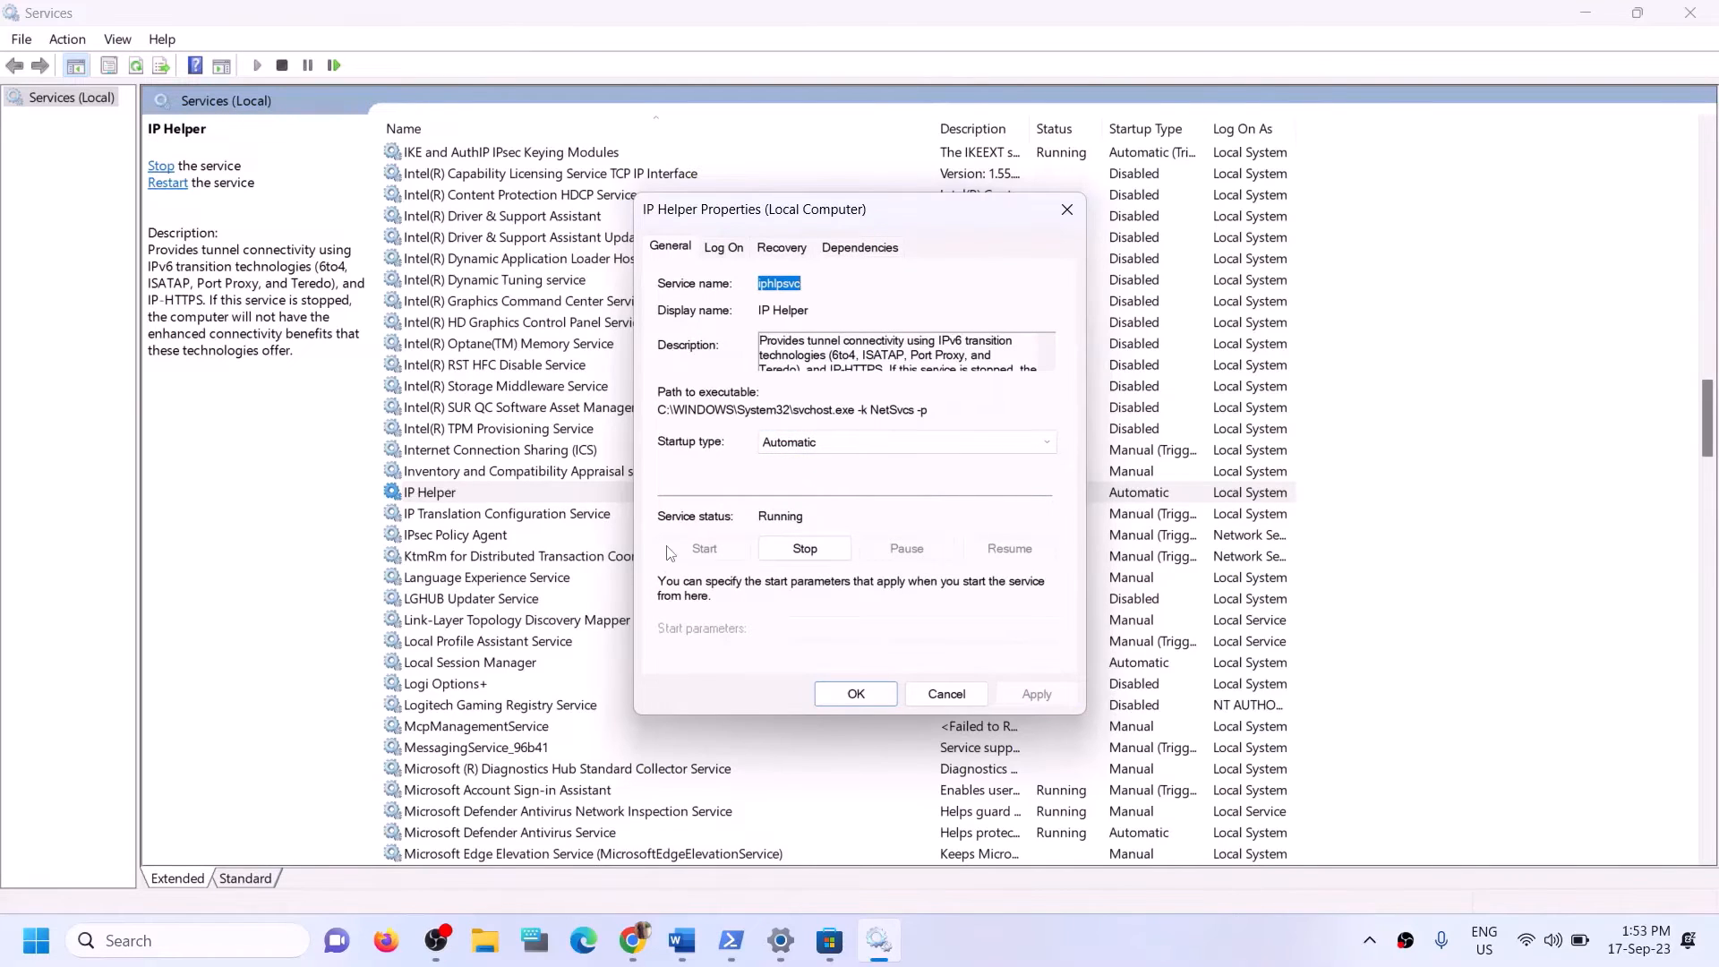
click(841, 692)
Find the Xbox Accessory Management Service, set its startup type to Automatic, apply it and close its properties.
click(576, 694)
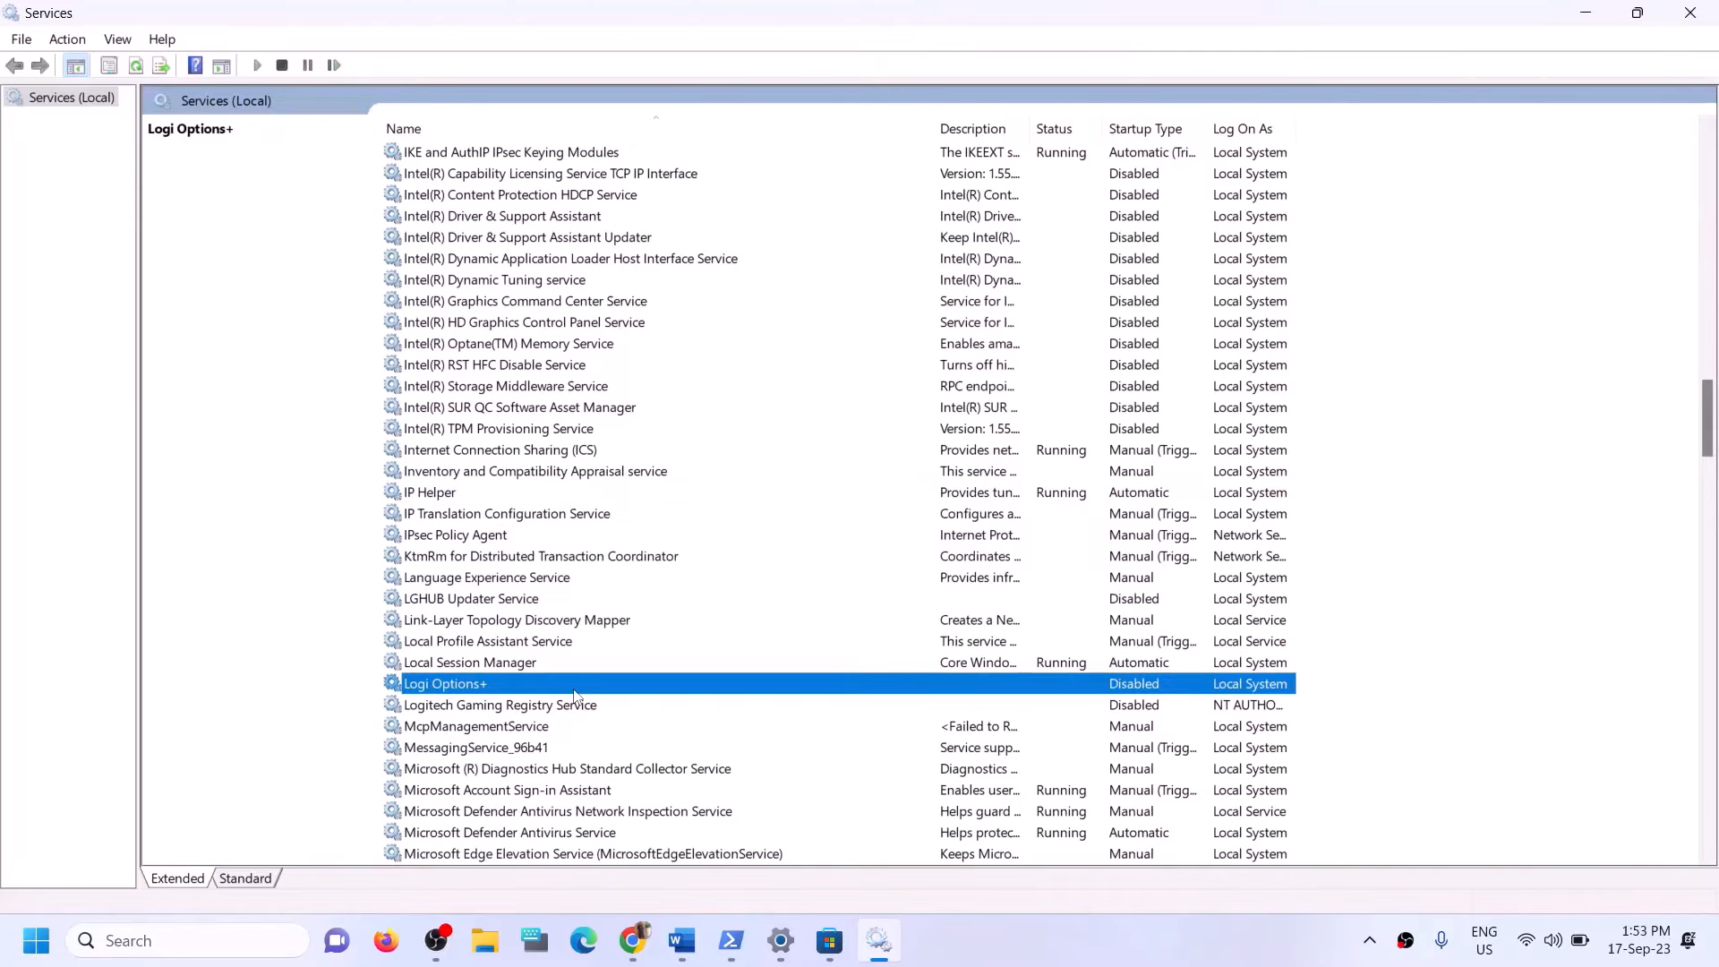
key(x)
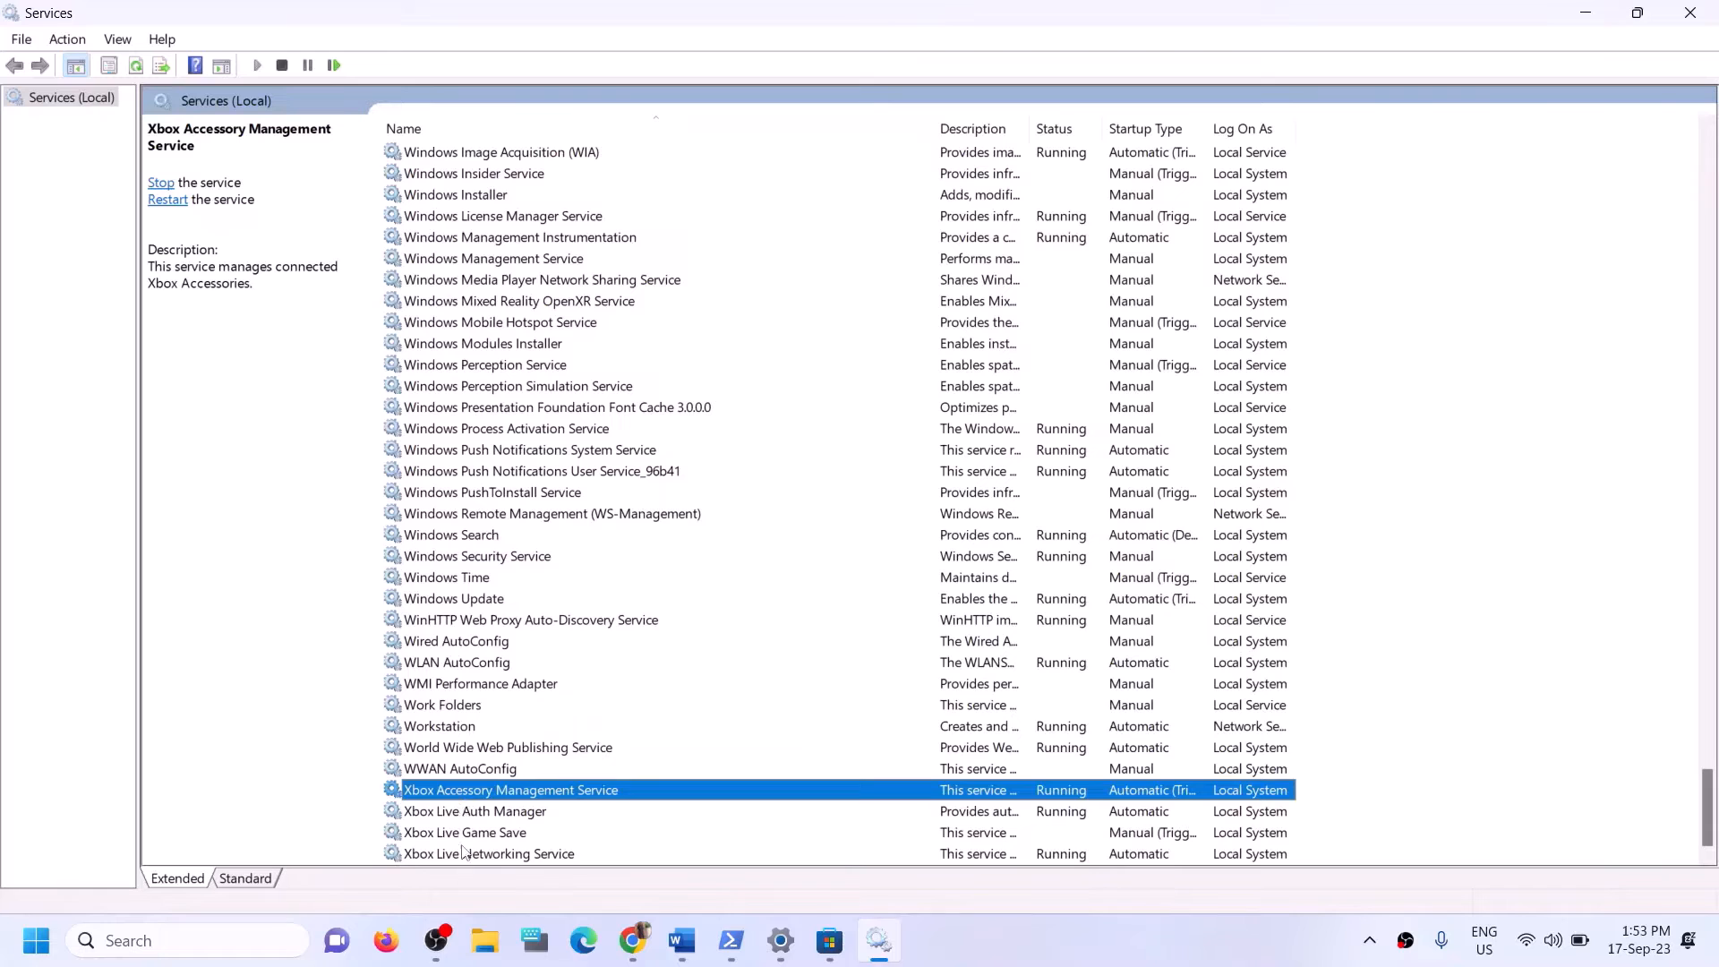
double_click(588, 796)
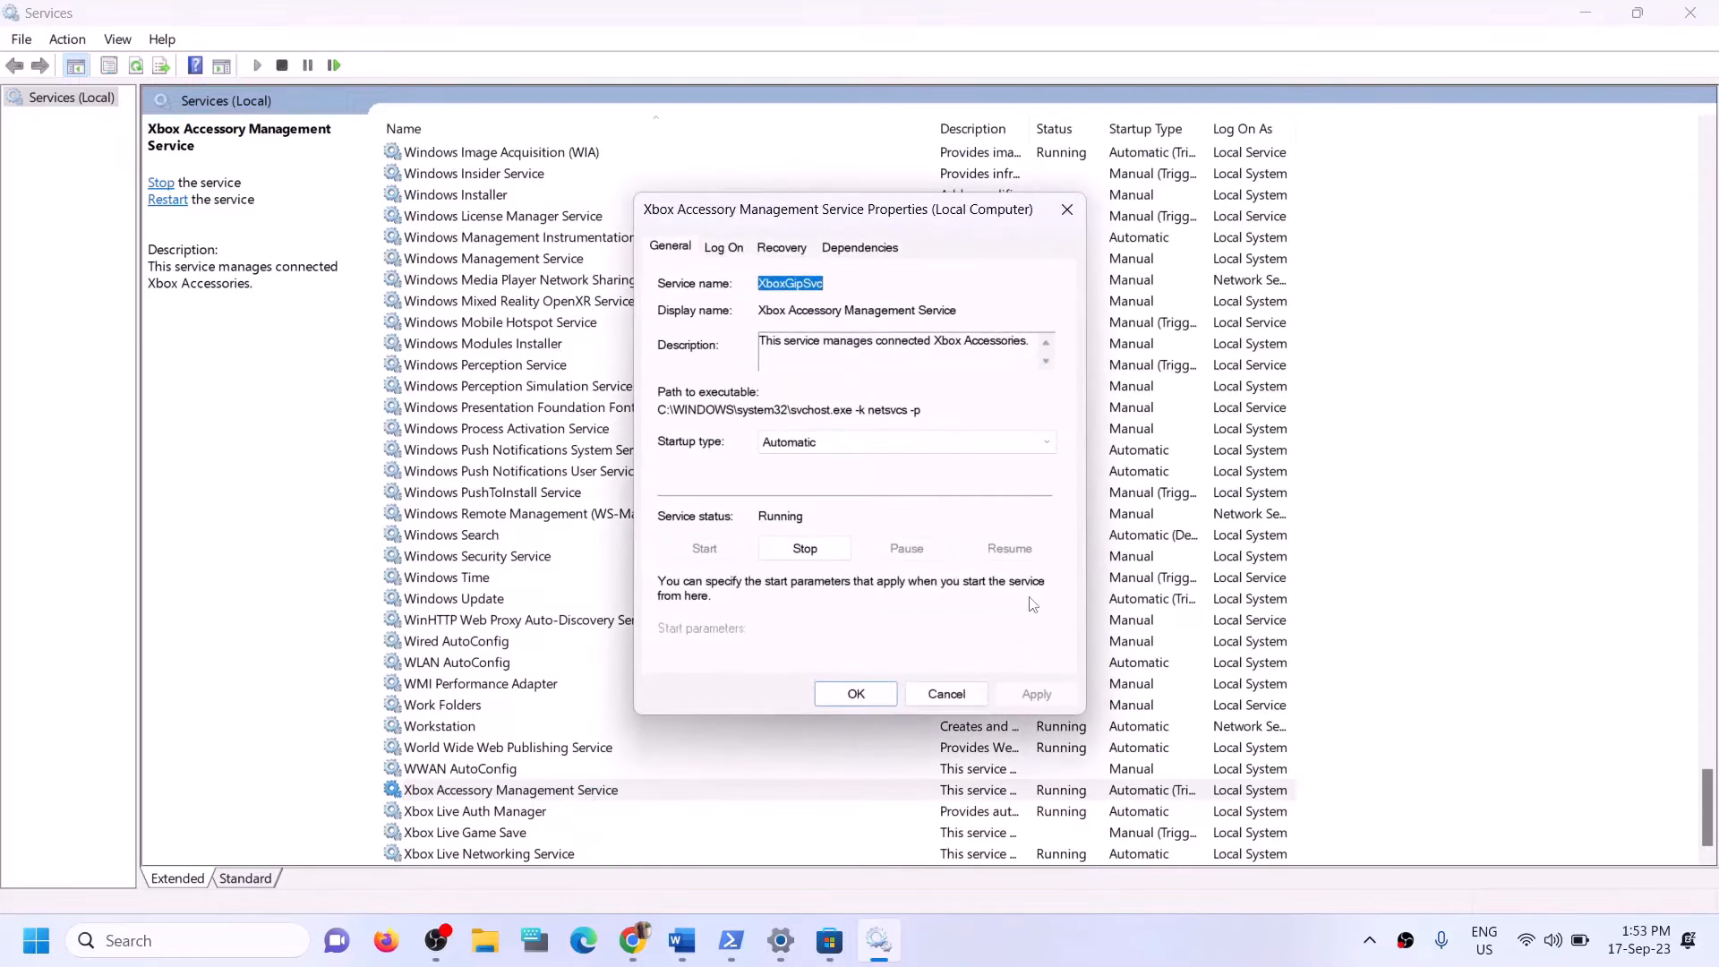
click(863, 442)
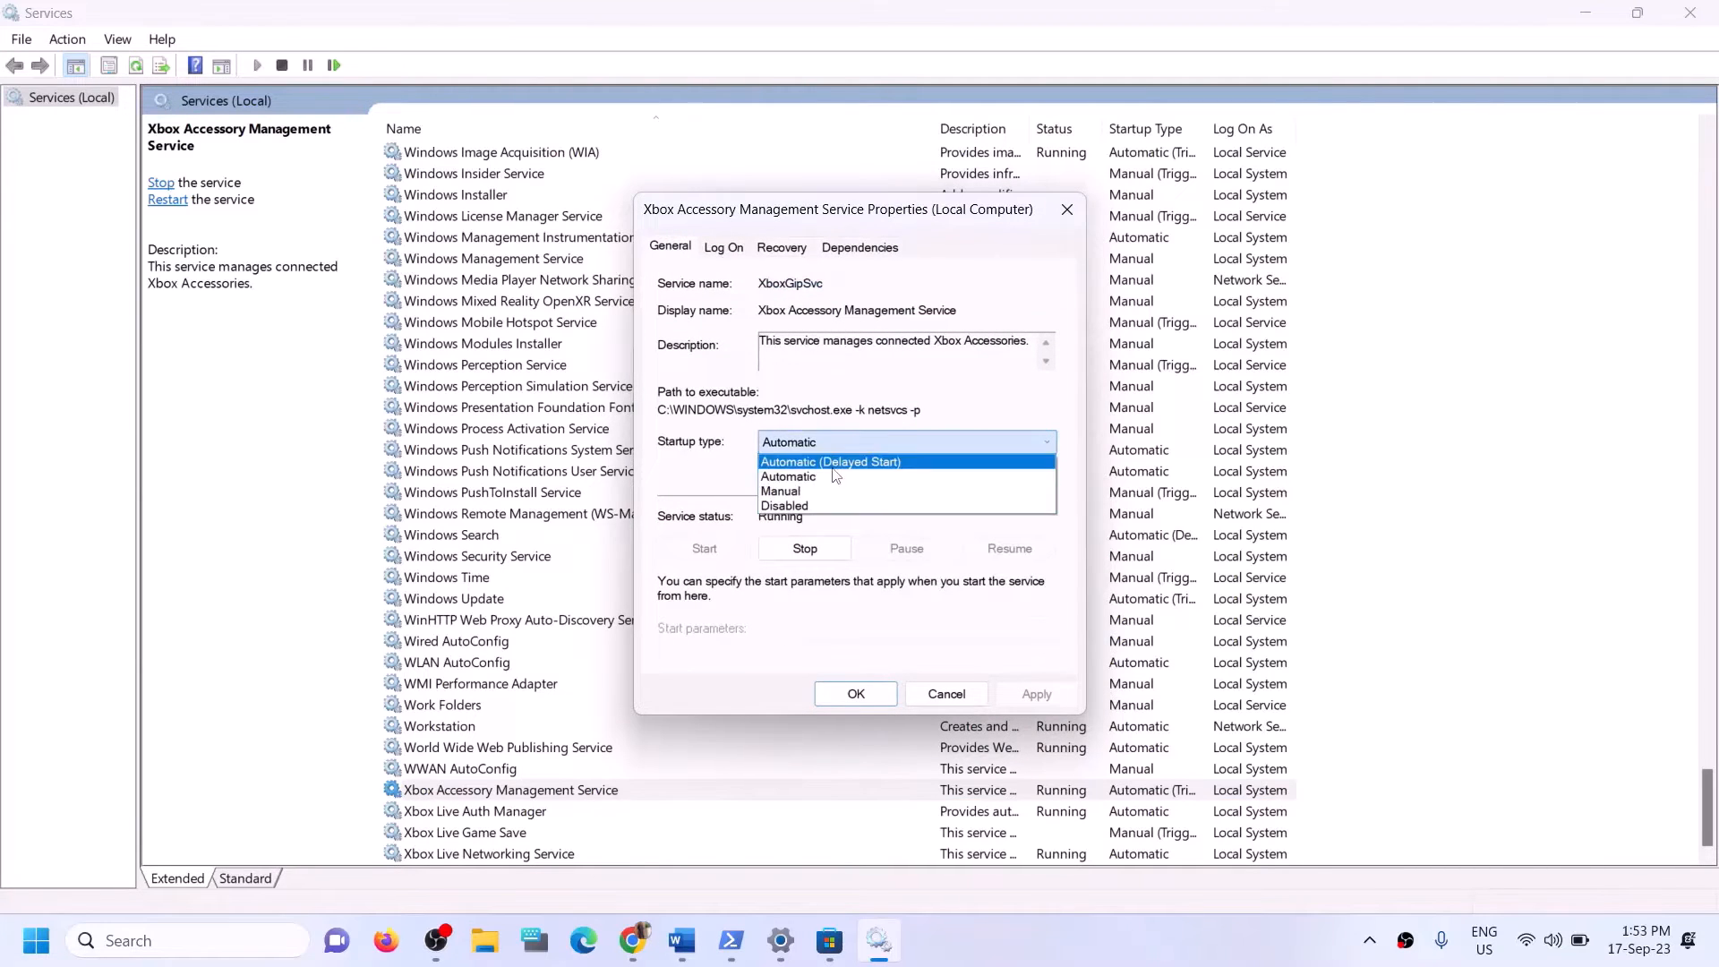
click(810, 462)
click(1037, 693)
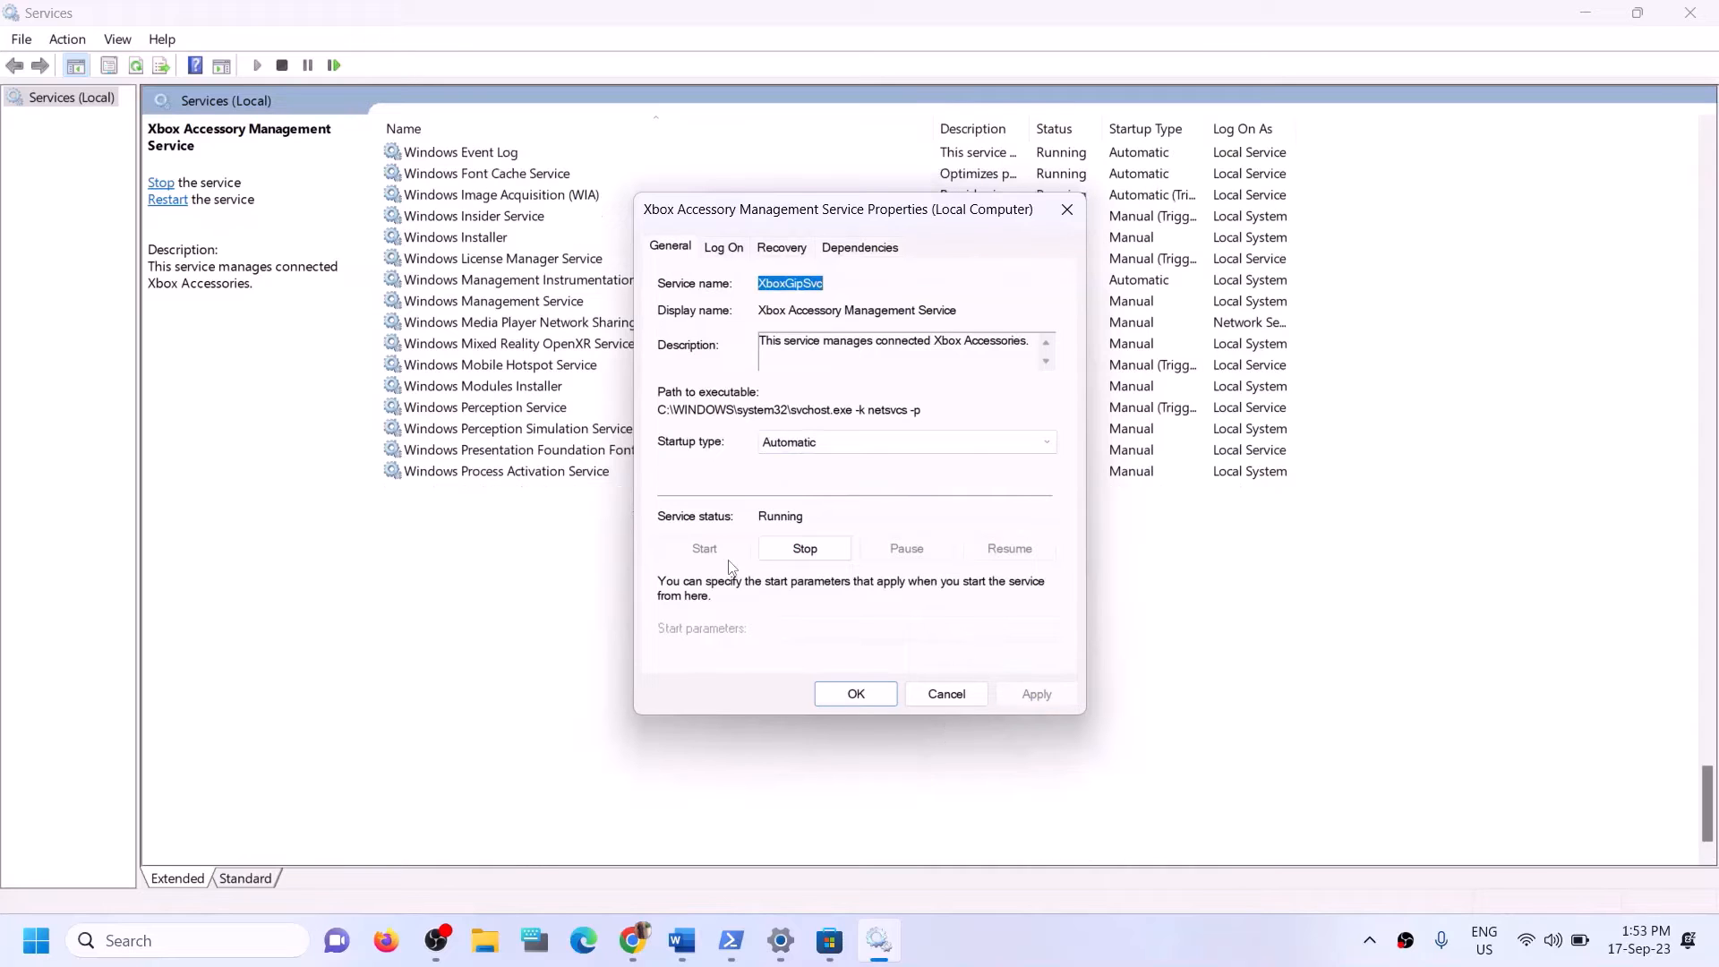
click(856, 693)
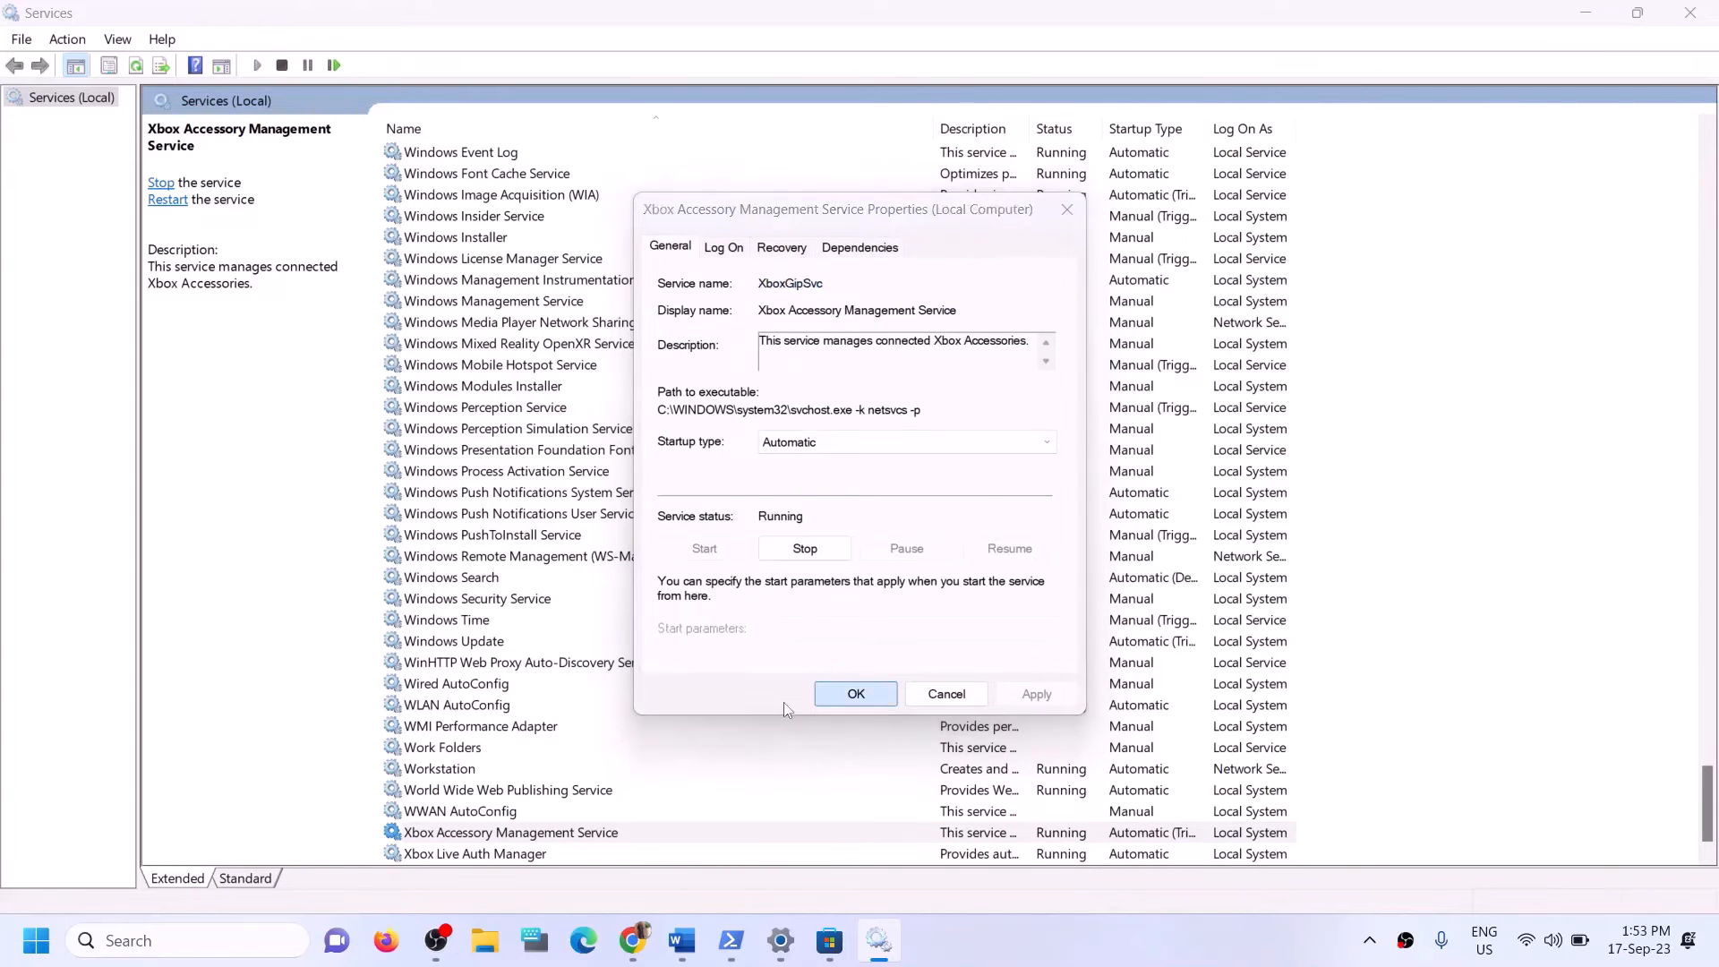
Set the Xbox Live Auth Manager service's startup type to Automatic, apply it and close its properties.
scroll(503, 817, down, 1)
click(503, 811)
double_click(503, 811)
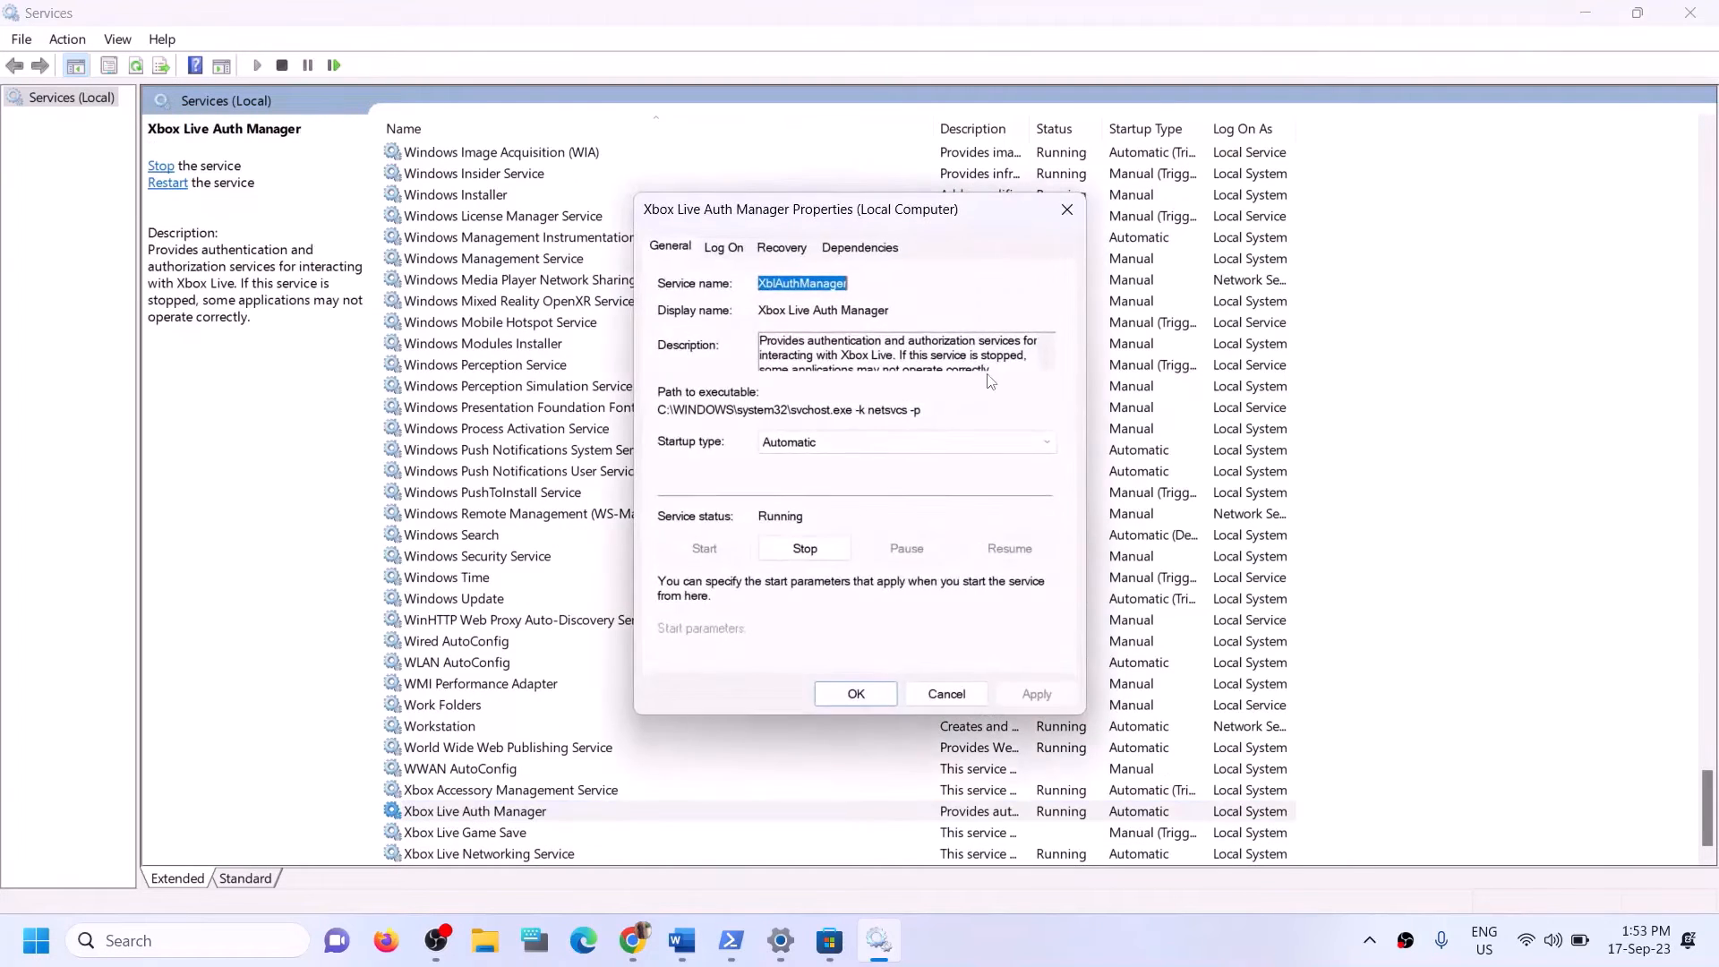
click(863, 444)
click(942, 649)
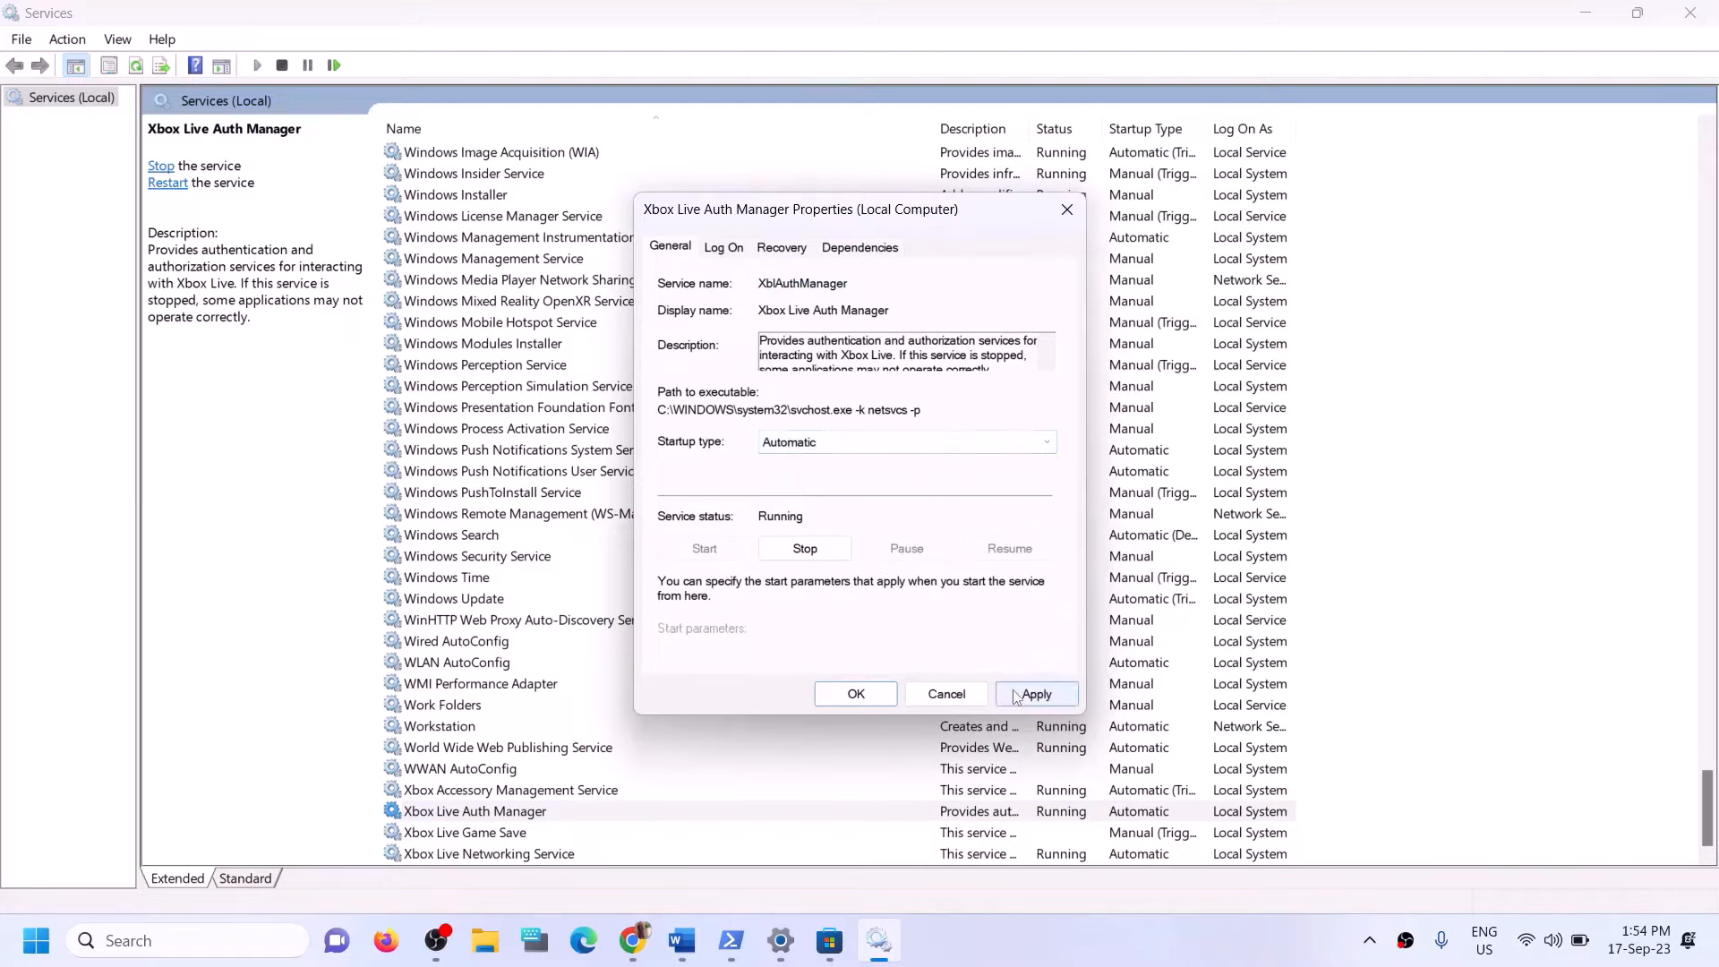
click(1031, 692)
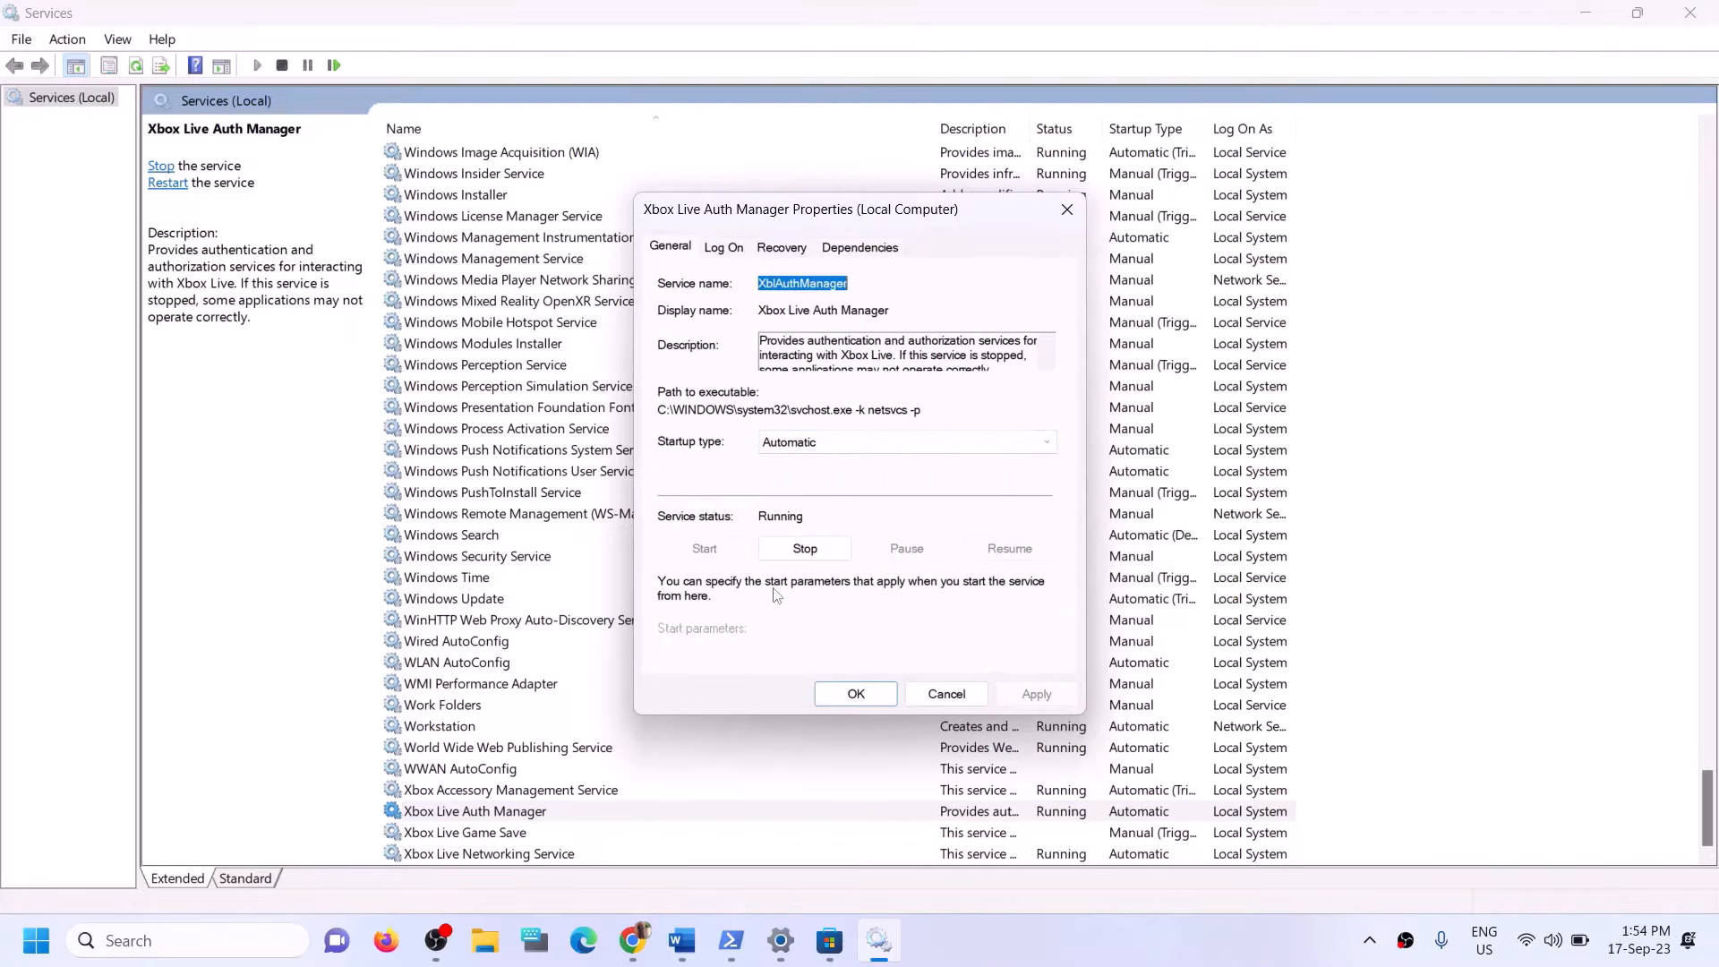
click(856, 694)
Set the Xbox Live Game Save service's startup type to Automatic, apply it and start the service.
click(481, 833)
double_click(481, 837)
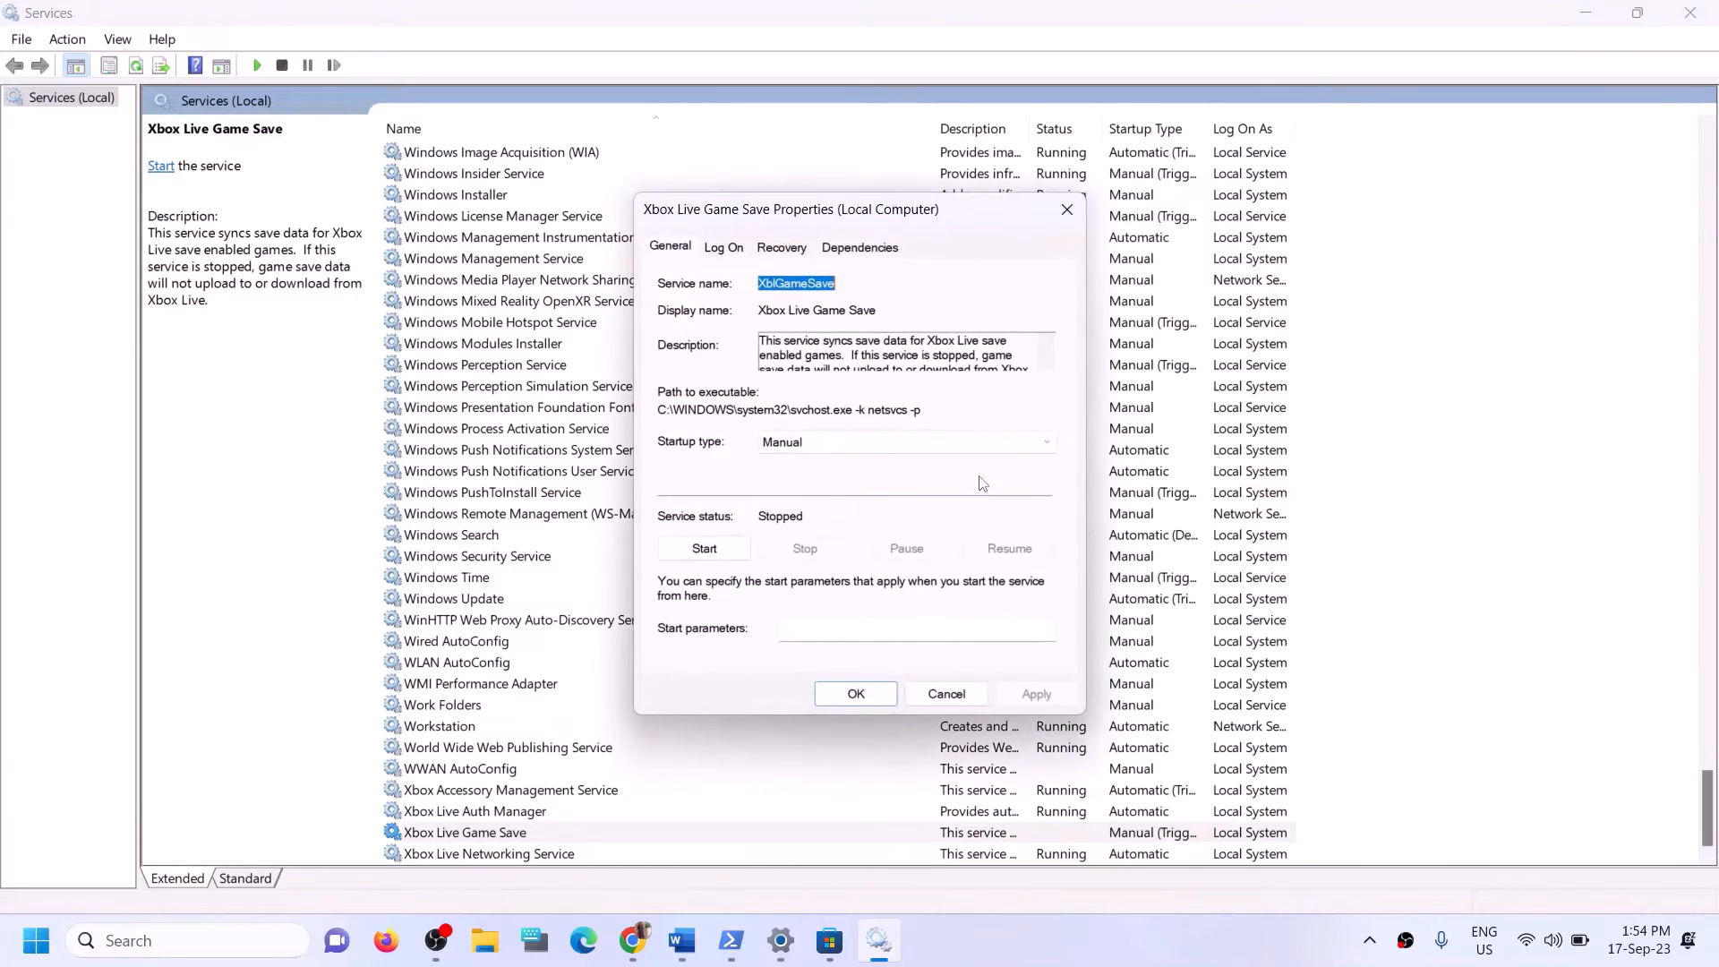
click(860, 442)
click(778, 477)
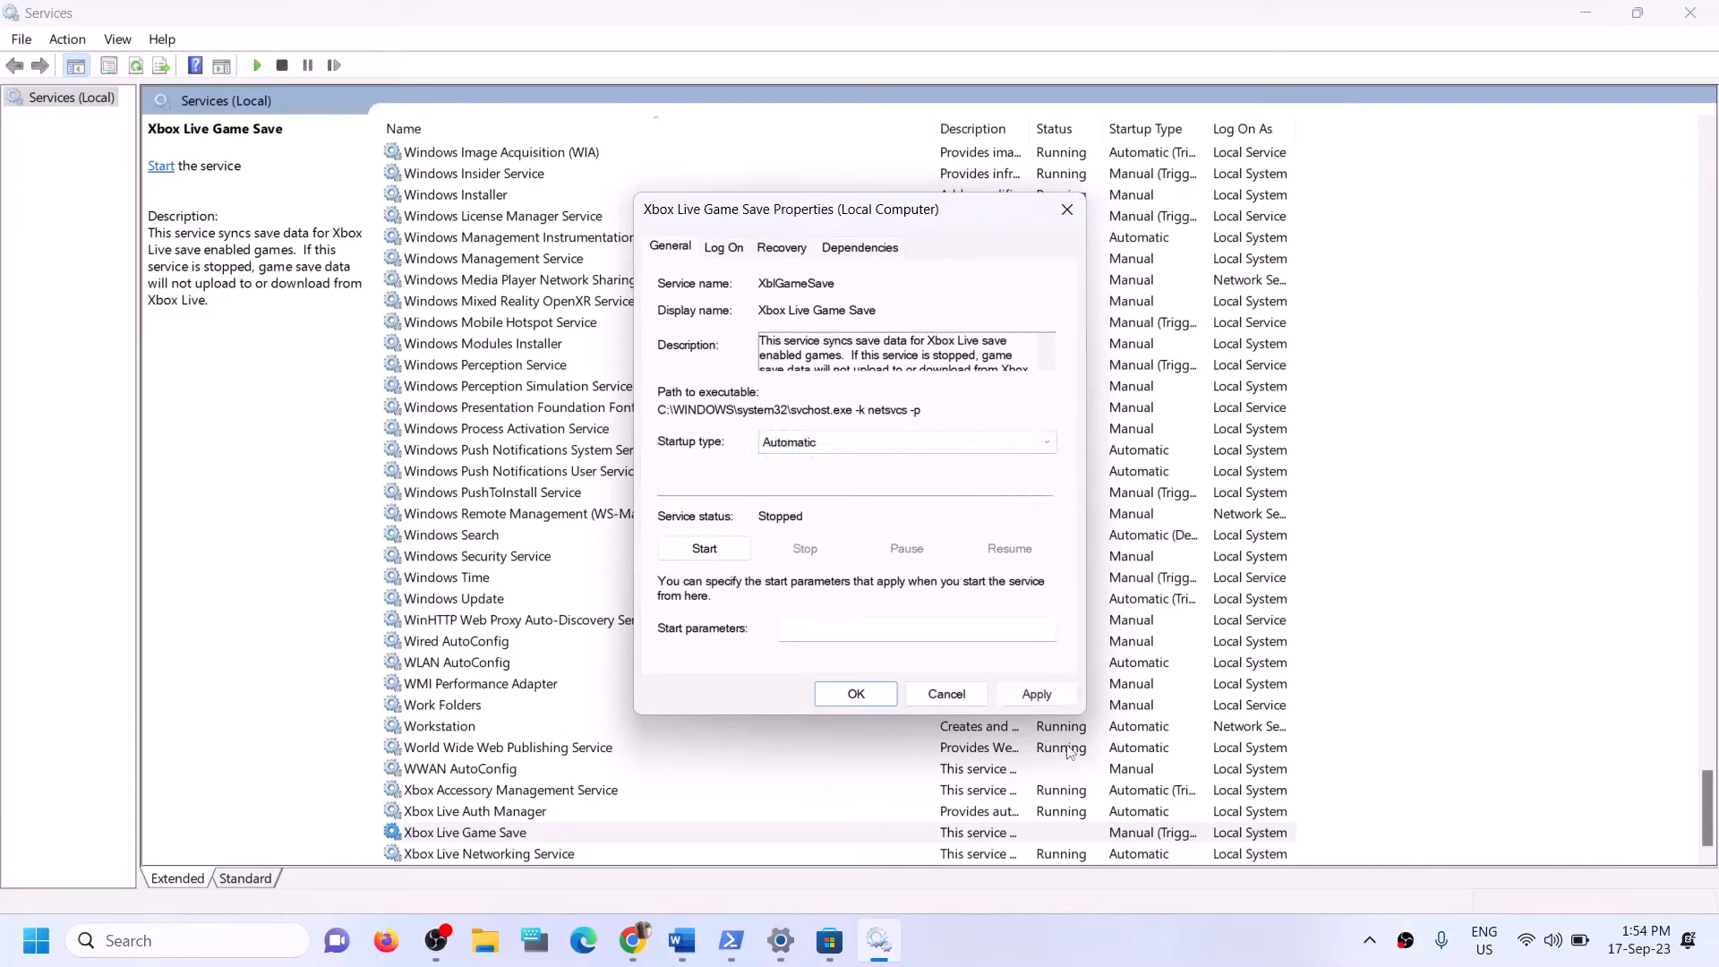
click(1036, 694)
click(704, 549)
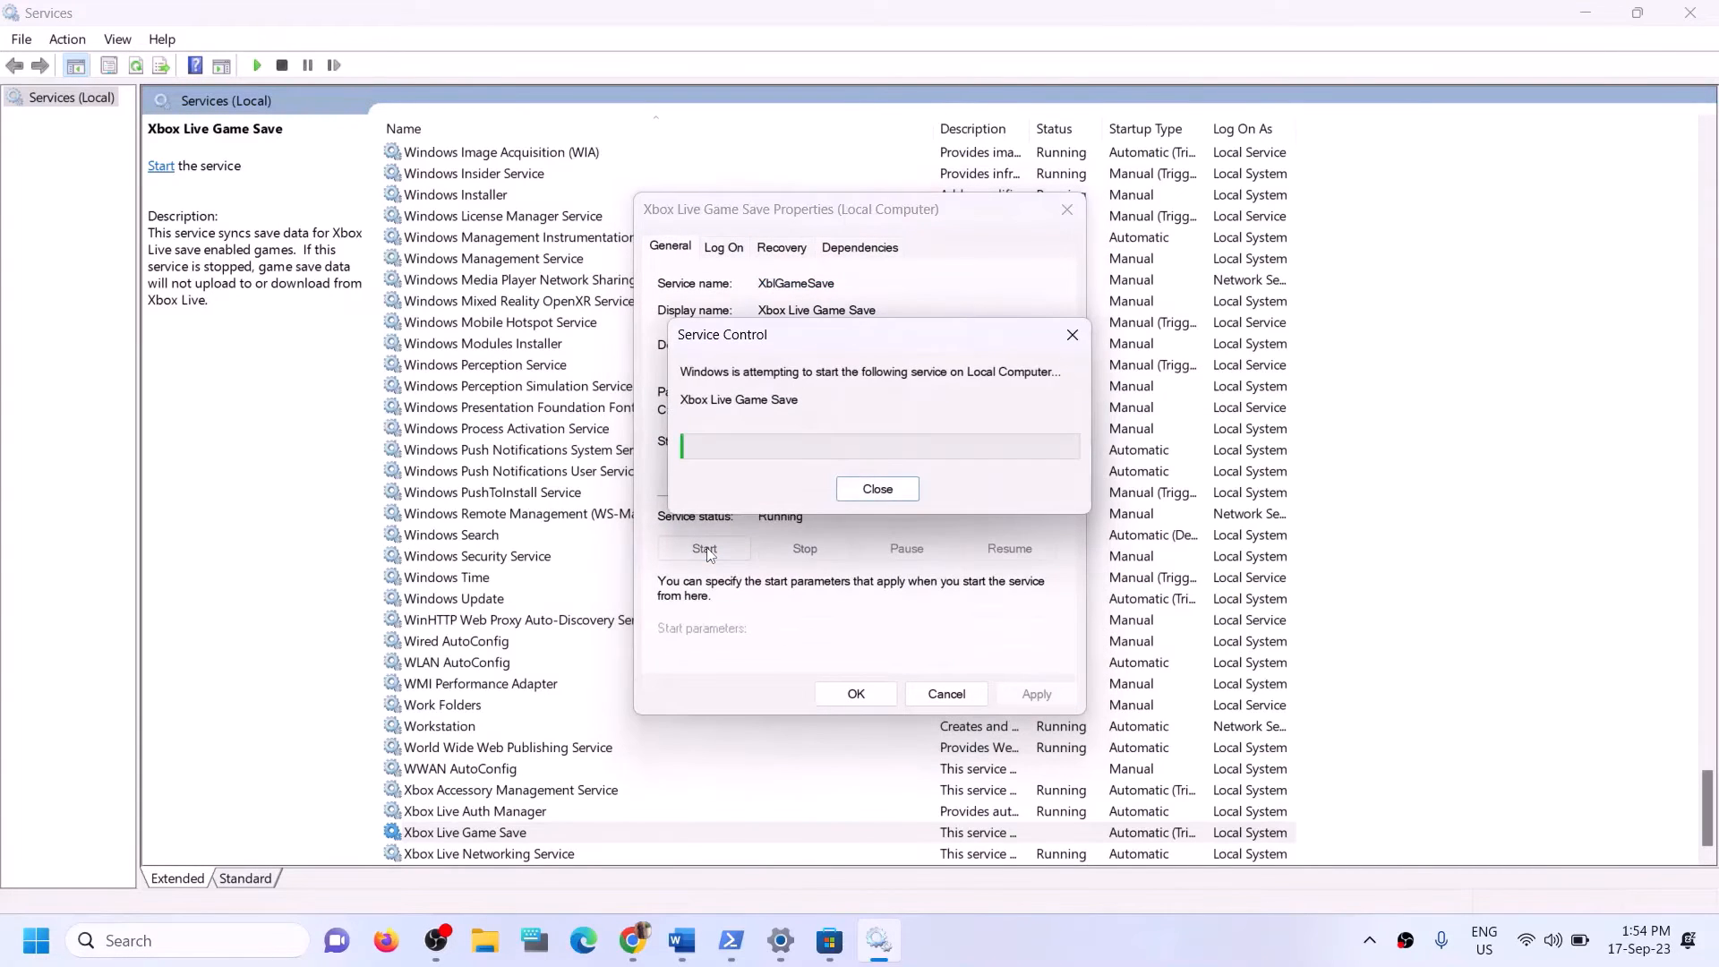
click(852, 701)
Set the Xbox Live Networking Service's startup type to Automatic and confirm its properties.
double_click(515, 855)
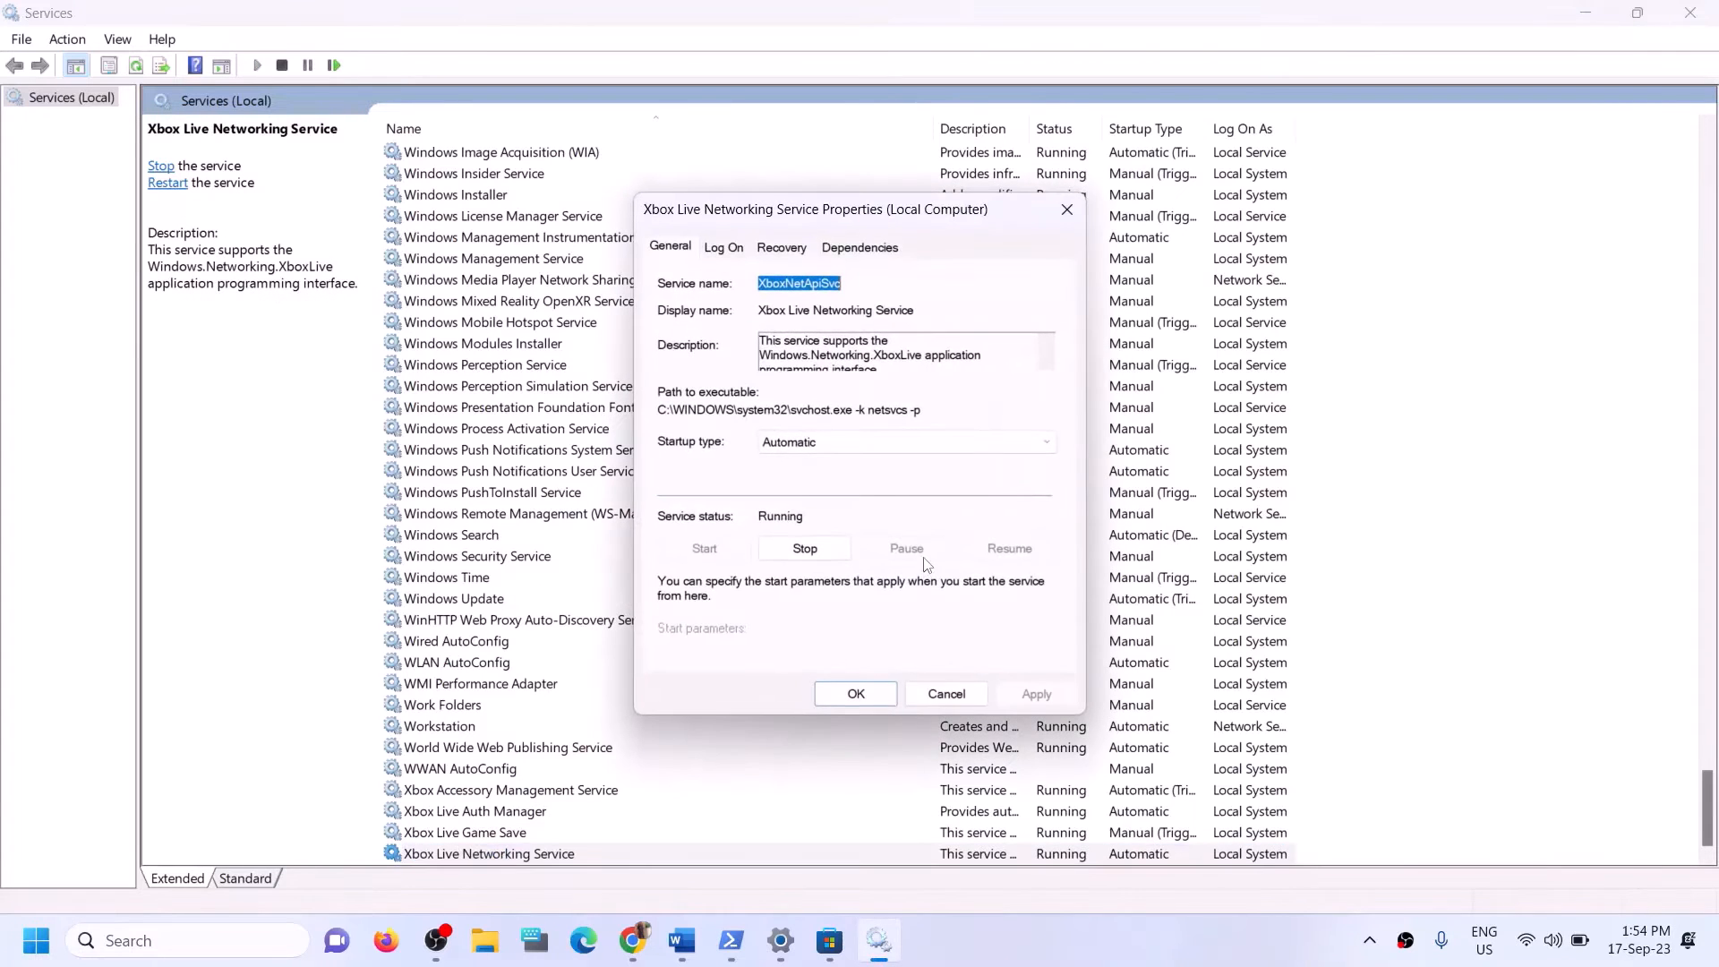
click(847, 443)
click(806, 456)
click(841, 696)
Set the Windows Update service's startup type to Automatic, apply it and close its properties.
click(495, 600)
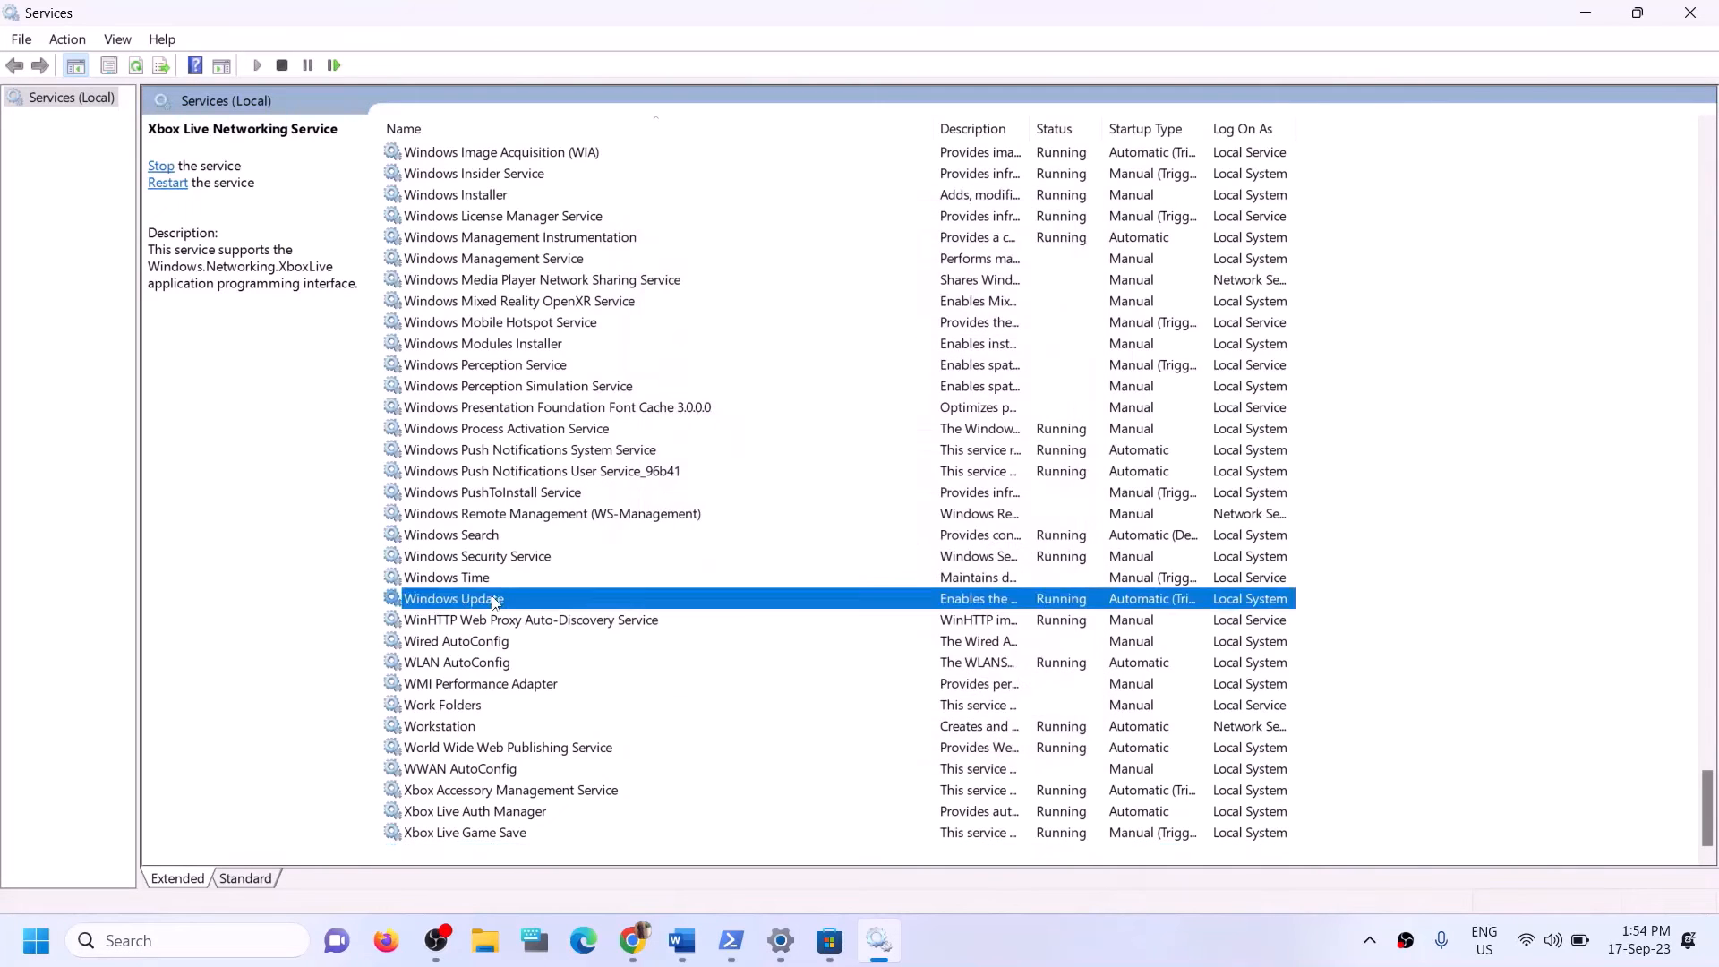
double_click(697, 606)
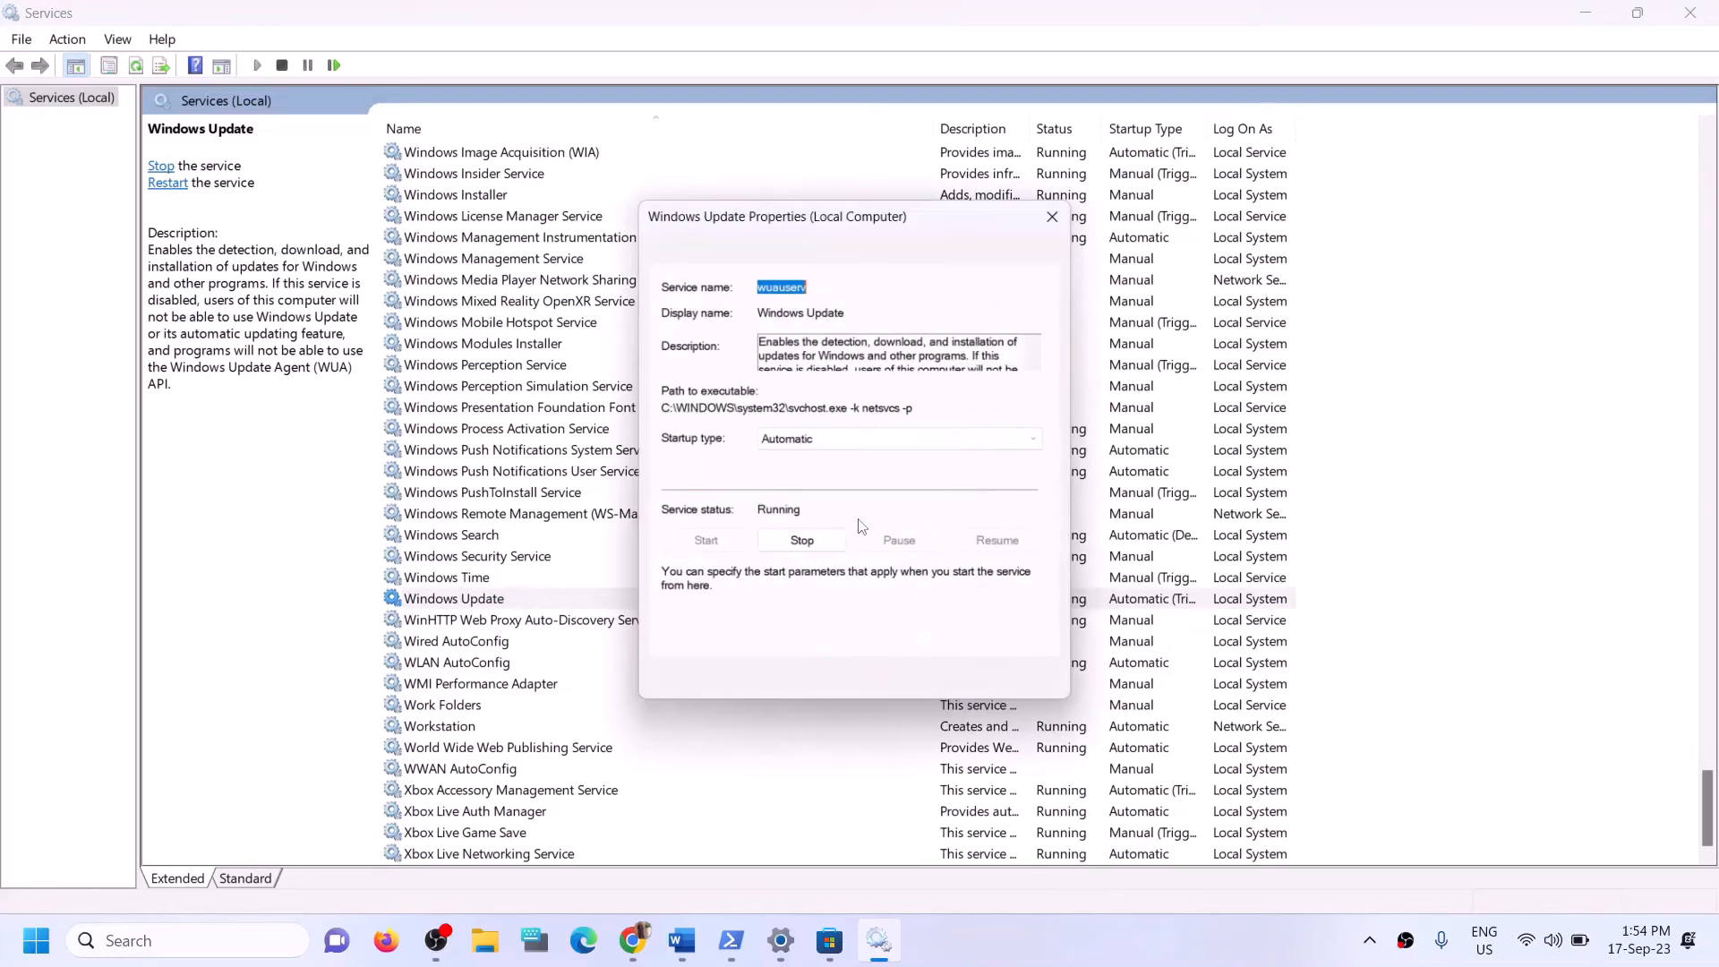
click(852, 453)
click(832, 479)
click(1037, 696)
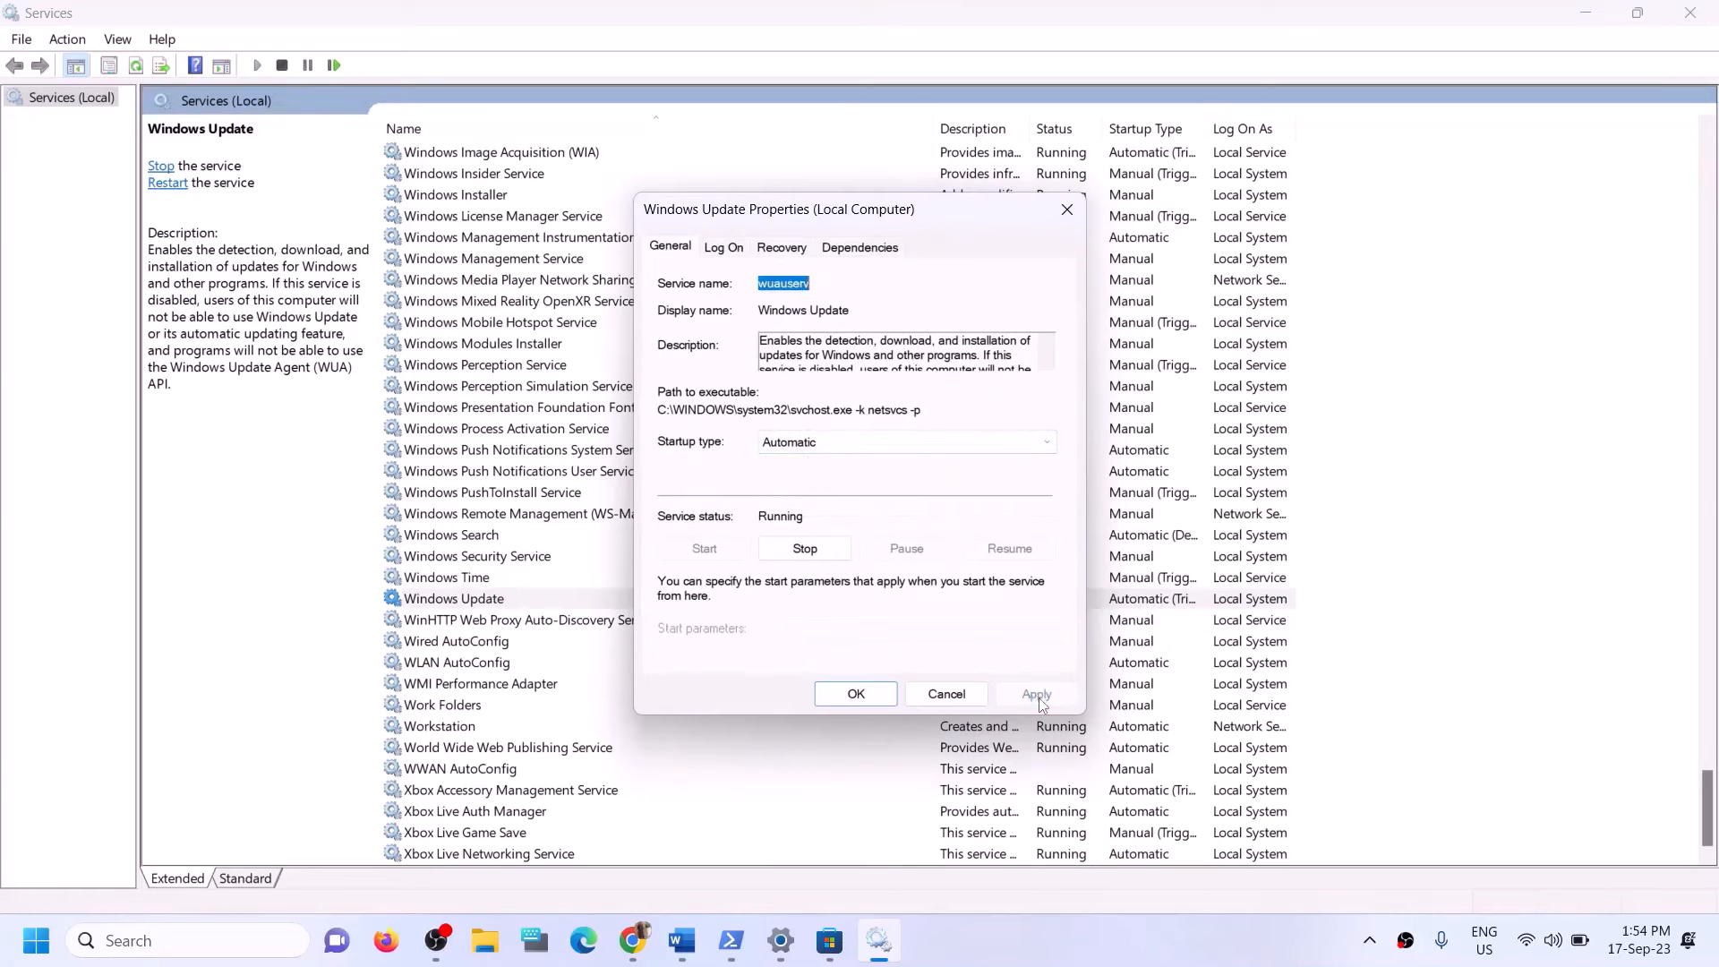
click(854, 695)
Find the two Gaming Services entries and check their status and the available Start option.
click(582, 472)
key(g)
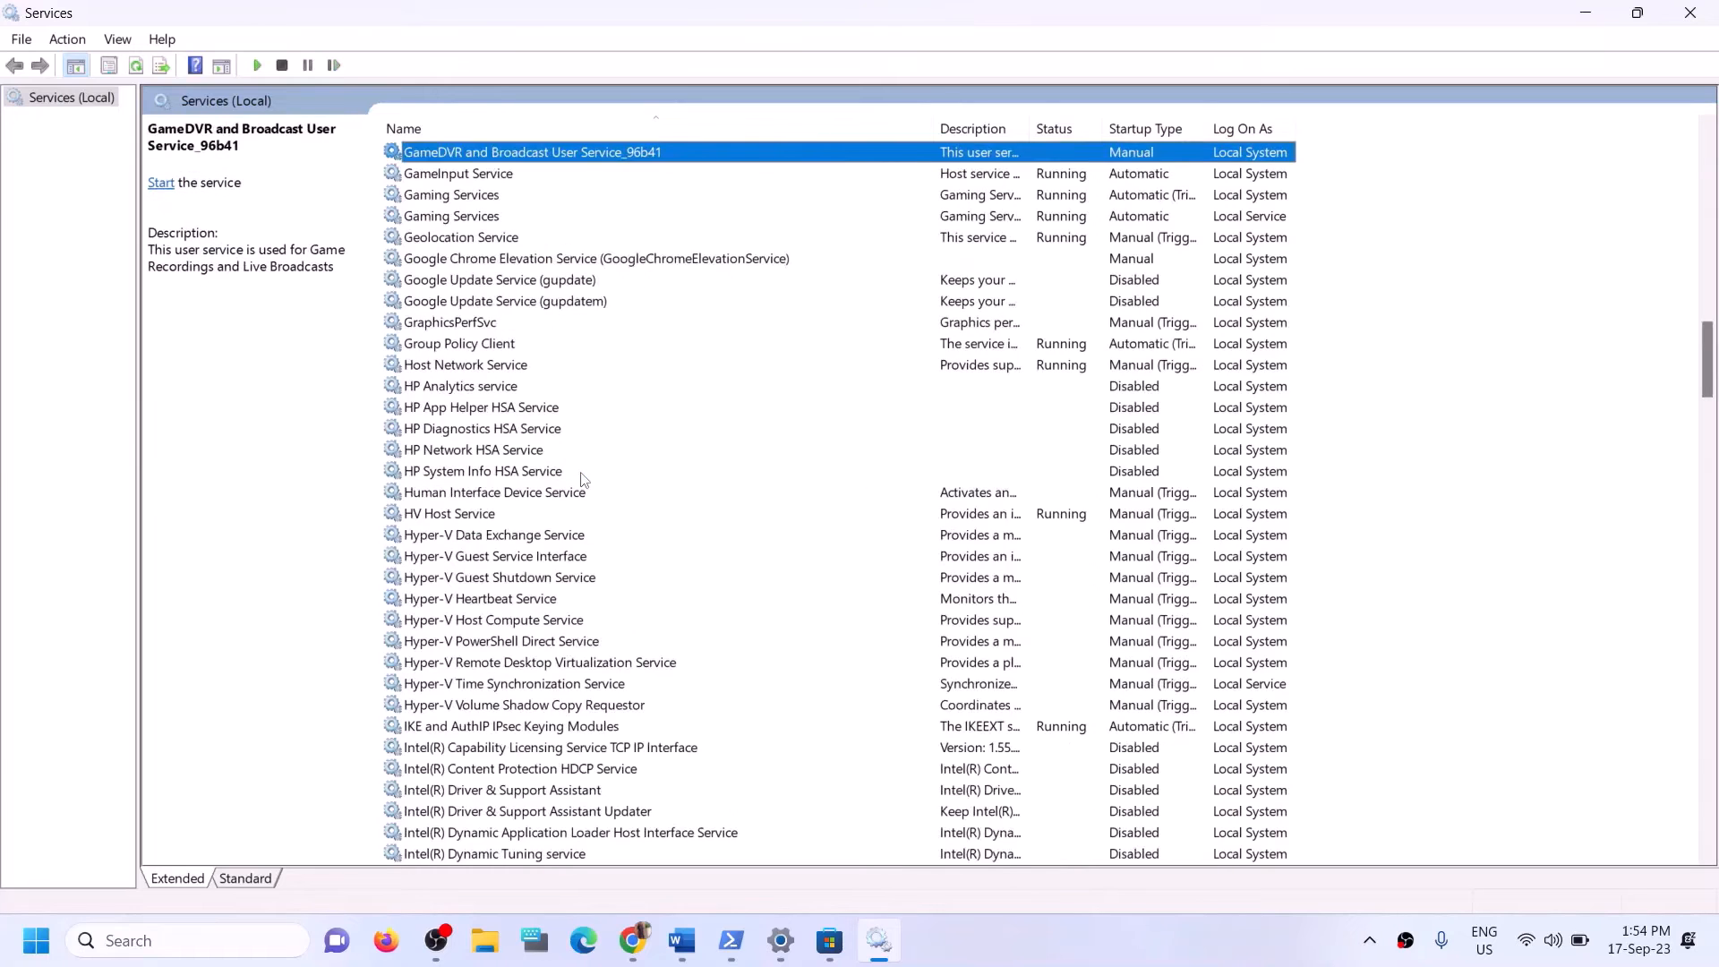
scroll(692, 473, up, 3)
click(1041, 391)
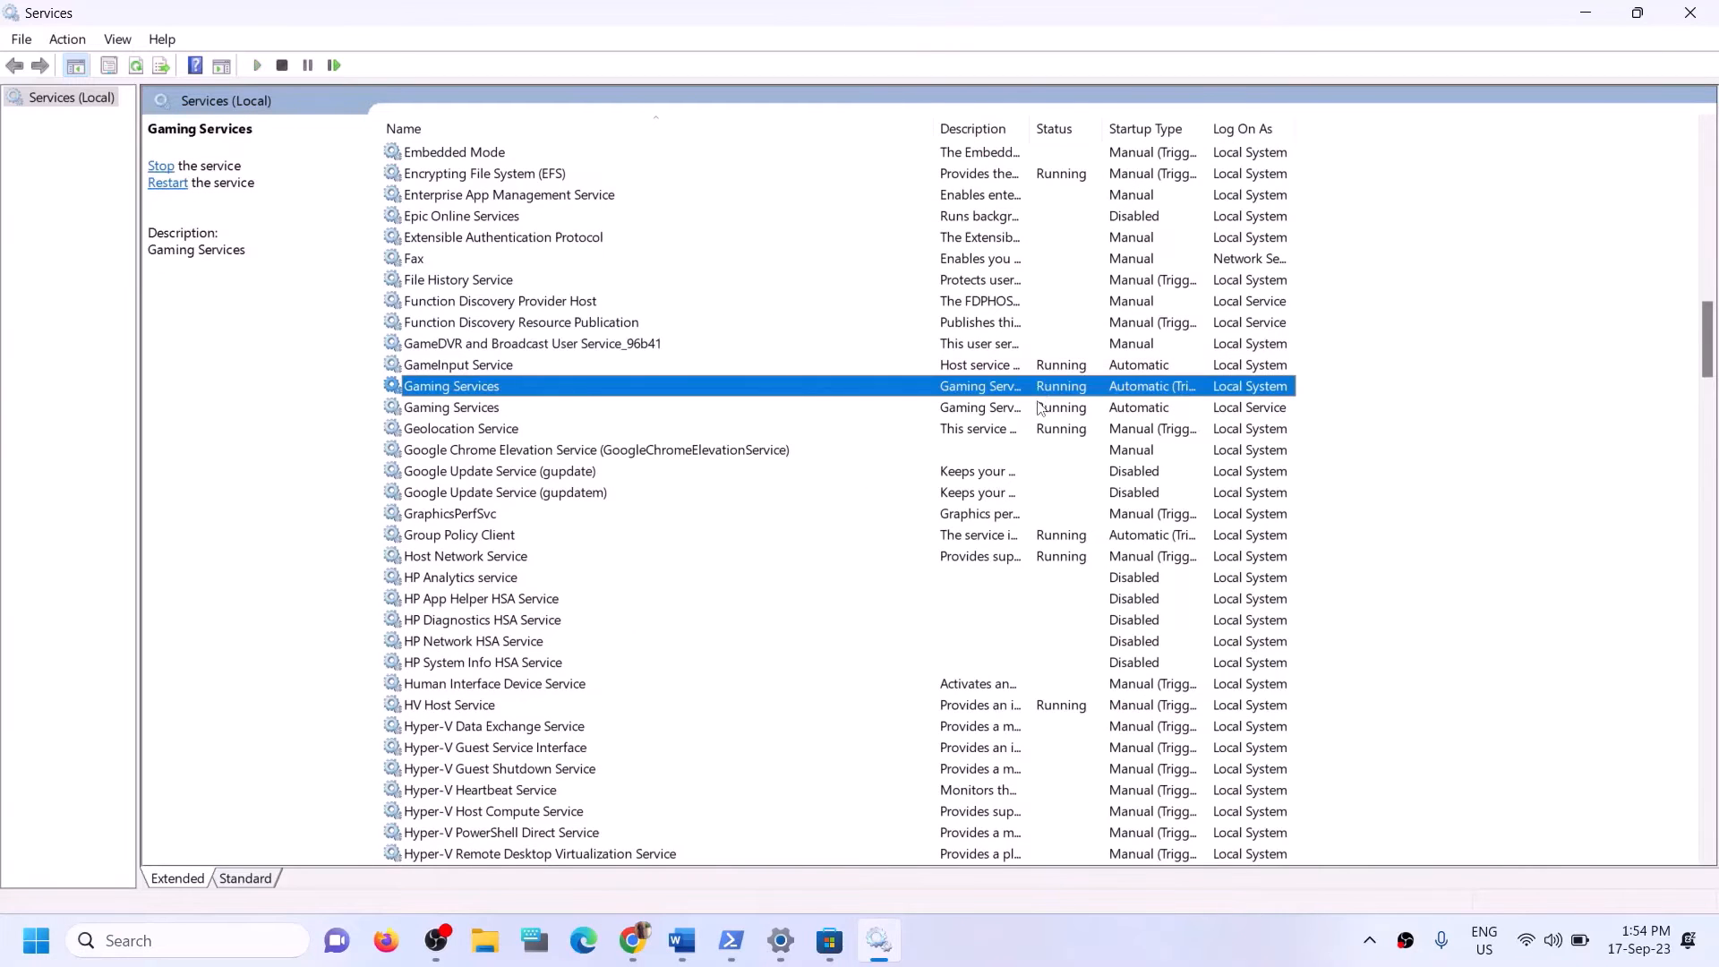
click(1039, 410)
click(1038, 394)
click(1054, 412)
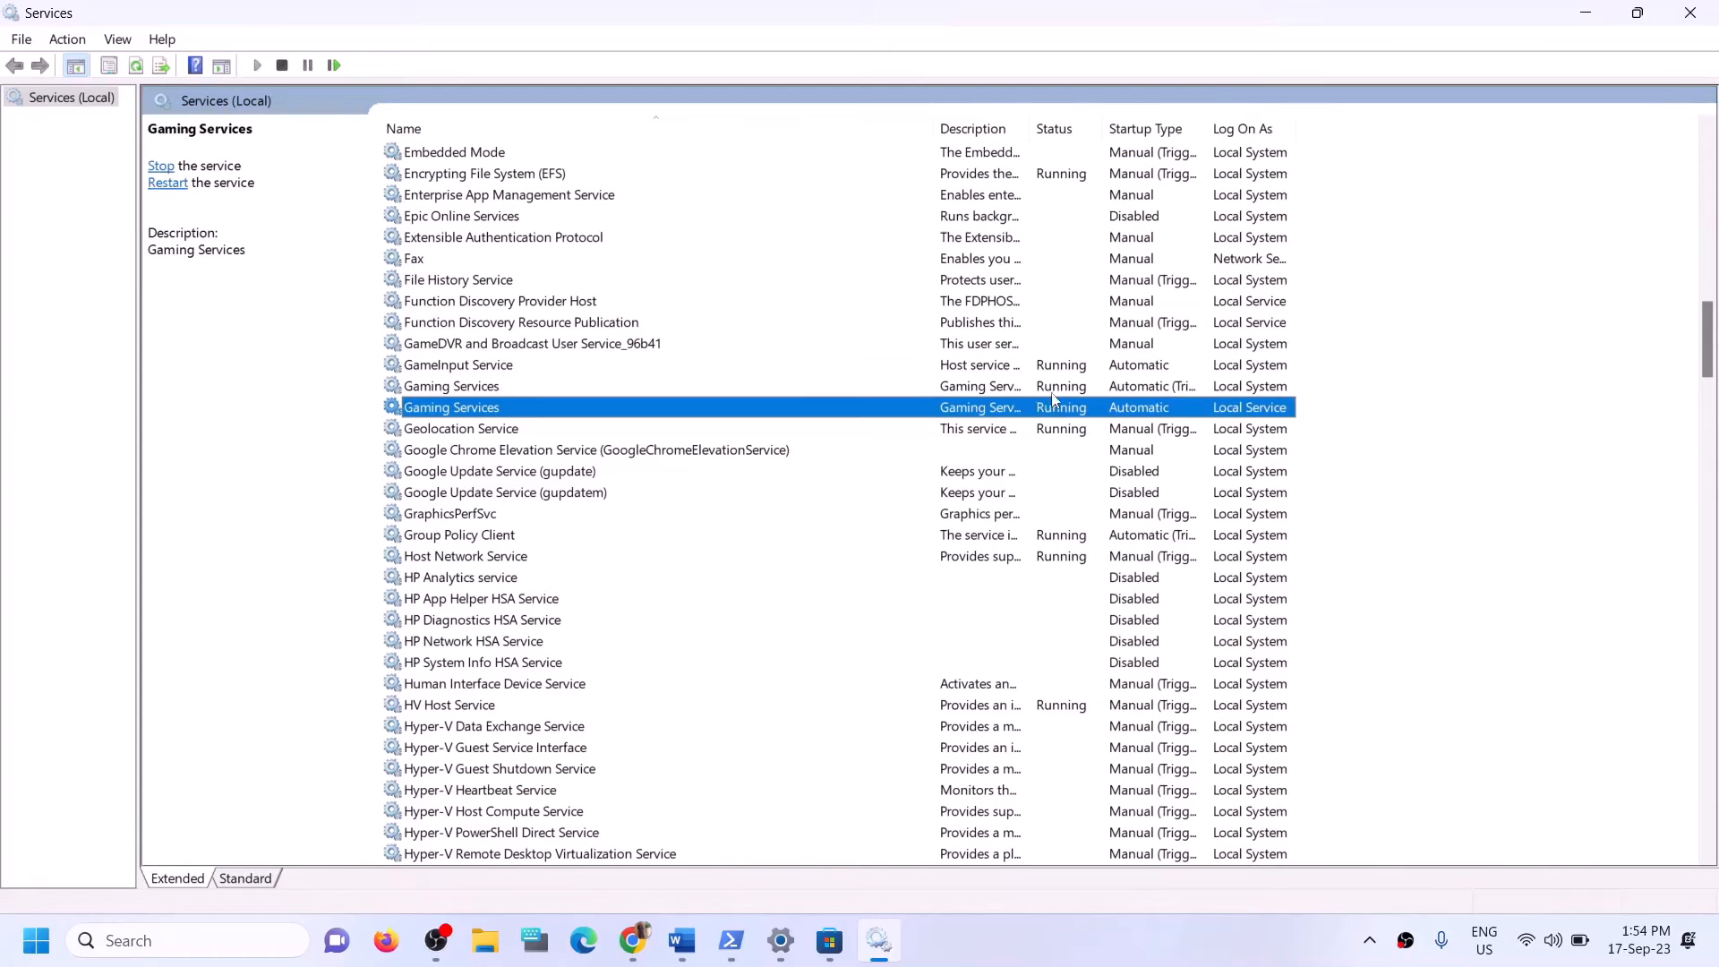
click(1052, 393)
click(1045, 410)
click(1049, 392)
right_click(1049, 393)
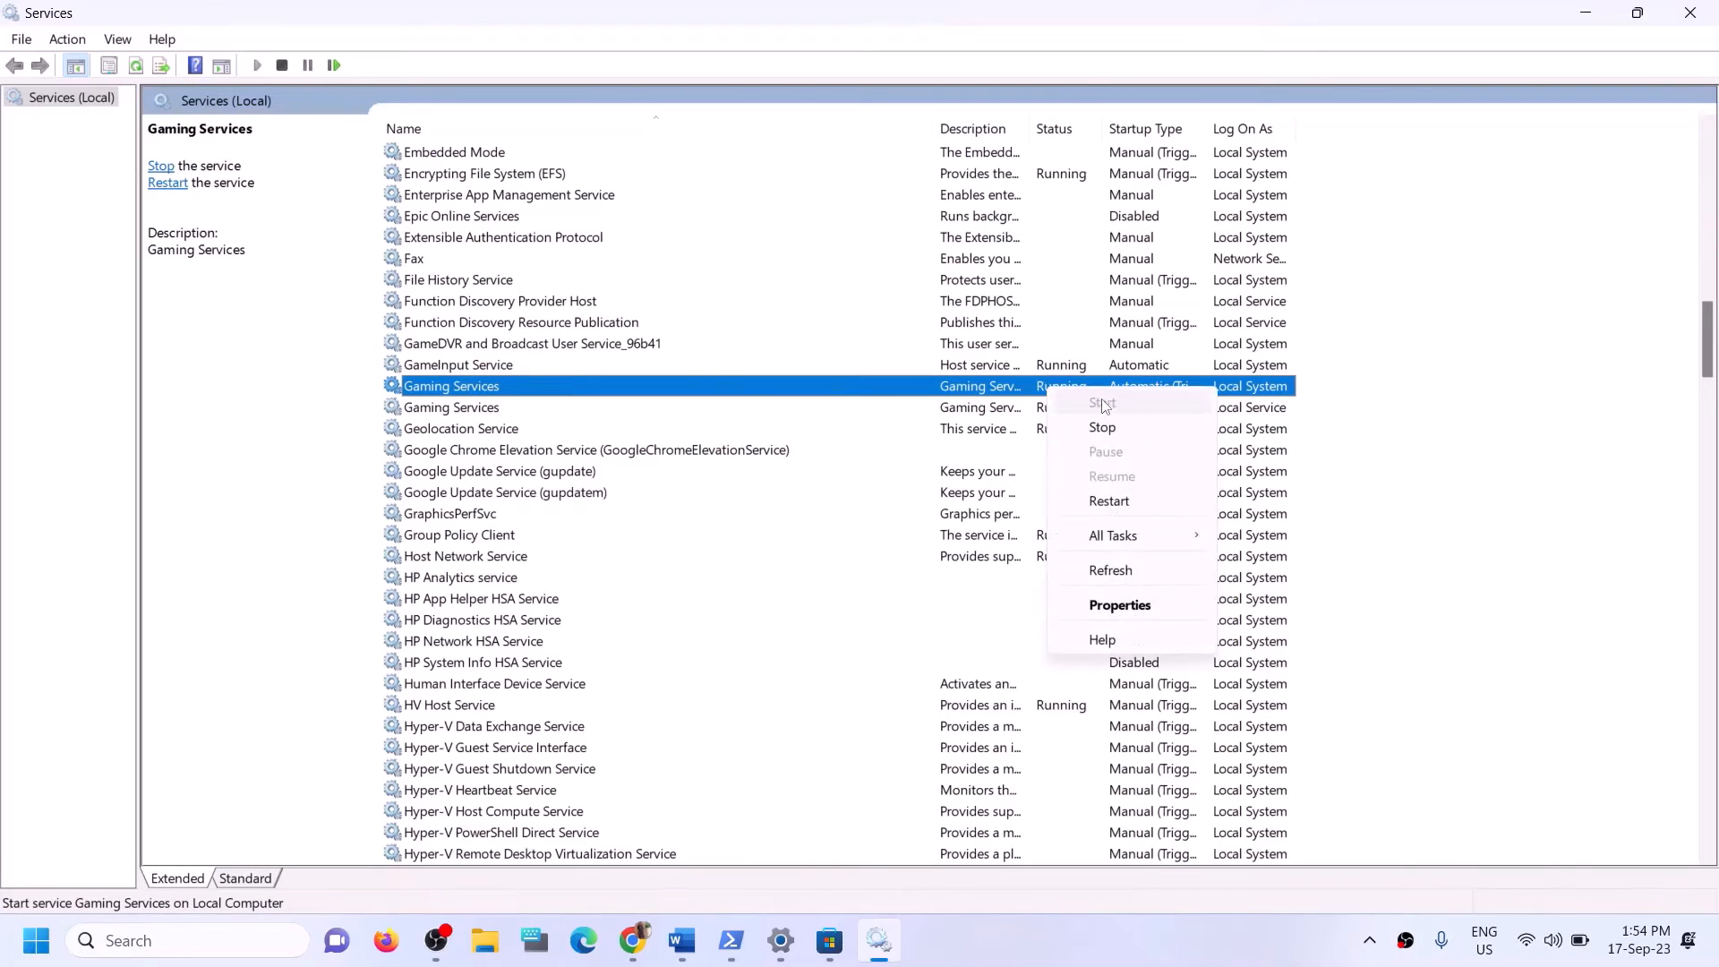
click(968, 394)
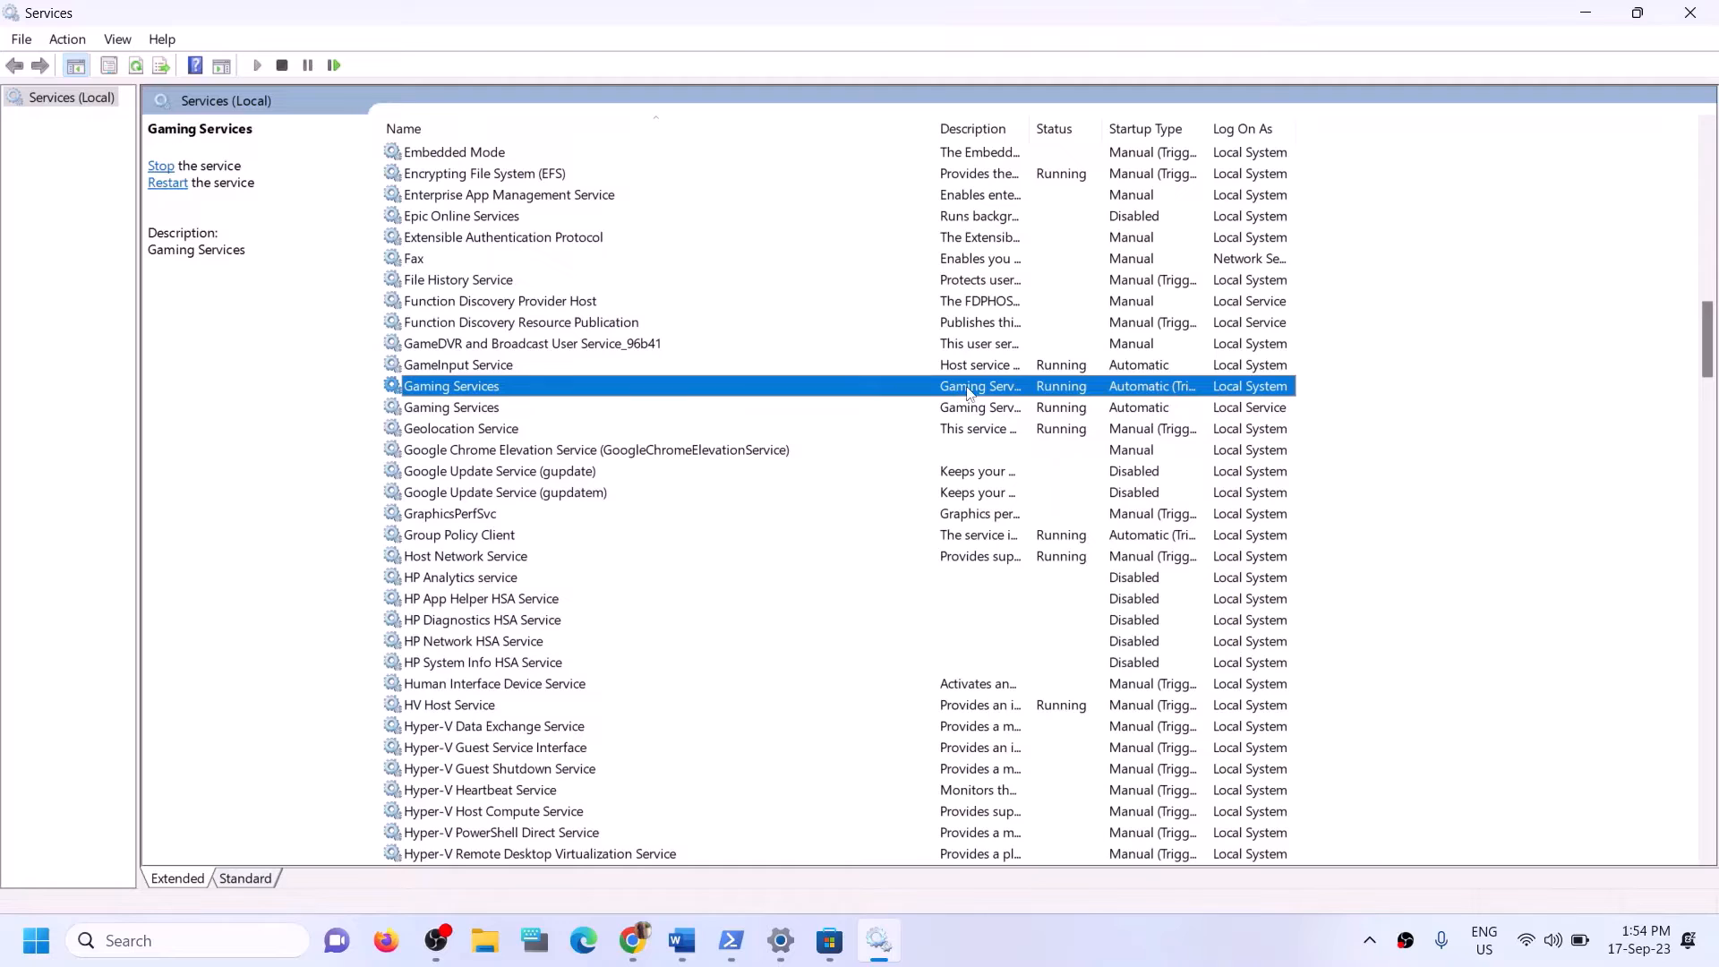
click(1071, 412)
click(1067, 392)
right_click(1058, 389)
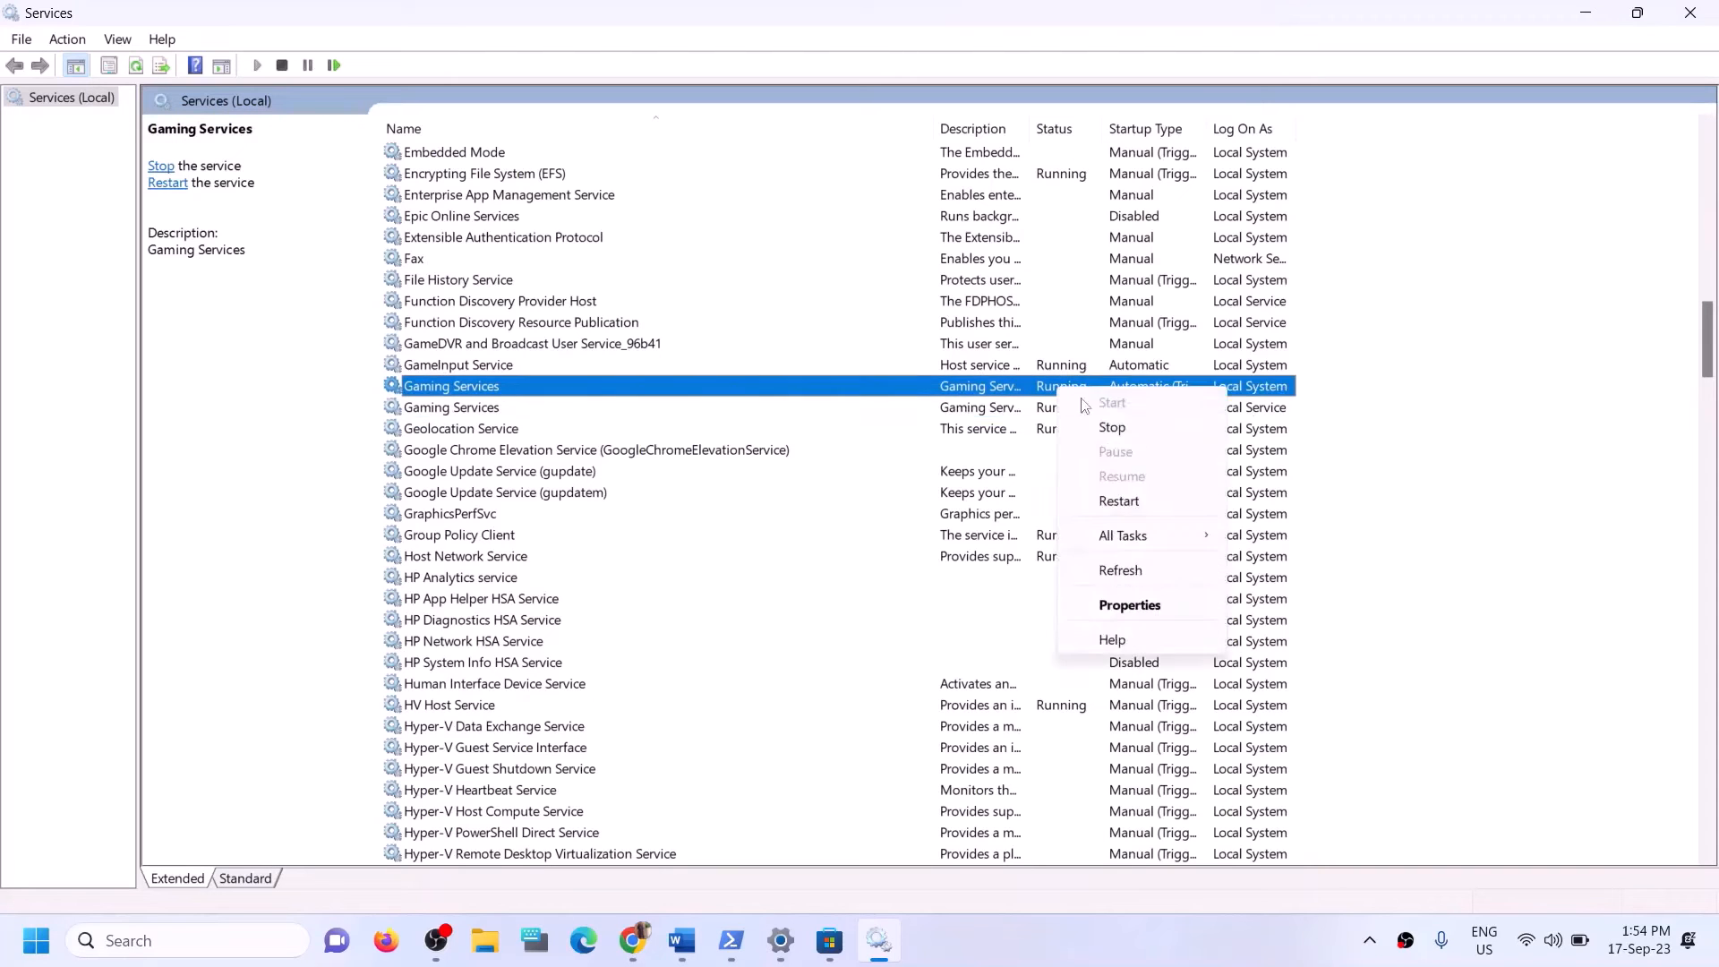
Stop both Gaming Services entries in the Windows services list.
click(1111, 428)
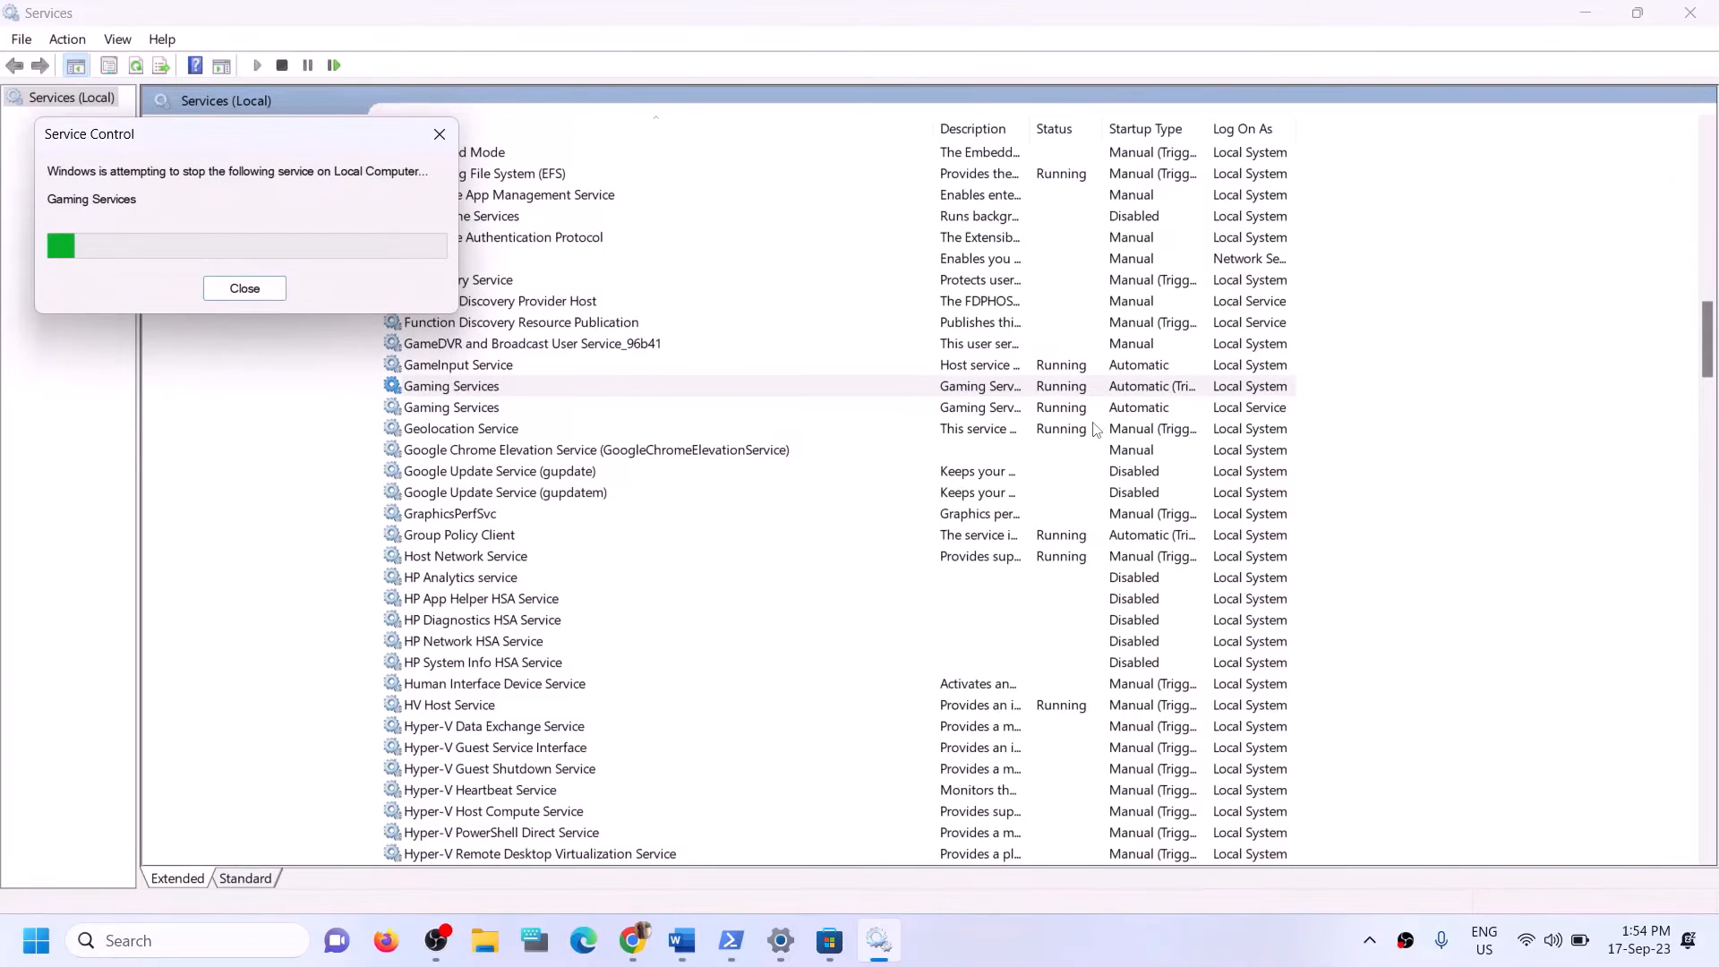
click(1002, 414)
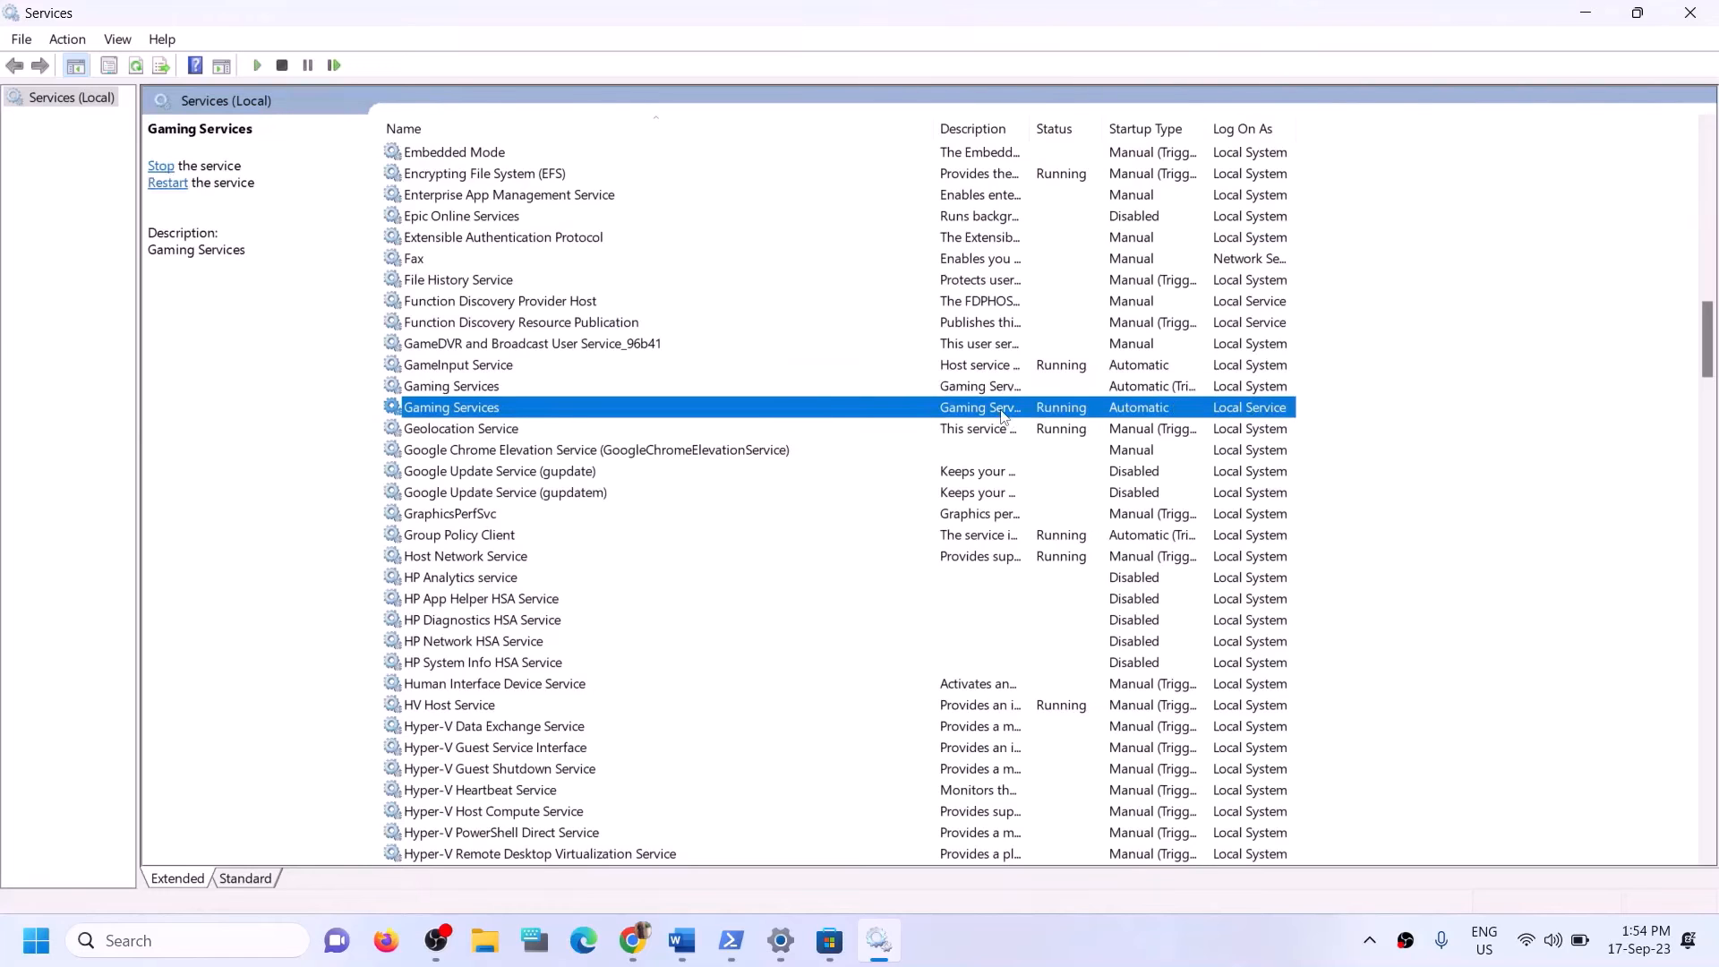
right_click(1003, 417)
click(1056, 451)
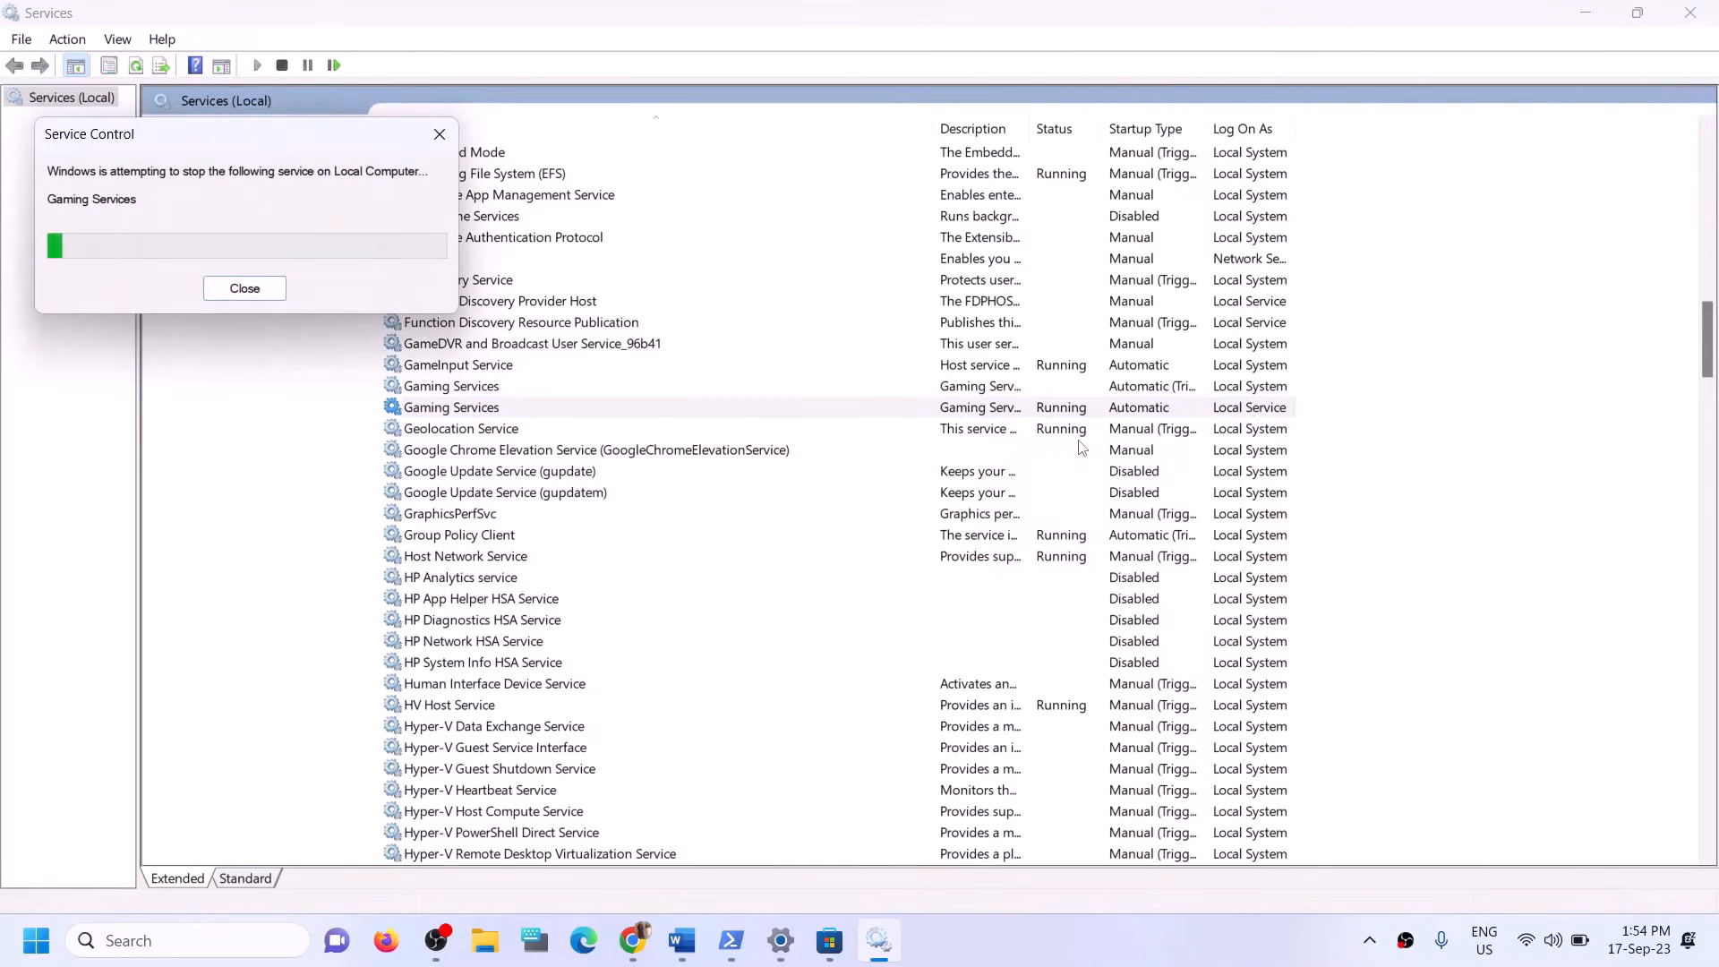
Start both Gaming Services entries in the services list.
click(947, 390)
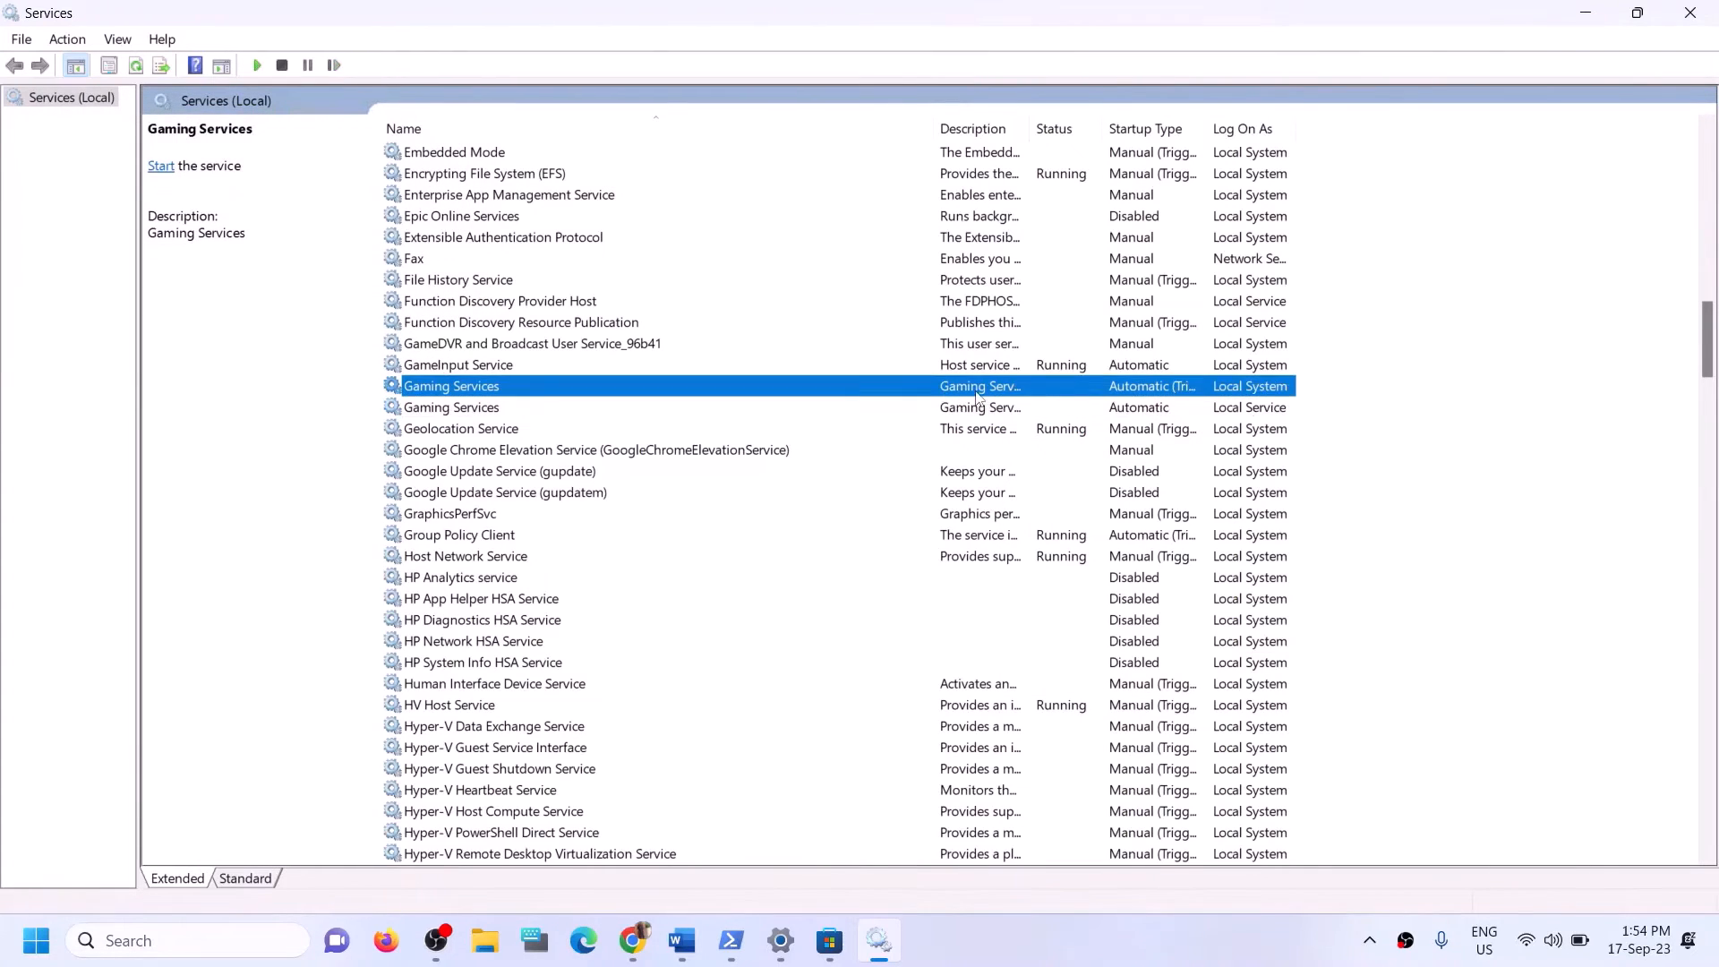
right_click(980, 390)
click(484, 410)
click(479, 393)
click(482, 410)
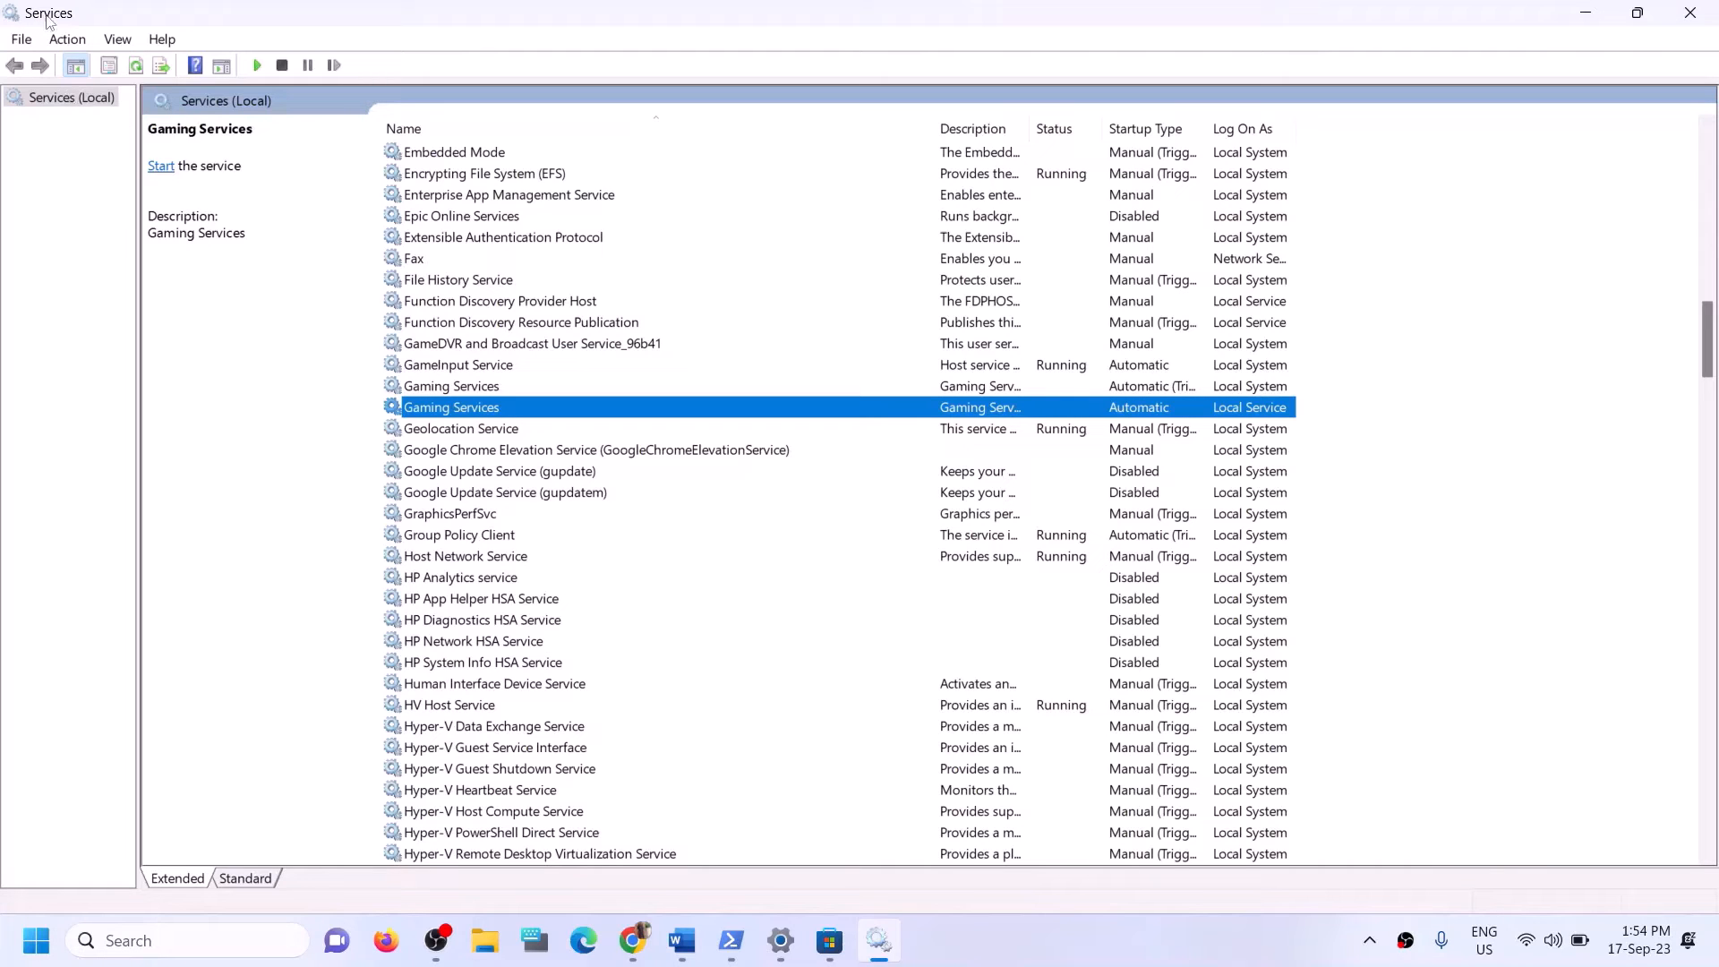
click(972, 389)
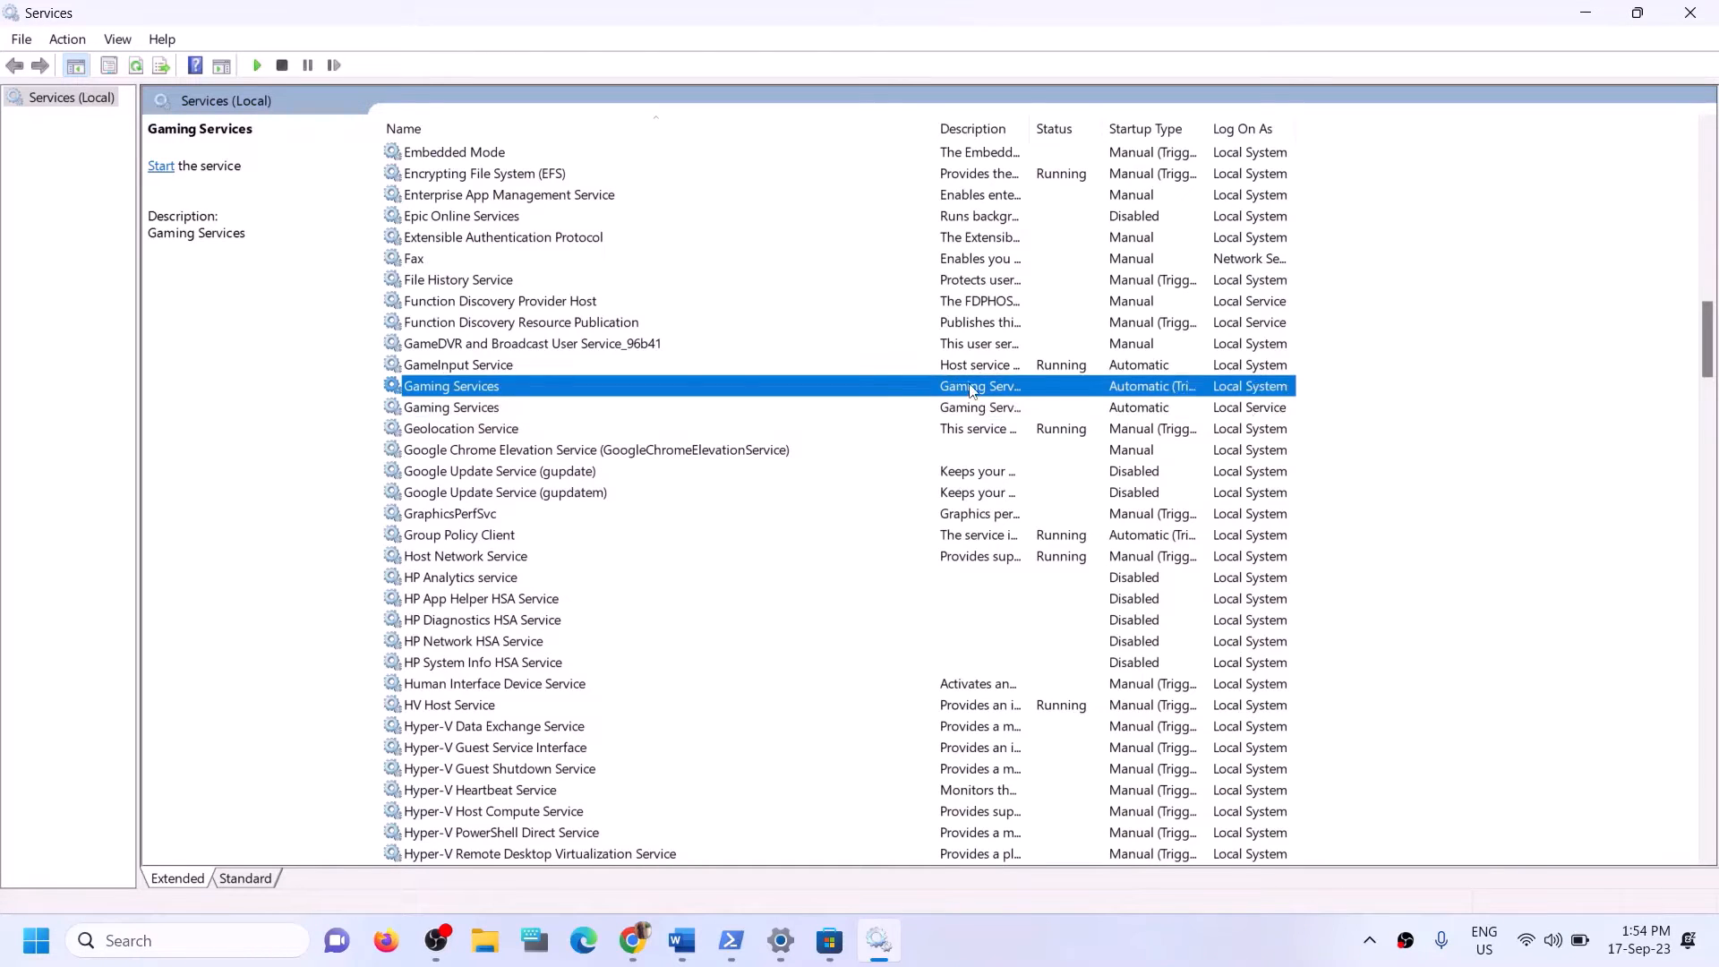
right_click(972, 389)
click(1002, 399)
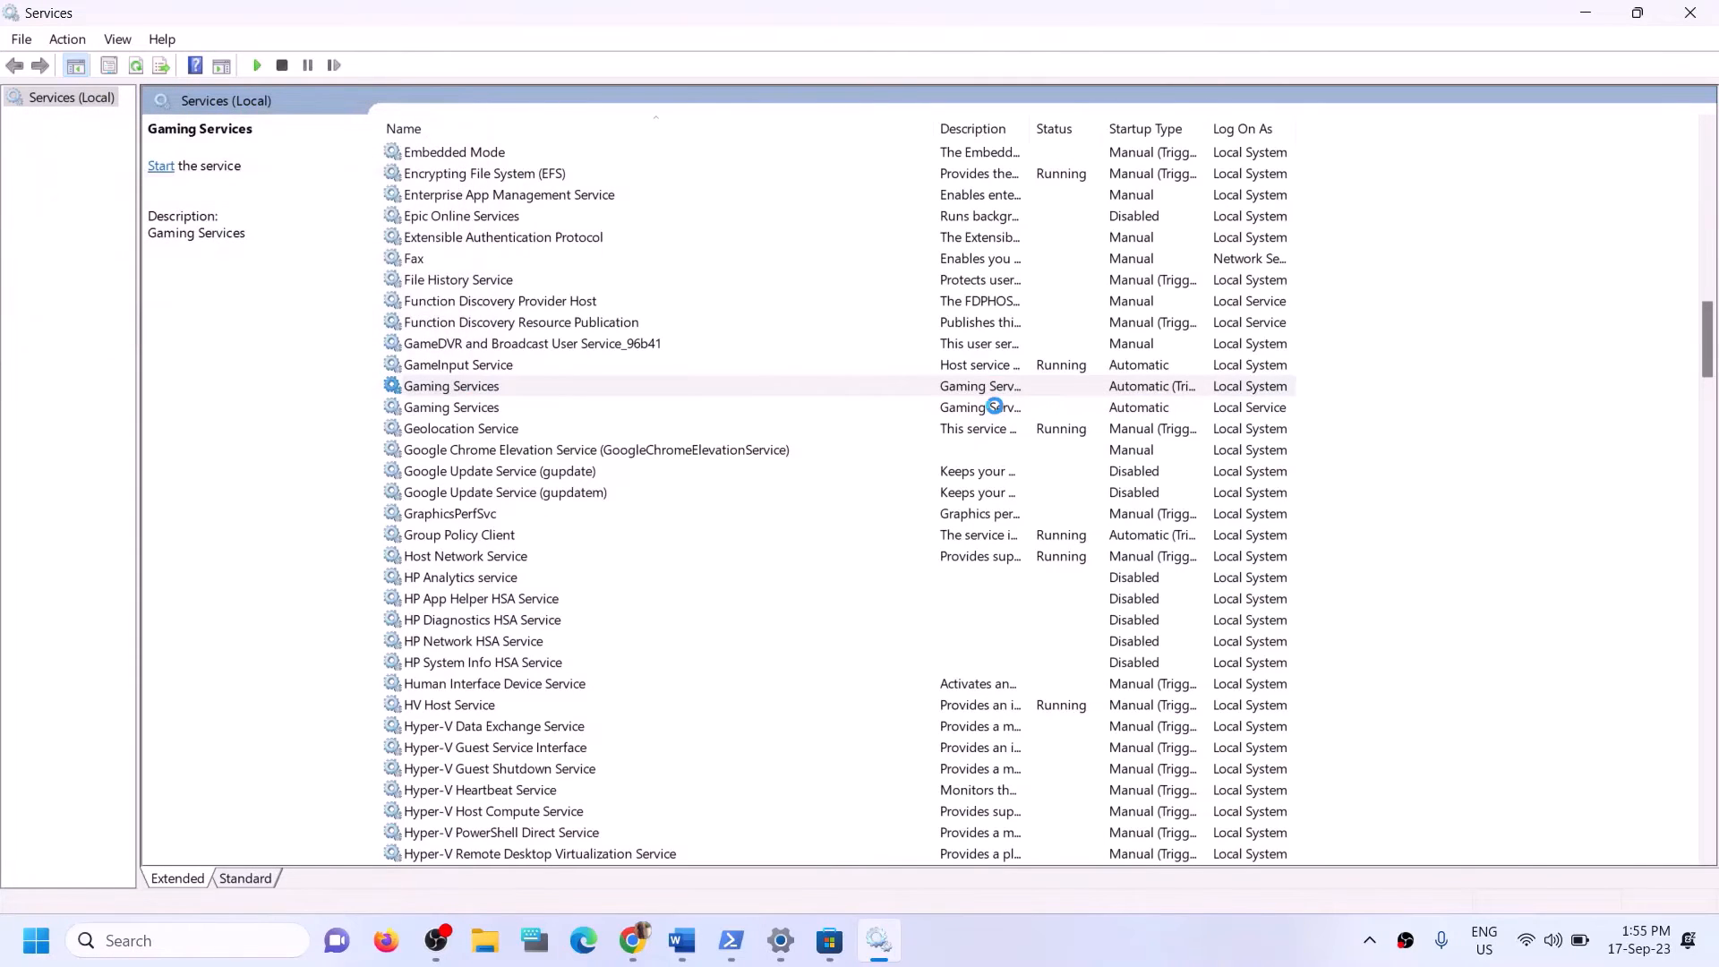
click(992, 409)
right_click(991, 410)
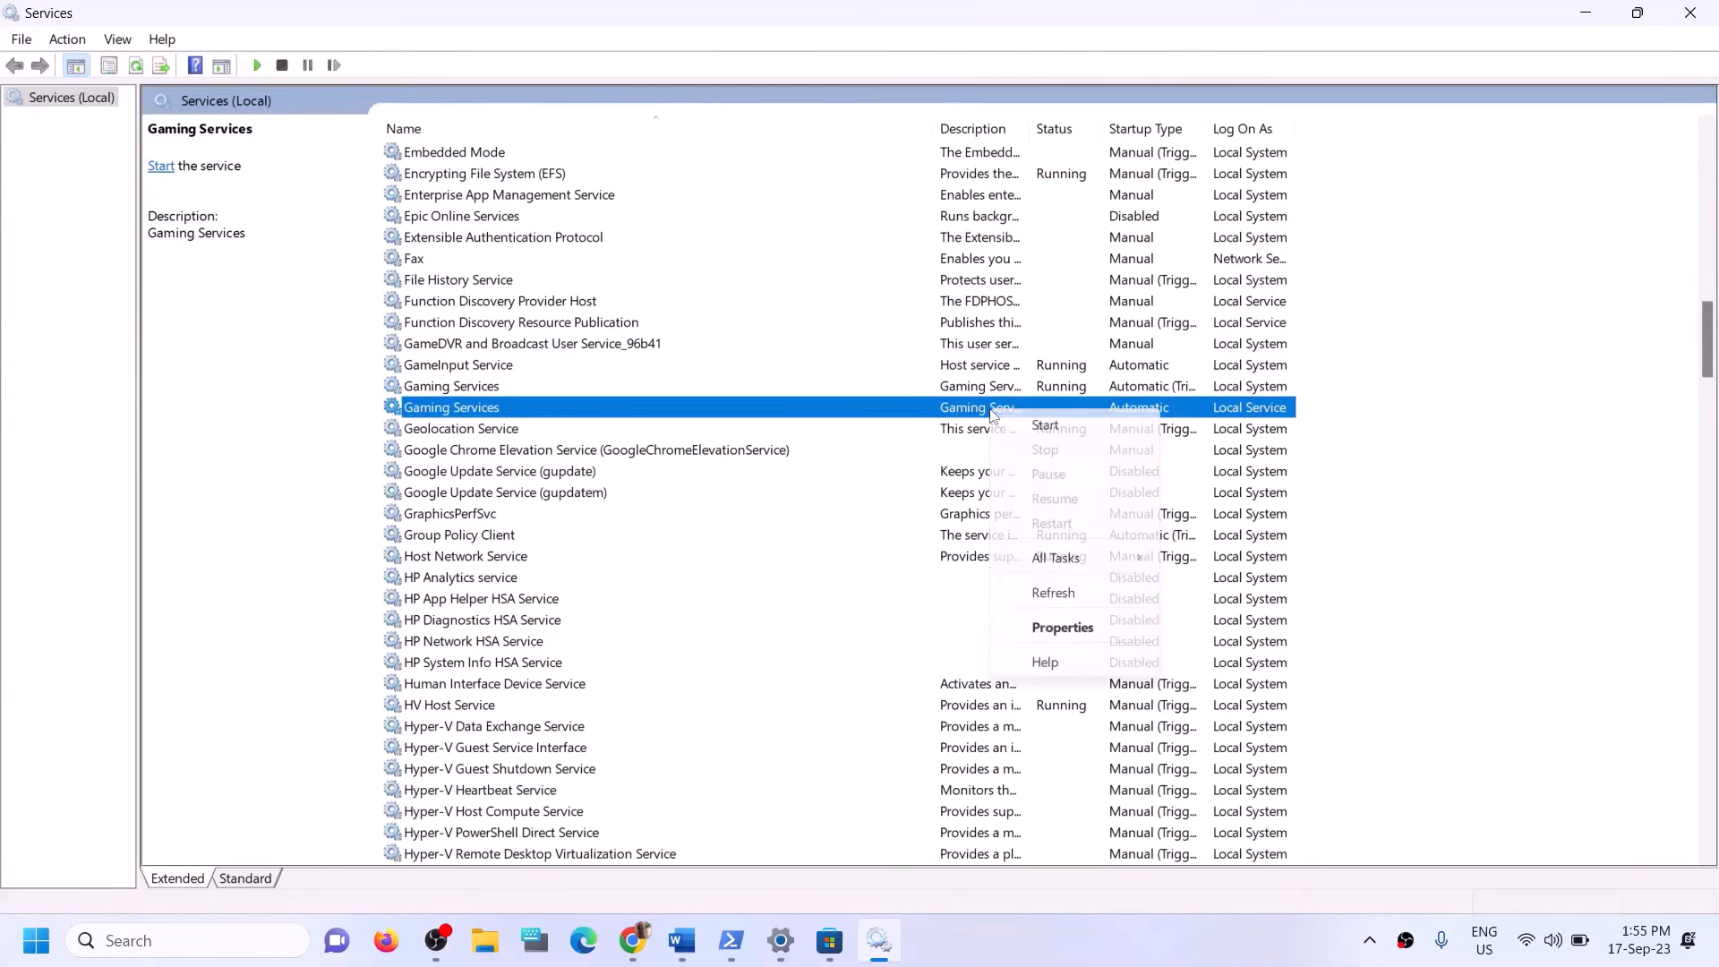
click(1052, 424)
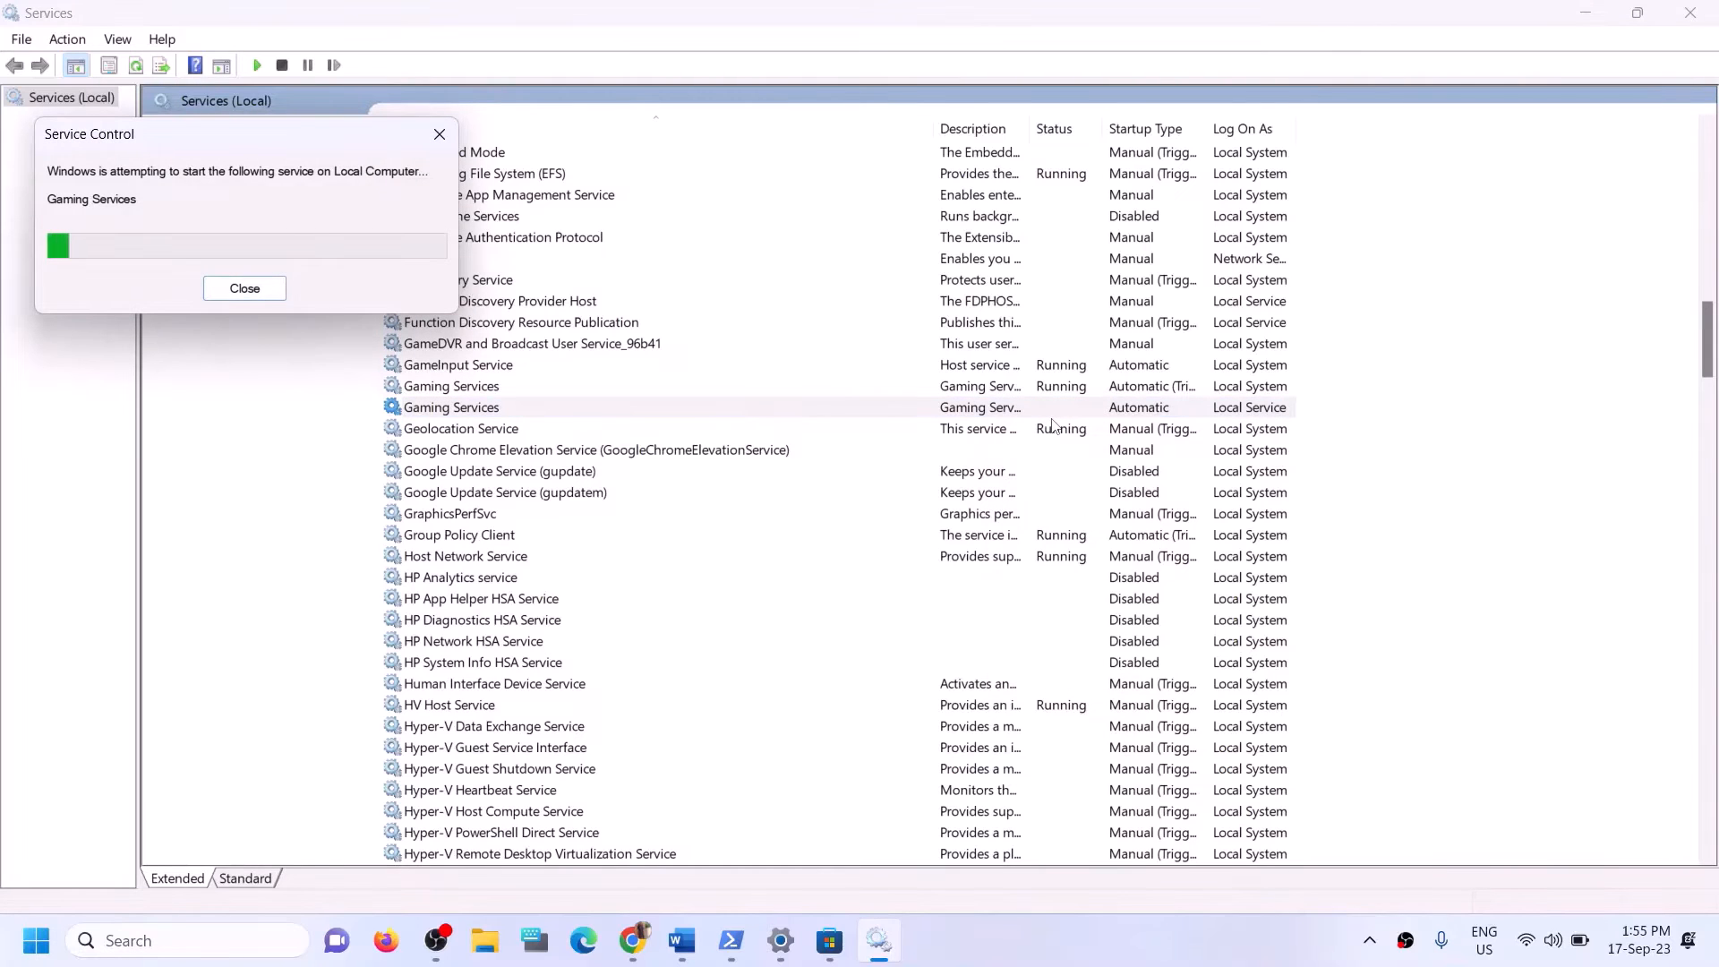
Set the Microsoft Store Install Service's startup type to Automatic, confirm its properties and close the Services window.
click(618, 394)
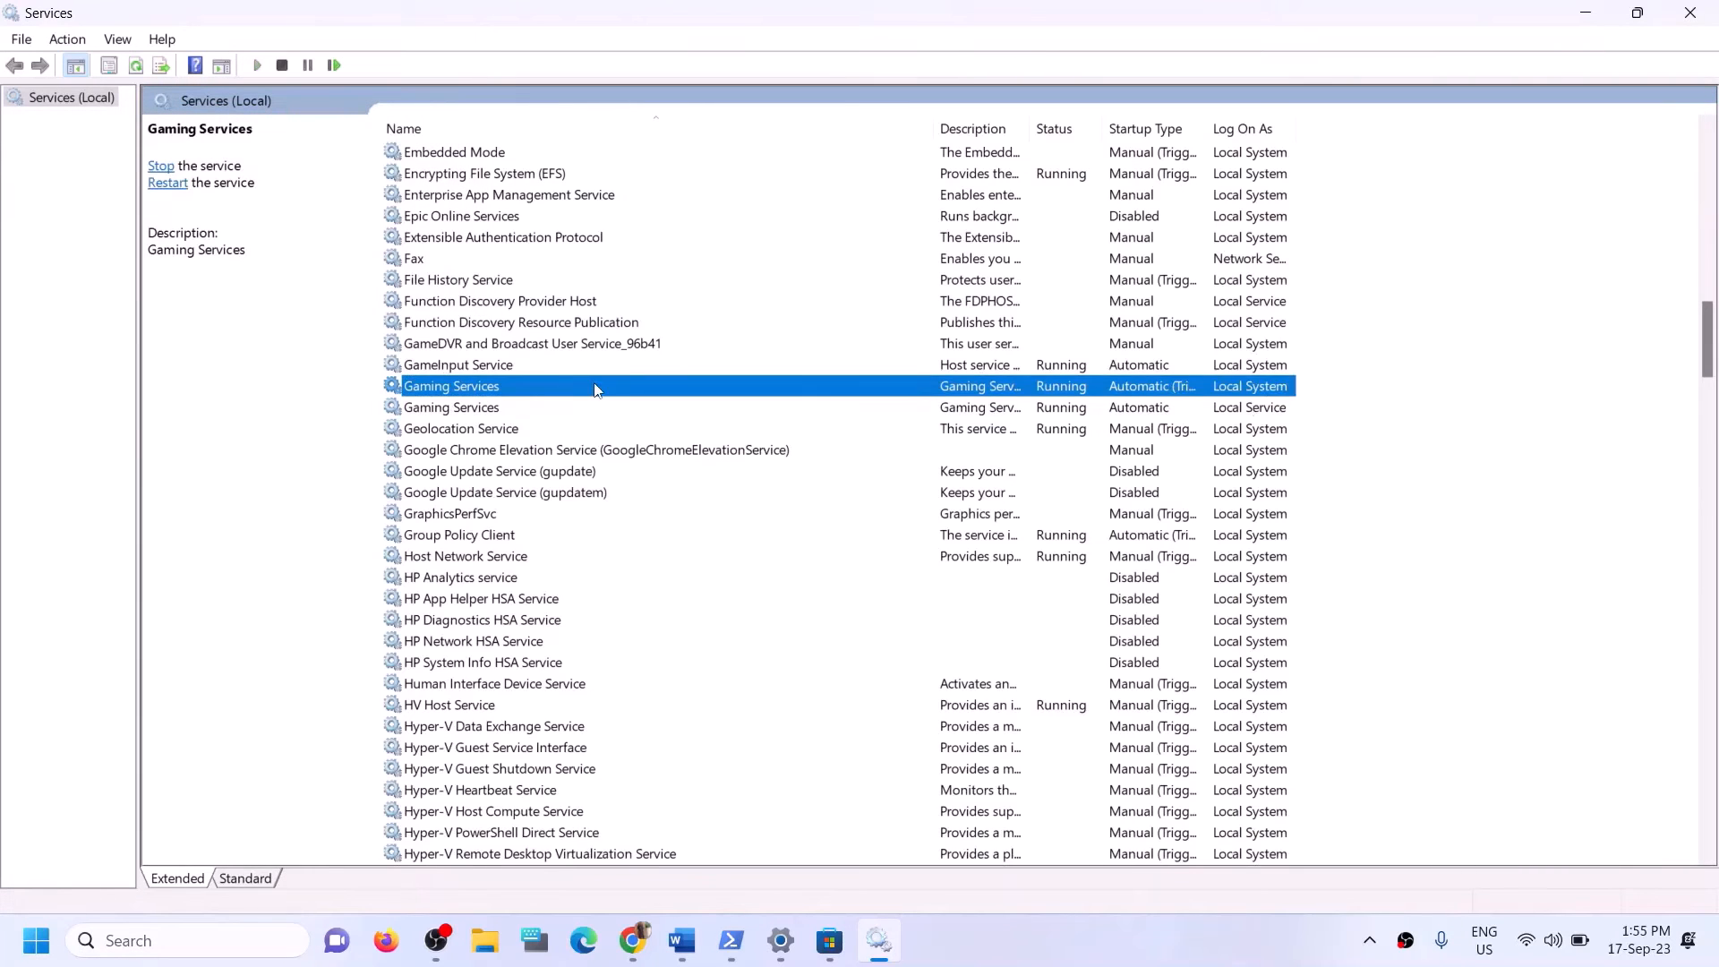
key(m)
click(522, 470)
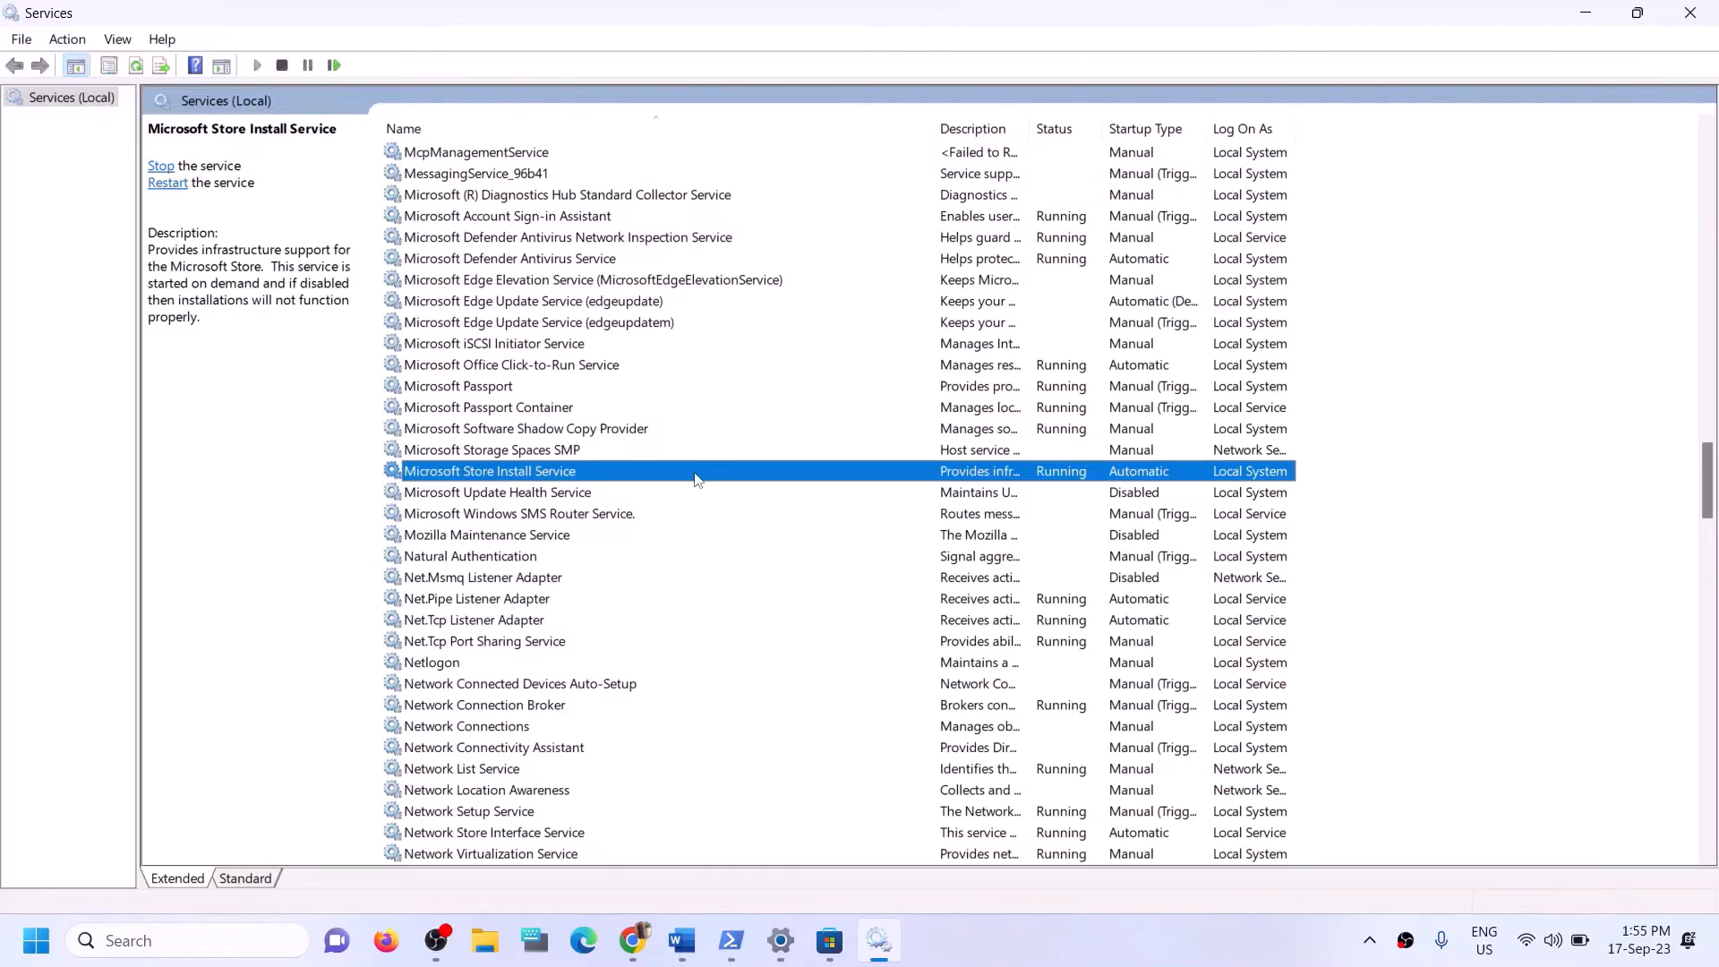
double_click(698, 479)
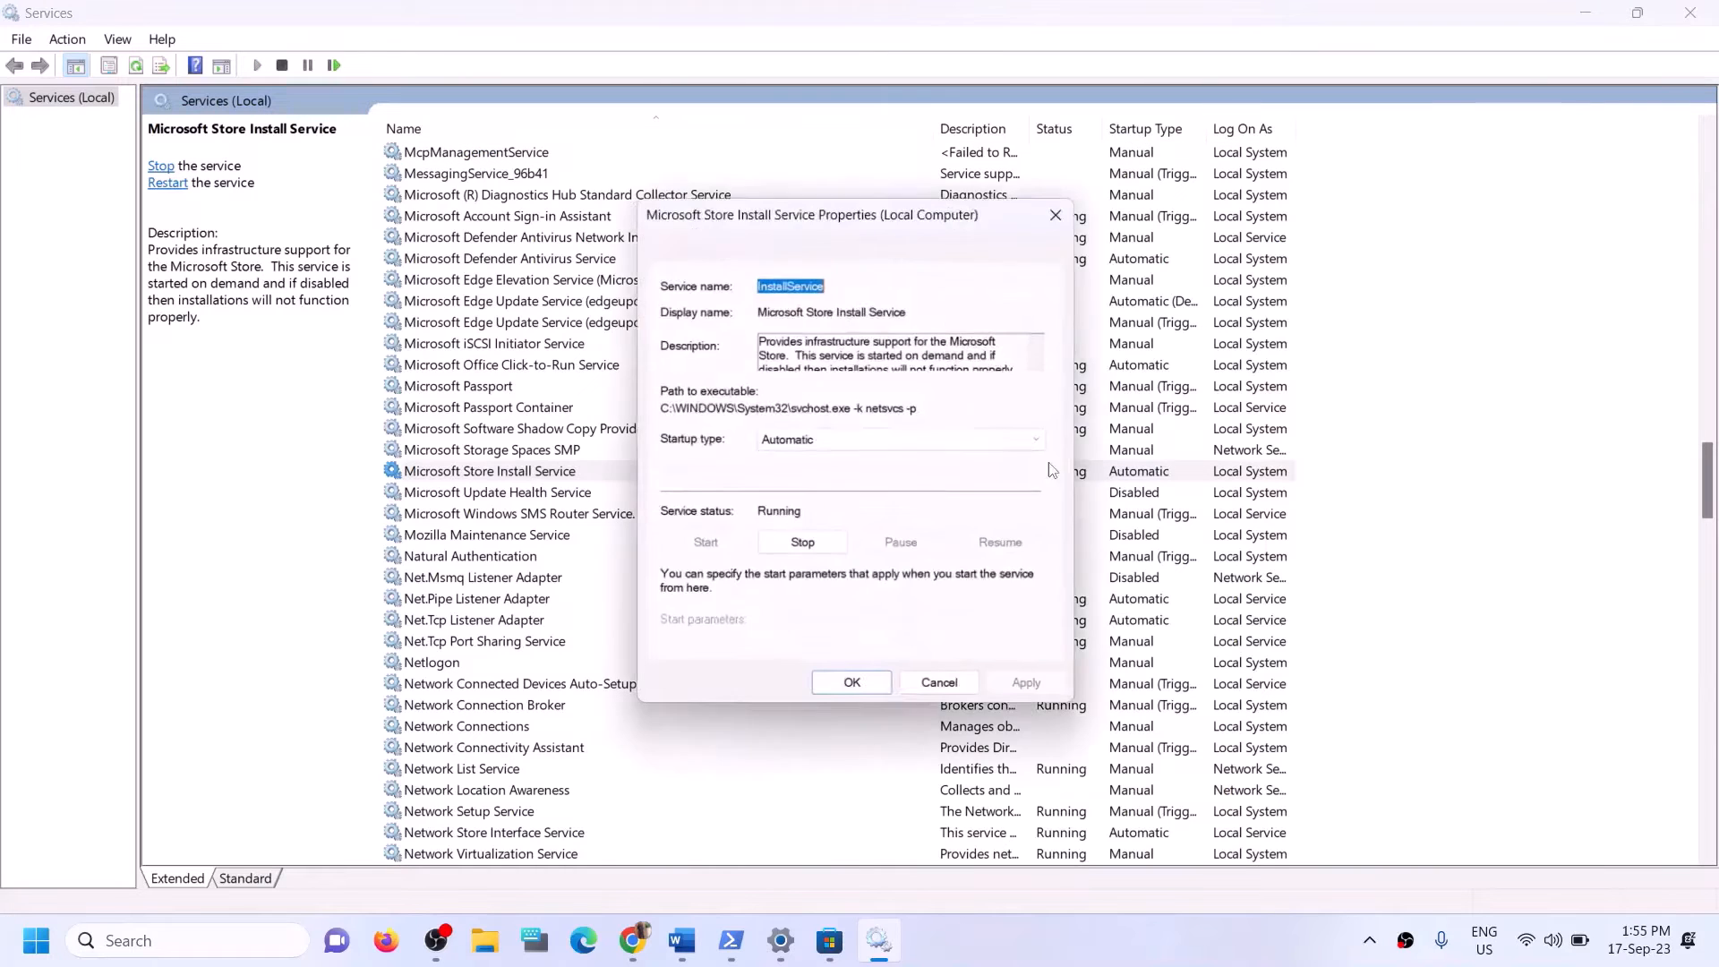
click(833, 436)
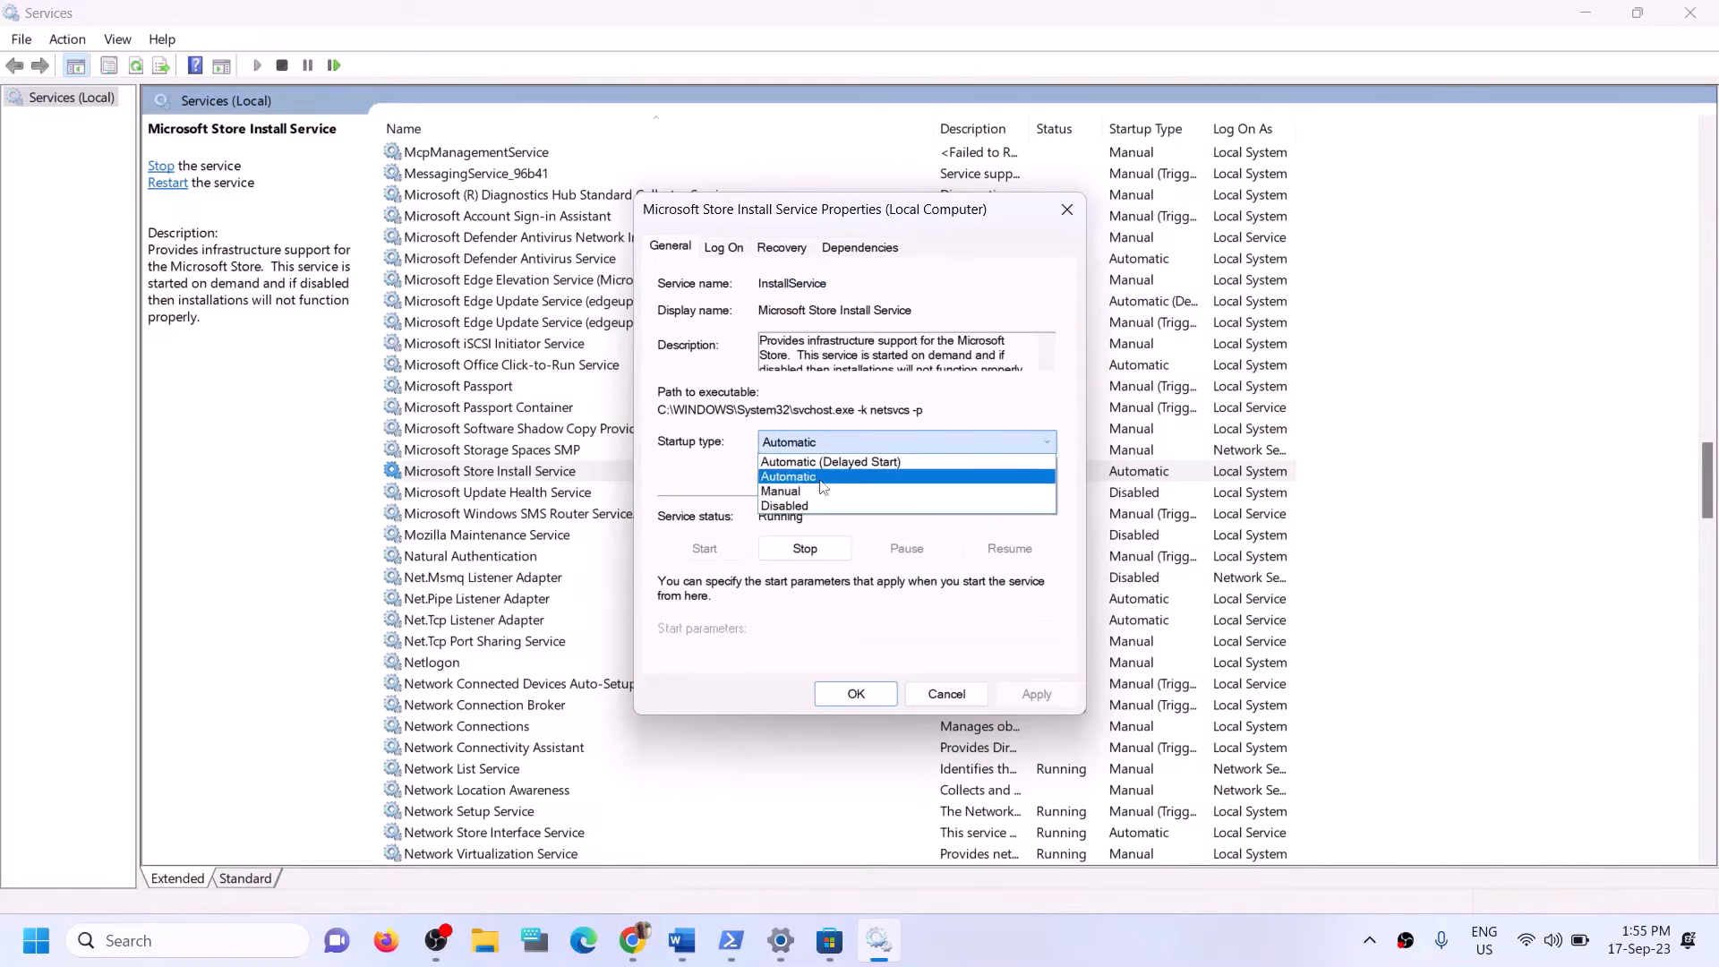
click(821, 481)
click(1029, 695)
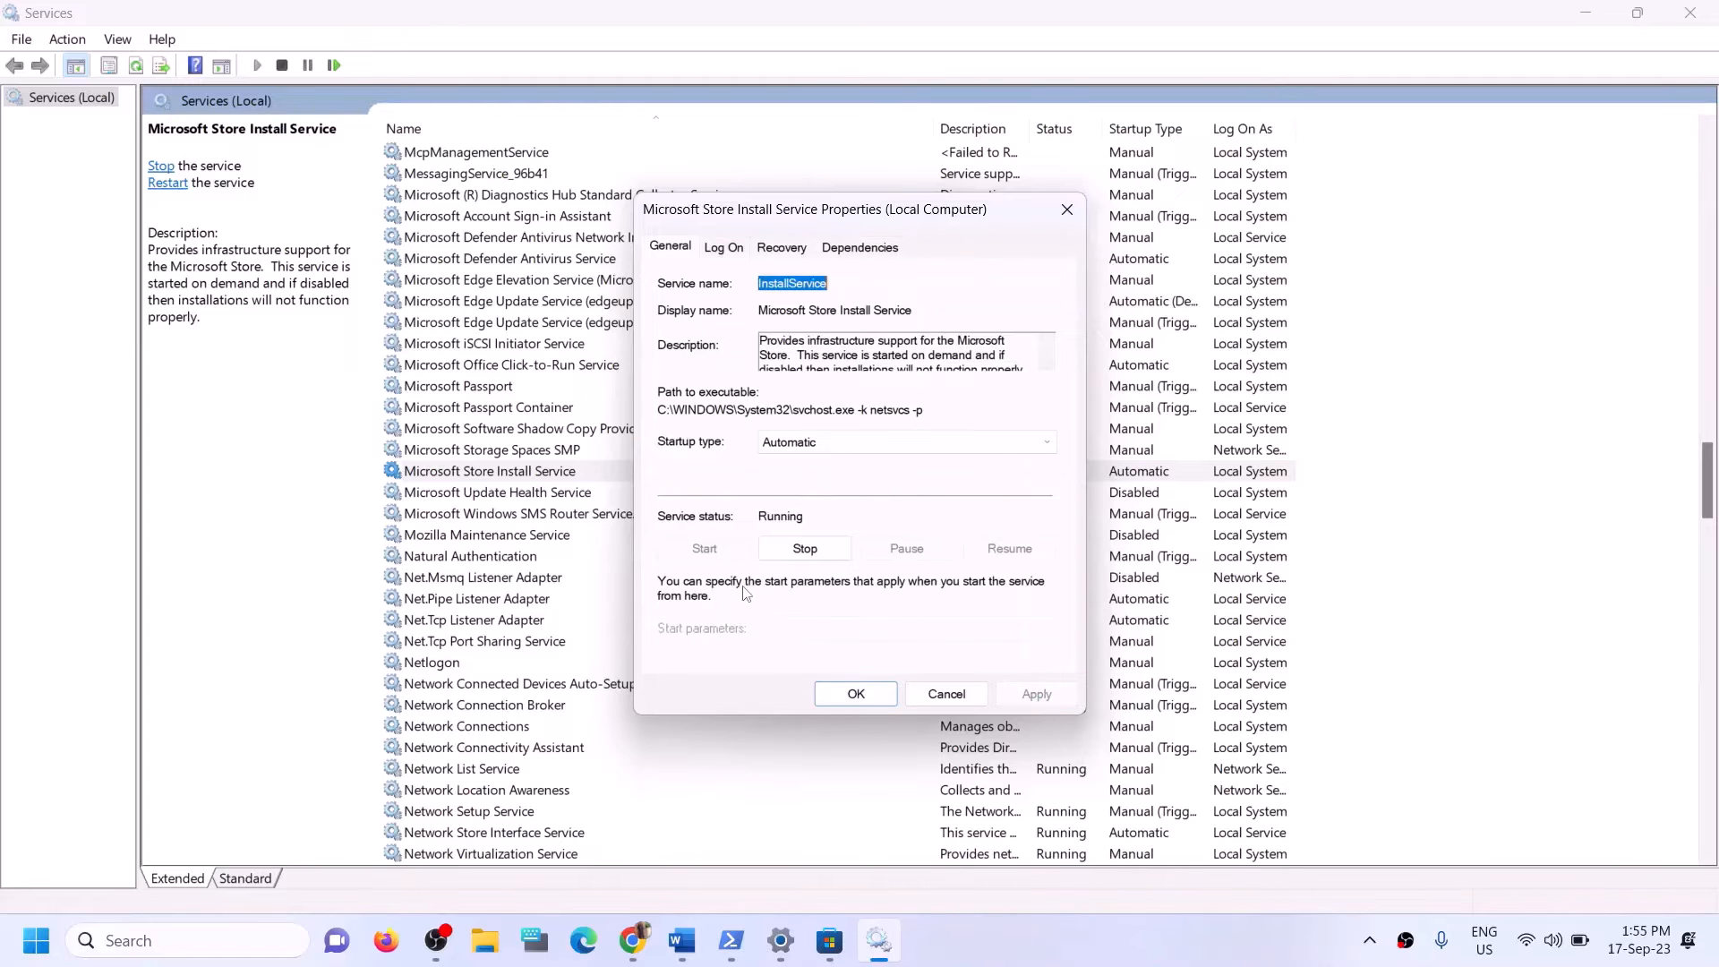
click(856, 695)
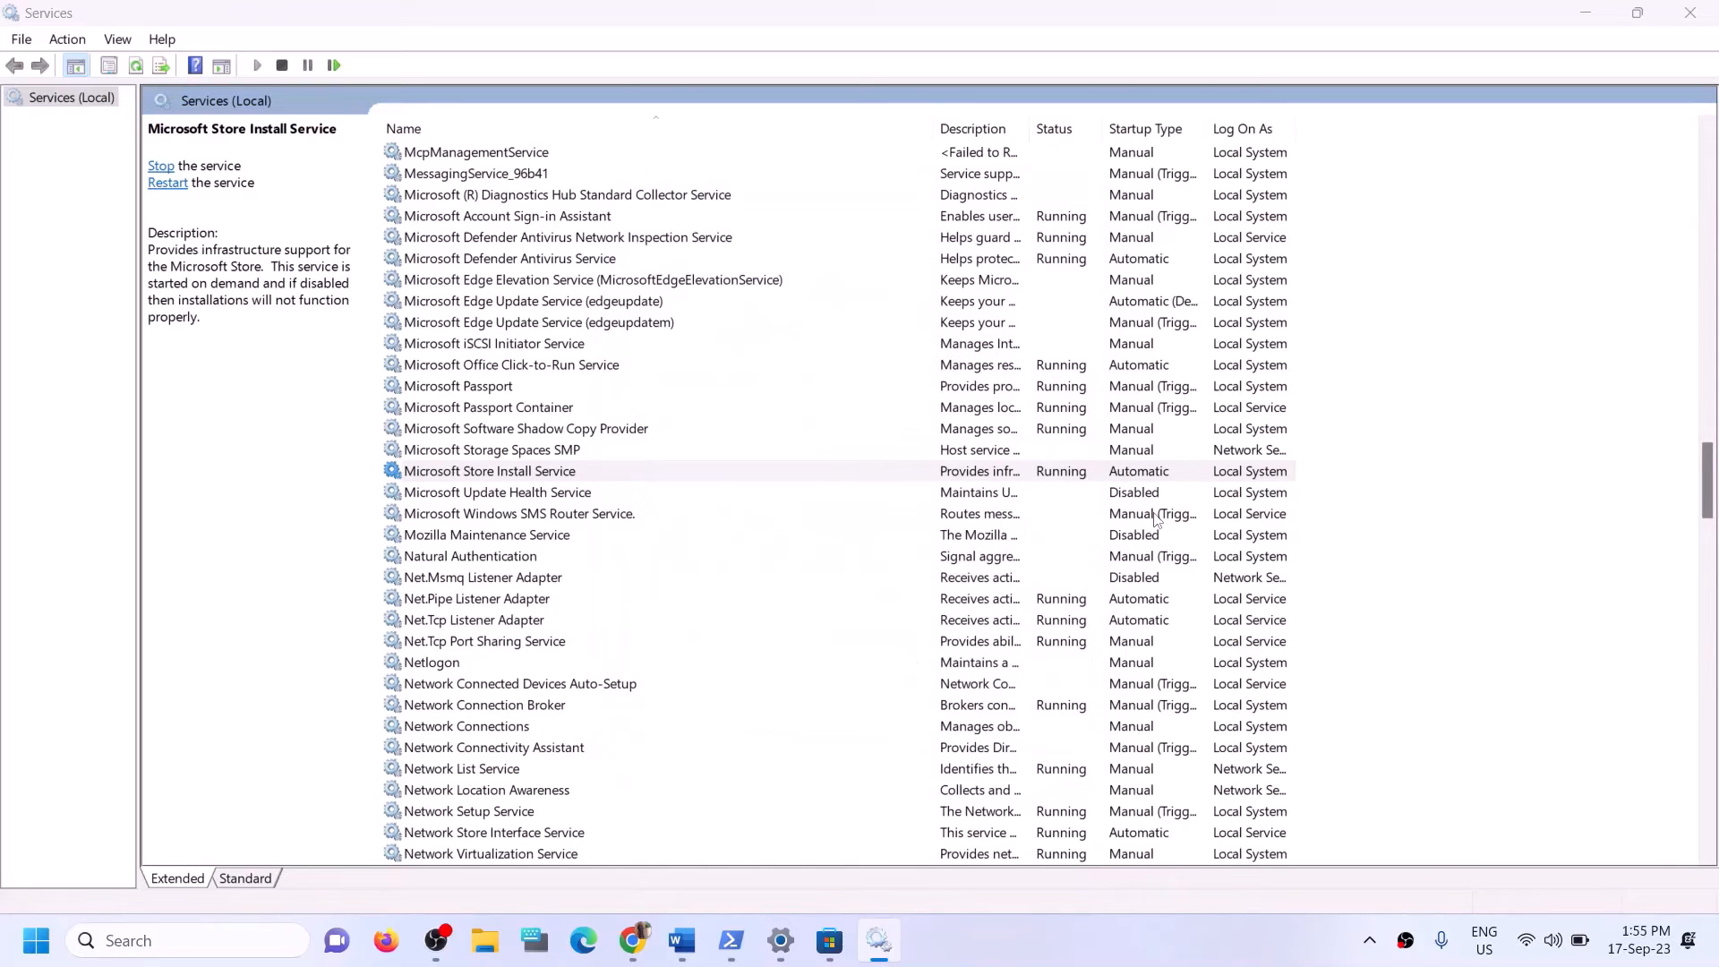
click(1689, 16)
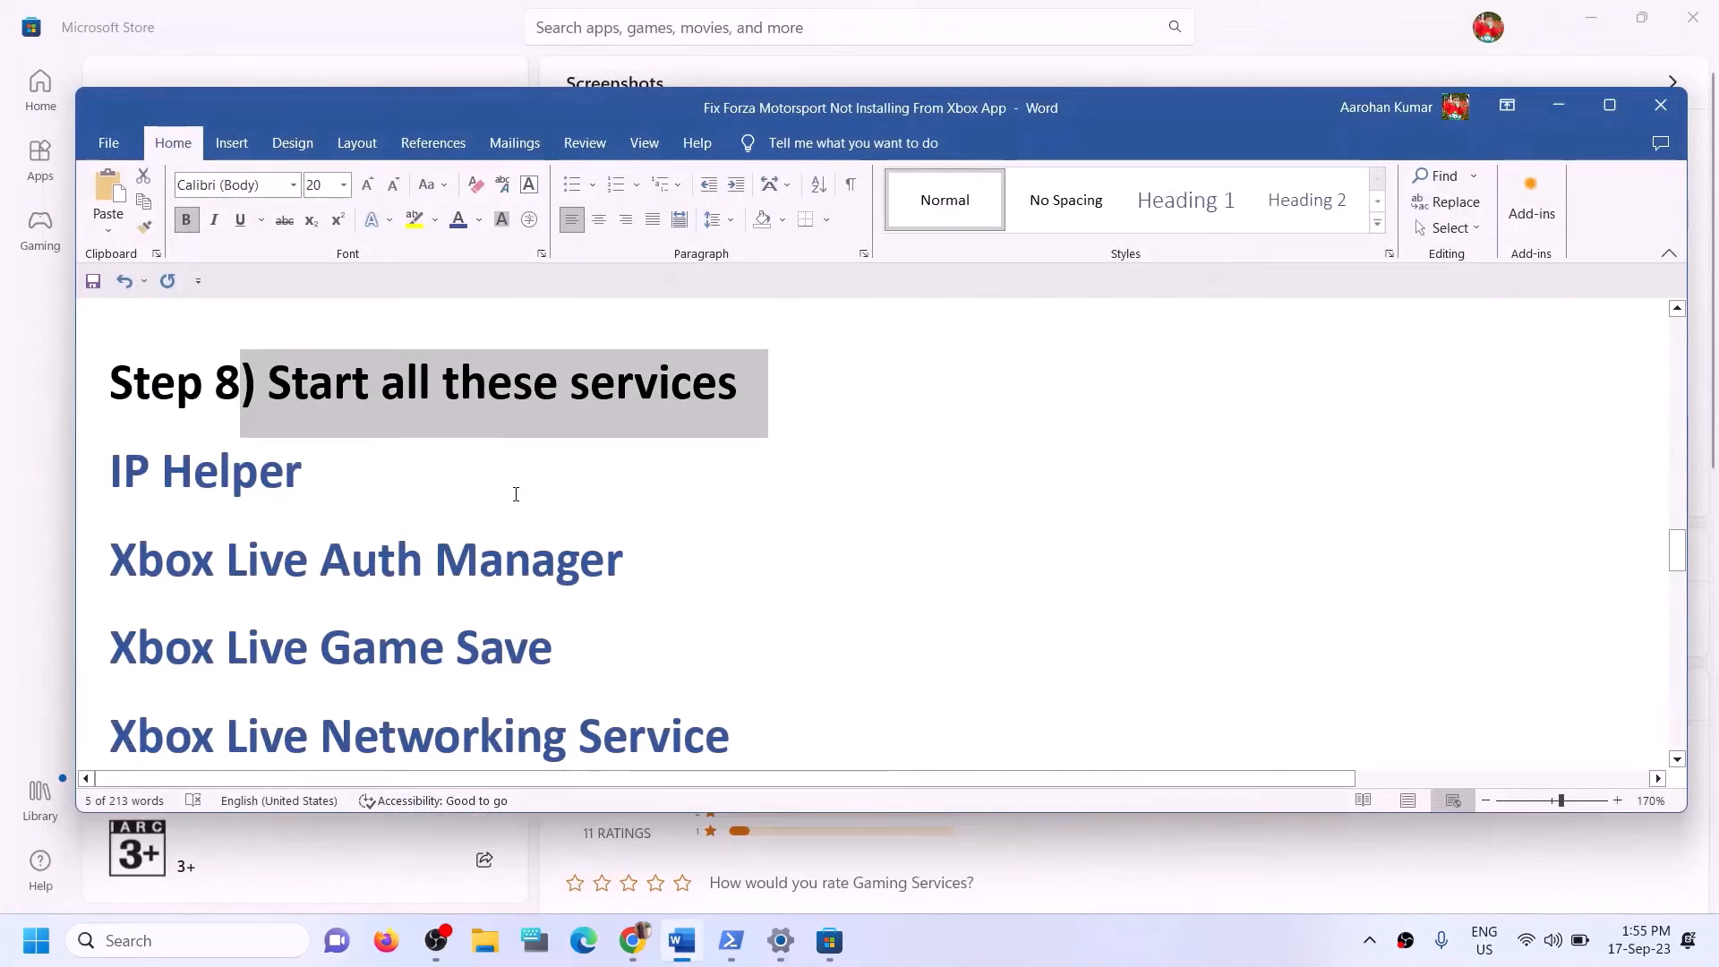
Highlight Step 9 in the Word notes, check for Windows updates in Settings and close Settings.
scroll(546, 507, down, 6)
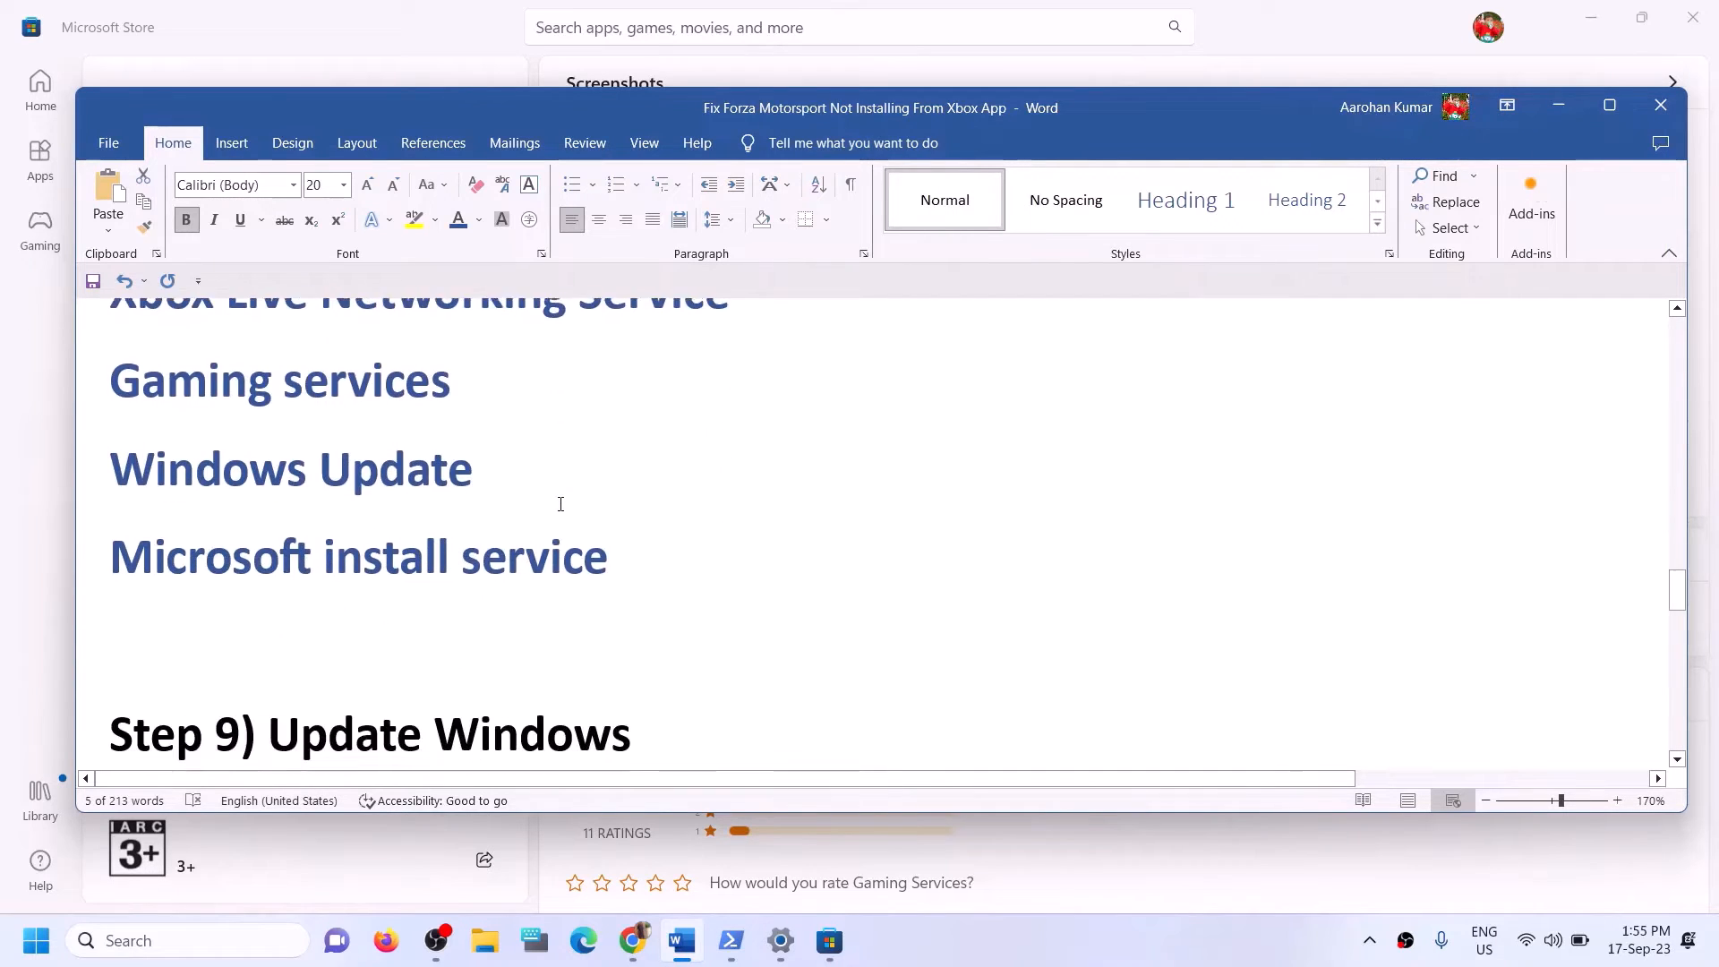
scroll(561, 504, up, 2)
drag(273, 630, 782, 626)
key(super+i)
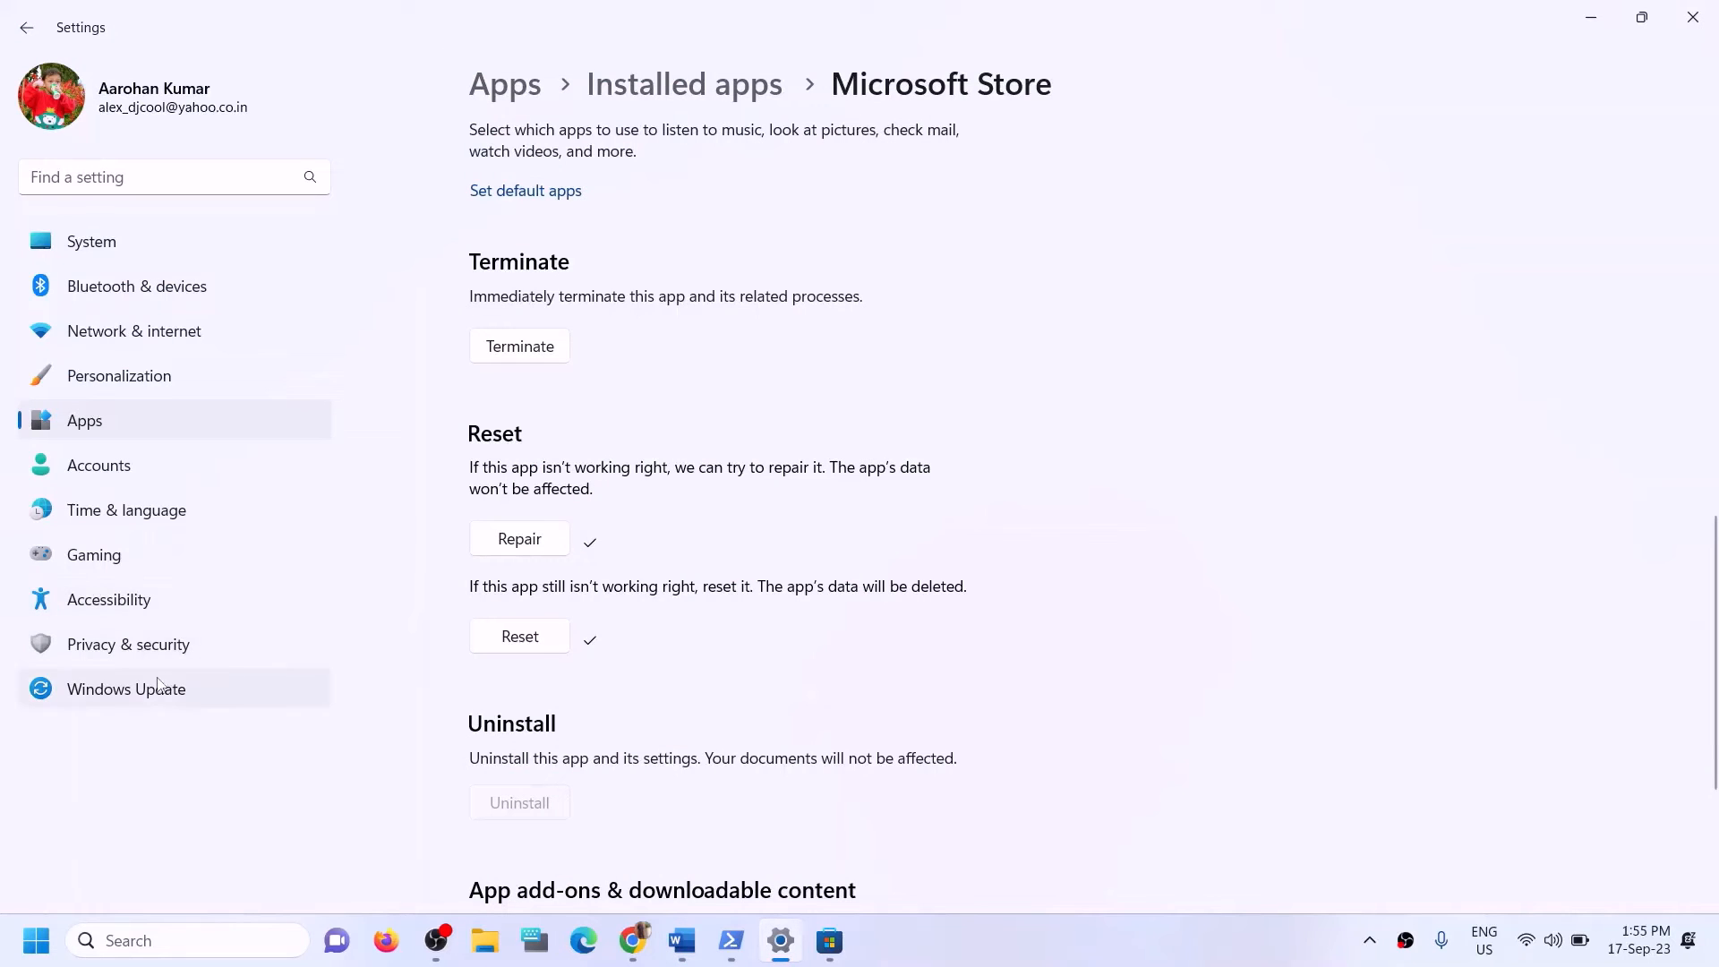
click(322, 690)
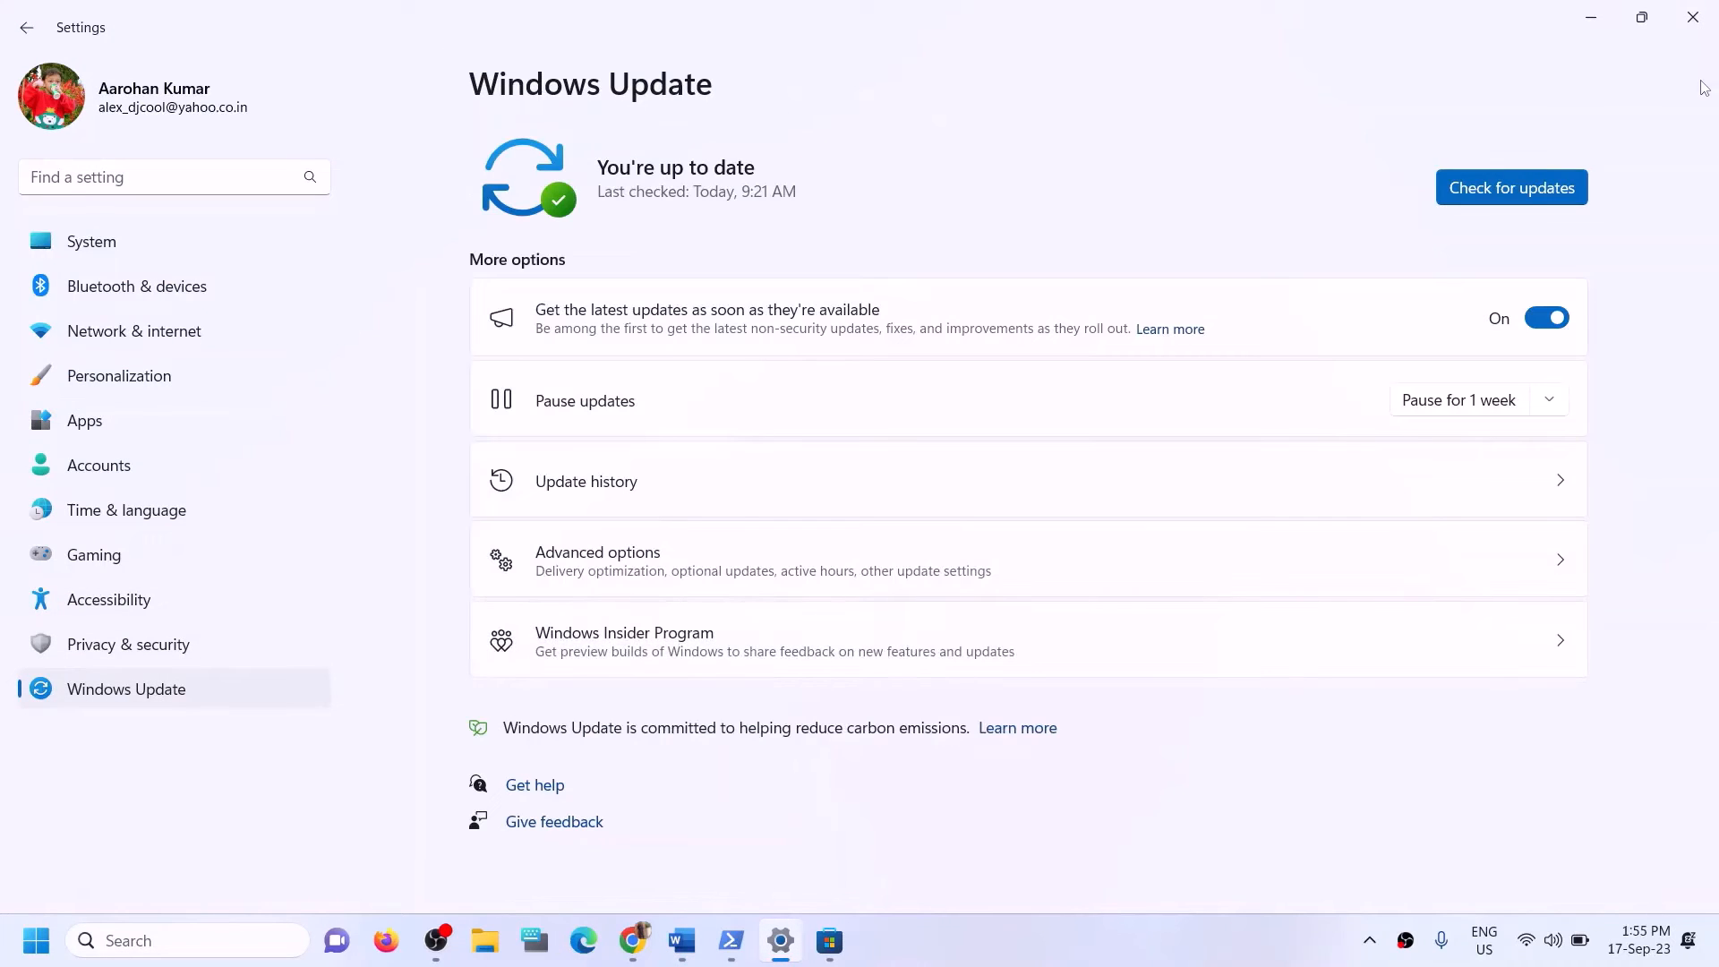
click(1516, 188)
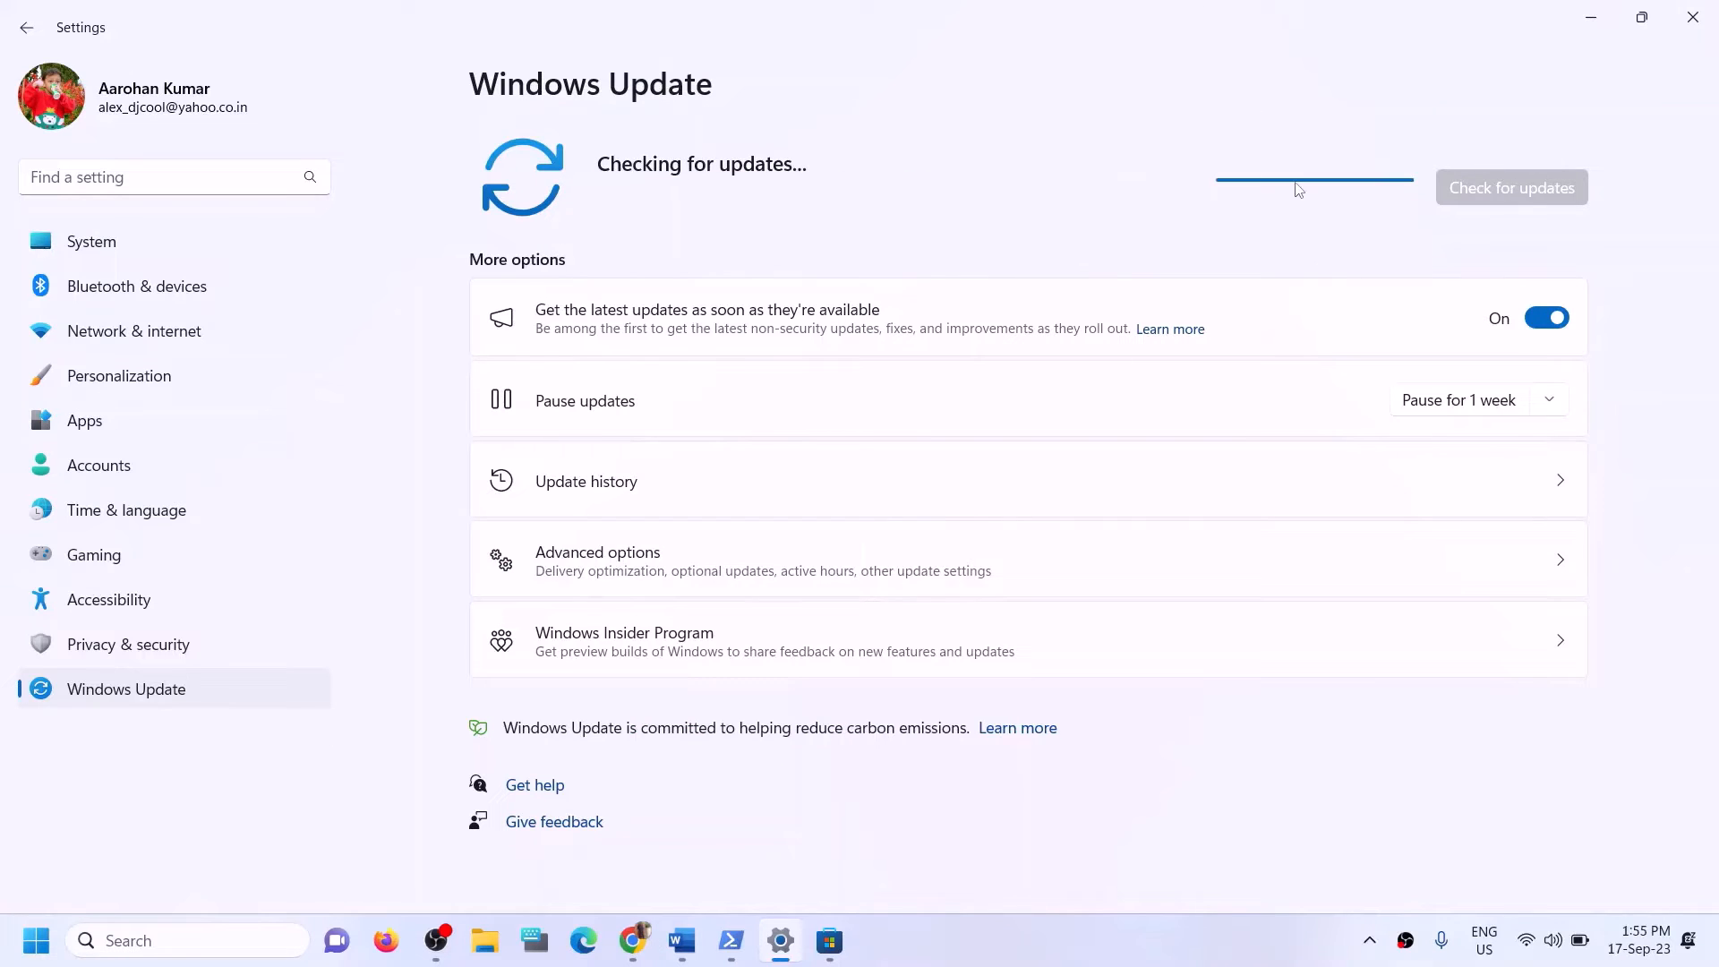
click(1692, 18)
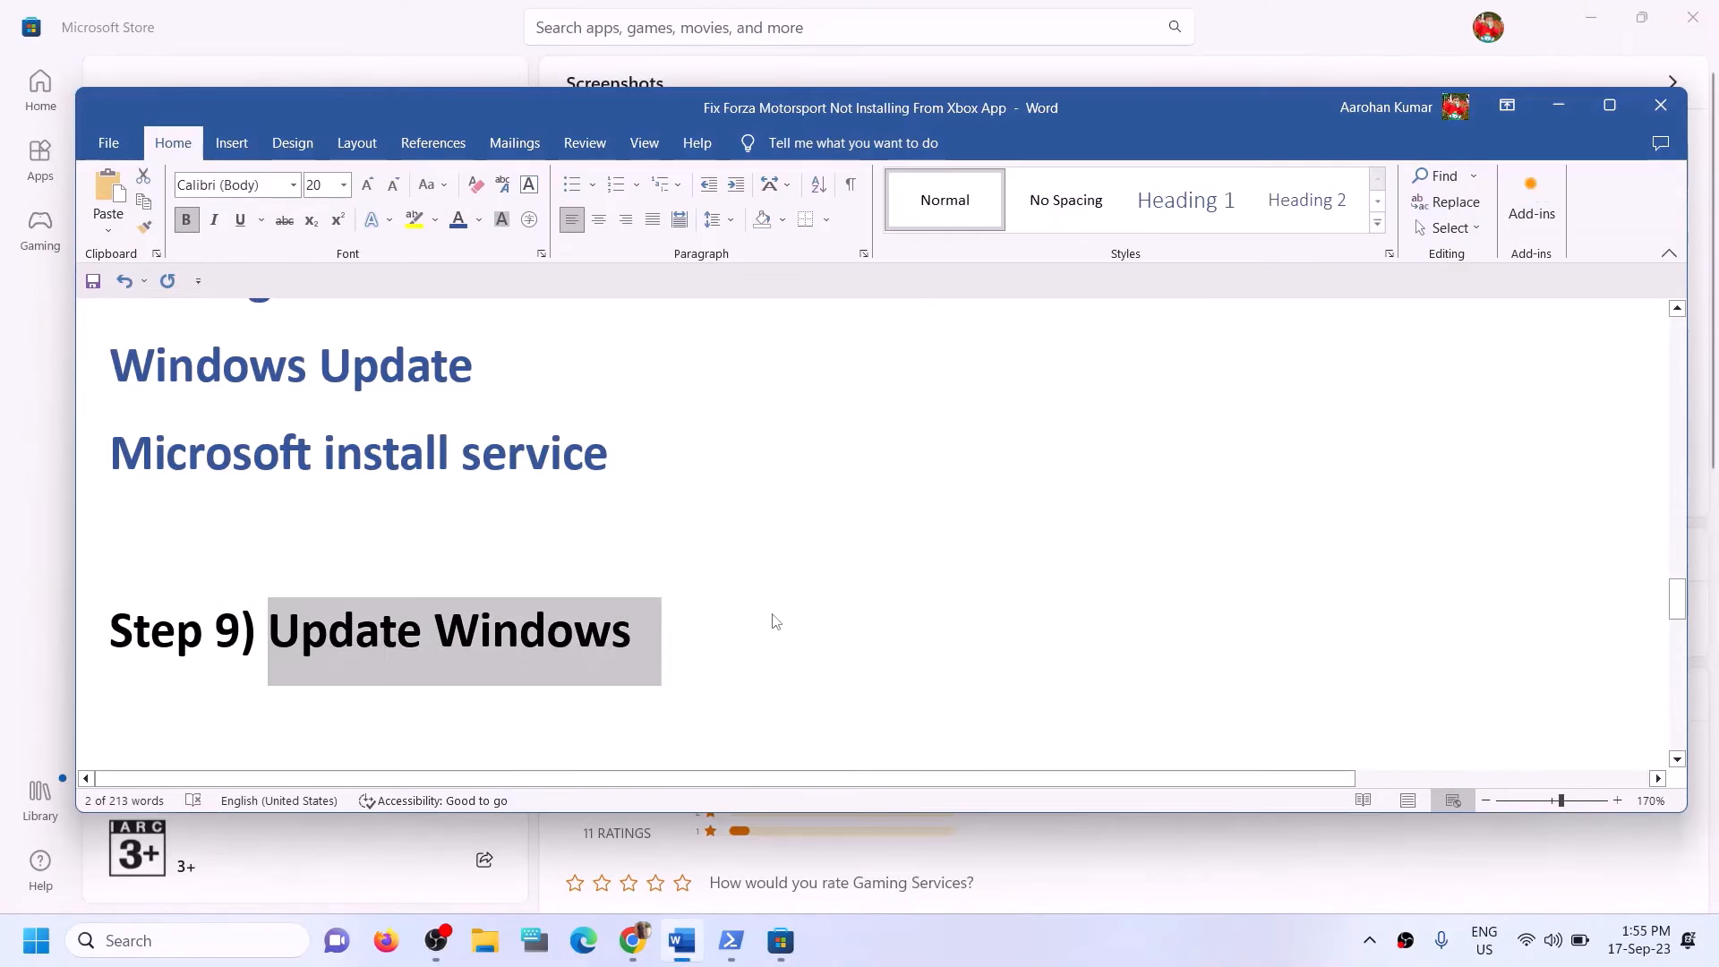
Copy the WSRESET command from Step 10 of the Word notes and run it through Windows search.
scroll(495, 591, down, 3)
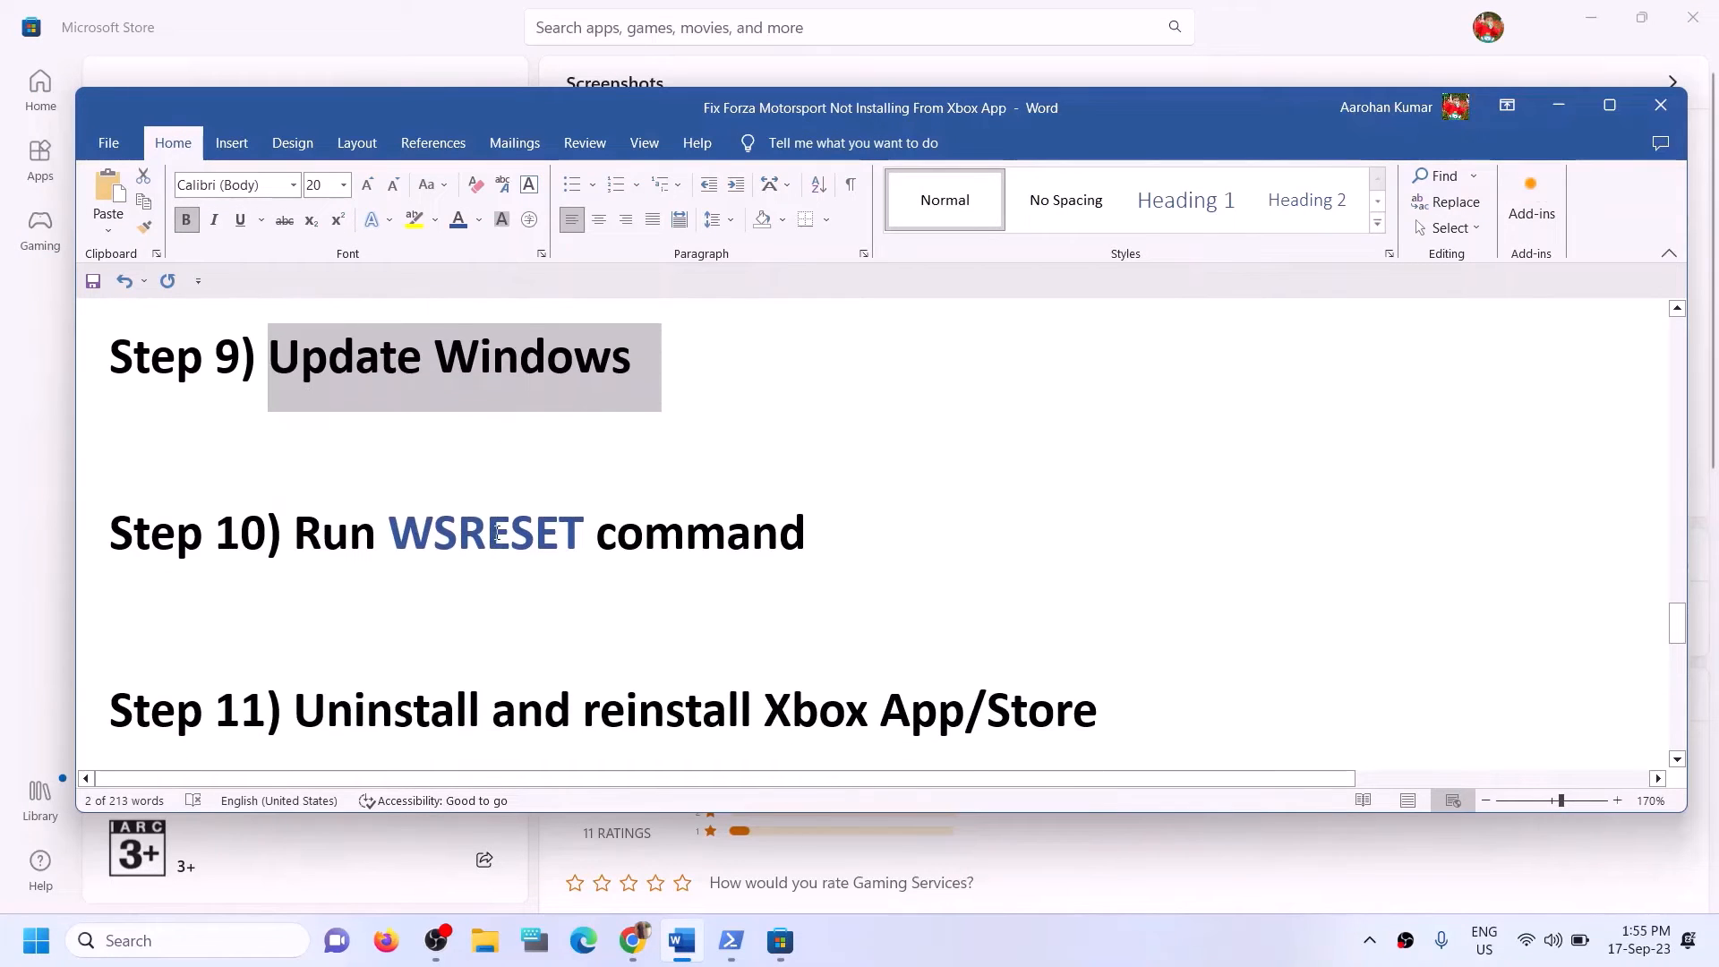
scroll(497, 534, up, 1)
double_click(488, 624)
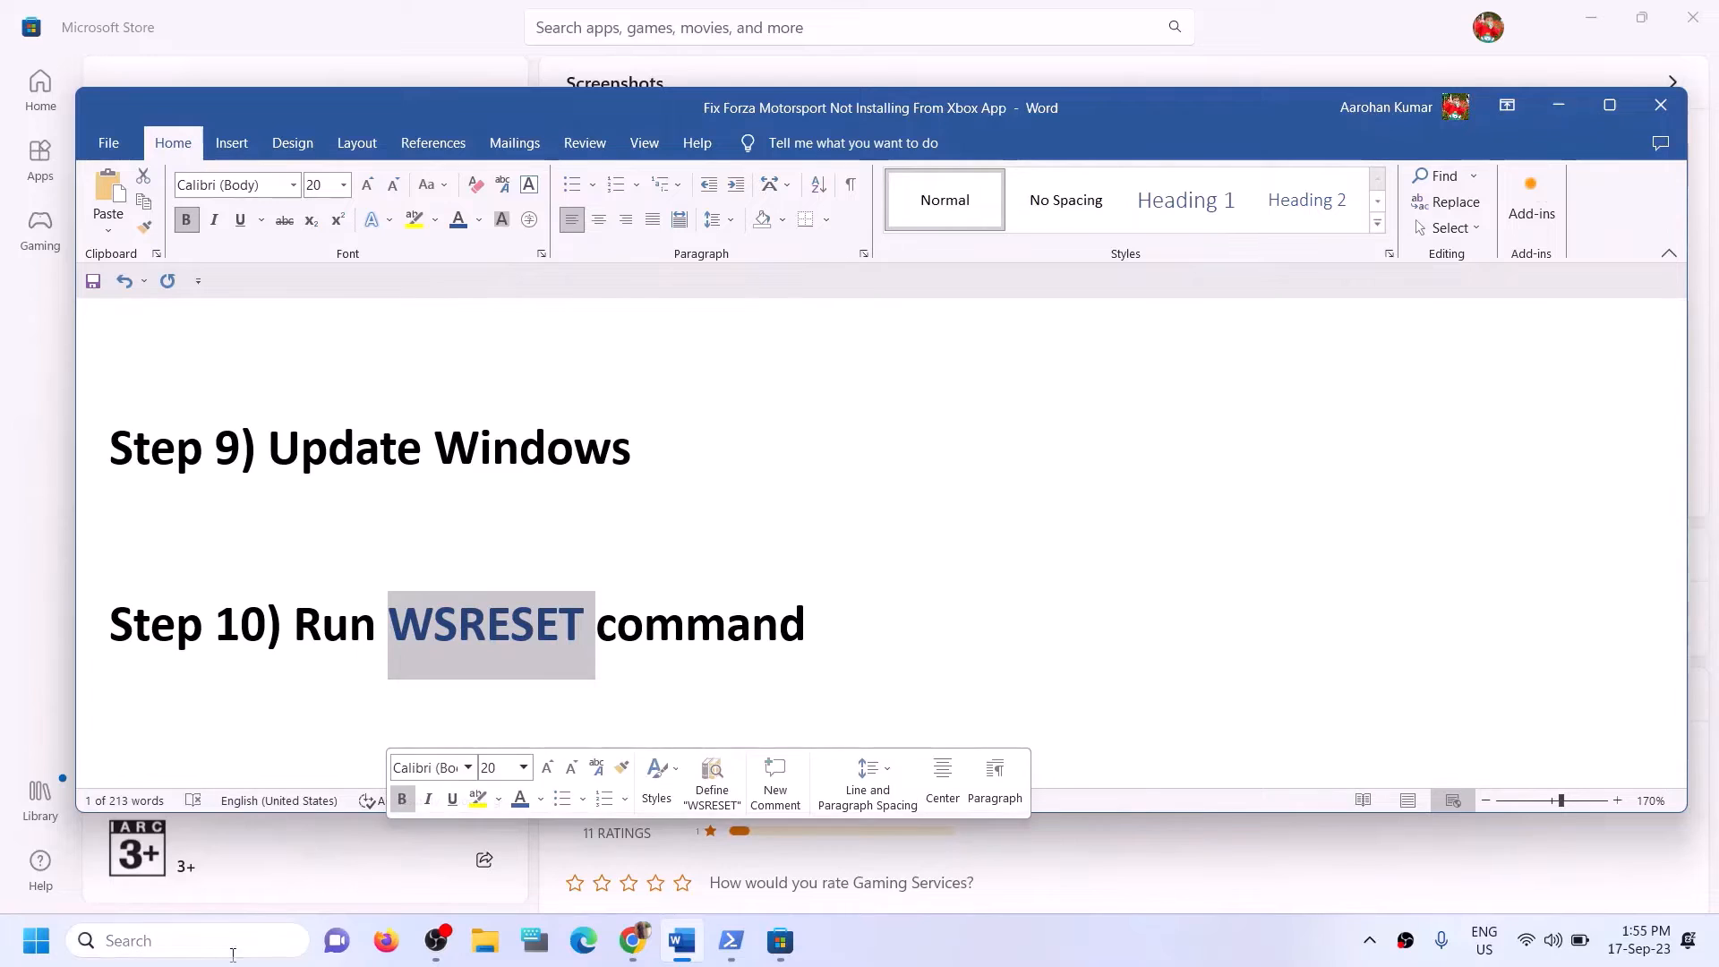
key(ctrl+c)
click(233, 954)
key(ctrl+v)
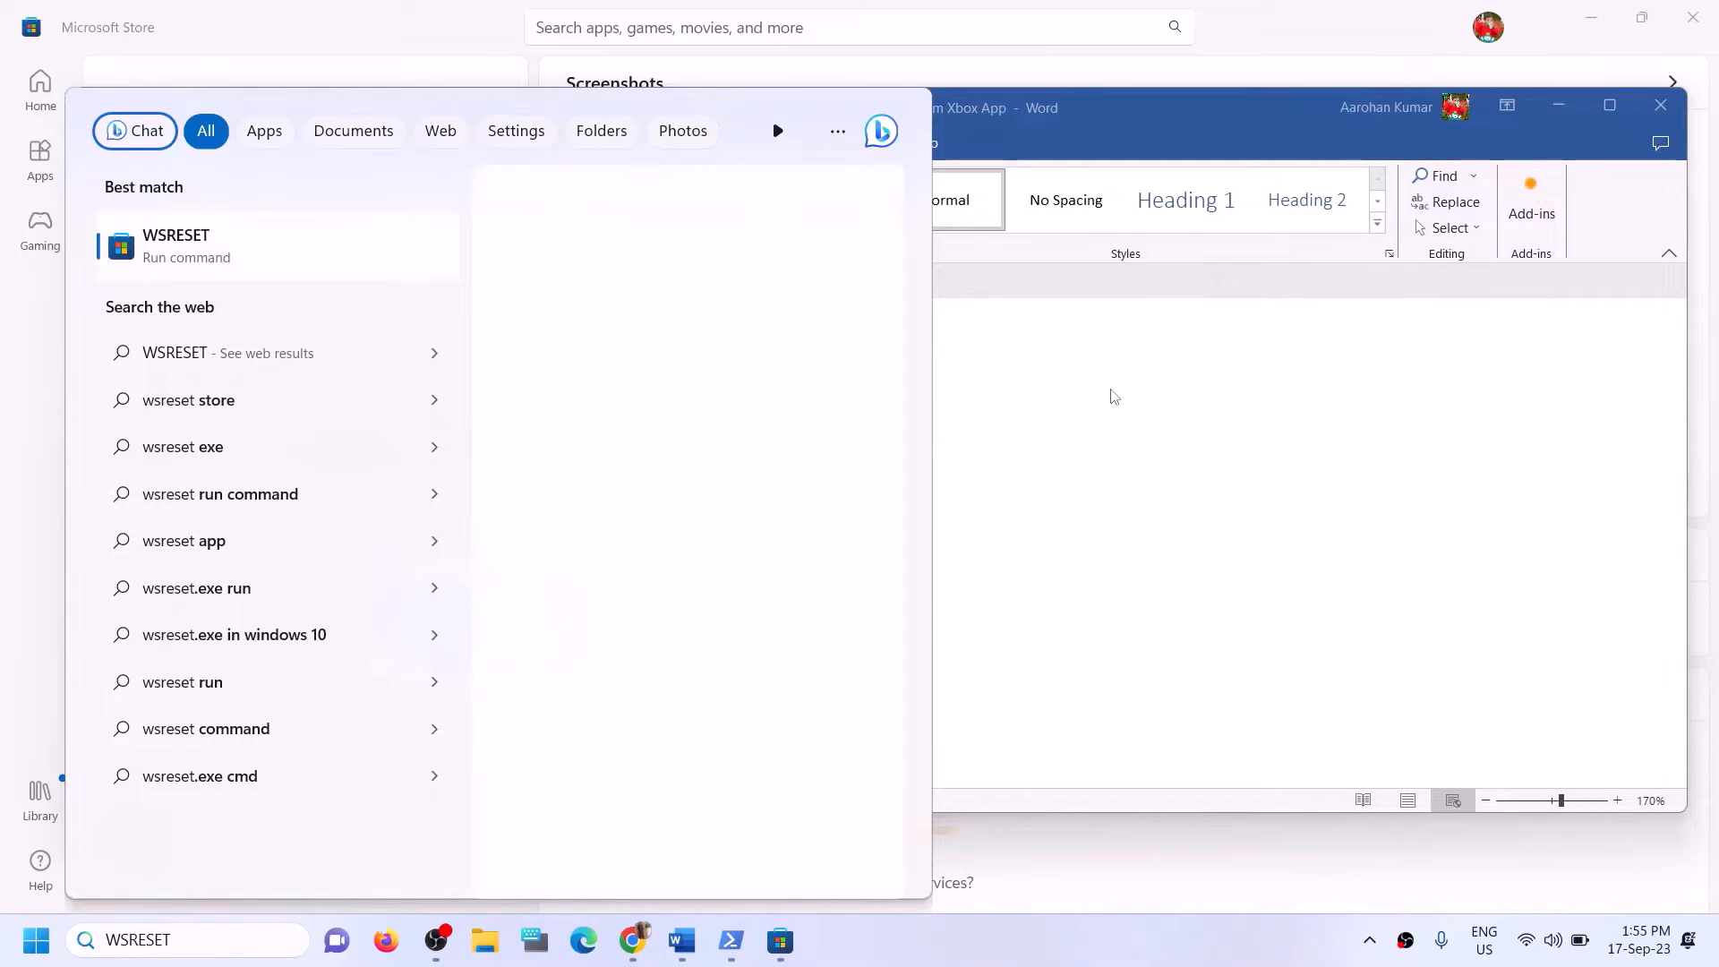
key(Return)
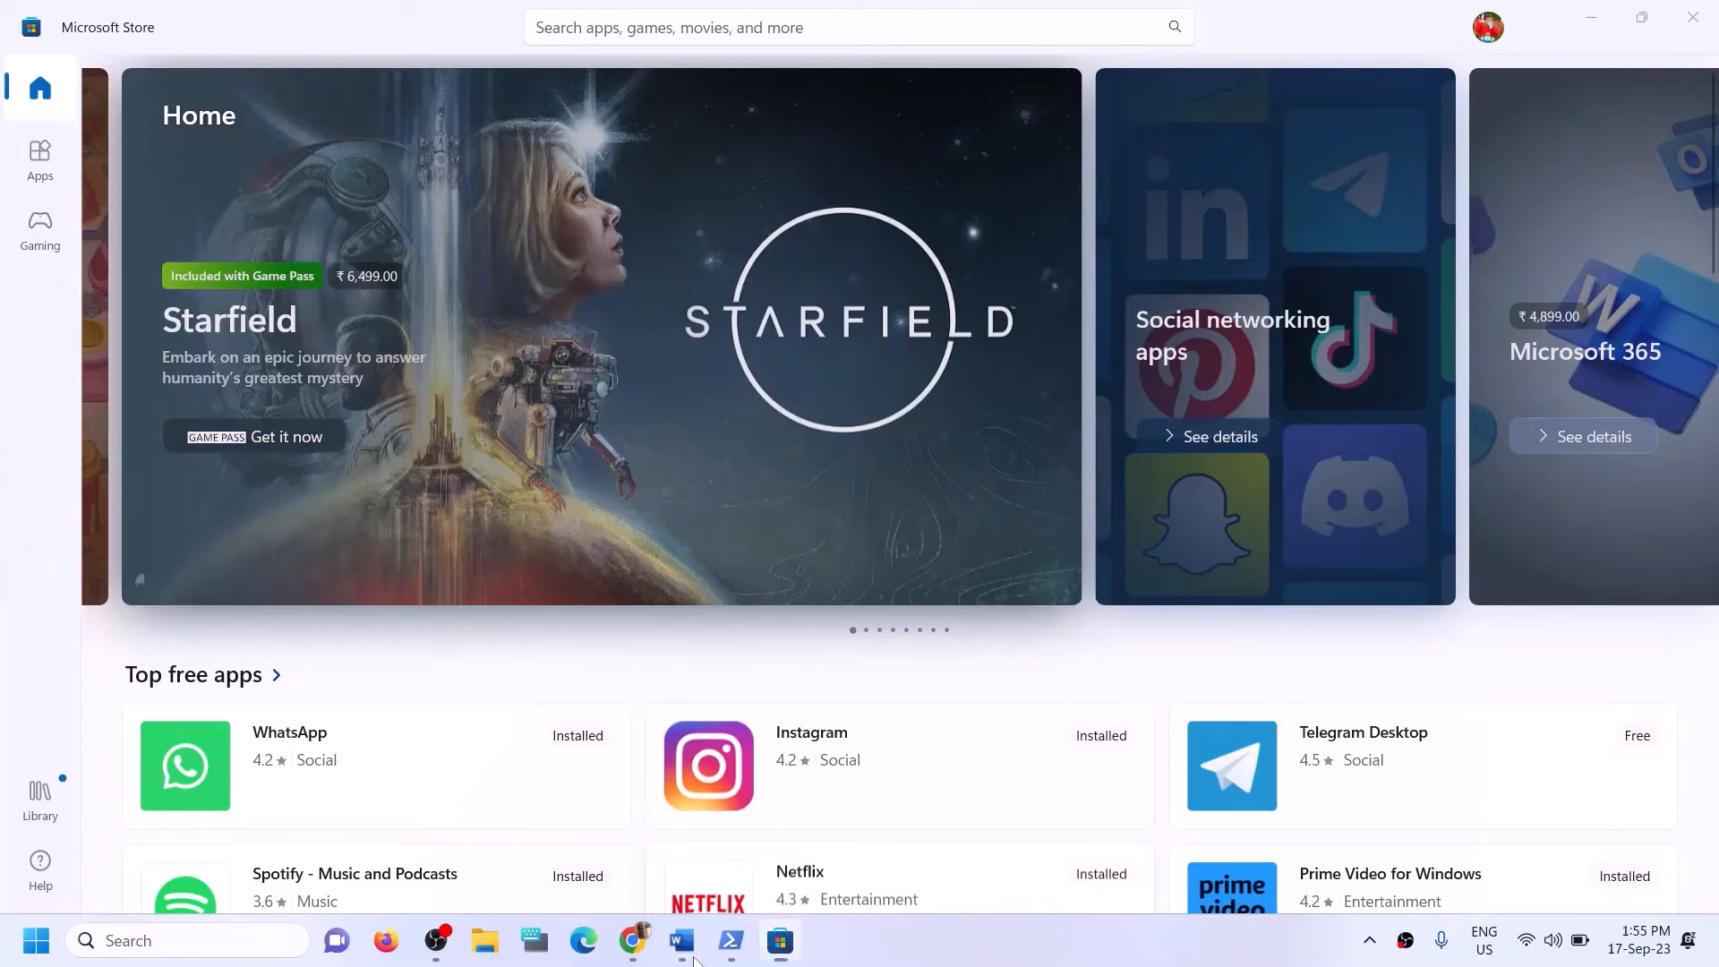
Review Step 11 in the Word notes and uninstall the Xbox app found through Windows search.
click(686, 945)
scroll(488, 641, down, 5)
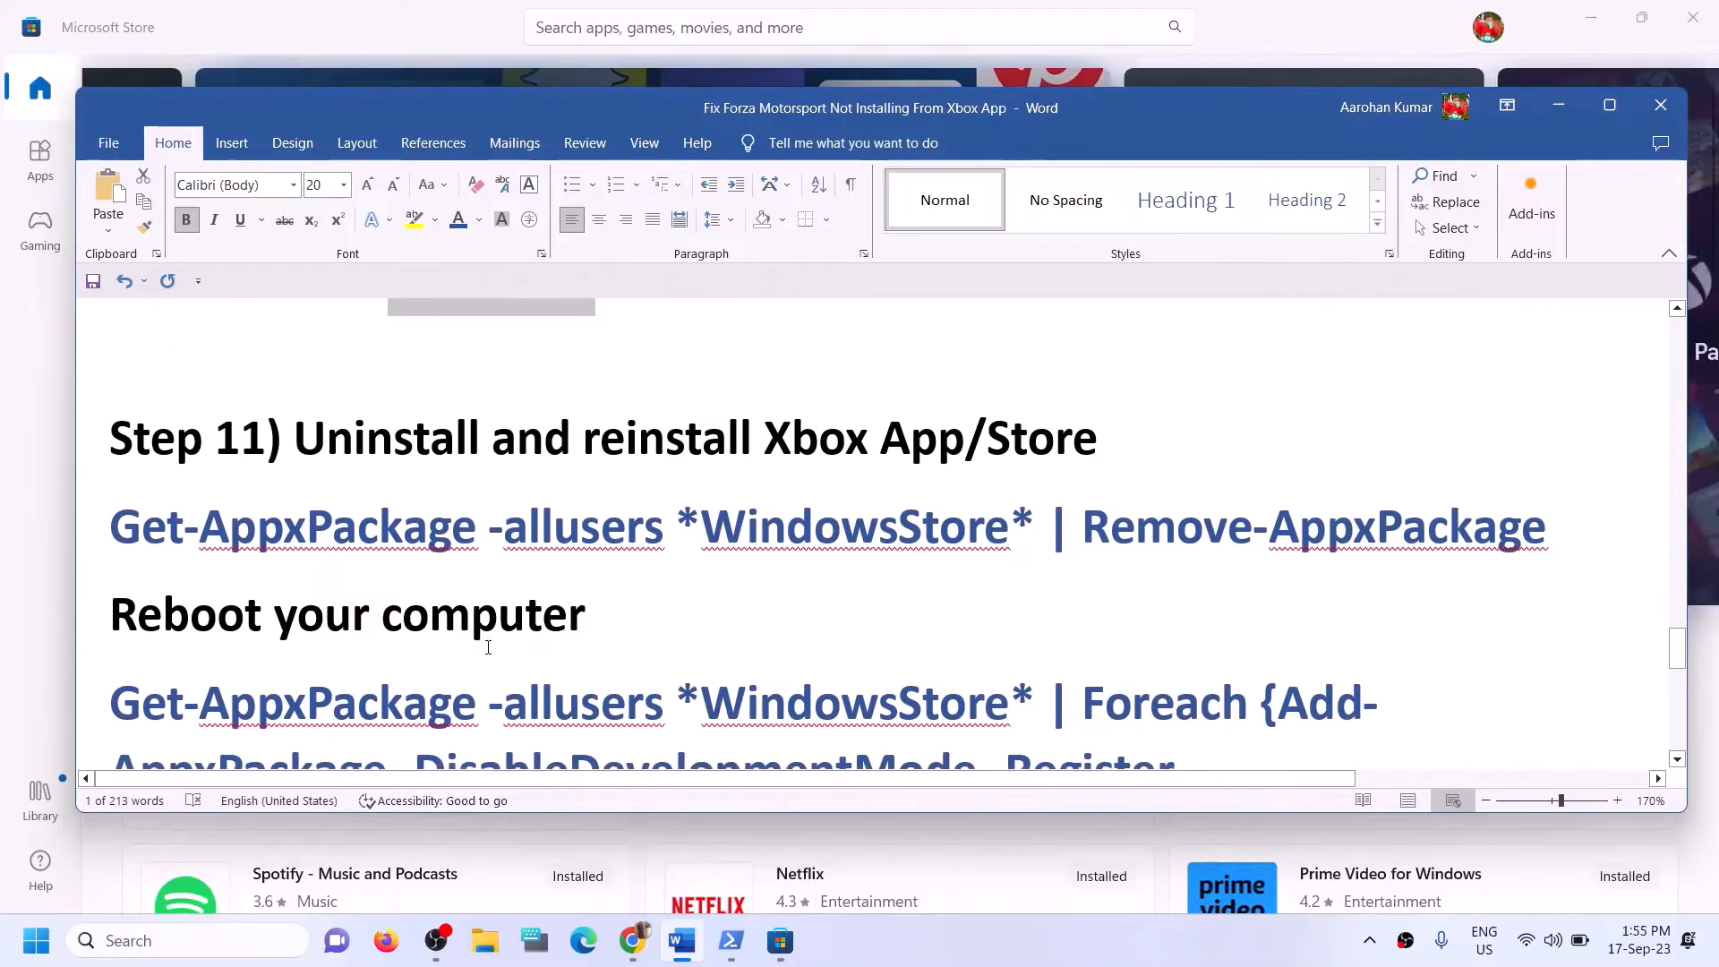
drag(586, 439, 1106, 440)
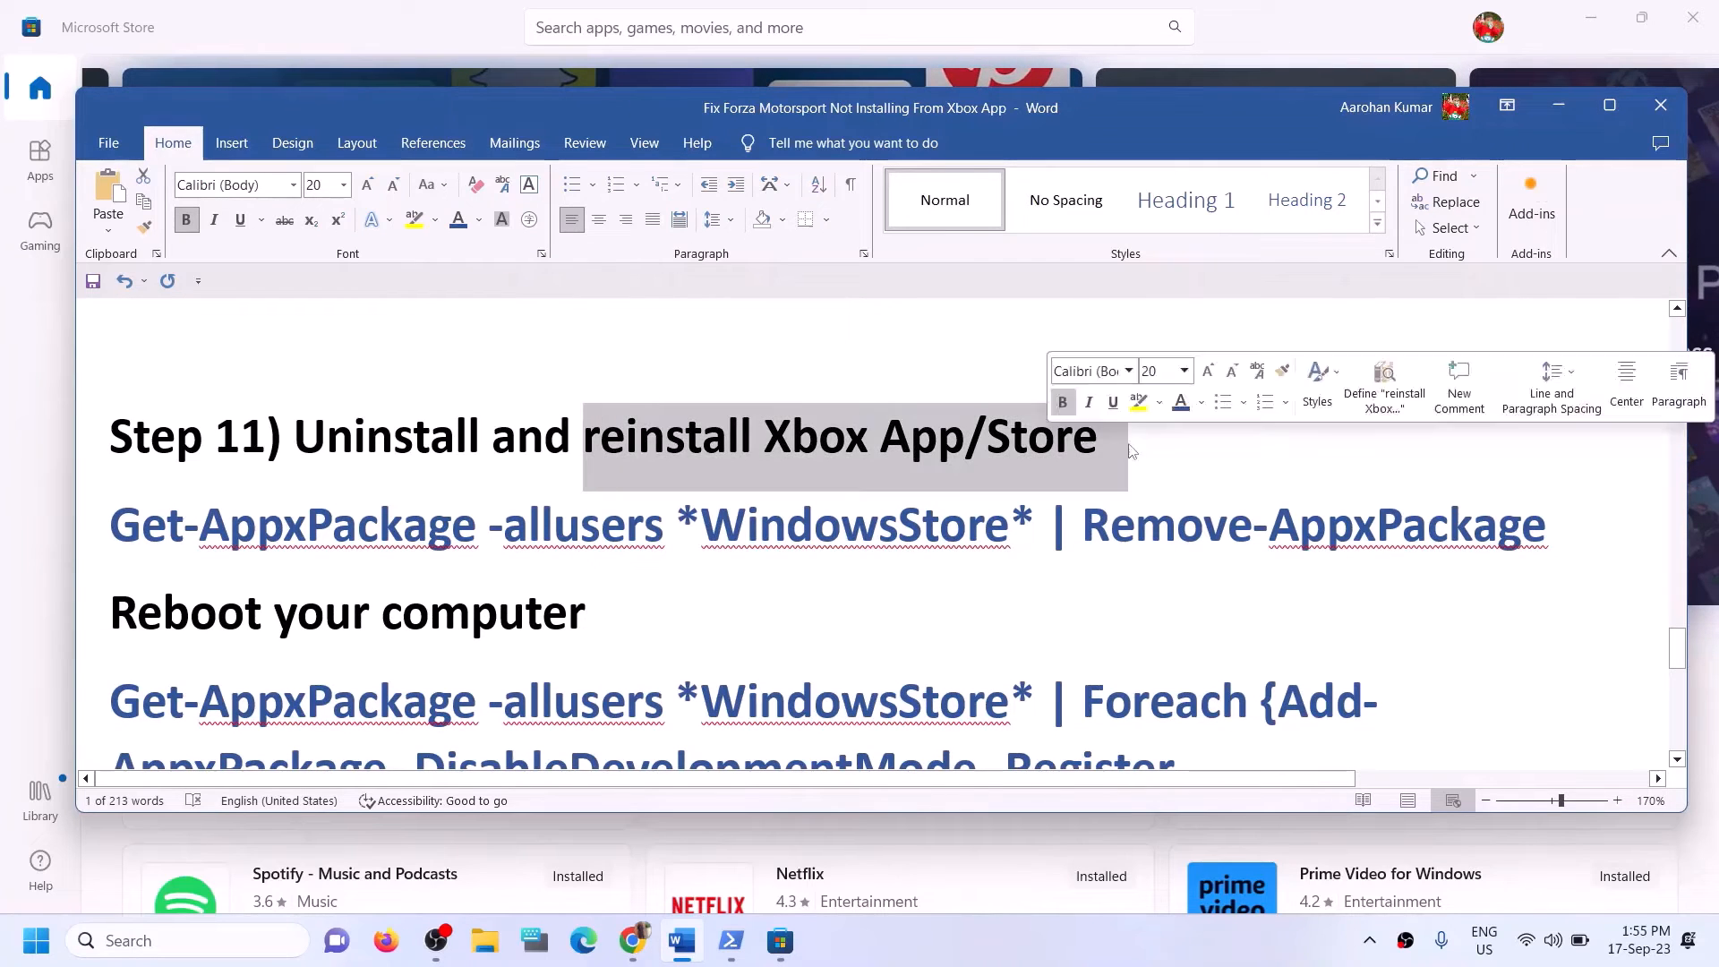
click(213, 557)
scroll(799, 570, down, 1)
scroll(797, 574, up, 1)
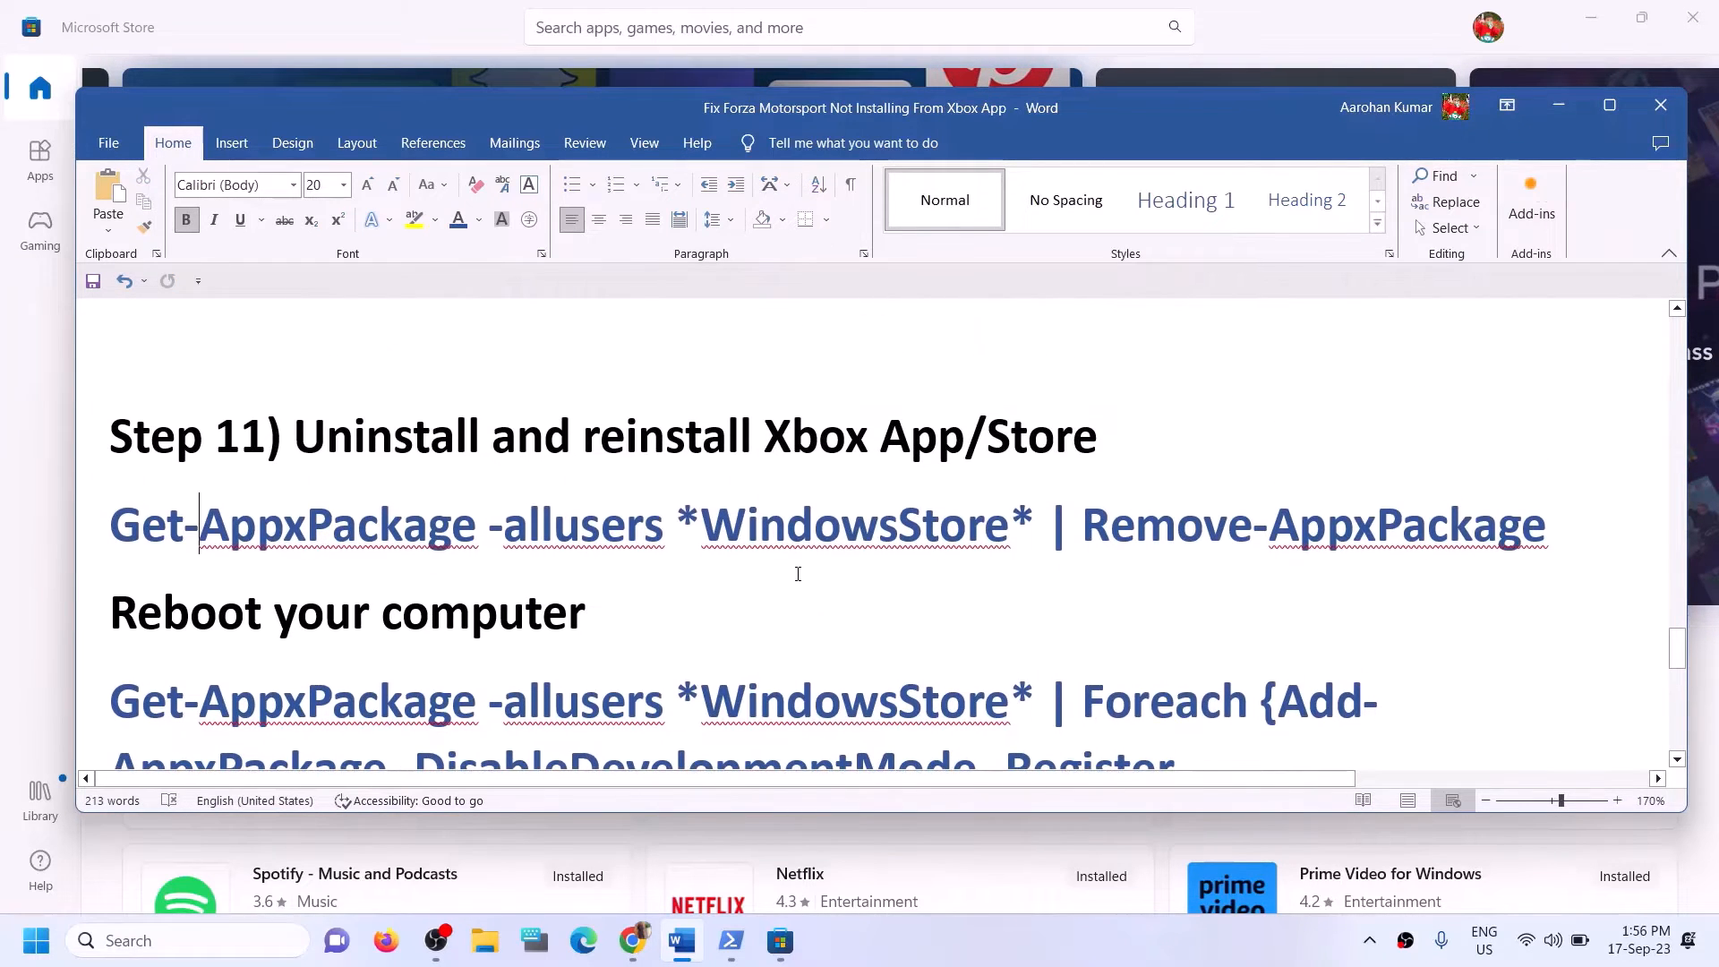
click(176, 947)
text(xbo)
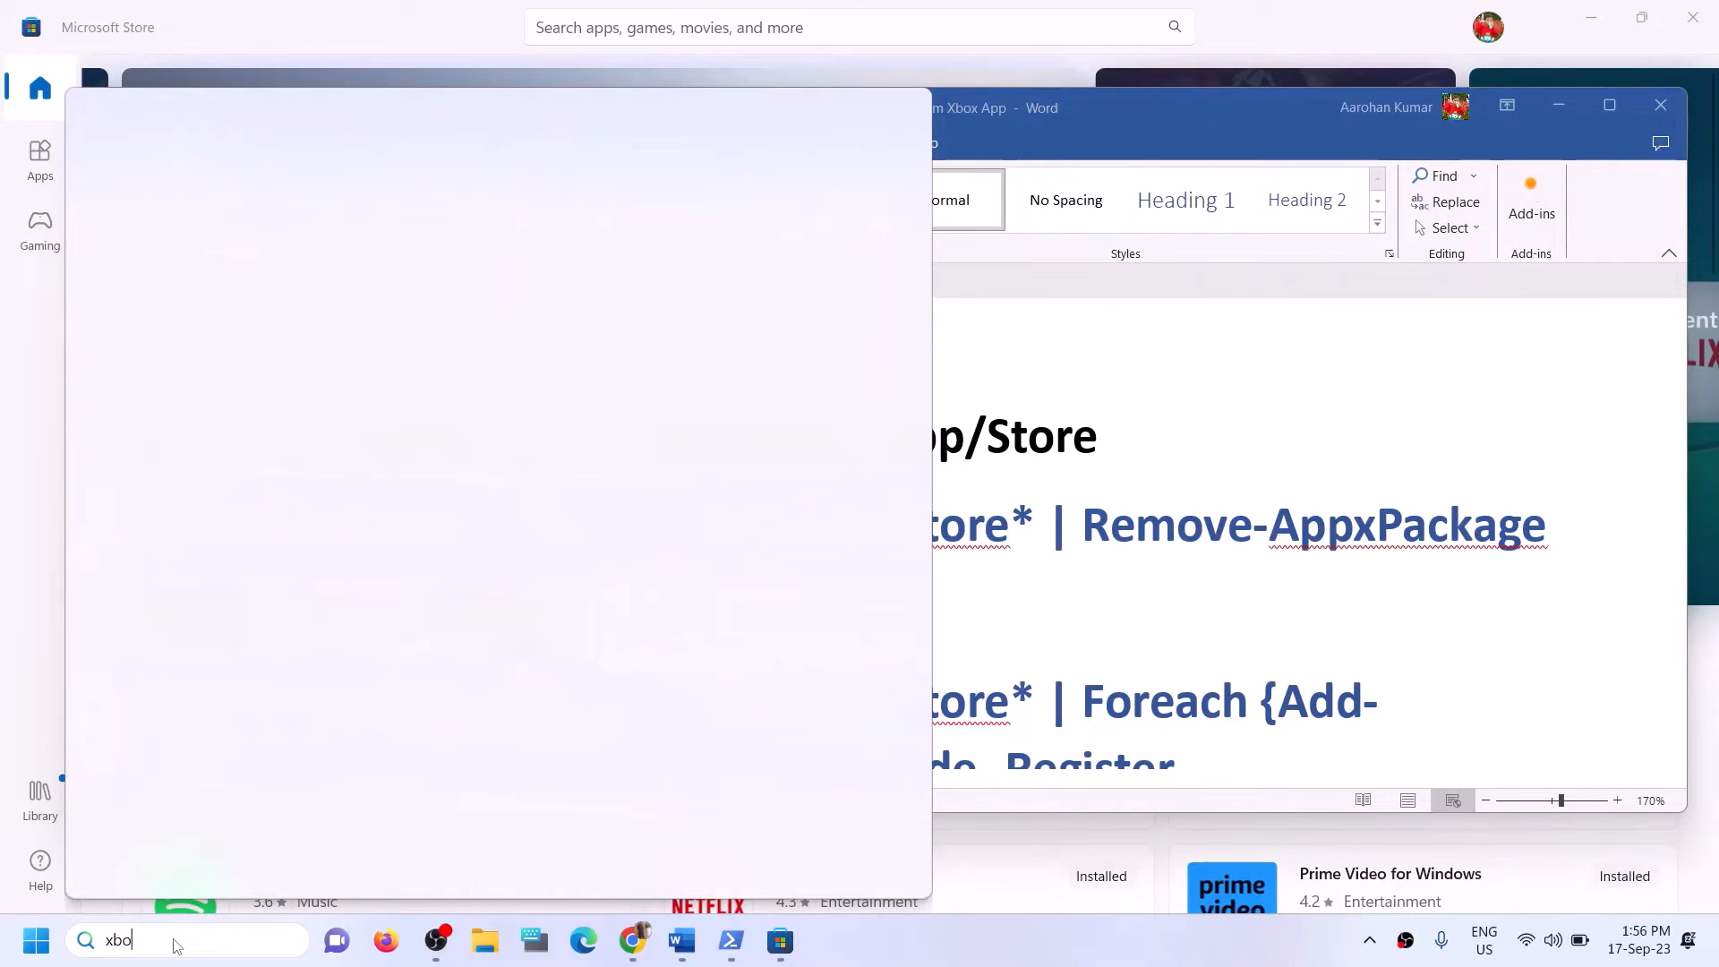
text(x)
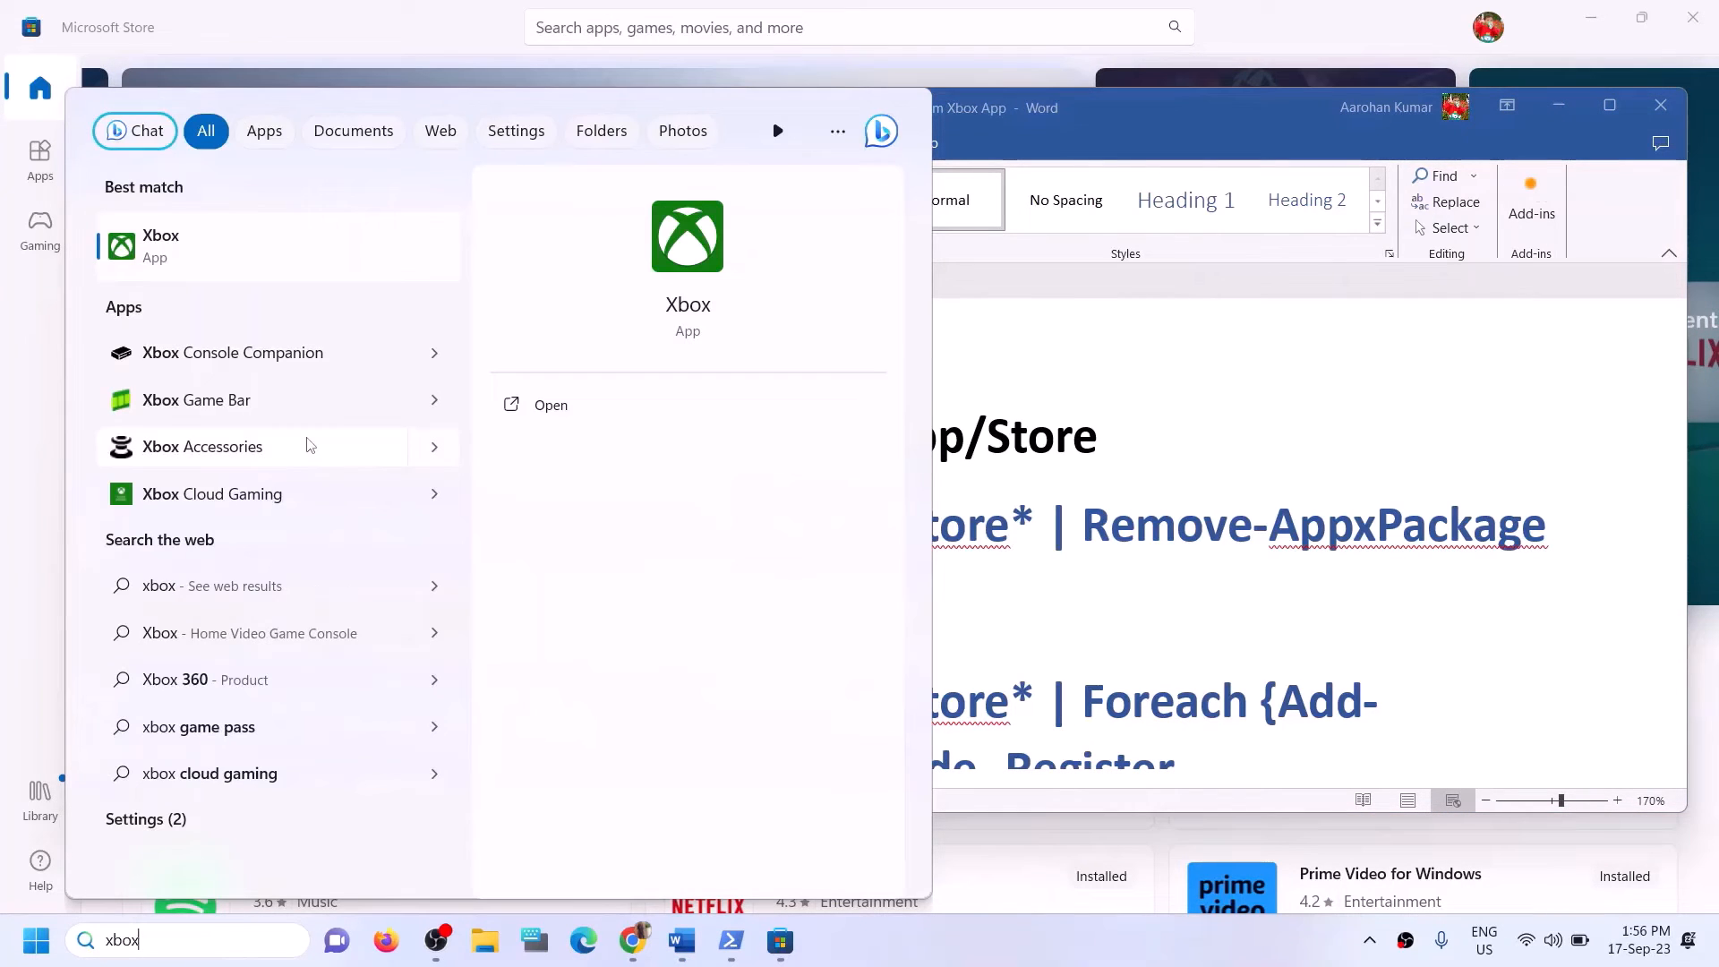
right_click(217, 279)
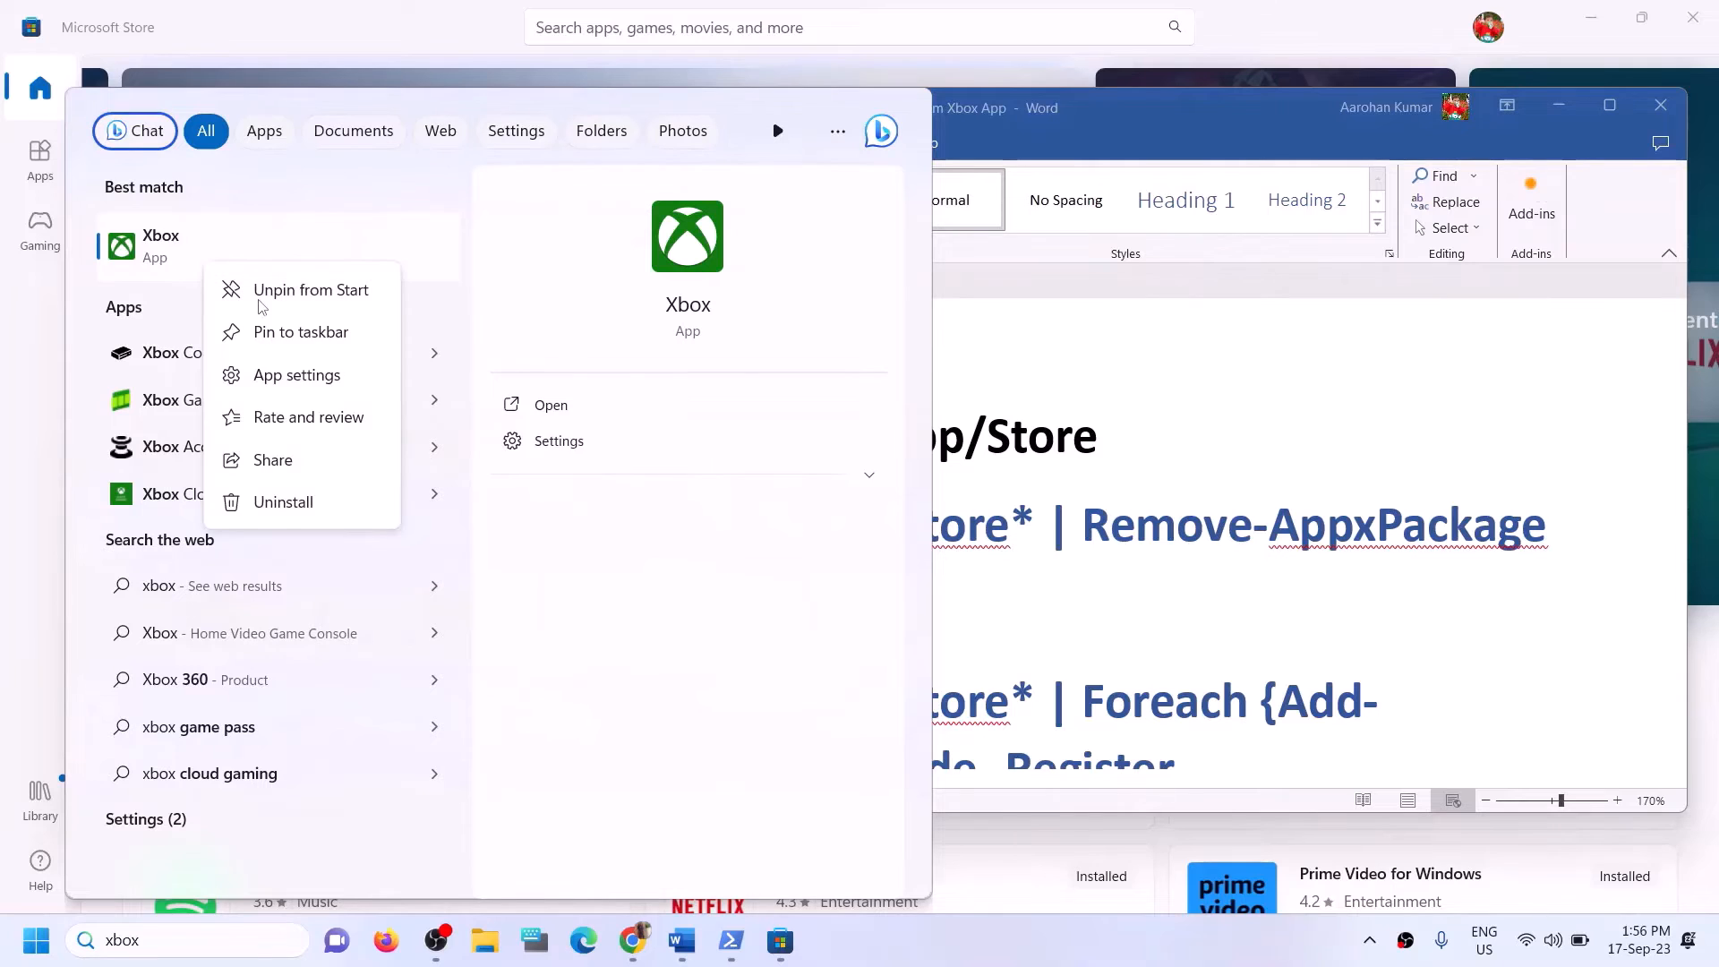
click(305, 507)
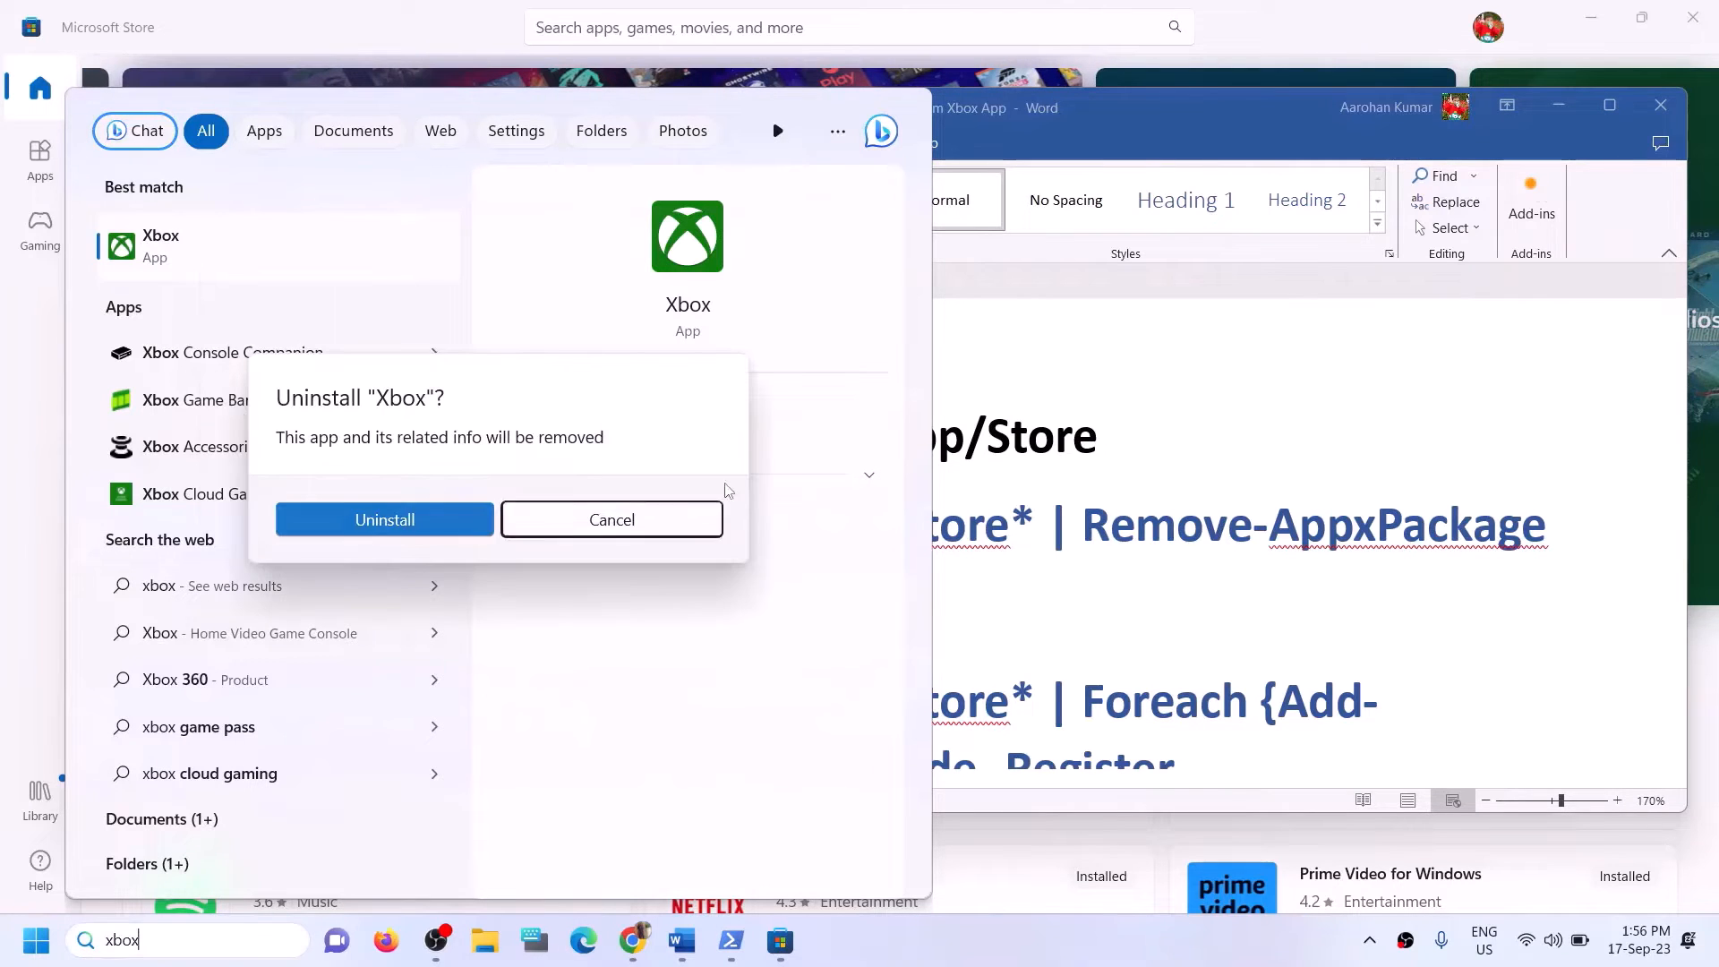
click(364, 527)
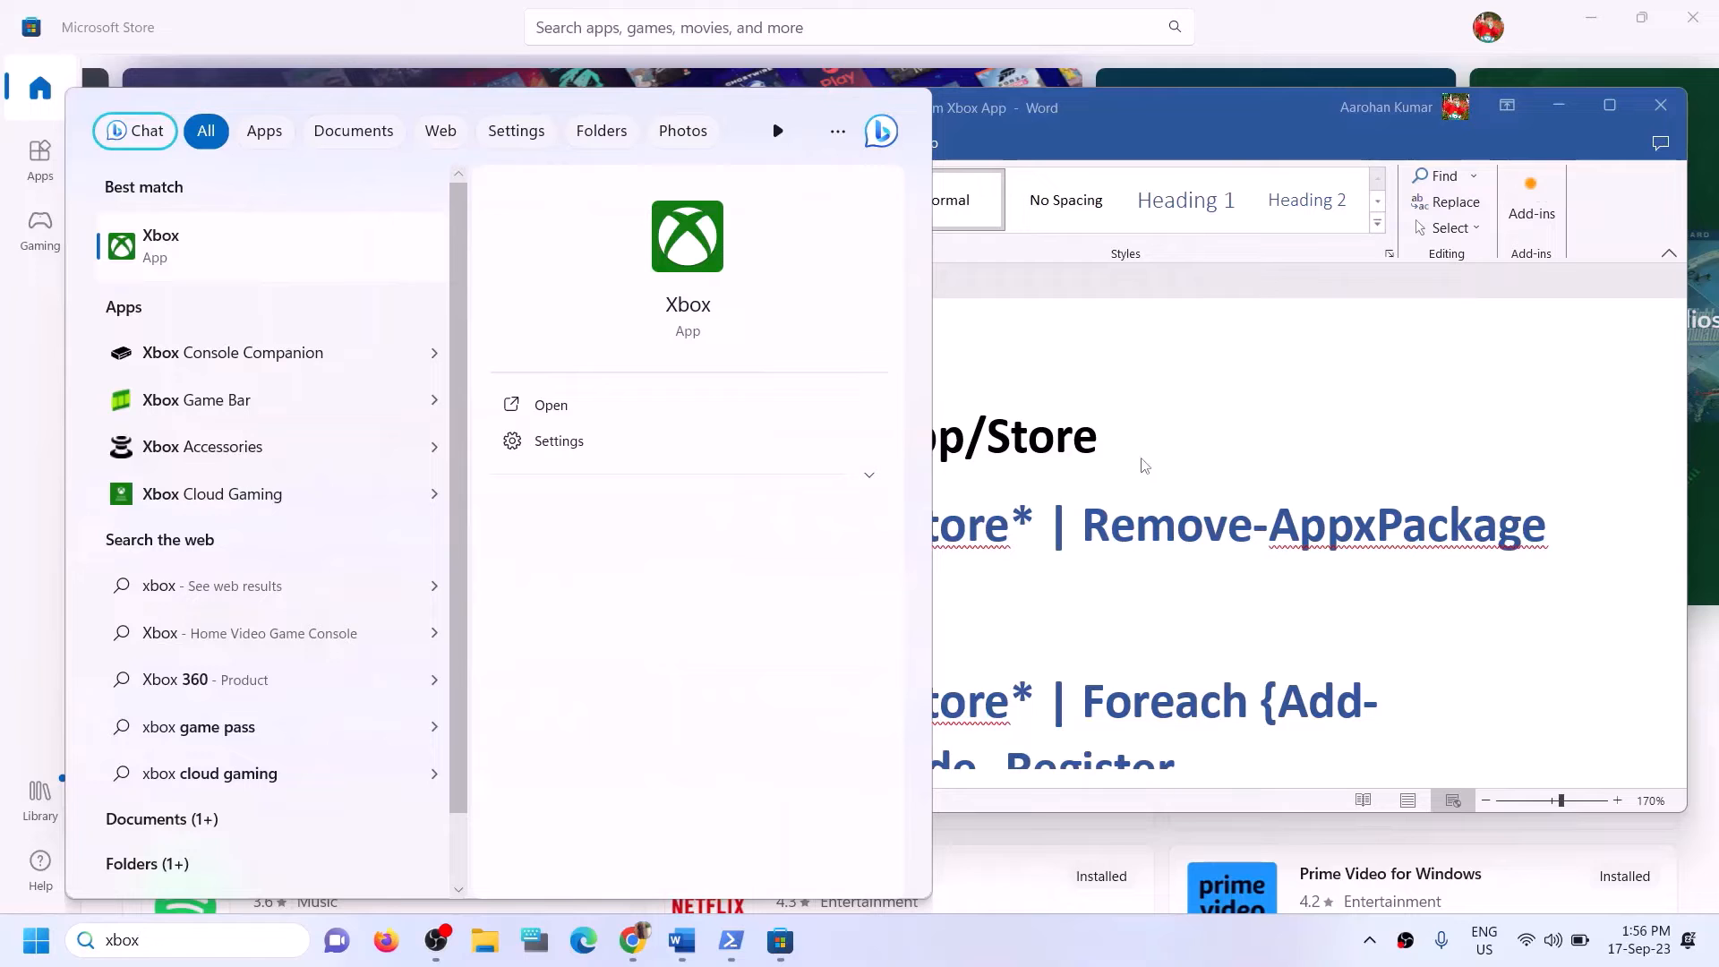
Copy the "Get-AppxPackage -allusers *WindowsStore* | Remove-AppxPackage" command from Step 11 of the Word notes.
click(1030, 431)
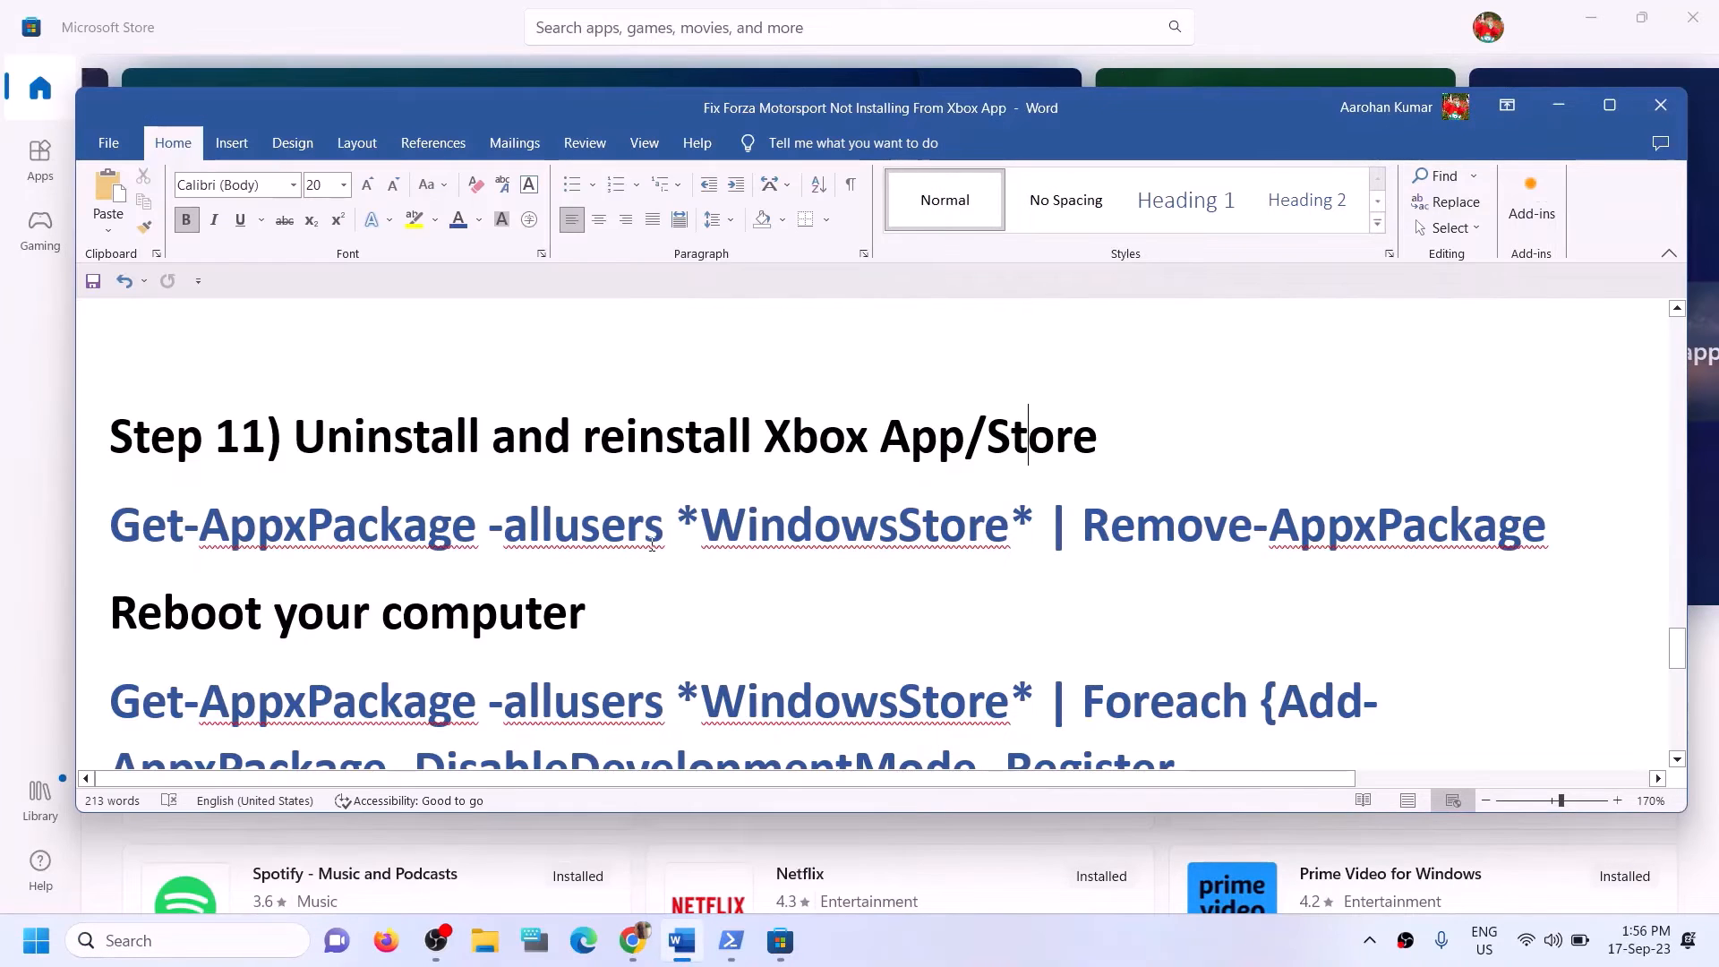
drag(1548, 528, 195, 530)
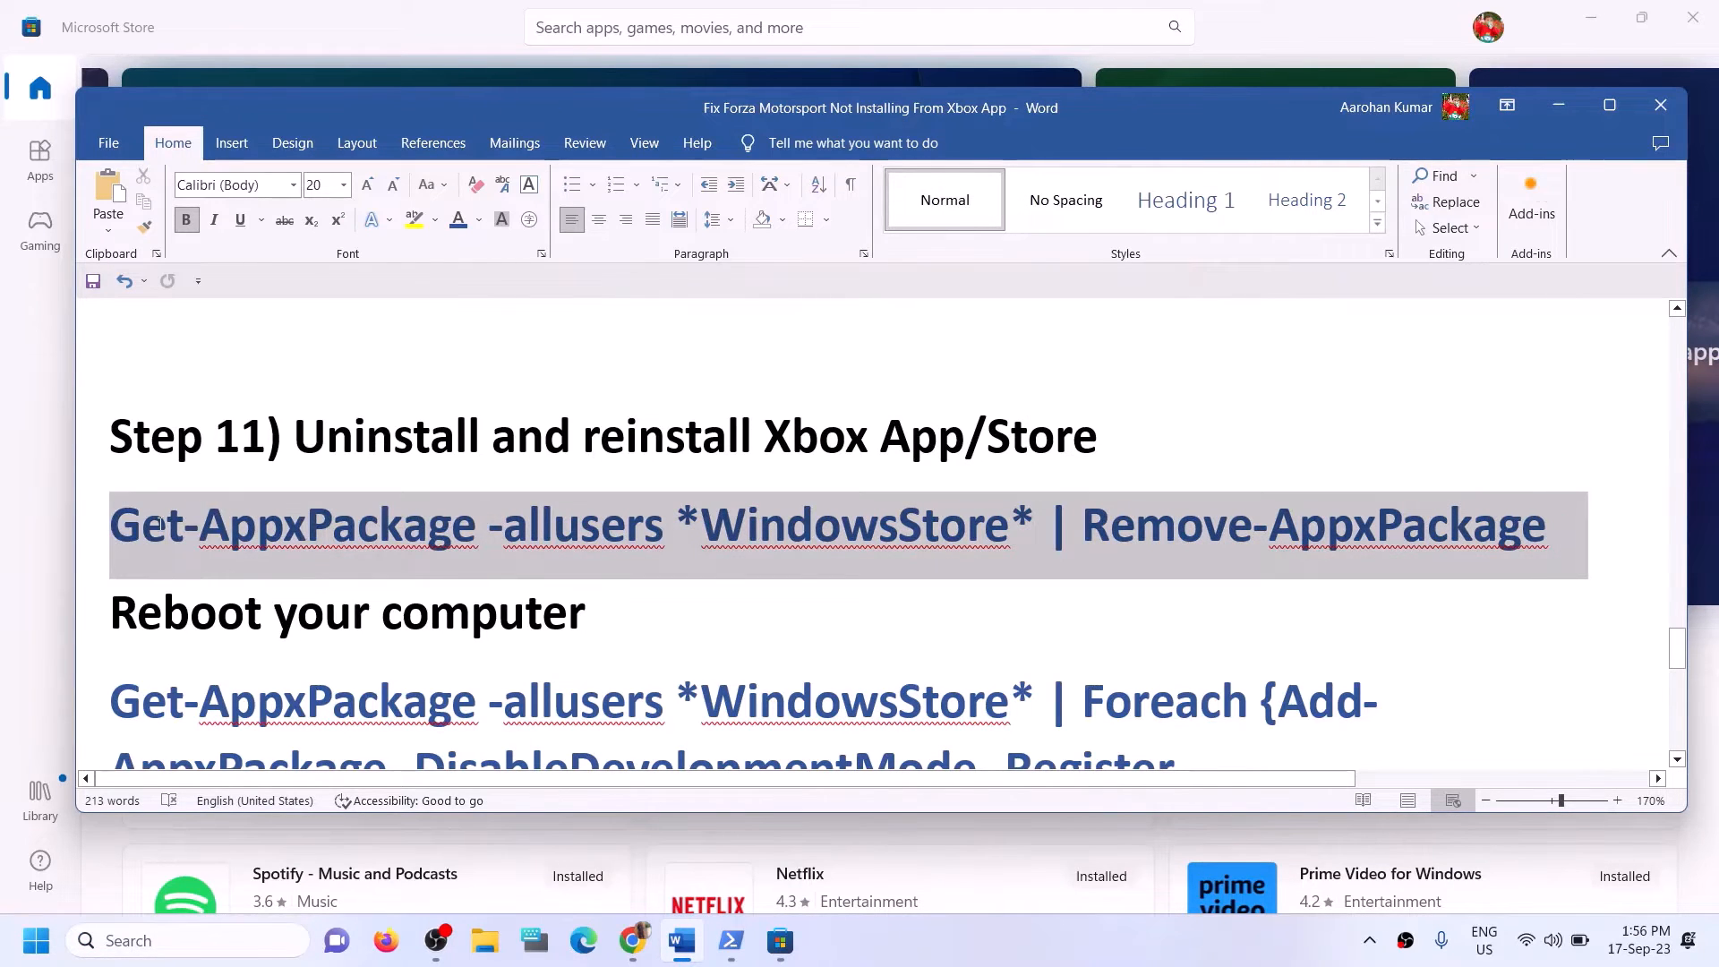
right_click(195, 530)
click(244, 605)
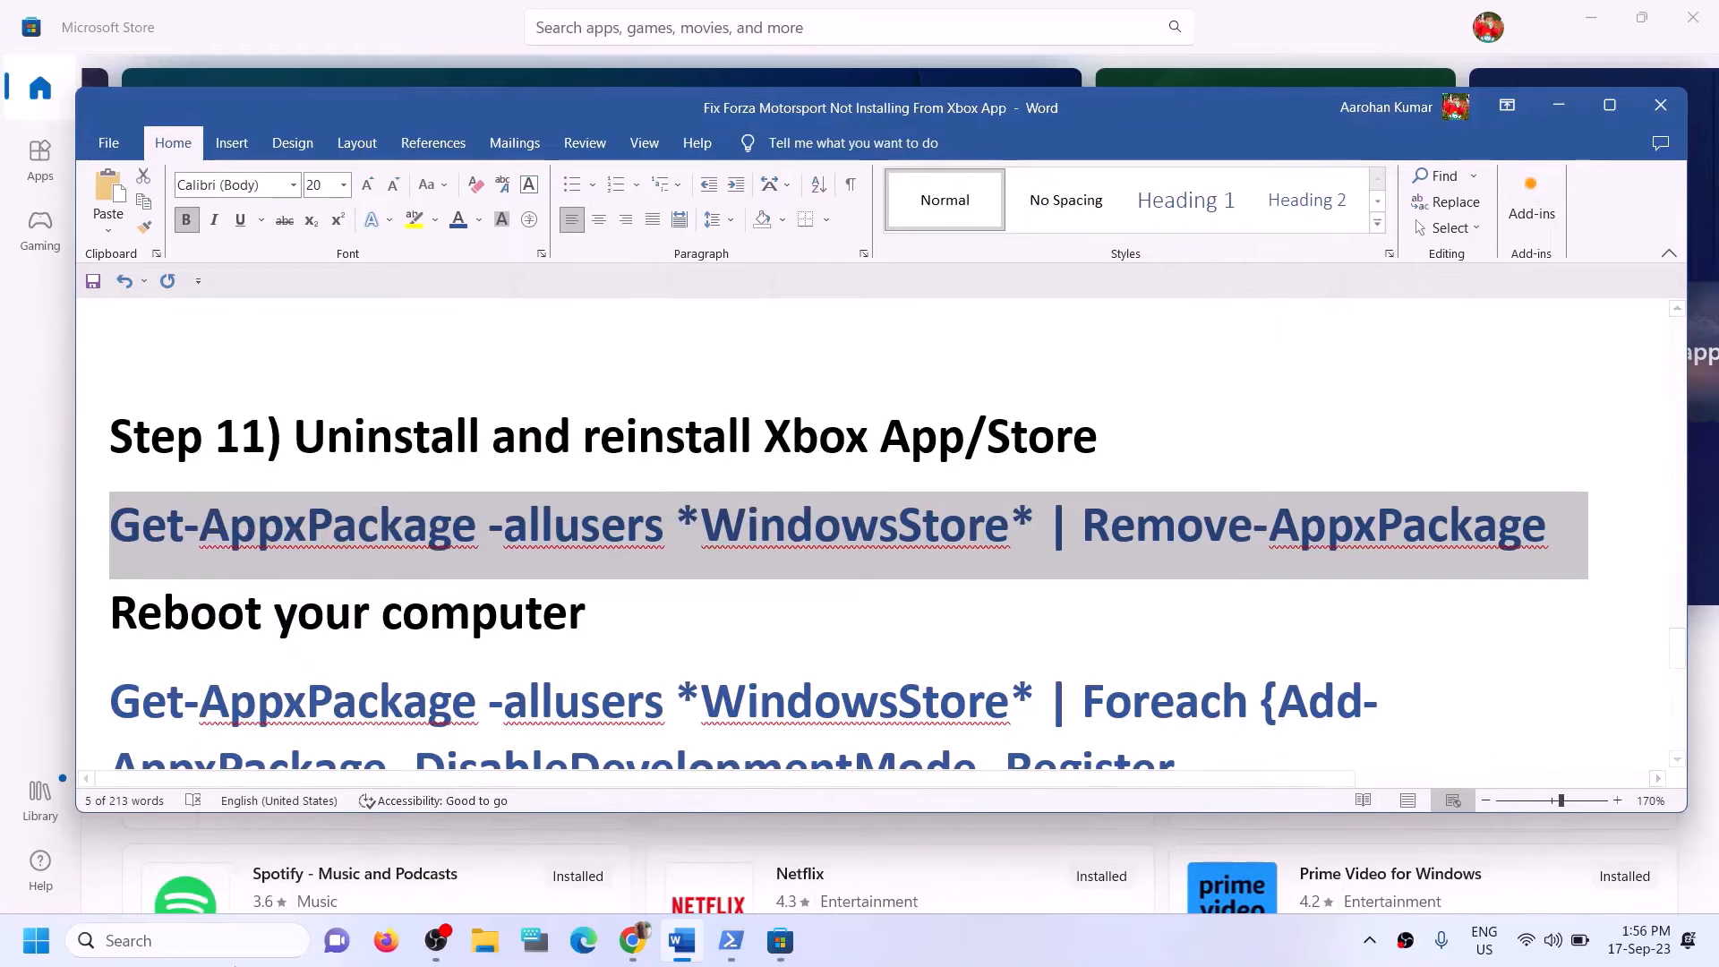
Launch Windows PowerShell as administrator through Windows search and run the copied Store removal command.
click(235, 956)
text(powe)
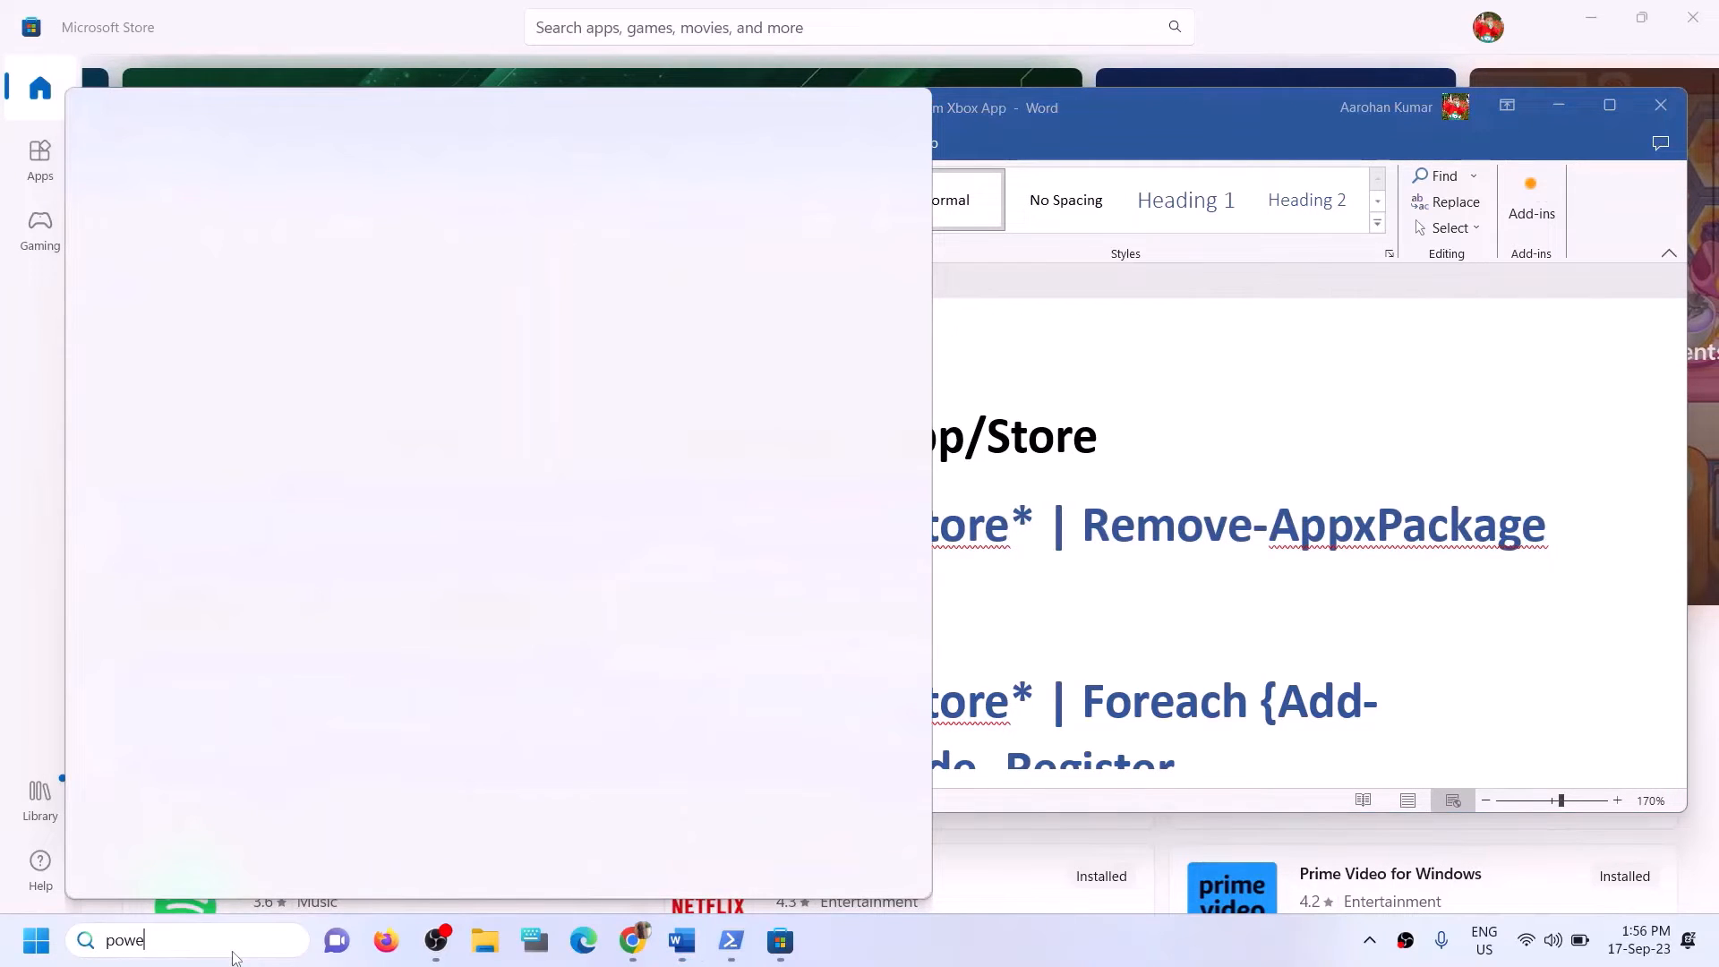
text(rshell)
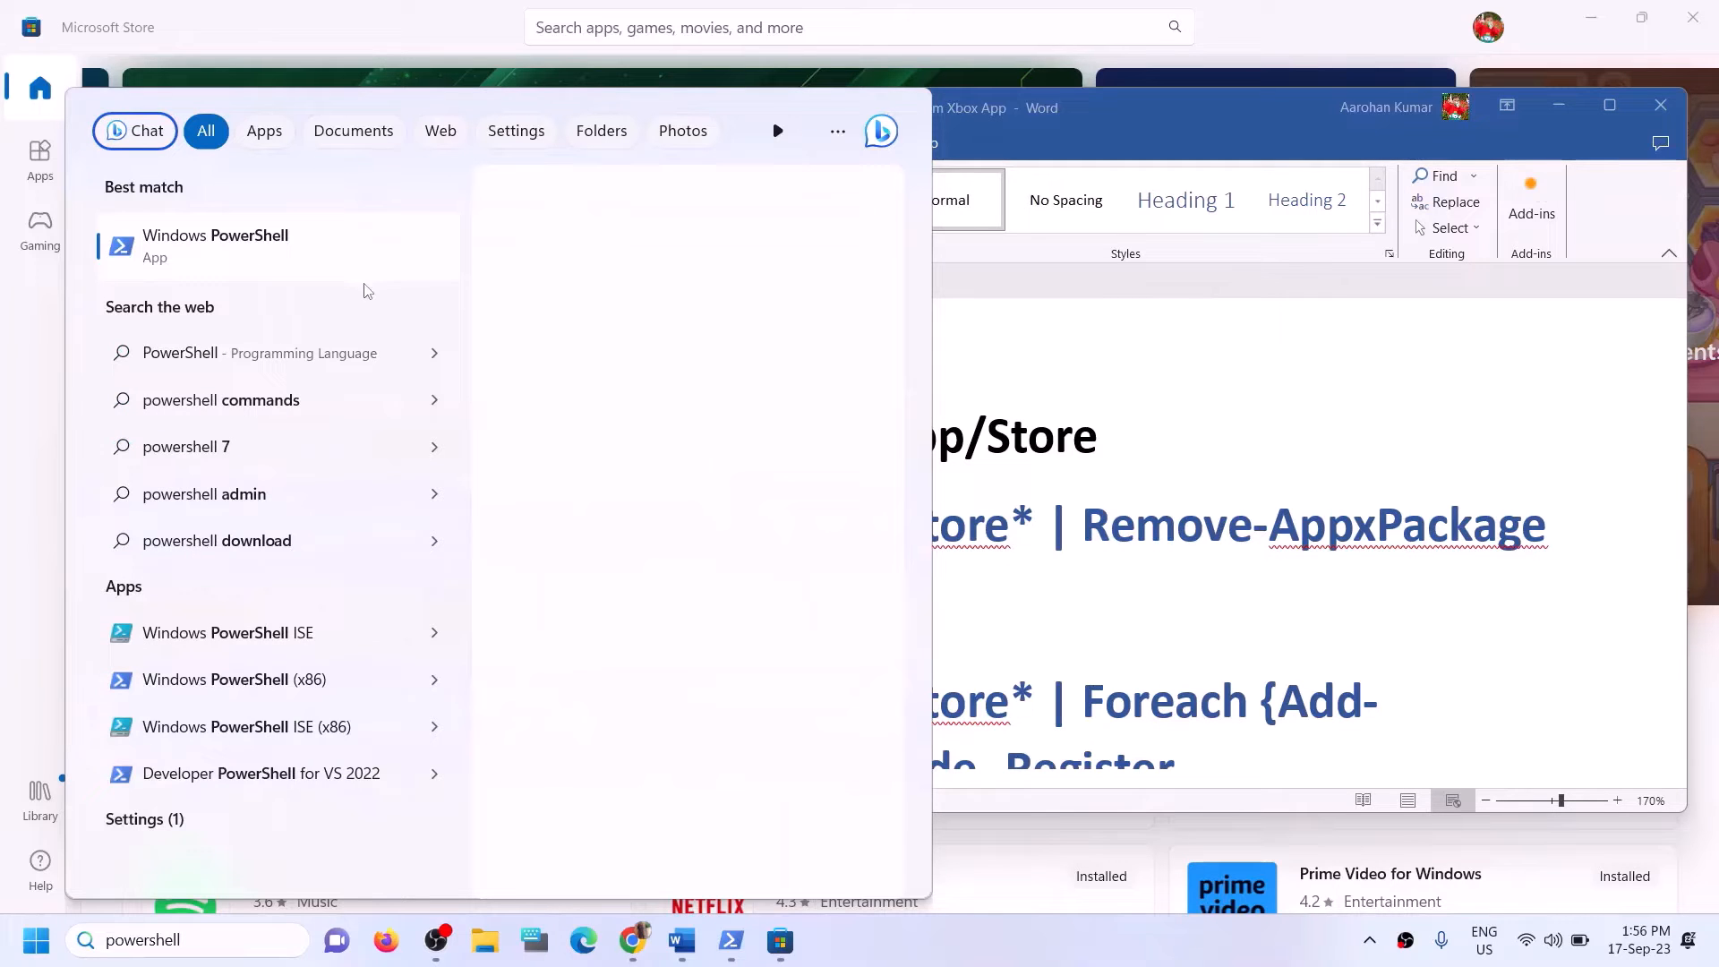
right_click(324, 256)
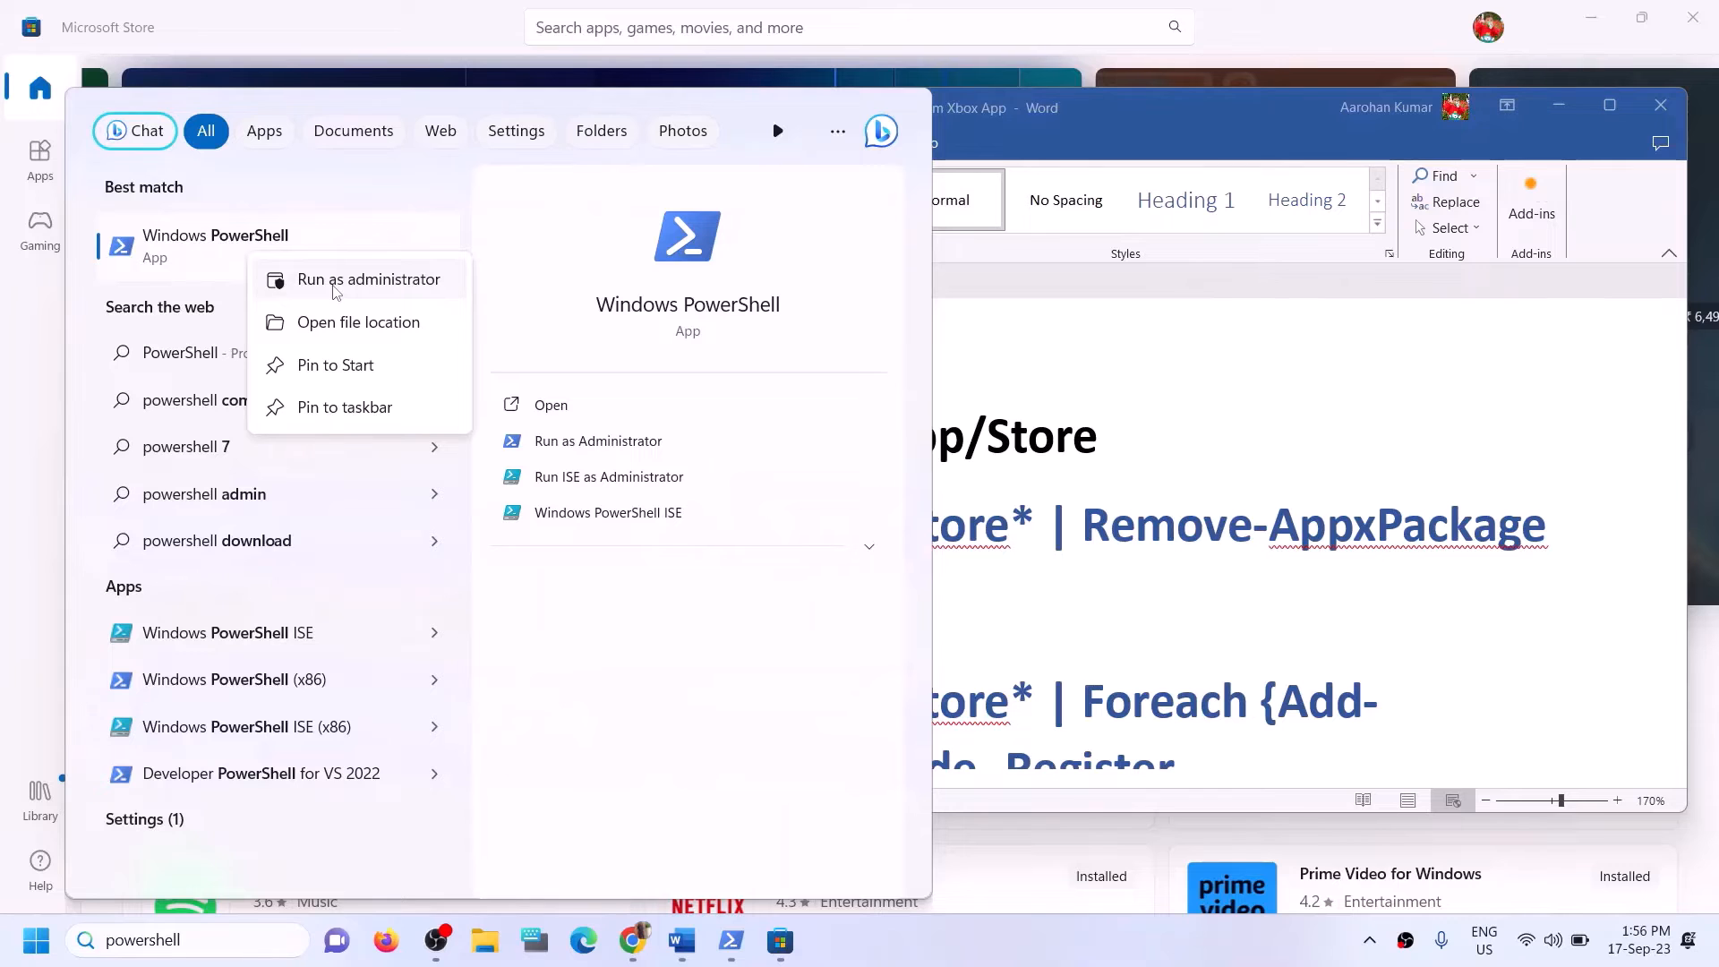
click(335, 291)
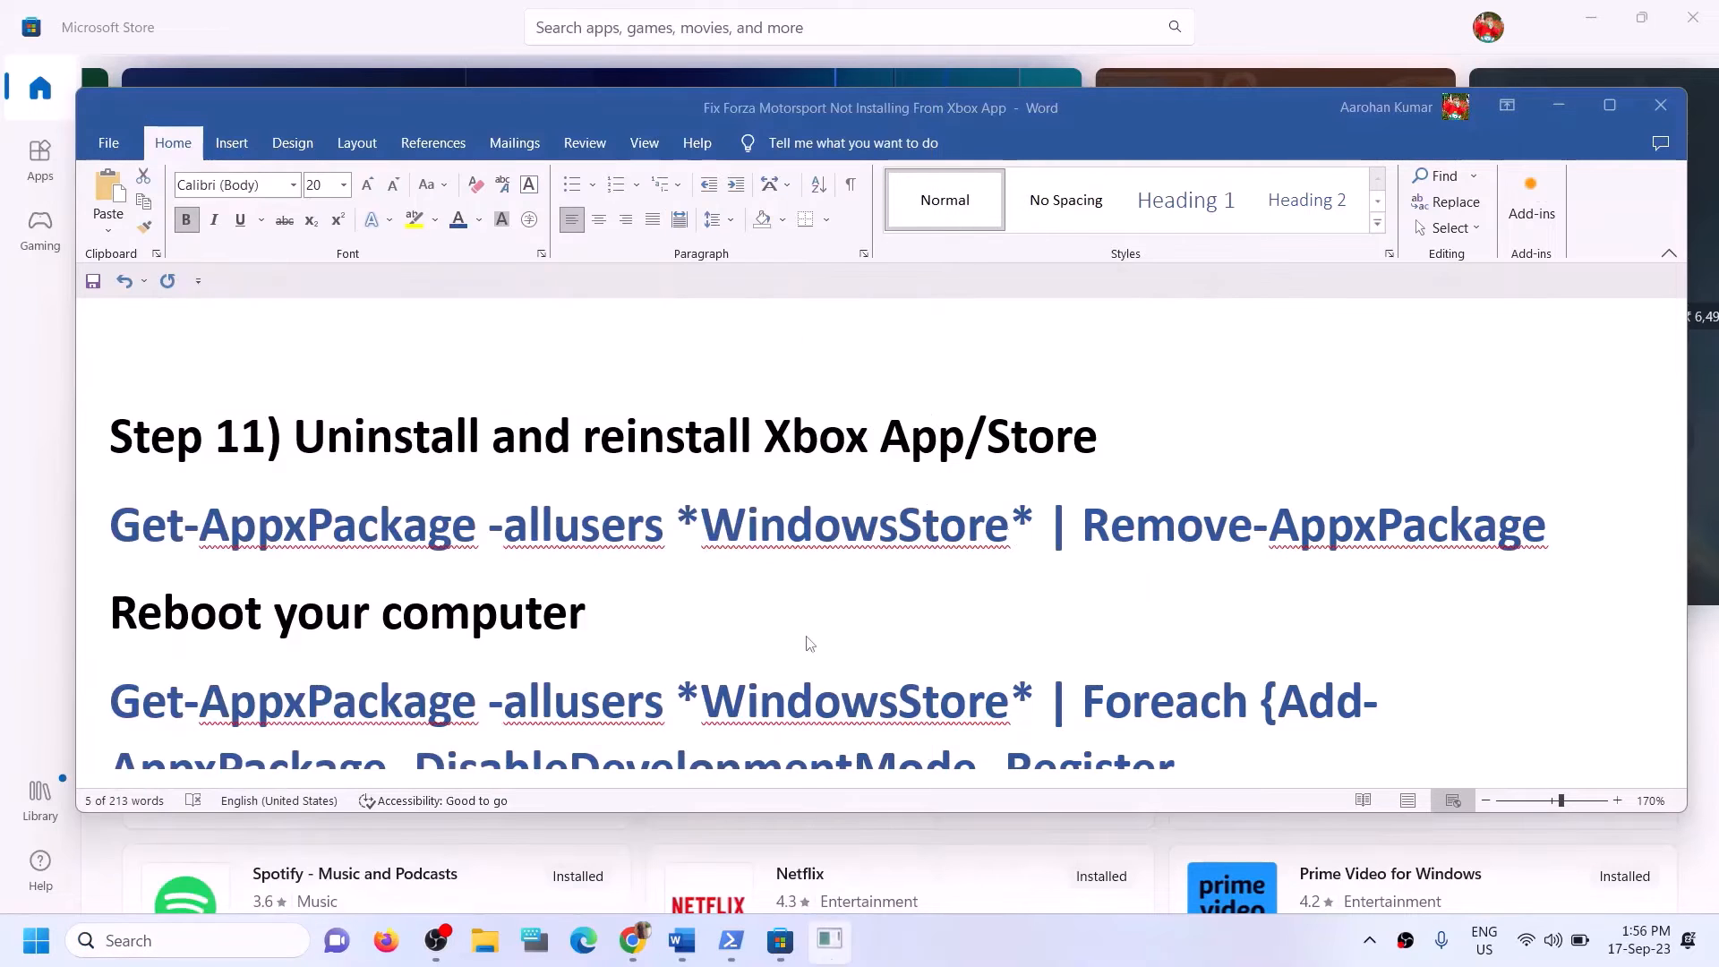
click(756, 652)
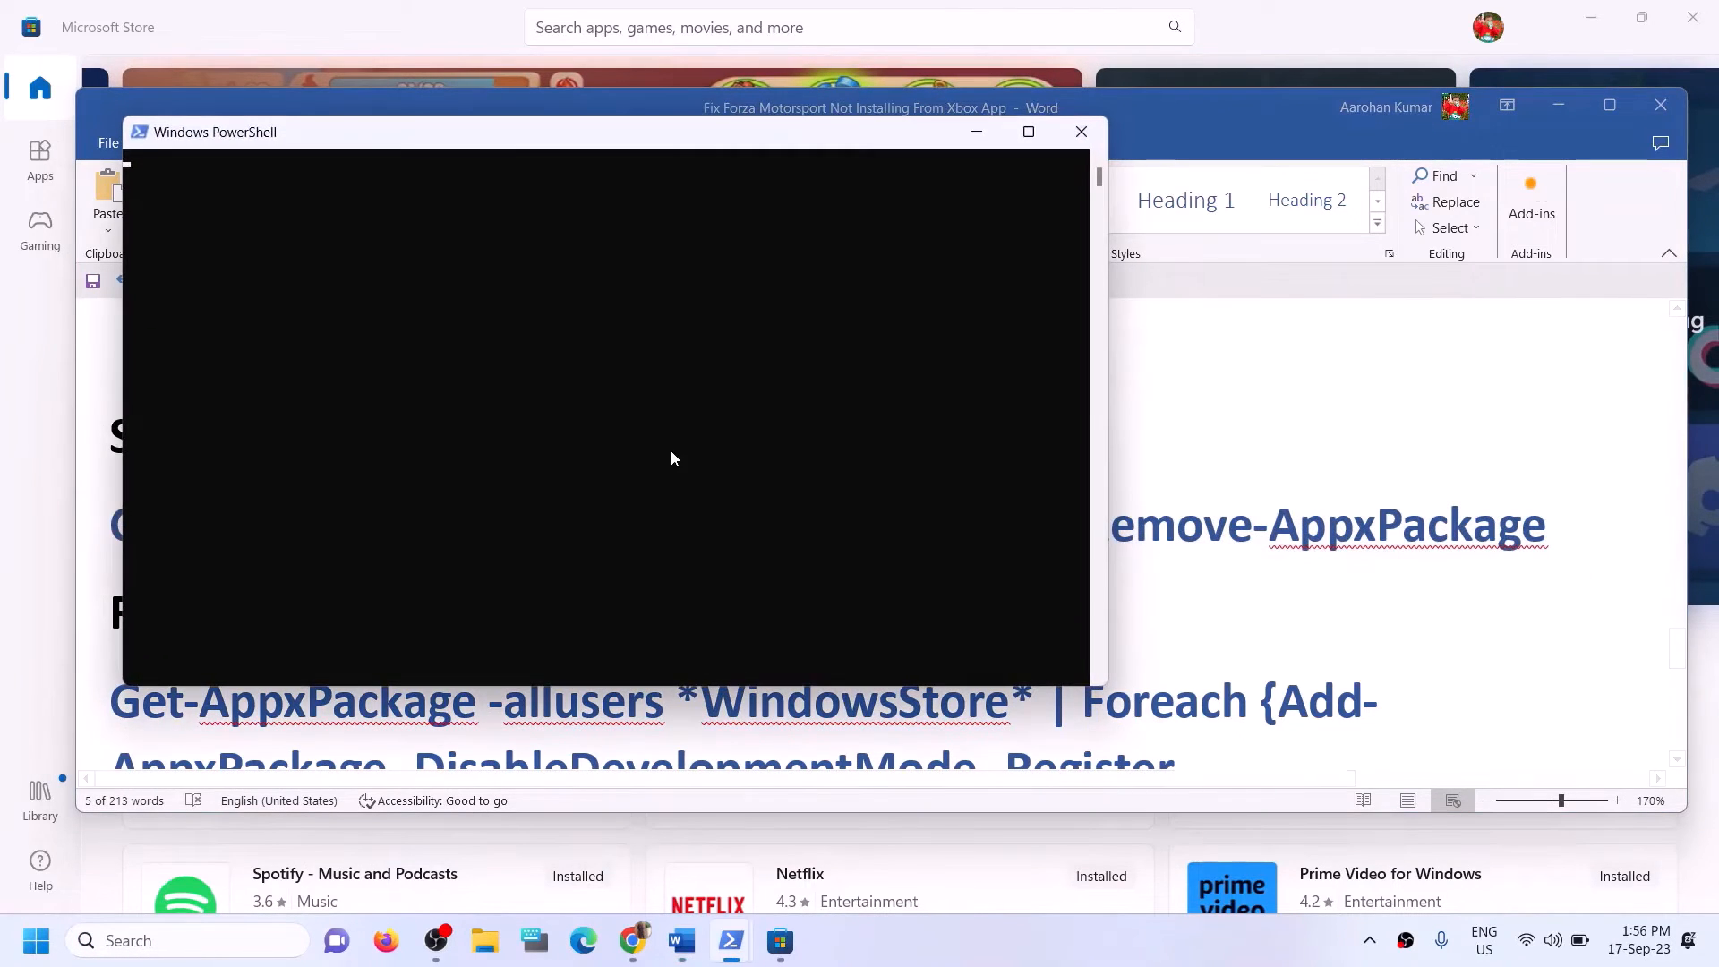
right_click(633, 439)
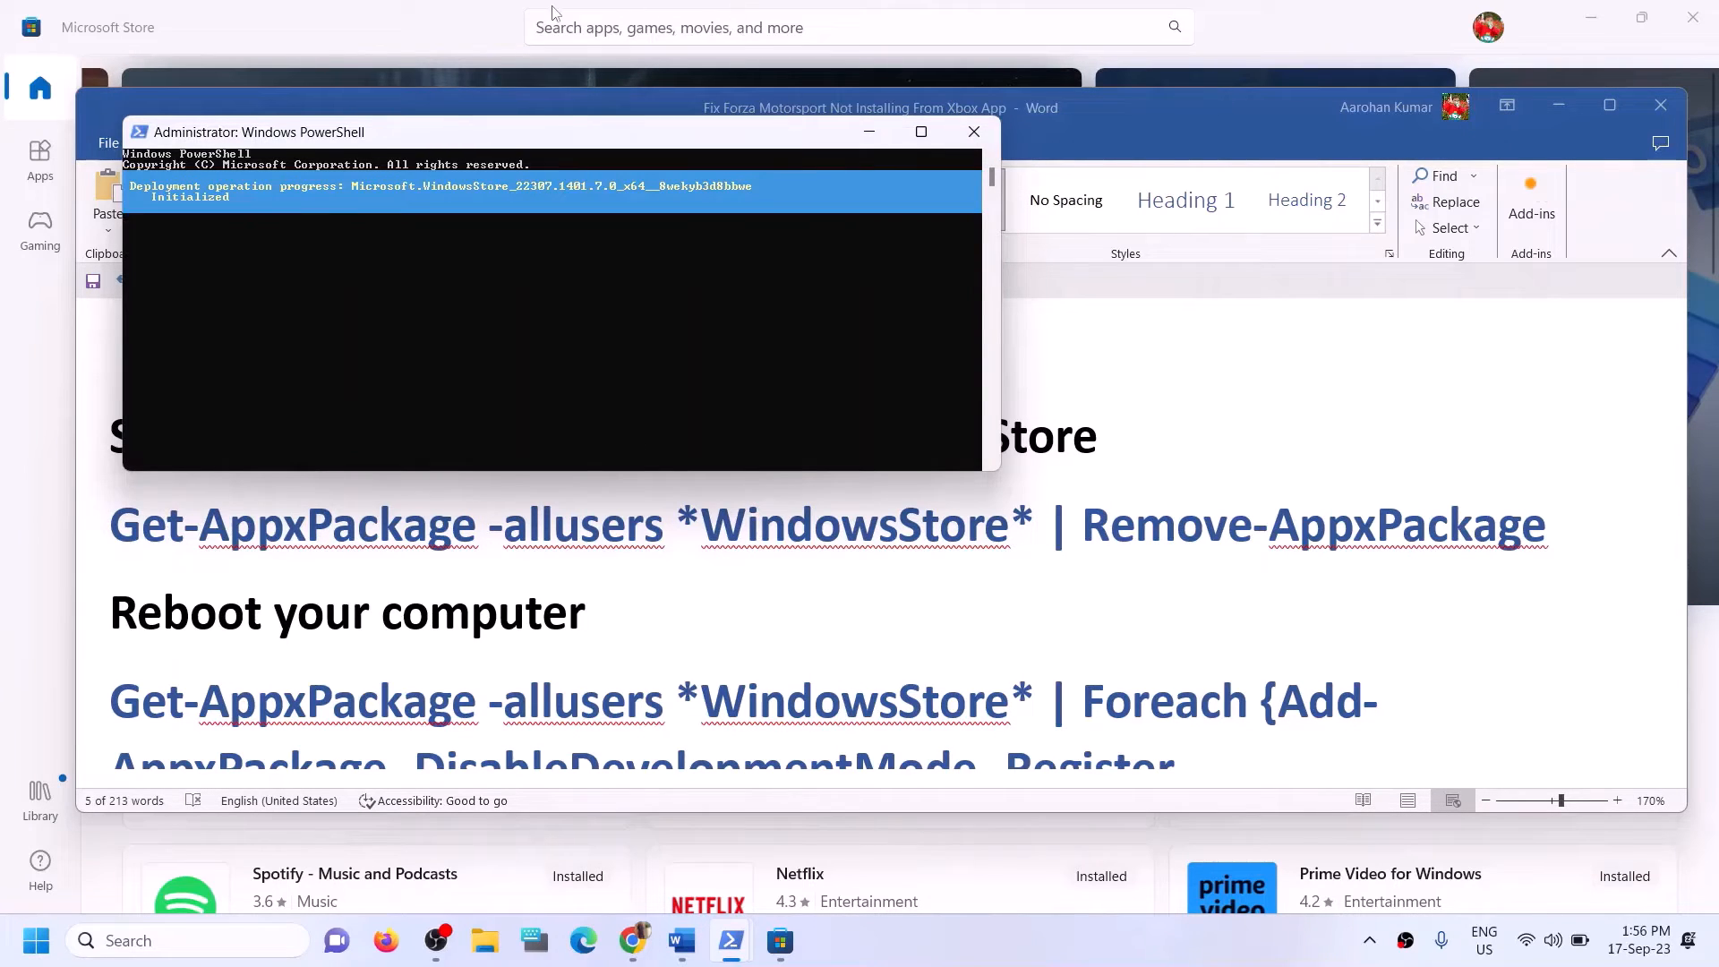
click(373, 25)
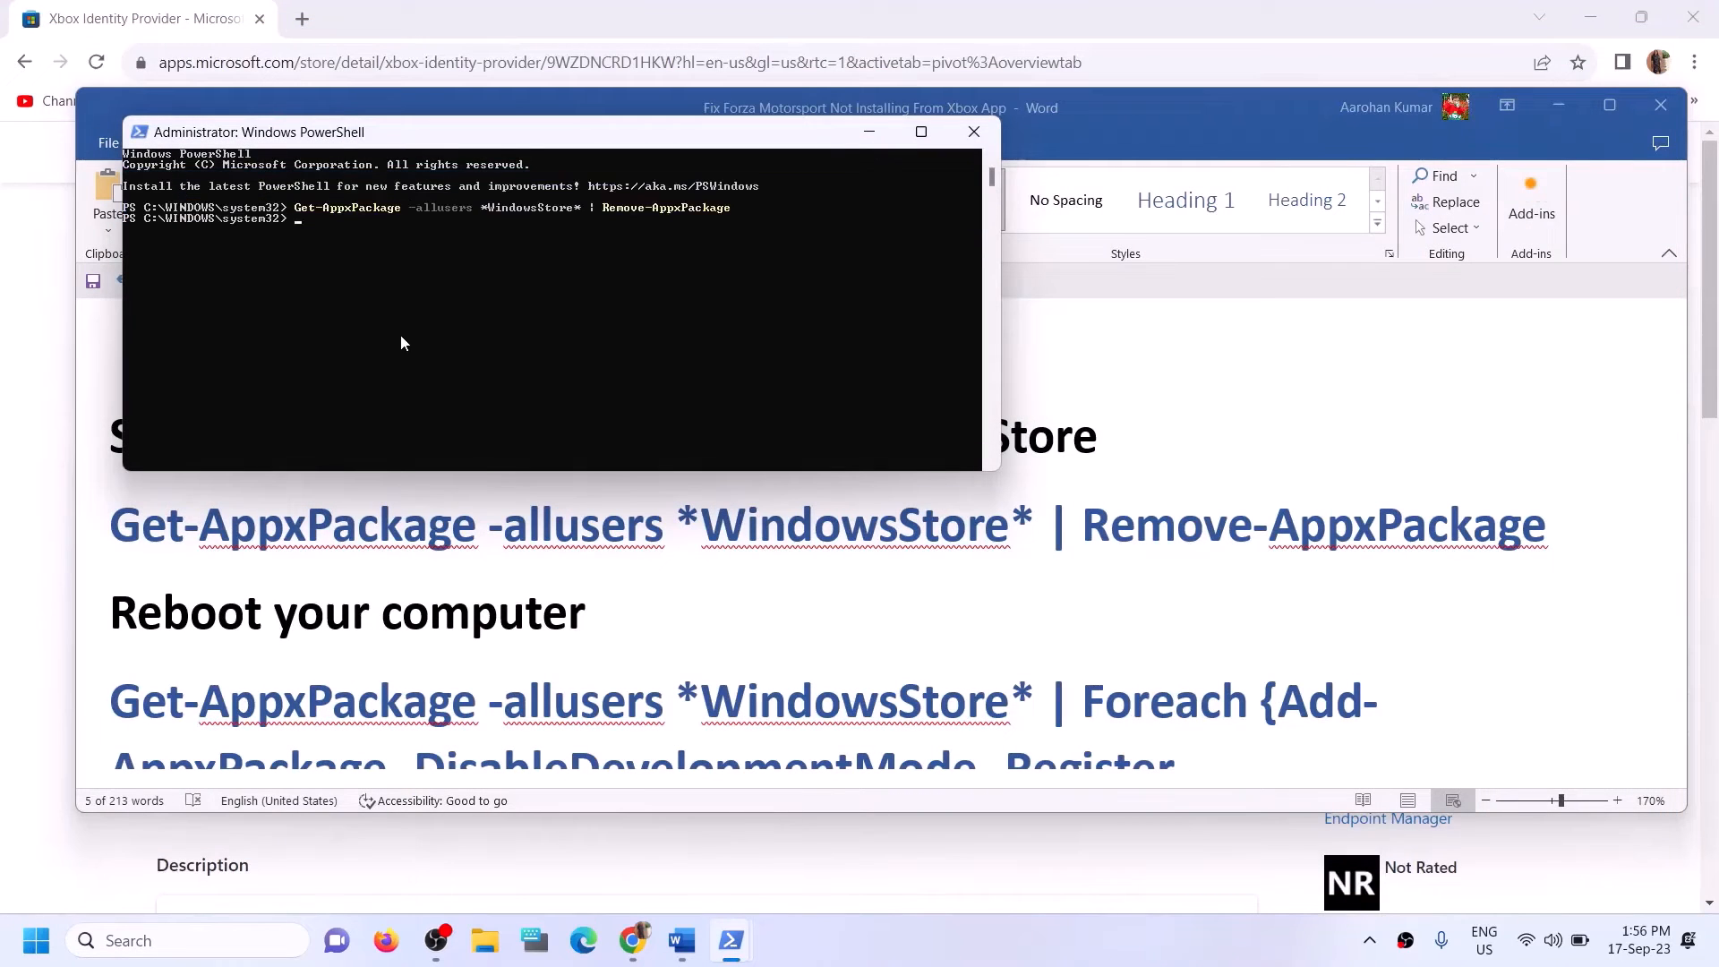
Highlight "Reboot your computer" in the Word notes, then copy the WindowsStore command containing Foreach and Add-AppxPackage below it.
click(666, 606)
scroll(645, 613, down, 1)
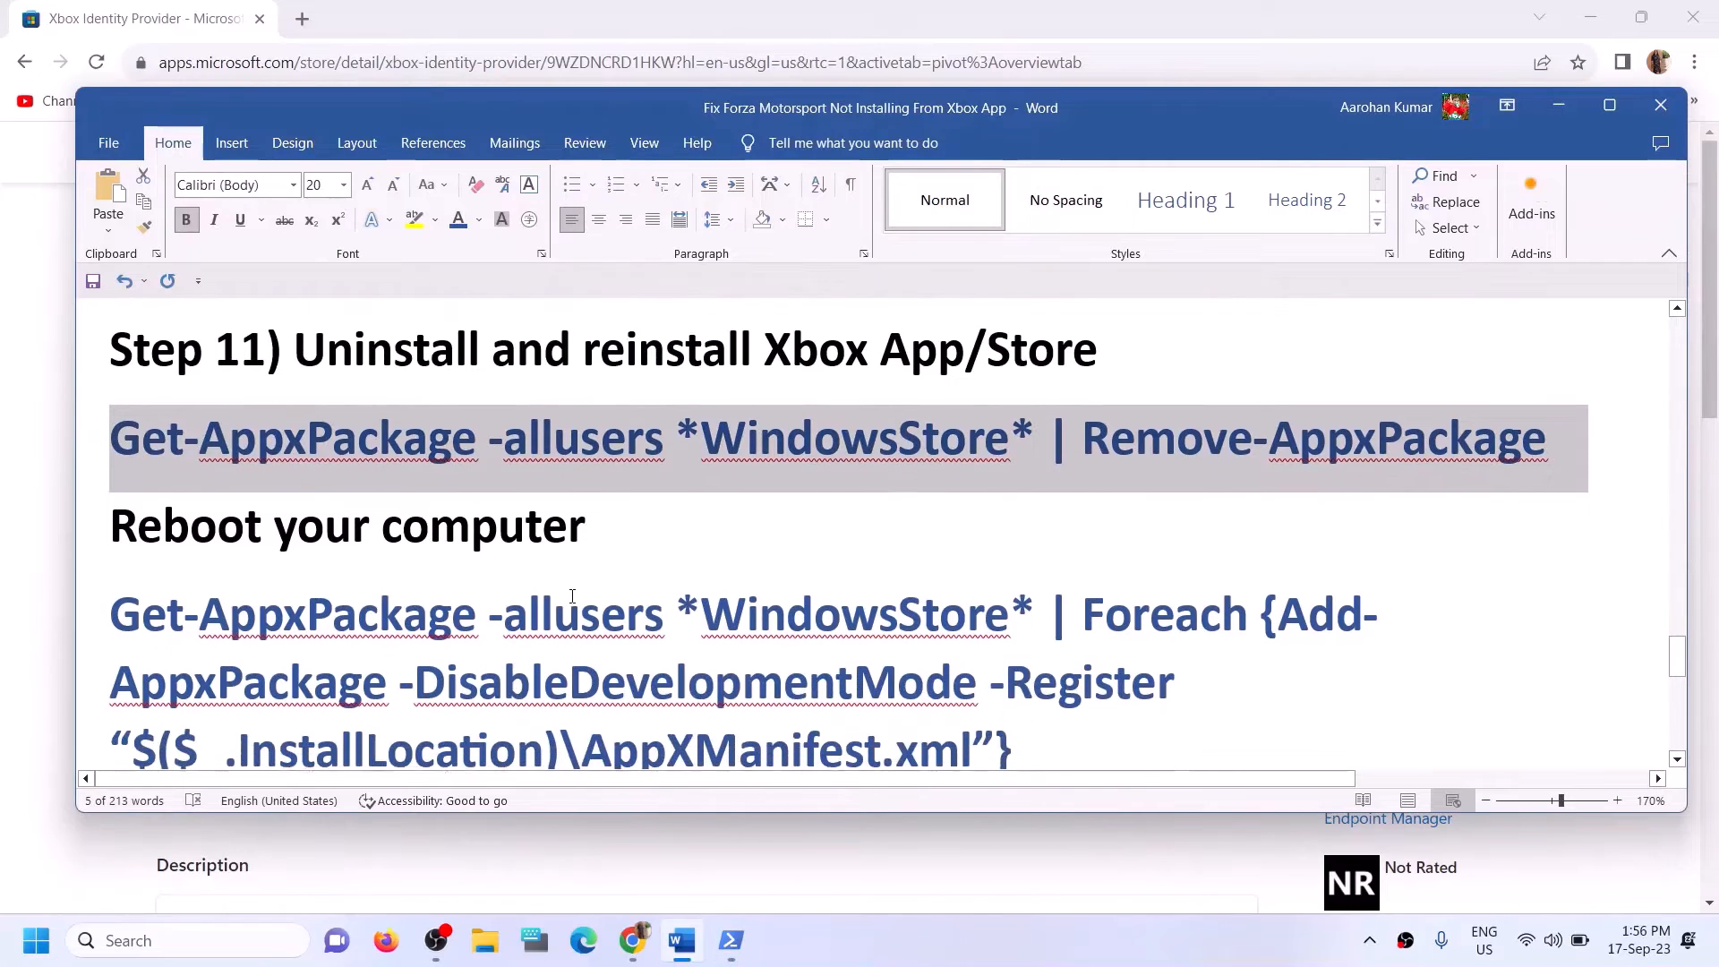
drag(156, 512, 637, 517)
scroll(1037, 659, down, 1)
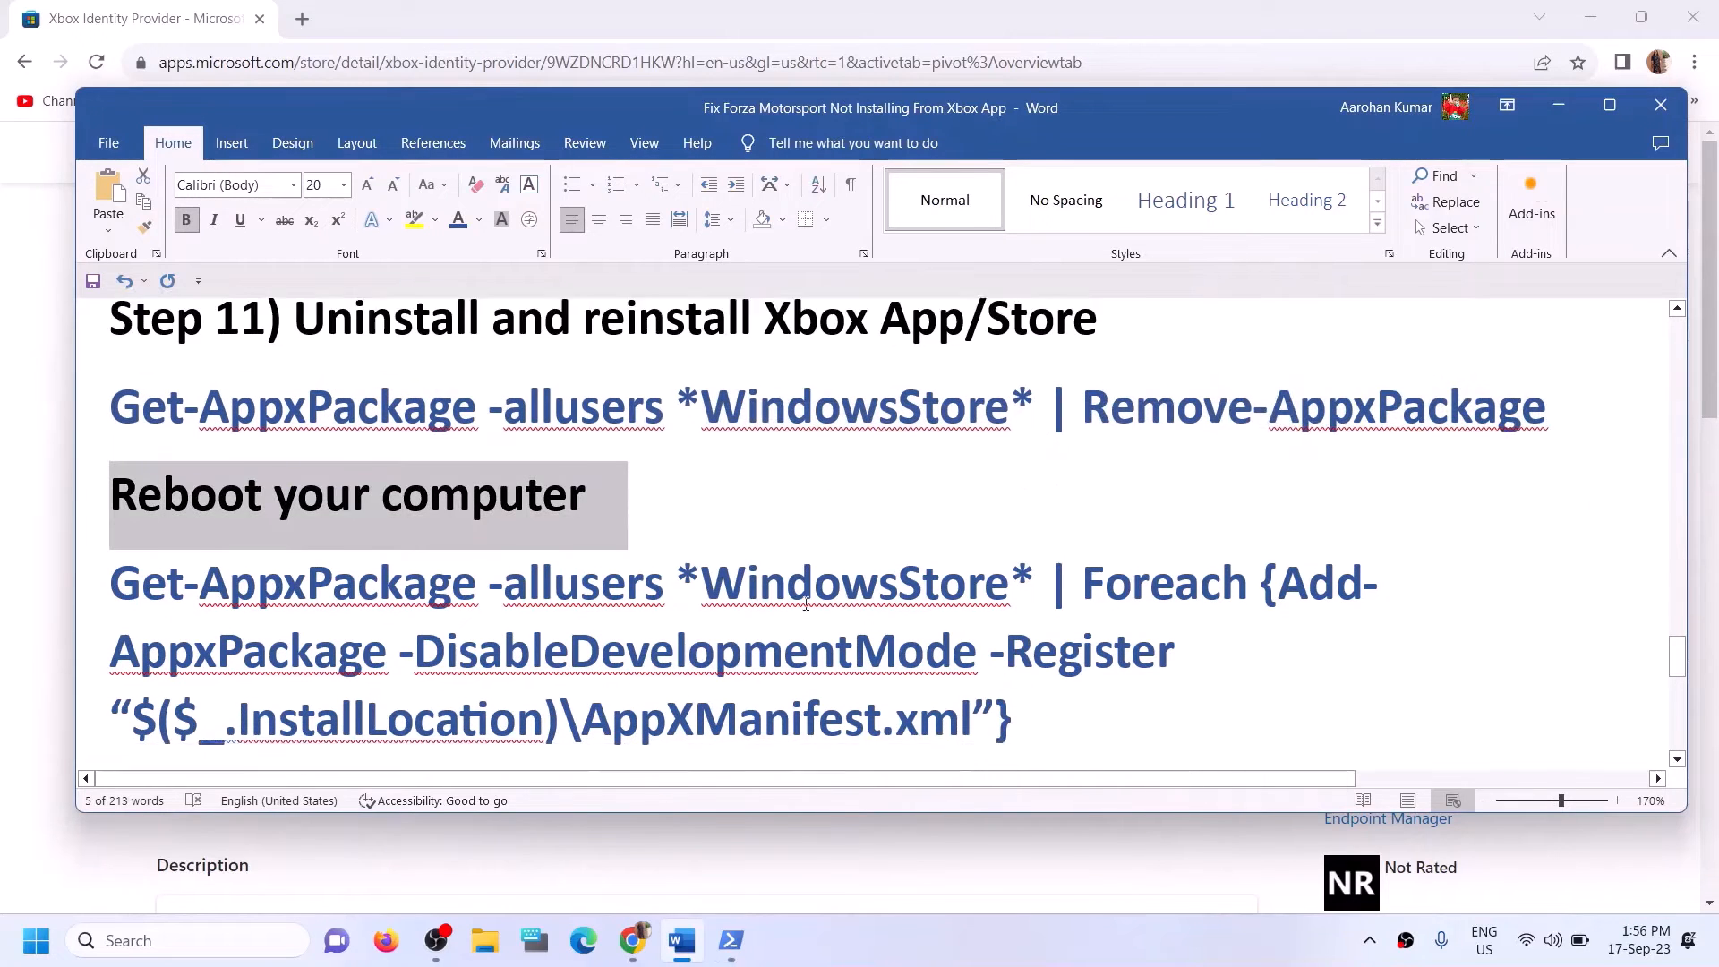
drag(1038, 659, 112, 519)
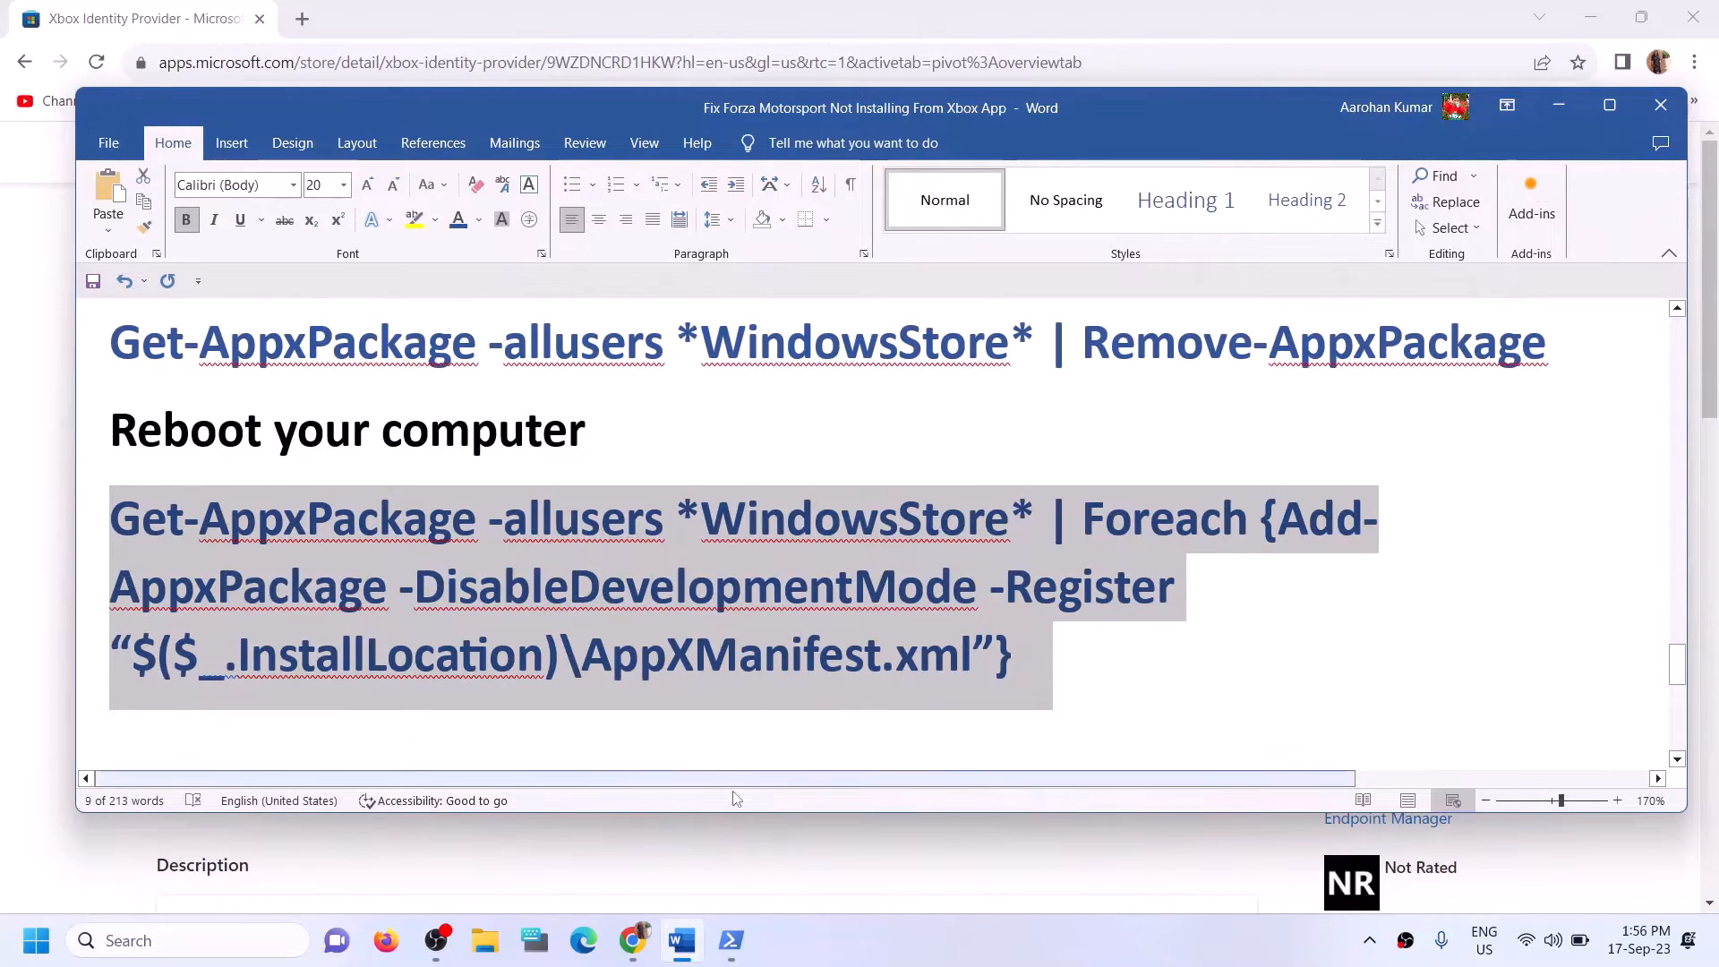
Highlight the reboot note in Word again and run the copied Add-AppxPackage Store re-registration command in the PowerShell window used for the removal.
mouse_move(738, 947)
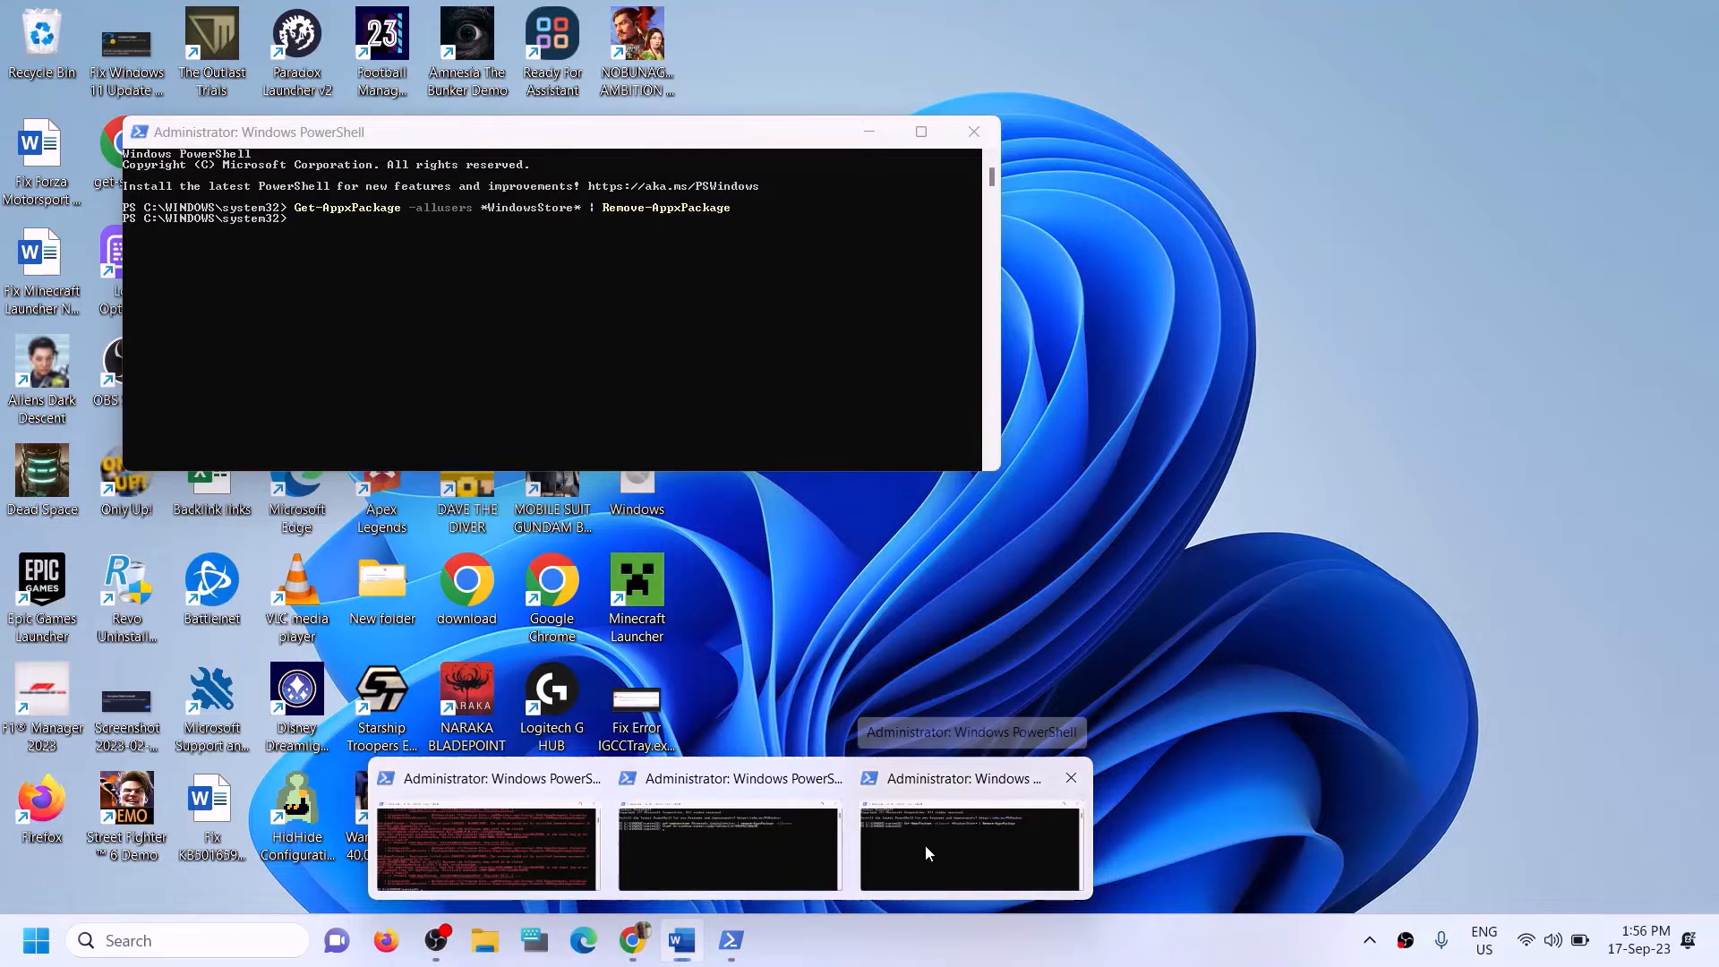
click(926, 845)
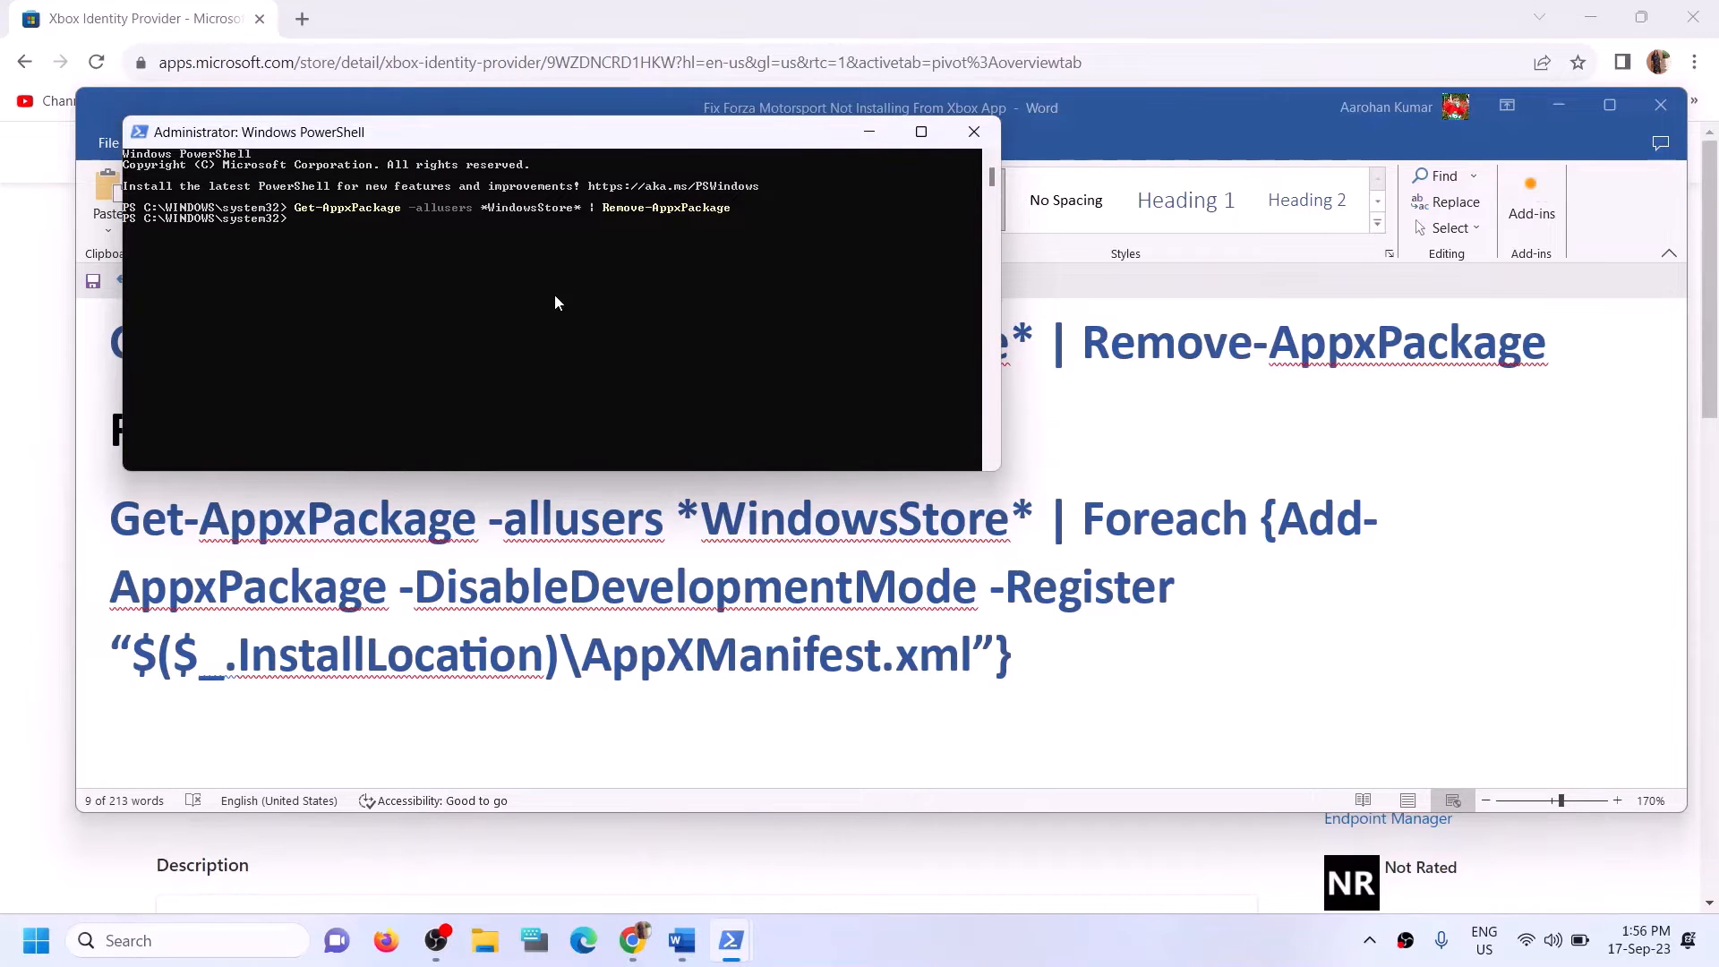
key(alt+Tab)
triple_click(179, 416)
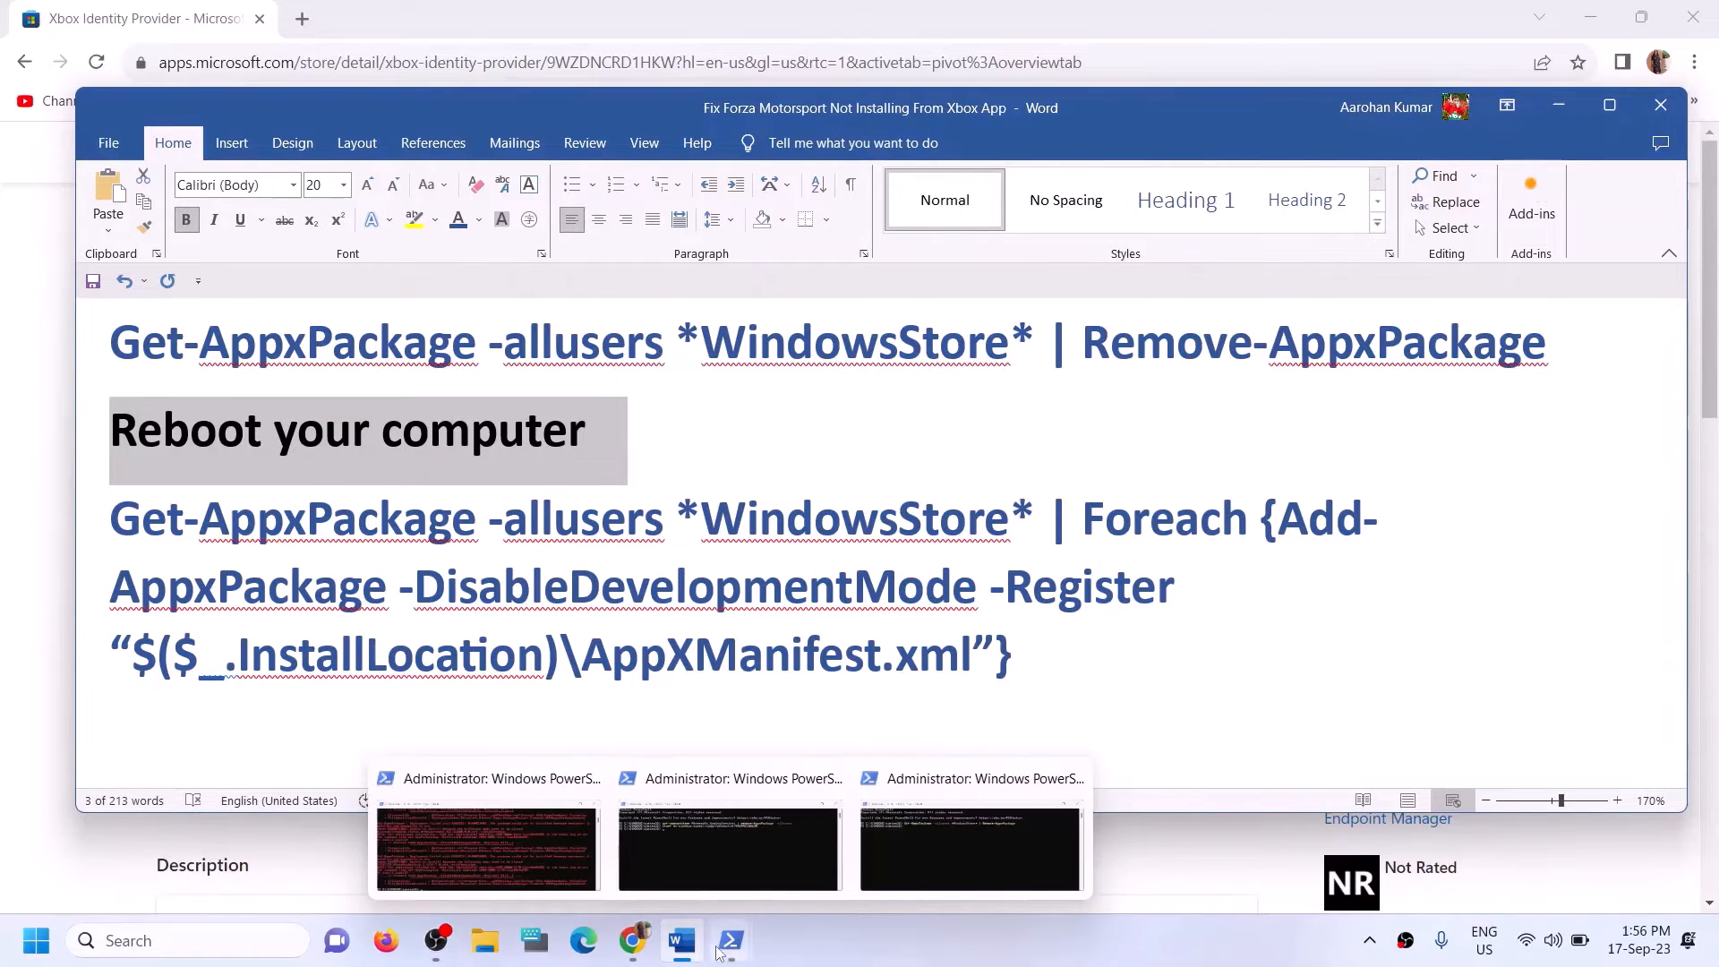
click(935, 881)
mouse_move(730, 940)
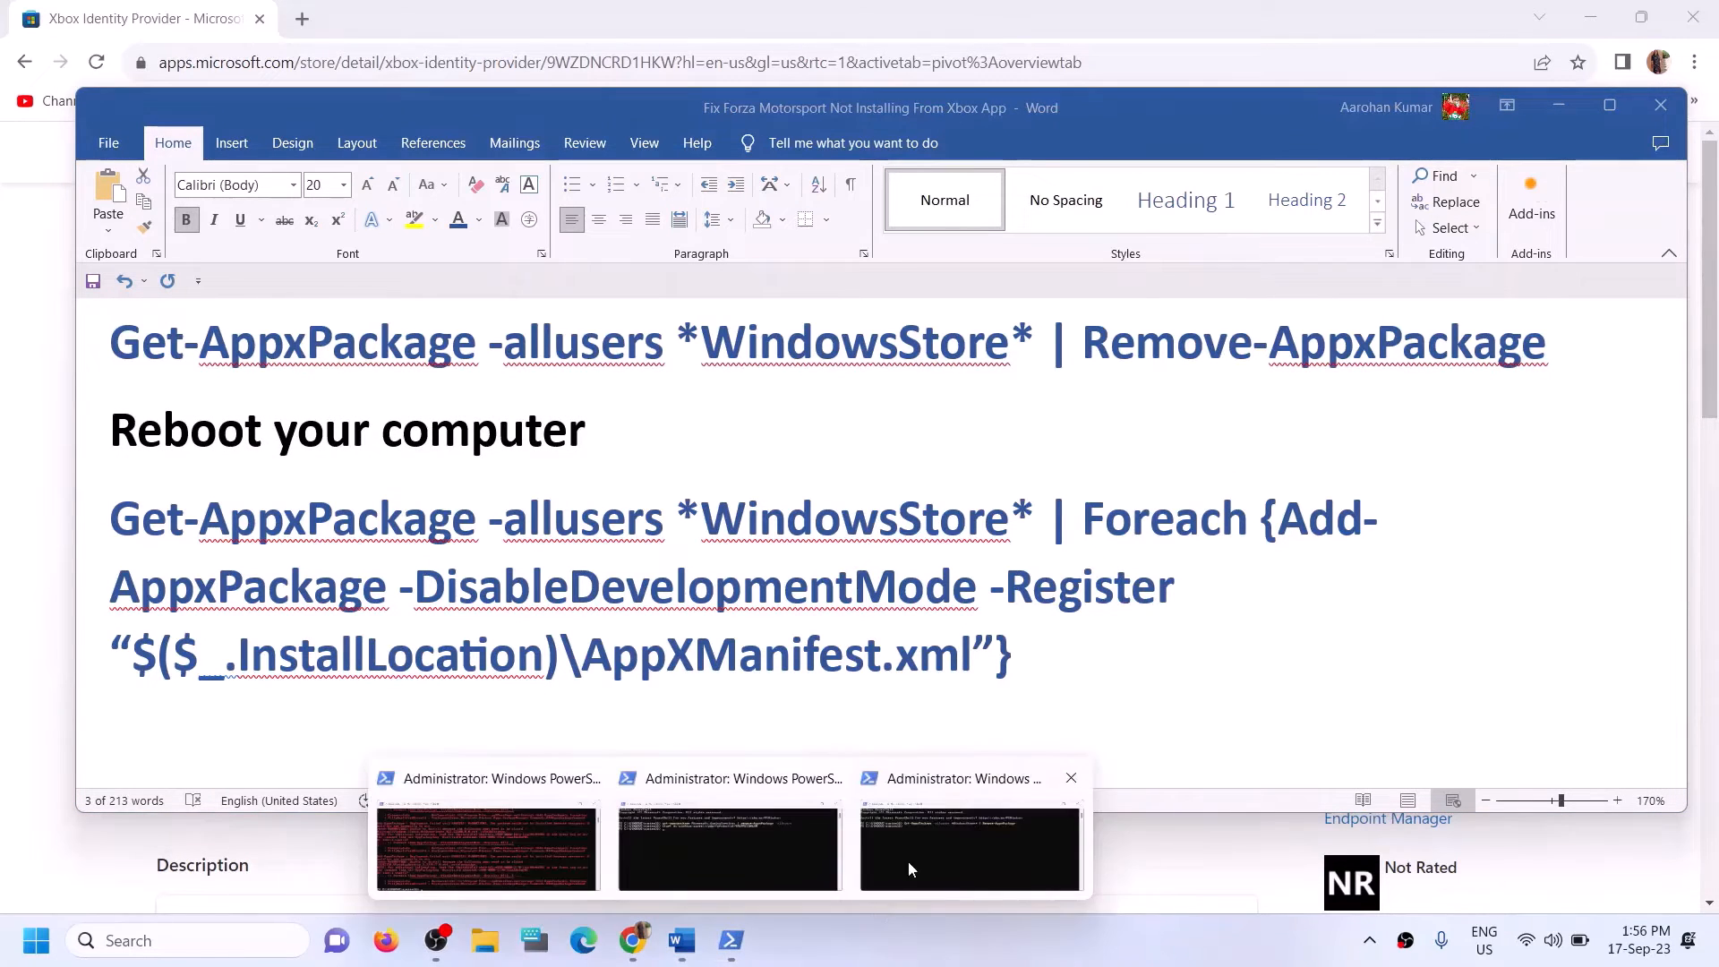
click(907, 861)
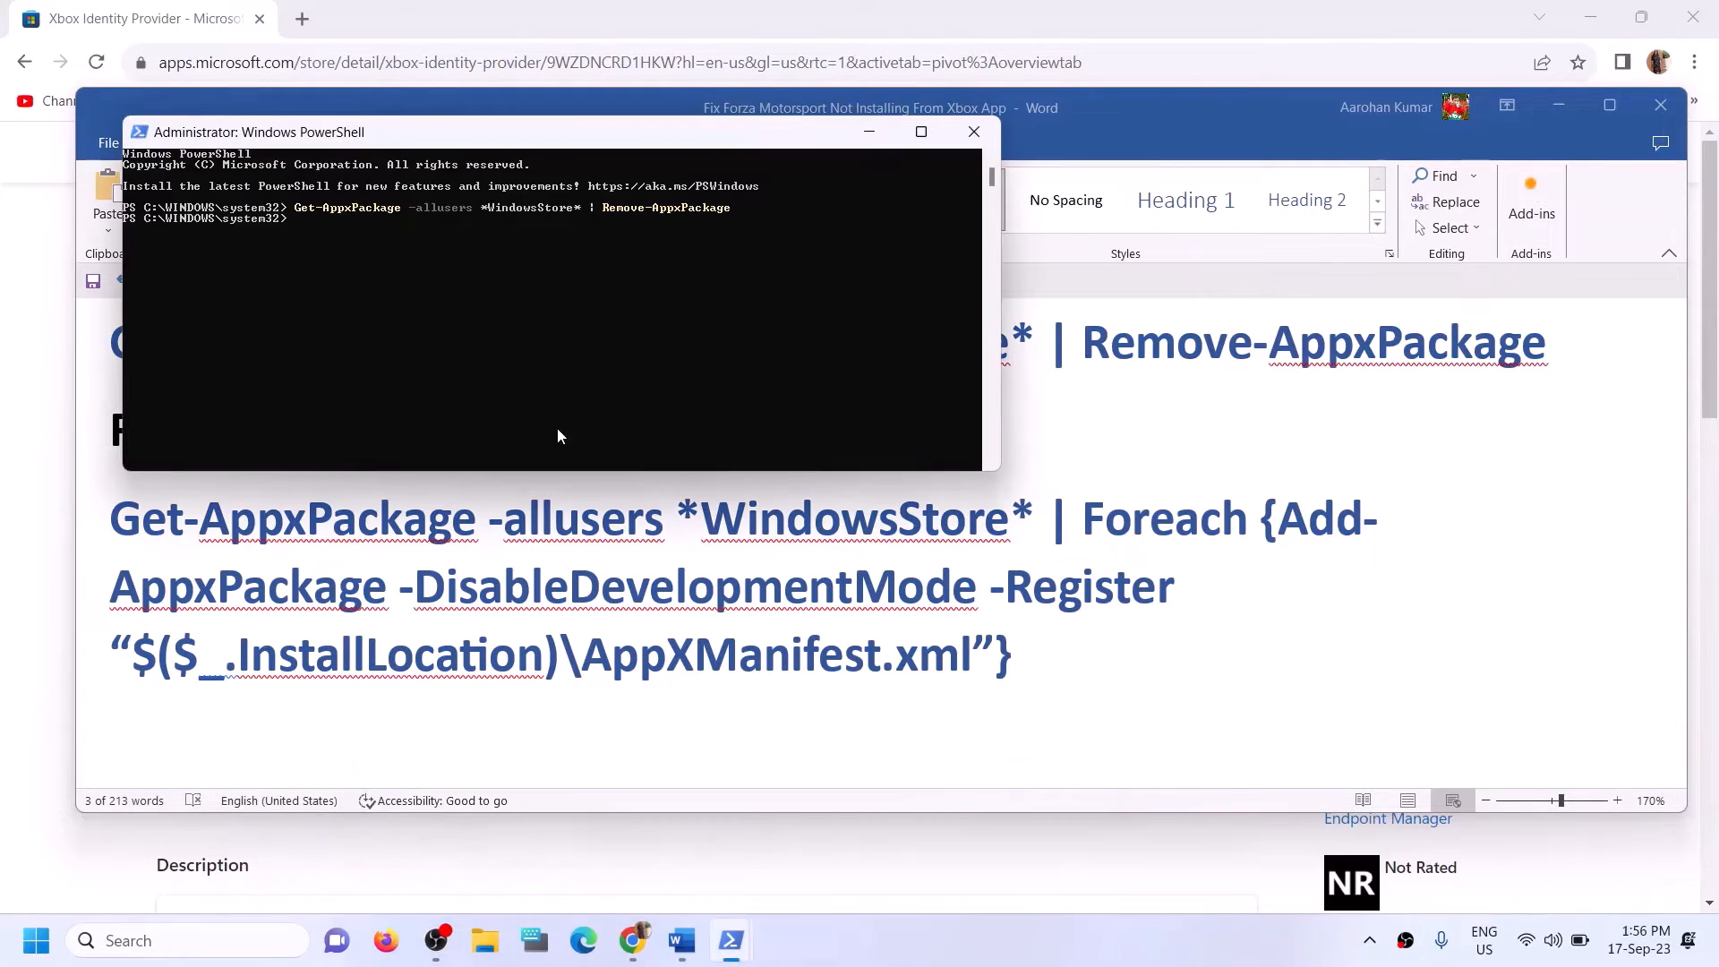
right_click(341, 267)
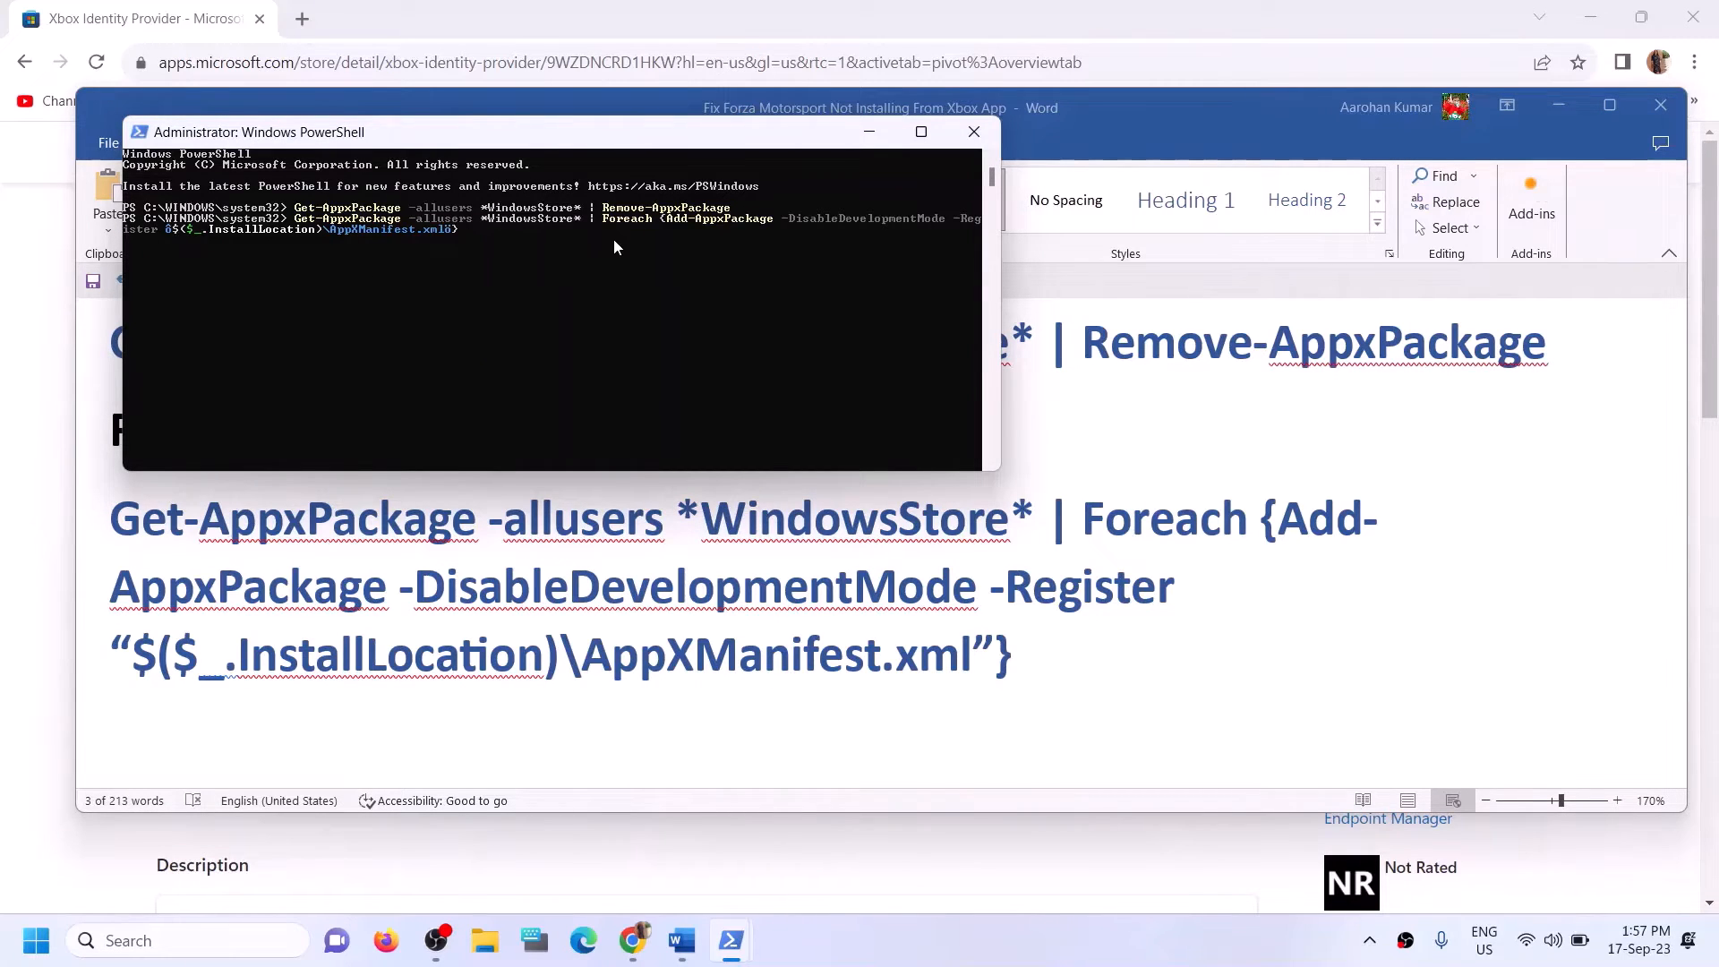
key(Return)
click(172, 950)
text(s)
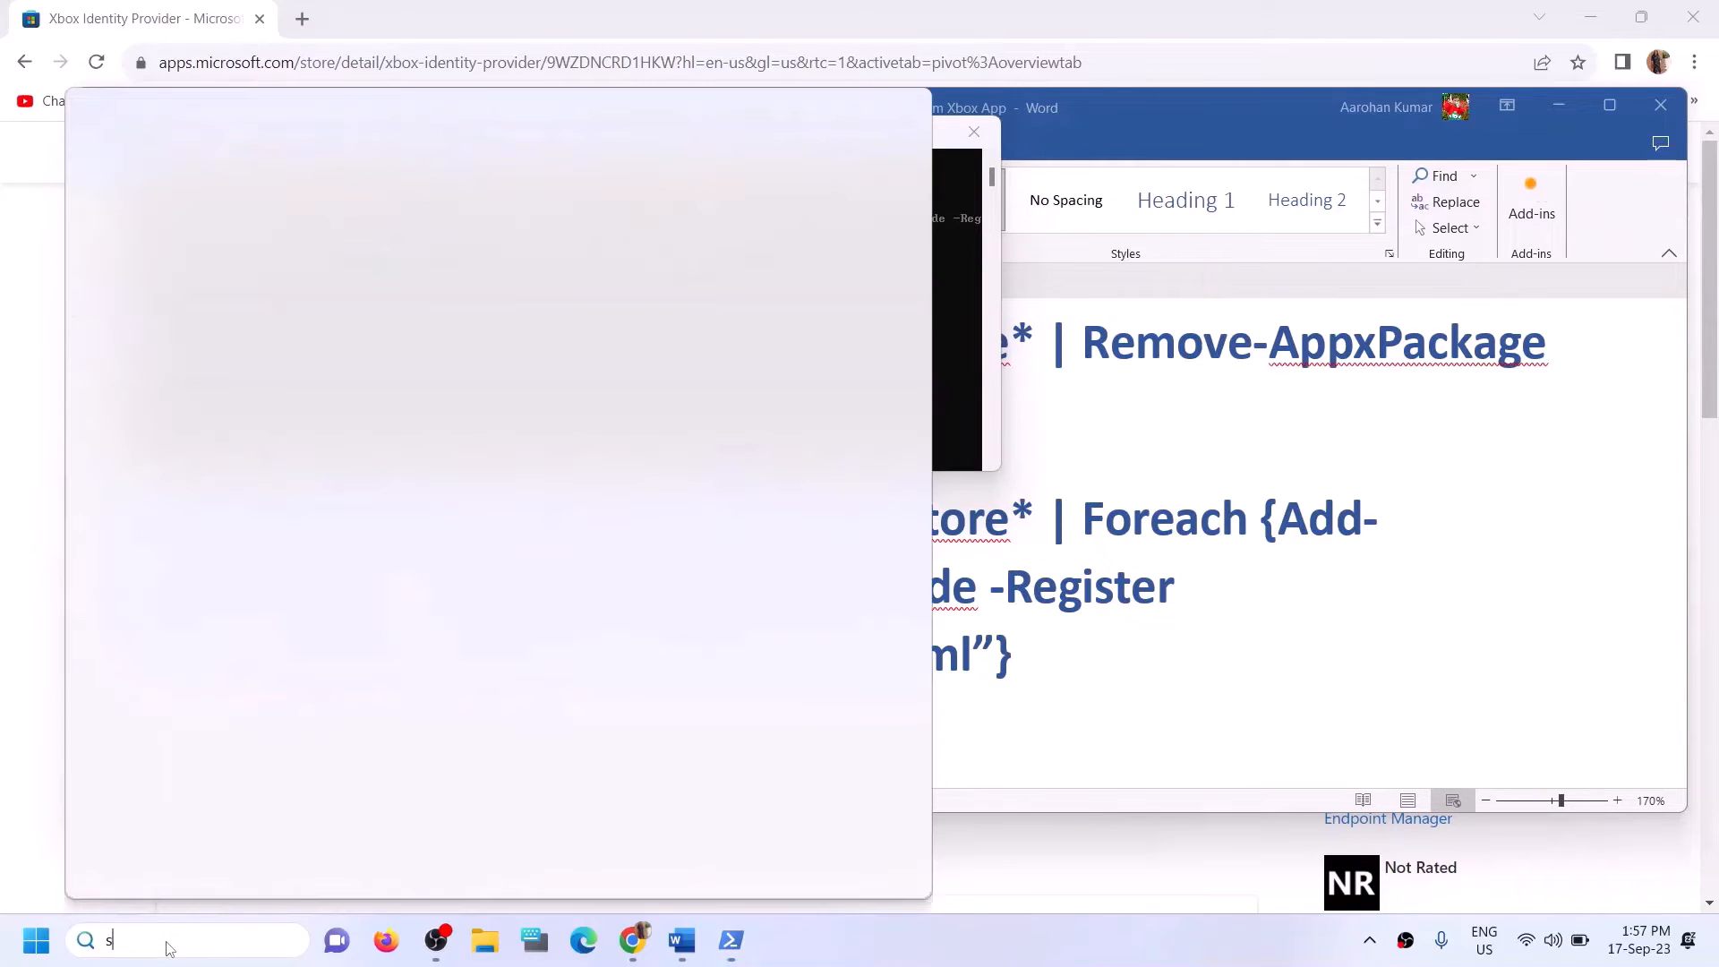
text(tore)
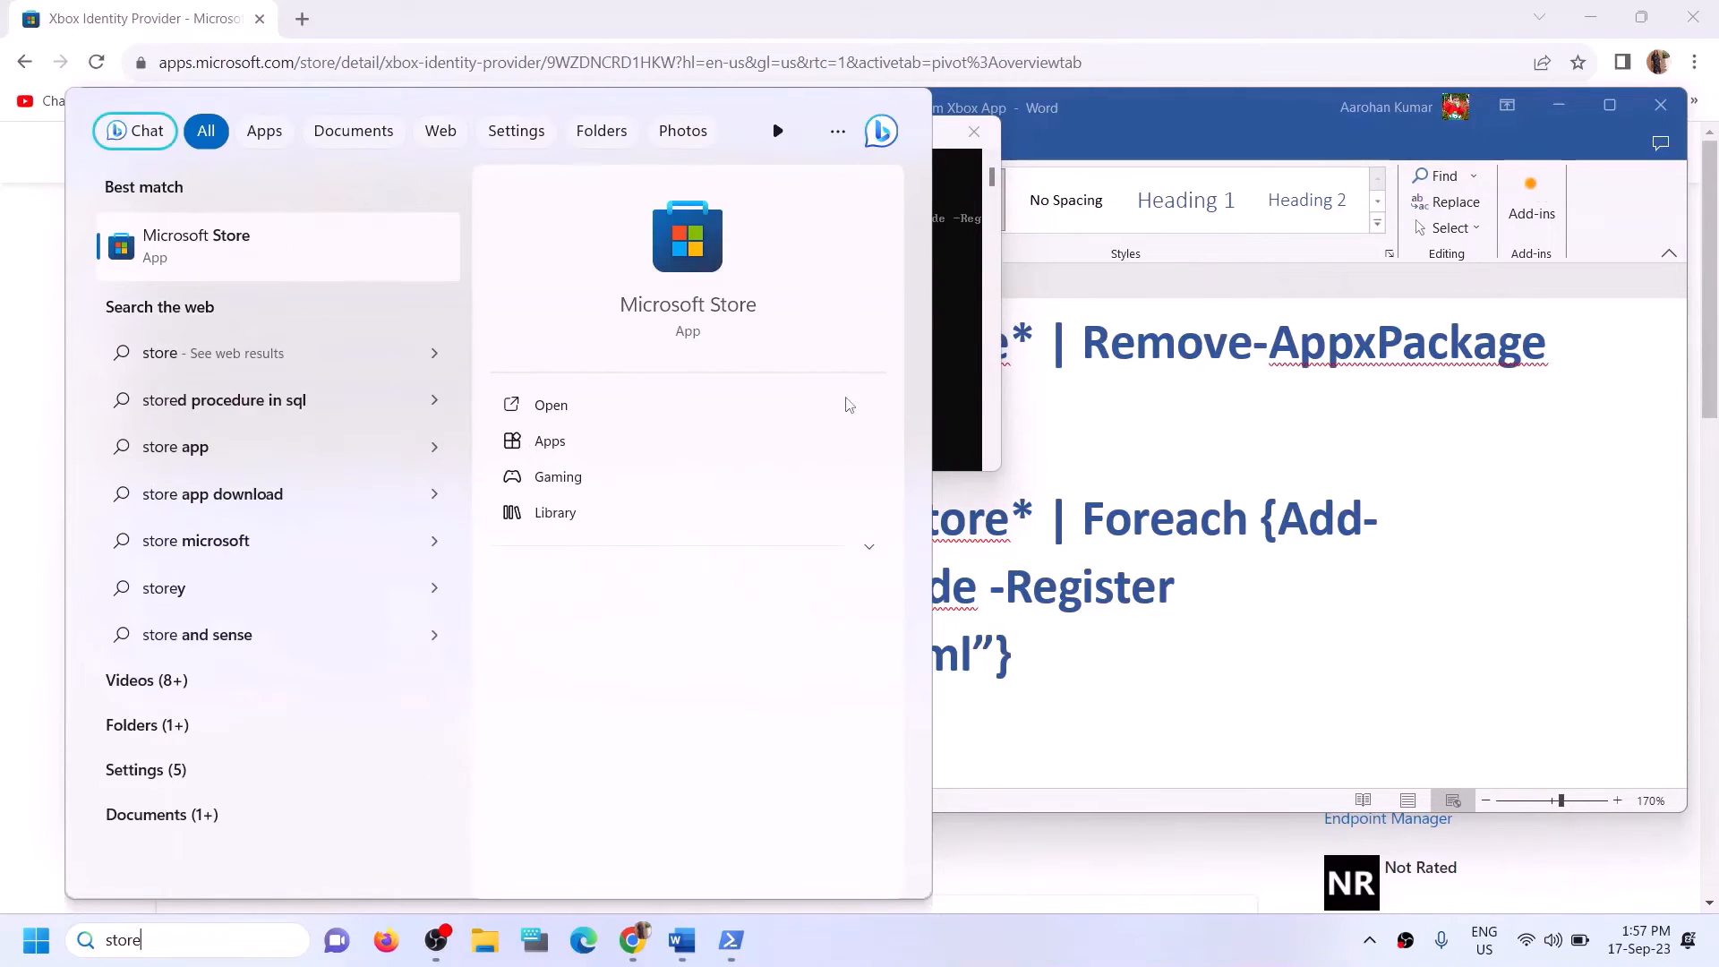
click(1119, 646)
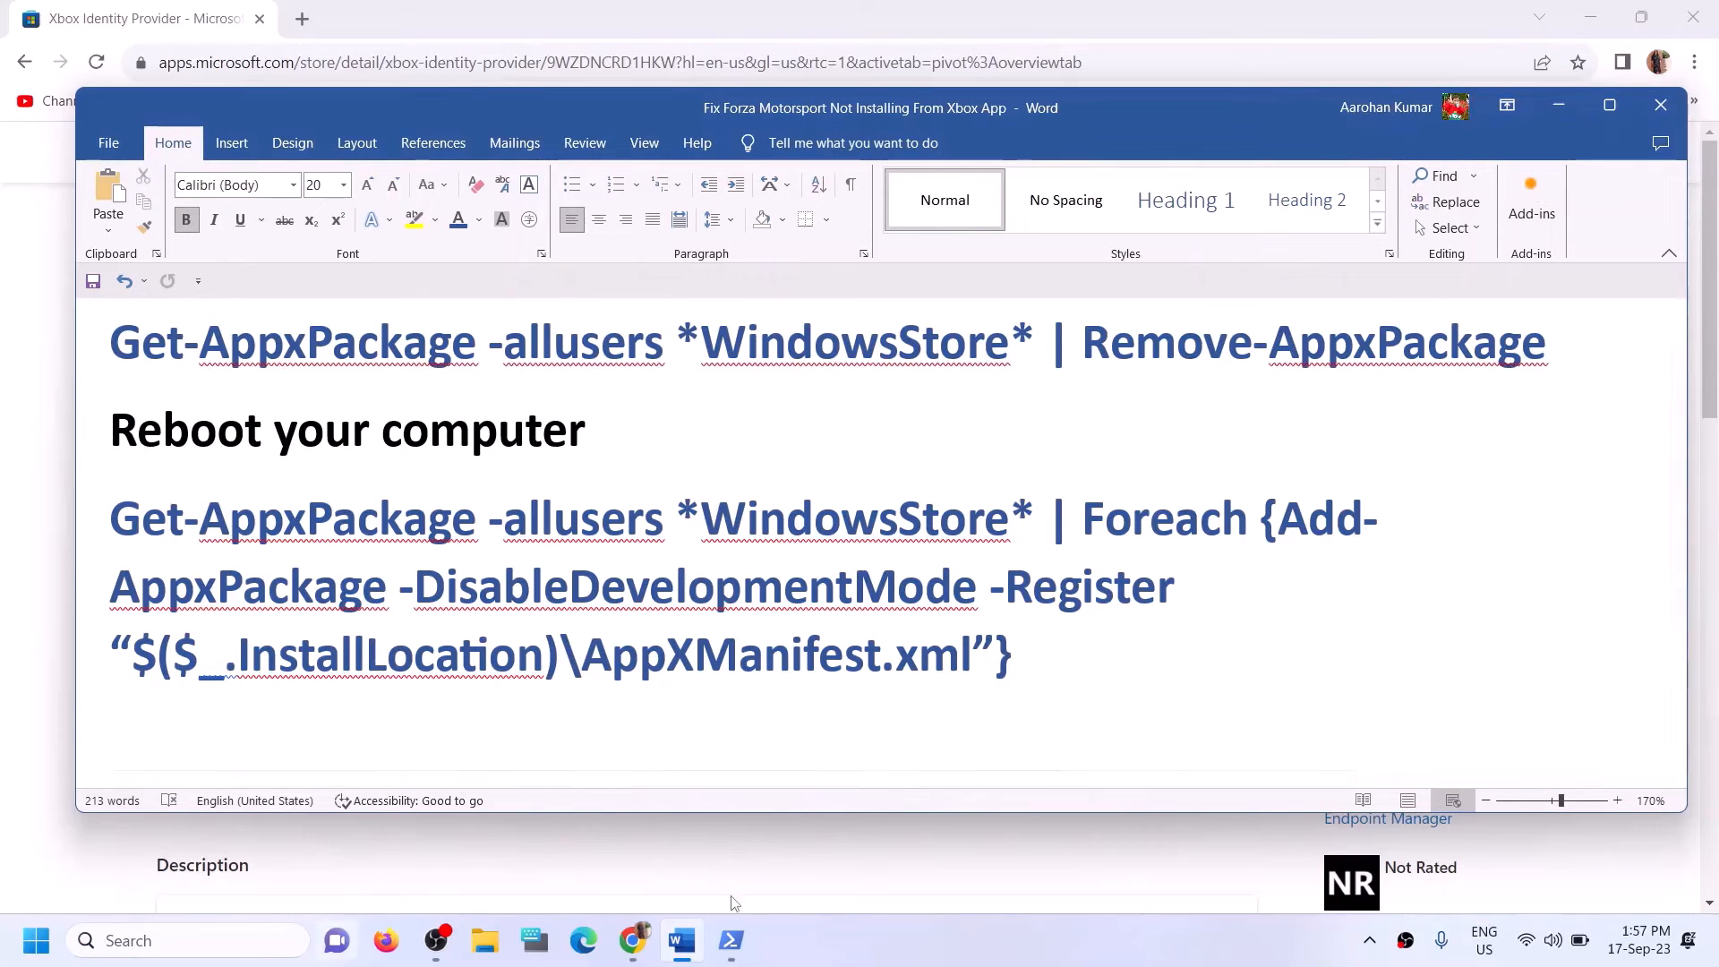
Search Windows for "store" and open Microsoft Store.
click(225, 932)
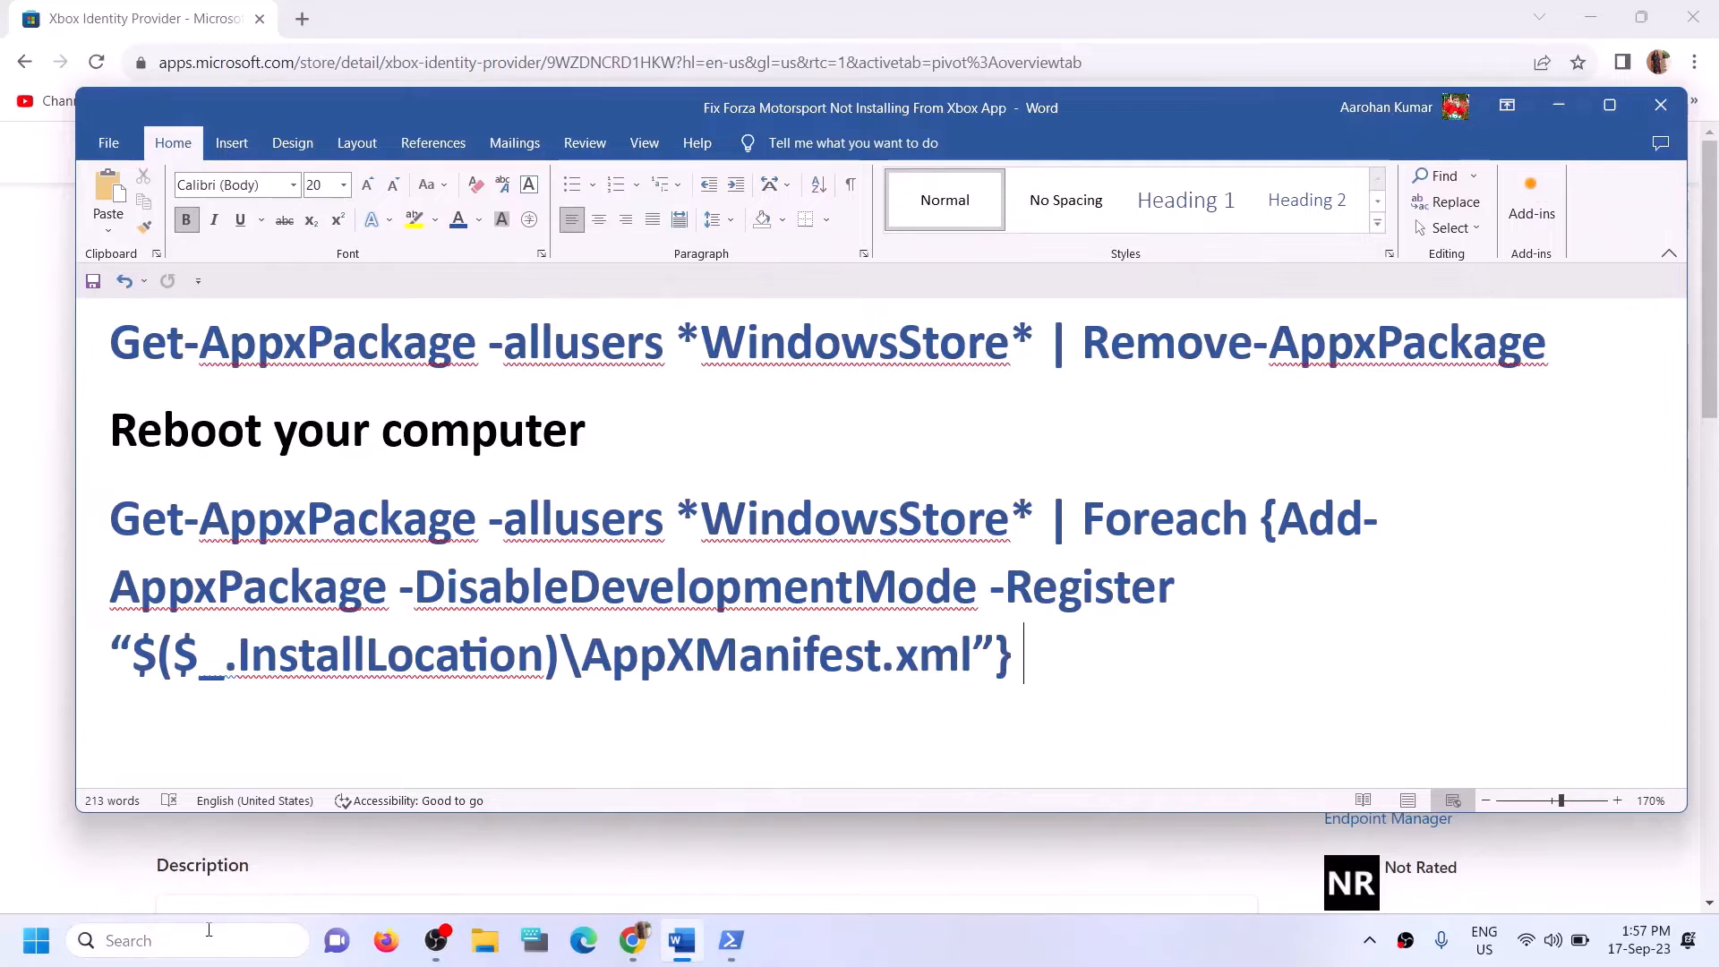
text(store)
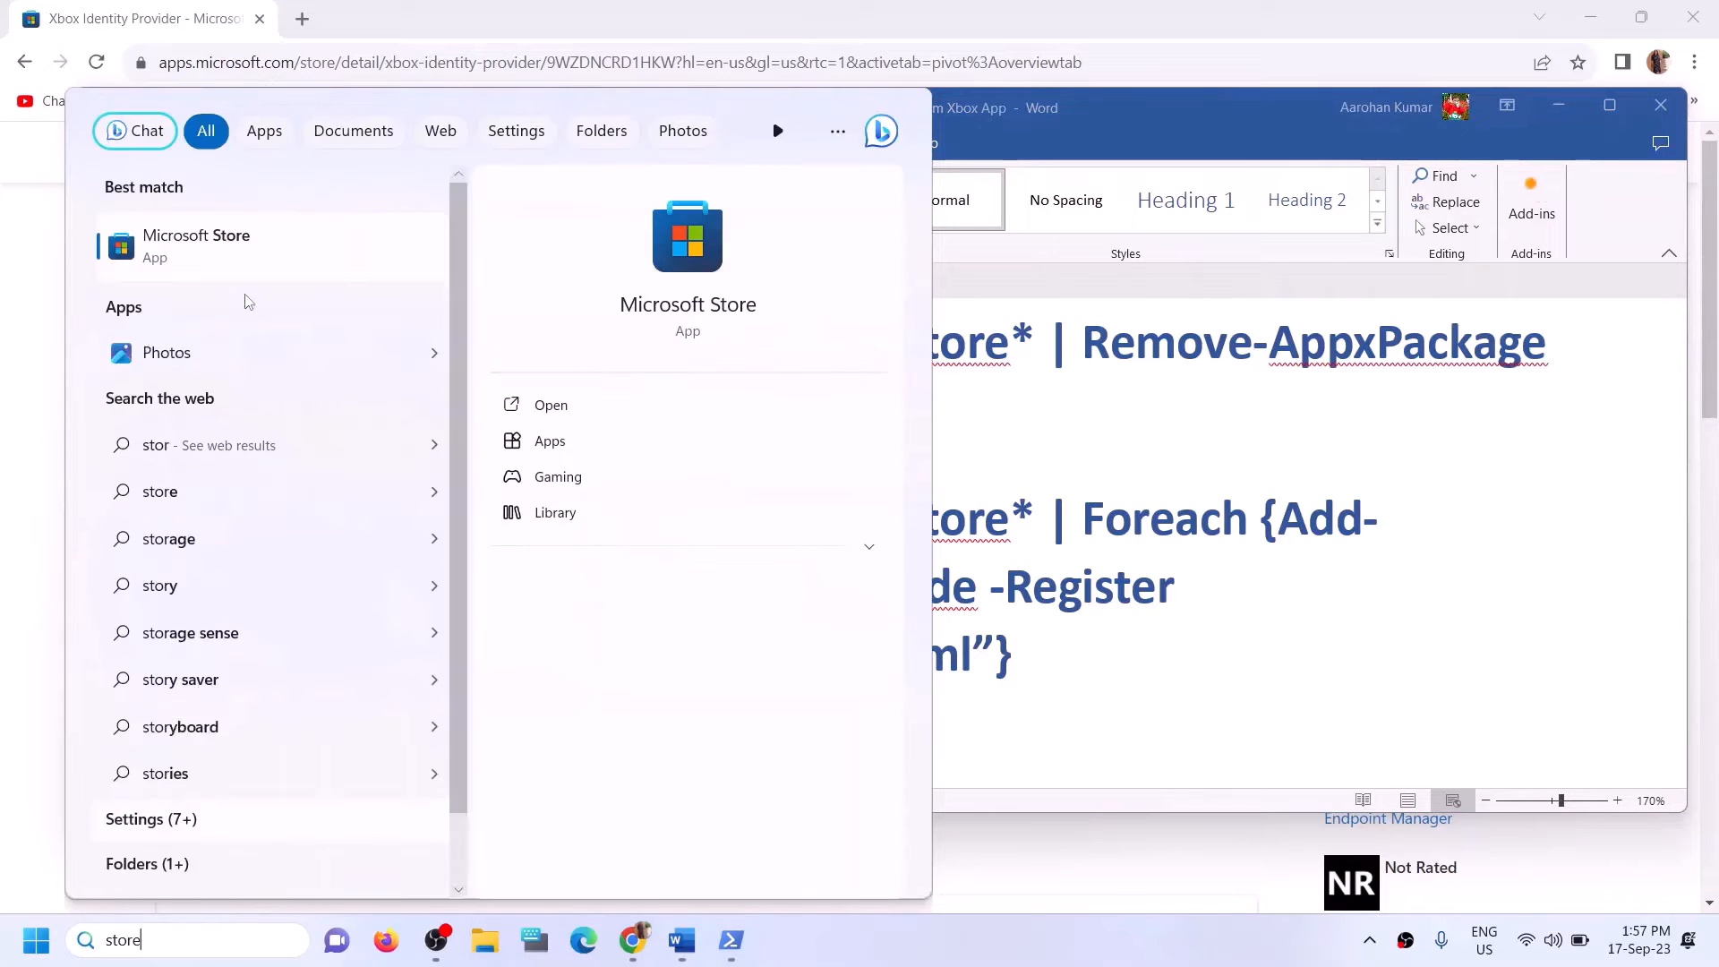
click(713, 242)
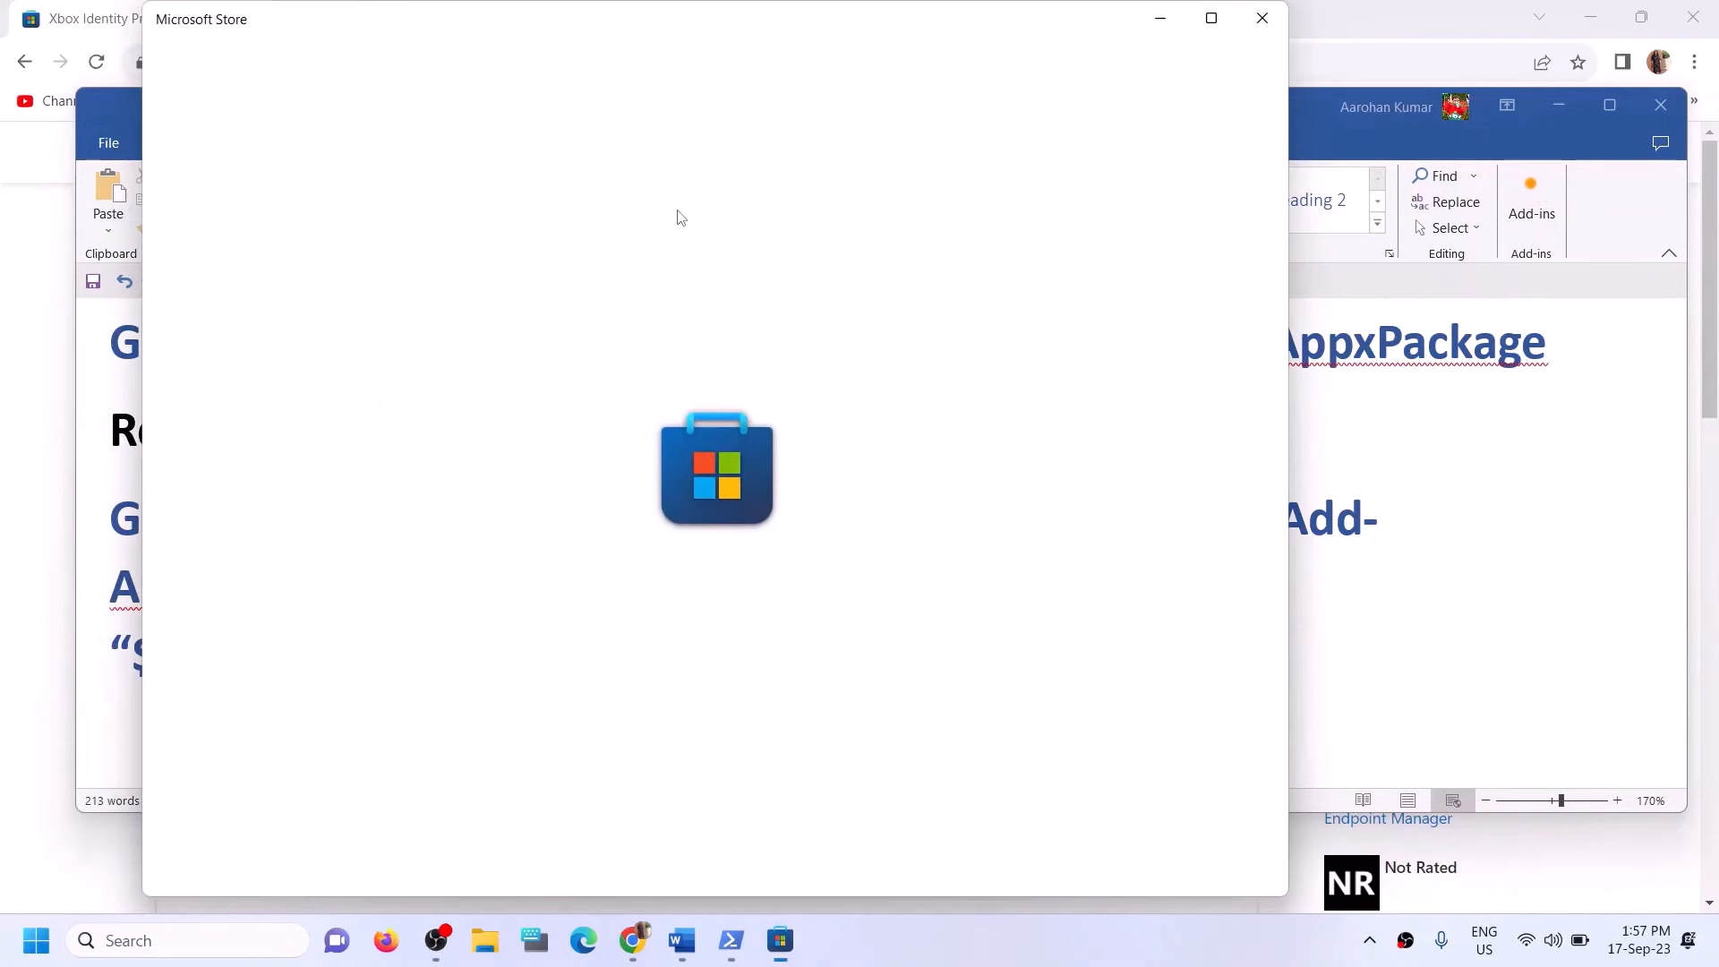
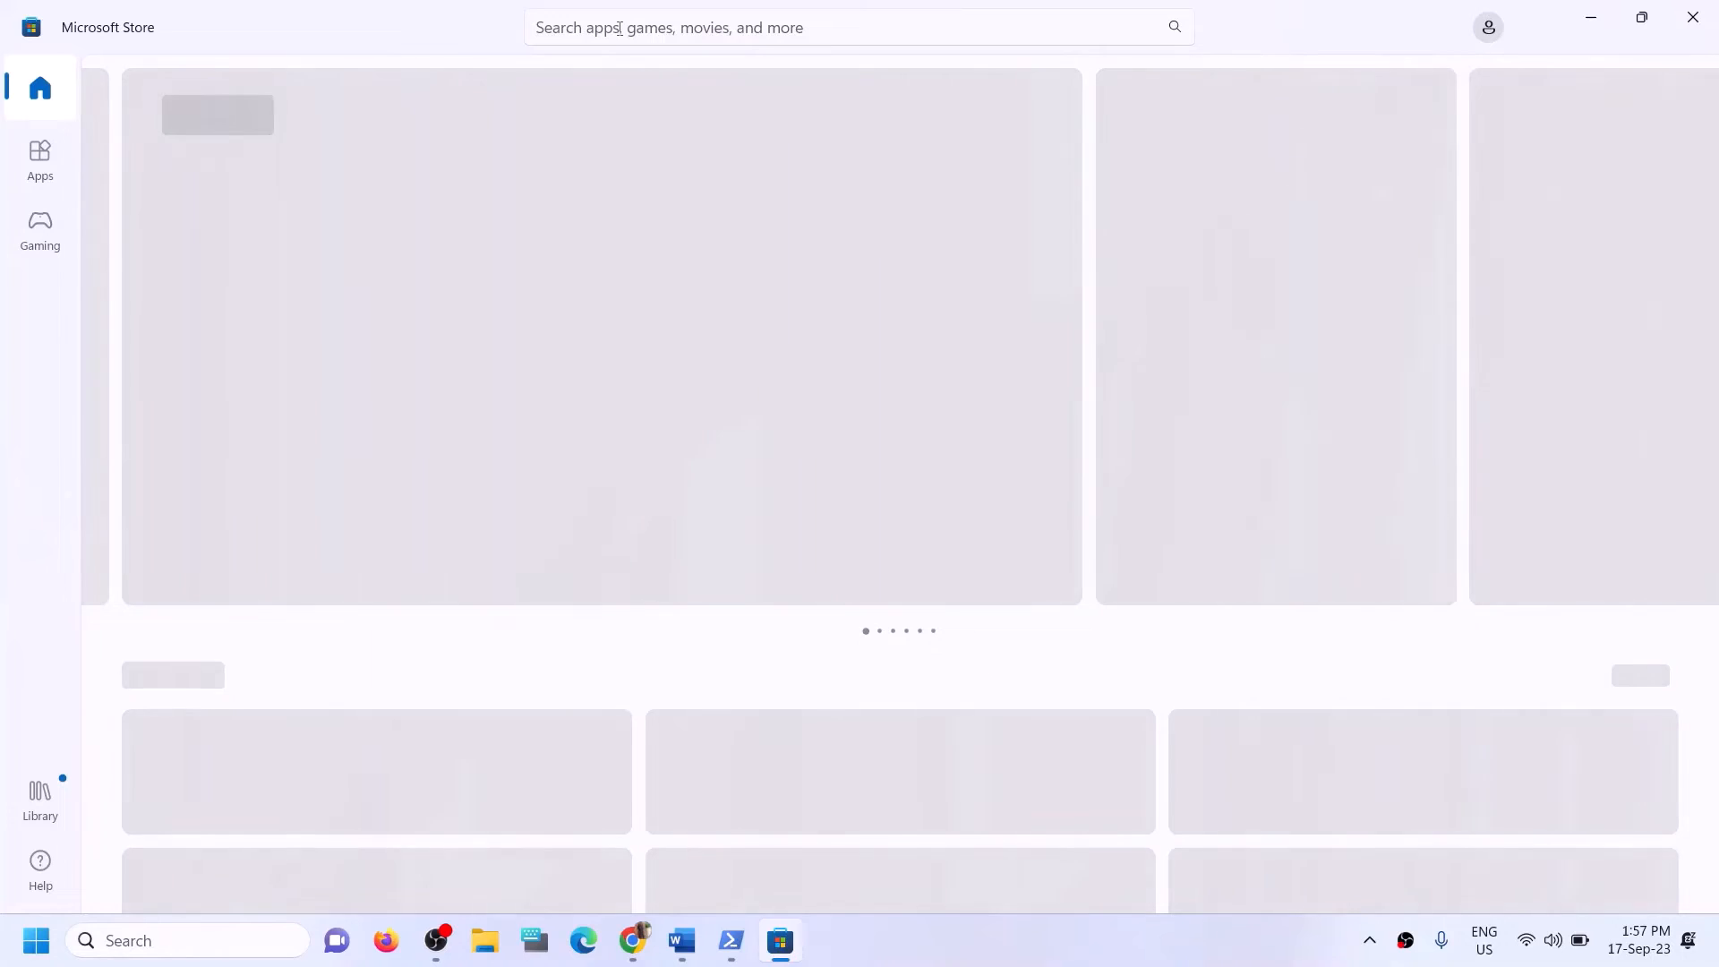
Search the Microsoft Store for "xbox", open the Xbox app's page and install the app, allowing the Windows Services permission request.
click(619, 28)
text(x)
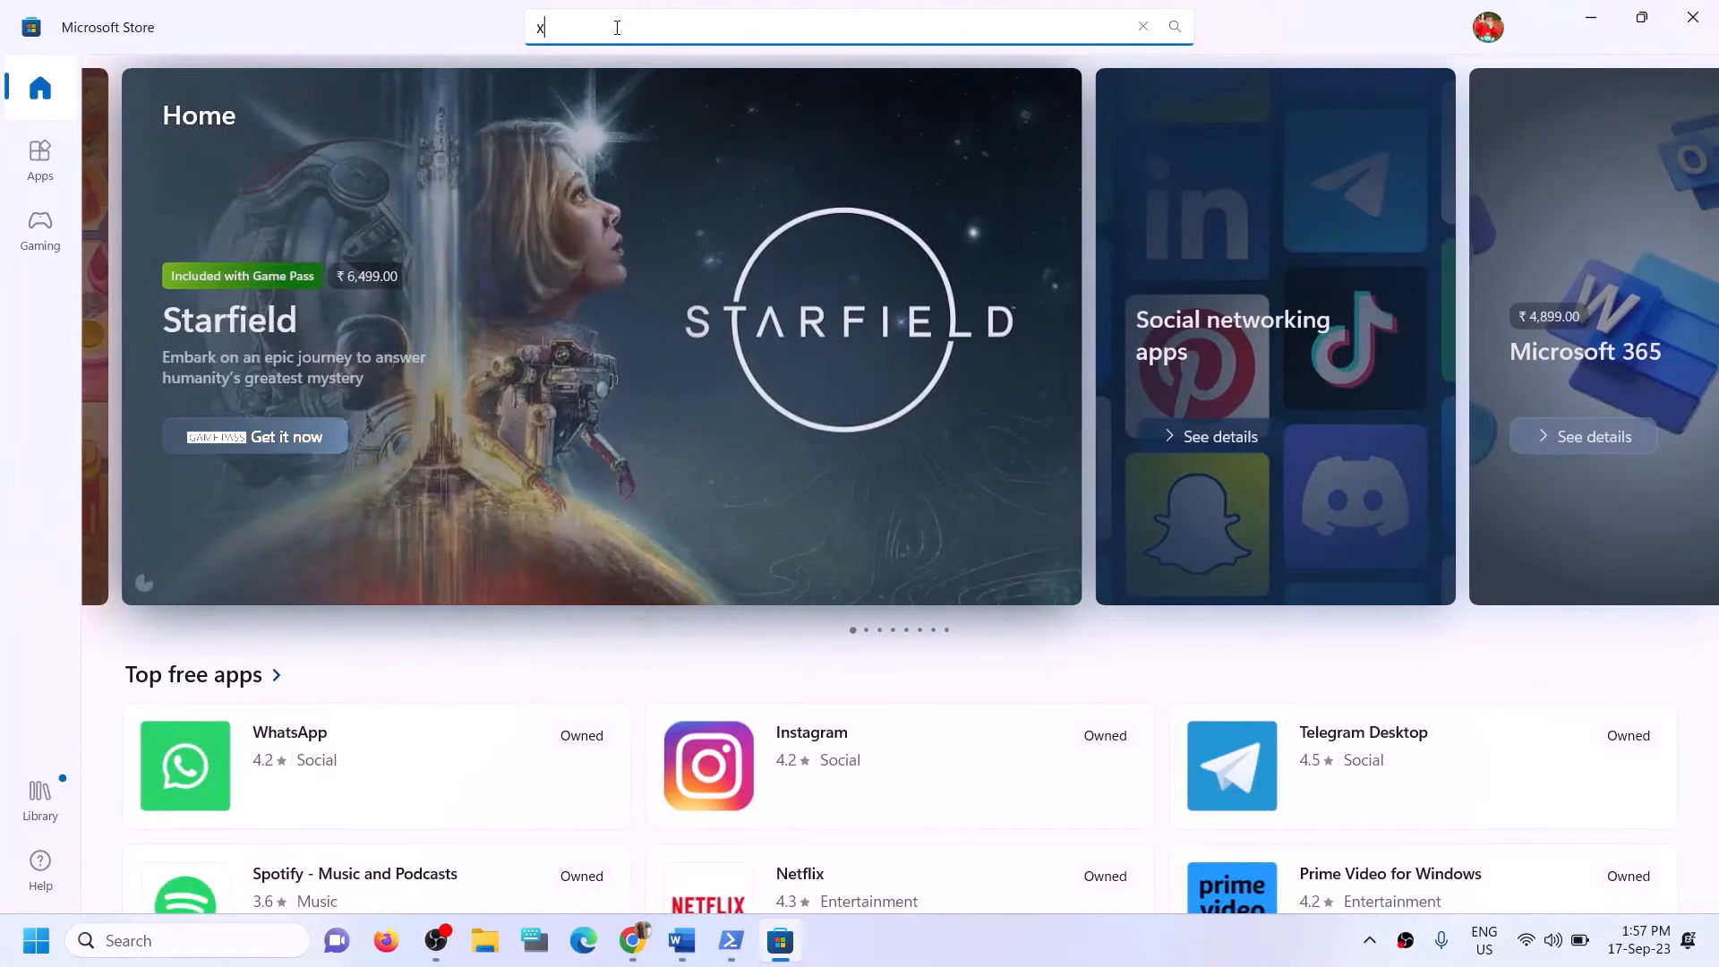
text(box)
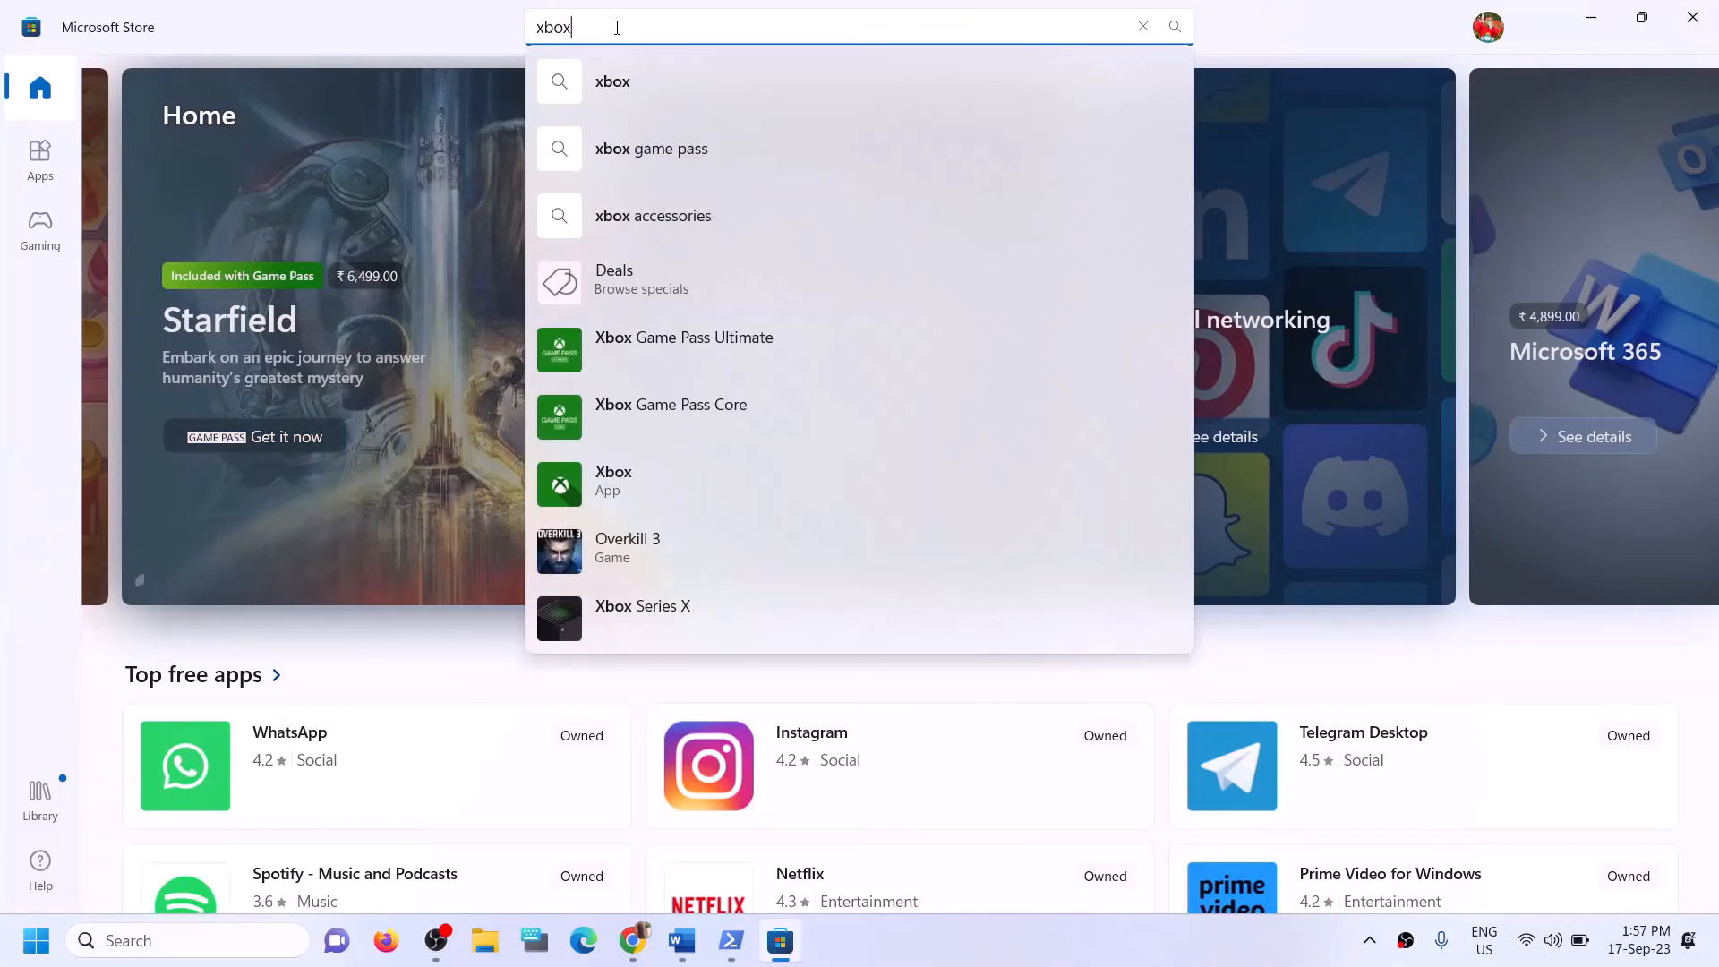
click(631, 471)
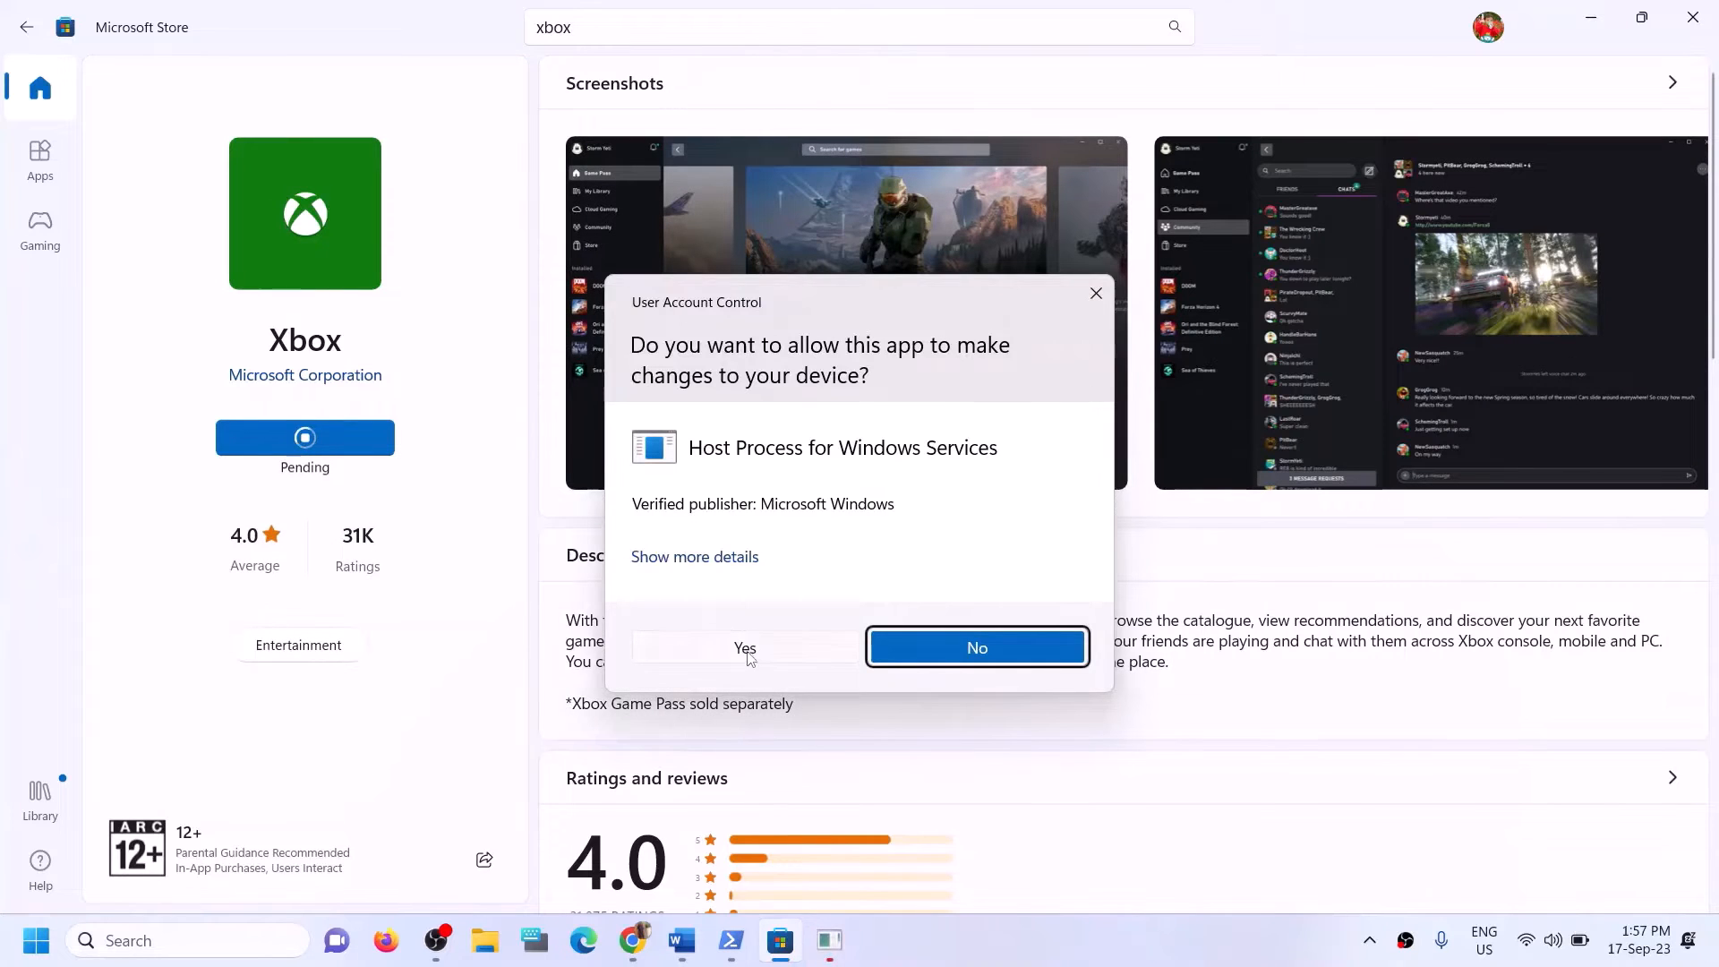
click(746, 654)
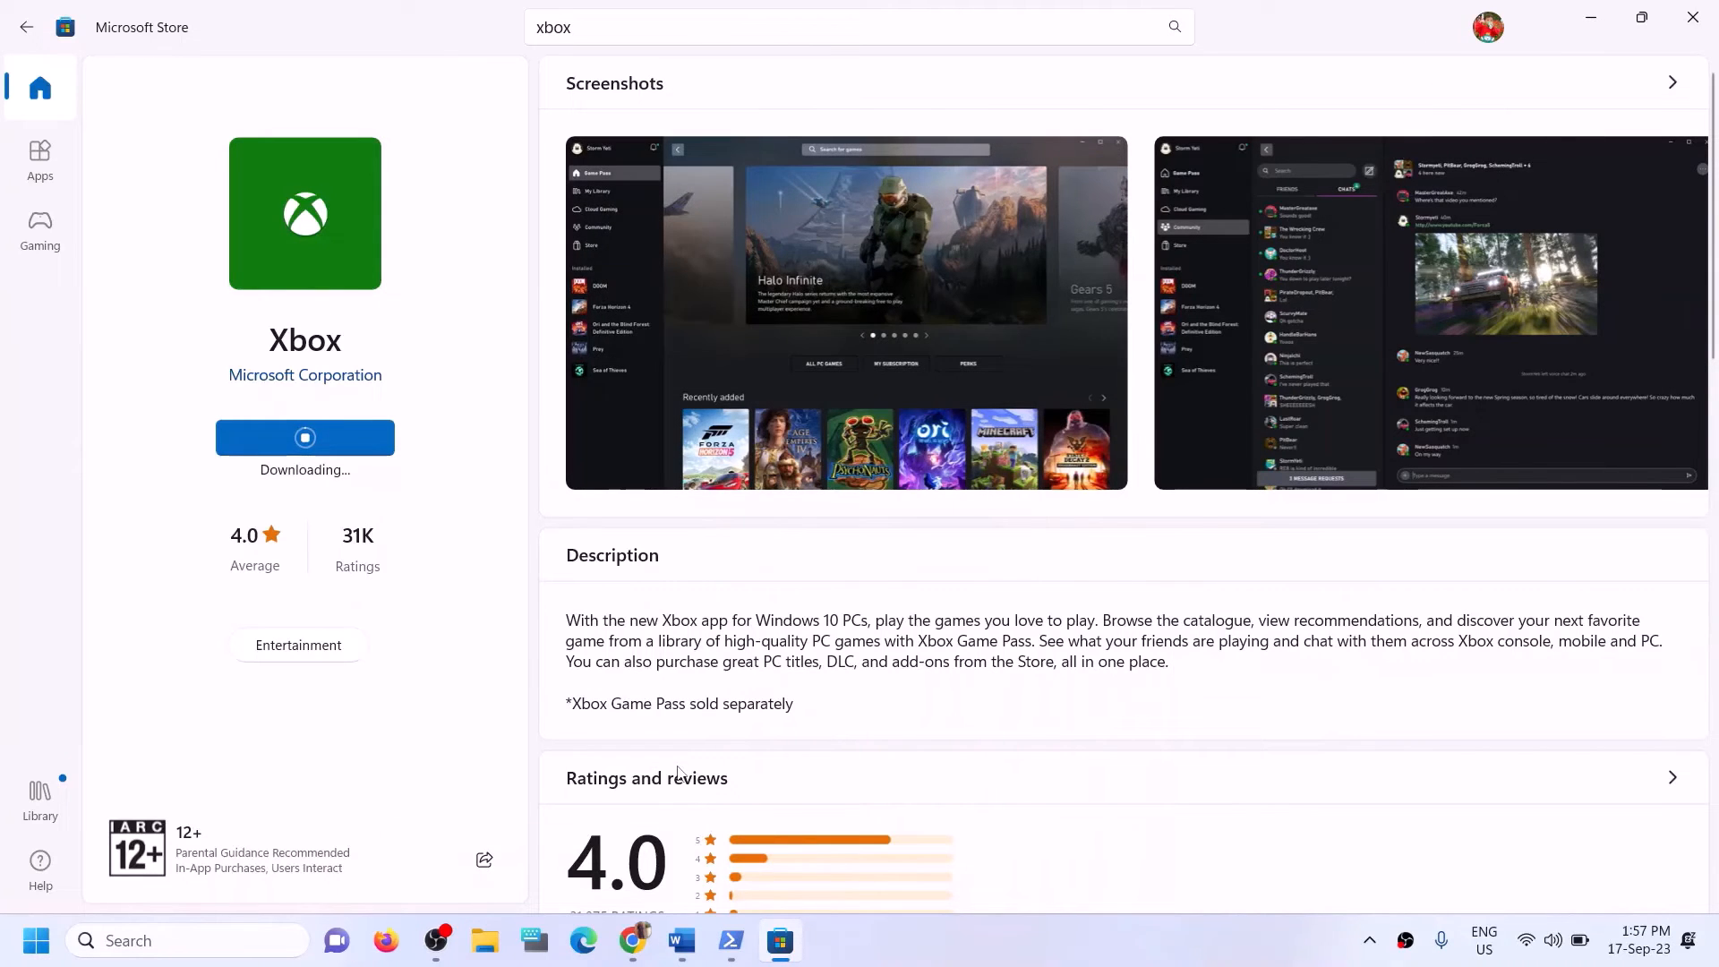
Go to Step 12 in the Word notes and highlight "Try installing to C drive".
click(681, 940)
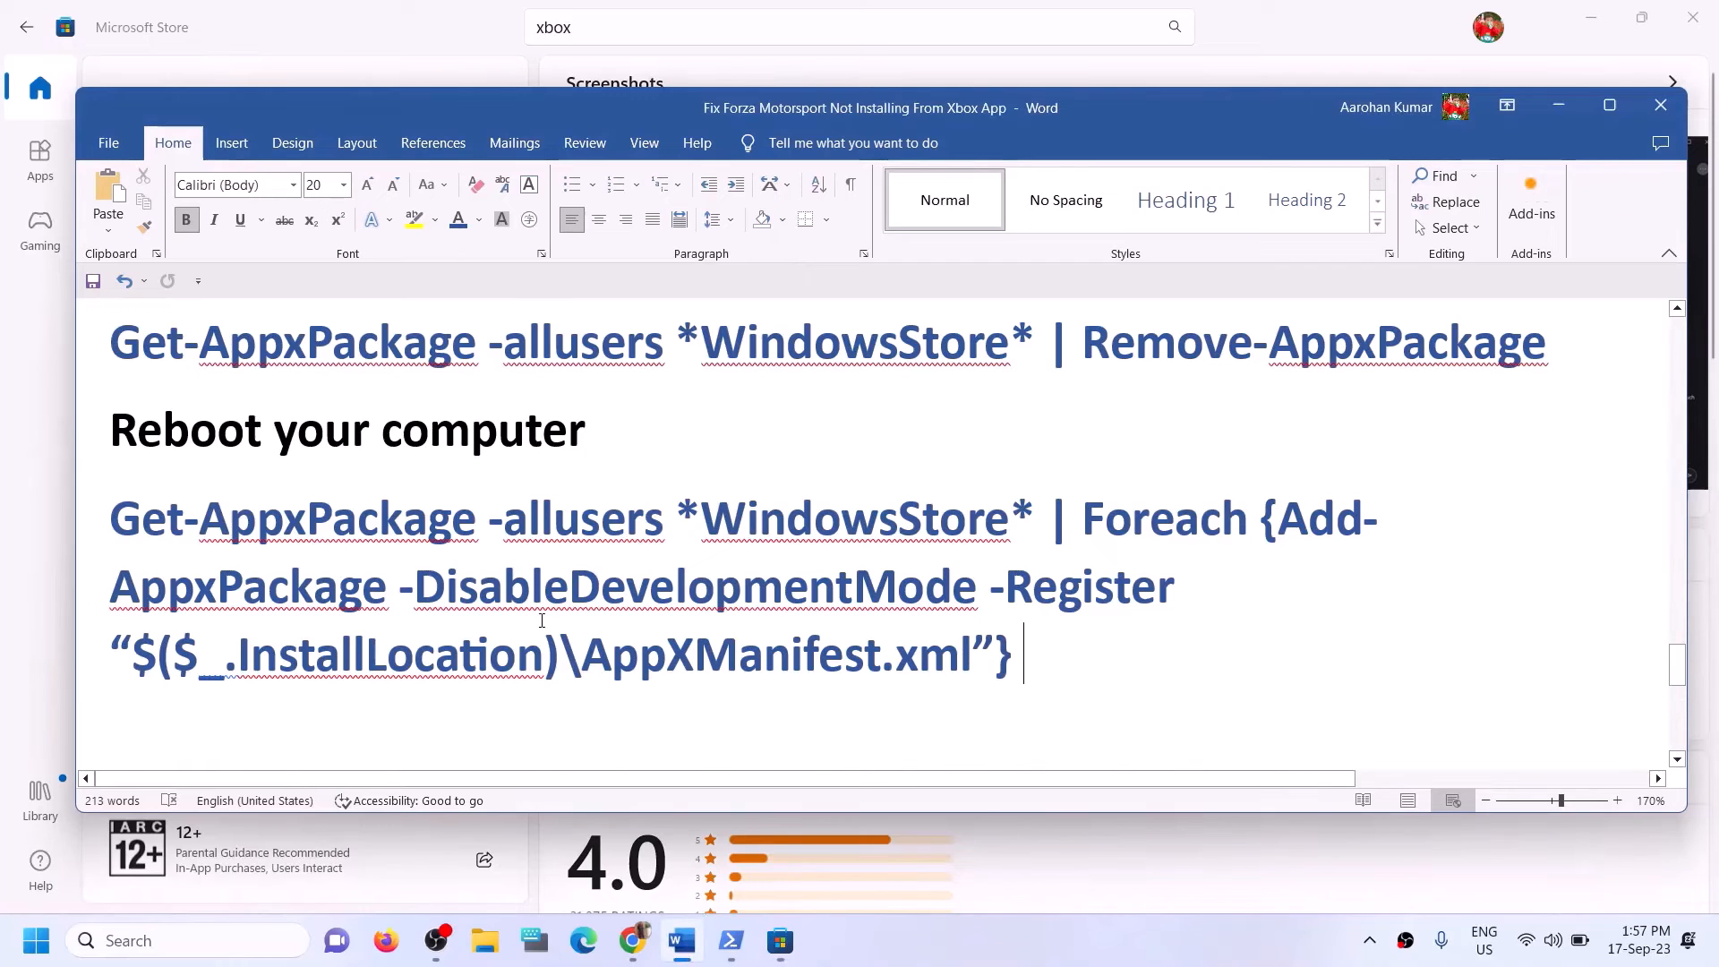
scroll(541, 620, down, 4)
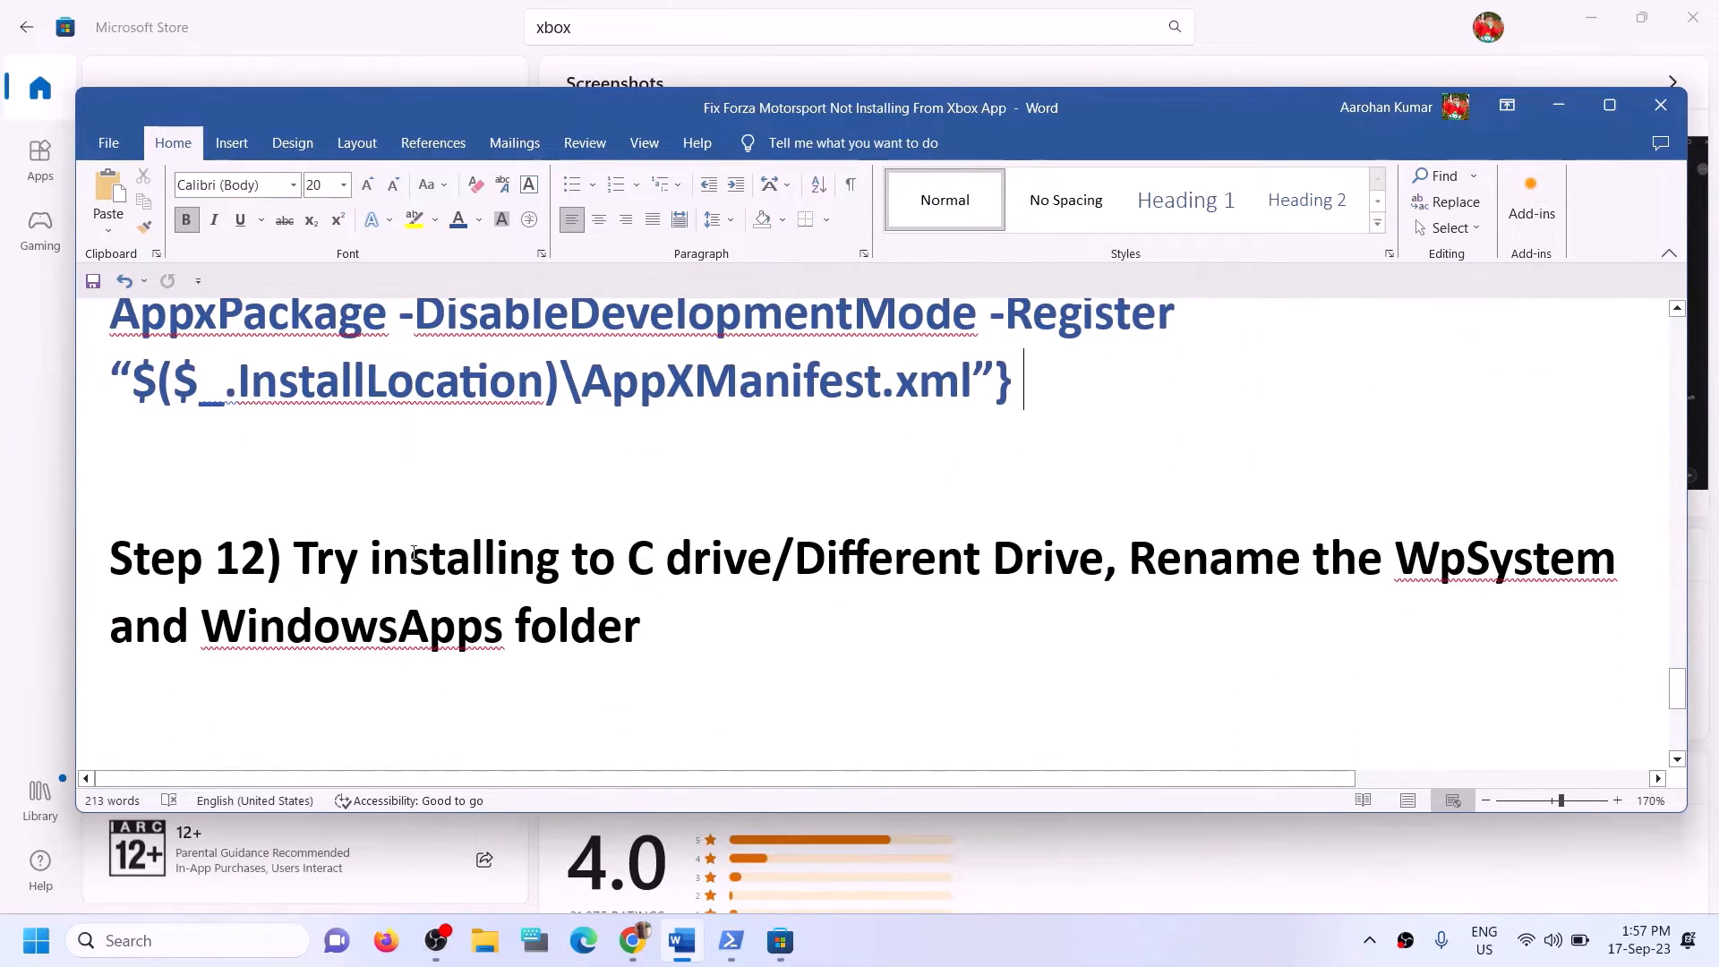
drag(287, 555, 770, 562)
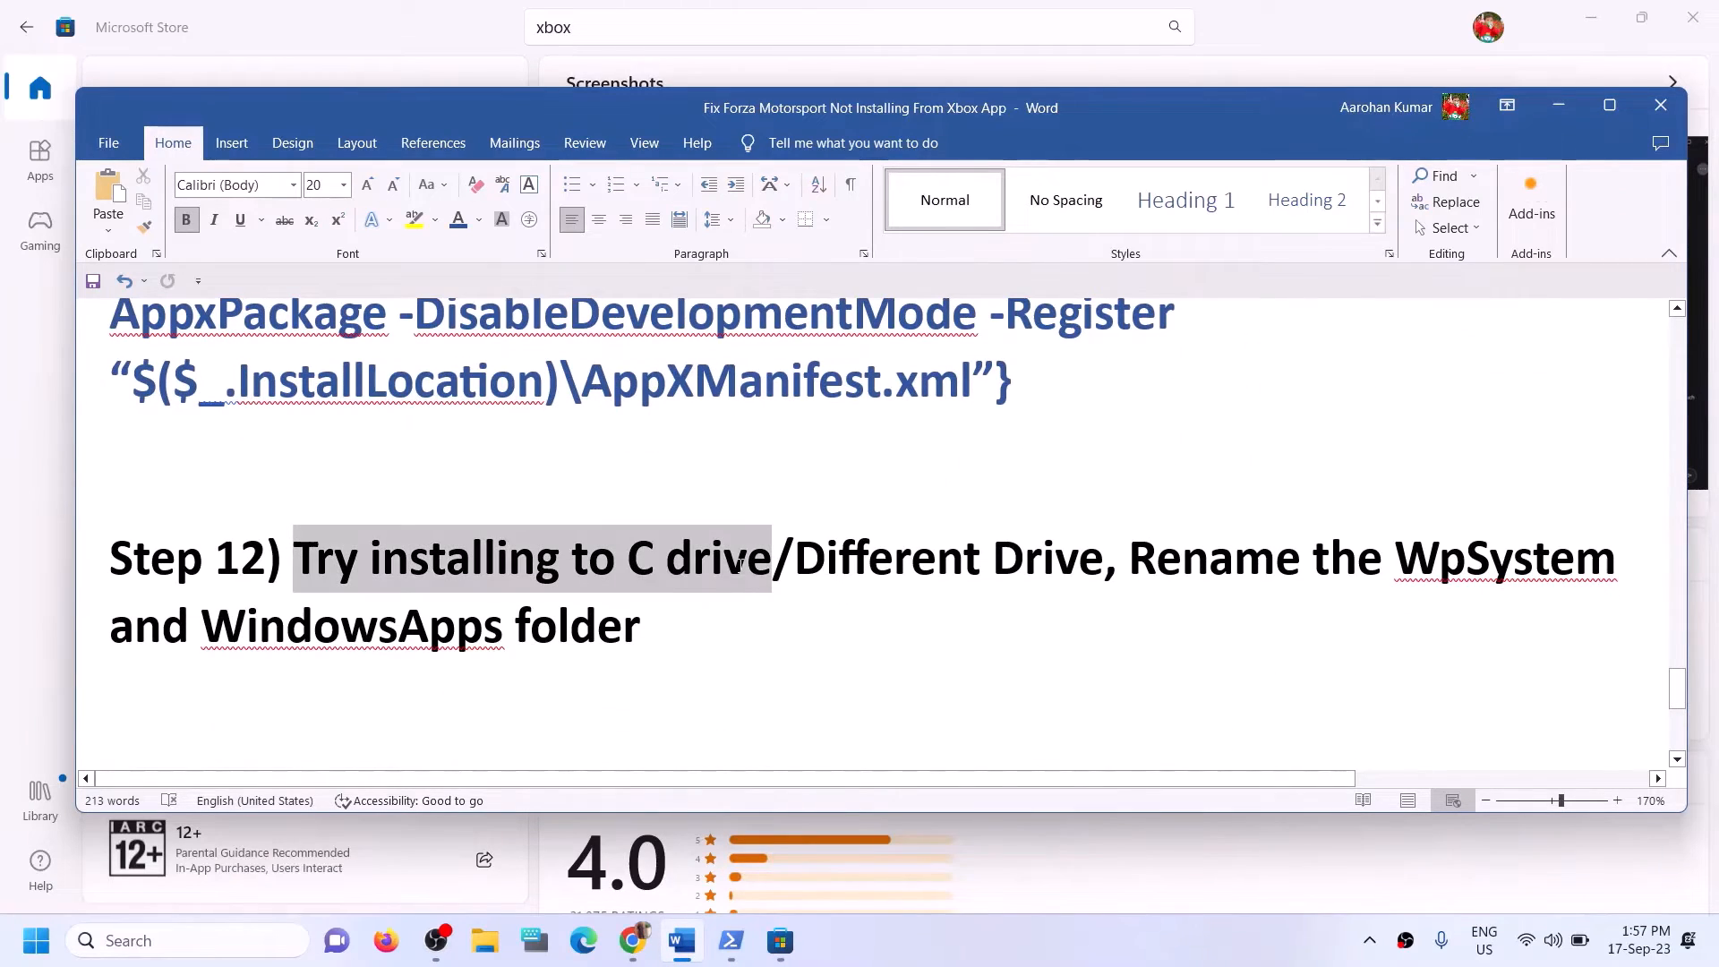
click(826, 570)
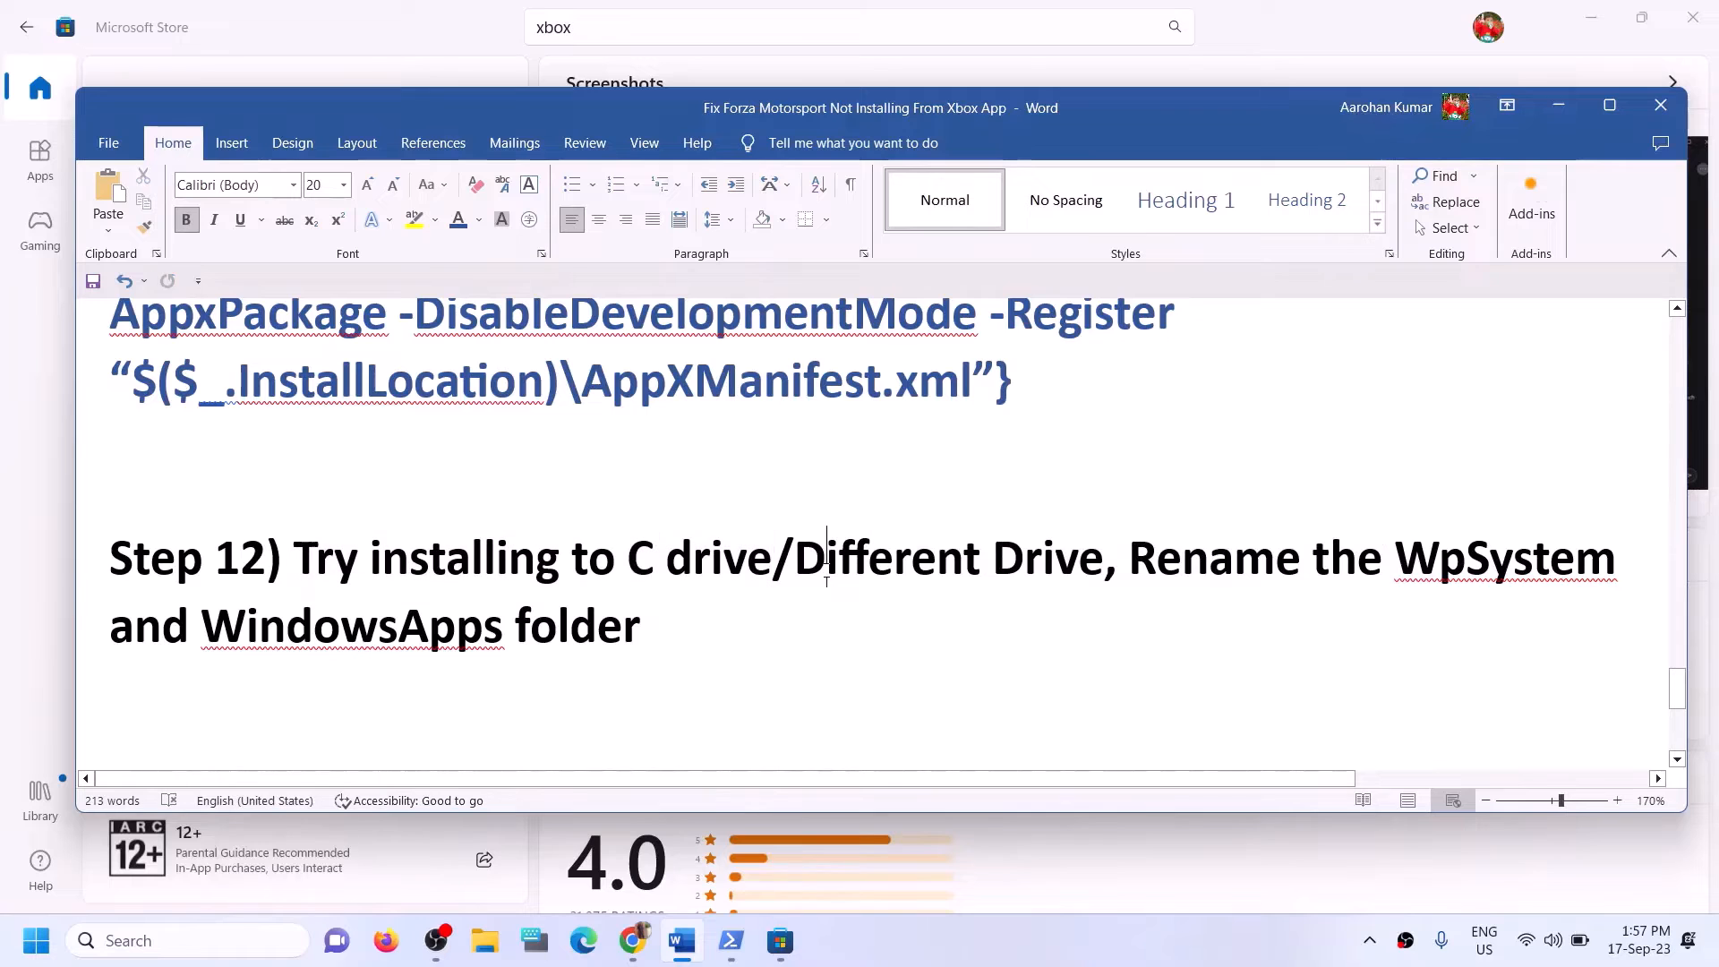
click(485, 940)
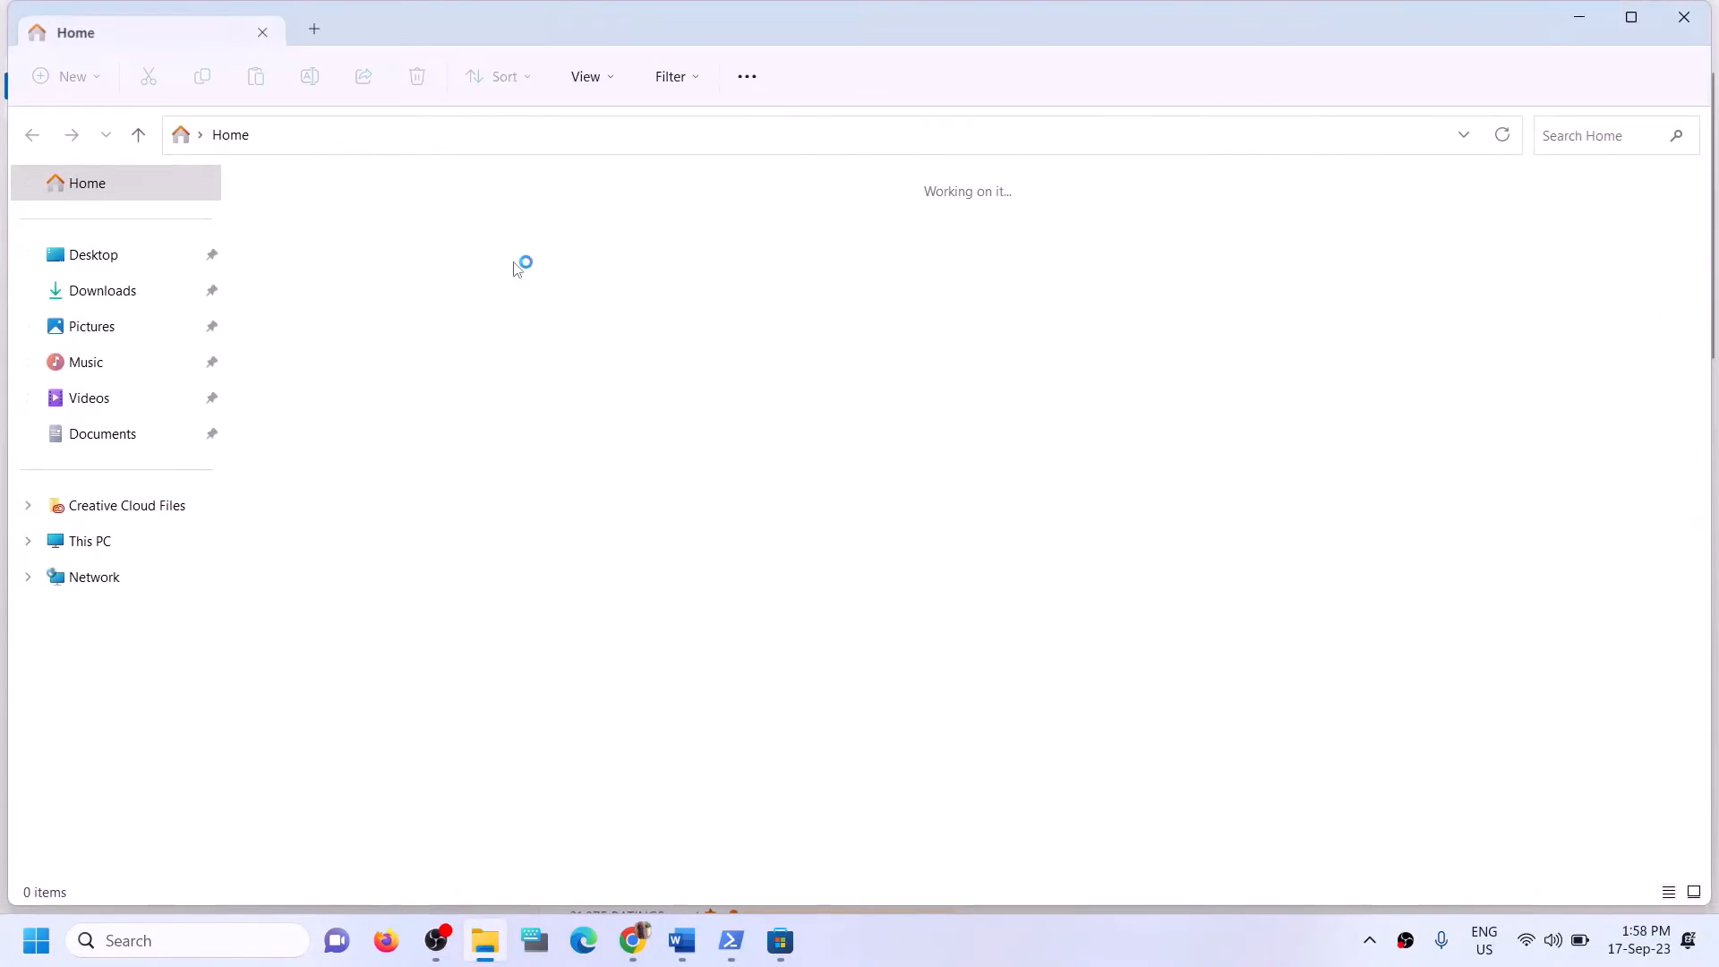
click(1685, 18)
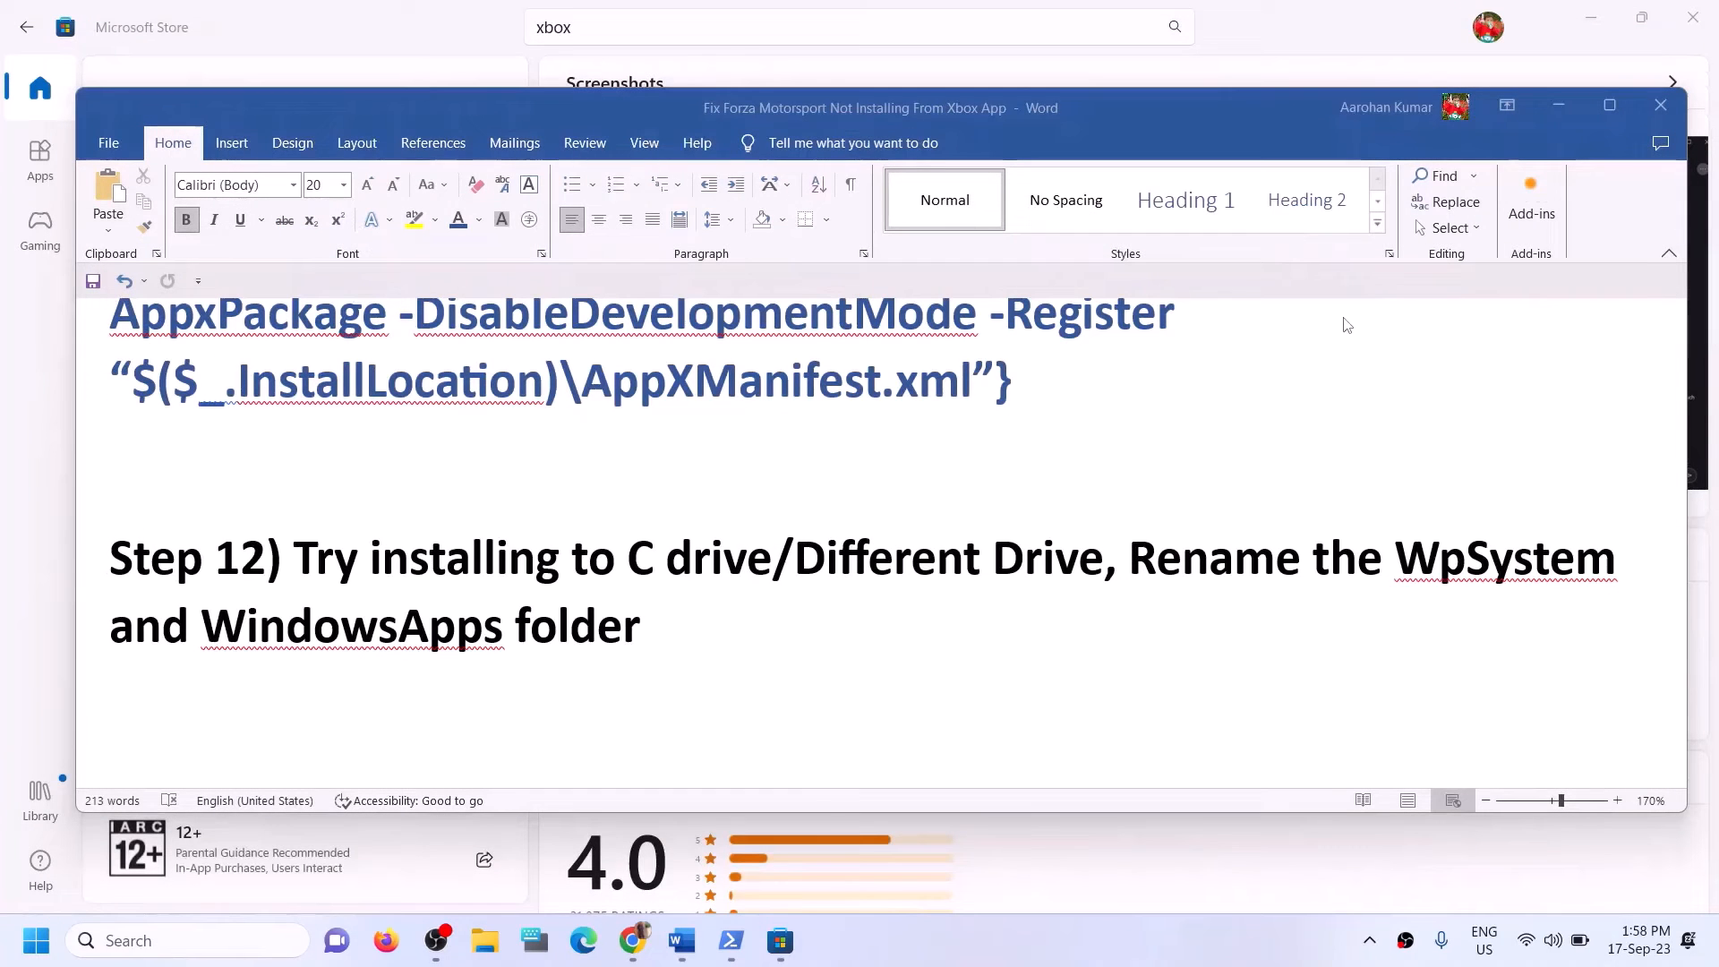
Open Windows Settings and look through the advanced app settings and the installed apps list.
key(super+i)
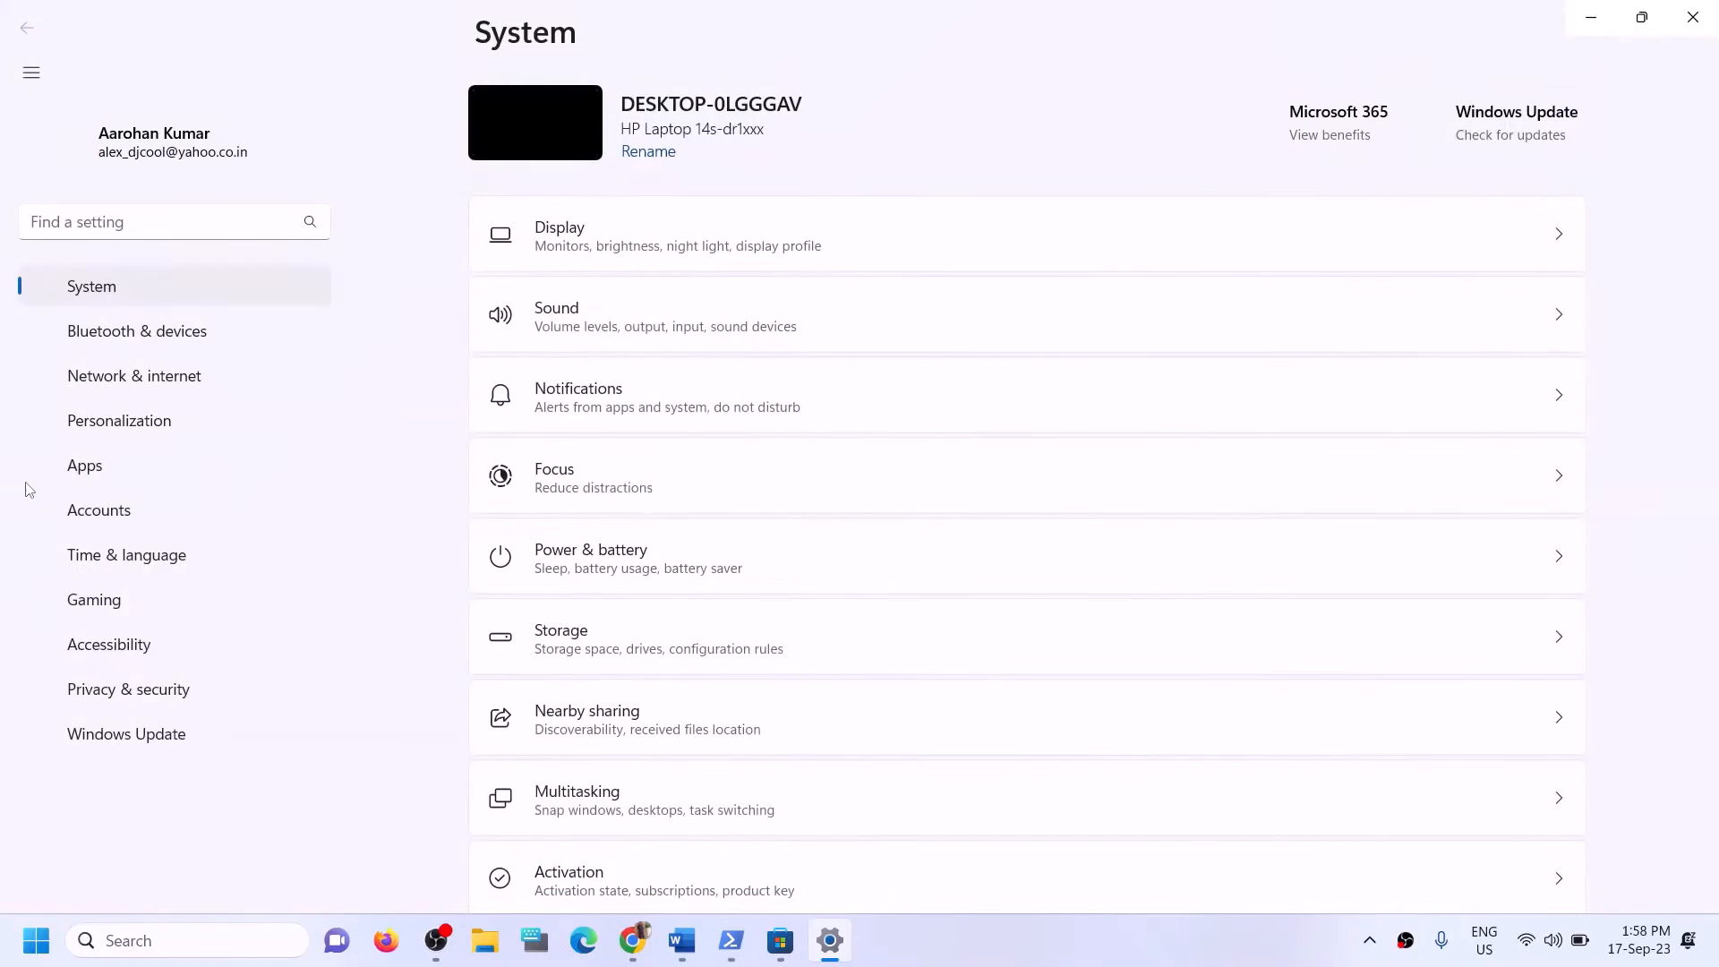
click(119, 433)
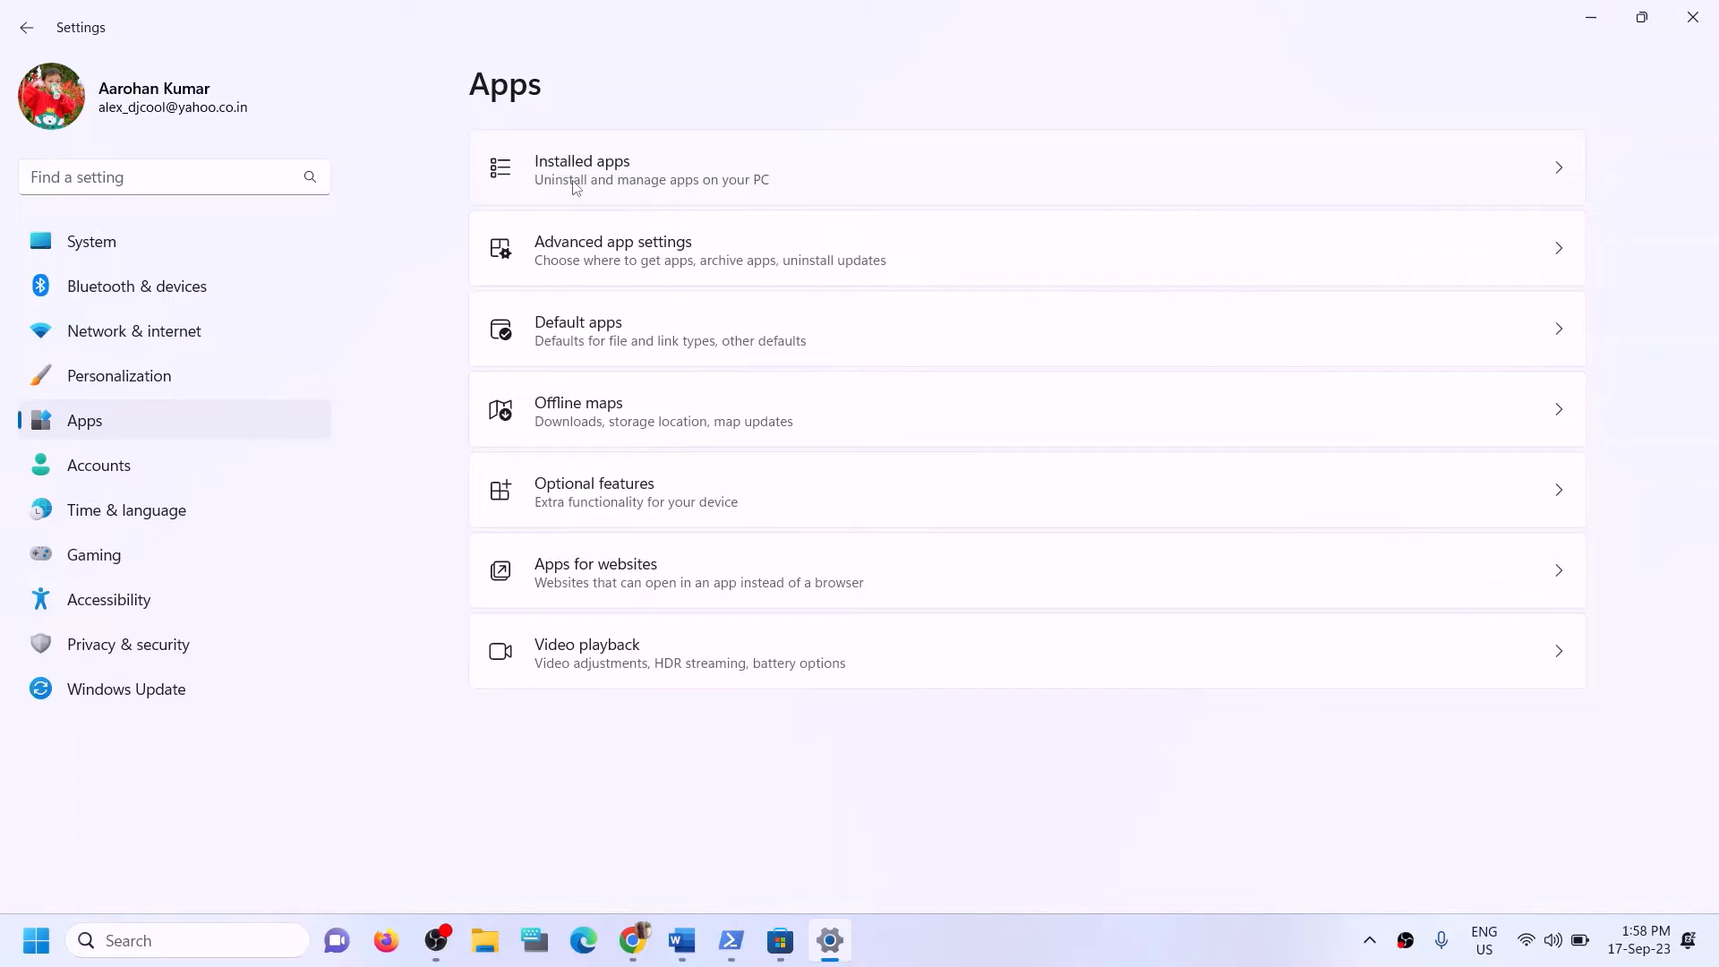
click(653, 266)
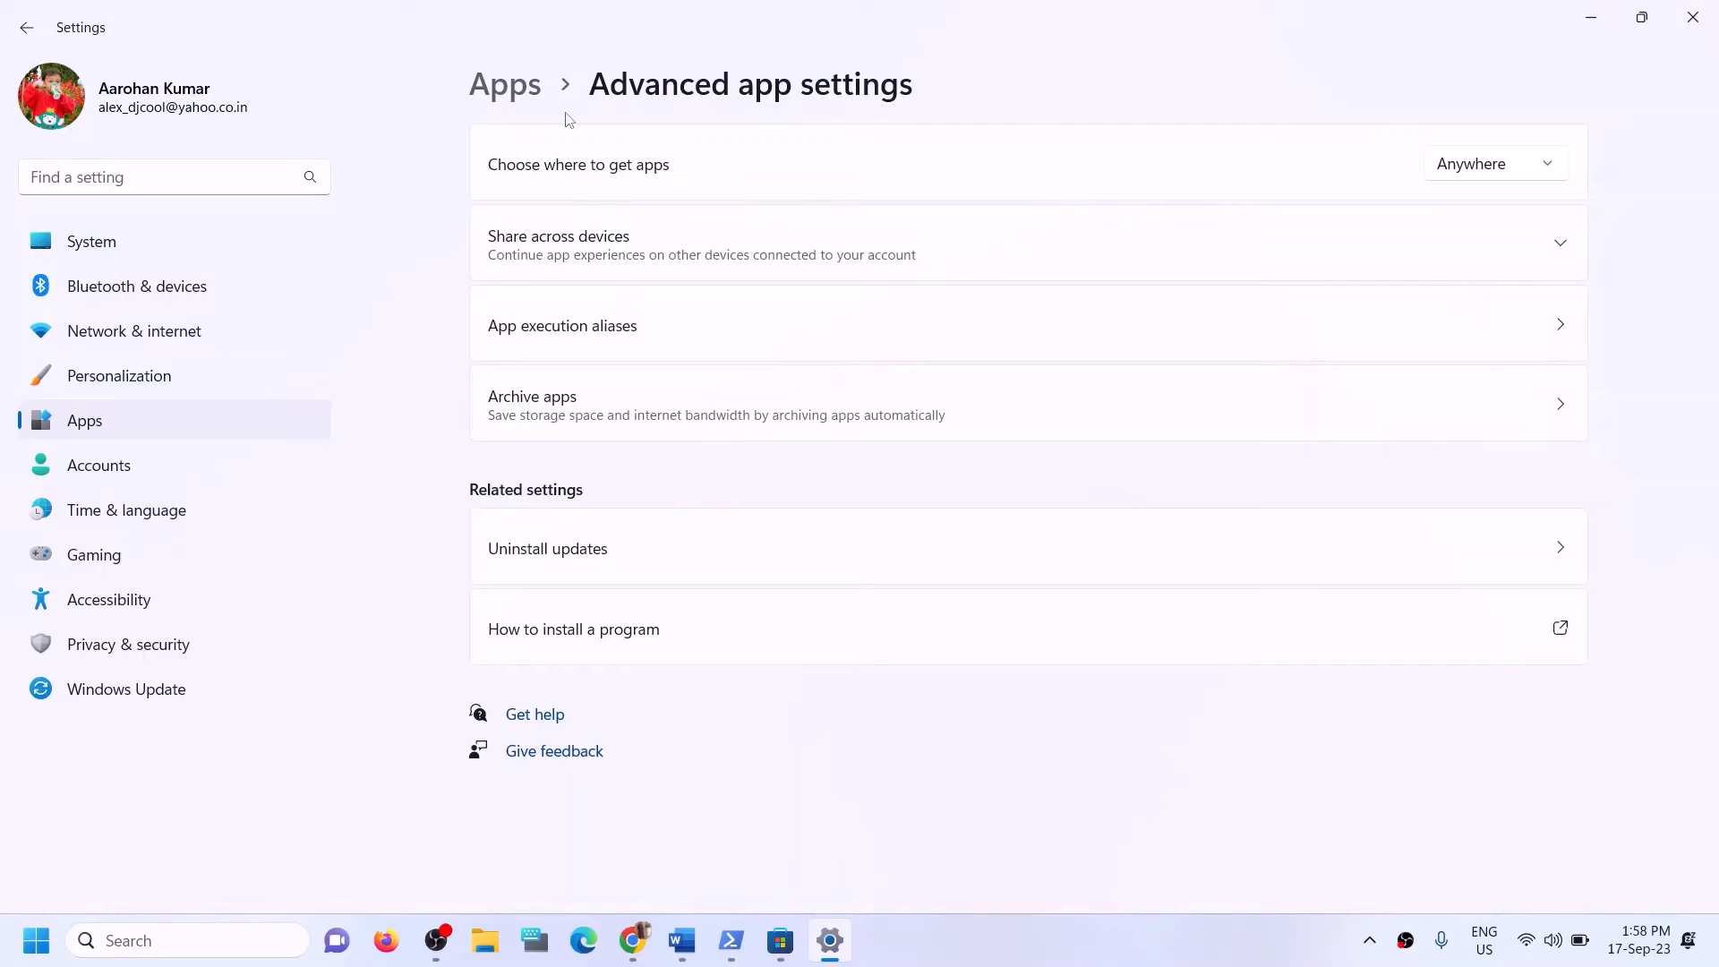
click(505, 86)
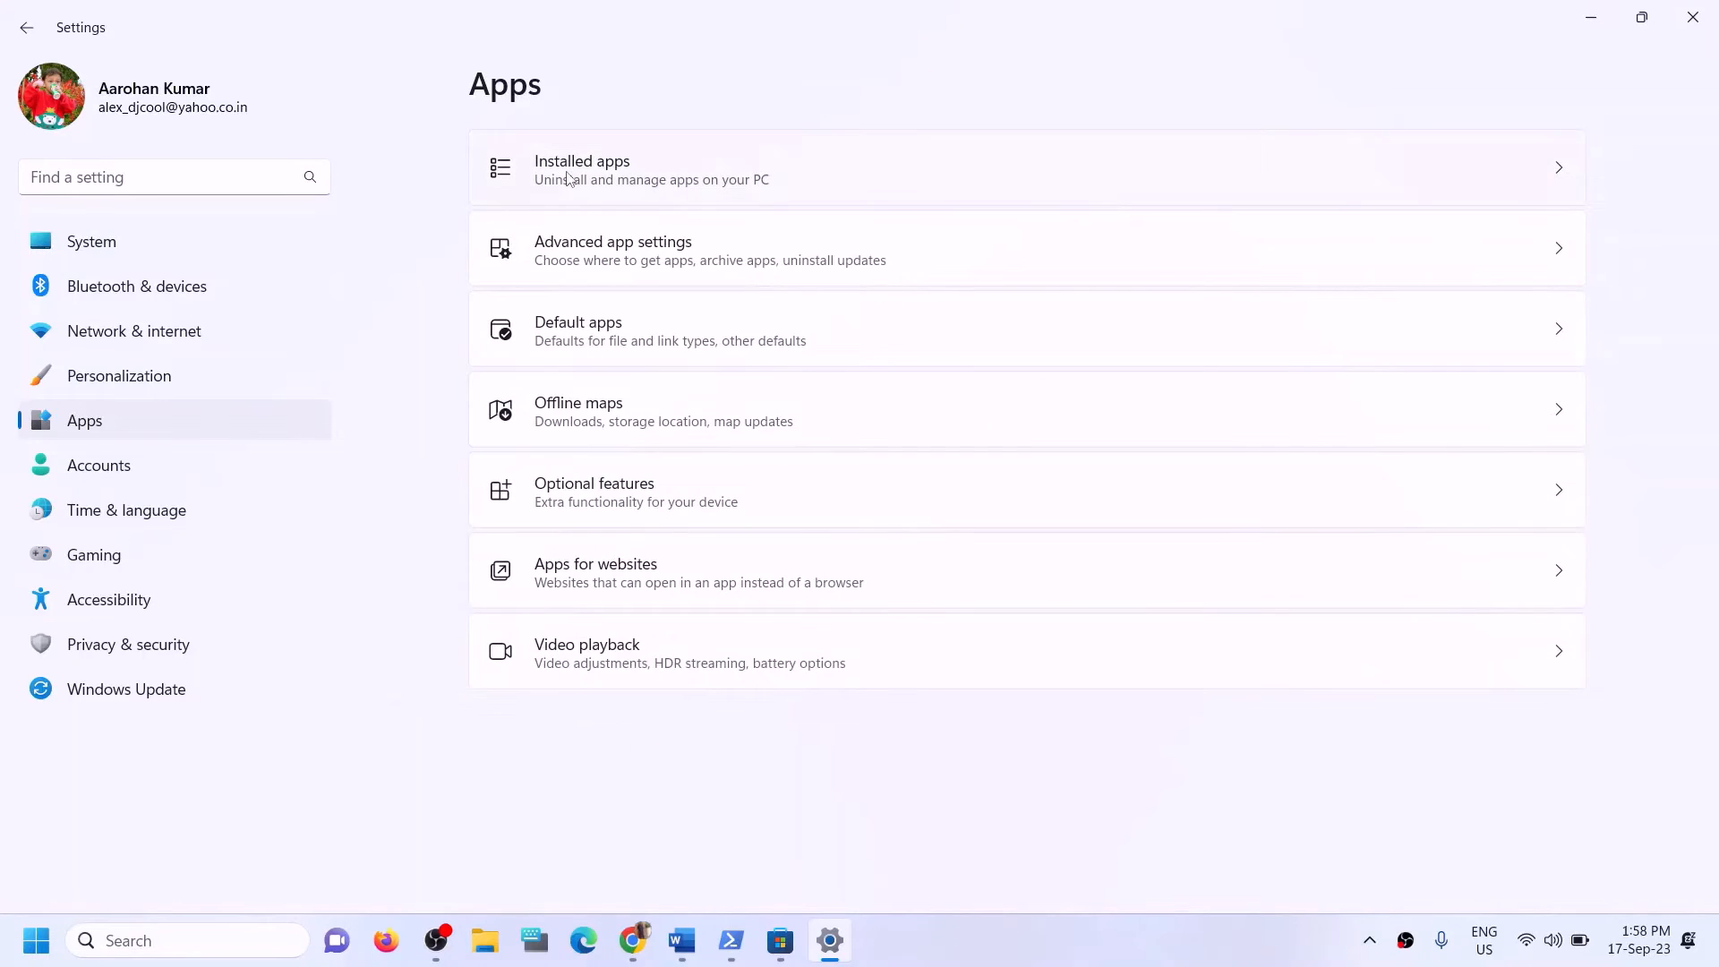
click(569, 179)
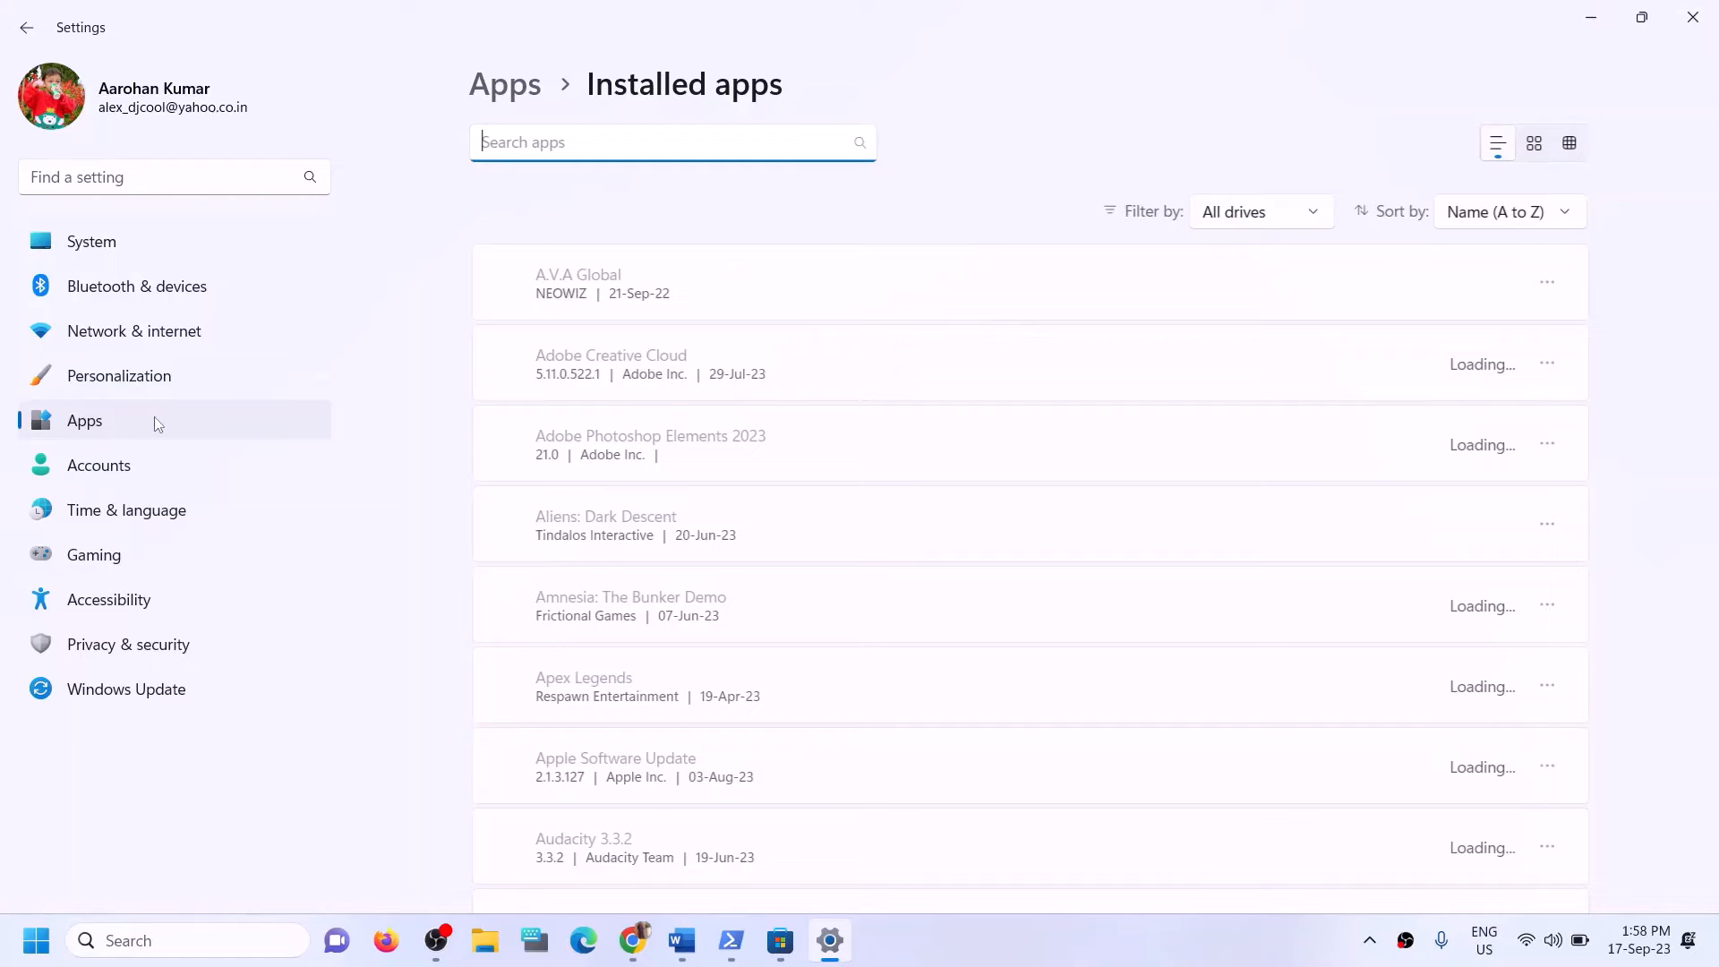
Open "Where new content is saved" in the system's advanced storage settings and view the drives offered for new apps.
click(93, 244)
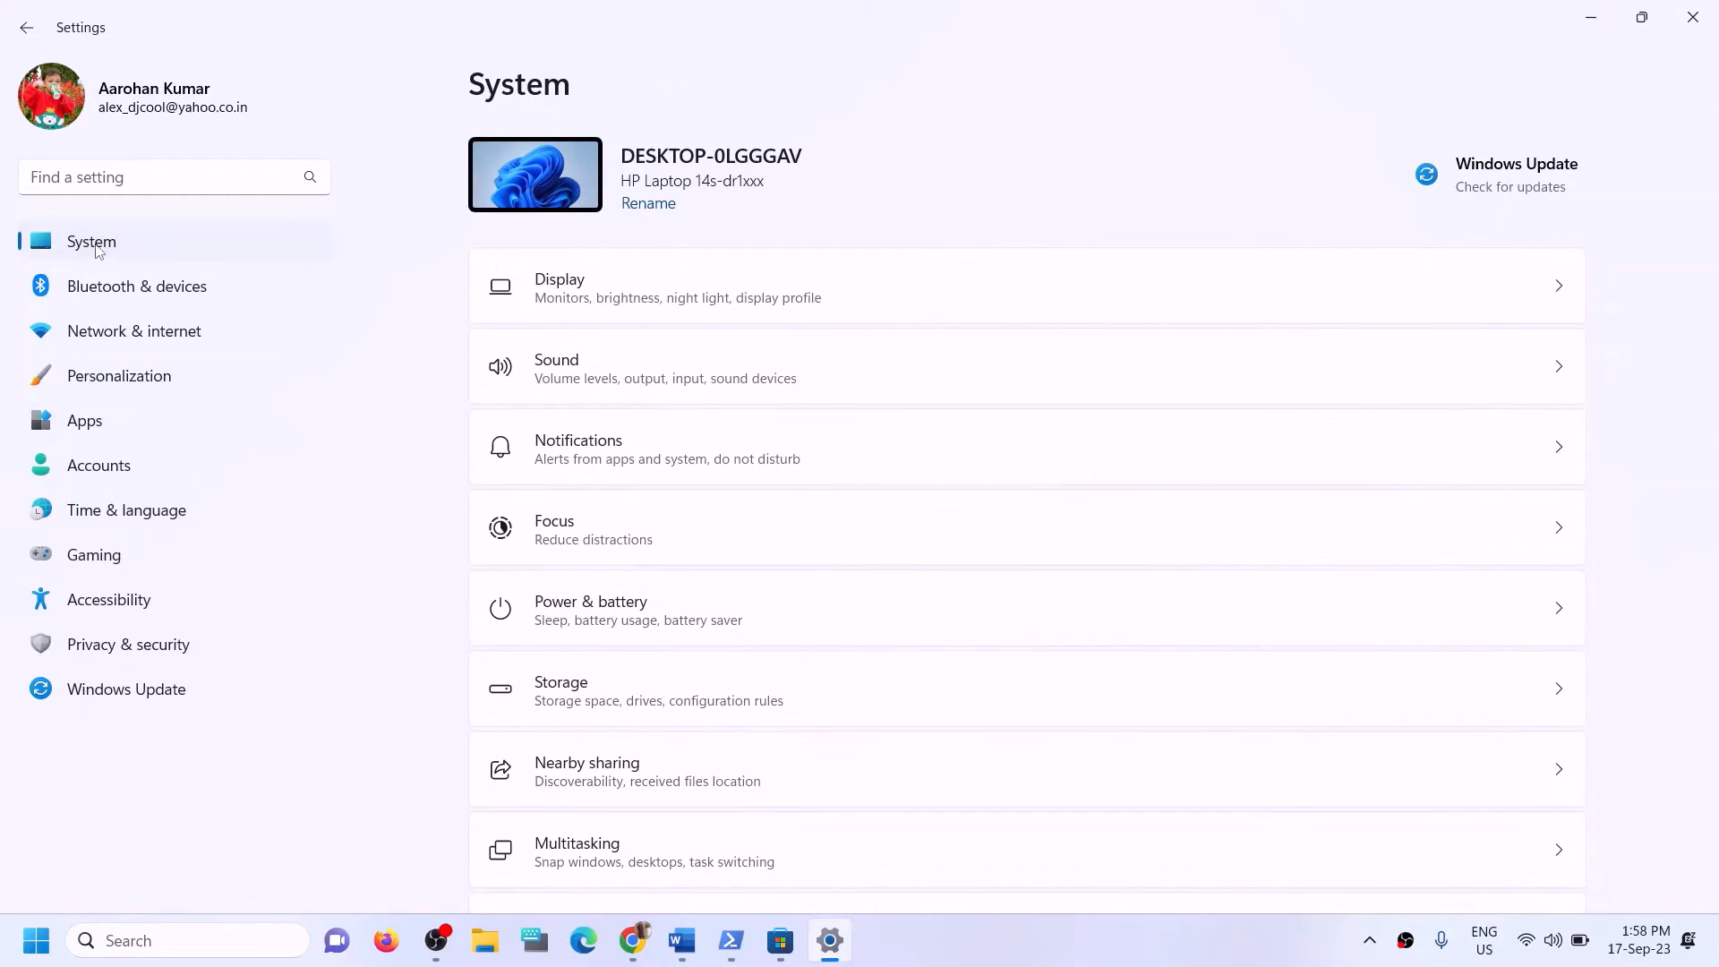
scroll(580, 503, down, 4)
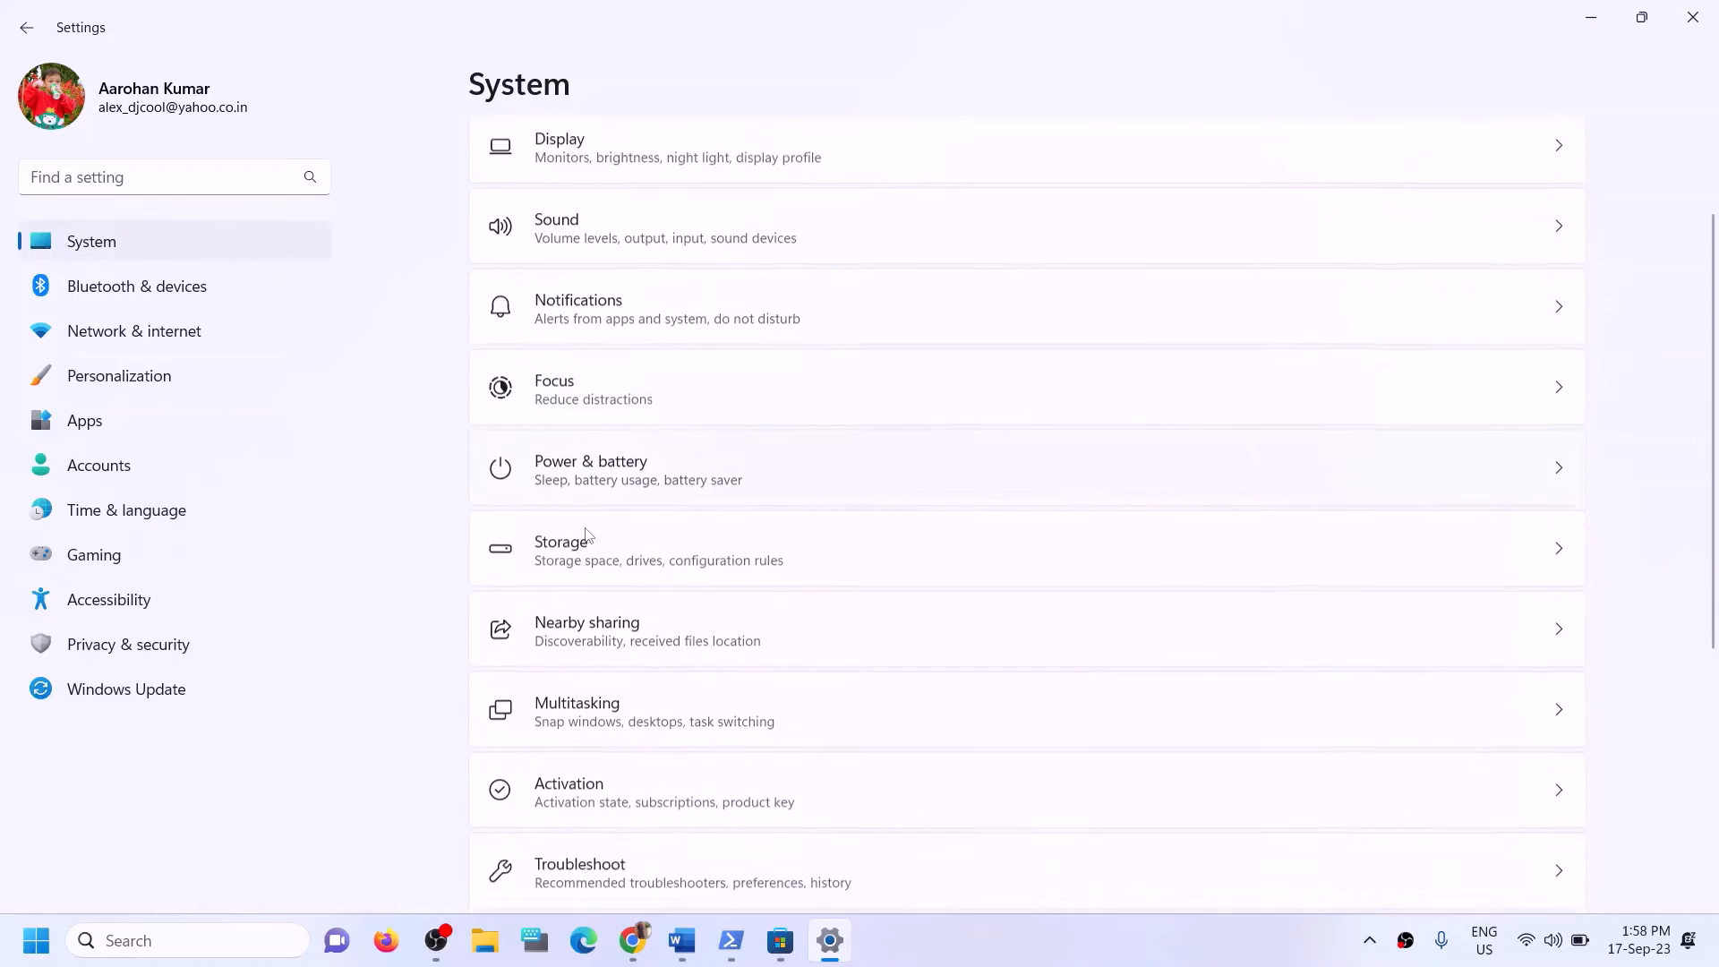
click(614, 334)
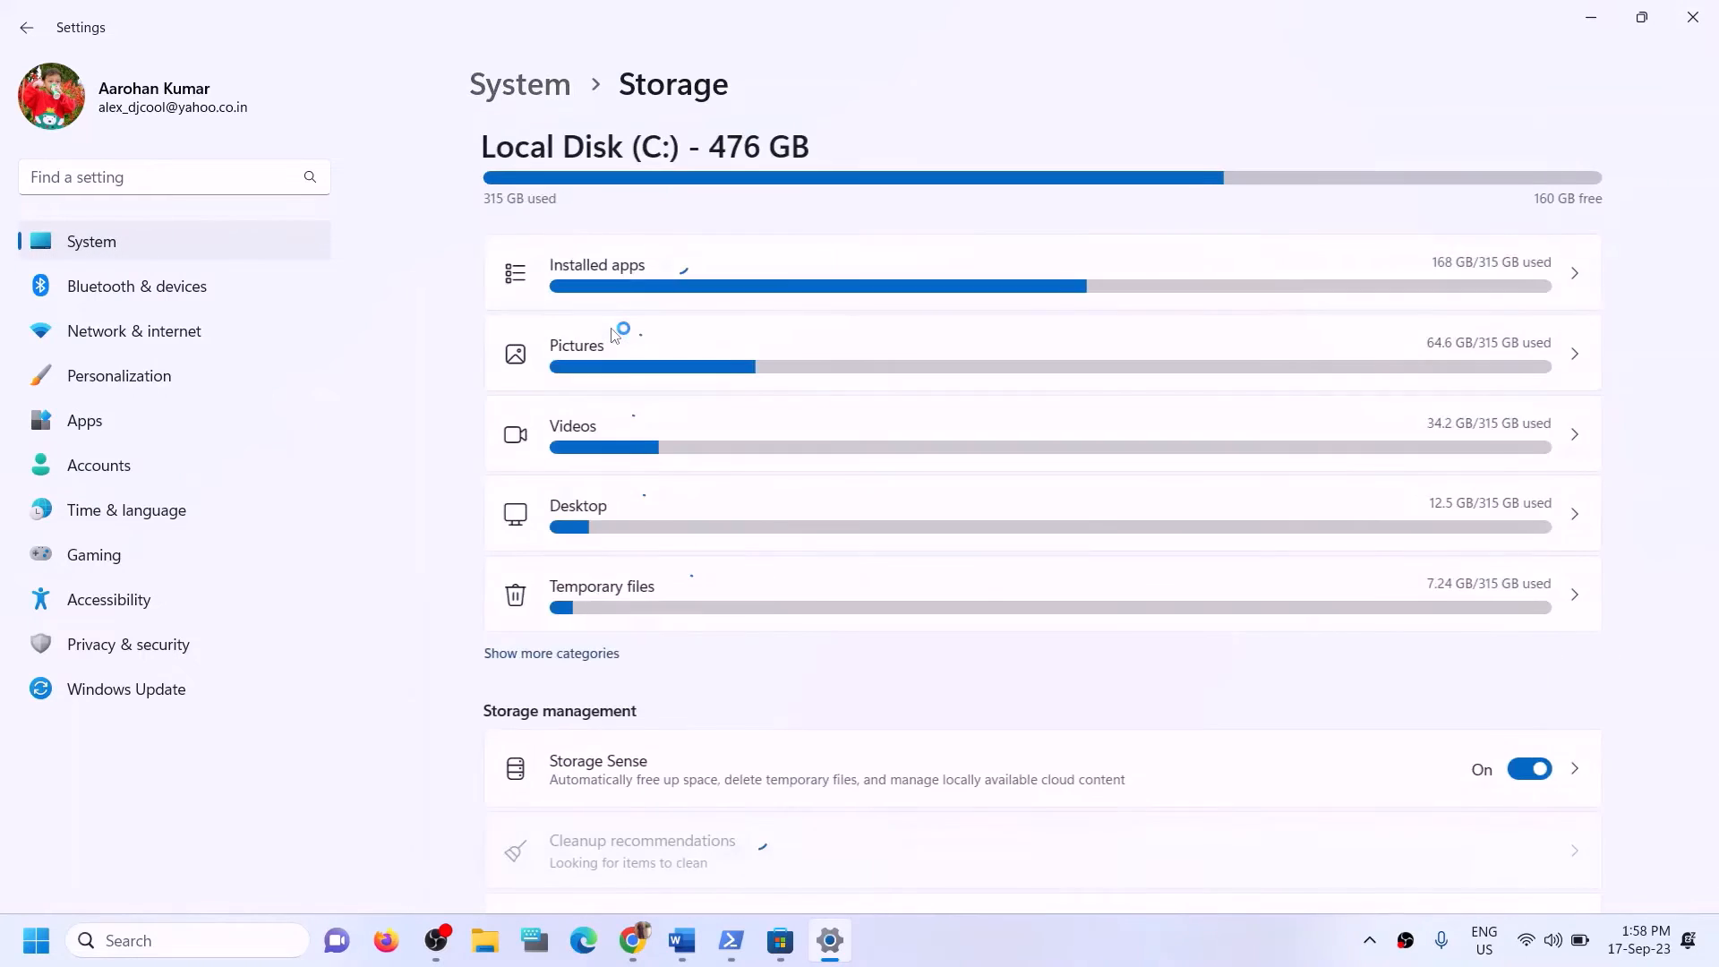
scroll(803, 414, down, 4)
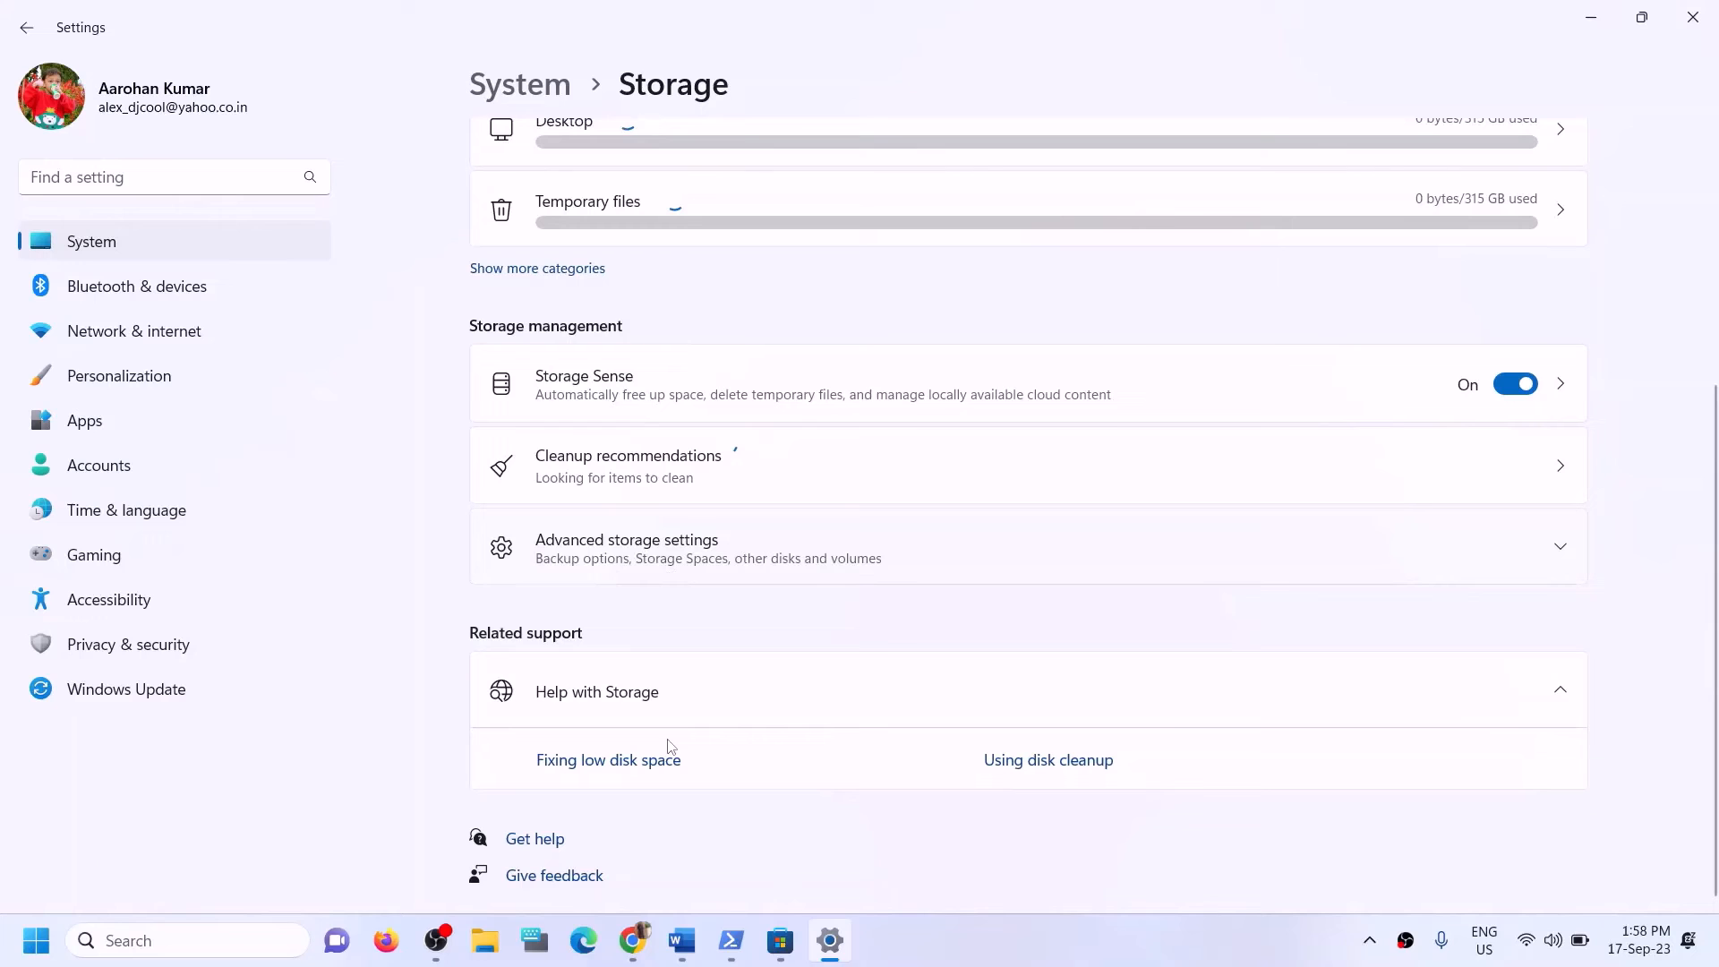
click(656, 544)
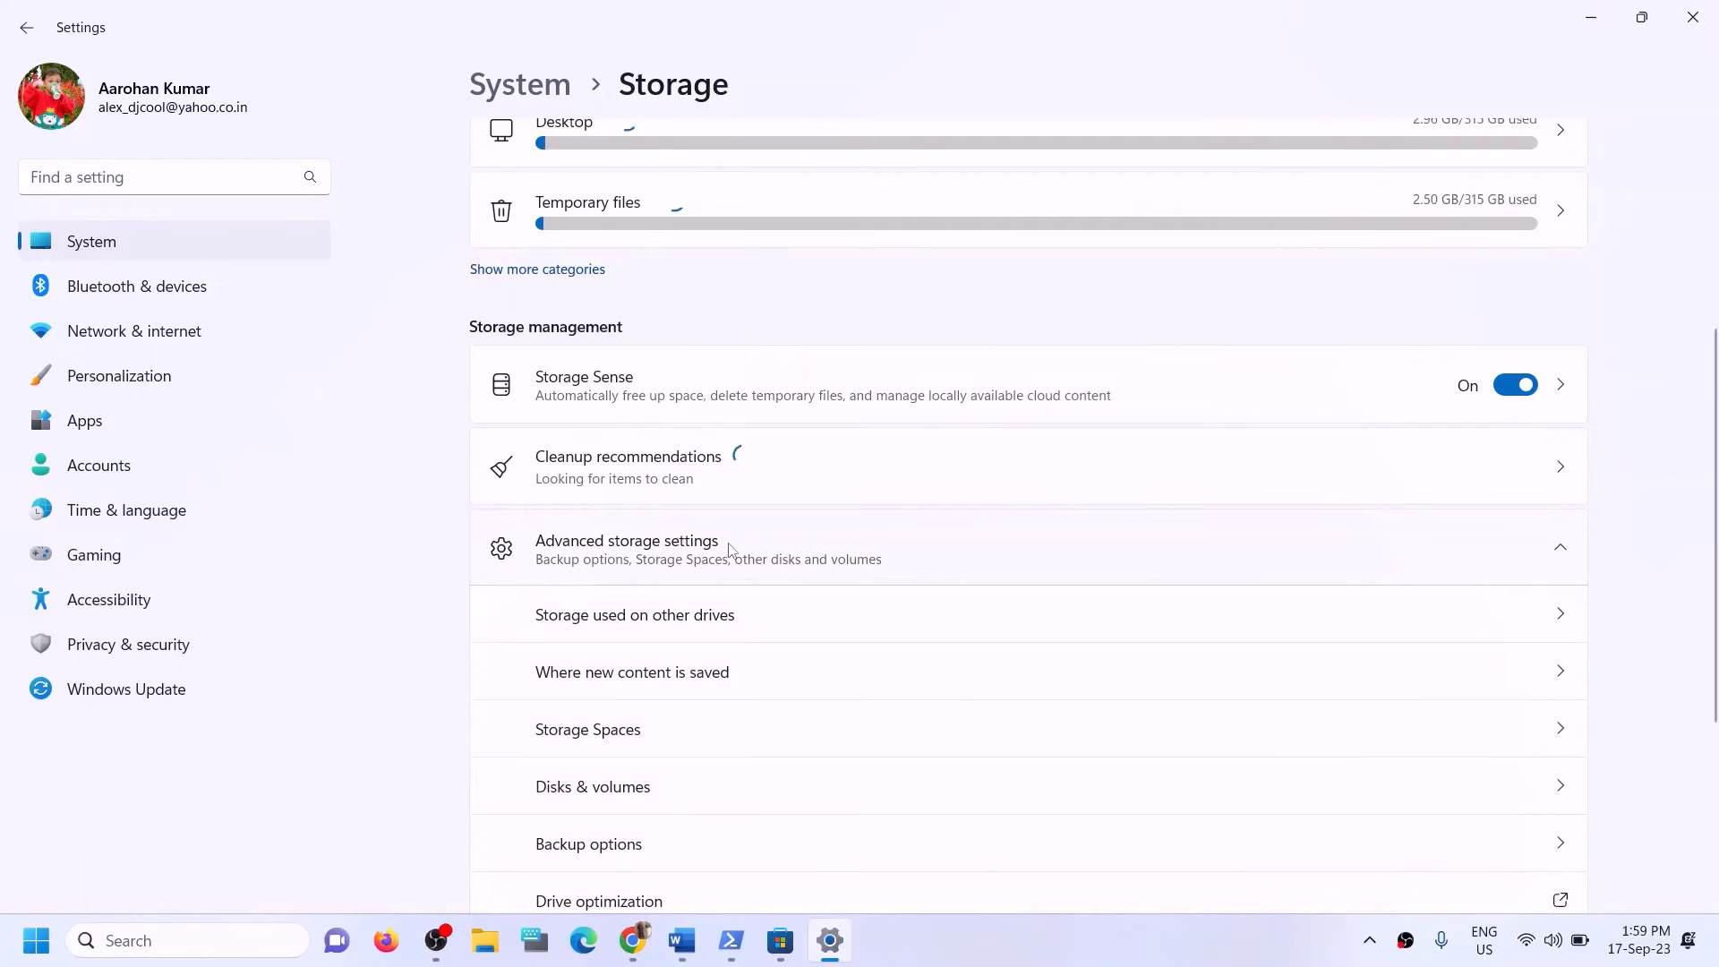
scroll(680, 559, down, 2)
click(619, 566)
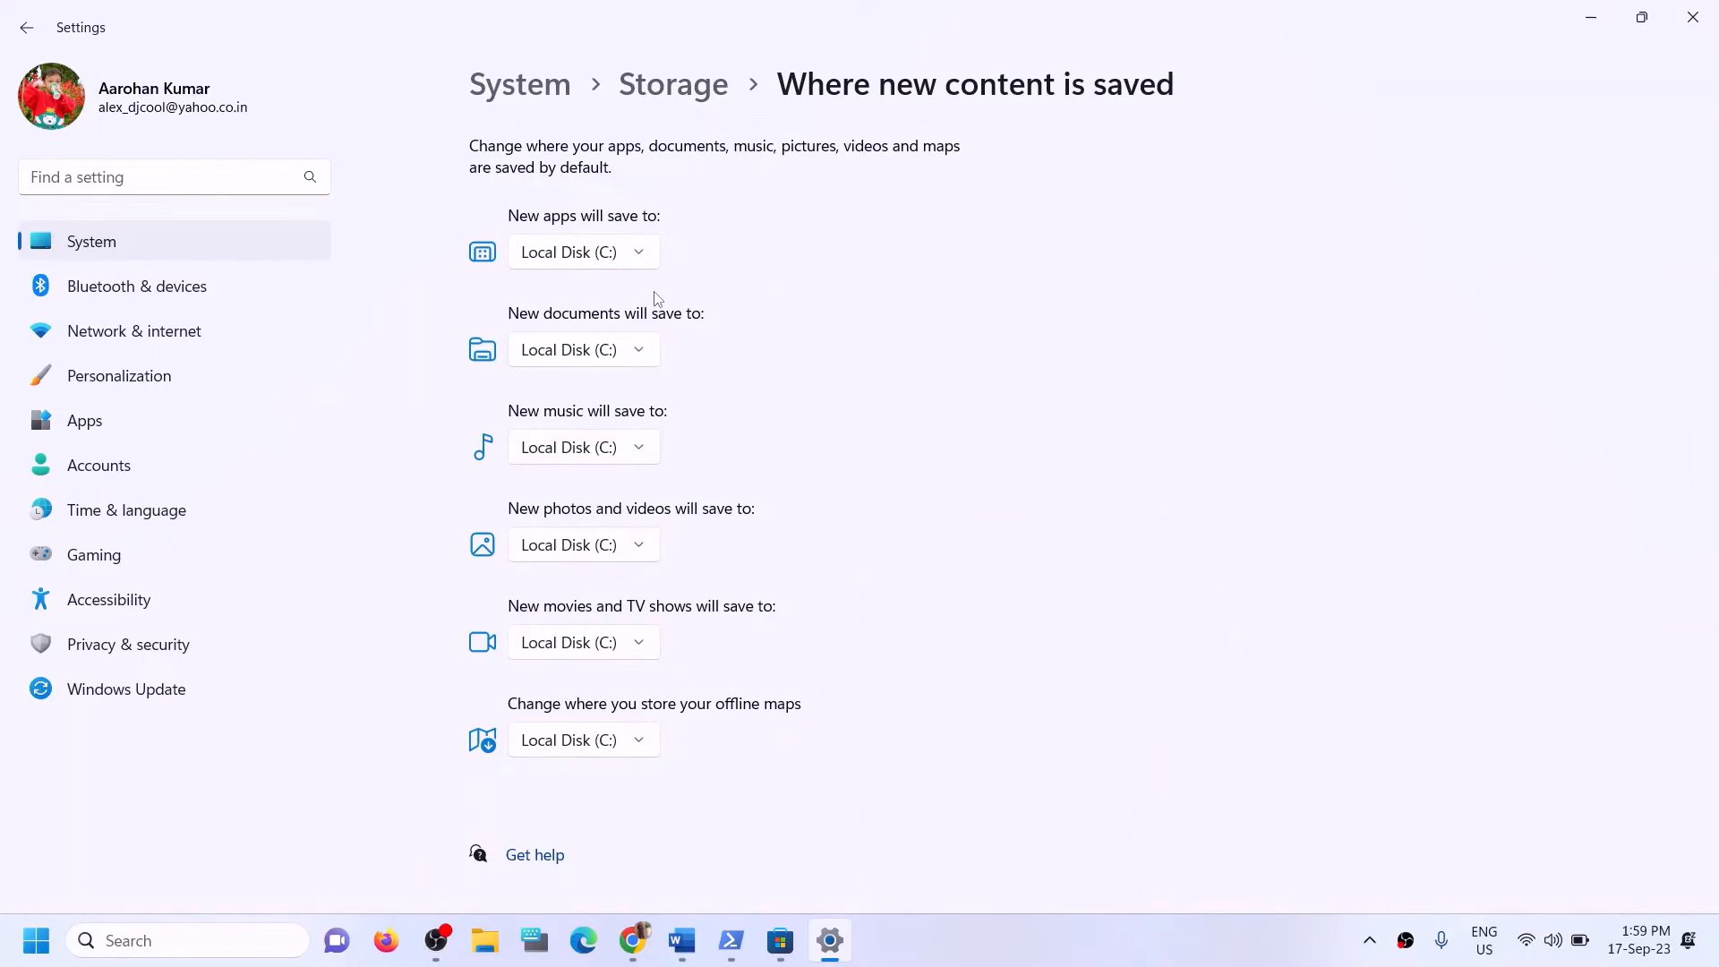
click(645, 261)
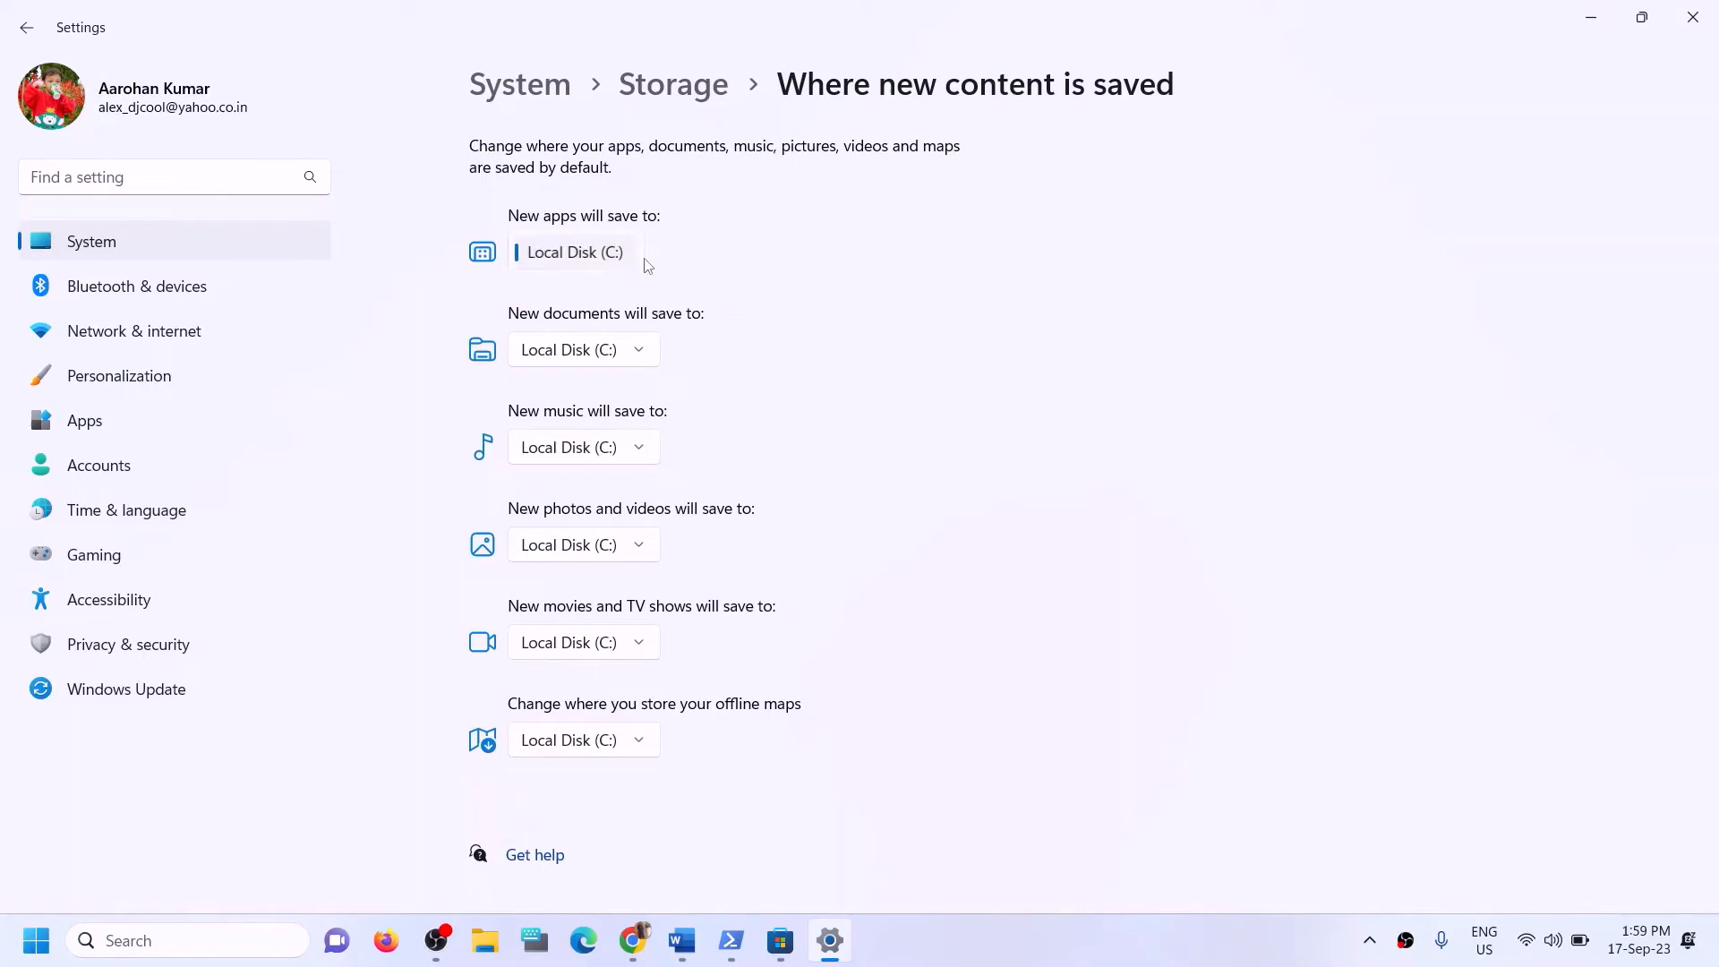
click(694, 234)
Highlight "Try installing to C drive" in the Word notes again, then return to the storage settings.
click(682, 940)
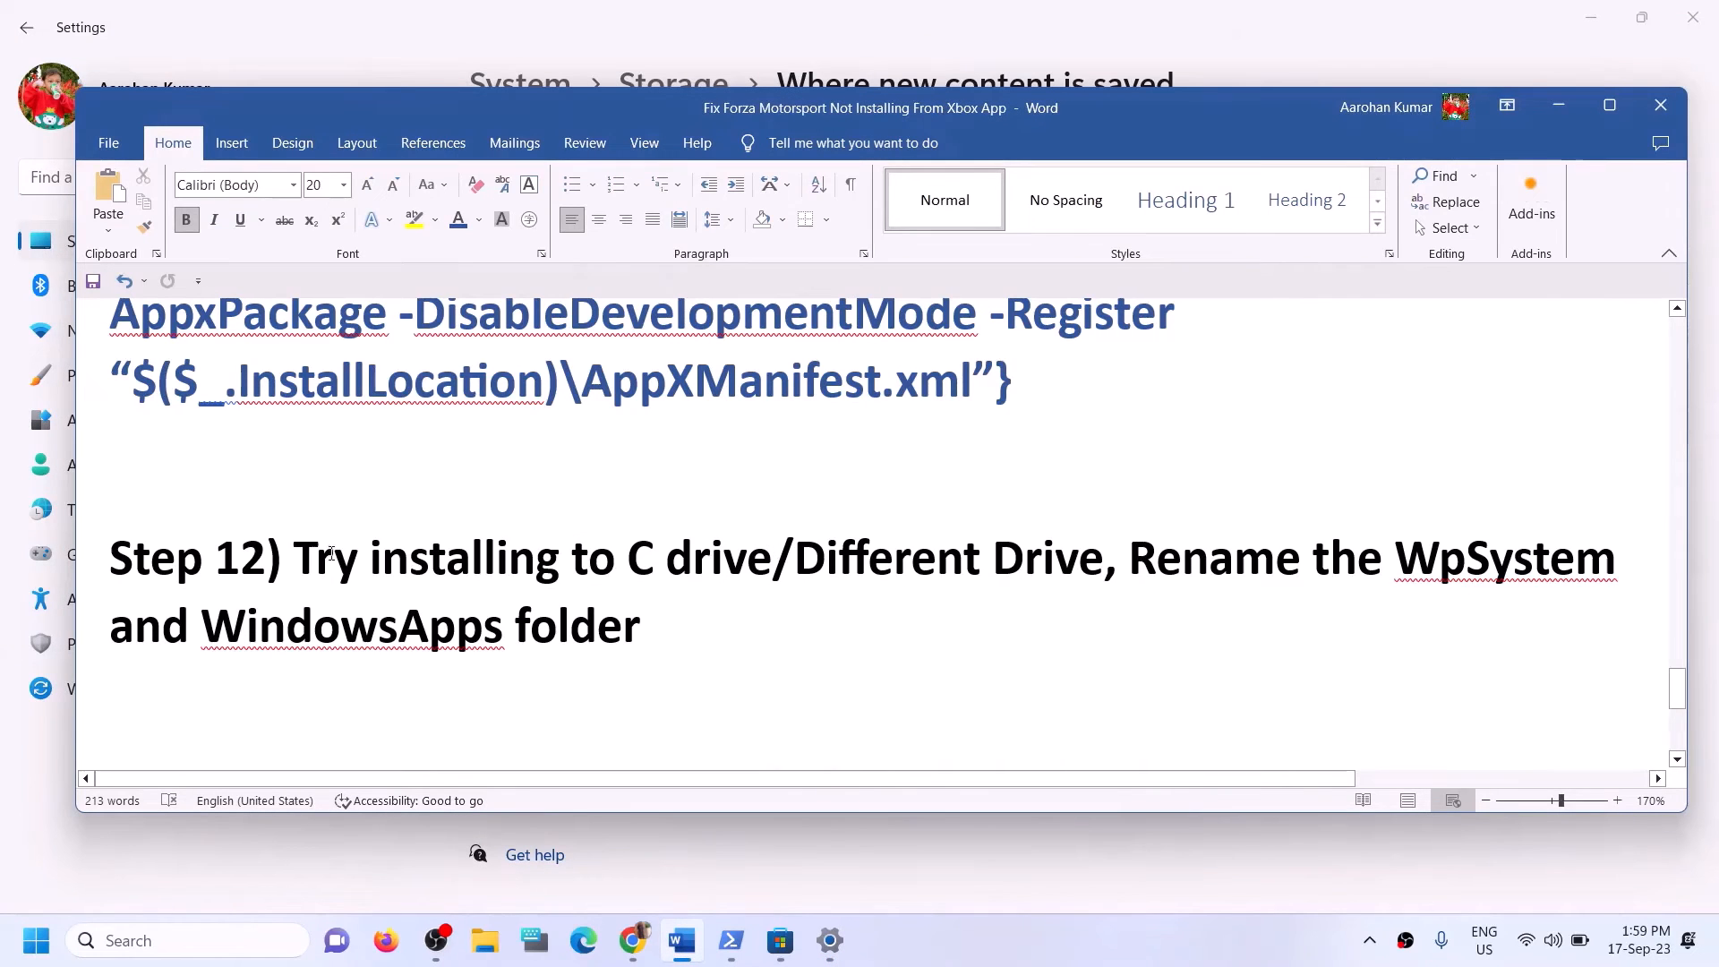
drag(295, 557, 772, 557)
click(1556, 106)
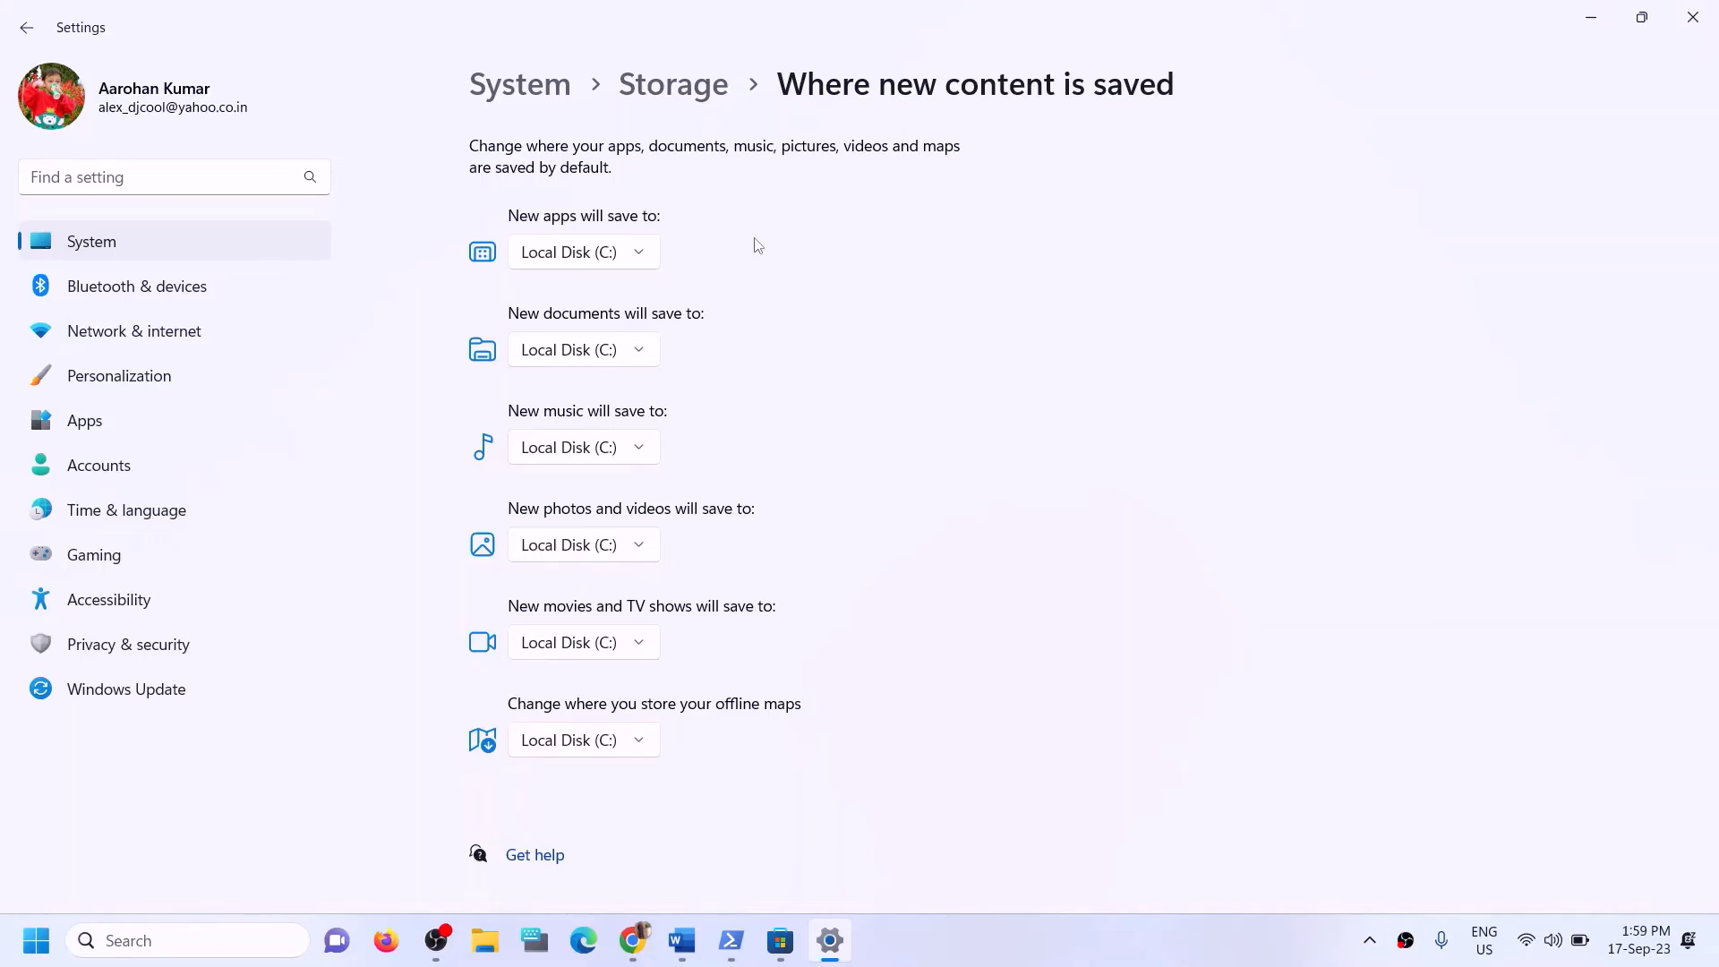
Review the drive choices for where new apps are saved, with Local Disk (C:) kept as the selection.
click(646, 254)
click(569, 262)
click(617, 261)
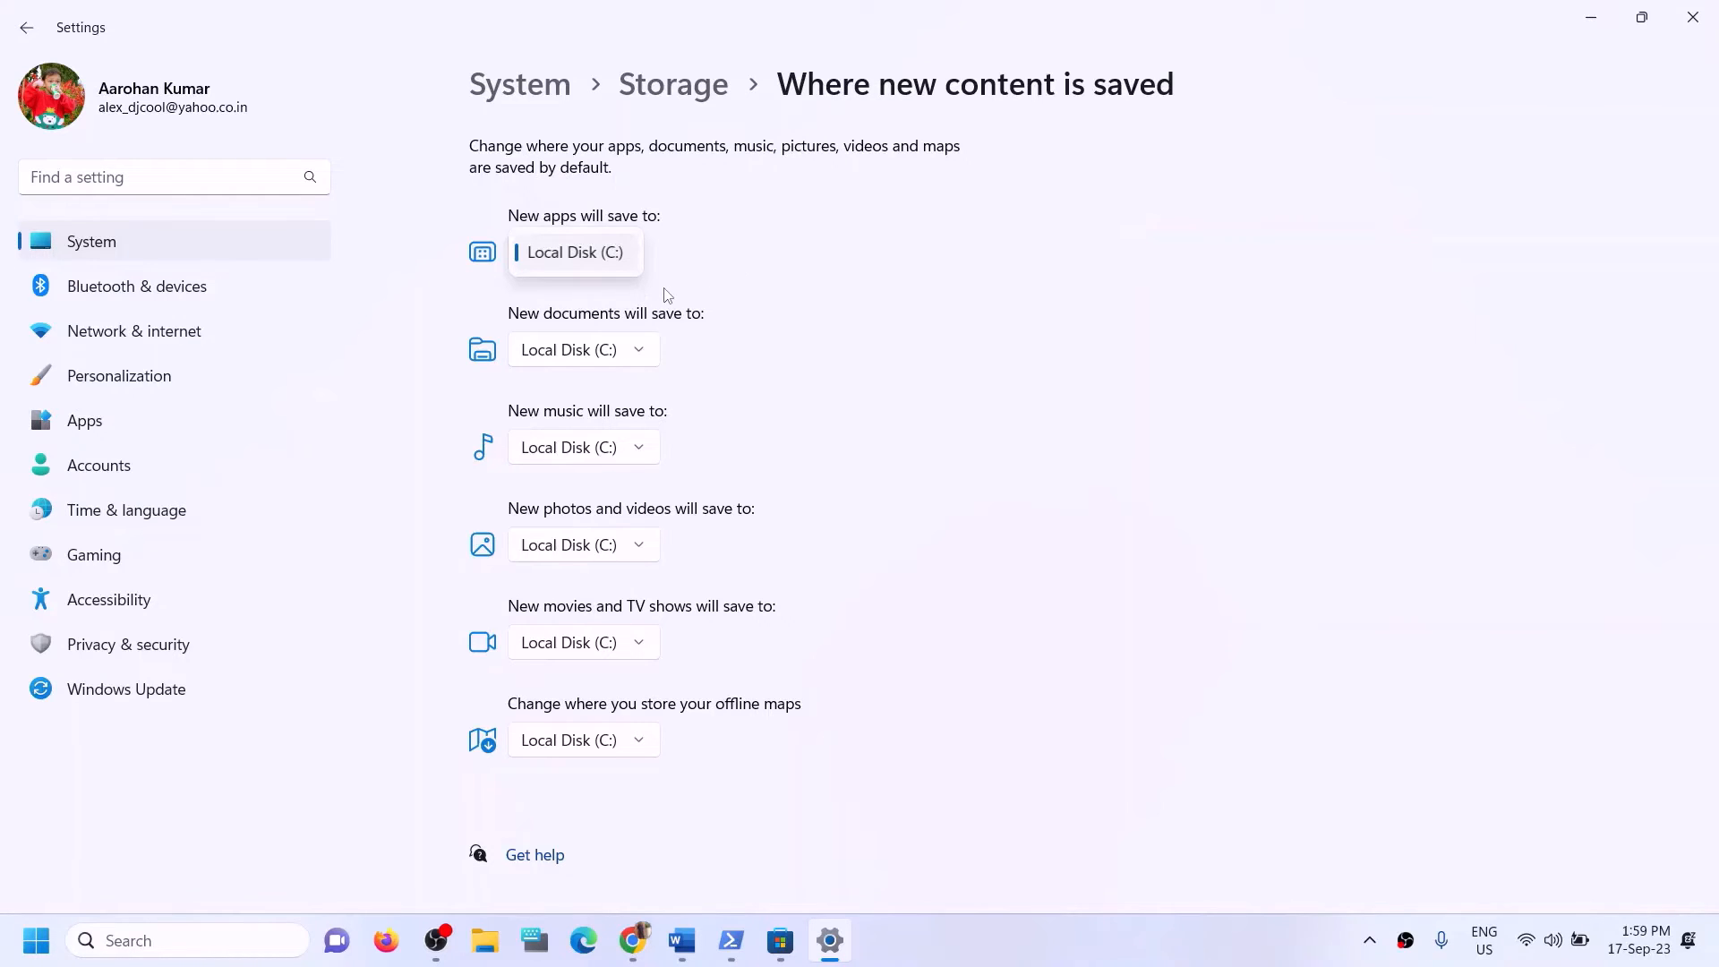
click(725, 279)
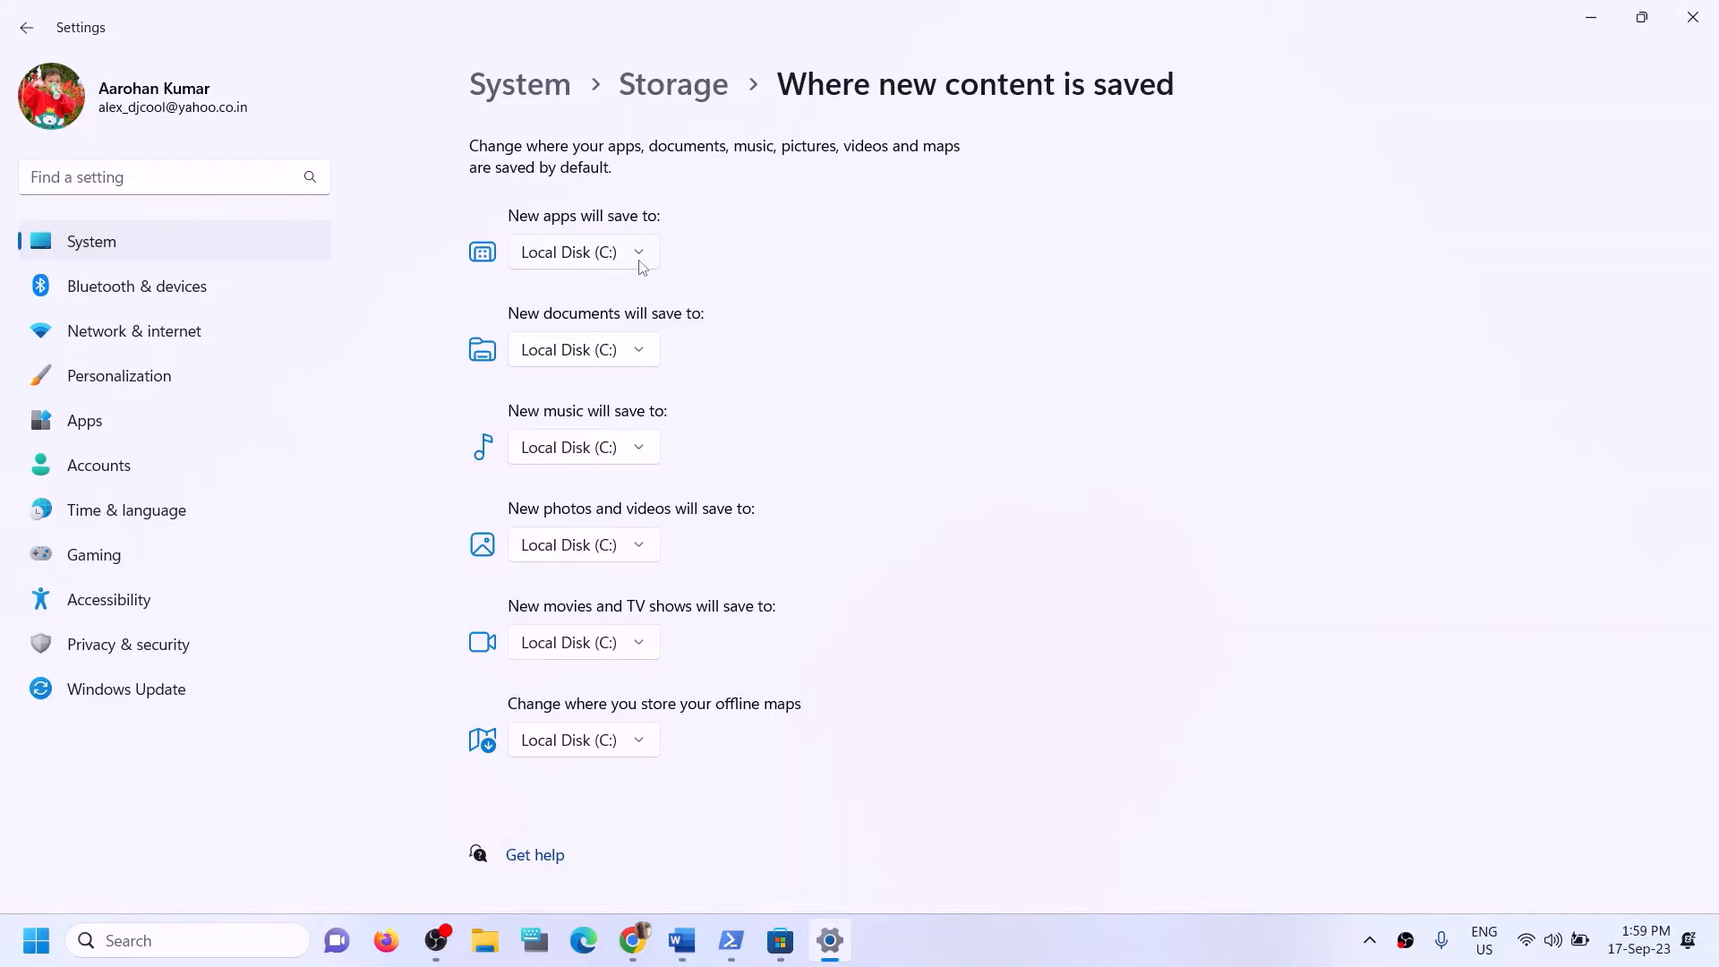
click(642, 268)
click(1119, 273)
Highlight Step 12's advice in the Word notes on installing to the C drive or a different drive, then return to Settings.
click(682, 940)
click(743, 583)
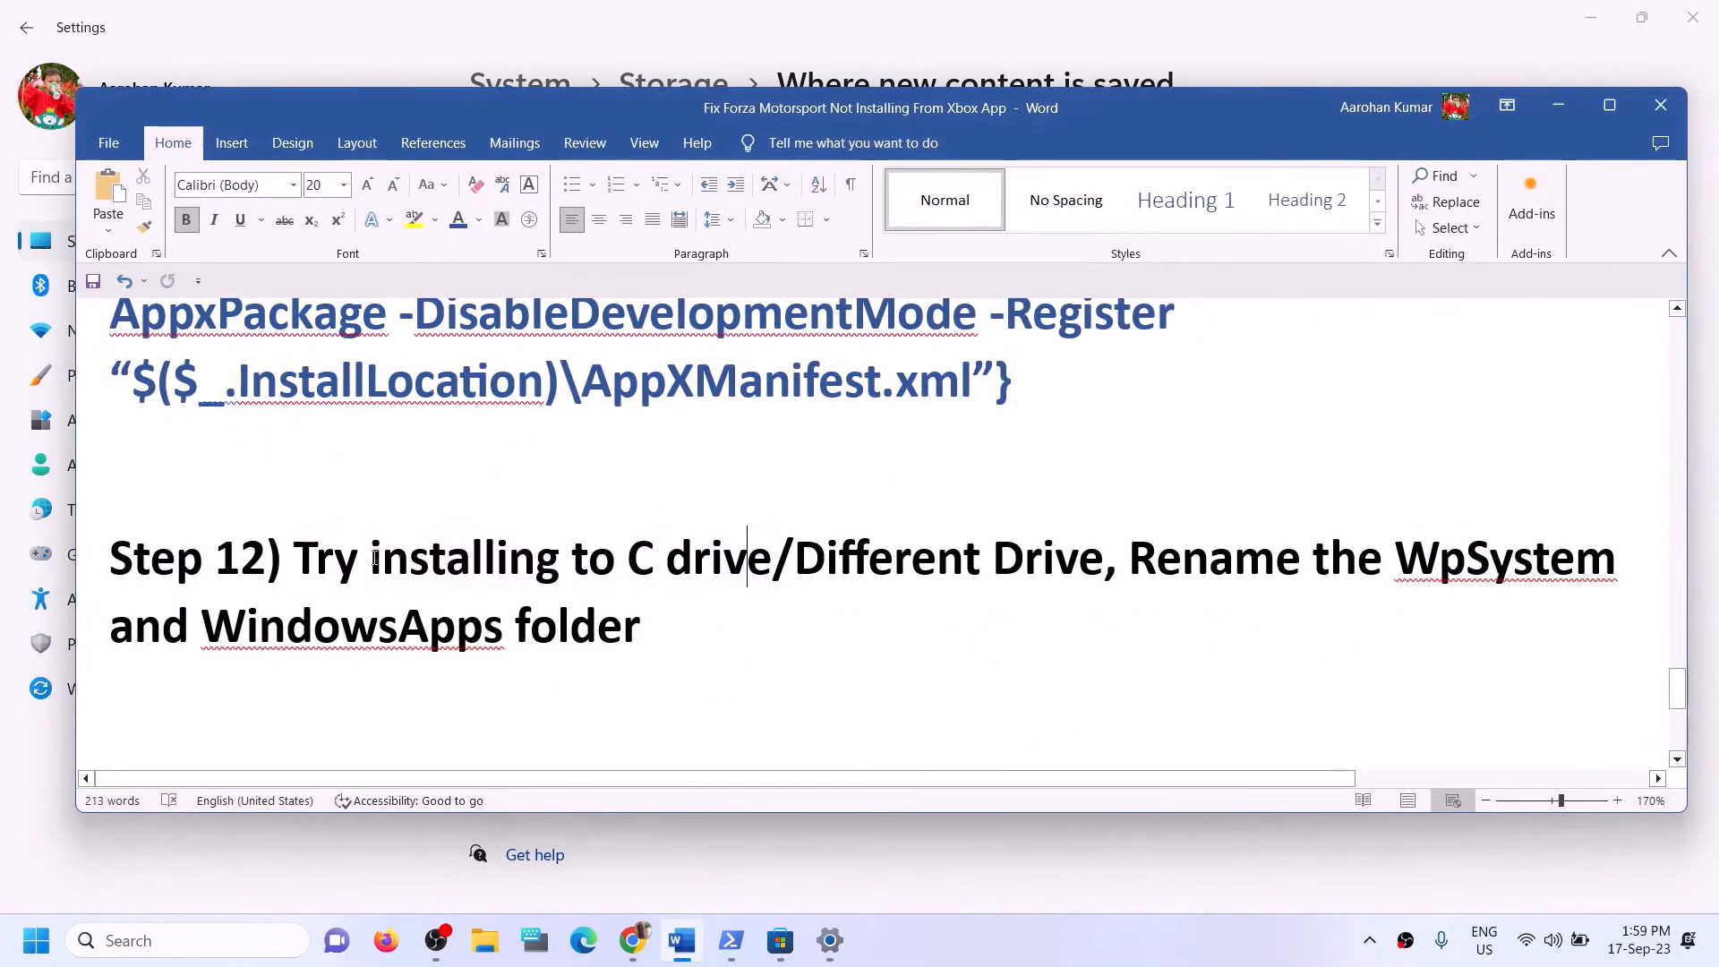
drag(337, 559, 761, 562)
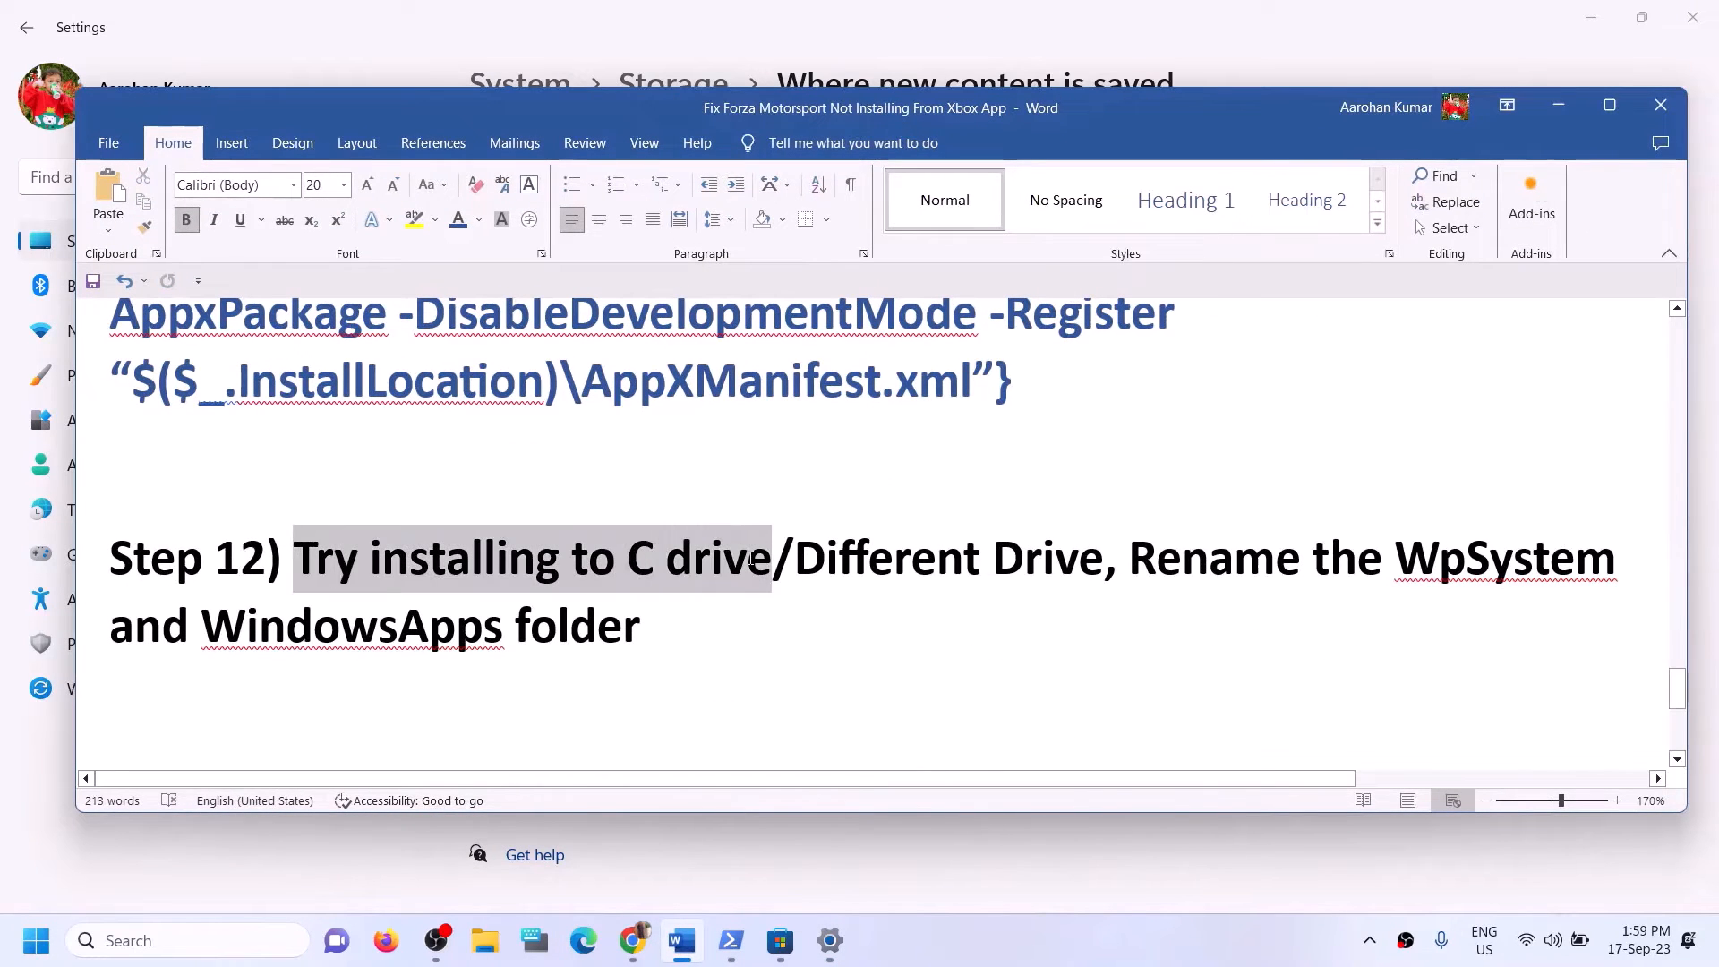
click(649, 616)
drag(414, 583, 1106, 562)
click(1548, 103)
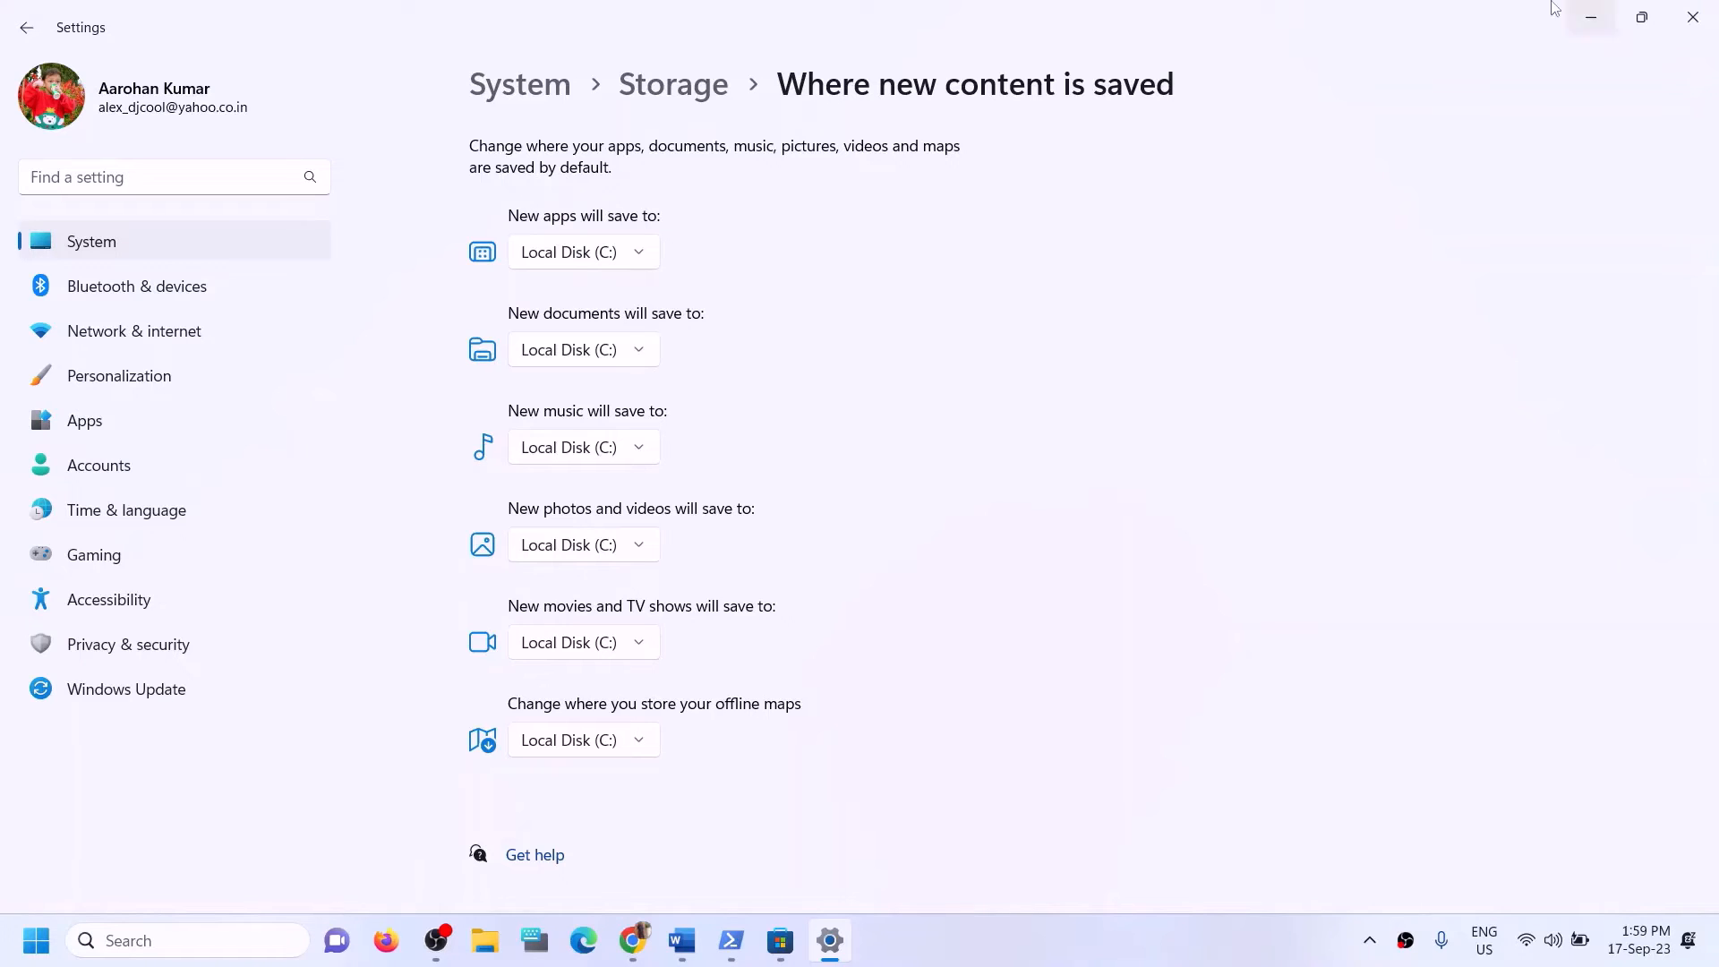
Close the File Explorer window and set new apps to save to Local Disk (D:).
click(643, 247)
key(super+e)
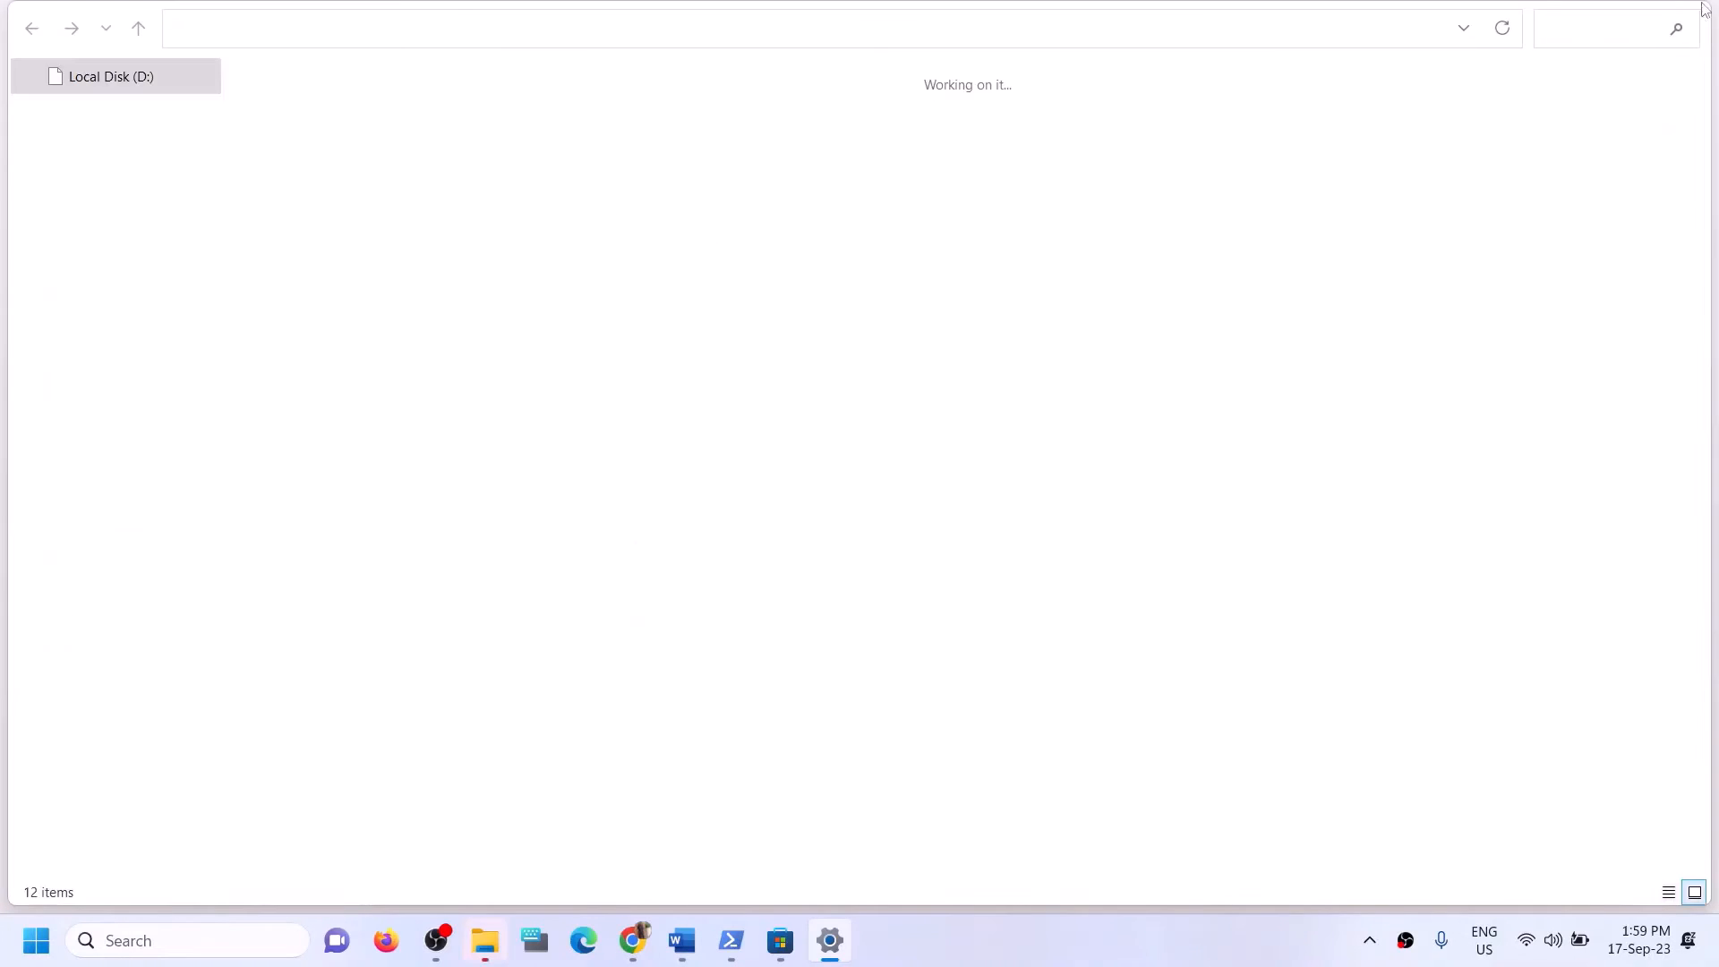
click(1690, 20)
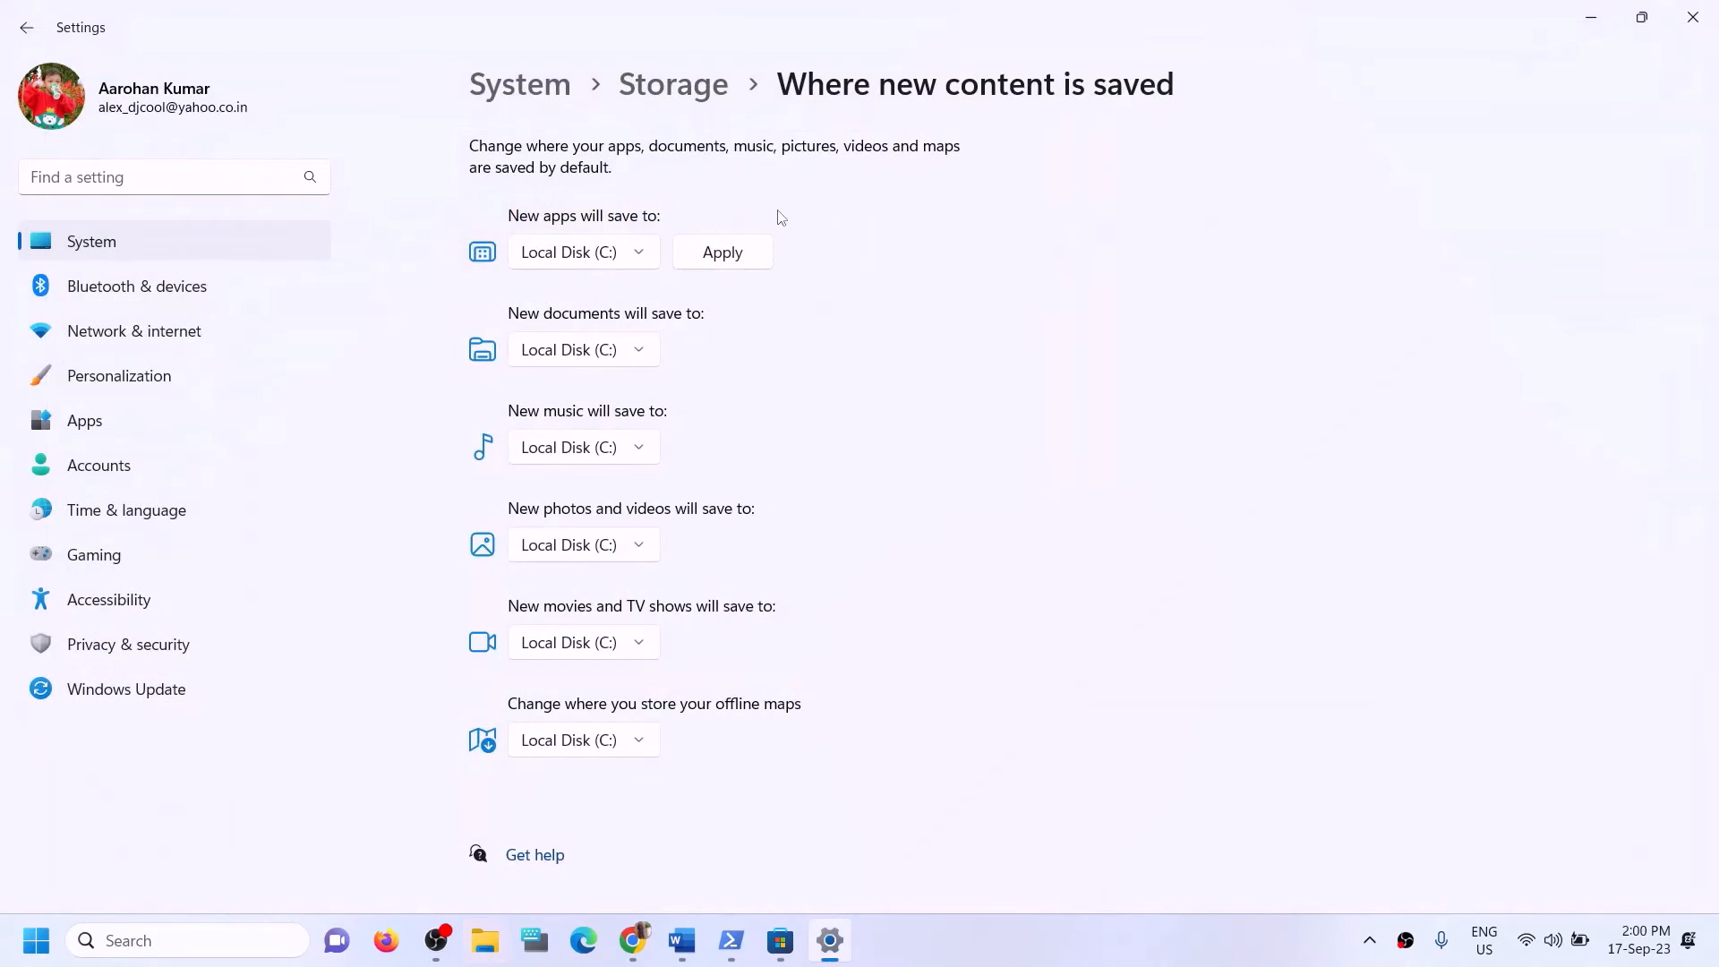
click(638, 255)
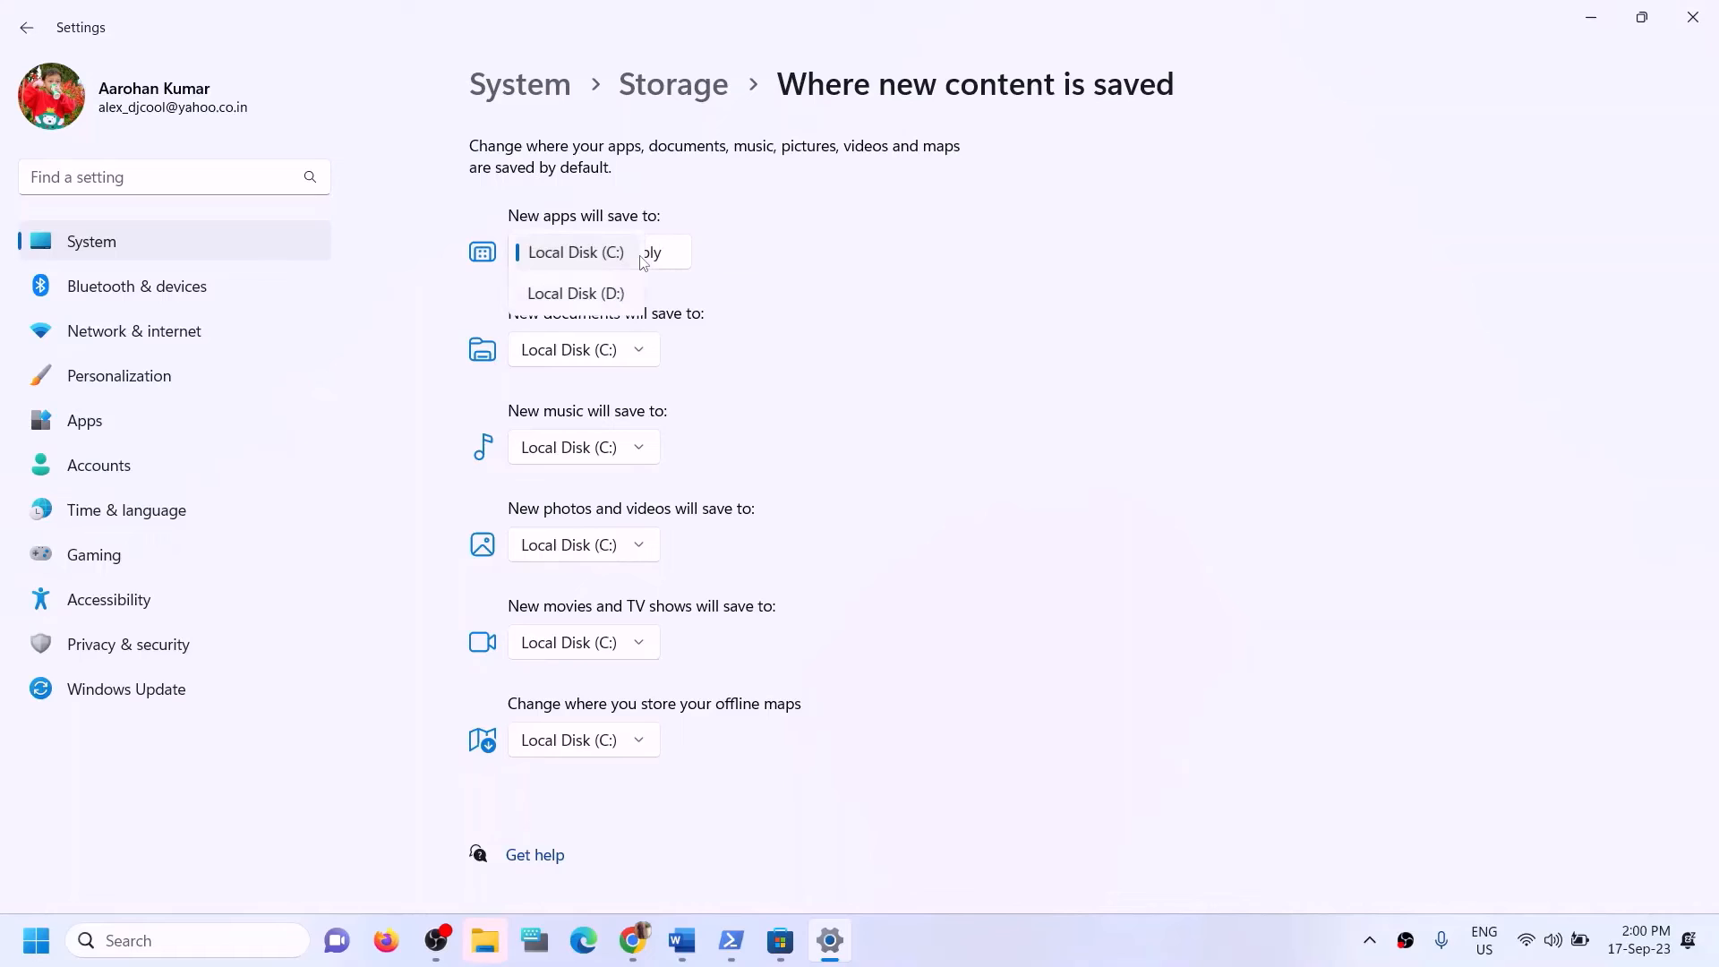
click(587, 295)
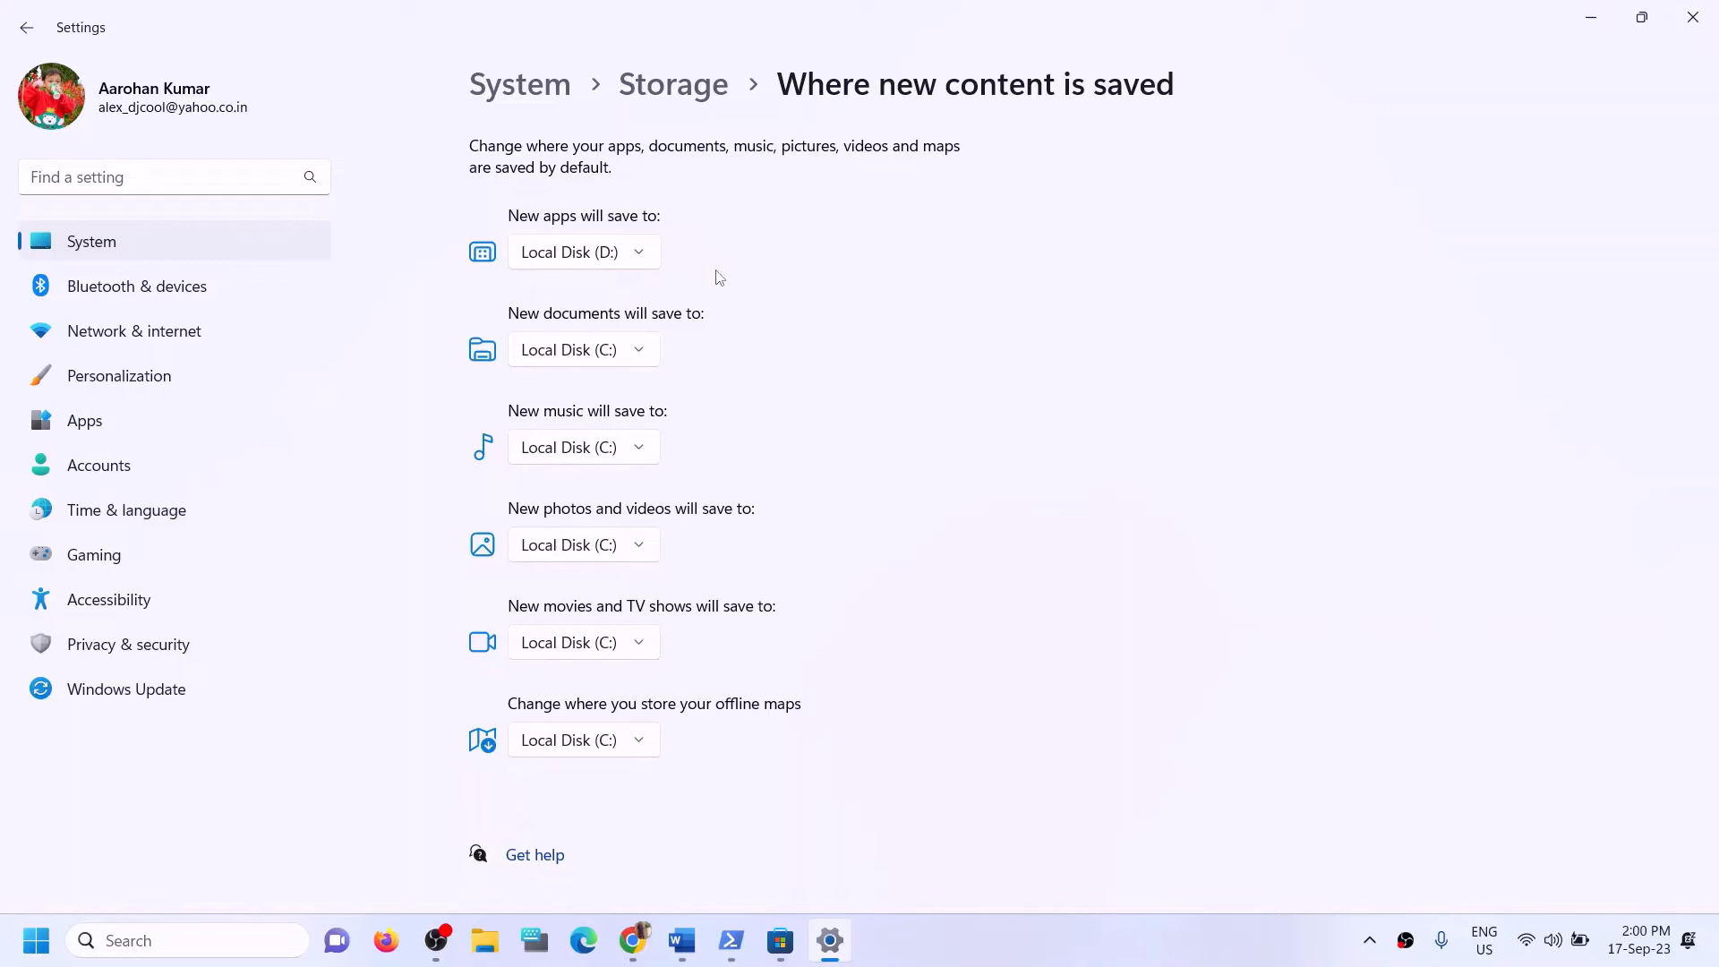
Change the save location for new apps back to Local Disk (C:) and apply it.
click(642, 268)
click(614, 217)
click(709, 257)
Switch the save location for new apps to Local Disk (D:) and apply the change.
click(630, 268)
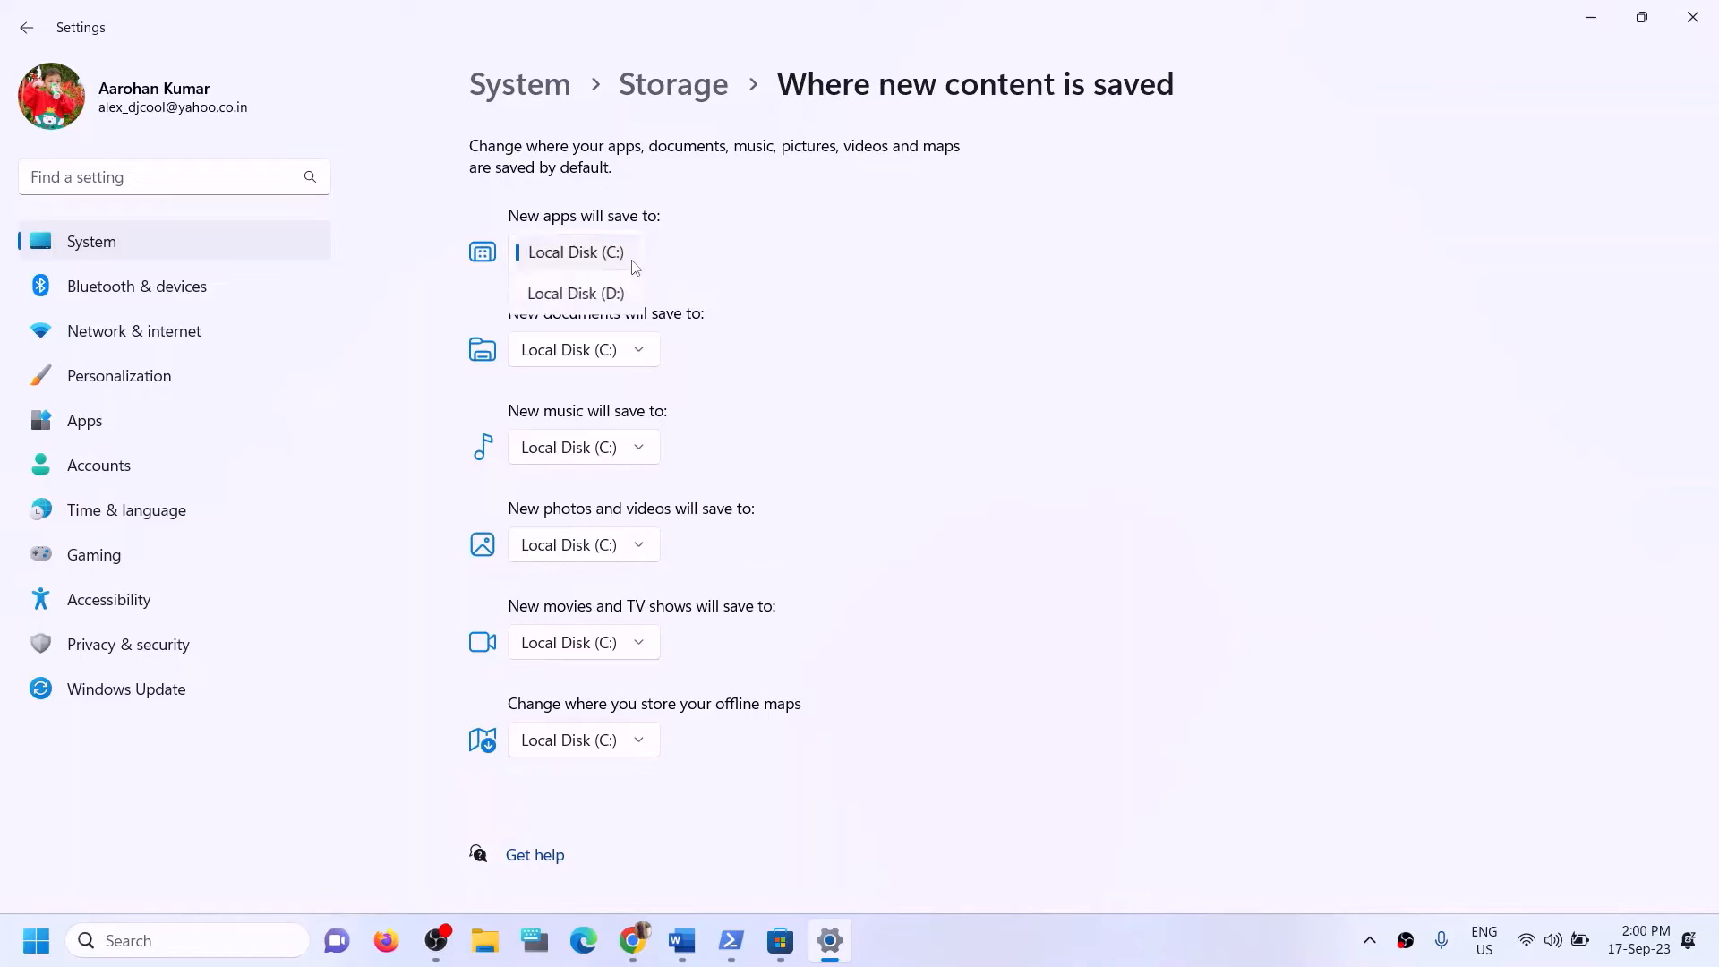
click(573, 294)
click(723, 255)
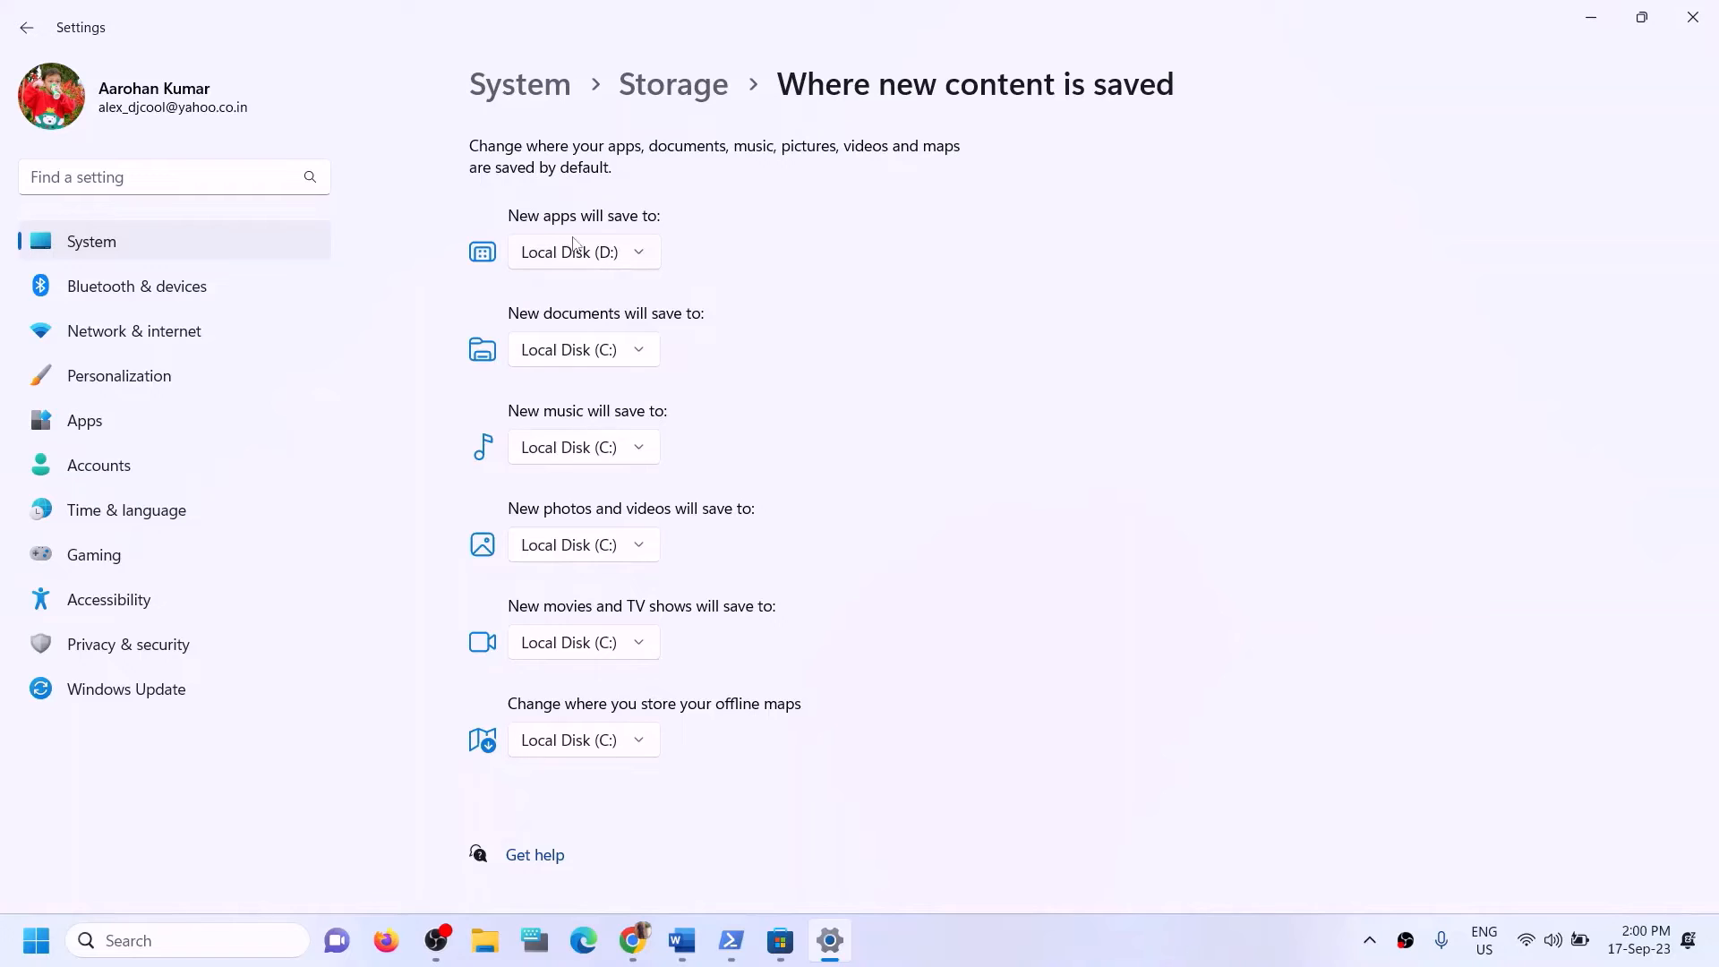
Keep Local Disk (D:) as the save location for new apps and close Settings.
click(648, 262)
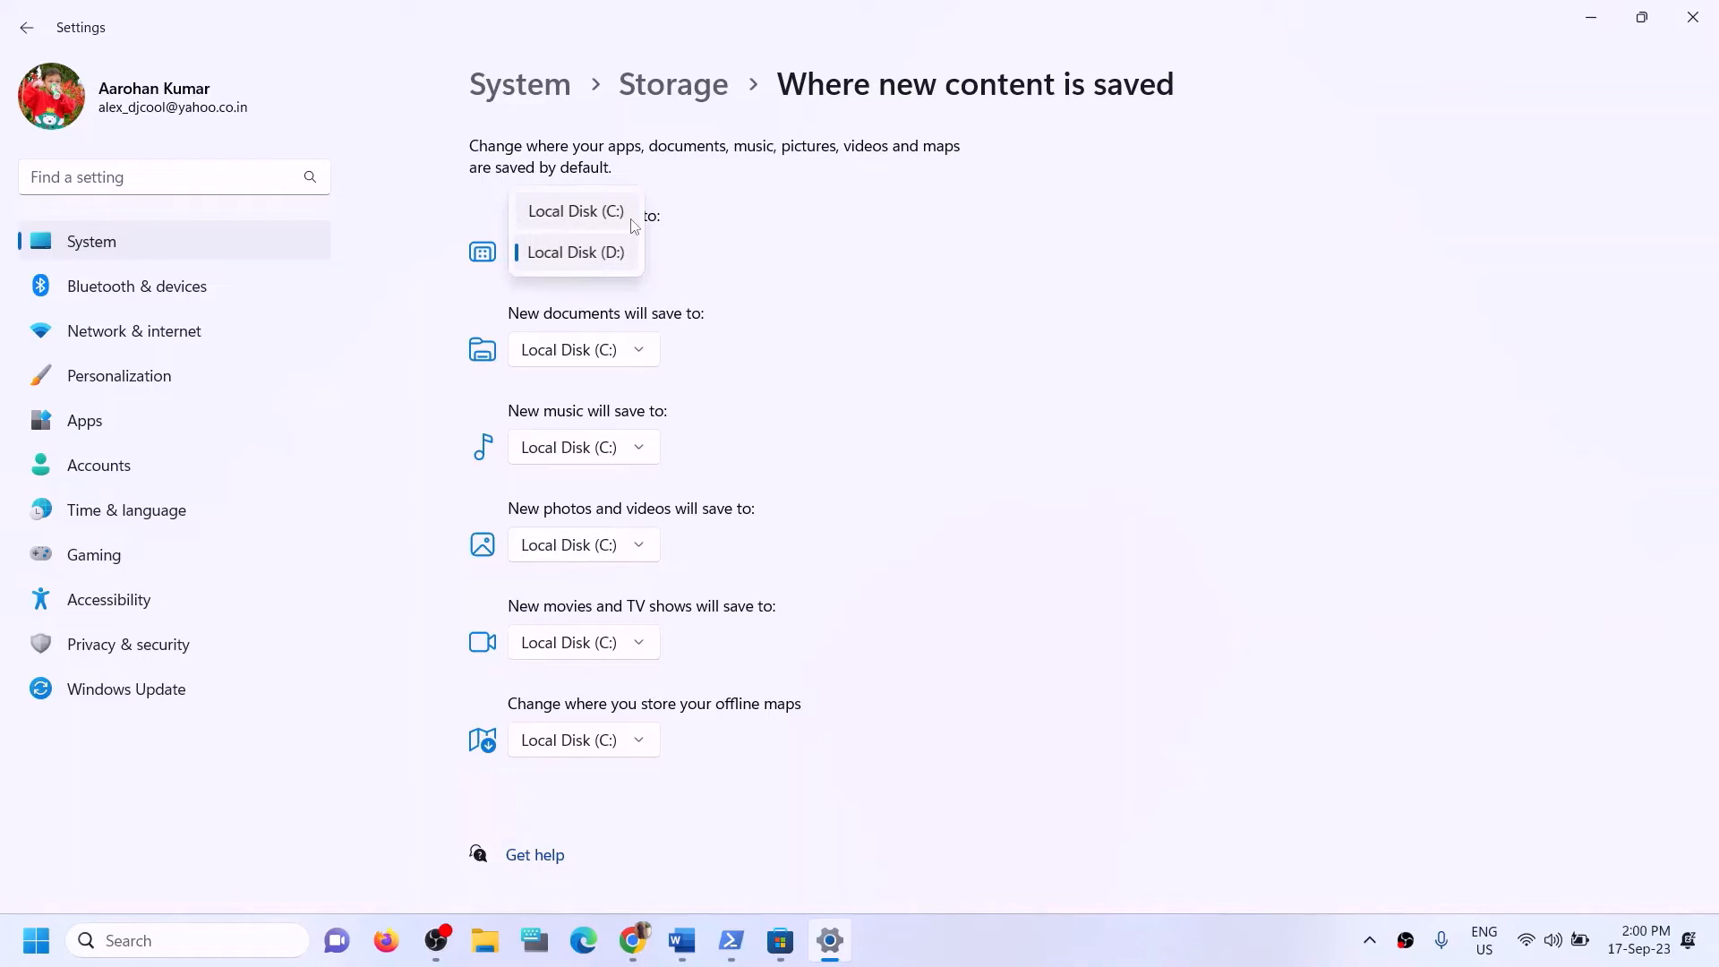
click(621, 260)
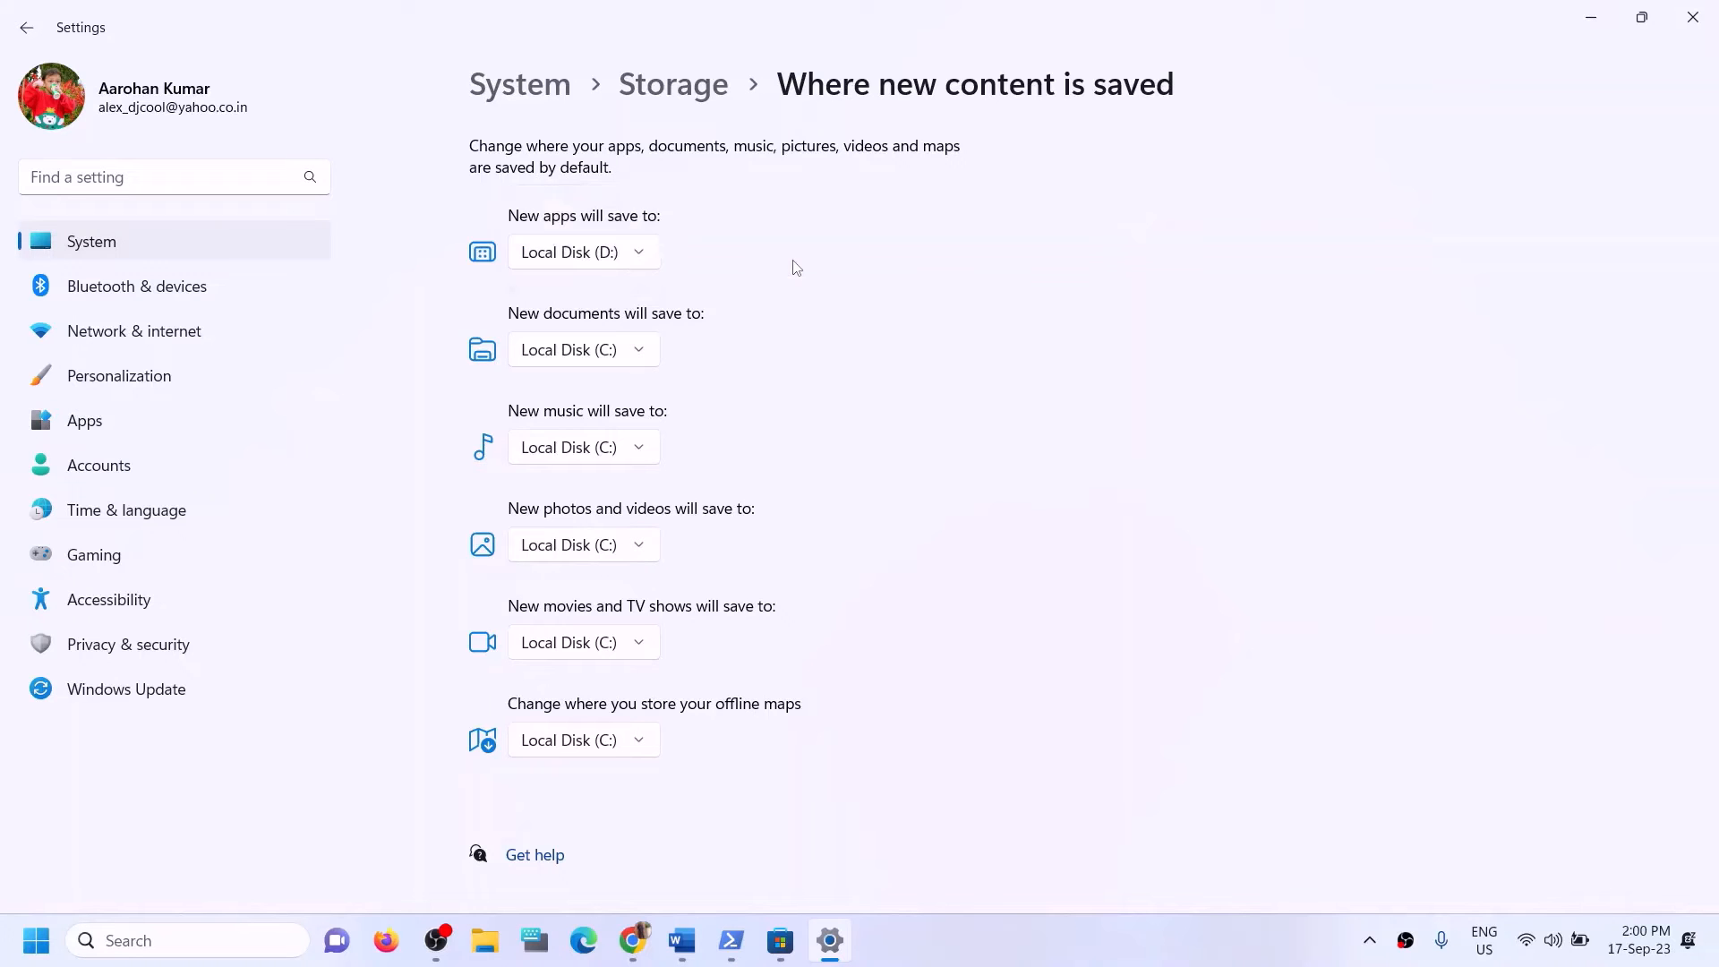
click(1693, 17)
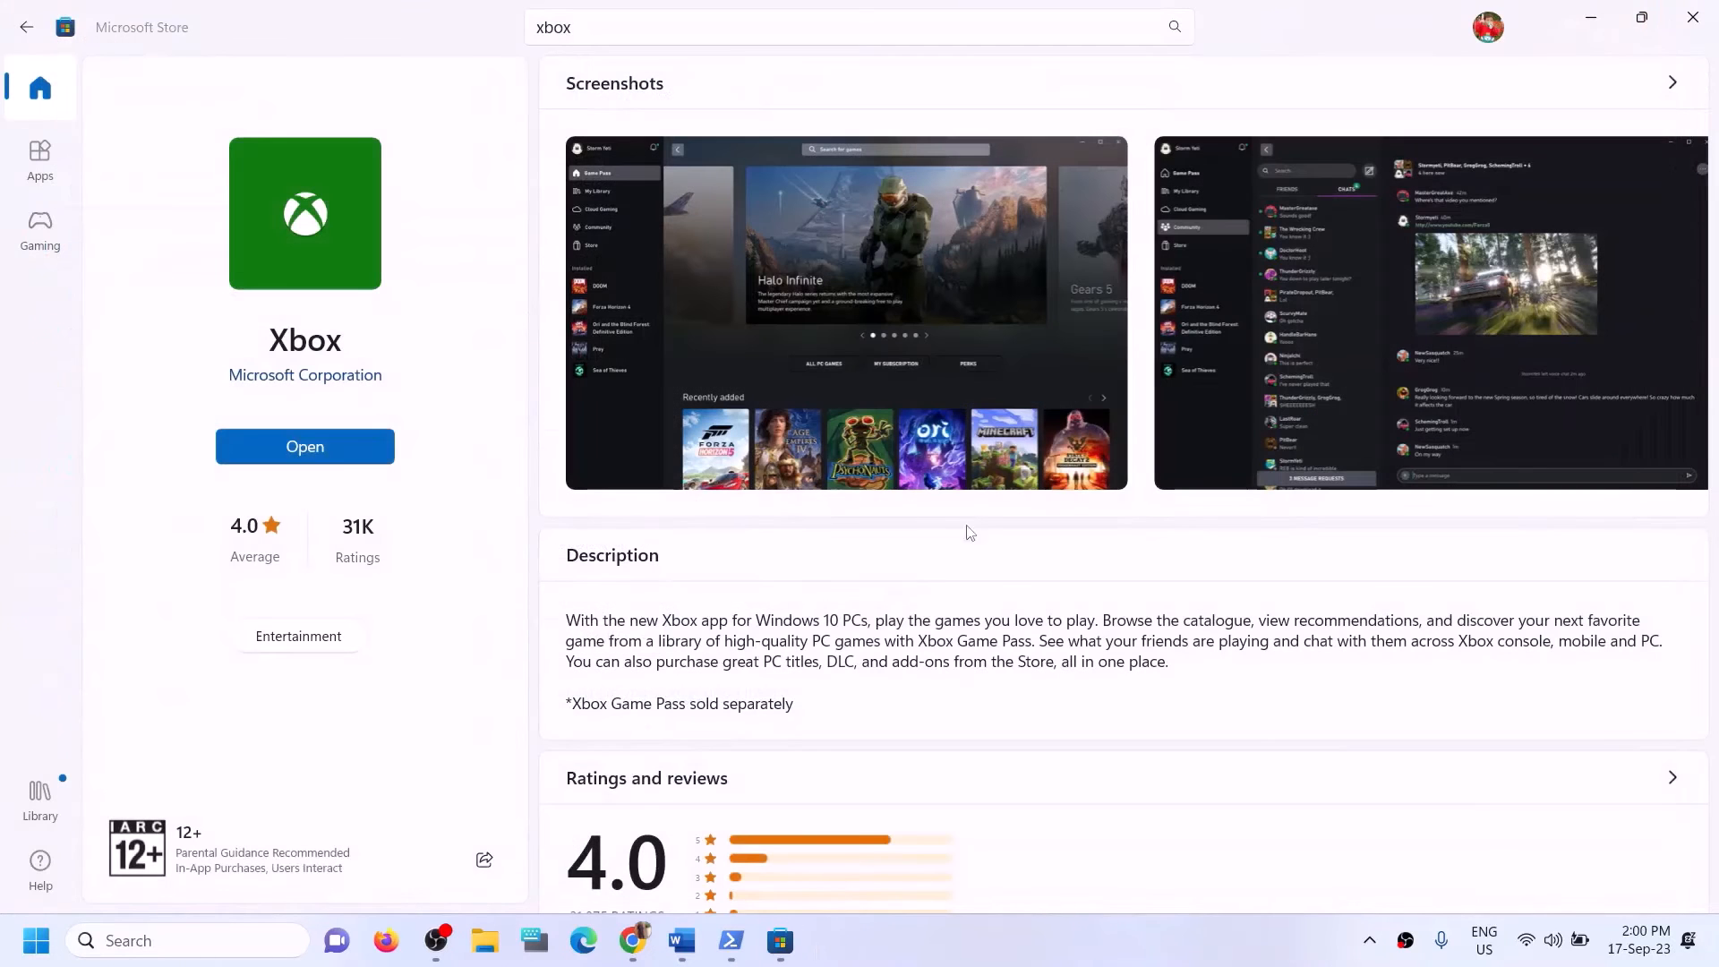
Highlight Step 12's advice in the Word notes on changing the install drive and renaming the WpSystem and WindowsApps folders.
click(682, 939)
click(447, 560)
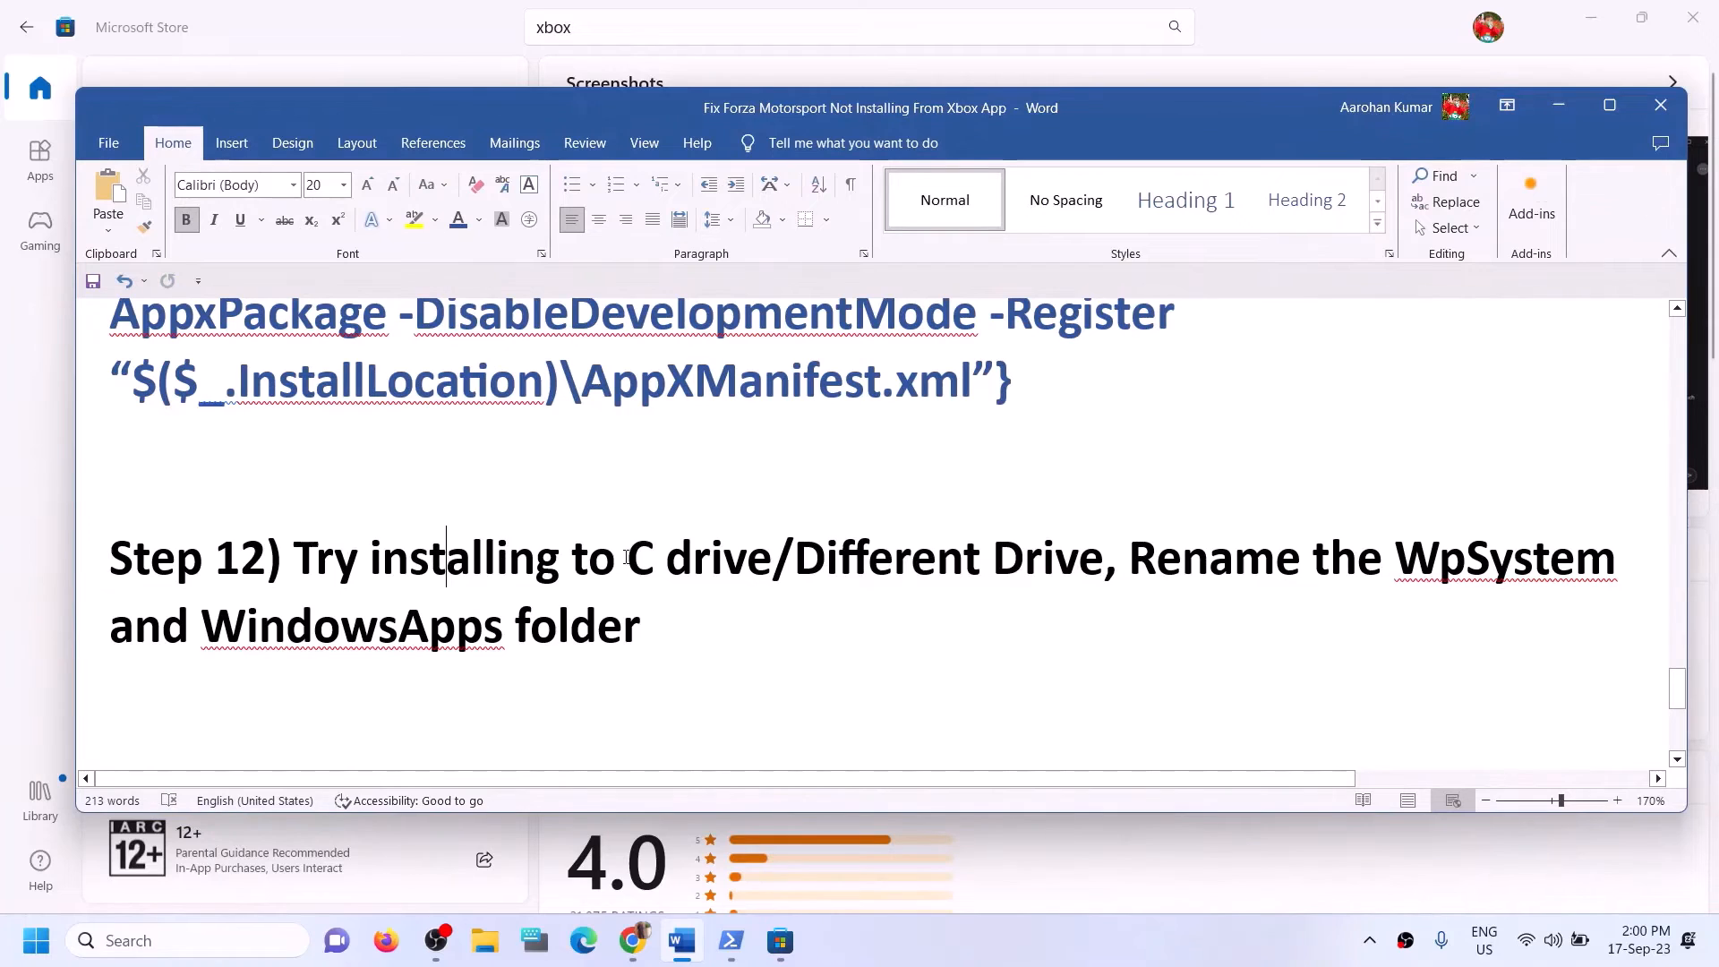
drag(295, 559, 990, 560)
click(1025, 562)
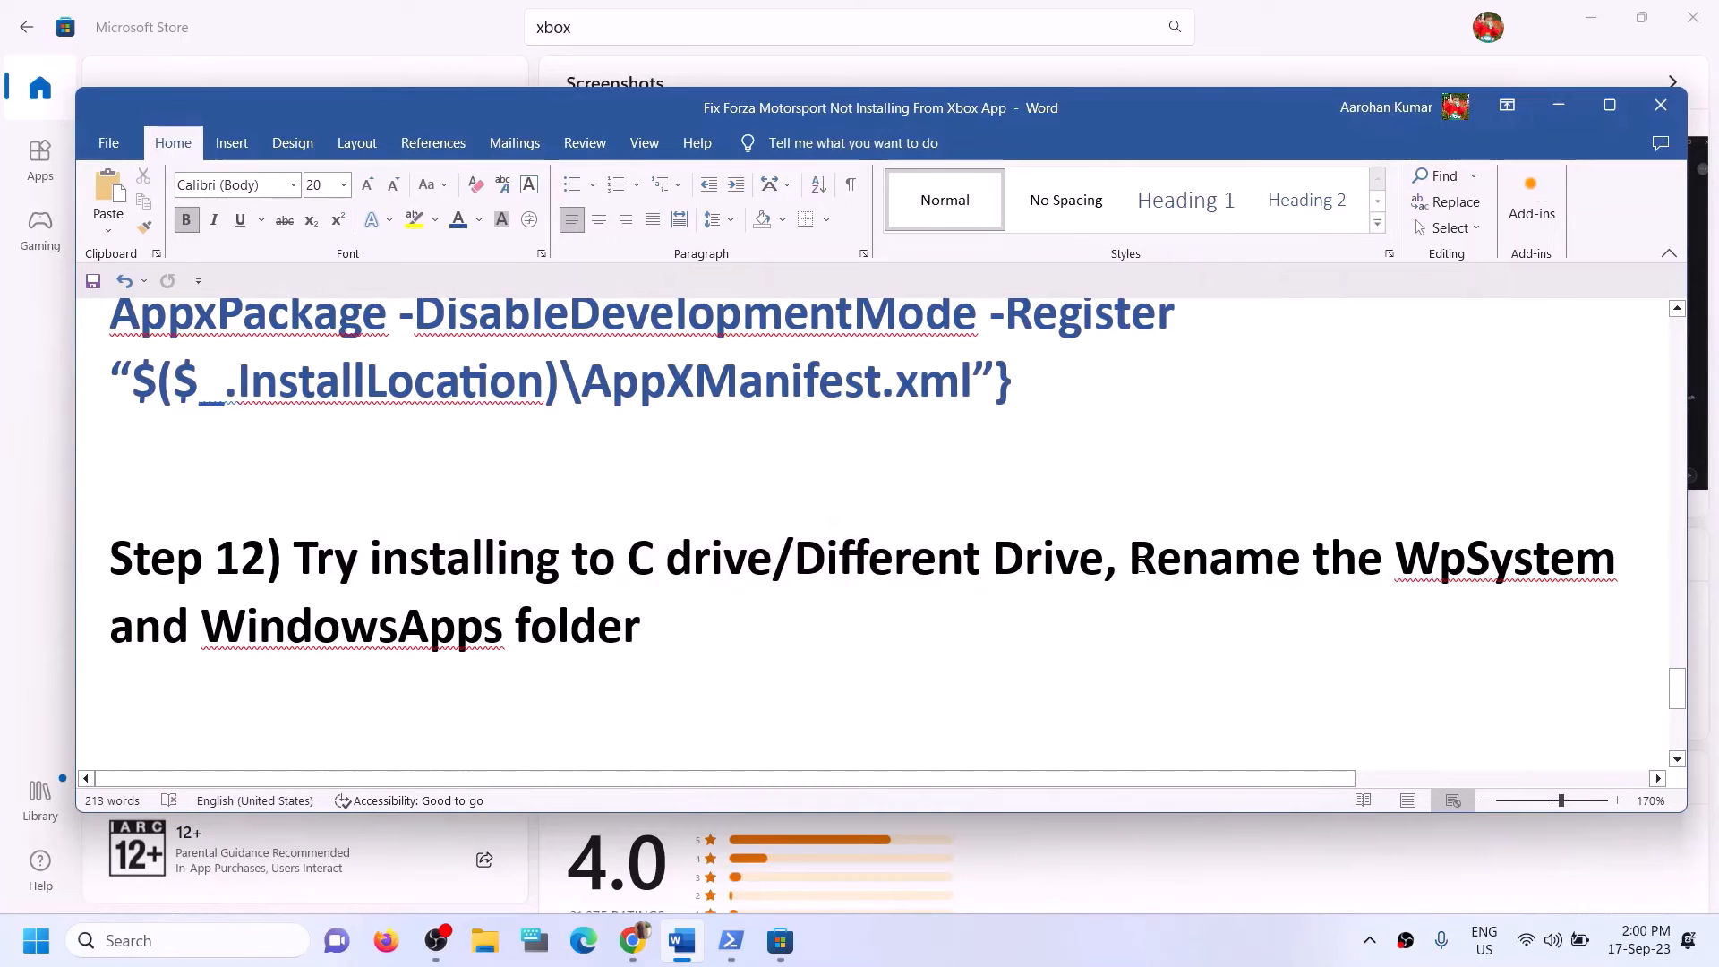
drag(1141, 564, 1493, 634)
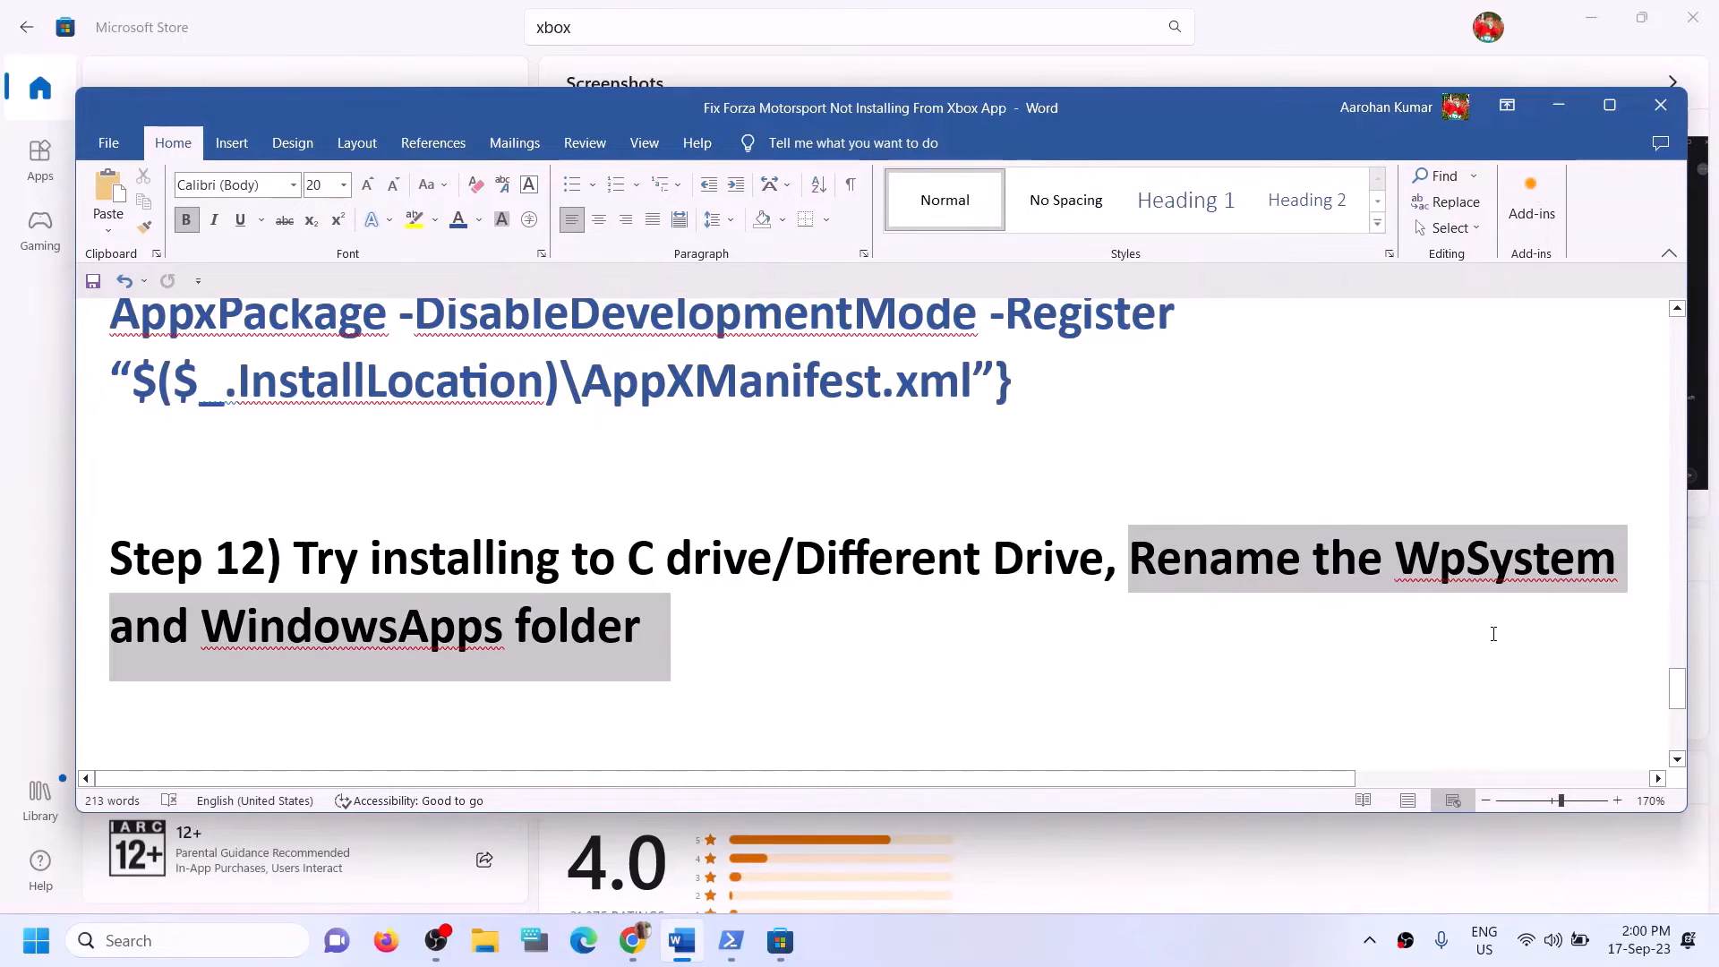
click(242, 627)
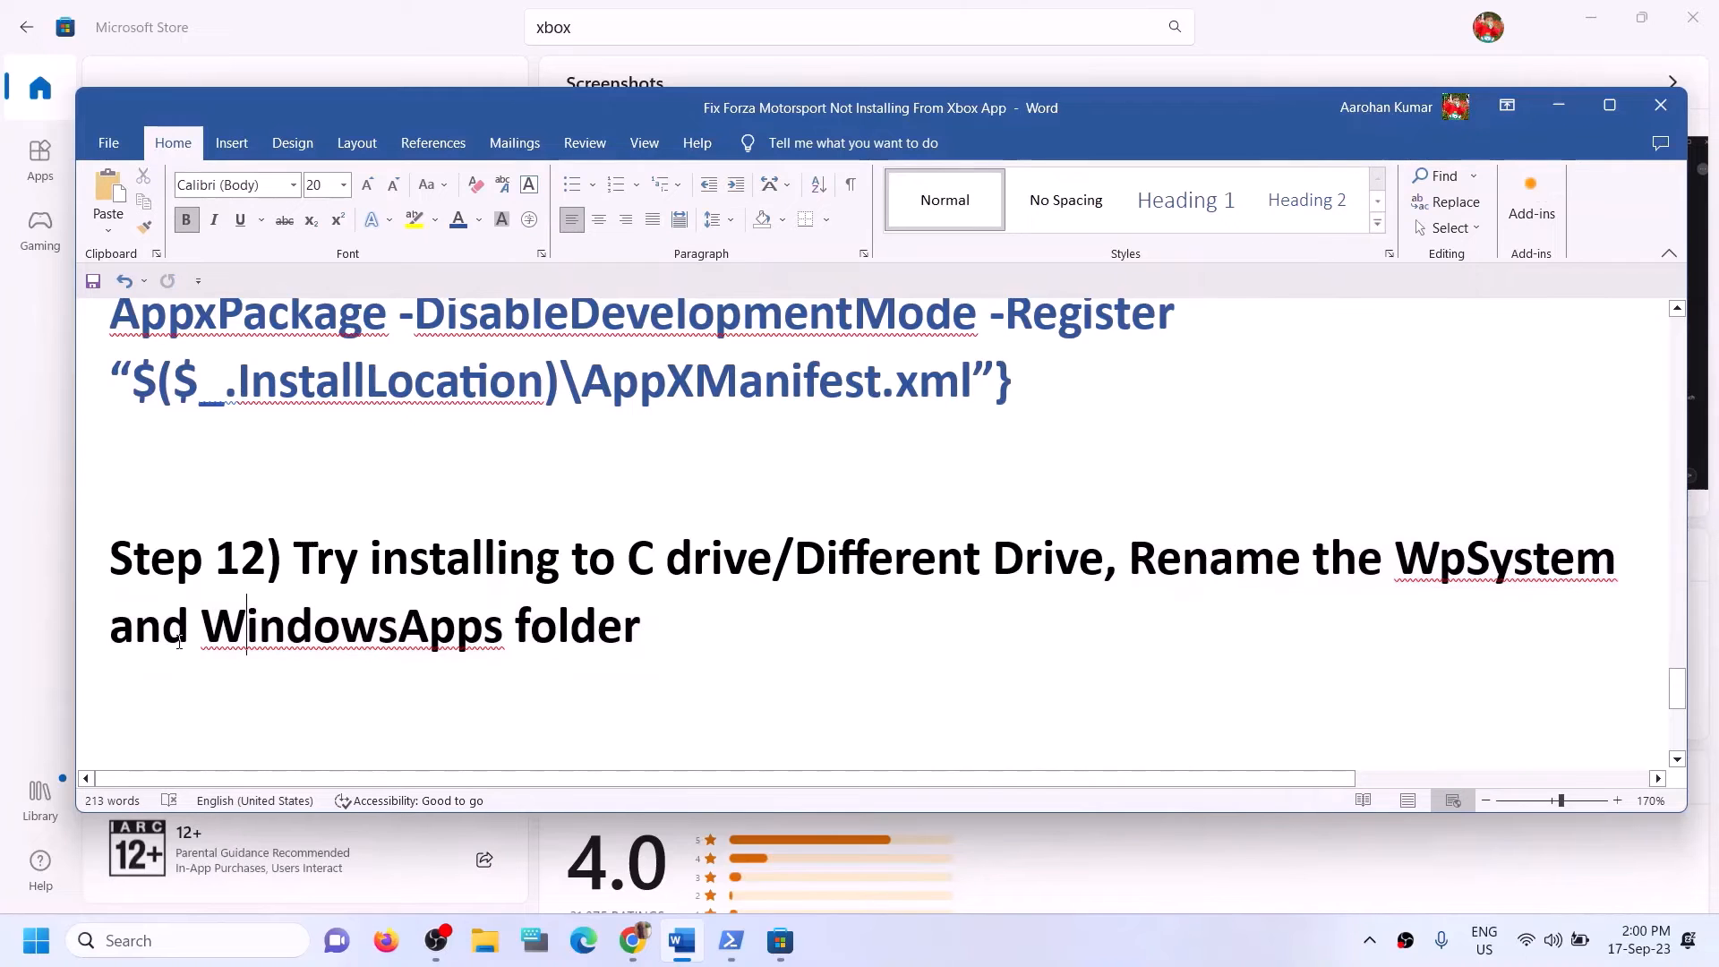
drag(125, 631, 1204, 960)
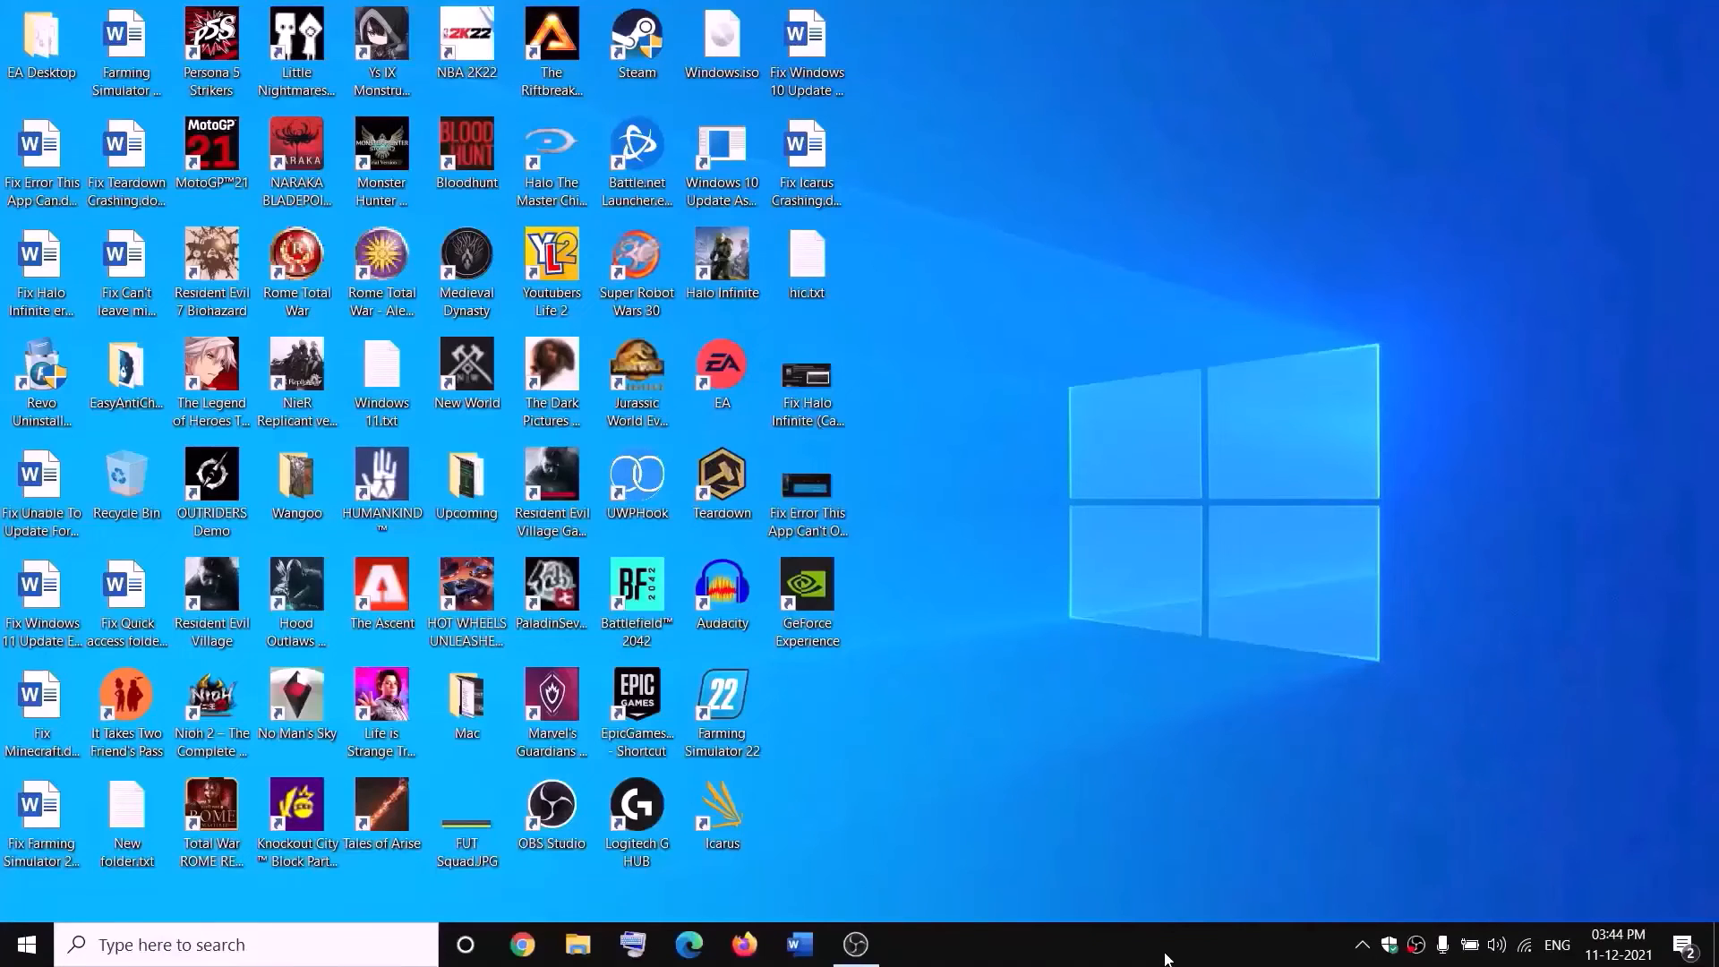
Open New Volume (D:) in File Explorer and locate the WpSystem folder.
click(591, 936)
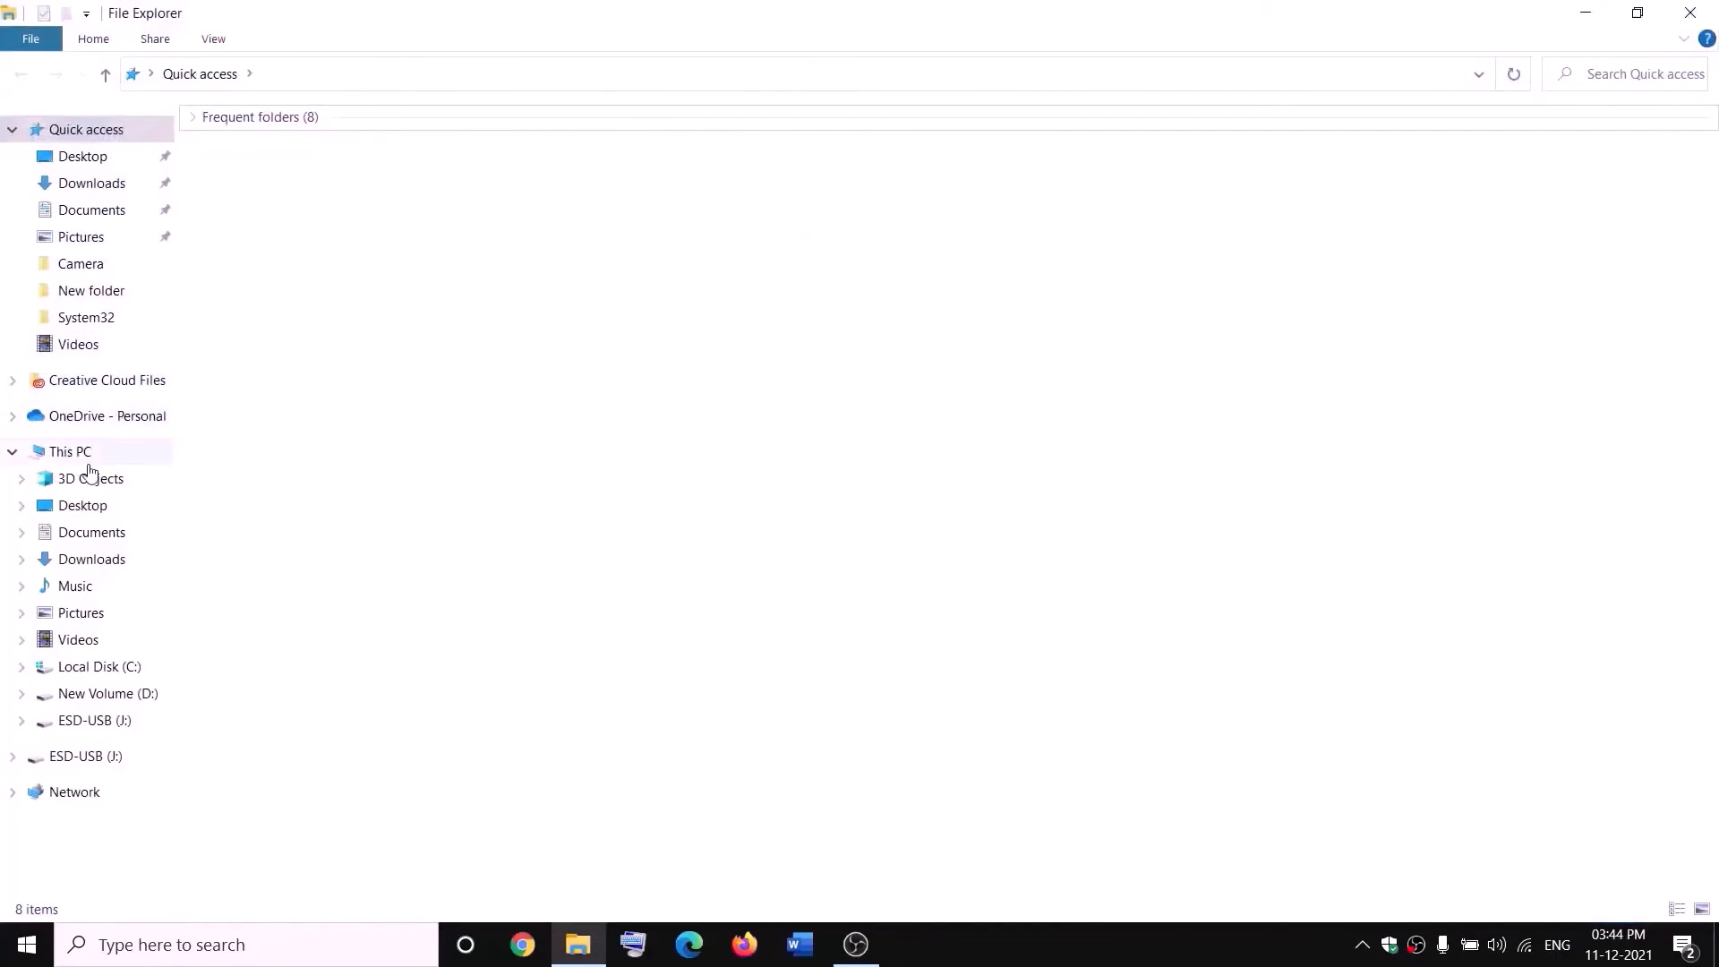
click(88, 458)
double_click(646, 334)
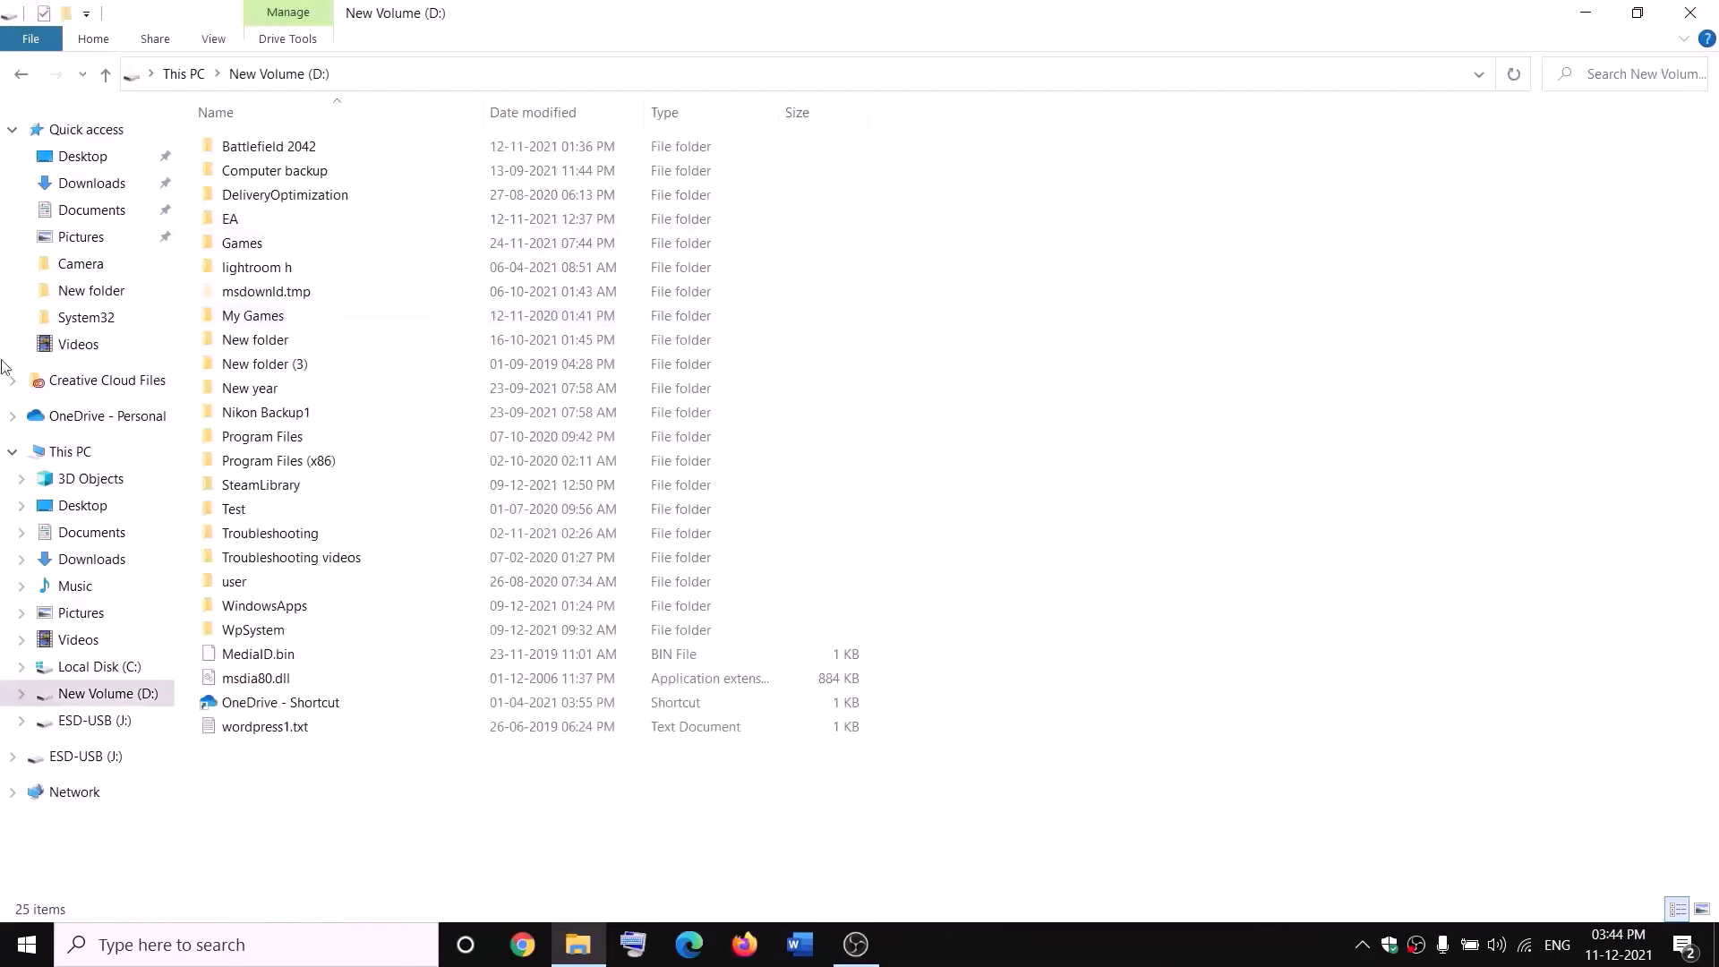
click(375, 634)
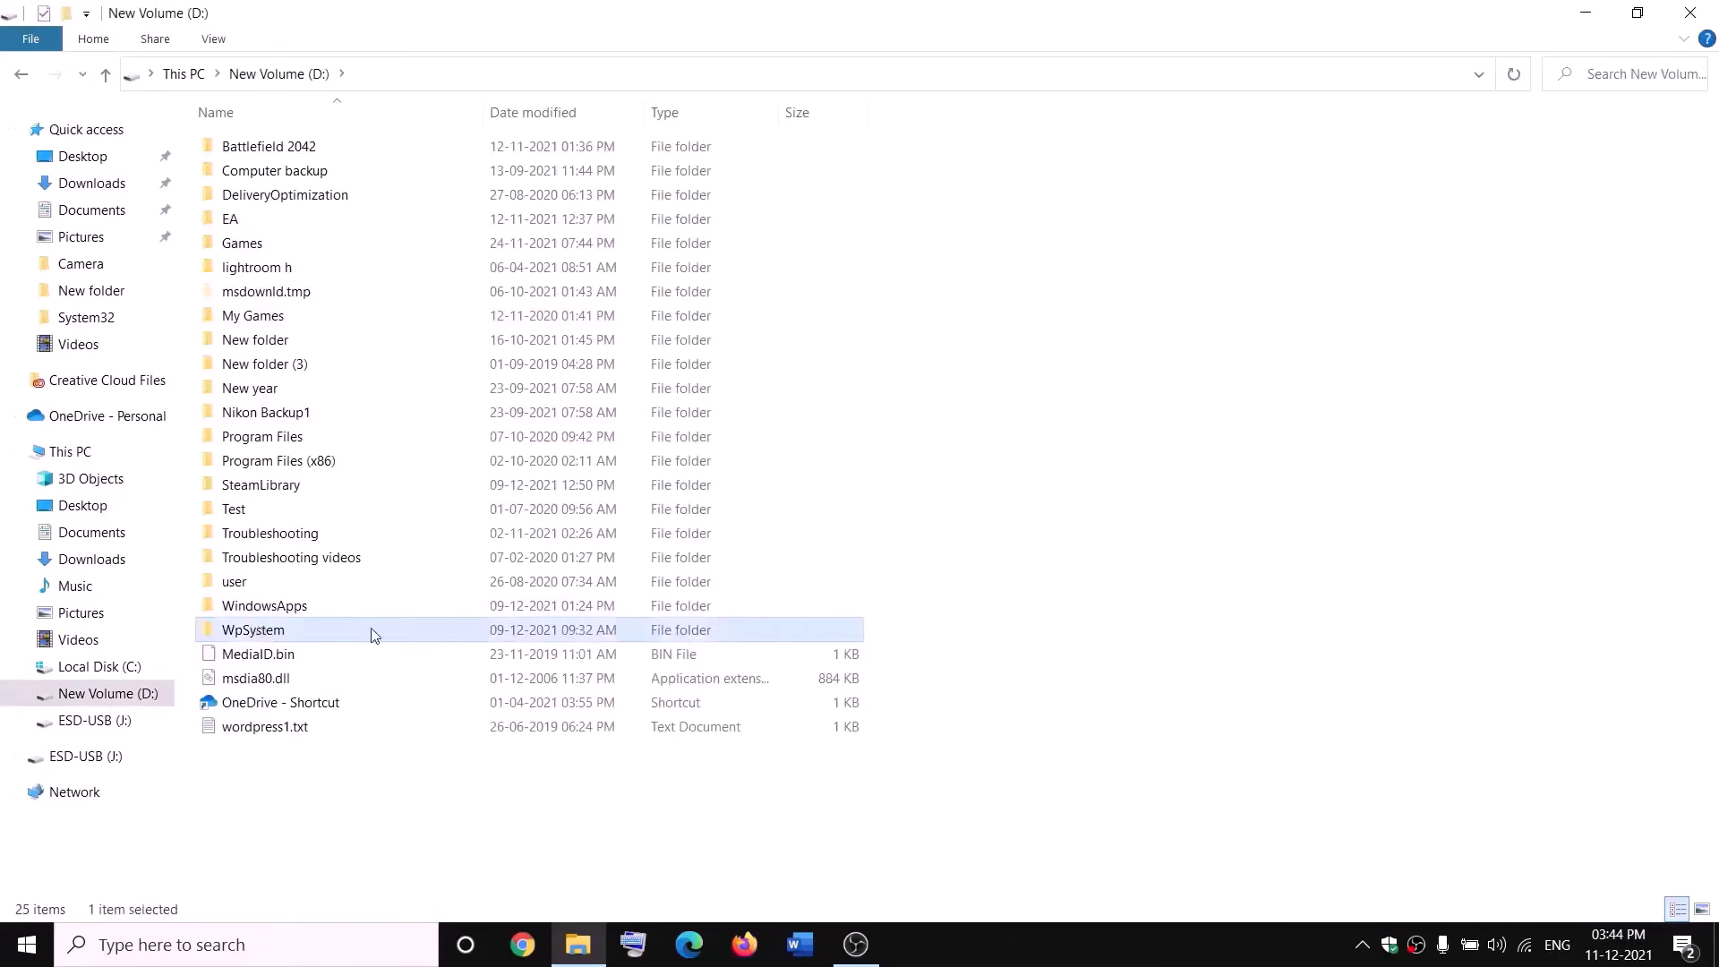
right_click(280, 636)
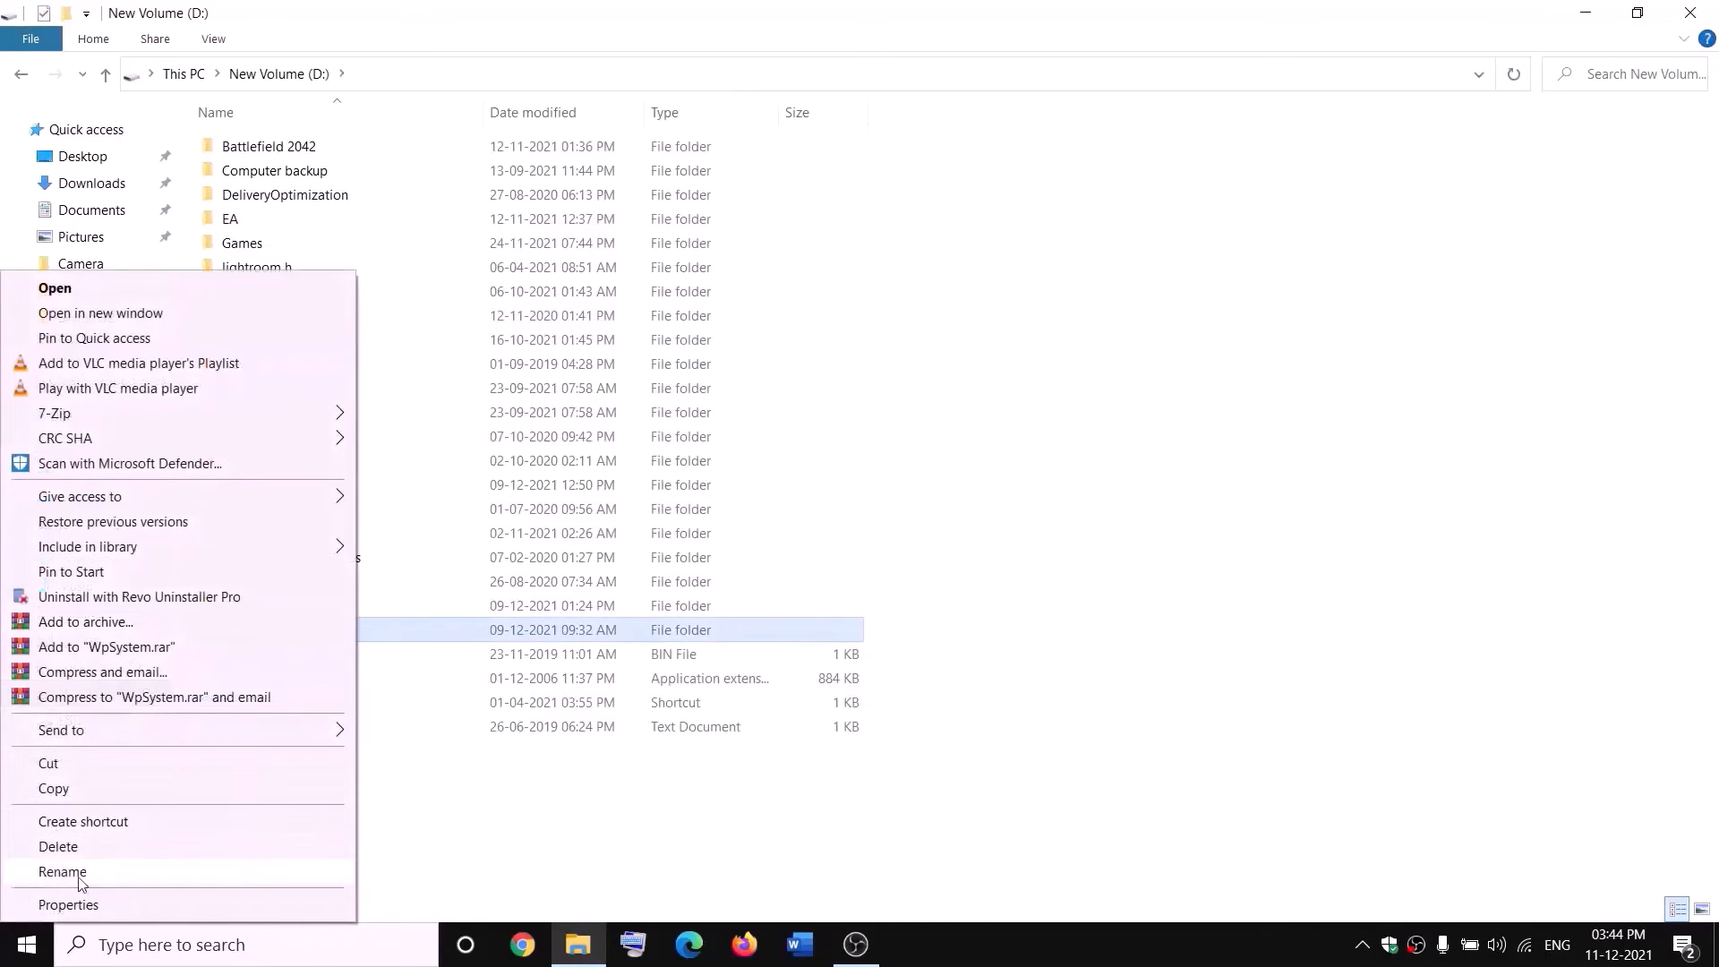
click(543, 815)
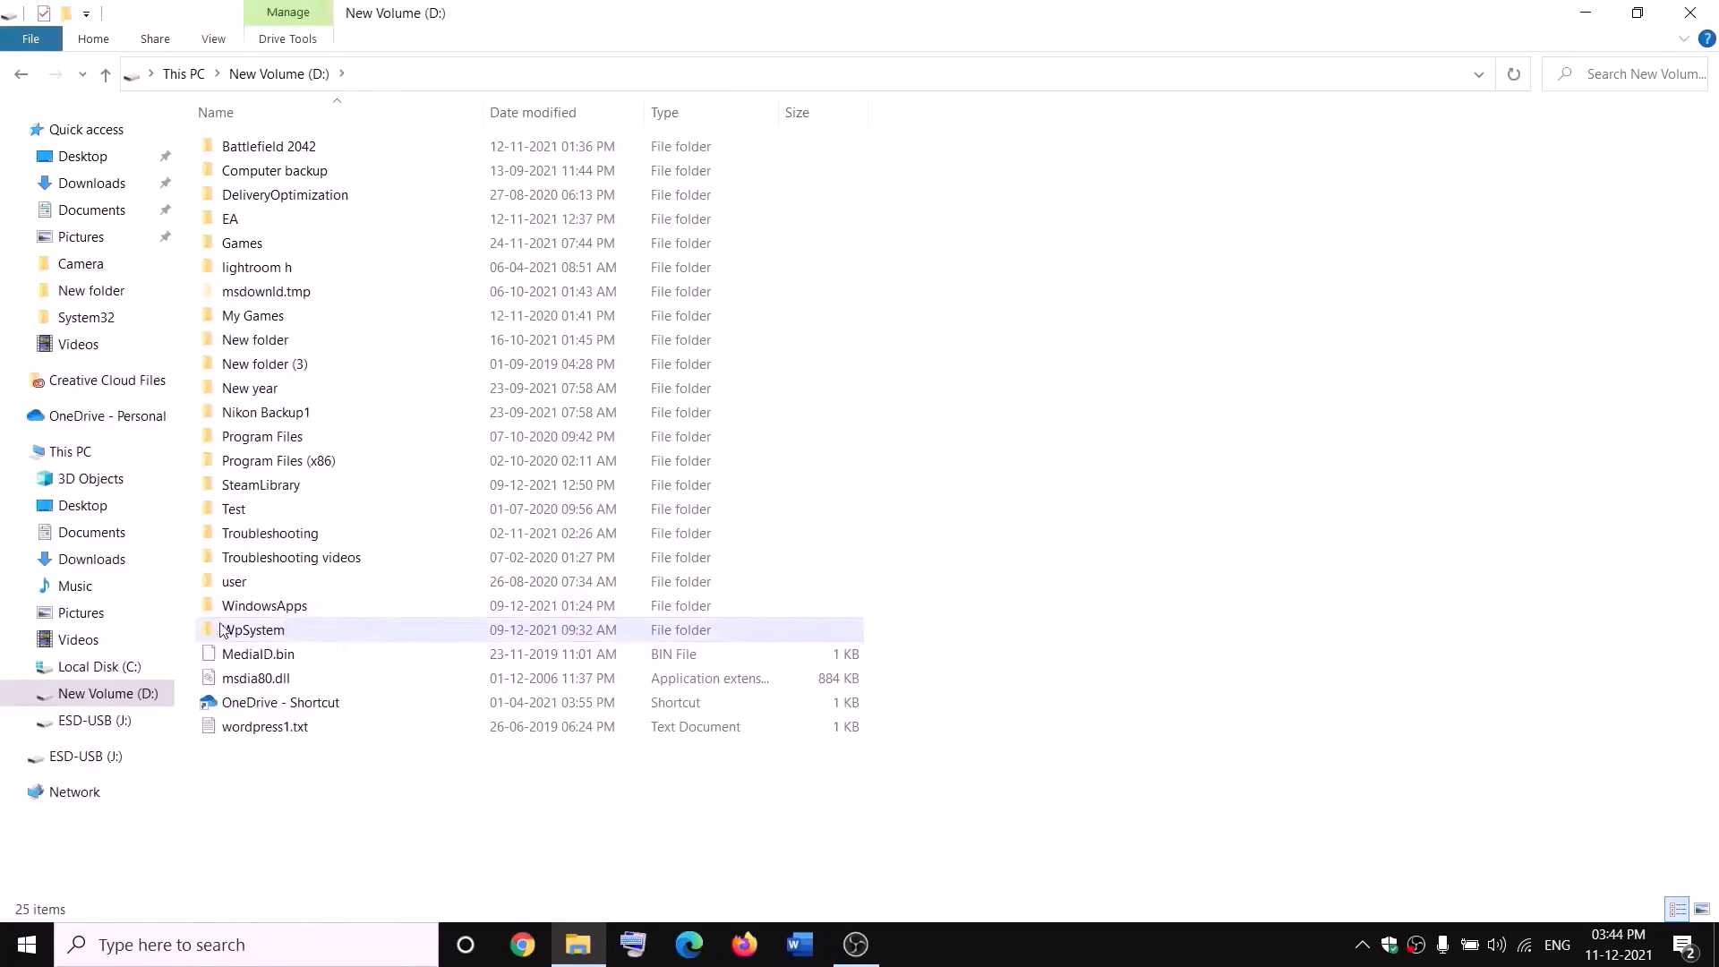
Open the advanced security settings of the WpSystem folder.
mouse_move(274, 633)
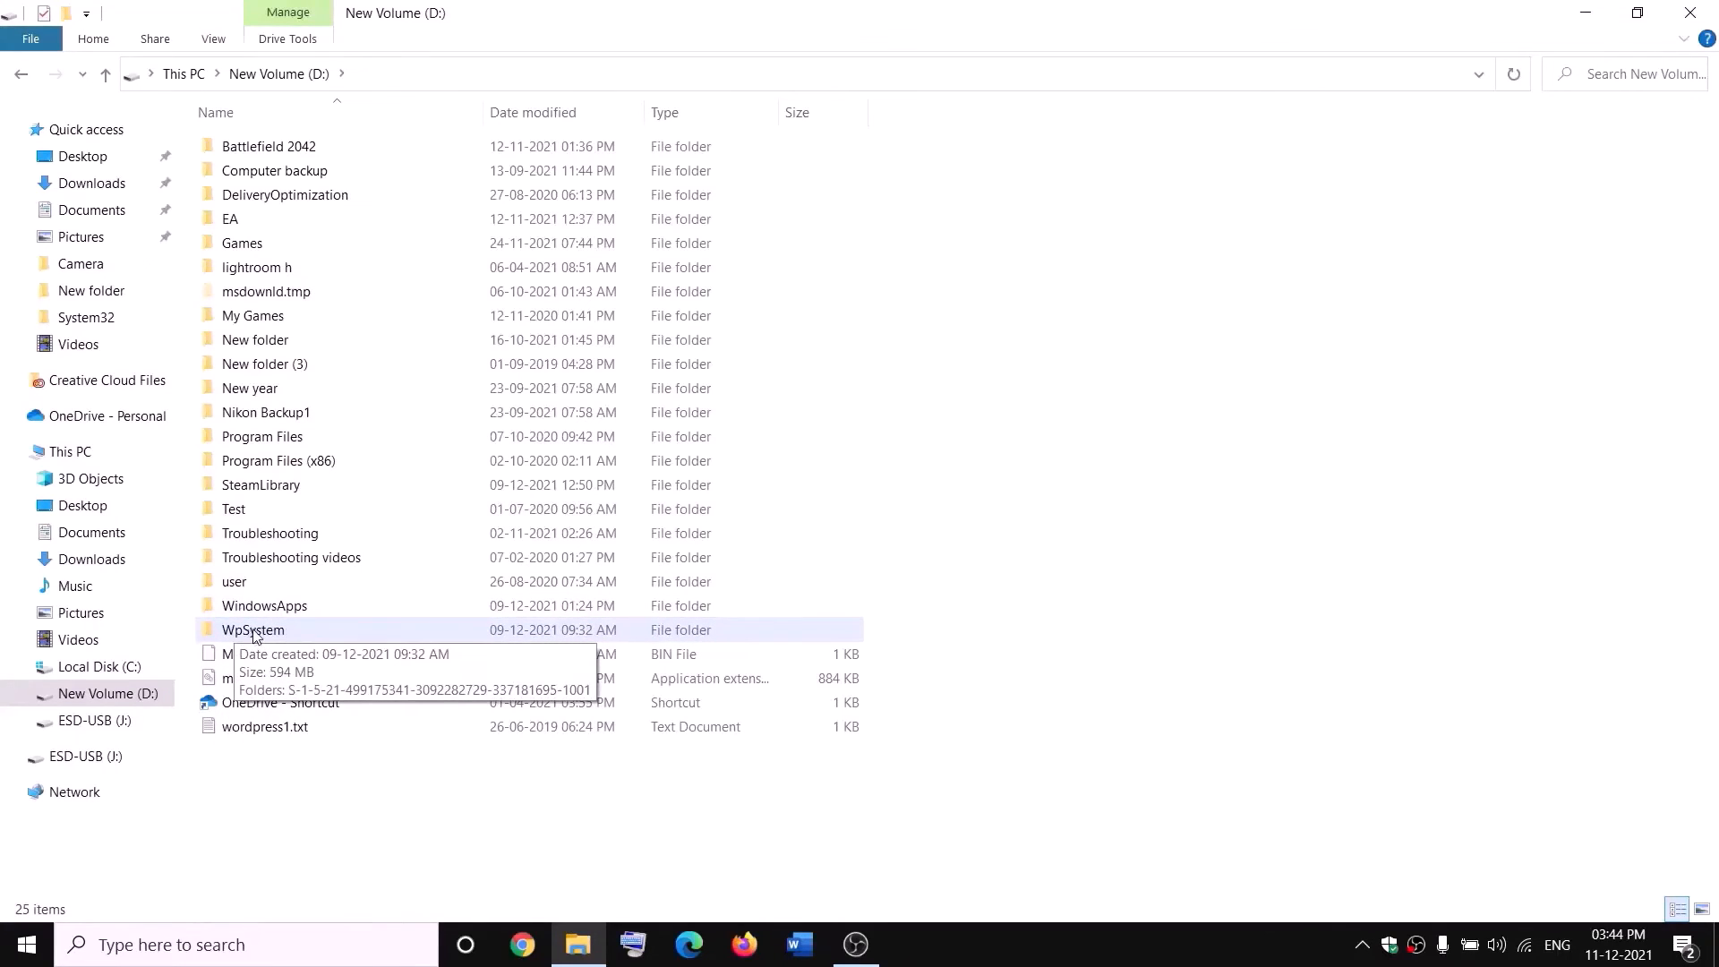
right_click(250, 634)
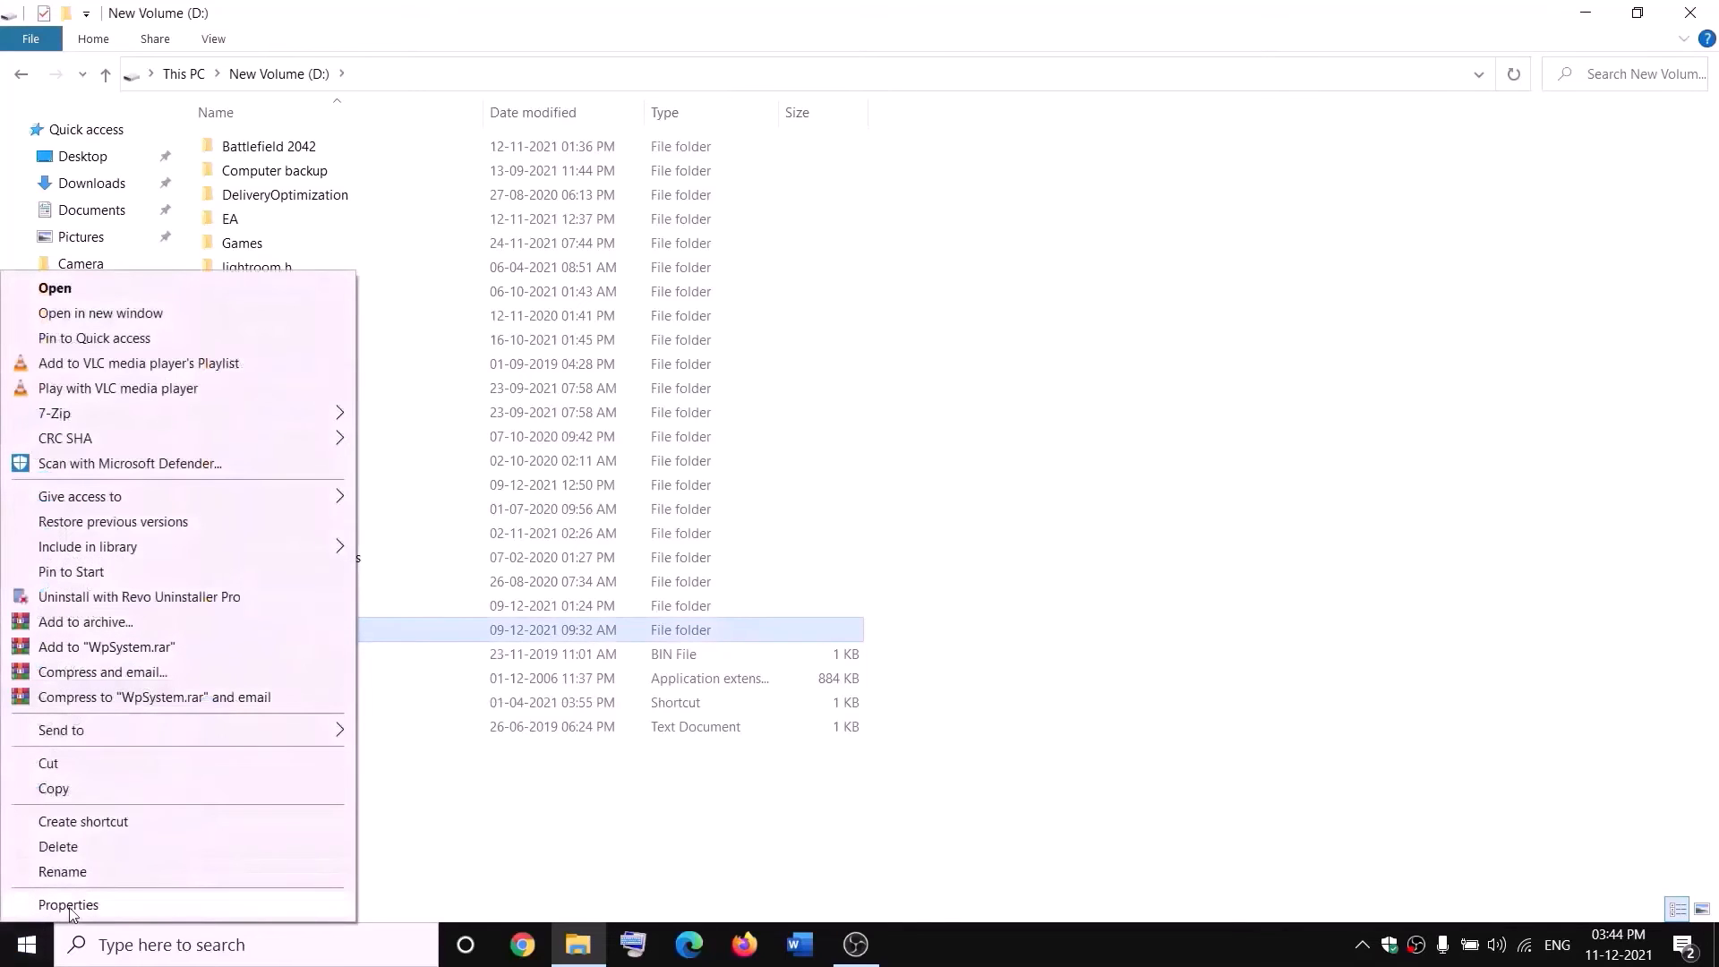
click(62, 902)
drag(517, 405, 736, 250)
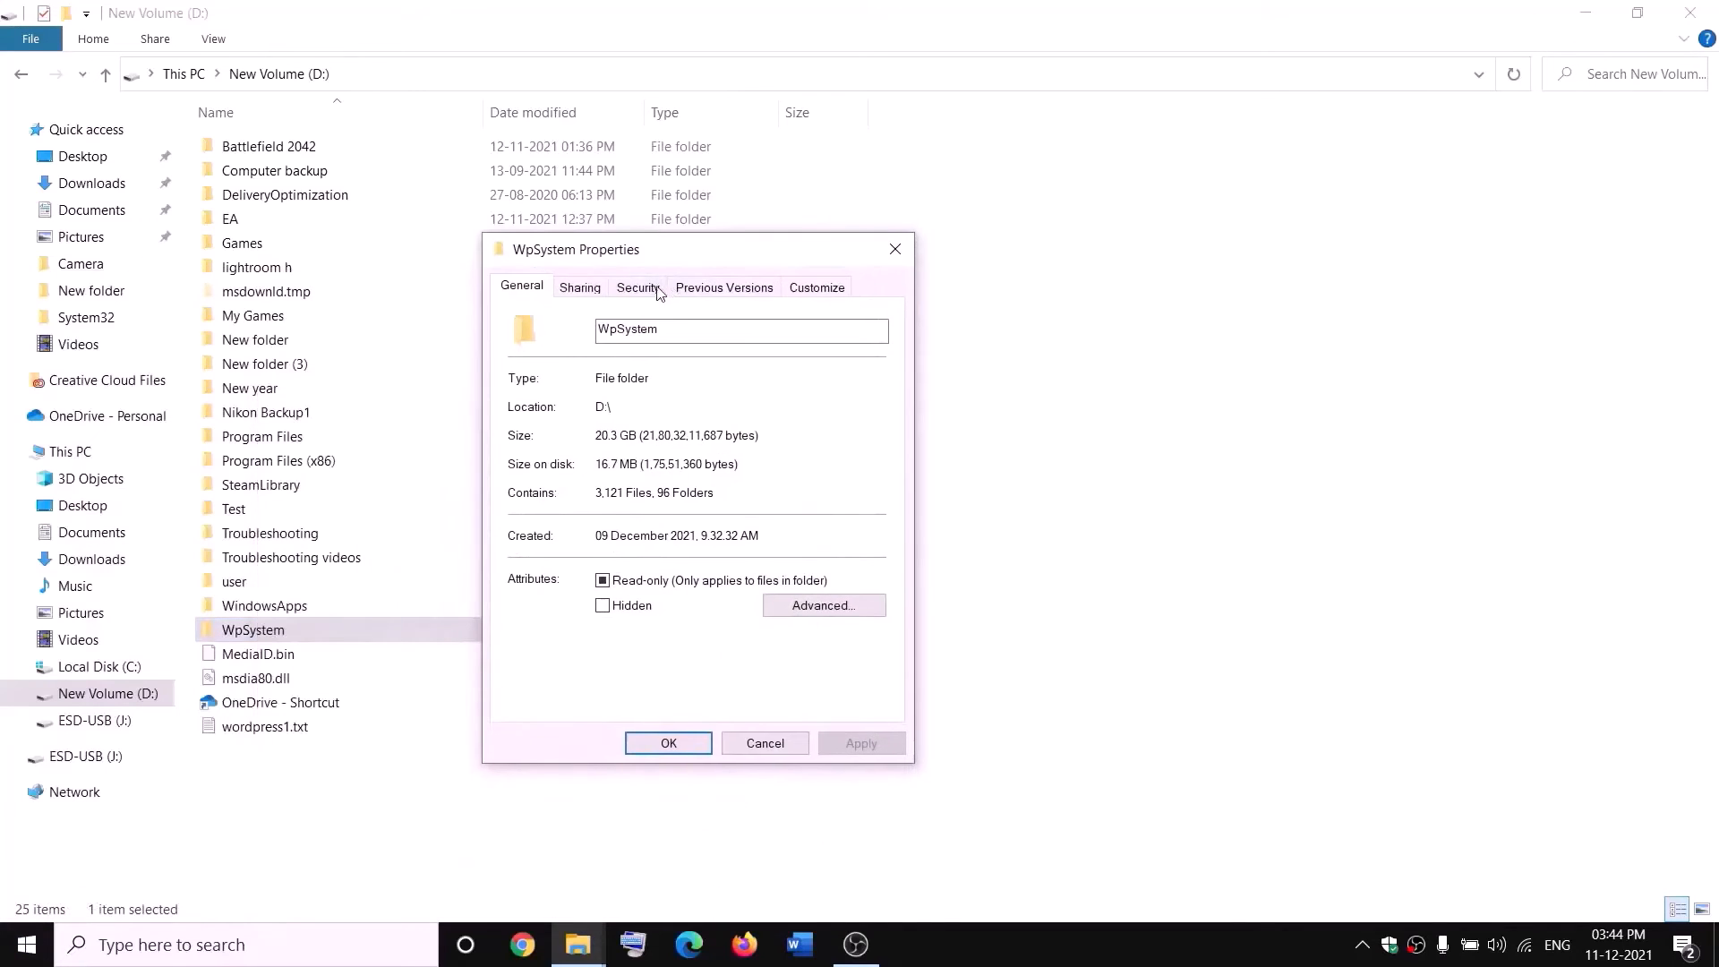
click(639, 287)
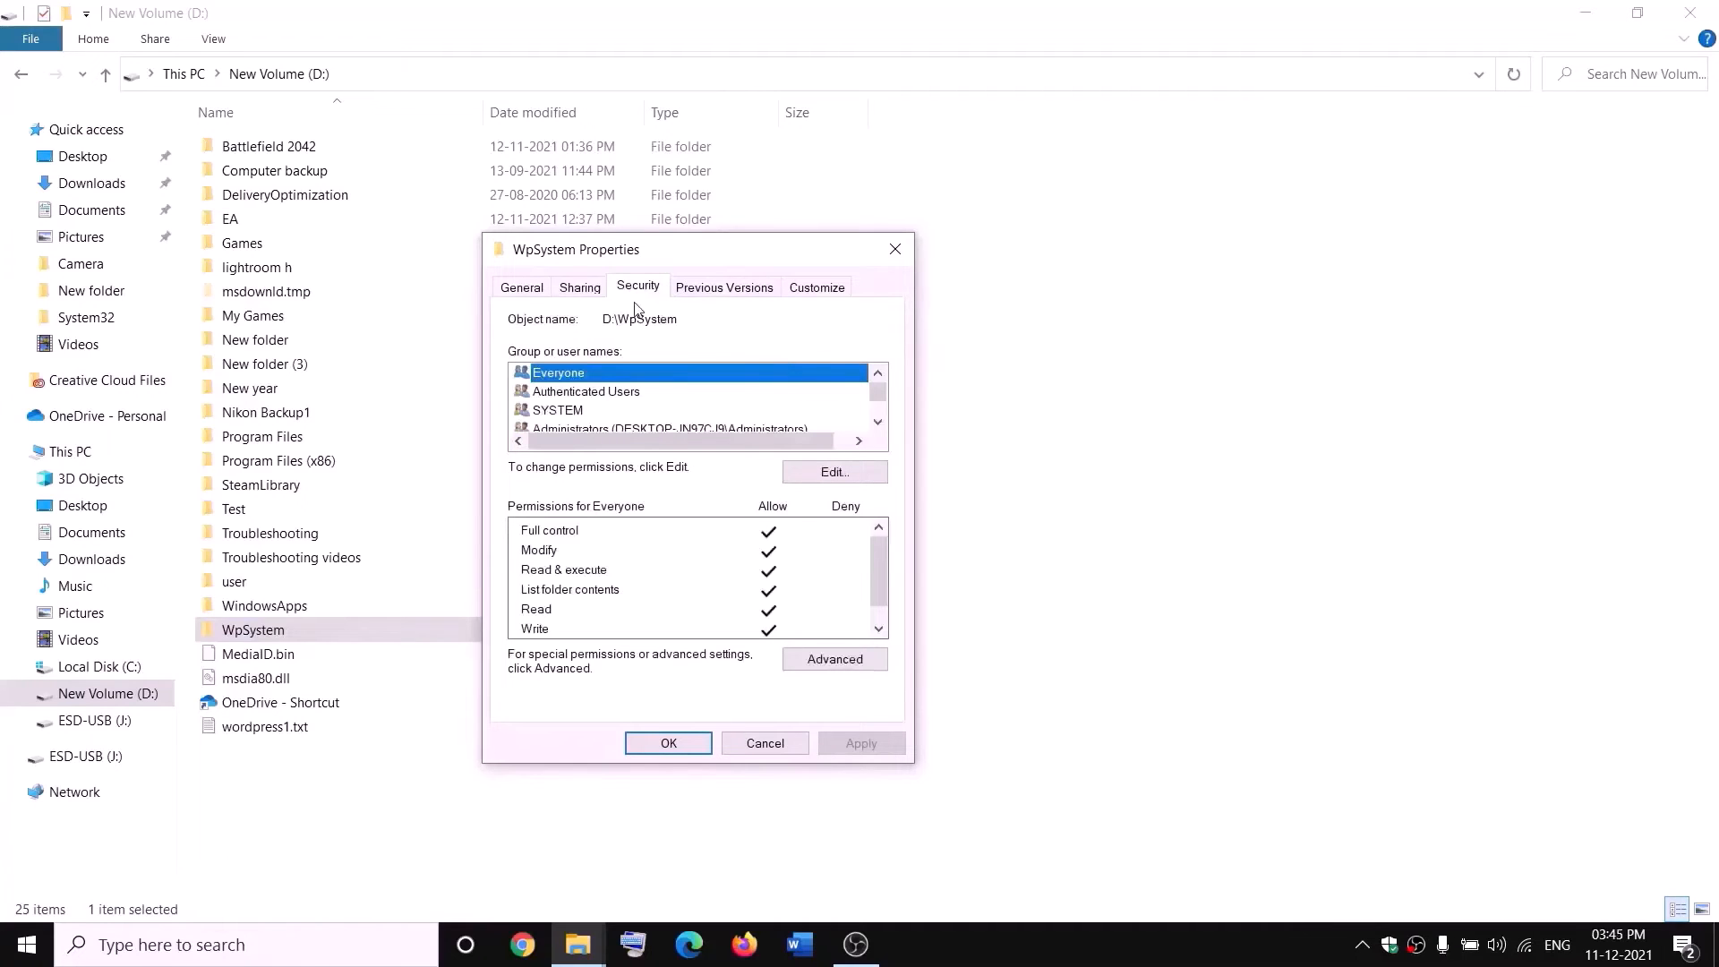
click(839, 662)
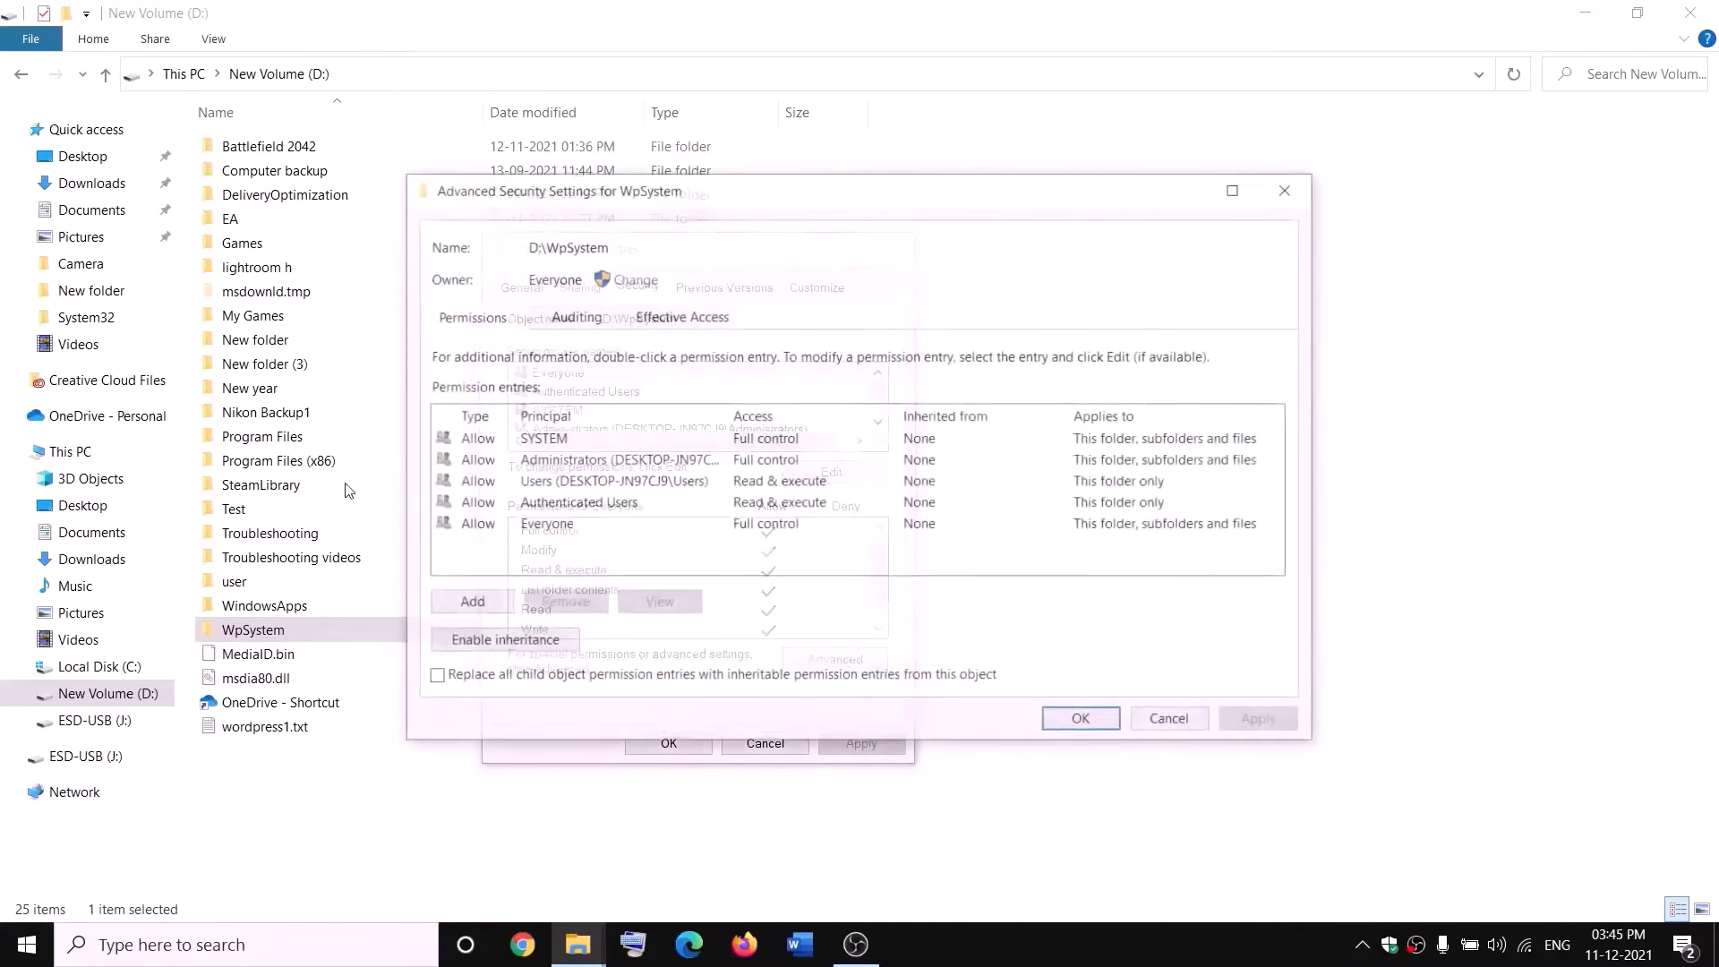
Make everyone the owner of WpSystem, replace the owner on subcontainers and objects, and apply the ownership change.
click(633, 278)
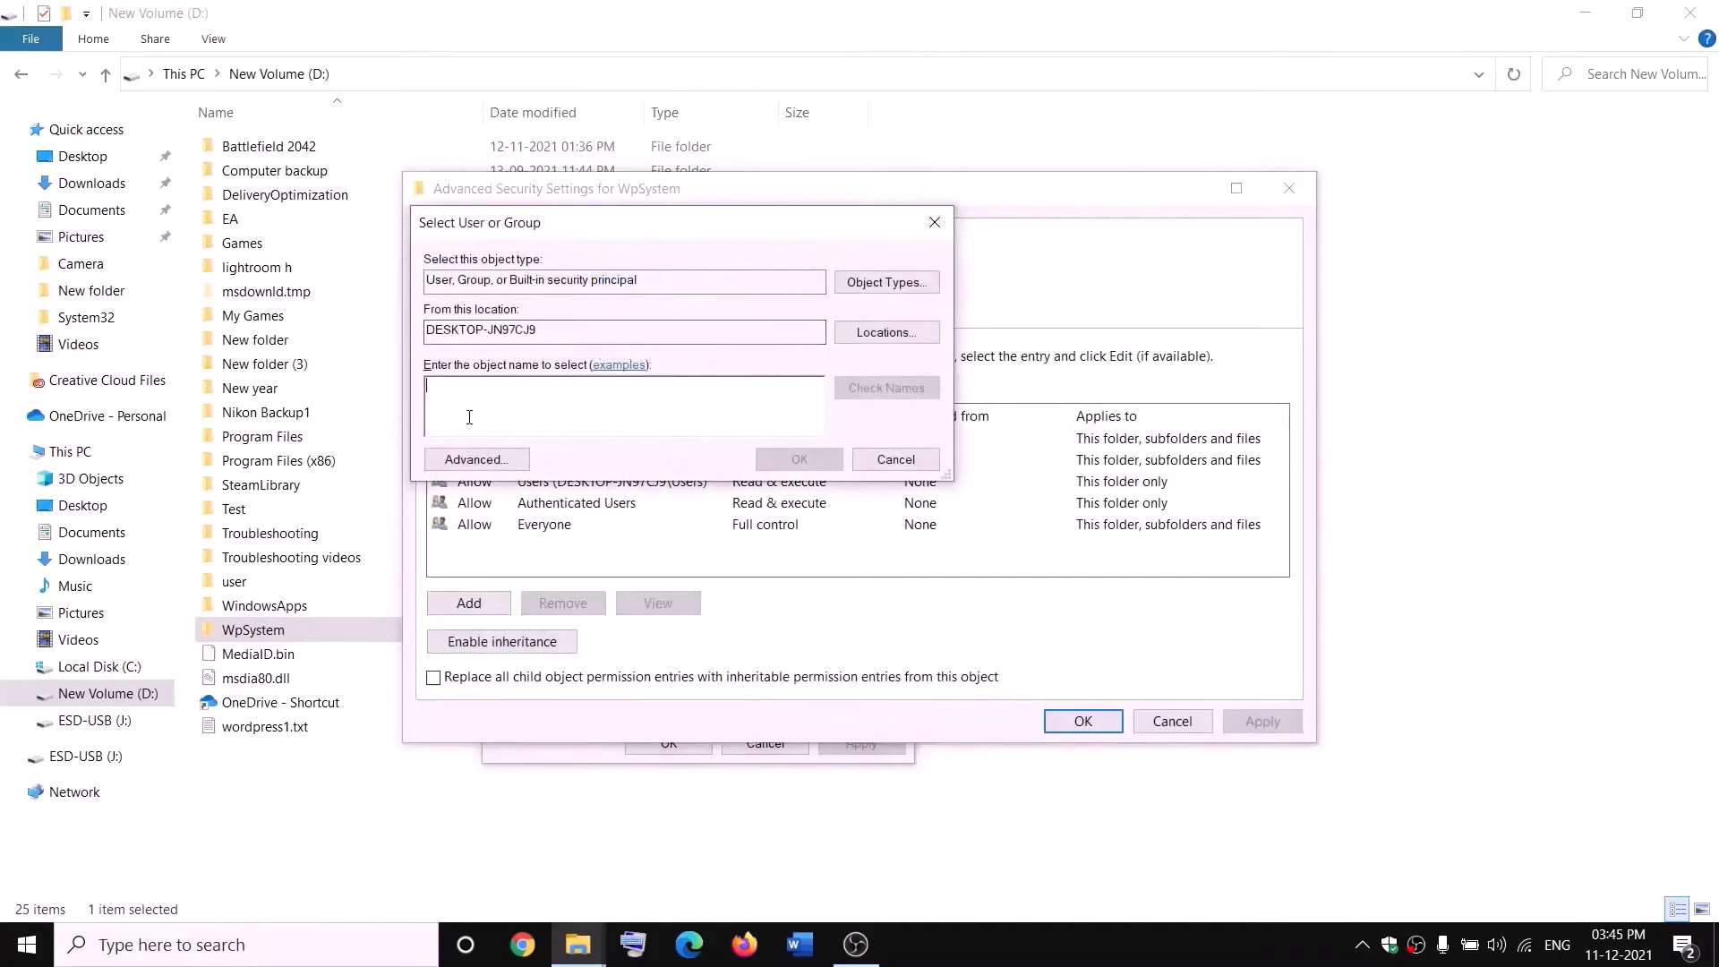
text(w)
key(BackSpace)
text(everyone)
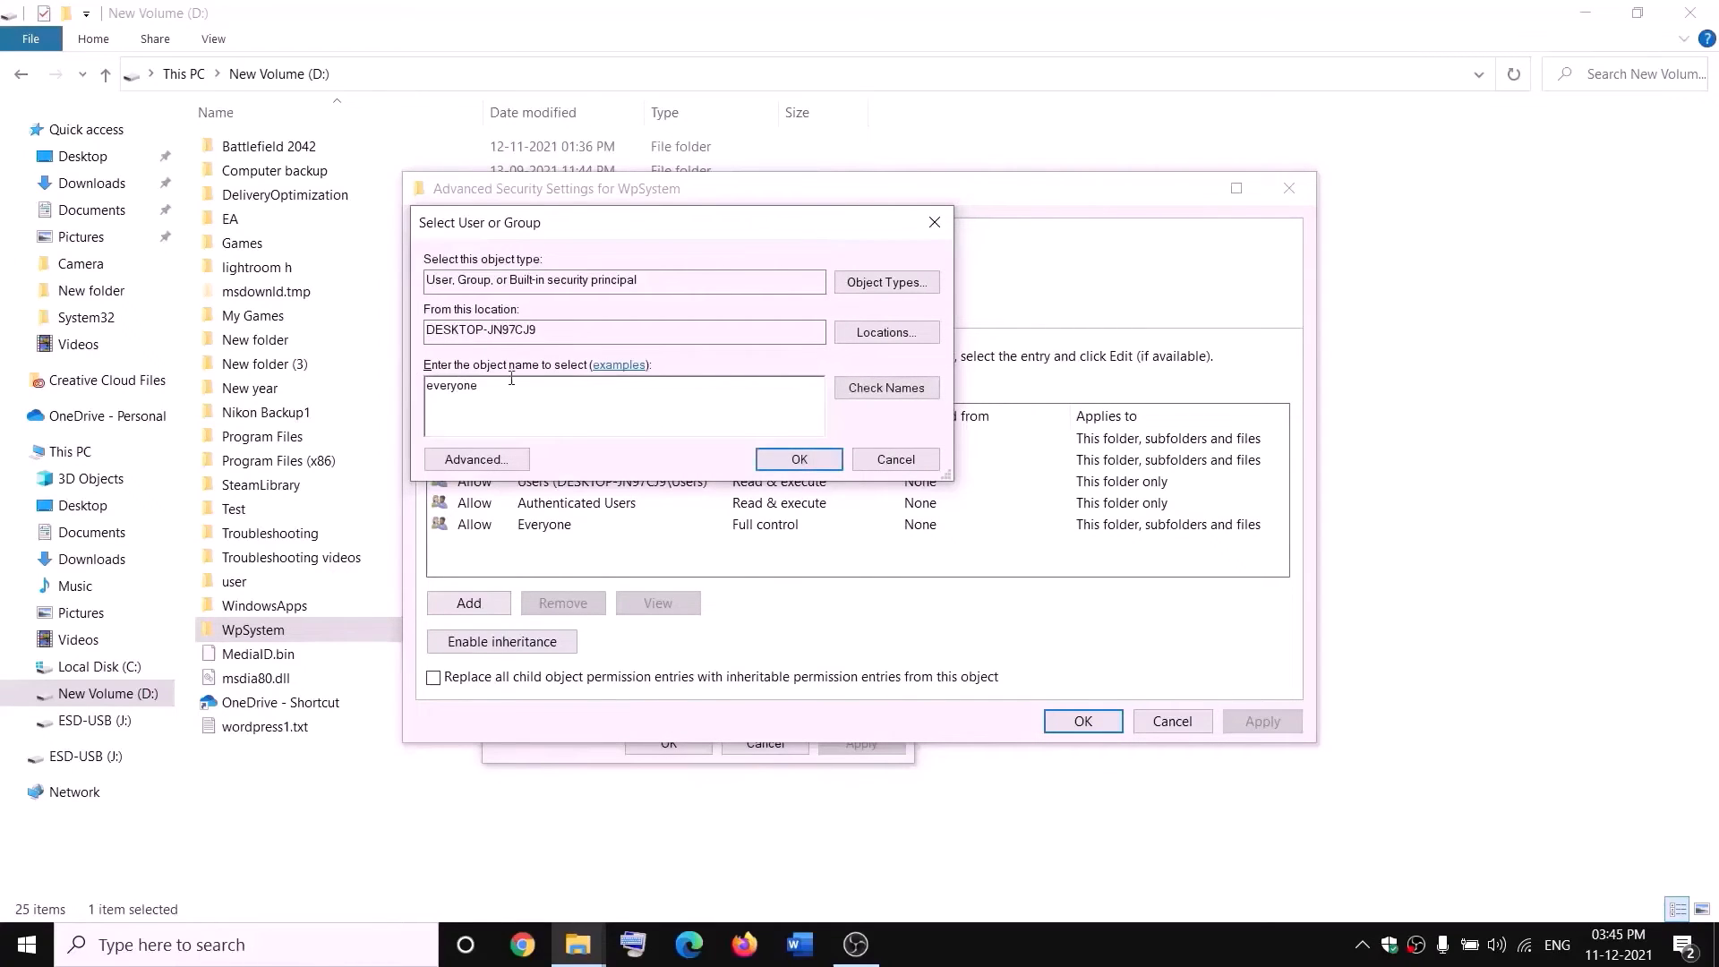
drag(512, 379, 423, 385)
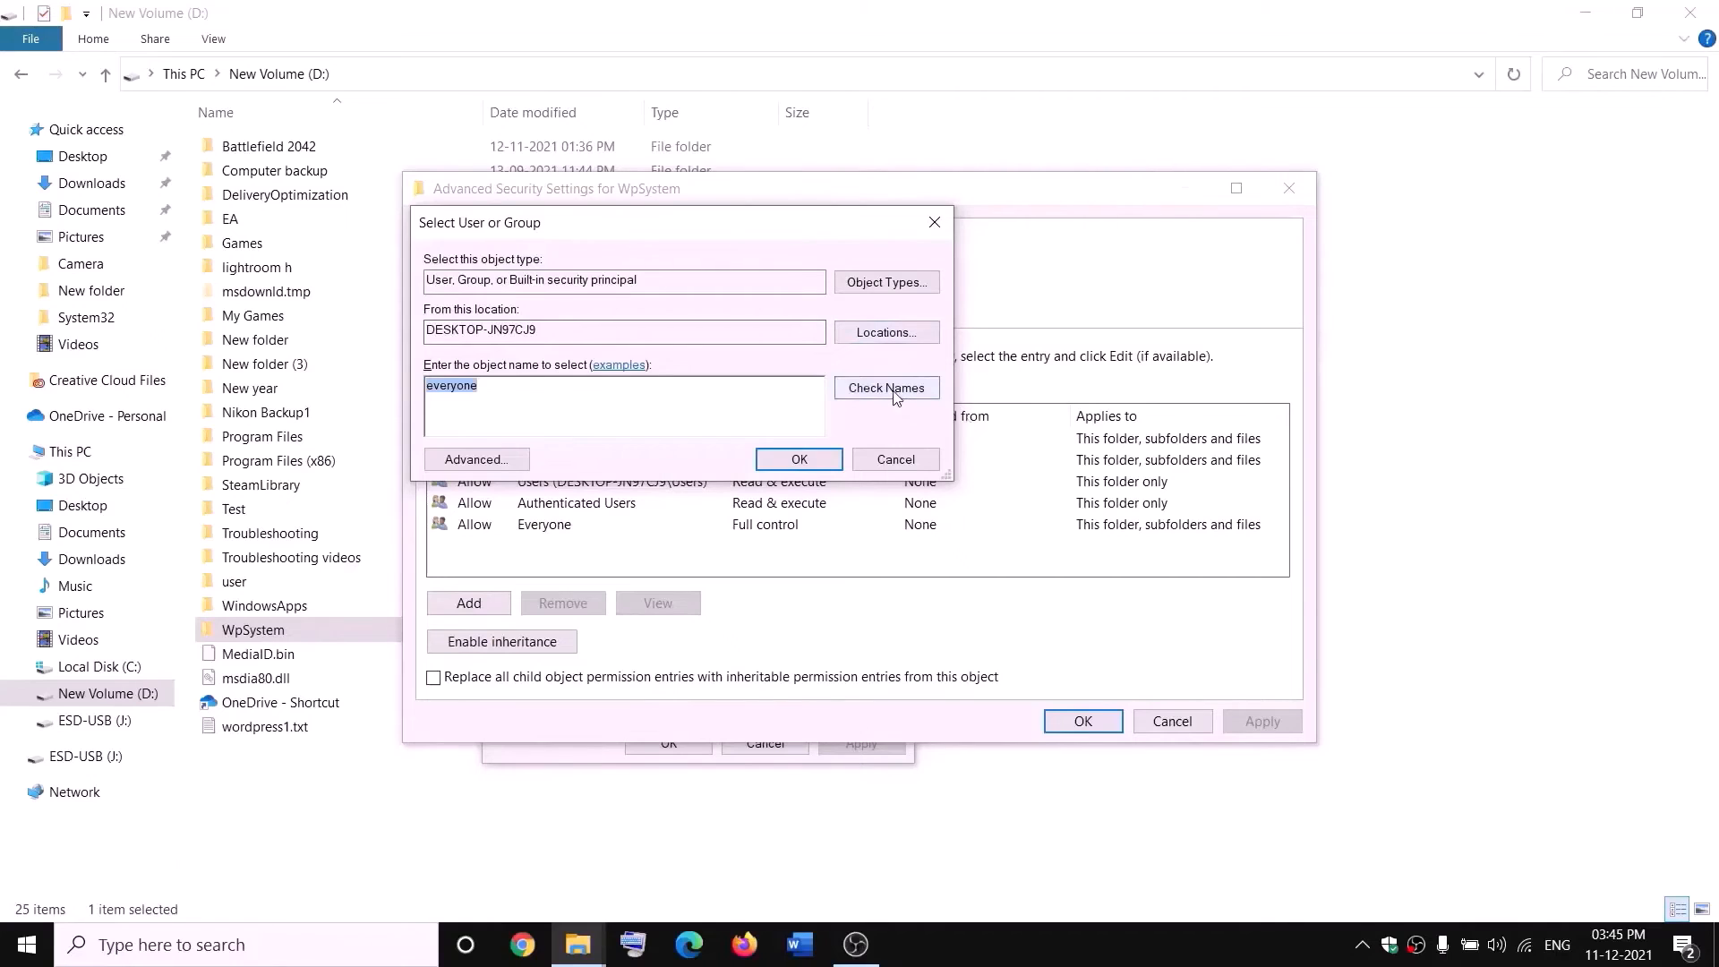
click(802, 461)
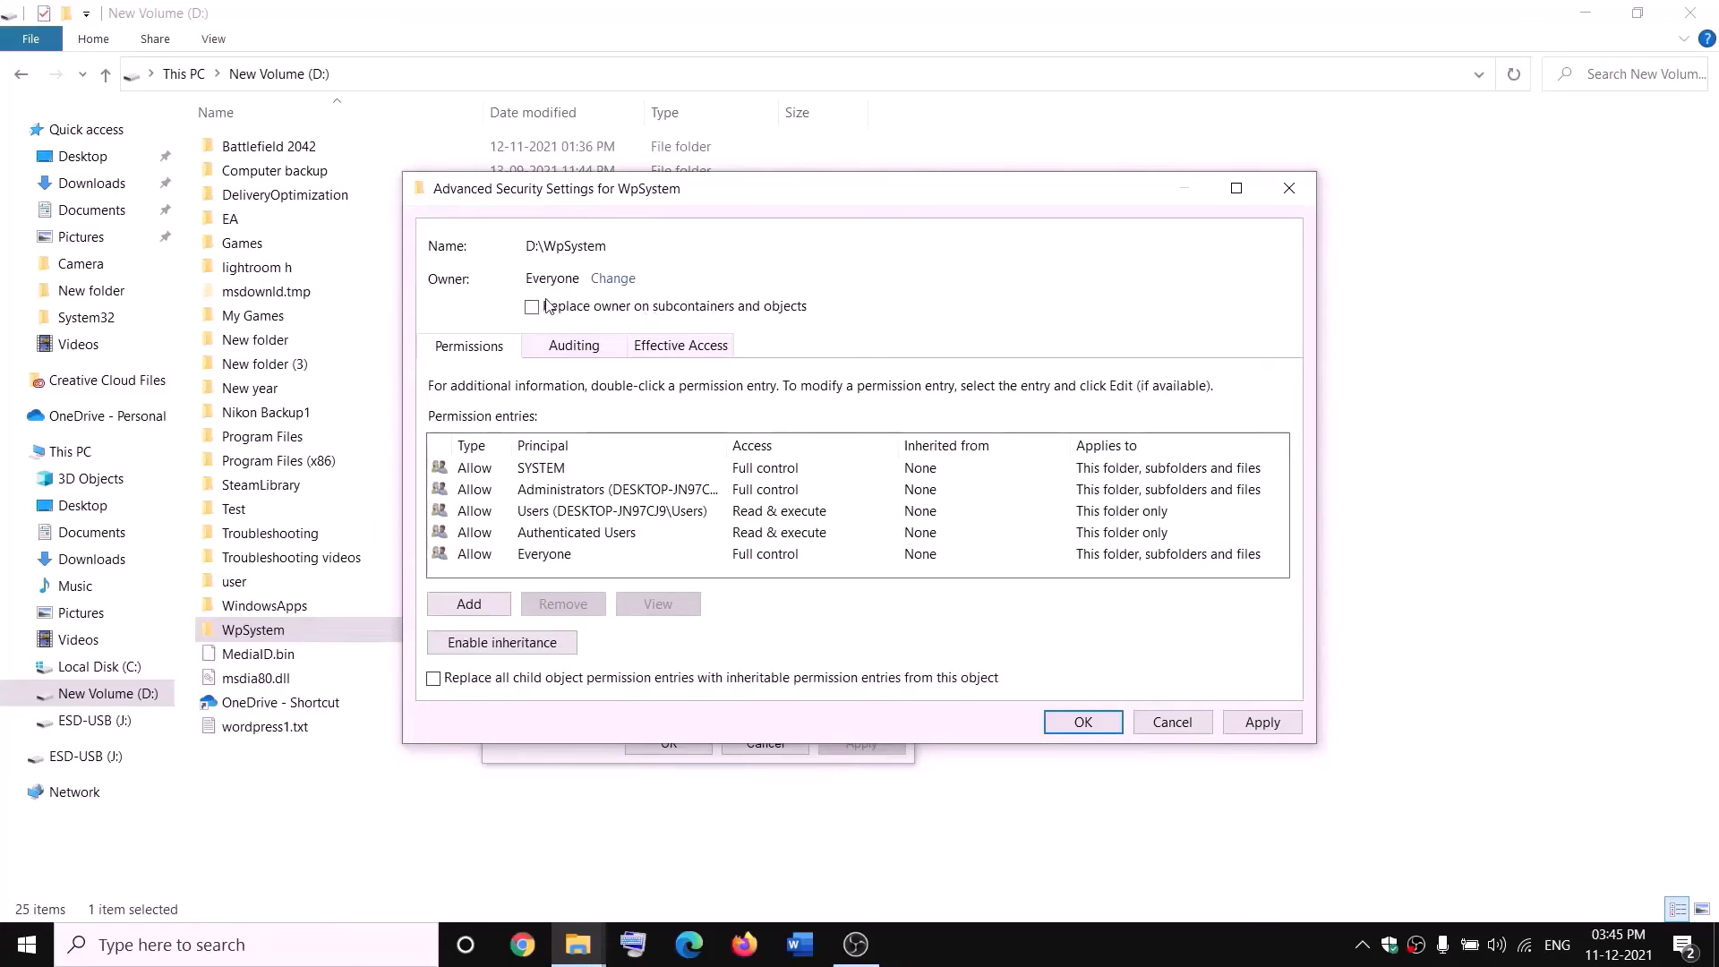
click(1264, 721)
click(1083, 723)
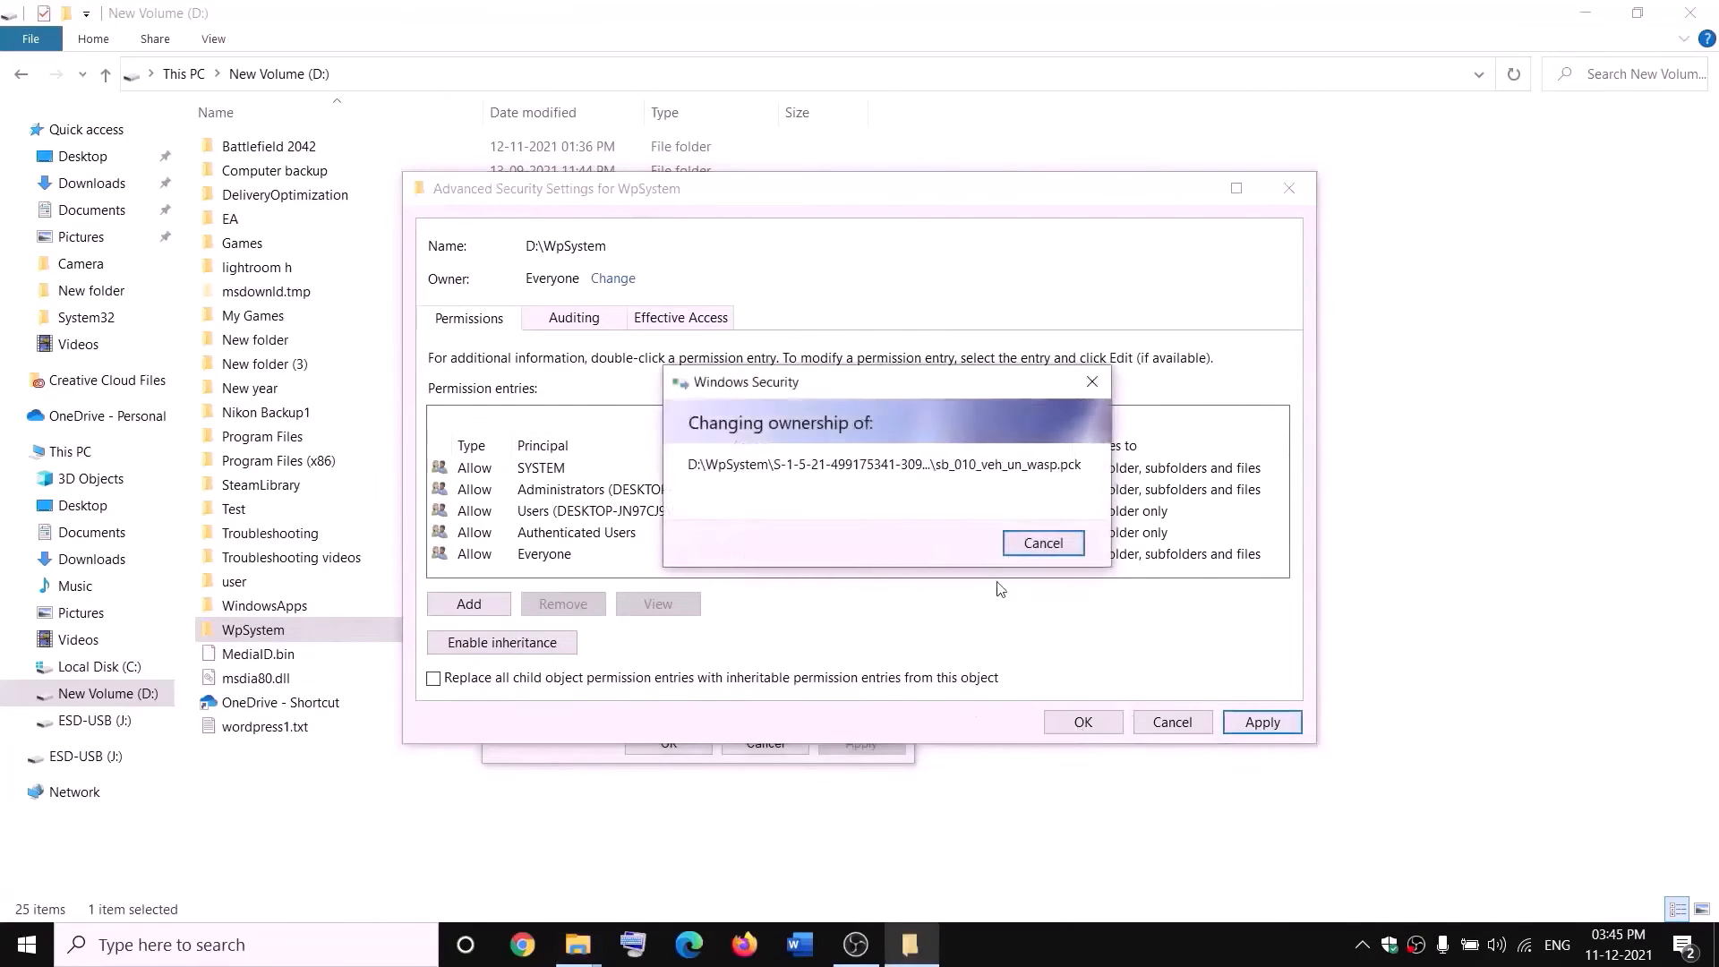
click(1075, 563)
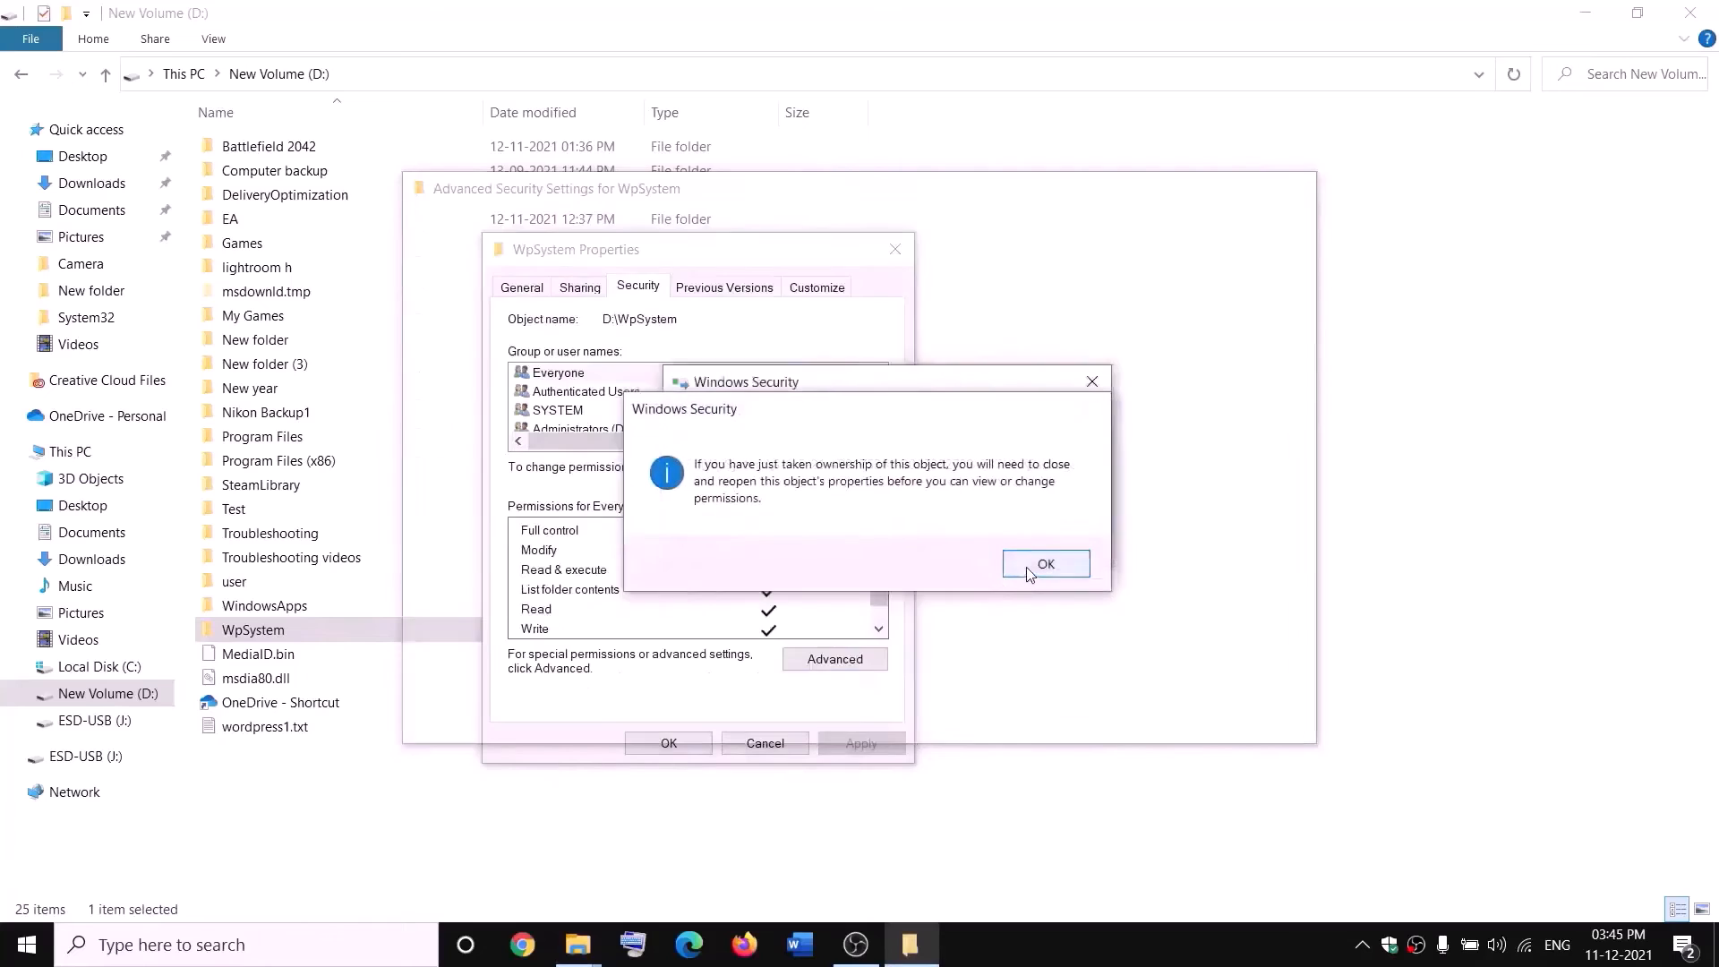
click(675, 744)
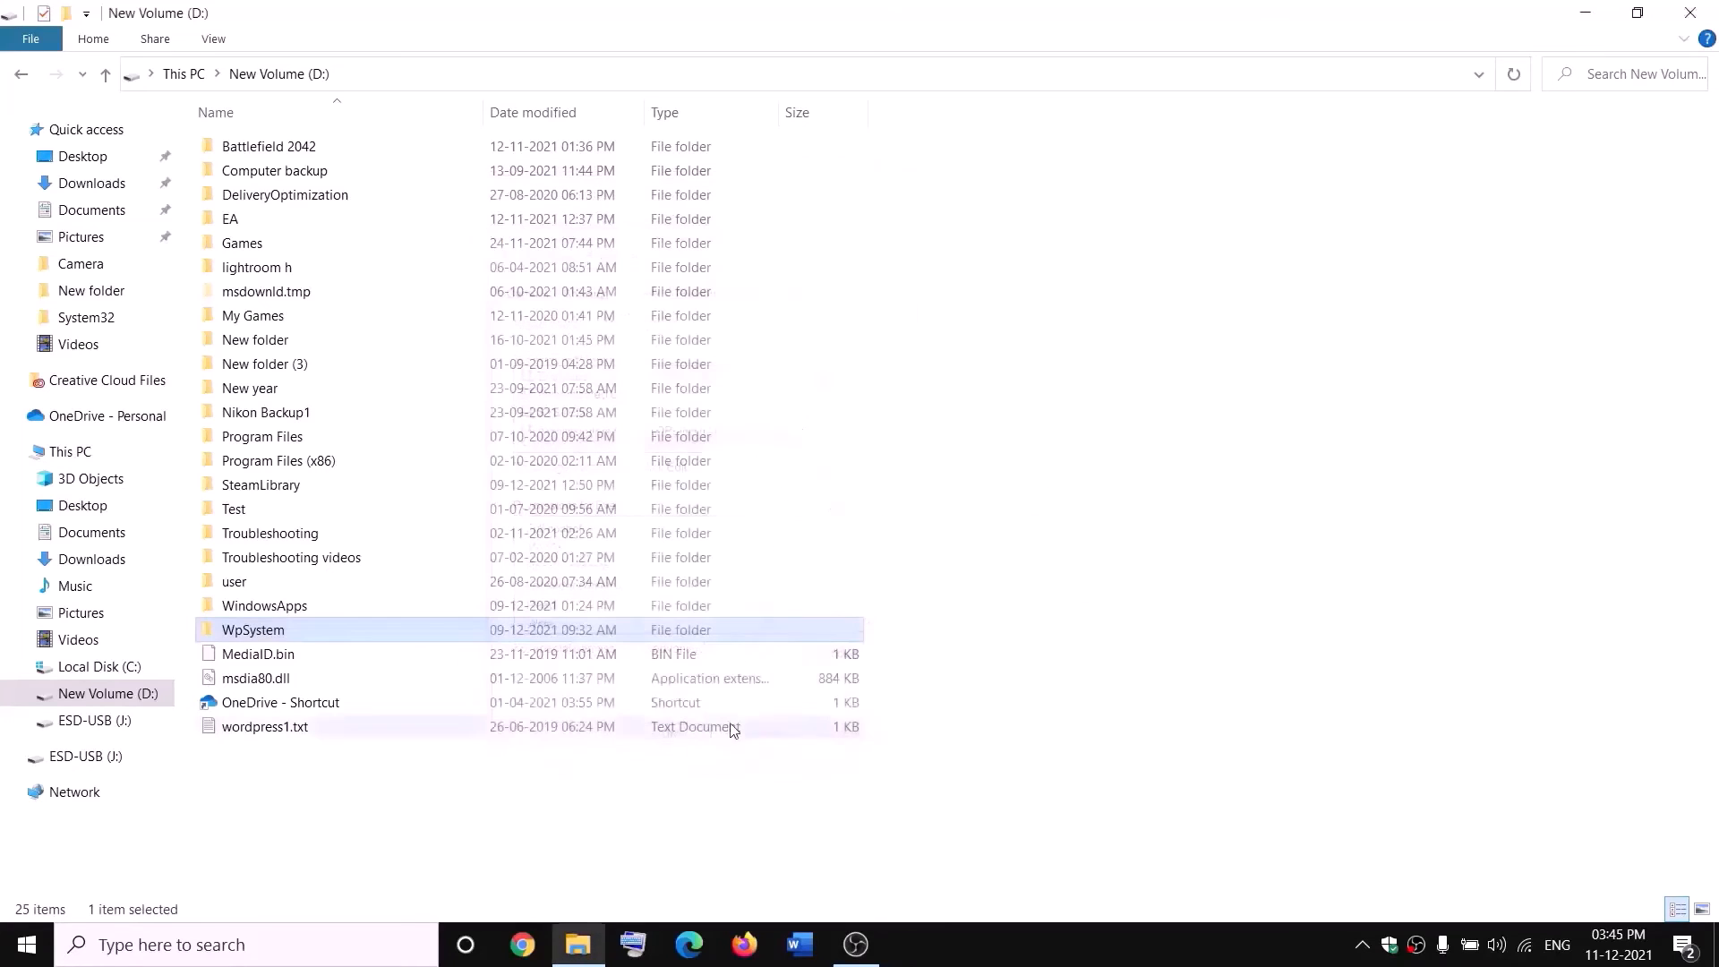
Reopen WpSystem's advanced security settings and add a permission entry with Everyone as the principal.
right_click(257, 636)
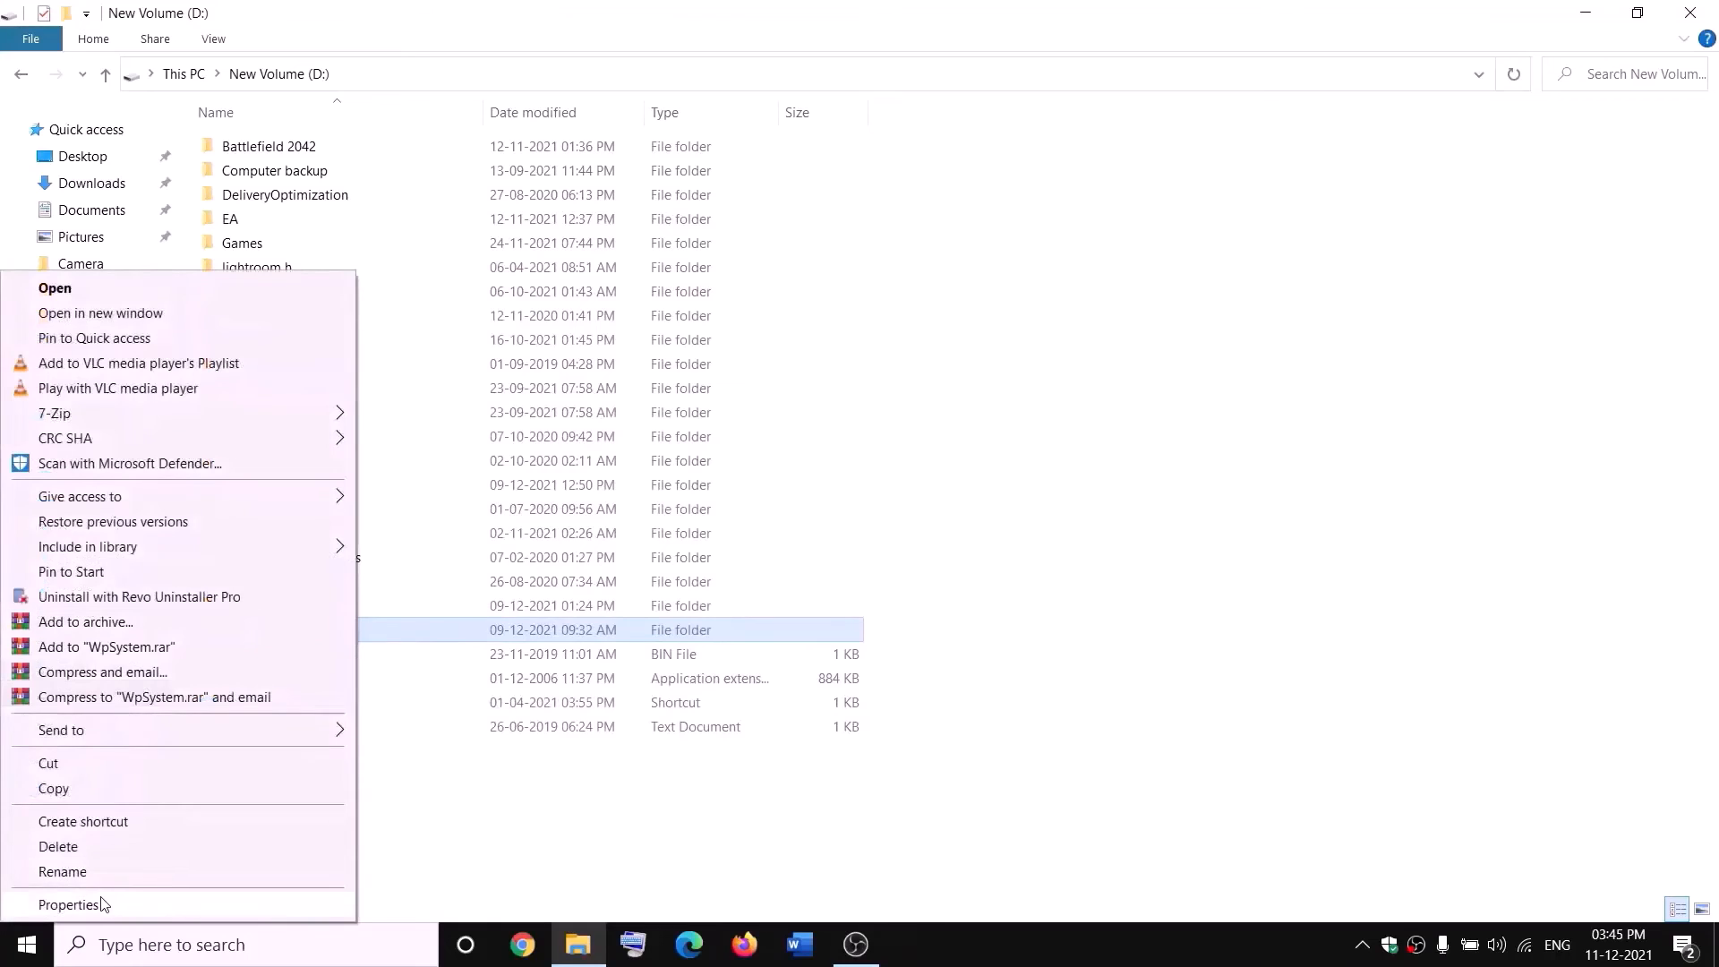
click(101, 905)
drag(464, 395, 575, 291)
click(631, 327)
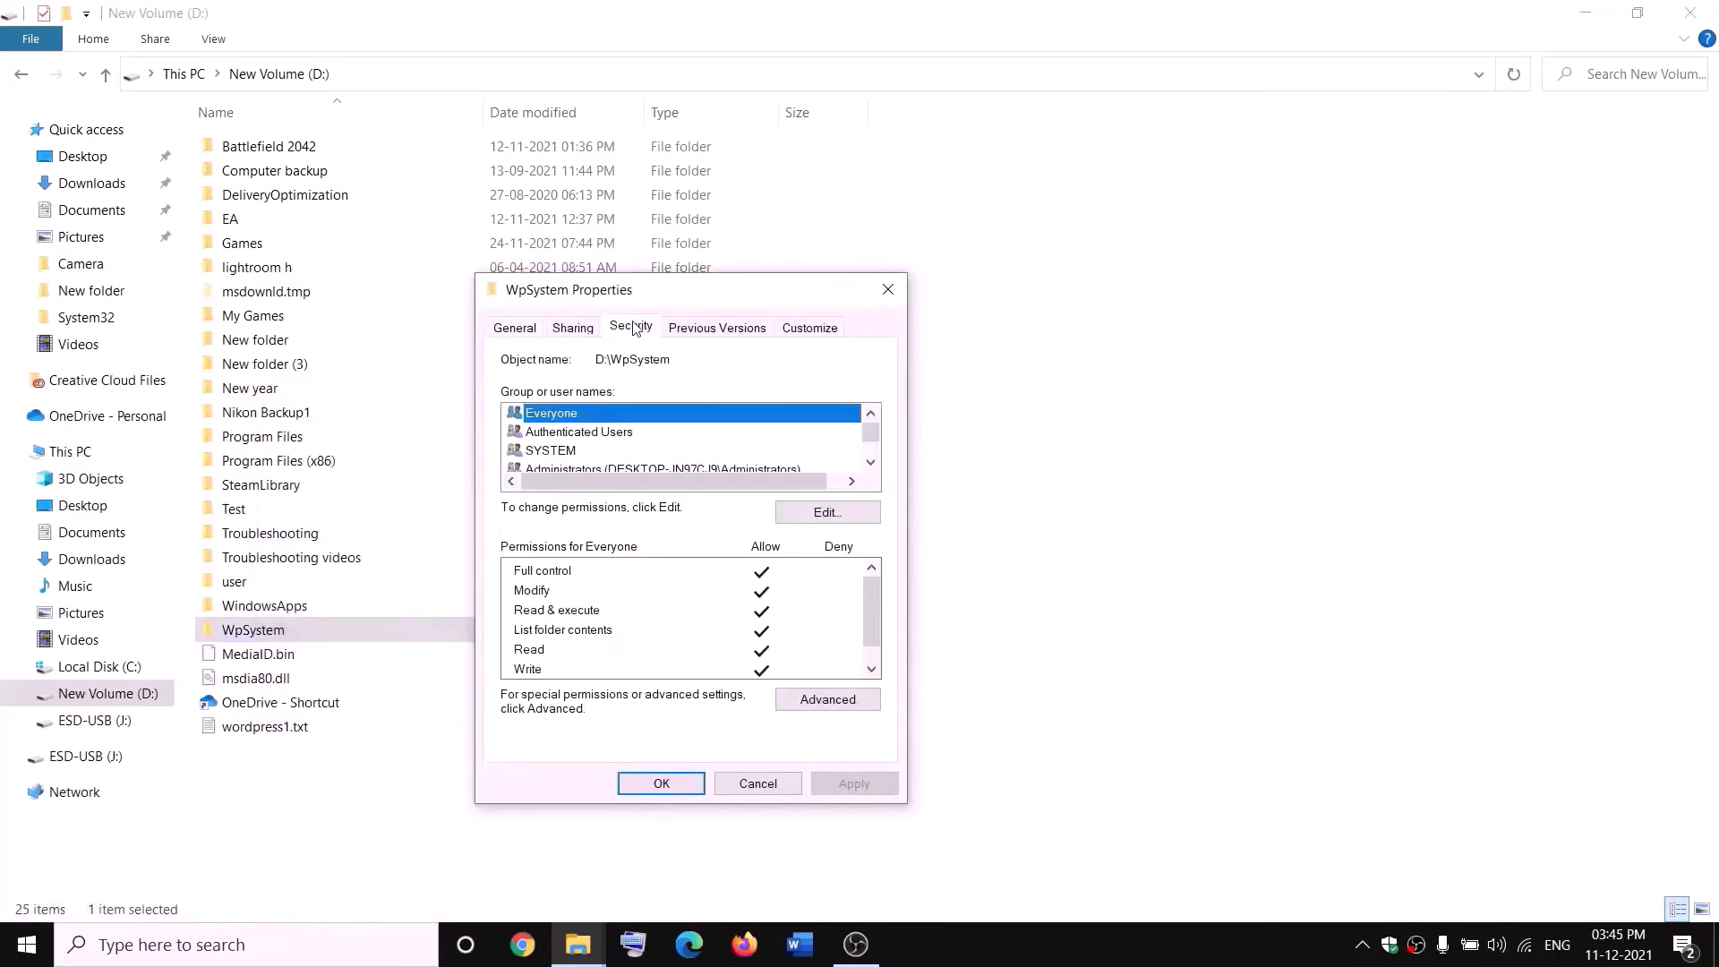
click(834, 705)
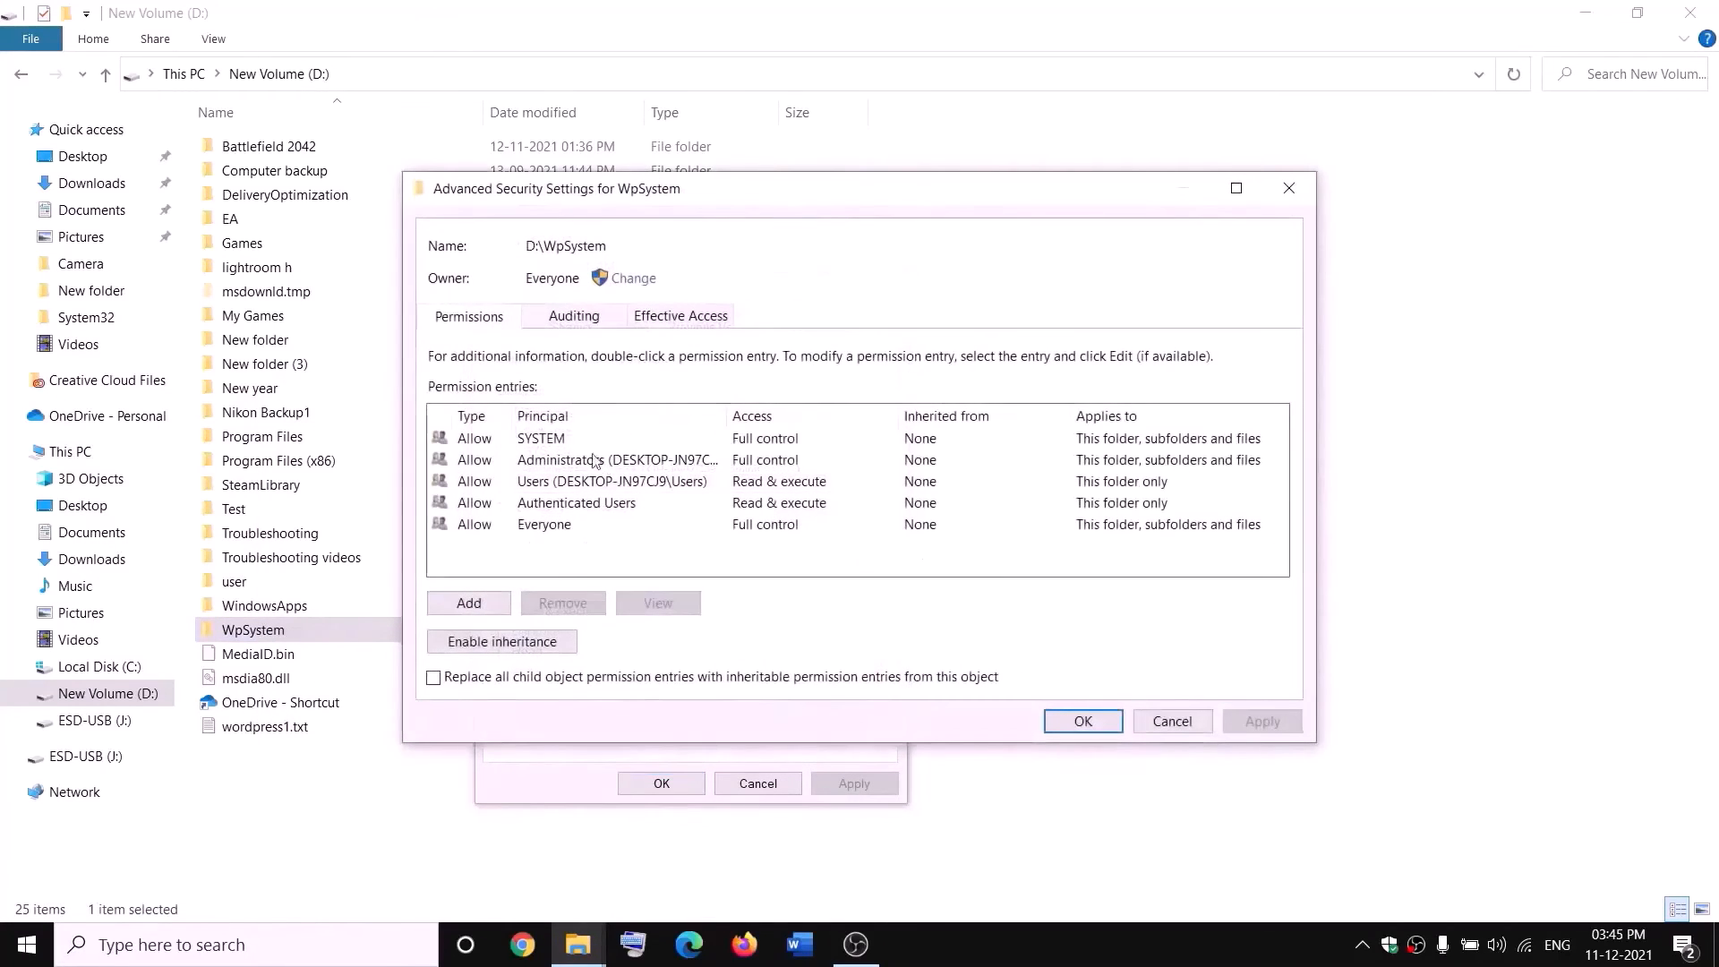
click(471, 604)
click(480, 208)
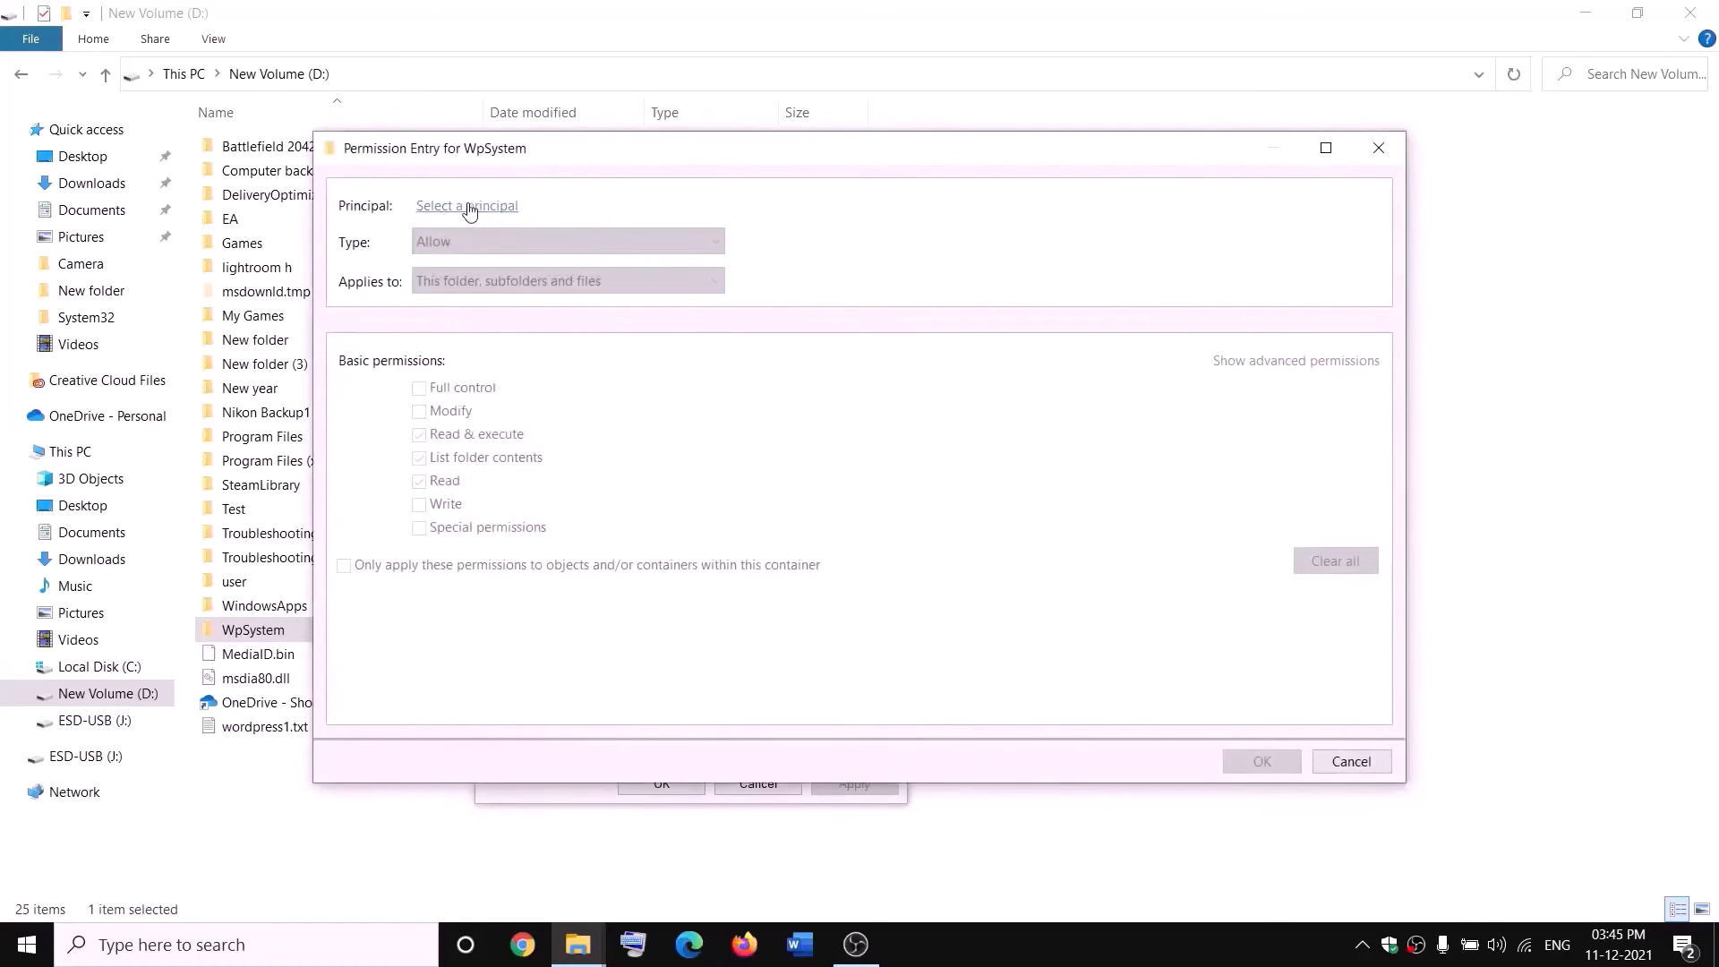
text(everyone)
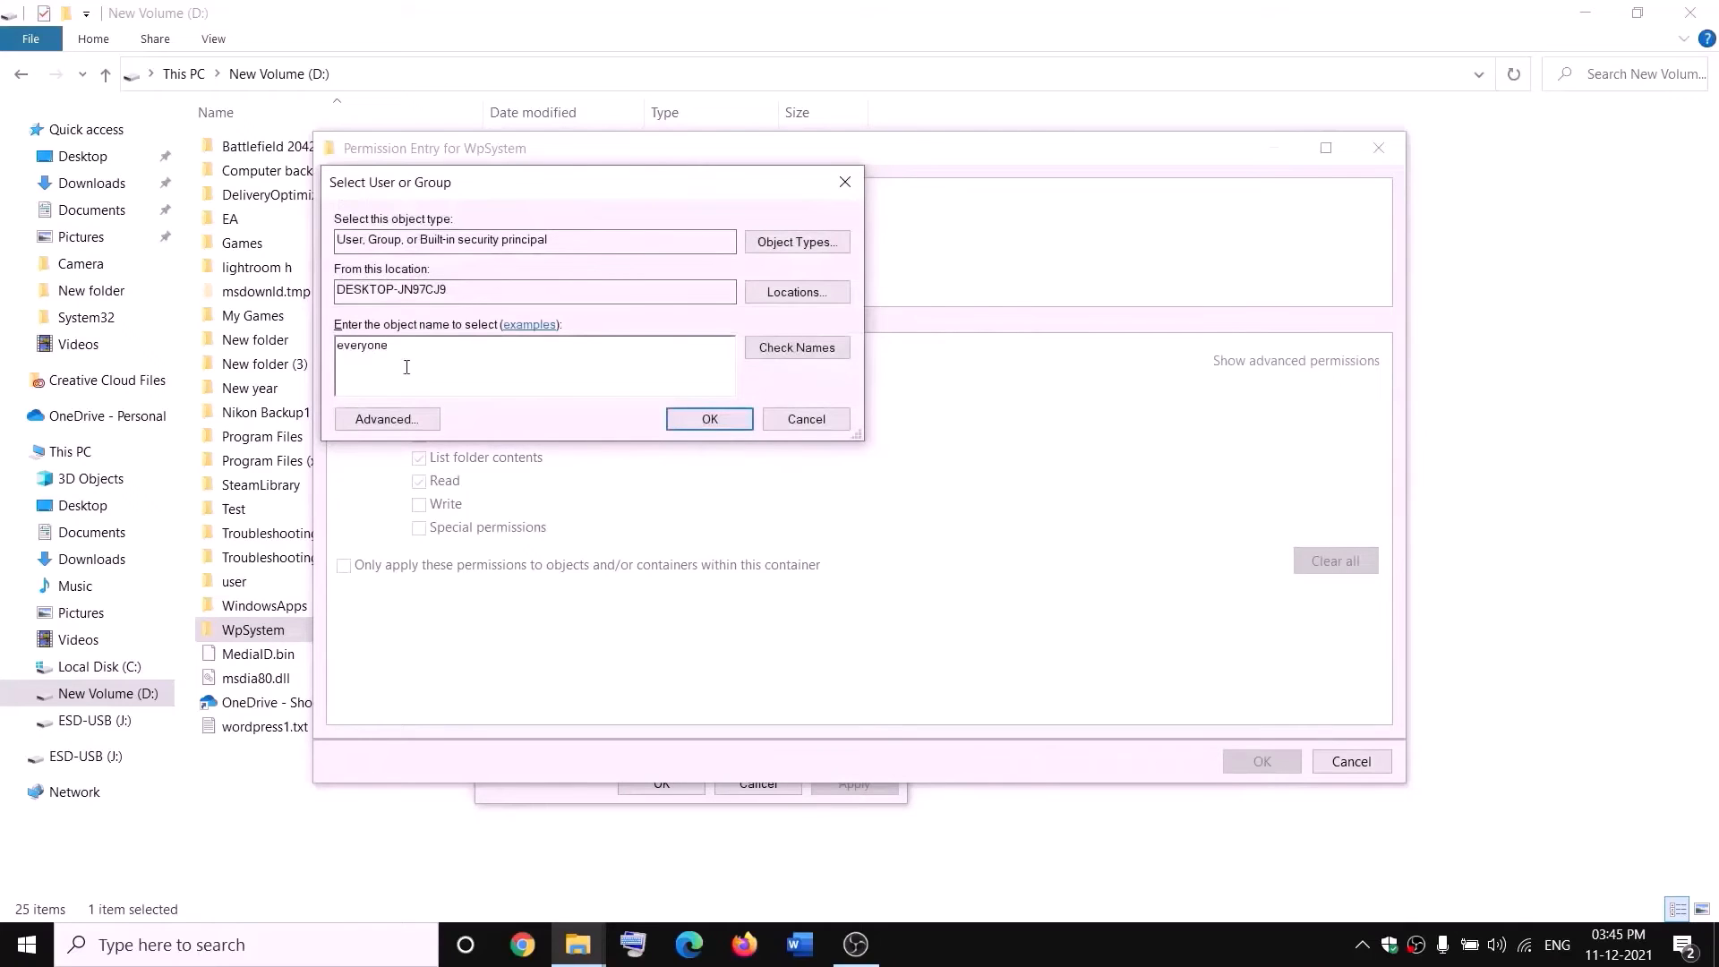
click(793, 348)
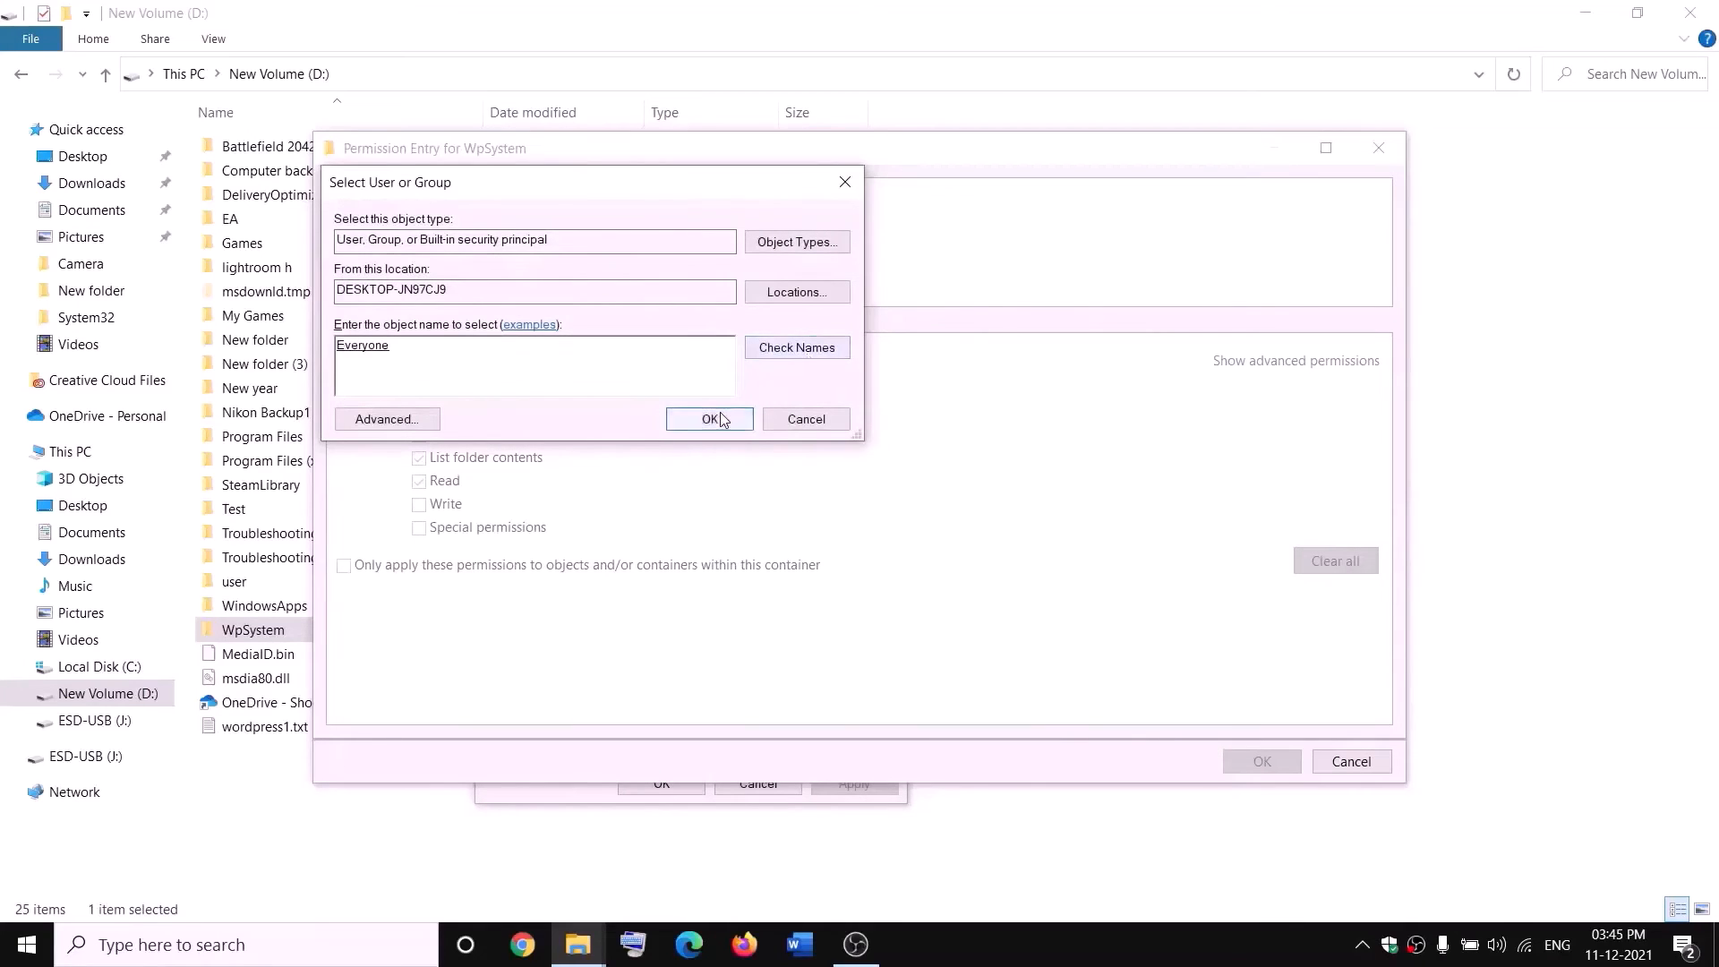
click(714, 419)
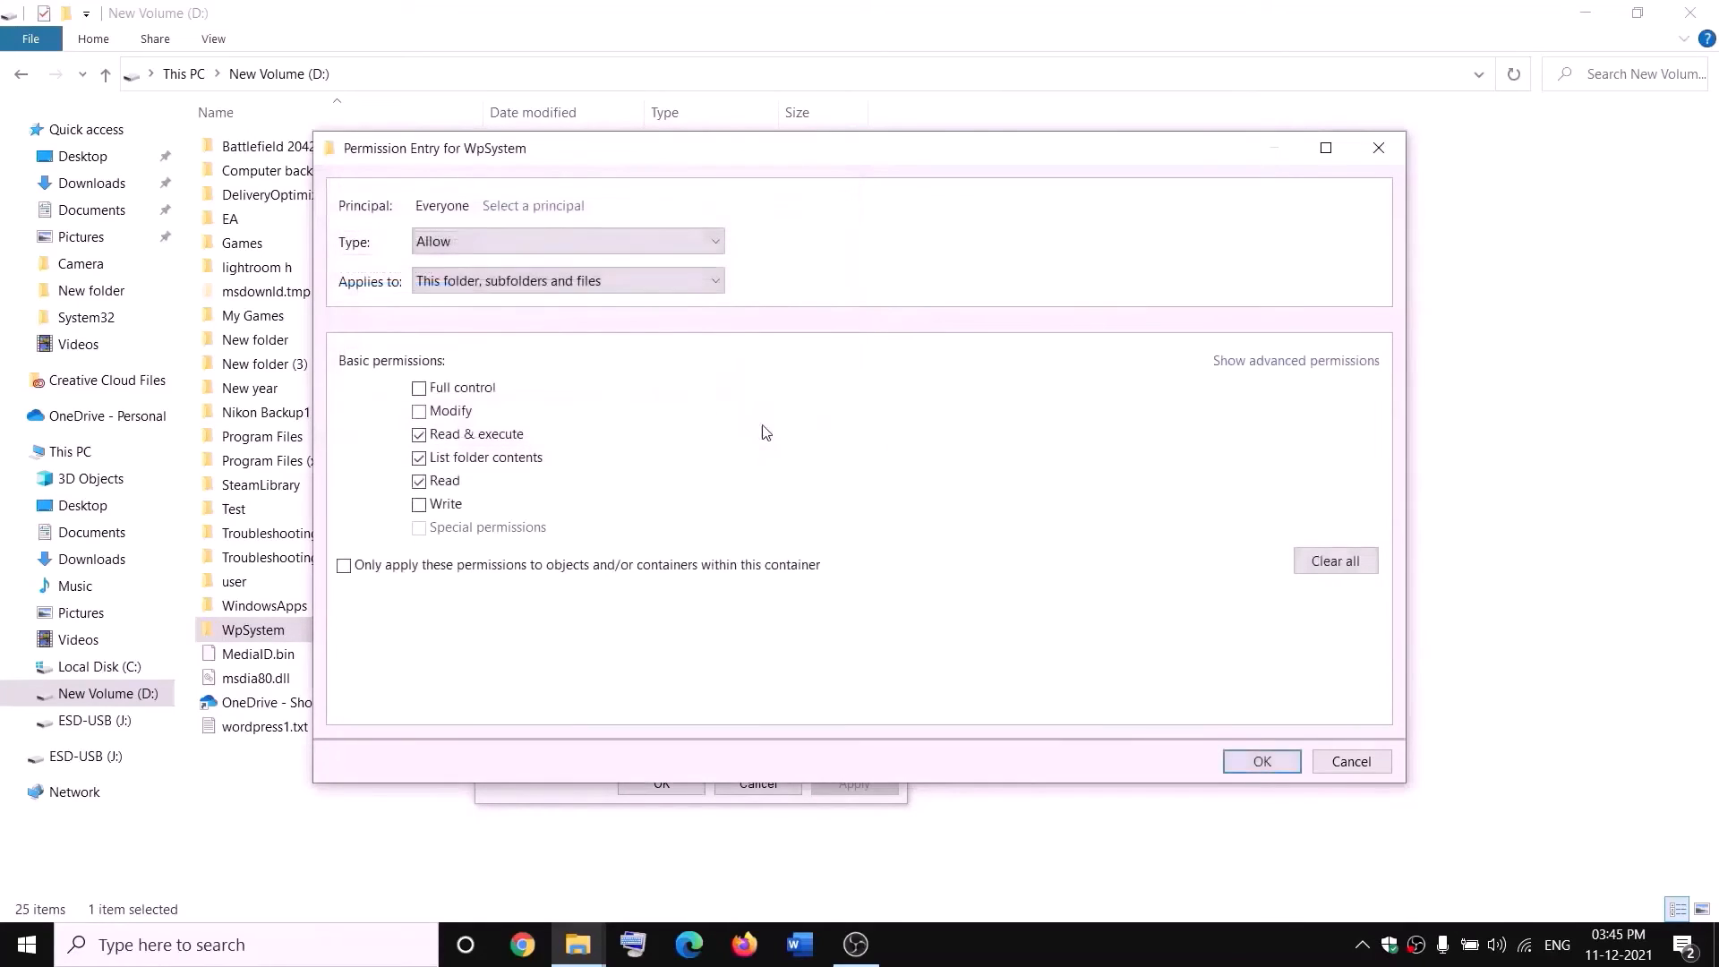
Grant Everyone full control in the new permission entry, apply it, and close the WpSystem properties.
click(418, 388)
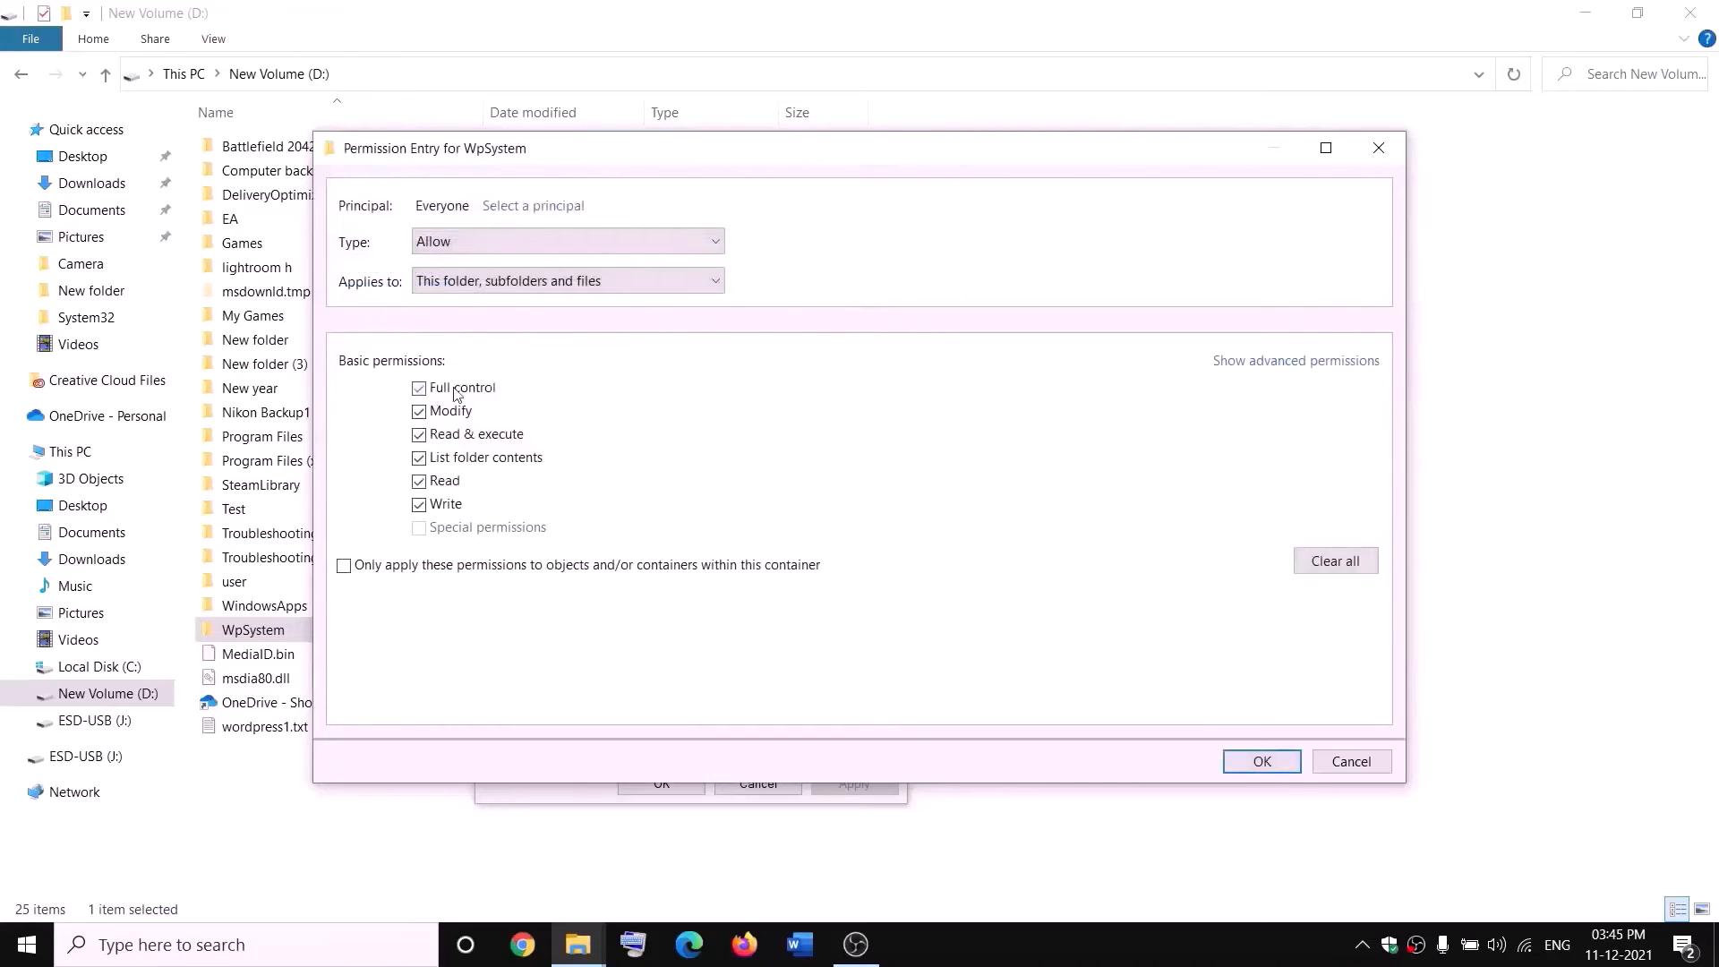
click(1262, 761)
click(1239, 722)
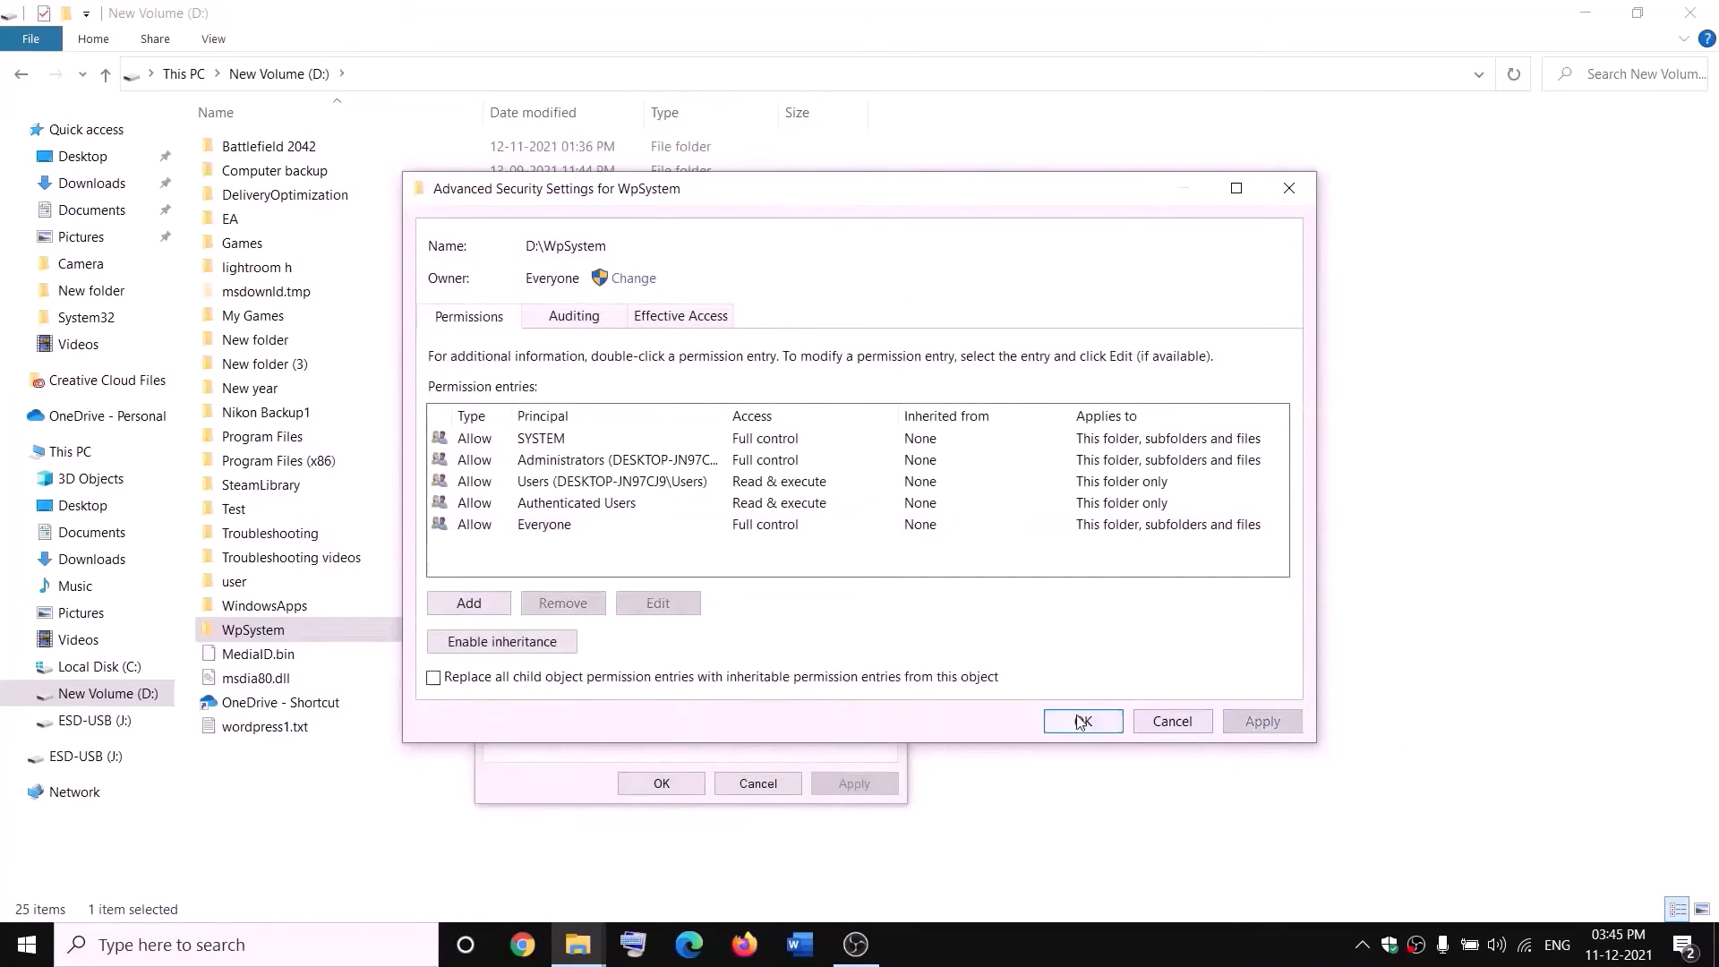
click(1082, 721)
click(686, 784)
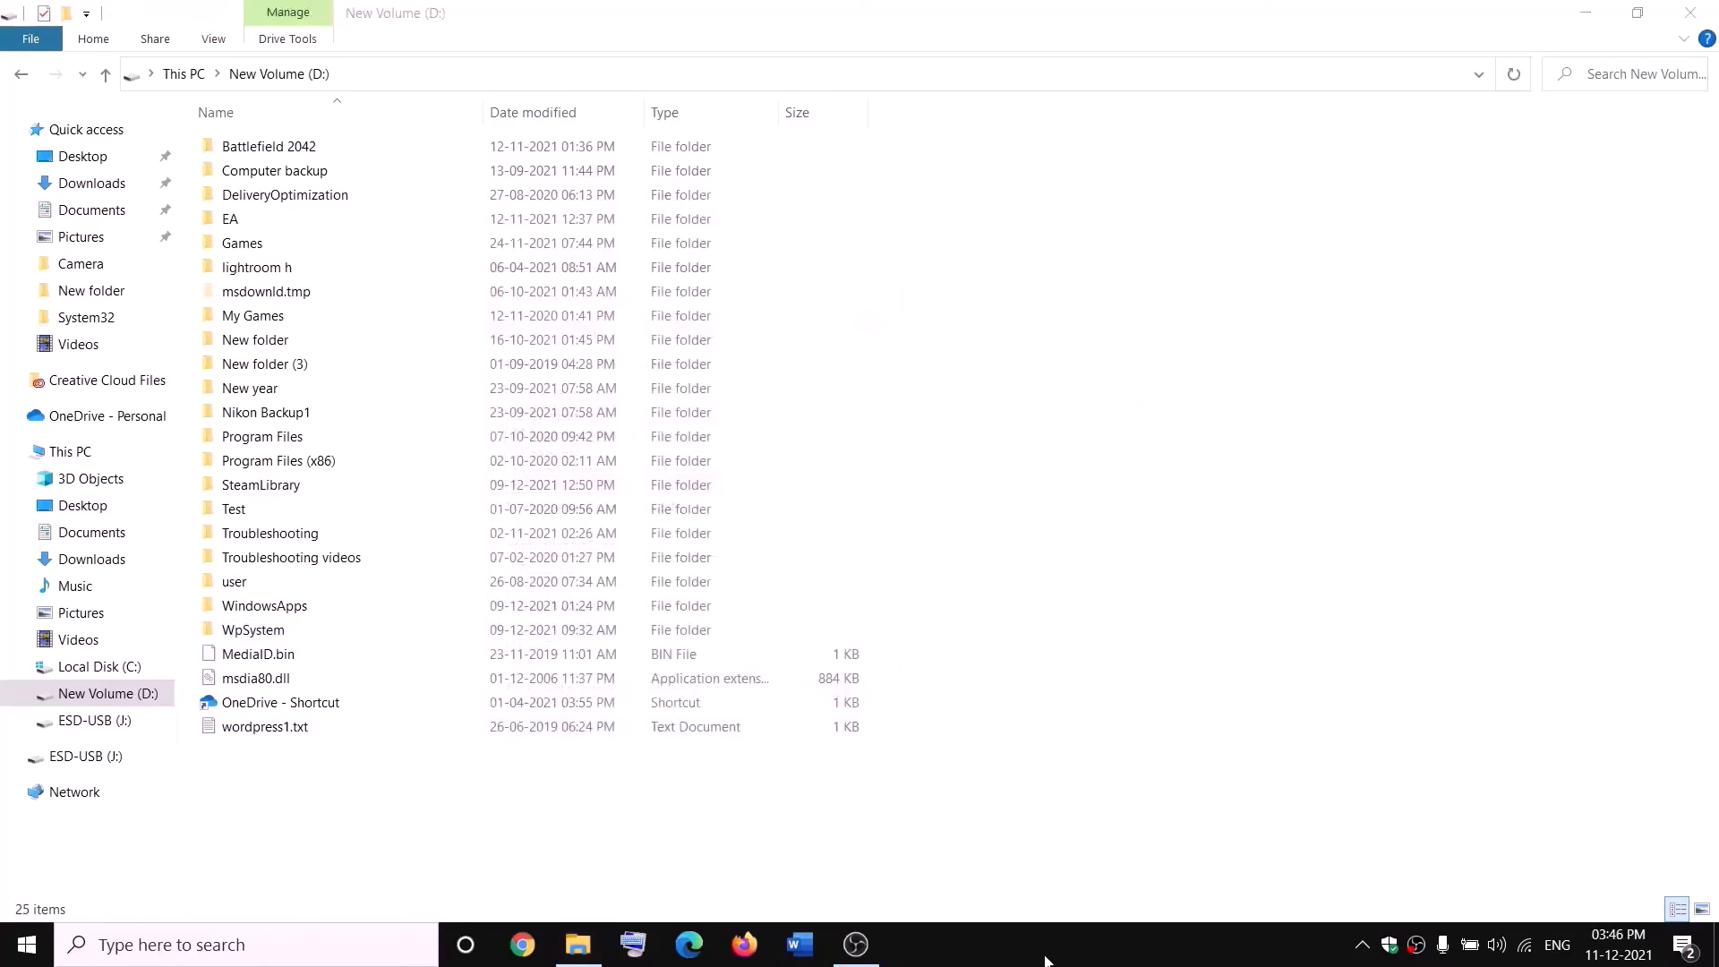
Rename the WpSystem folder on the D: drive as WpSystem.old.
right_click(249, 635)
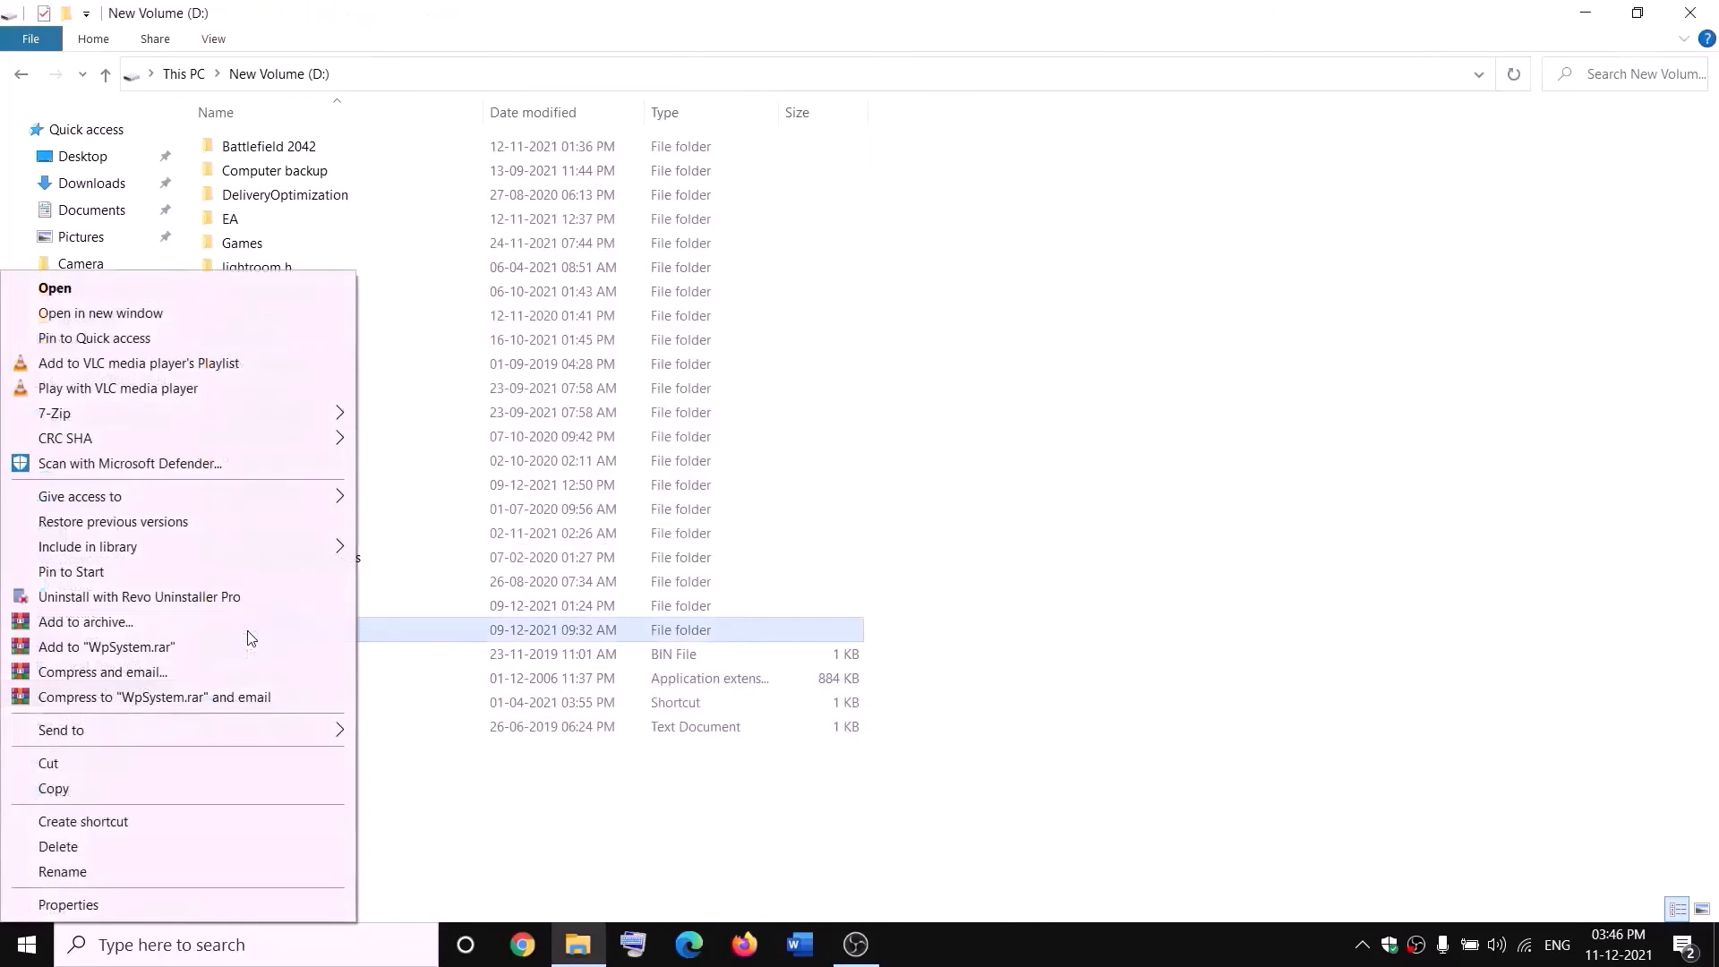
click(62, 872)
key(End)
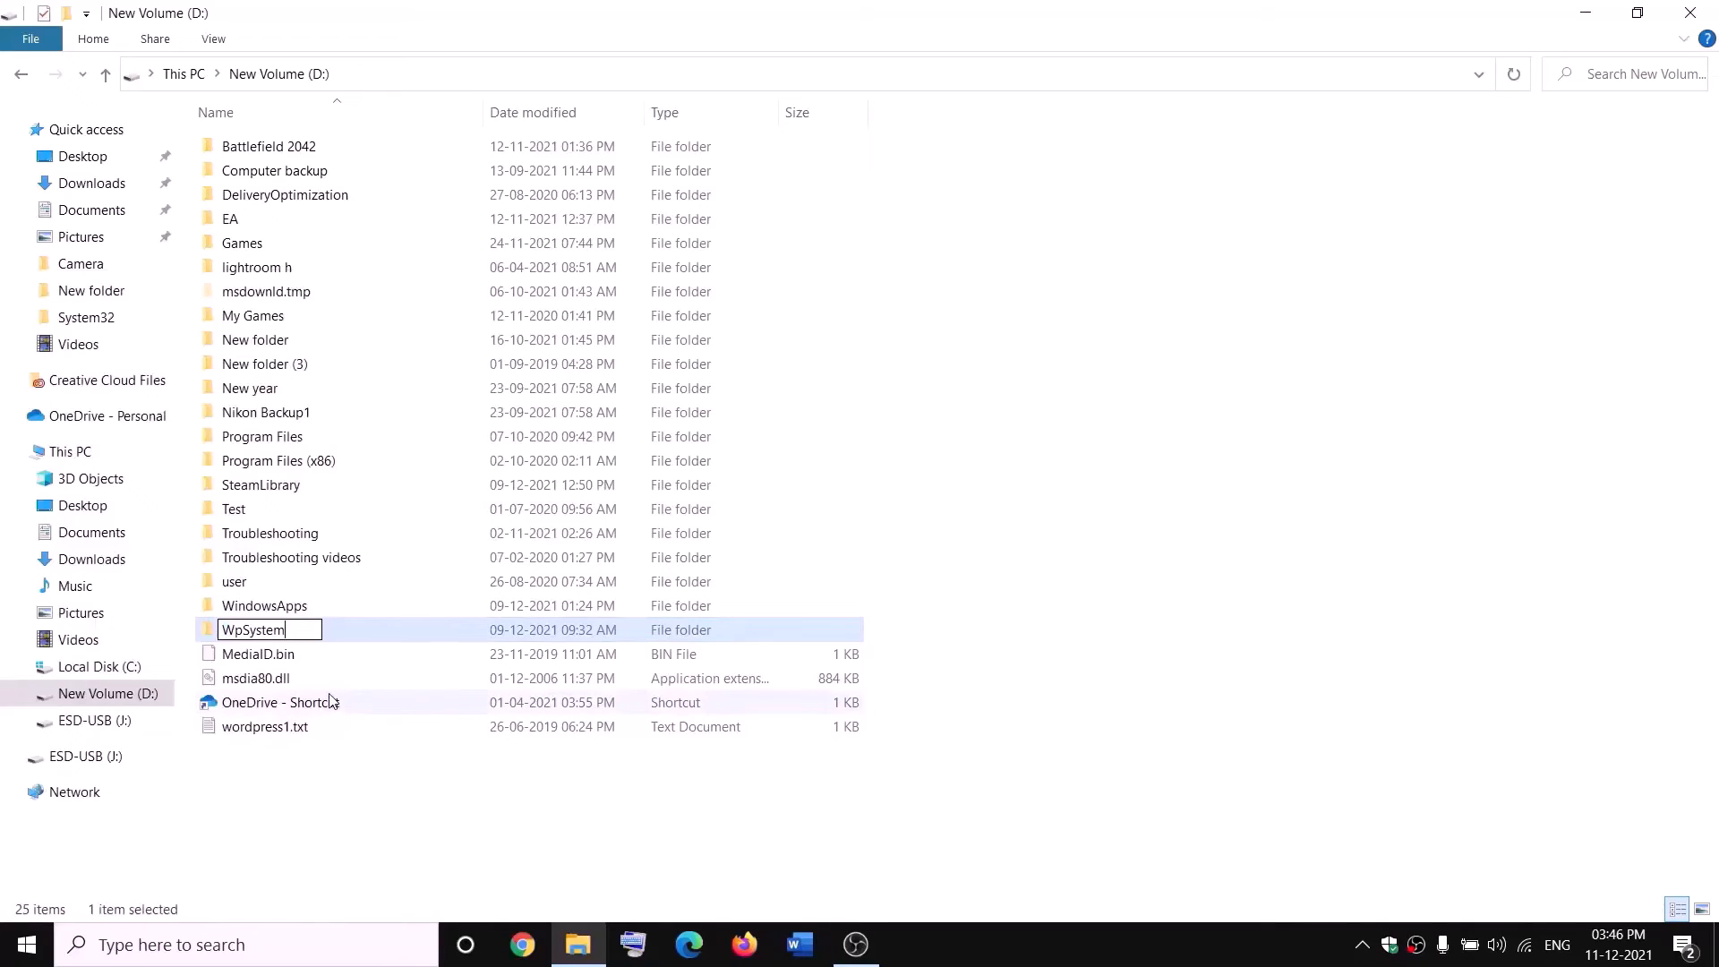
text(.old)
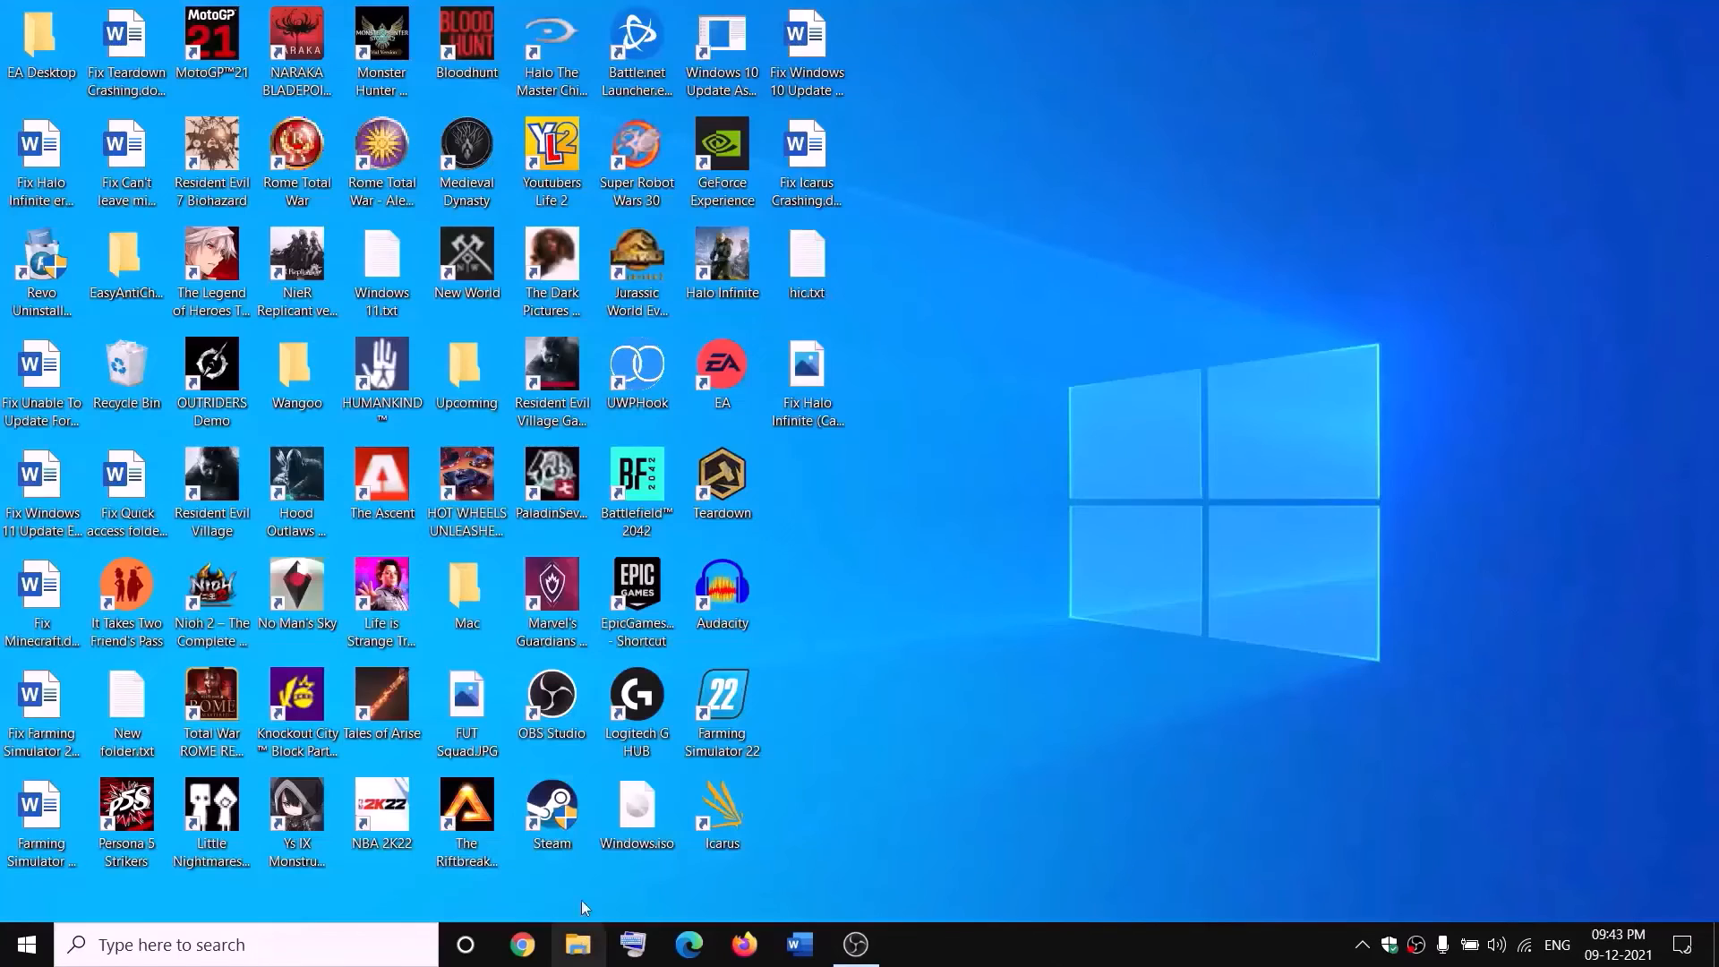
Browse to New Volume (D:) in File Explorer and open the advanced security settings of the WindowsApps folder.
click(578, 944)
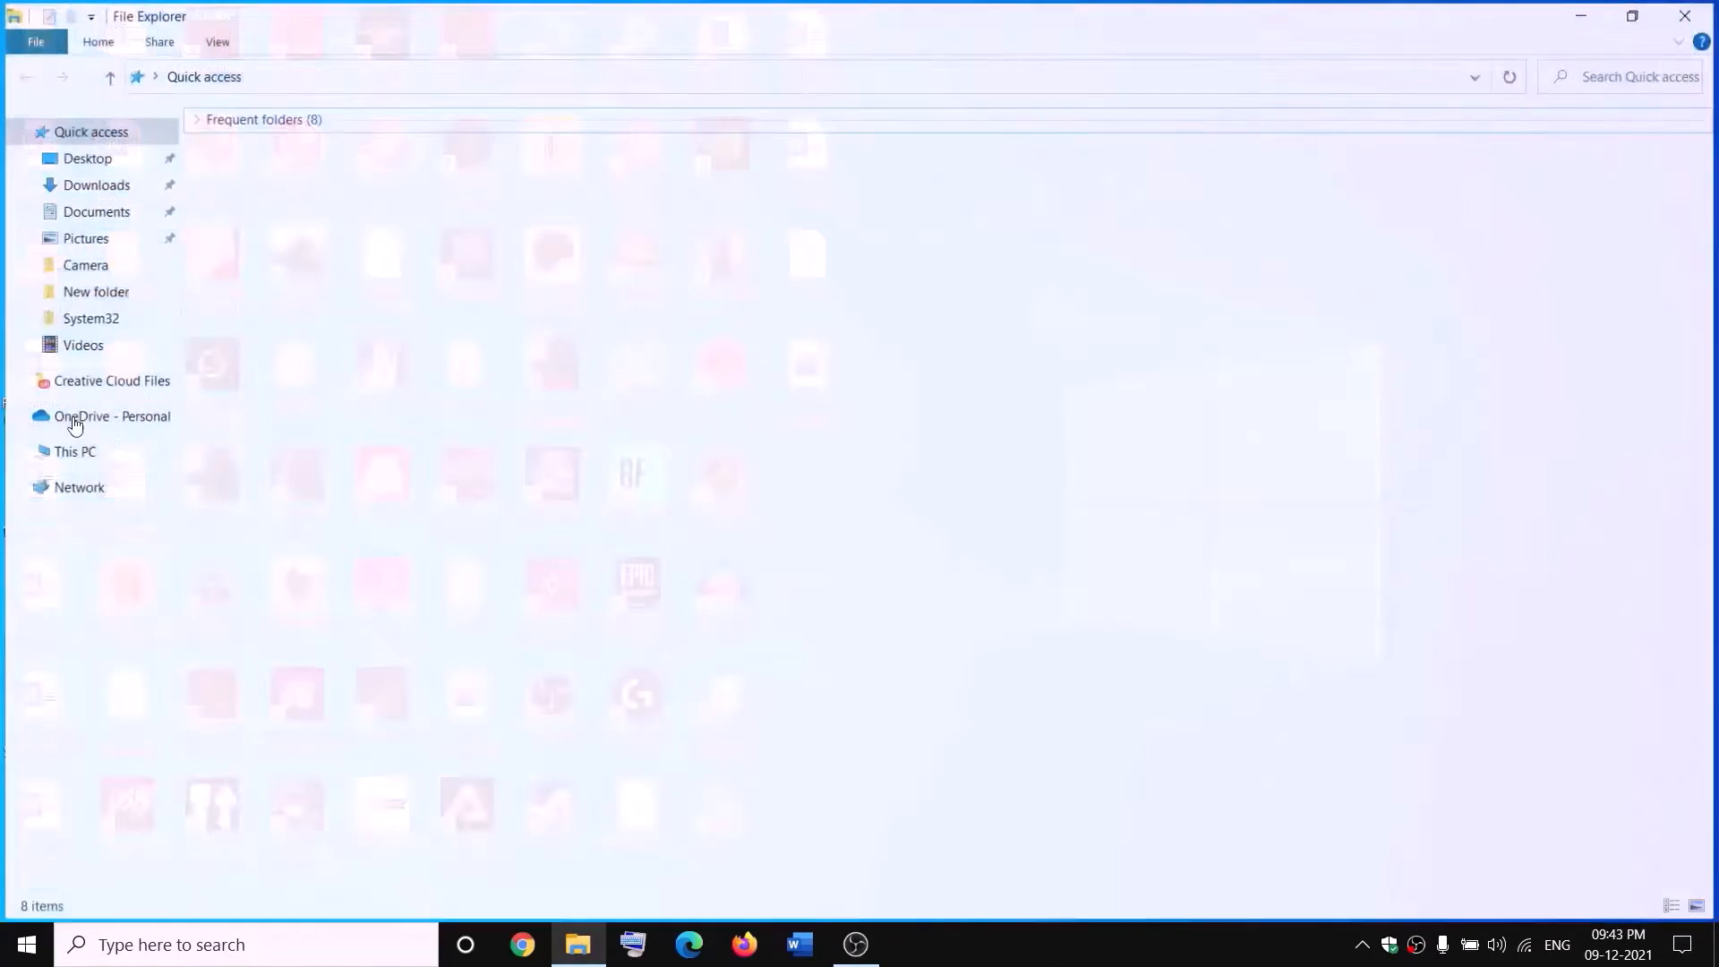
click(40, 450)
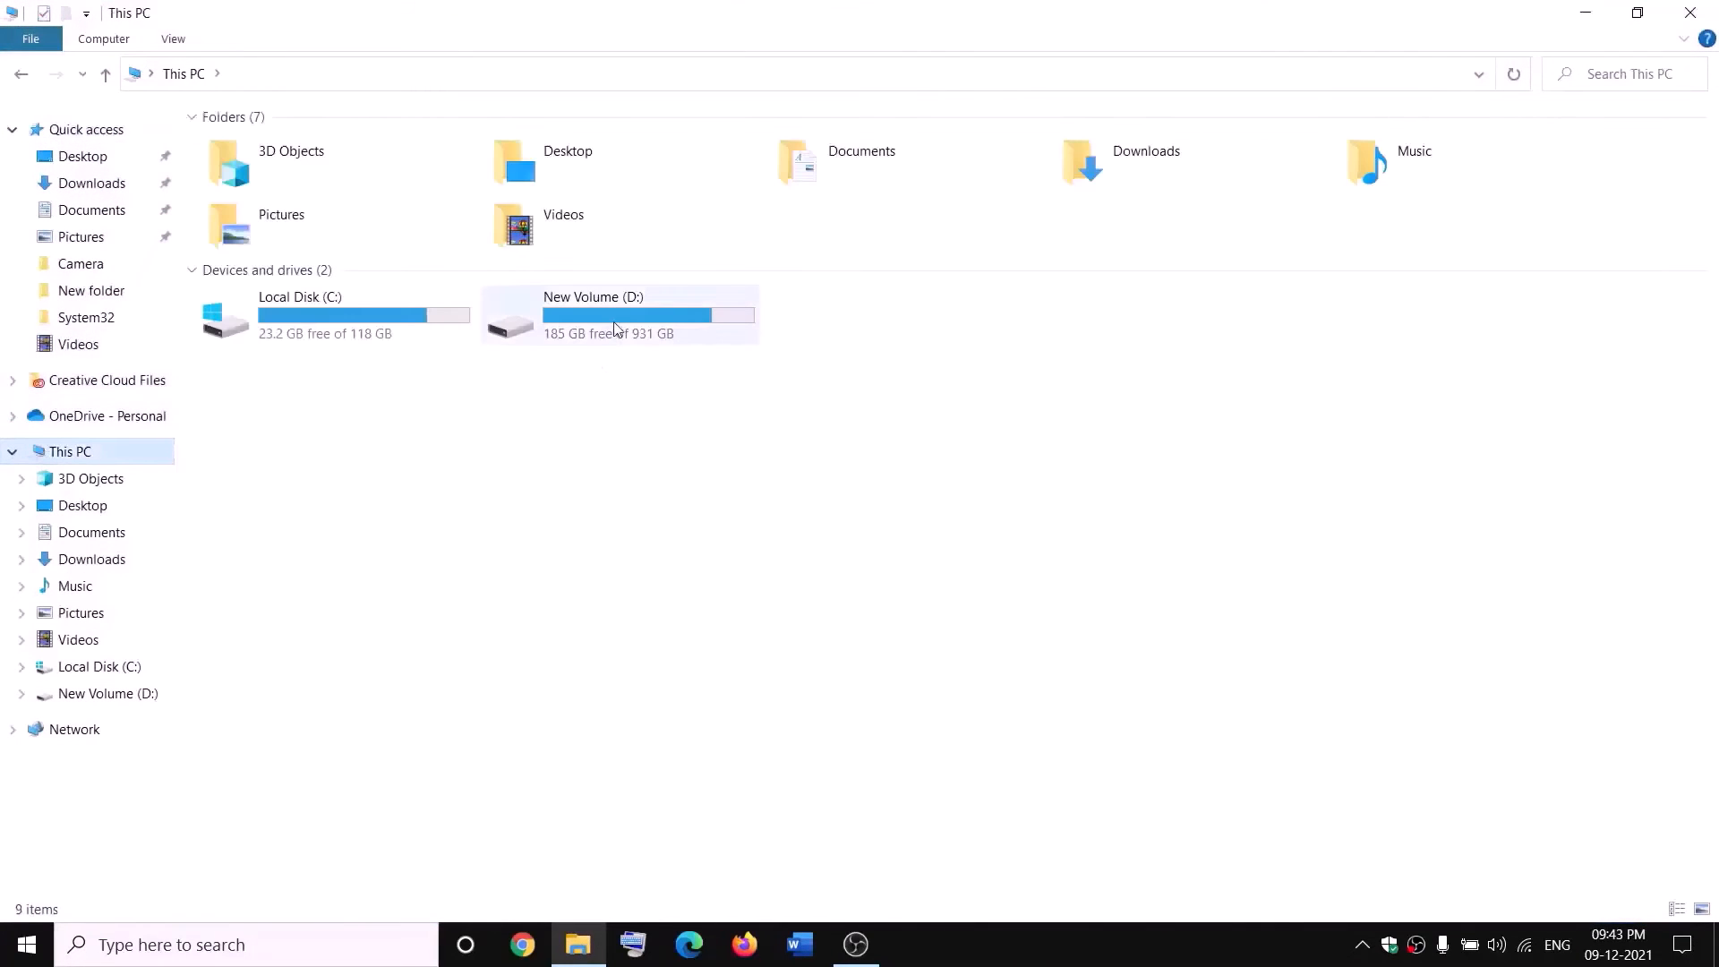
double_click(614, 324)
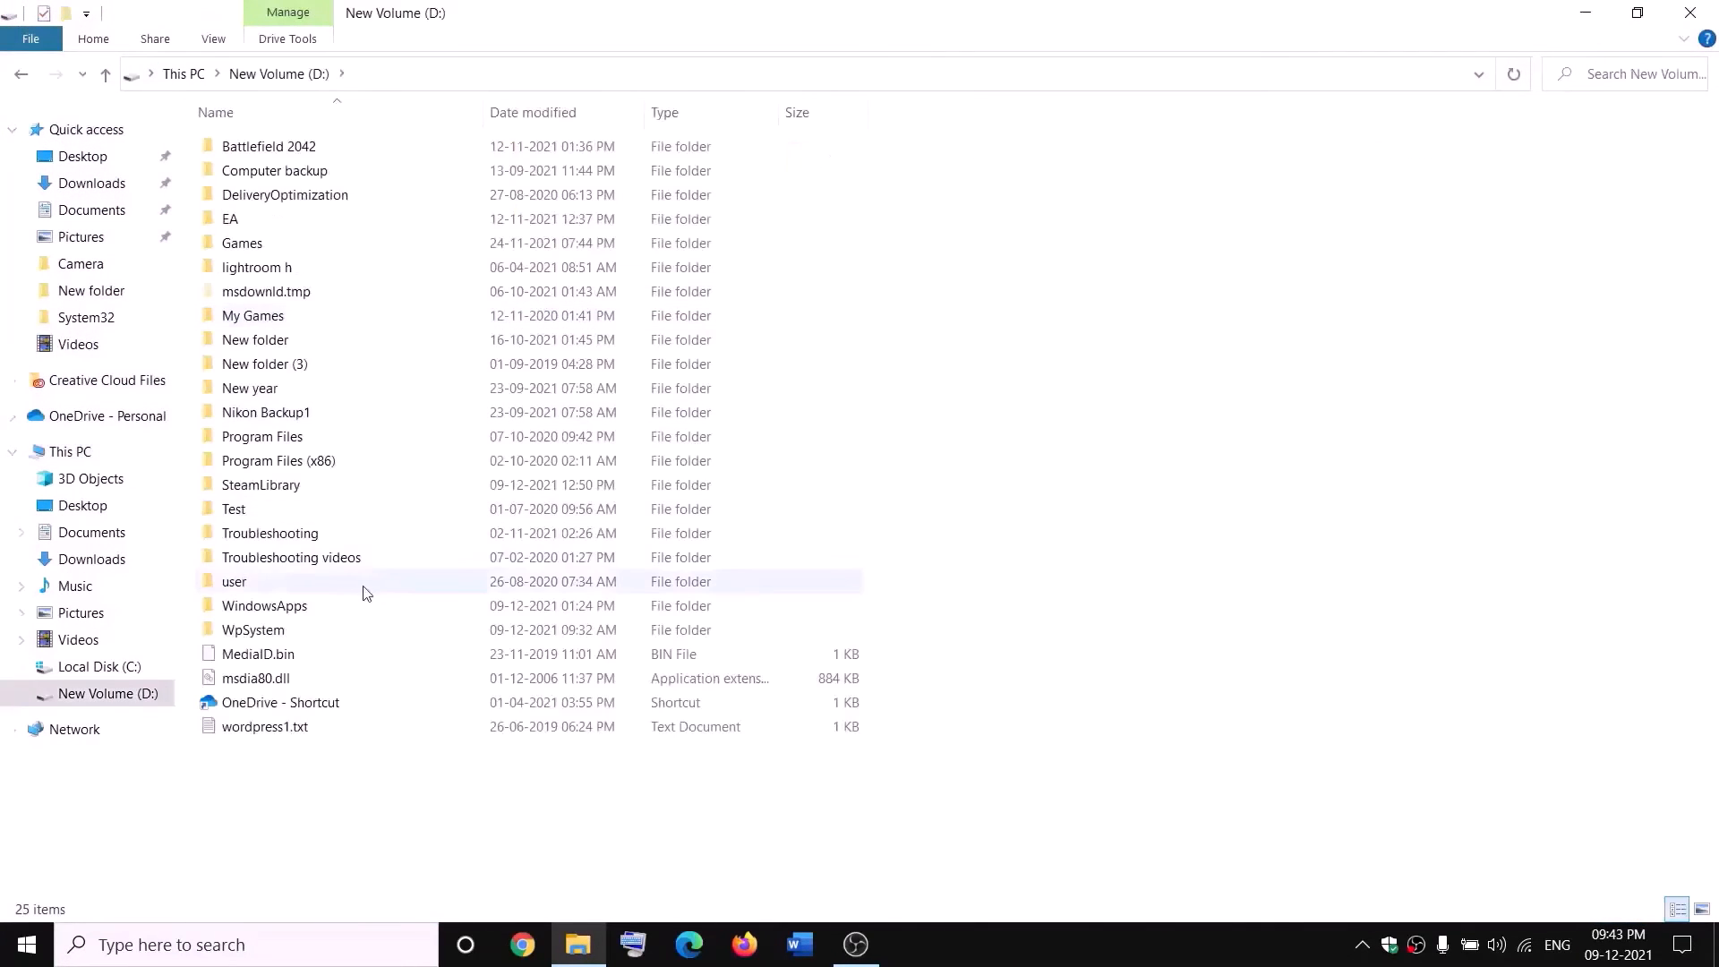
click(306, 606)
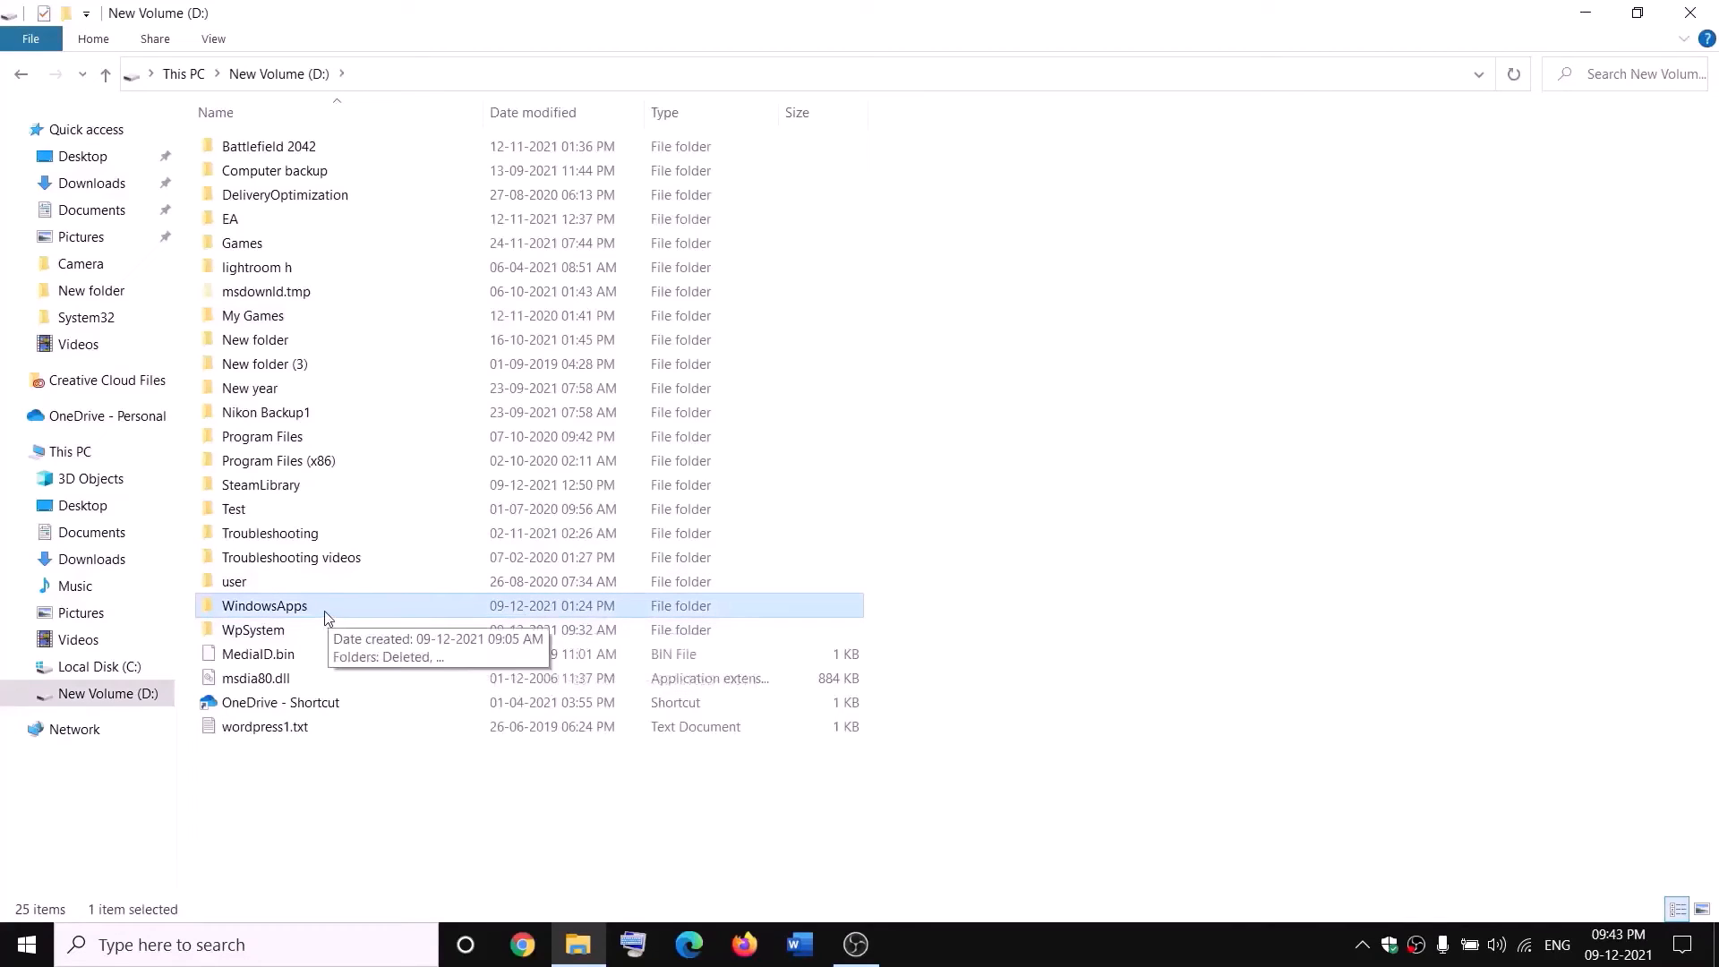
right_click(324, 611)
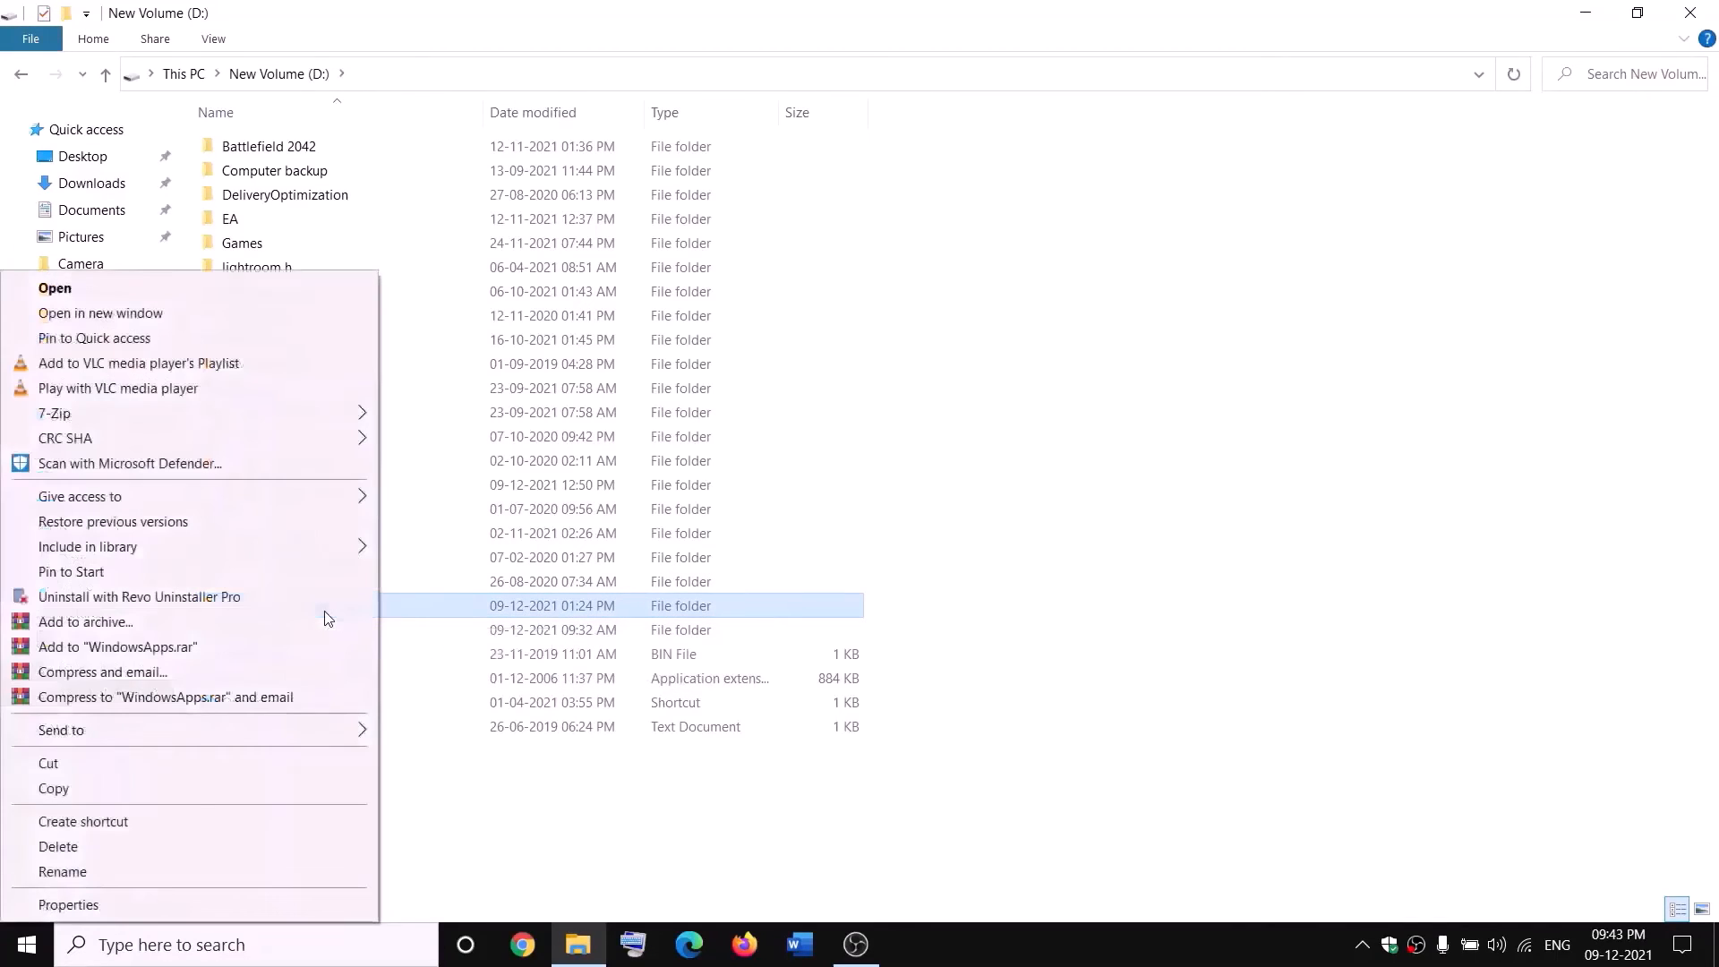
click(68, 905)
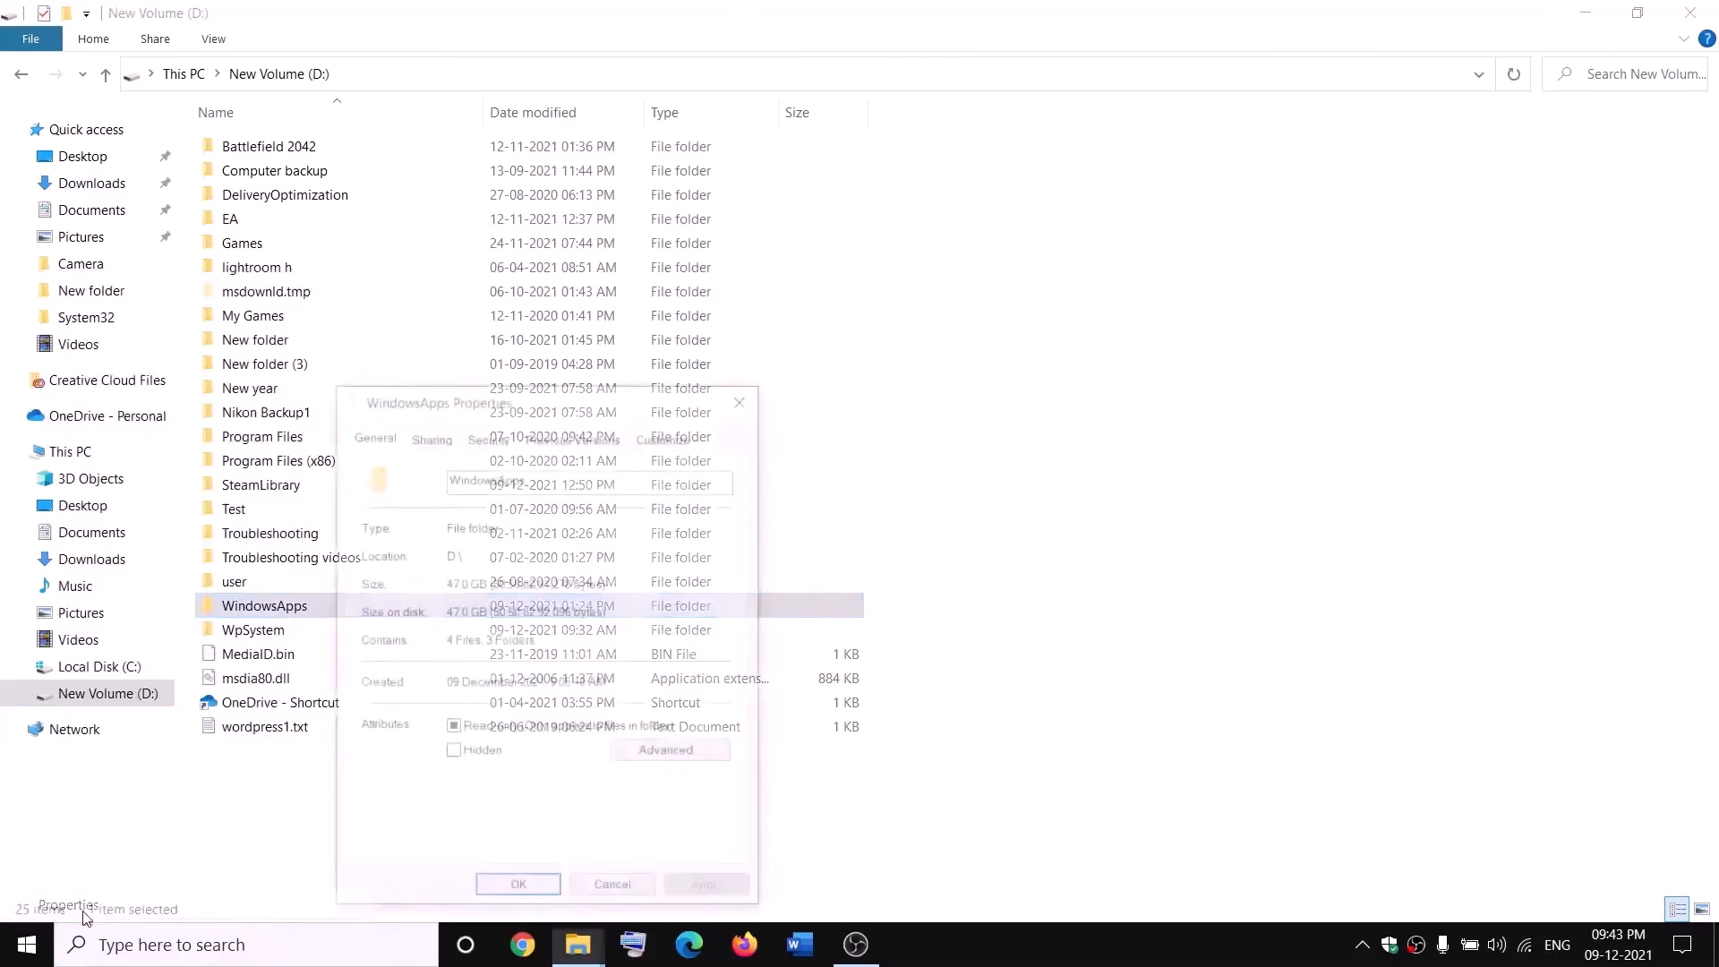
click(487, 436)
click(682, 807)
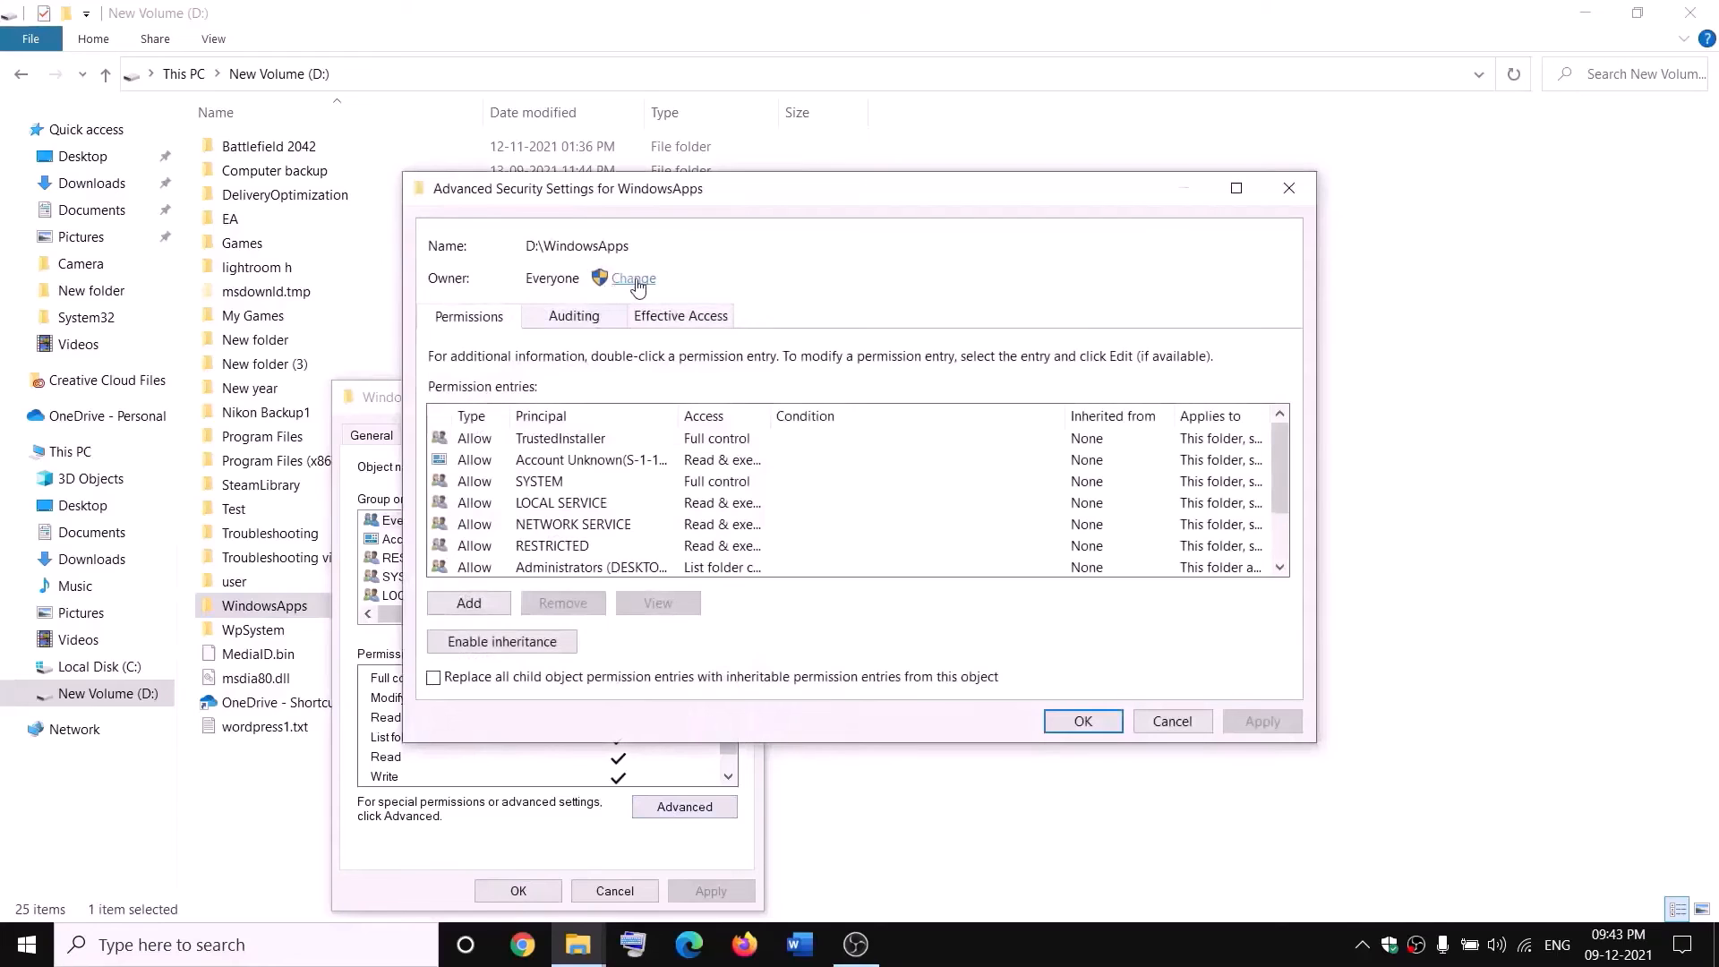
Make Everyone the owner of WindowsApps, replace the owner on subcontainers and objects, apply the change, and close the properties.
click(635, 280)
text(everyone)
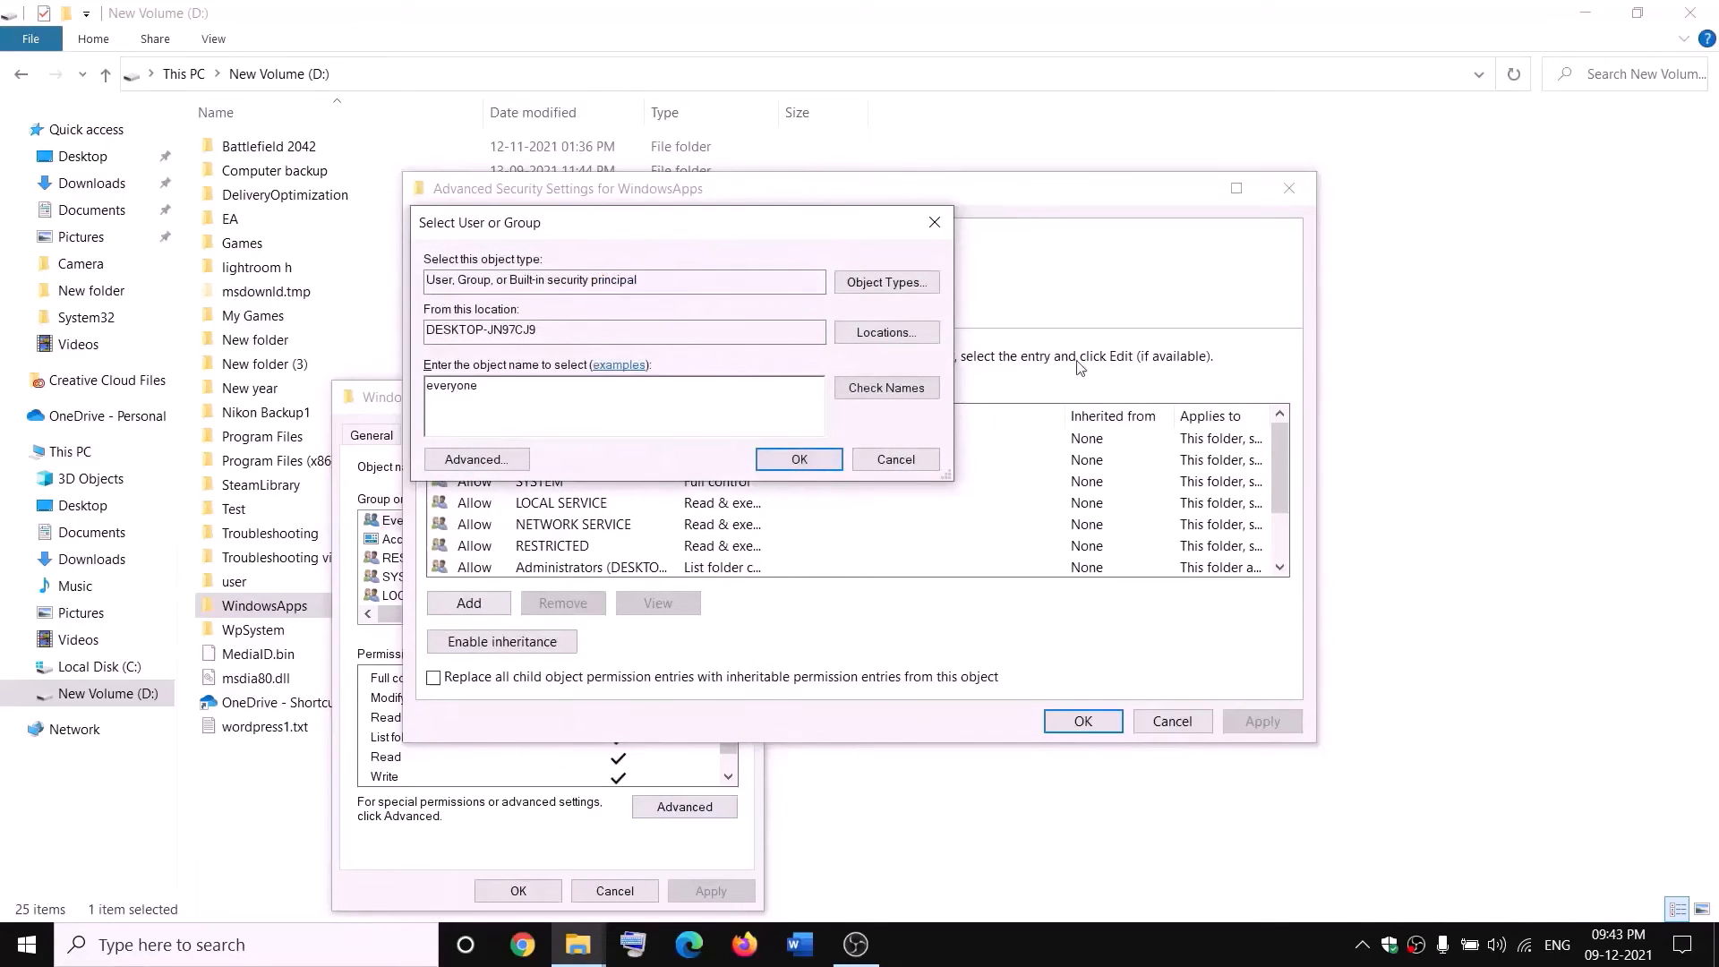
click(905, 394)
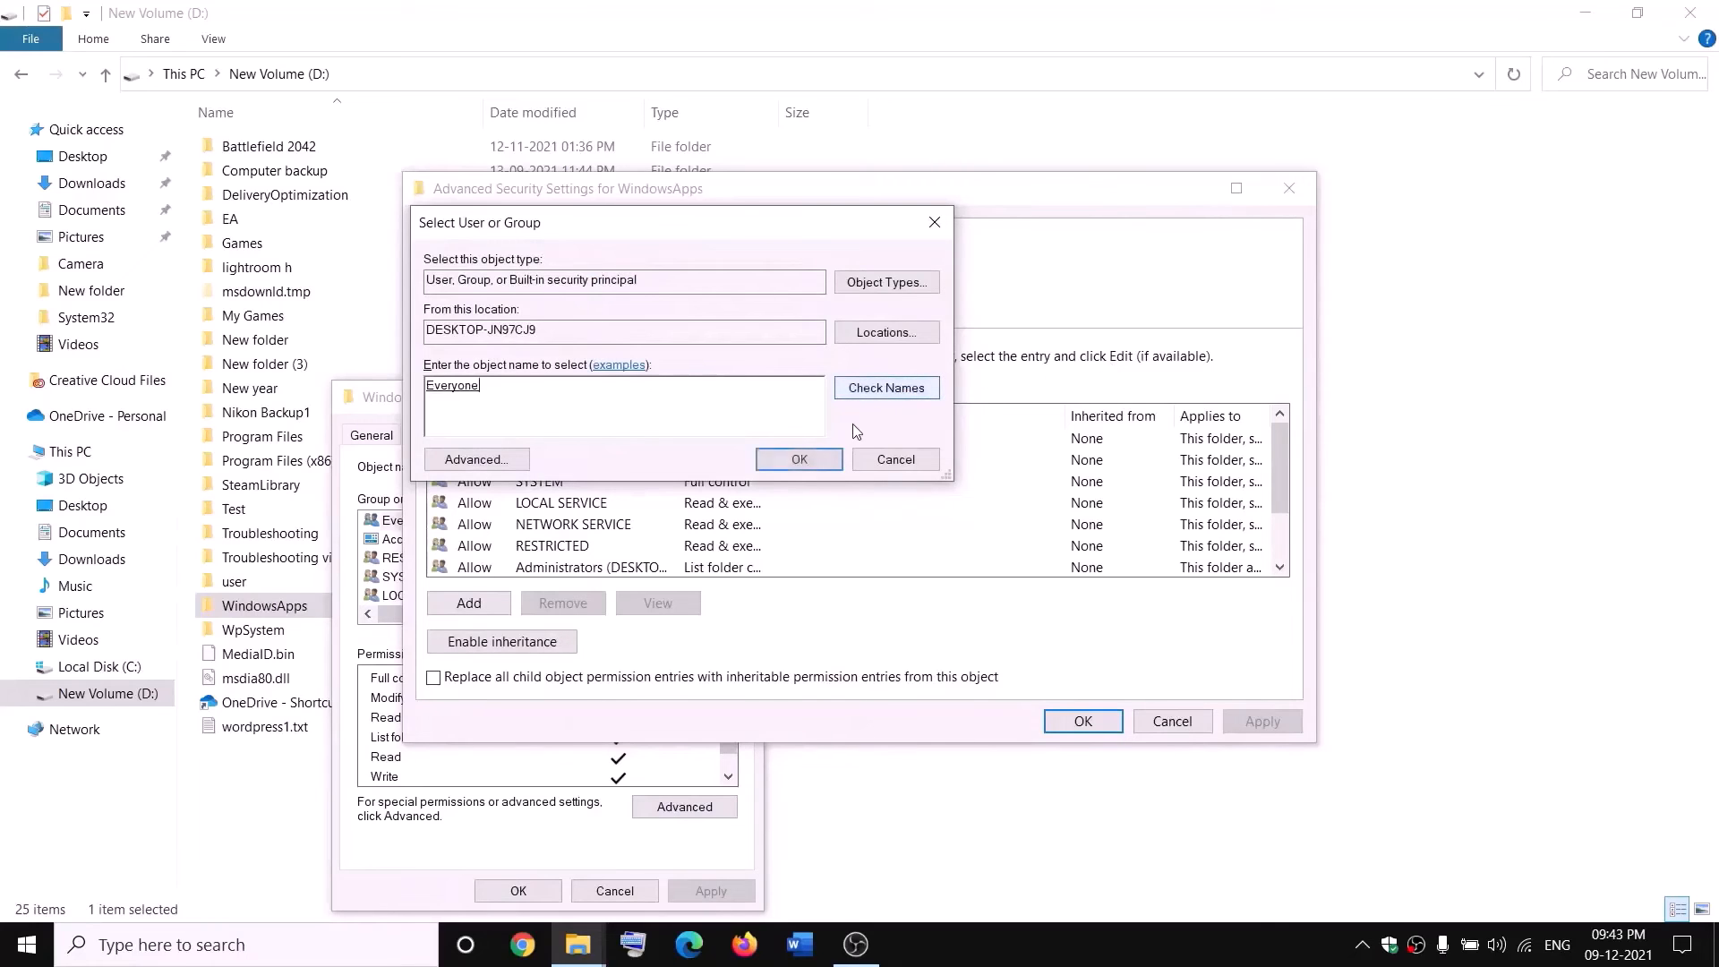
click(800, 459)
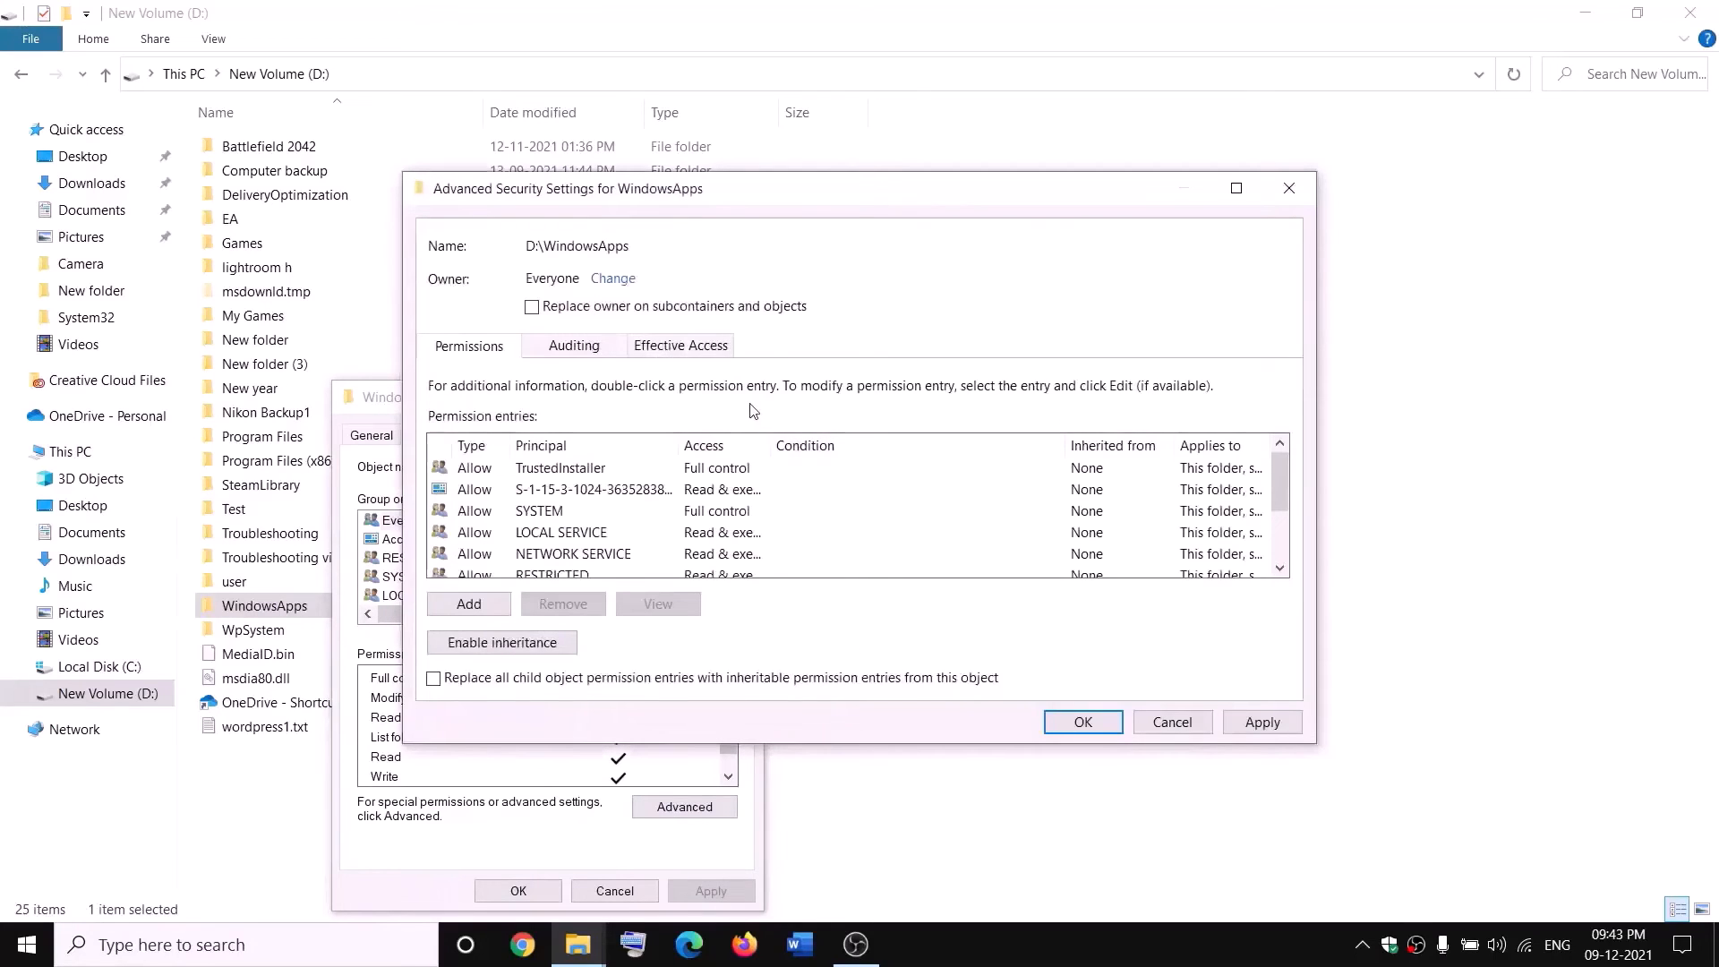
click(532, 308)
click(1270, 725)
click(1045, 565)
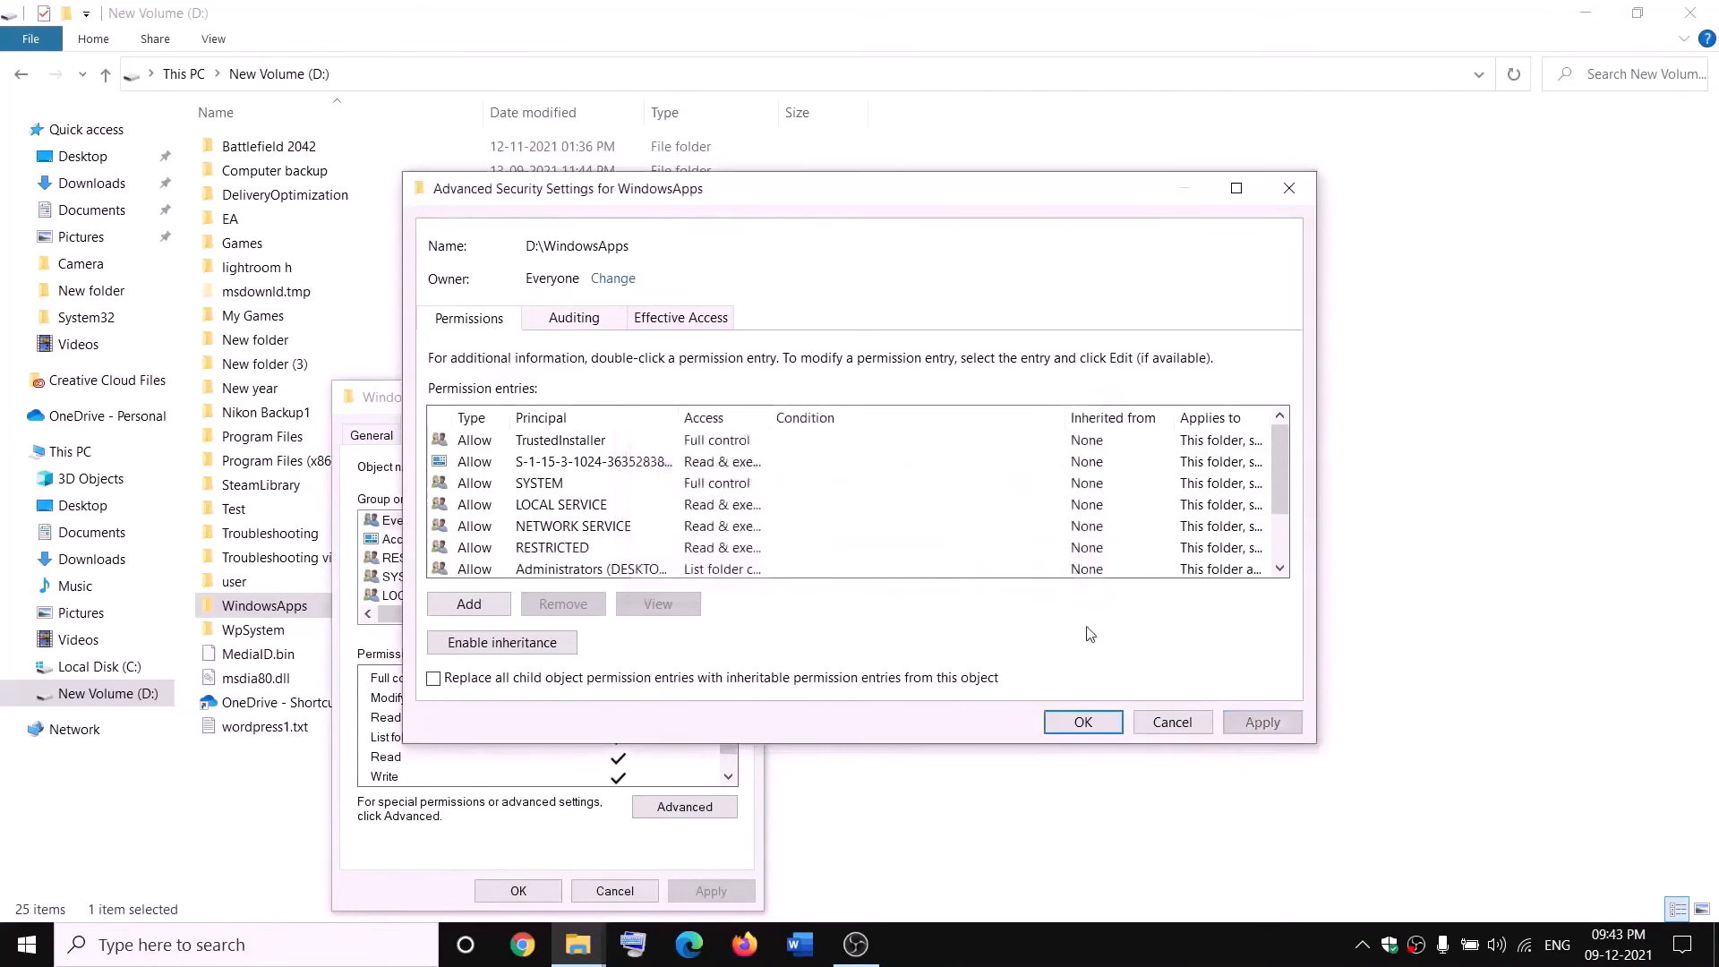
click(1084, 721)
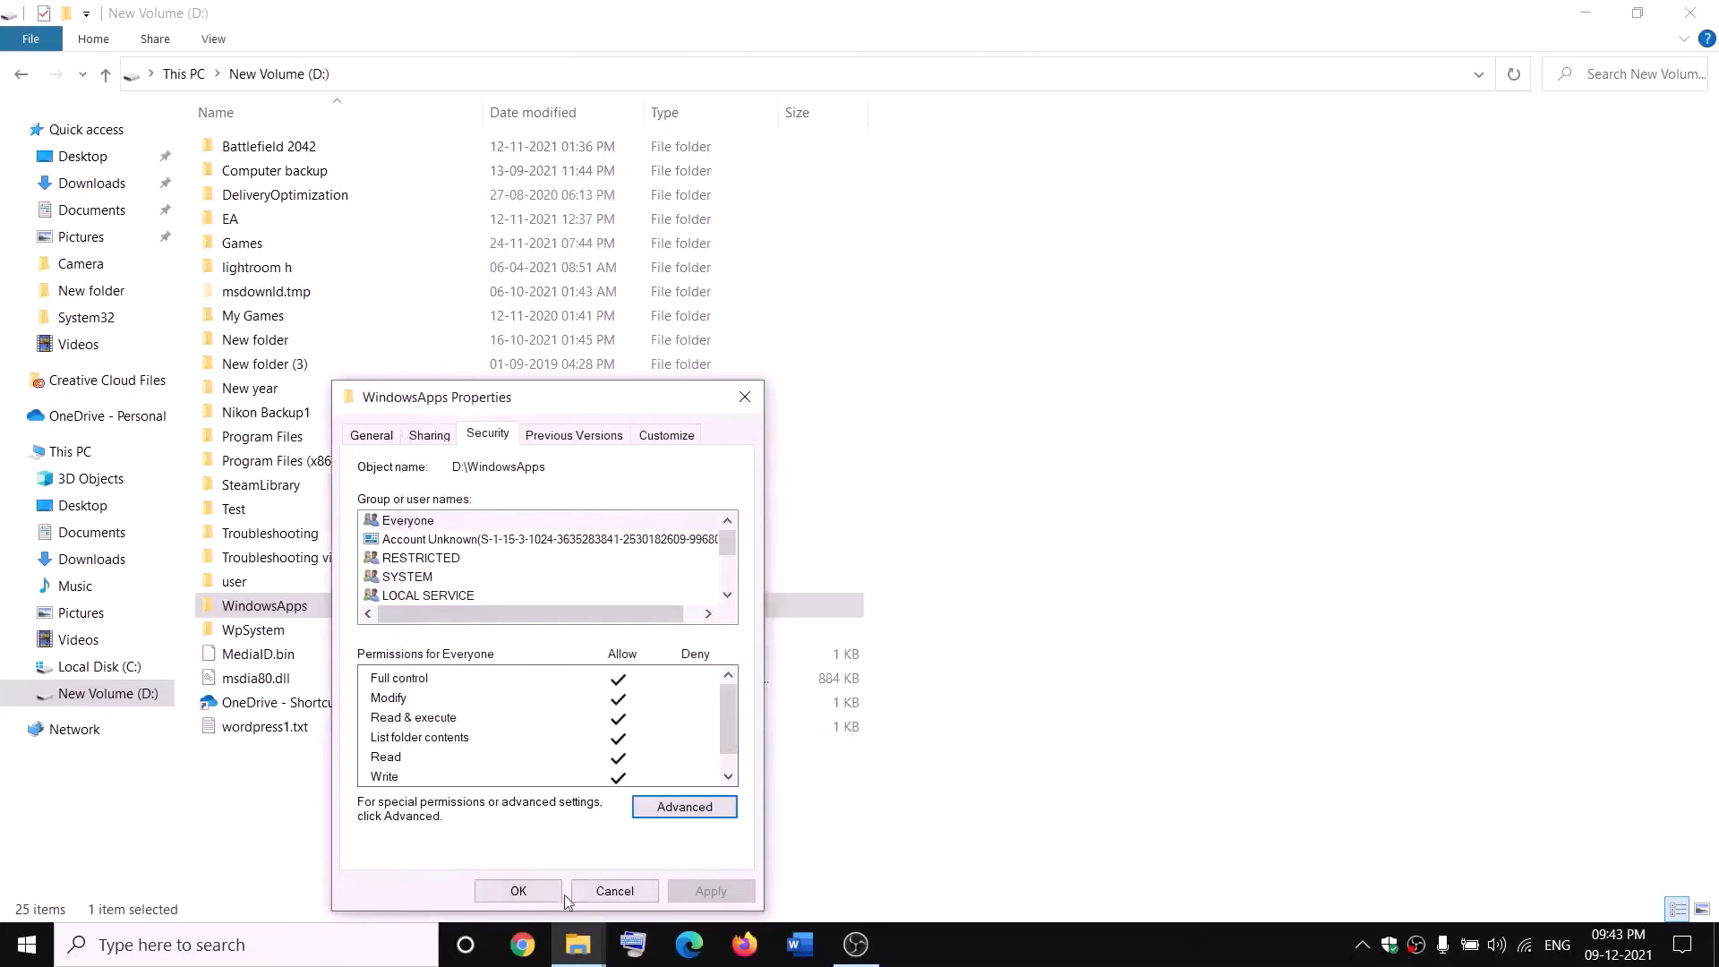
click(534, 892)
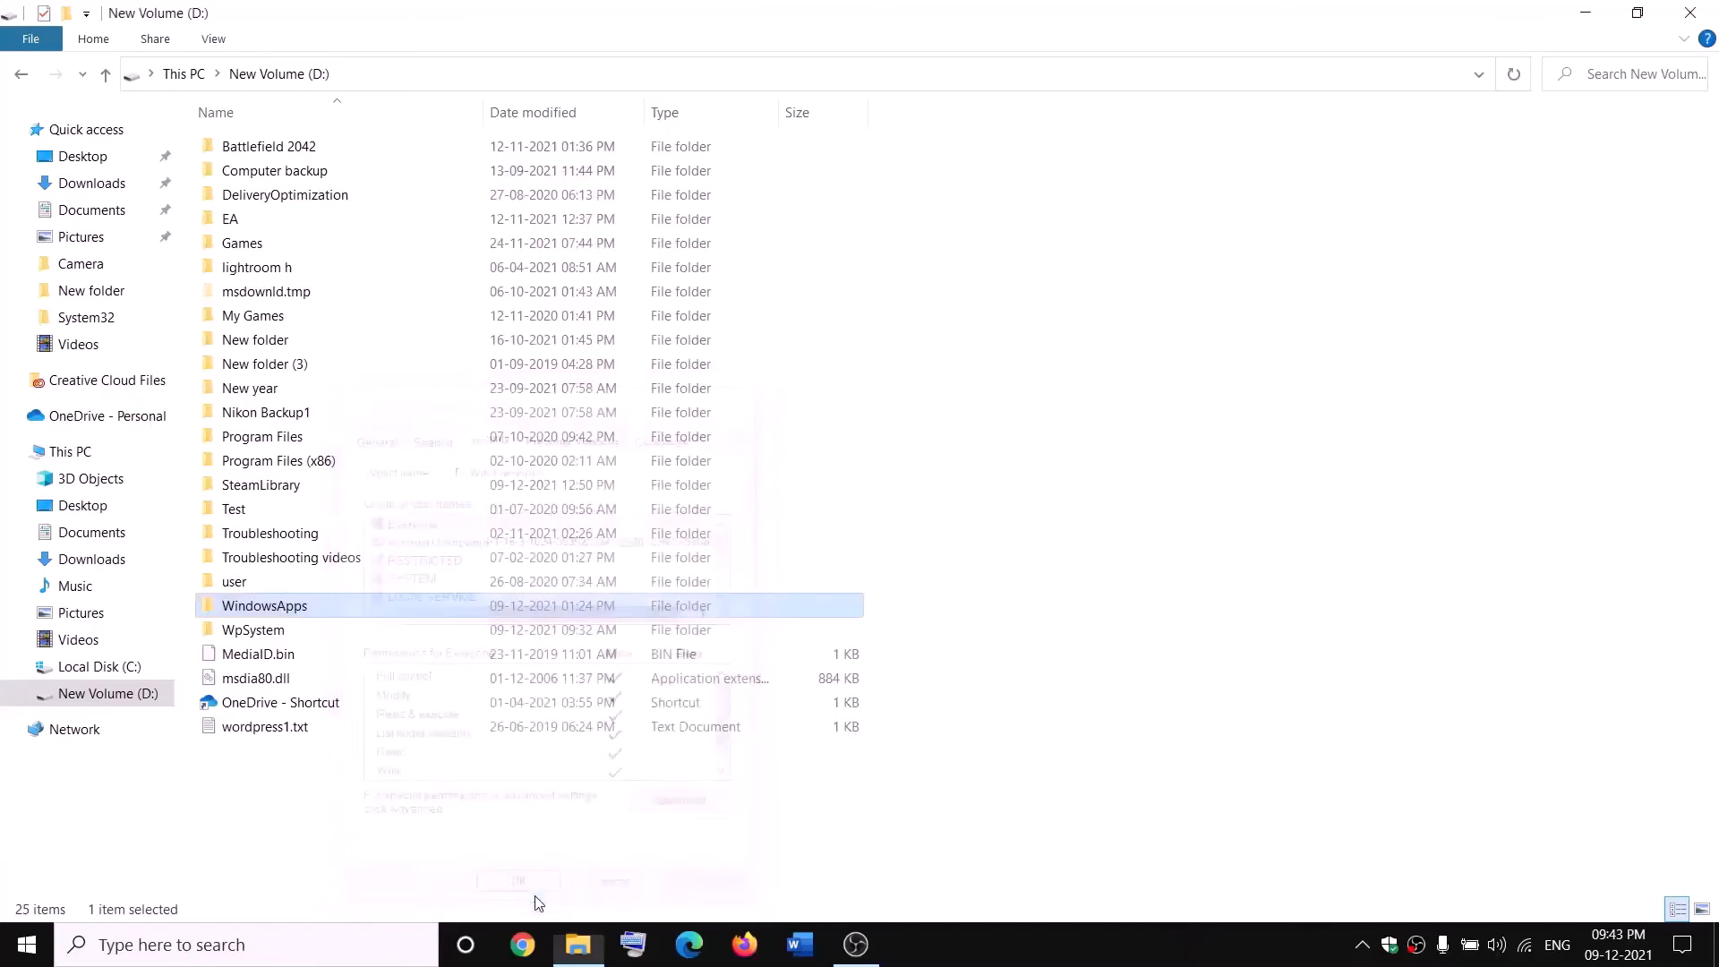
Reopen WindowsApps' advanced security settings and add a permission entry with Everyone as the principal.
right_click(326, 615)
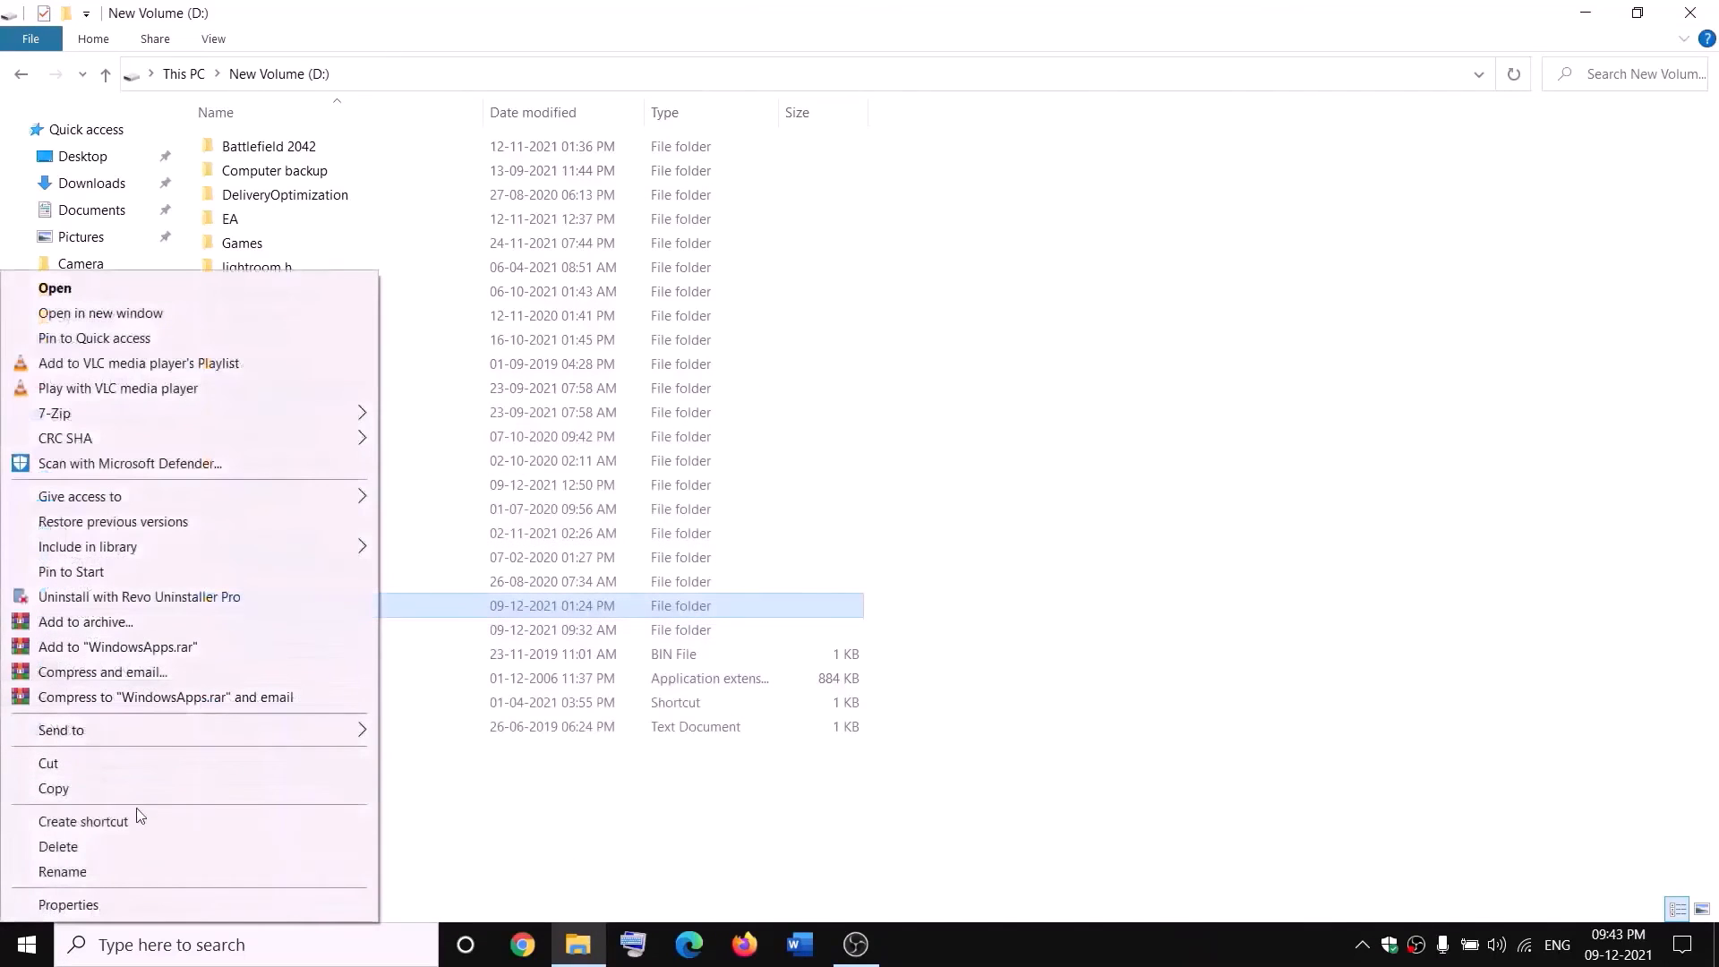
click(67, 905)
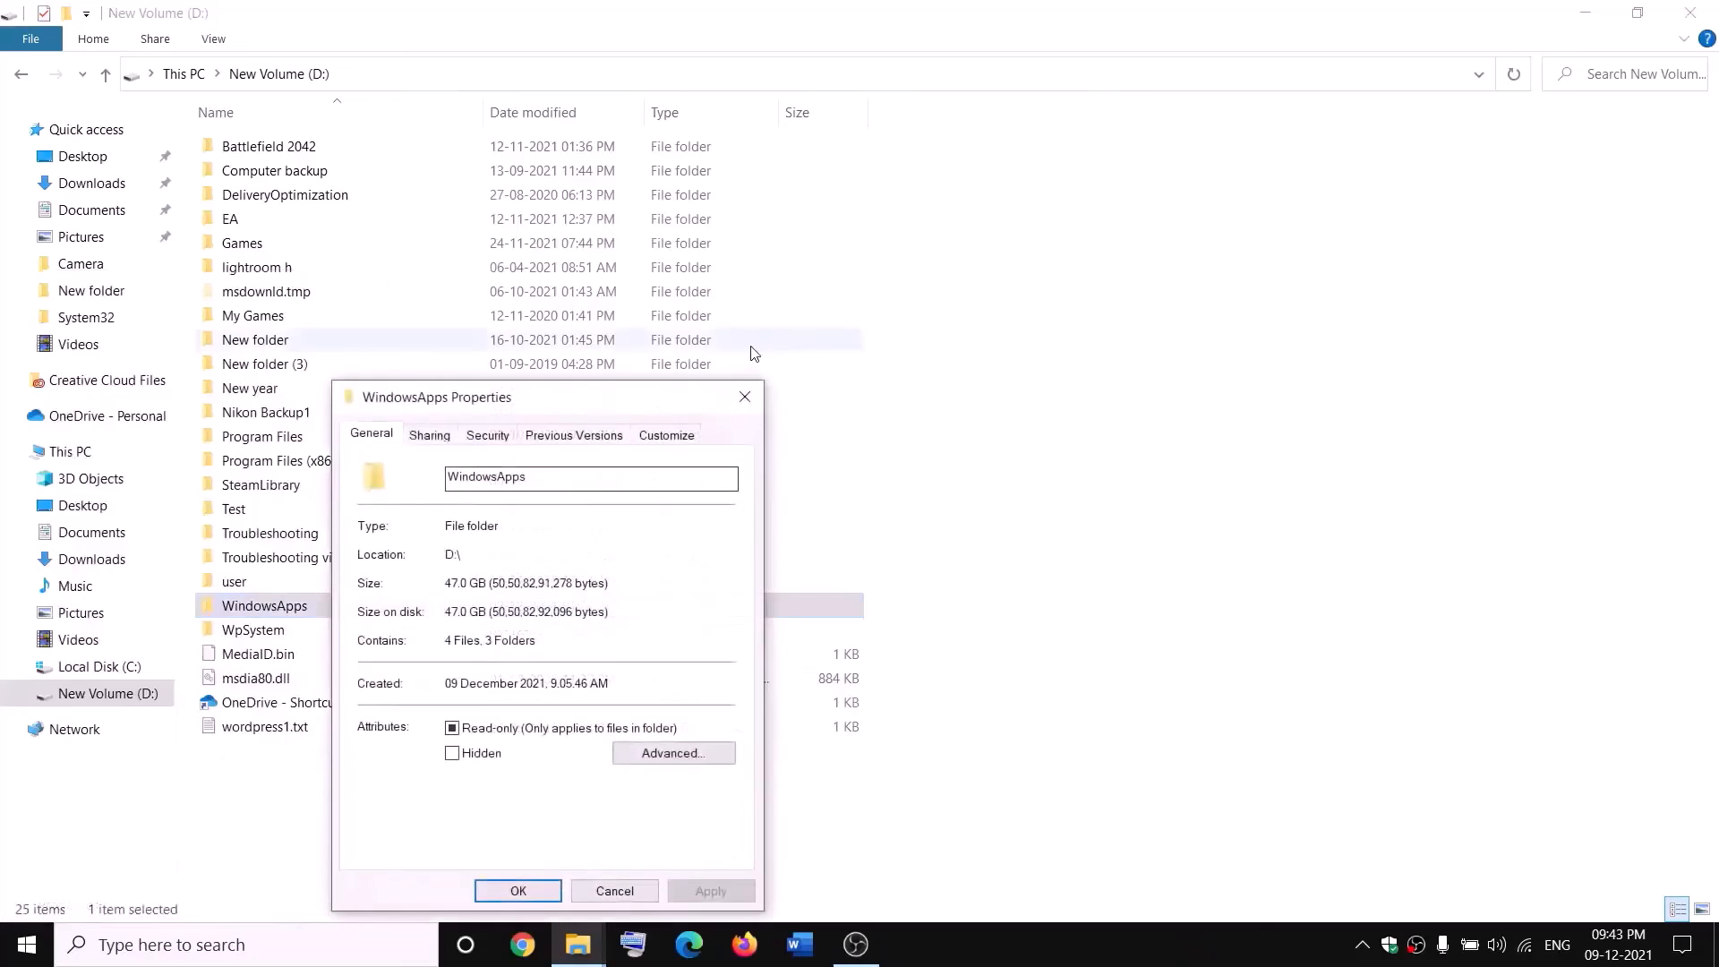
click(503, 441)
click(684, 807)
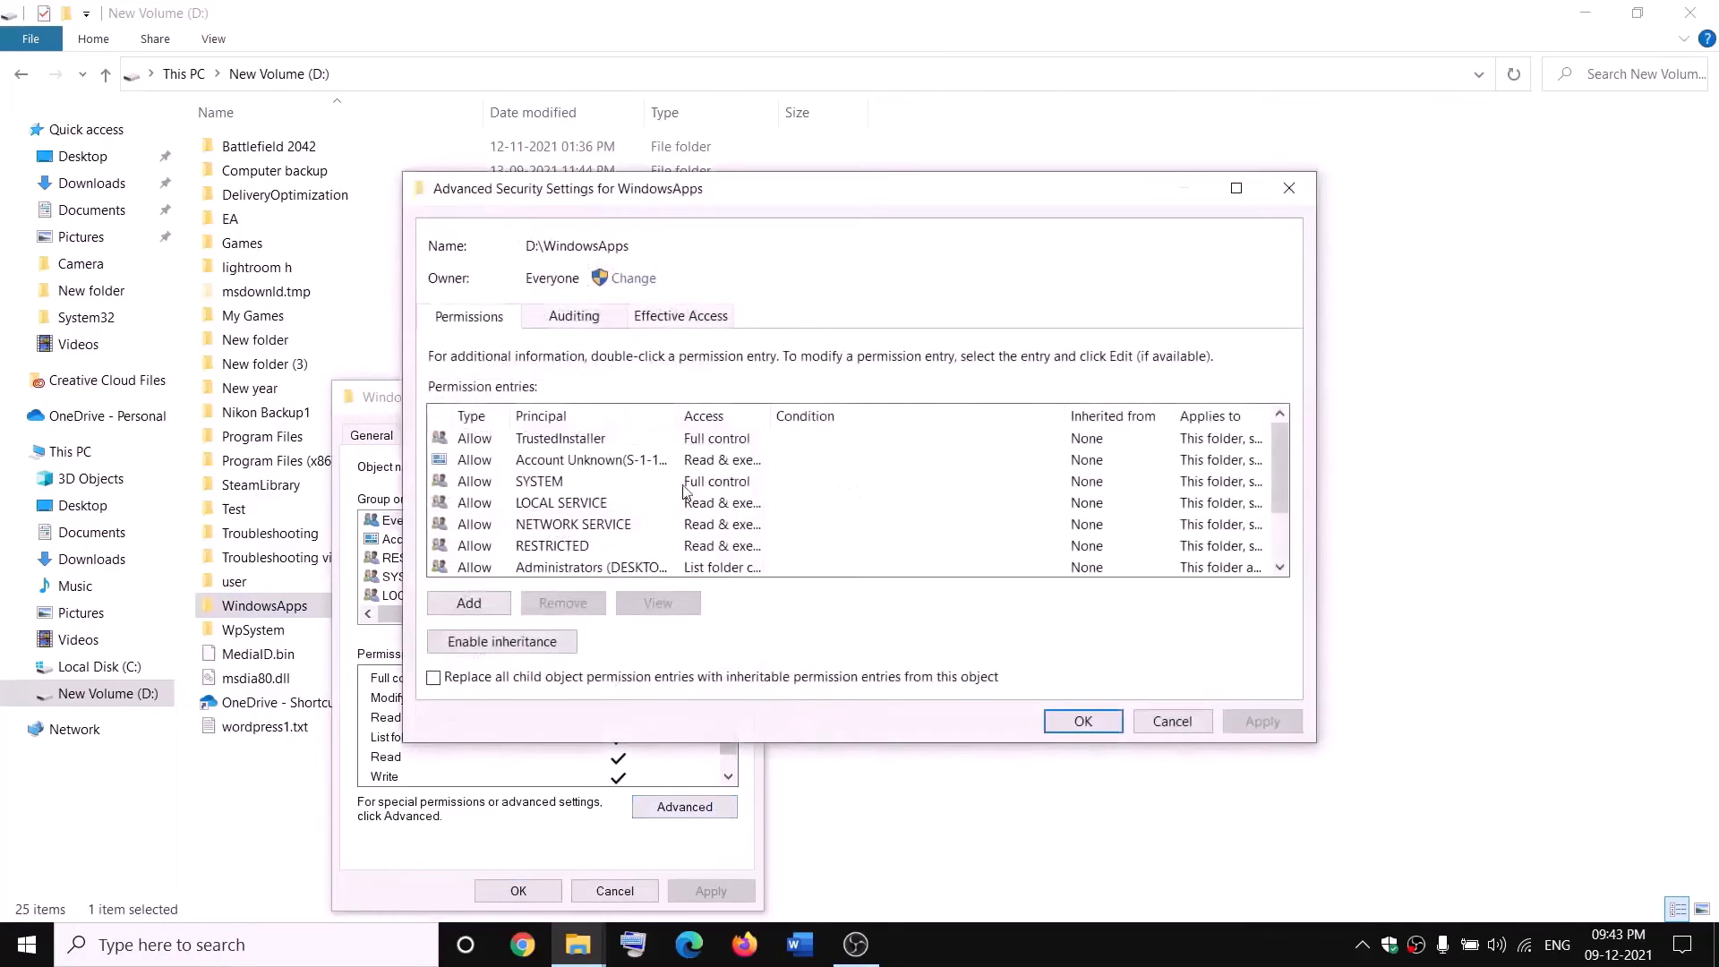
click(474, 604)
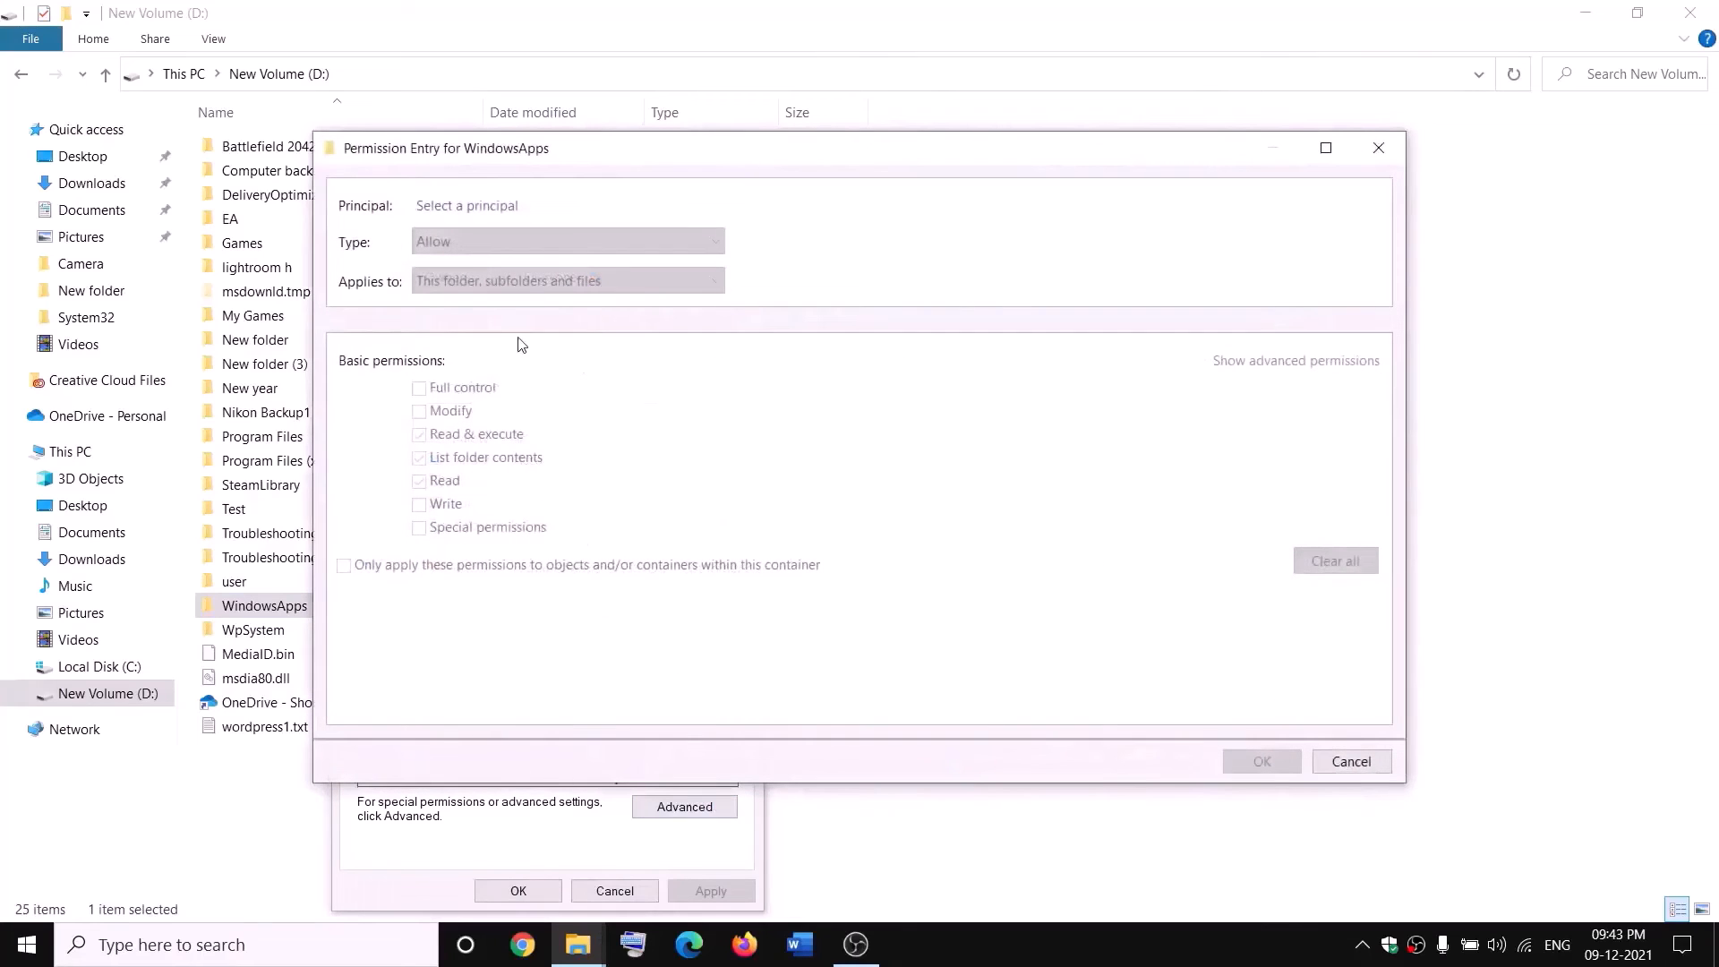
click(466, 206)
text(everyone)
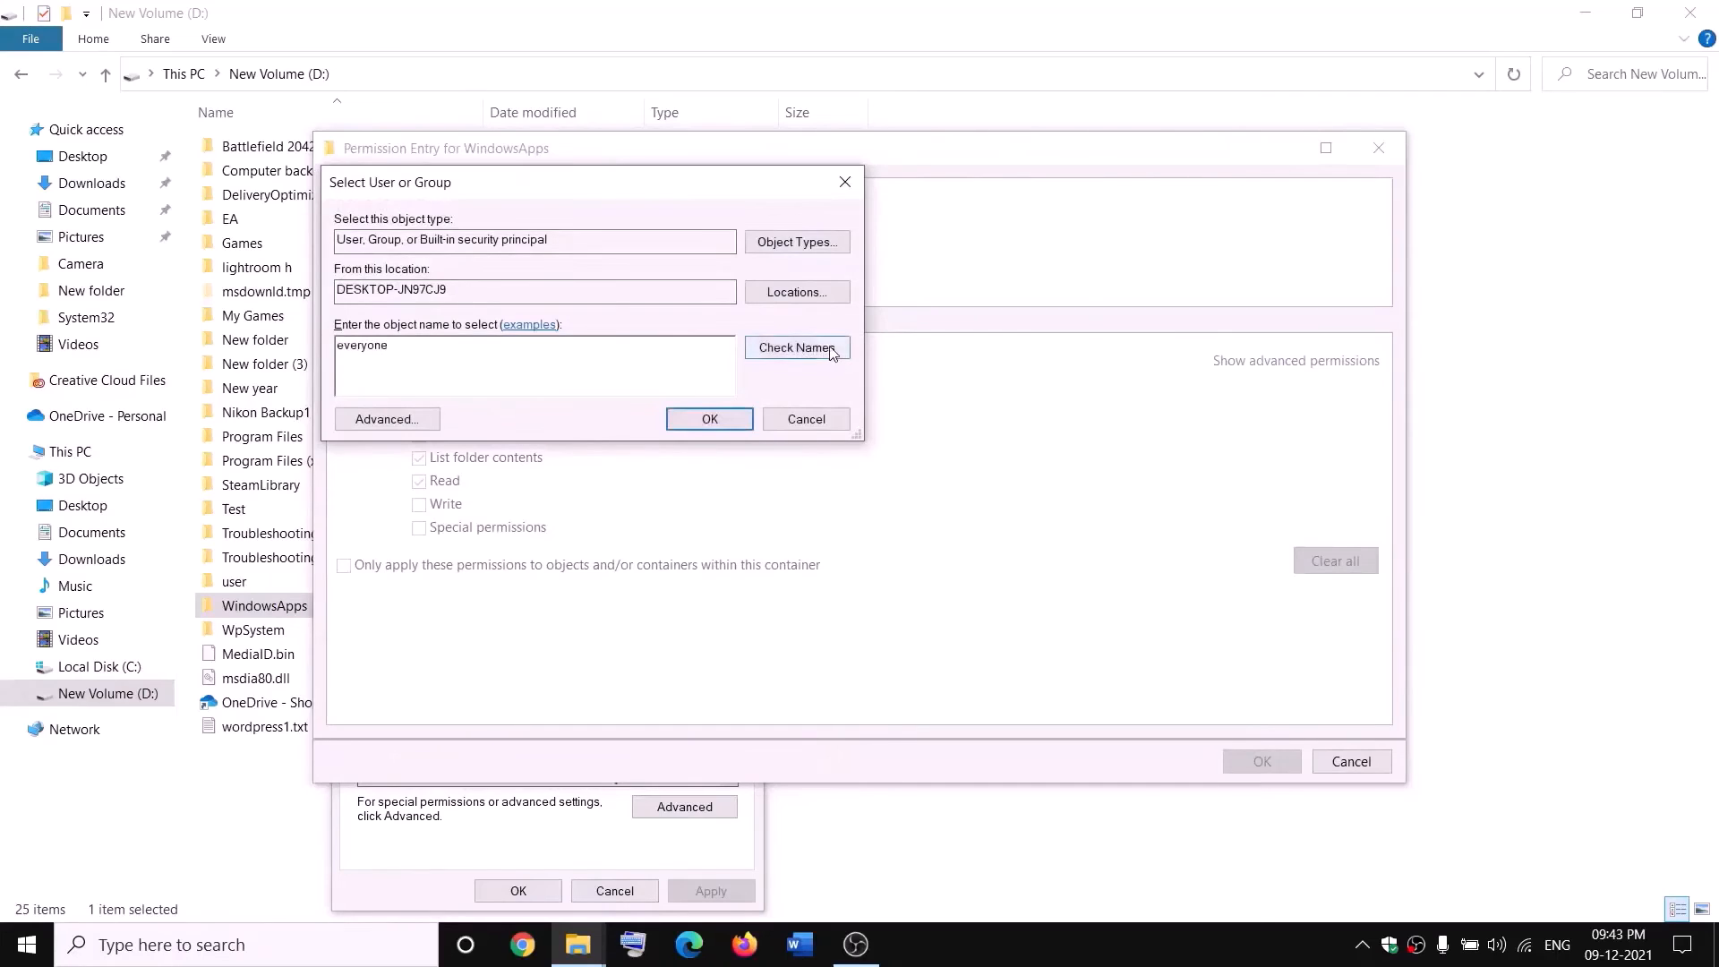
click(797, 348)
click(711, 420)
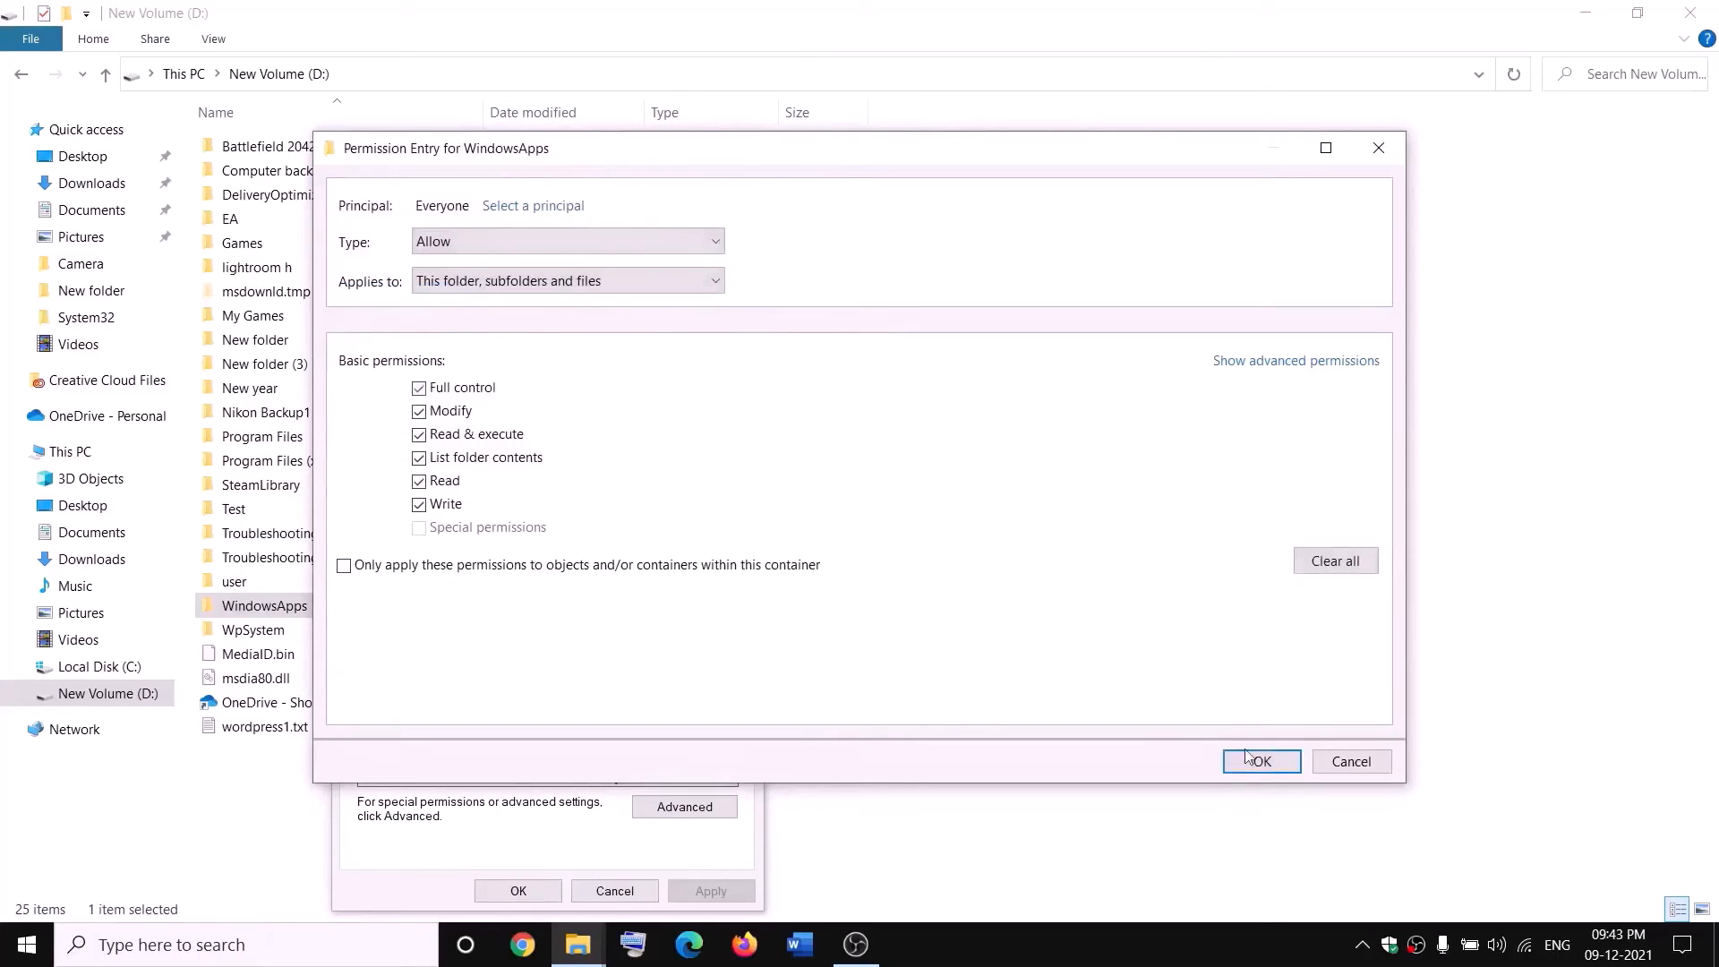
Confirm the new Everyone entry with full control, apply the permissions, and close the WindowsApps properties.
click(1262, 761)
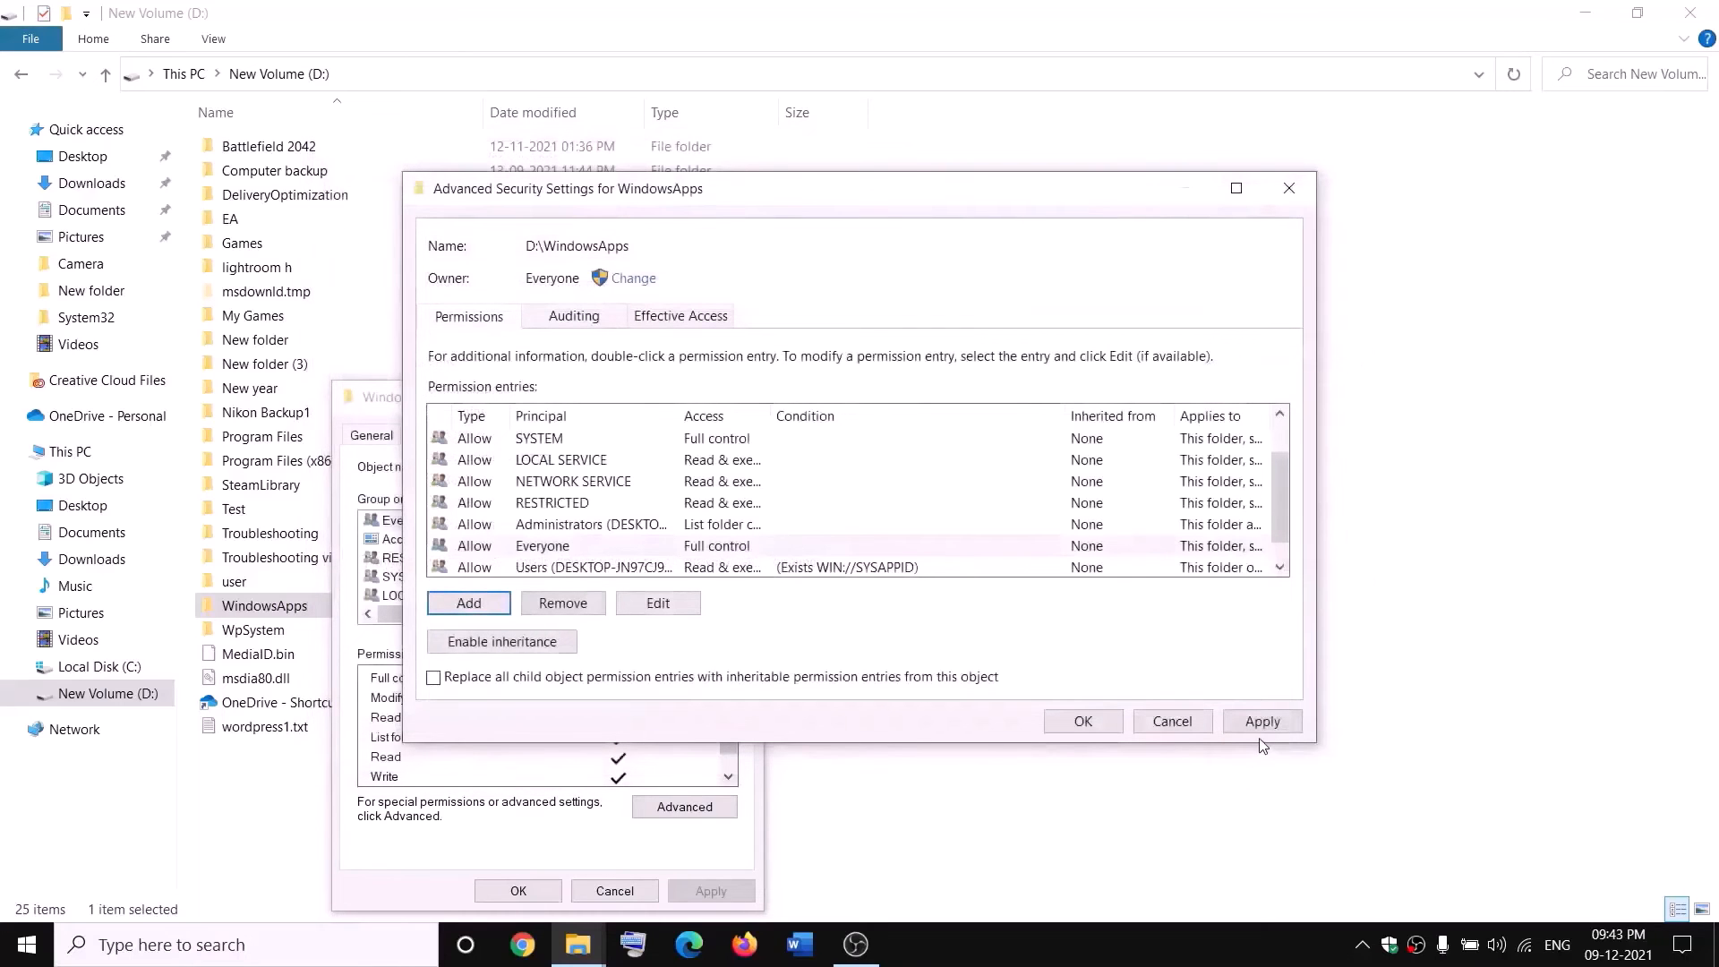
click(1260, 723)
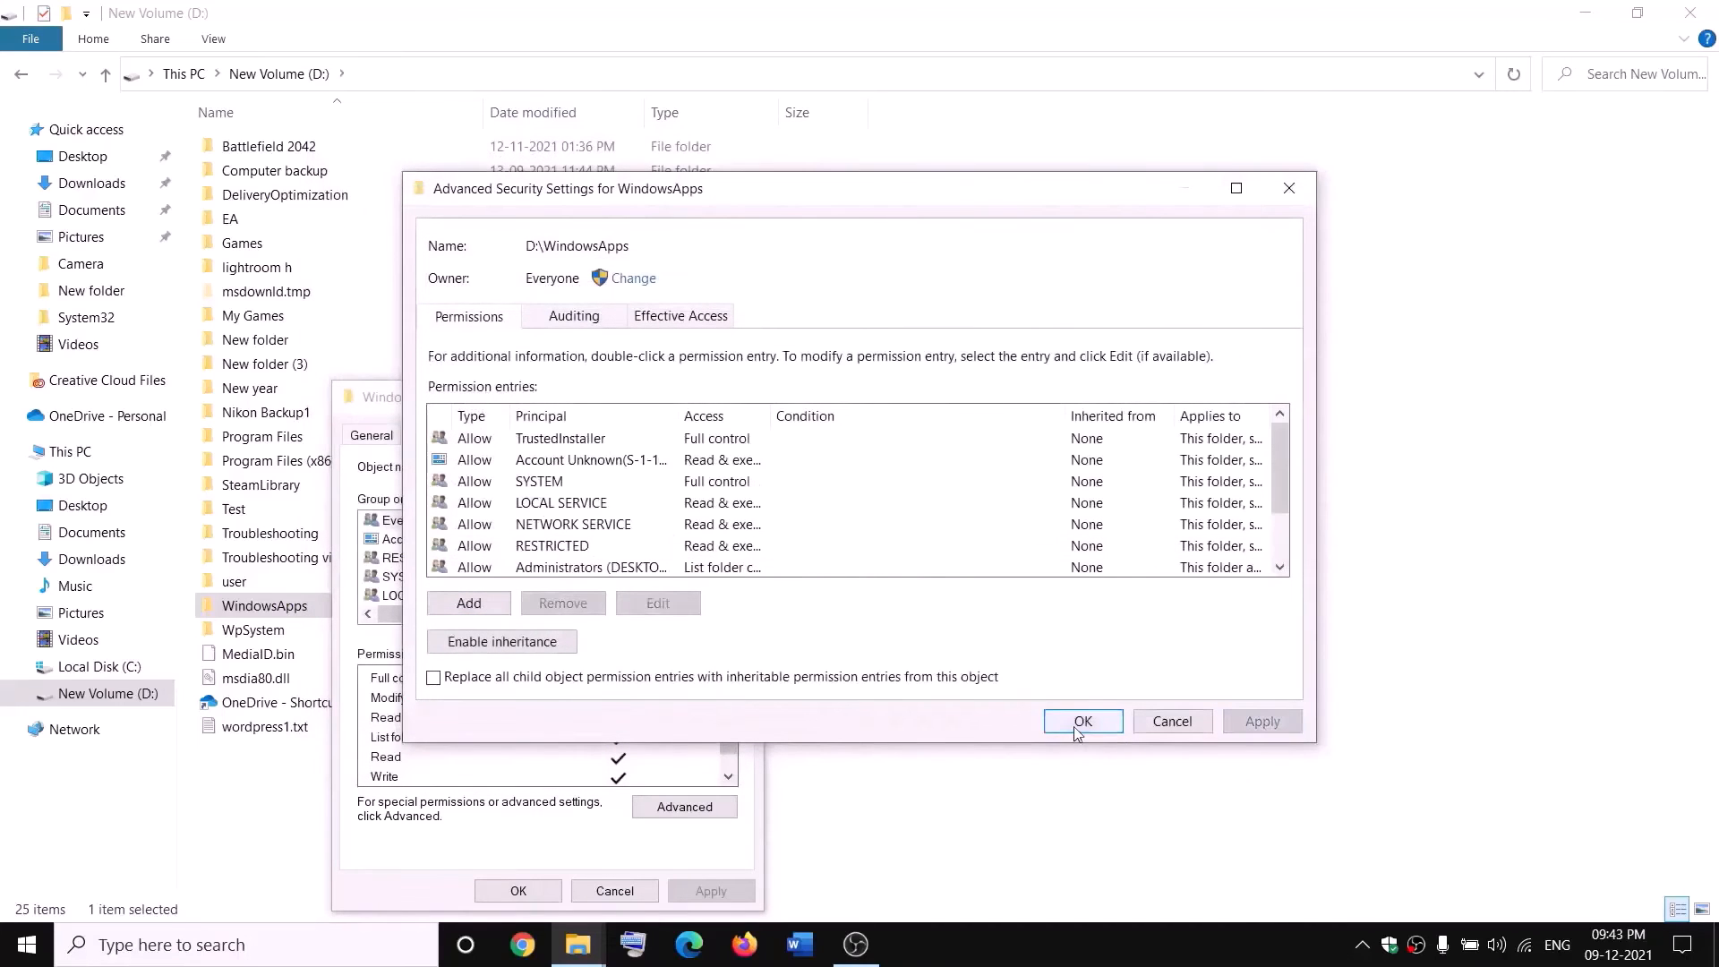
click(1082, 720)
click(534, 890)
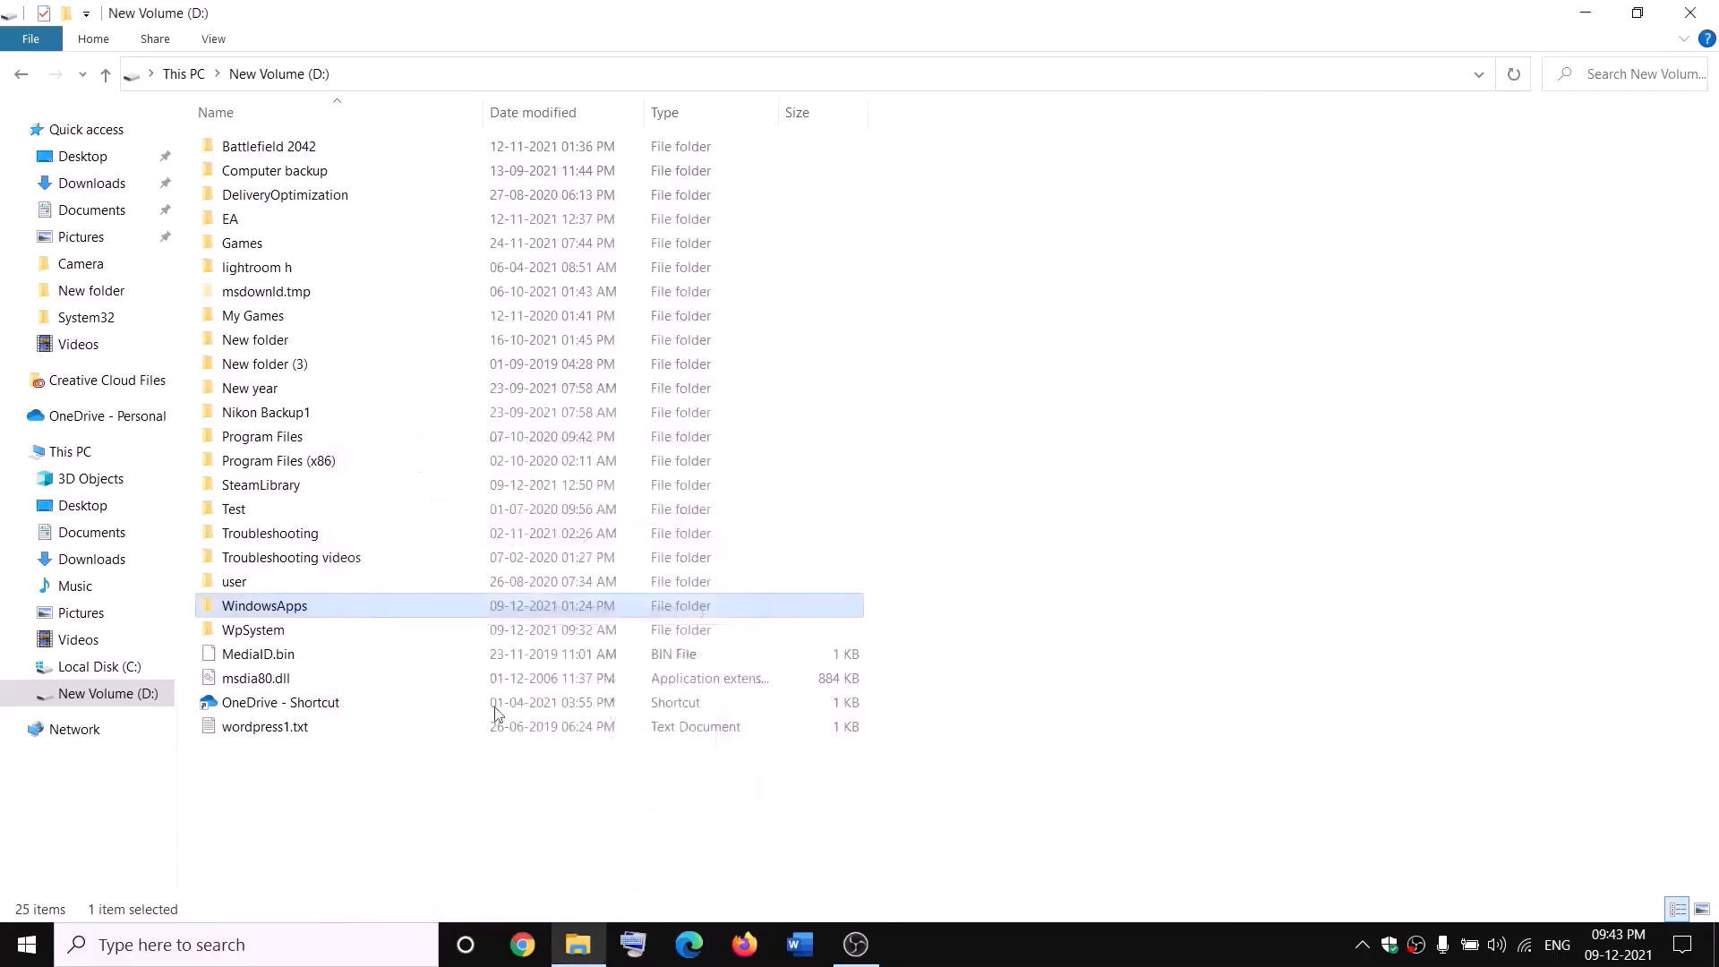
Rename the WindowsApps folder on the D: drive as WindowsApps.old.
right_click(326, 616)
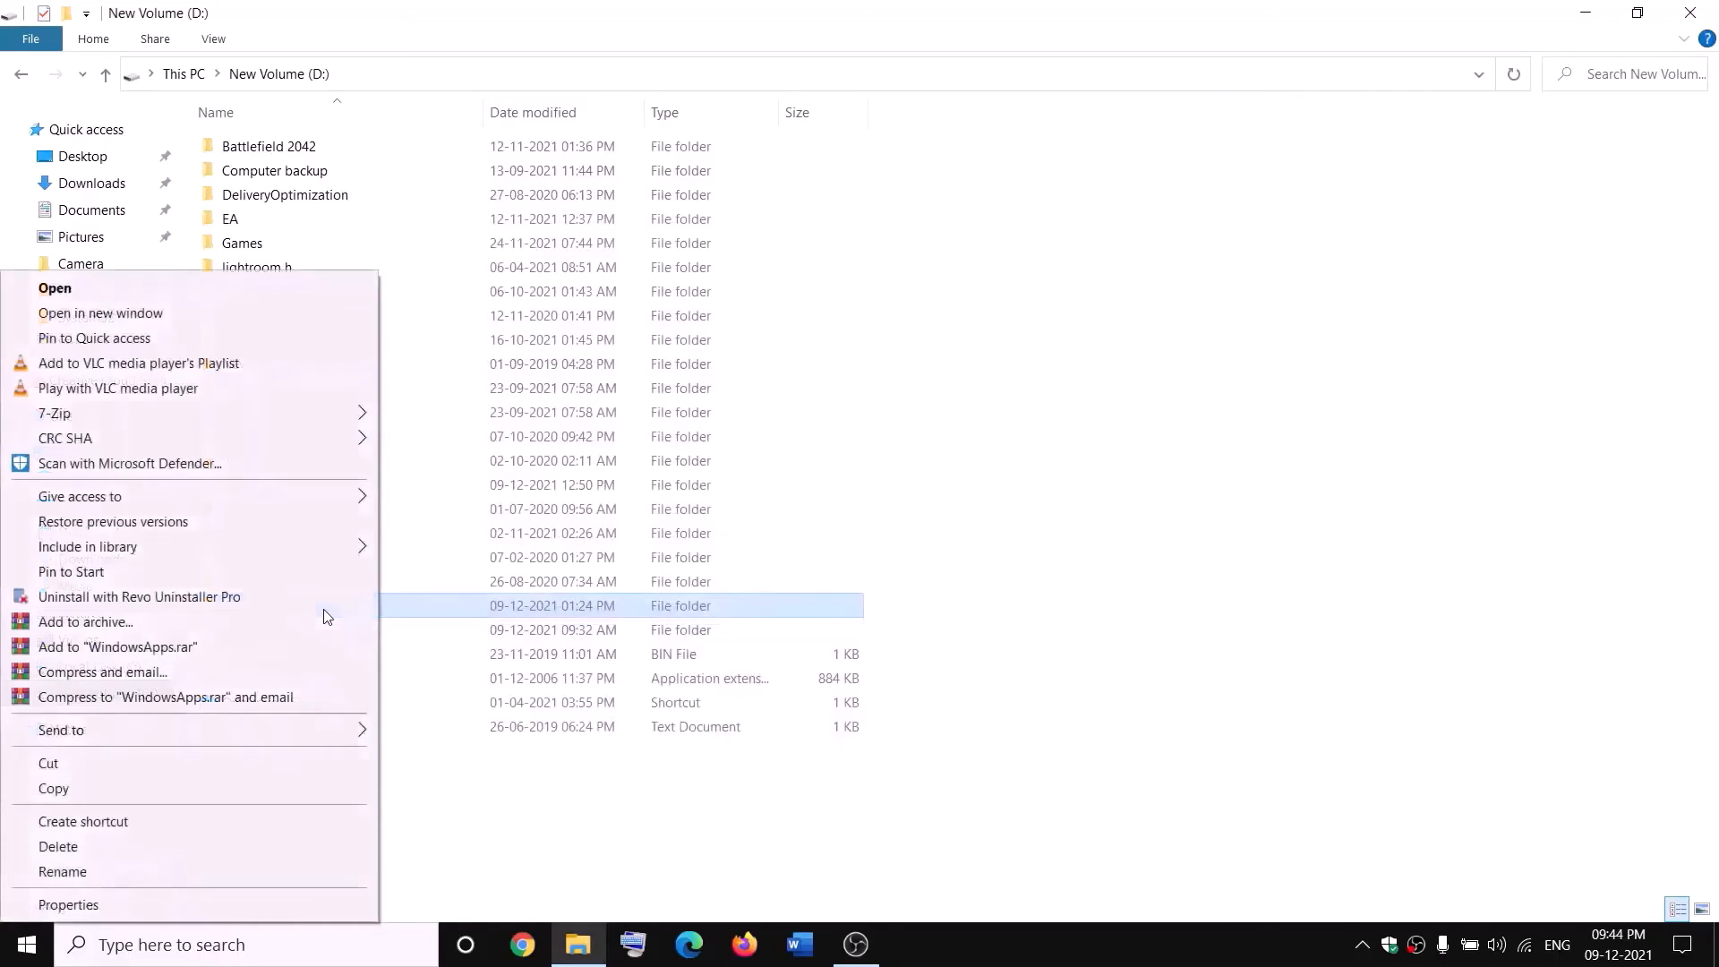
click(53, 873)
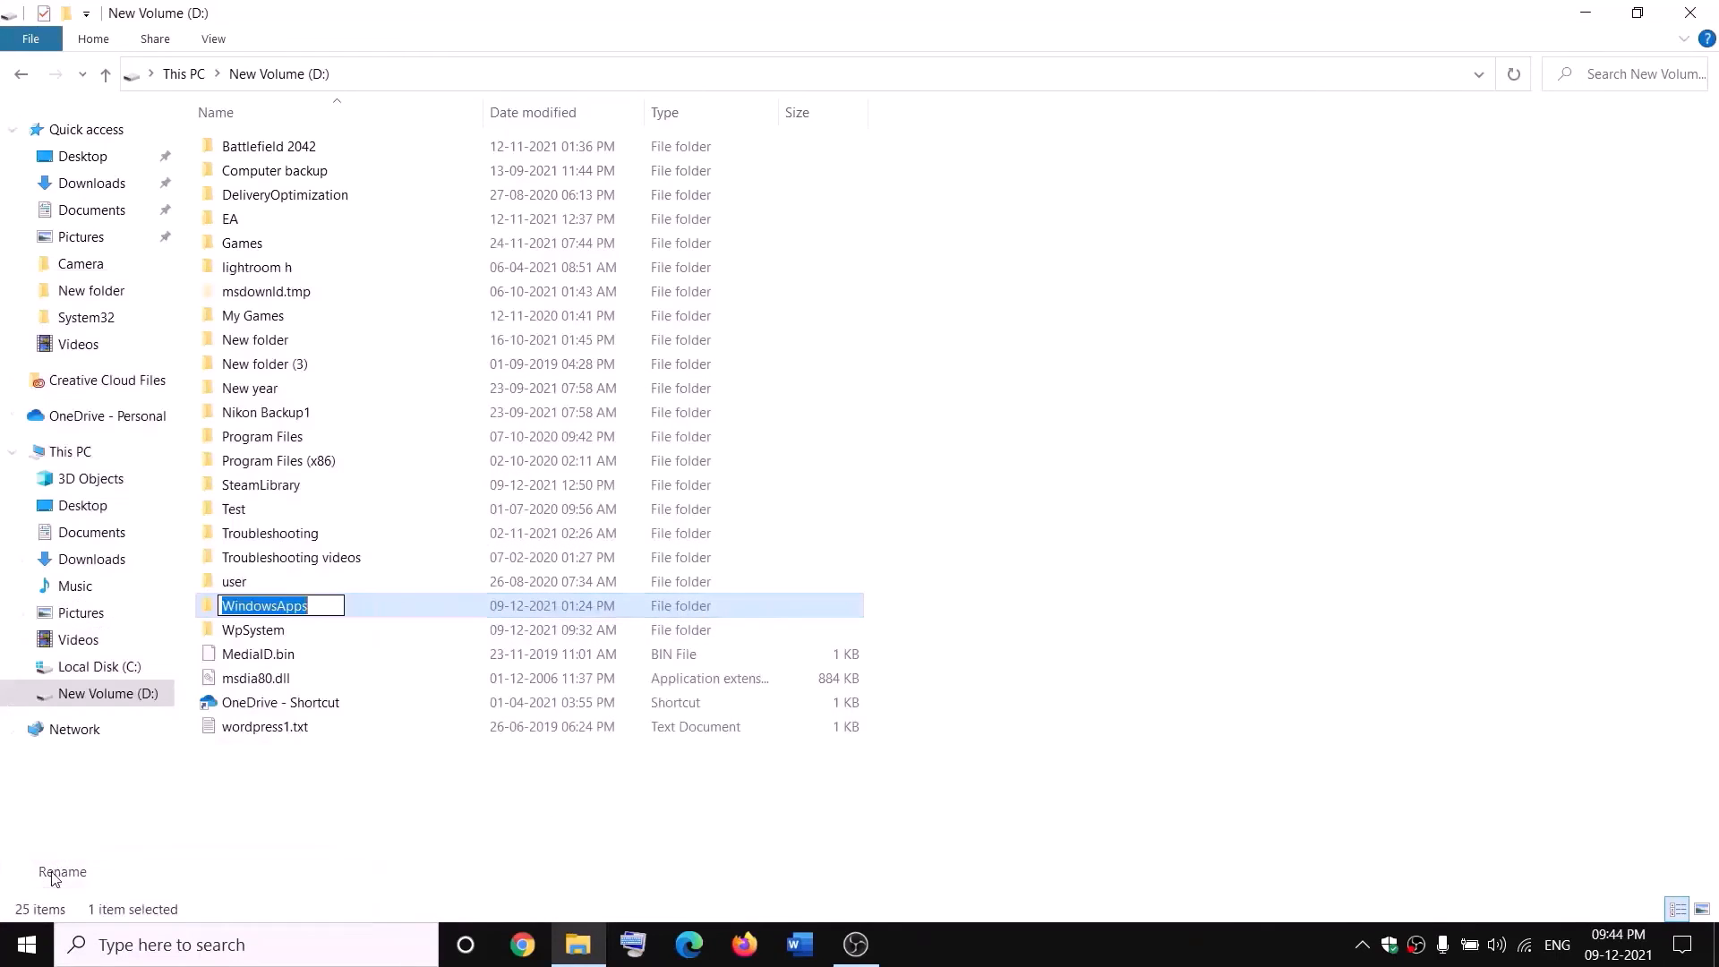
click(322, 602)
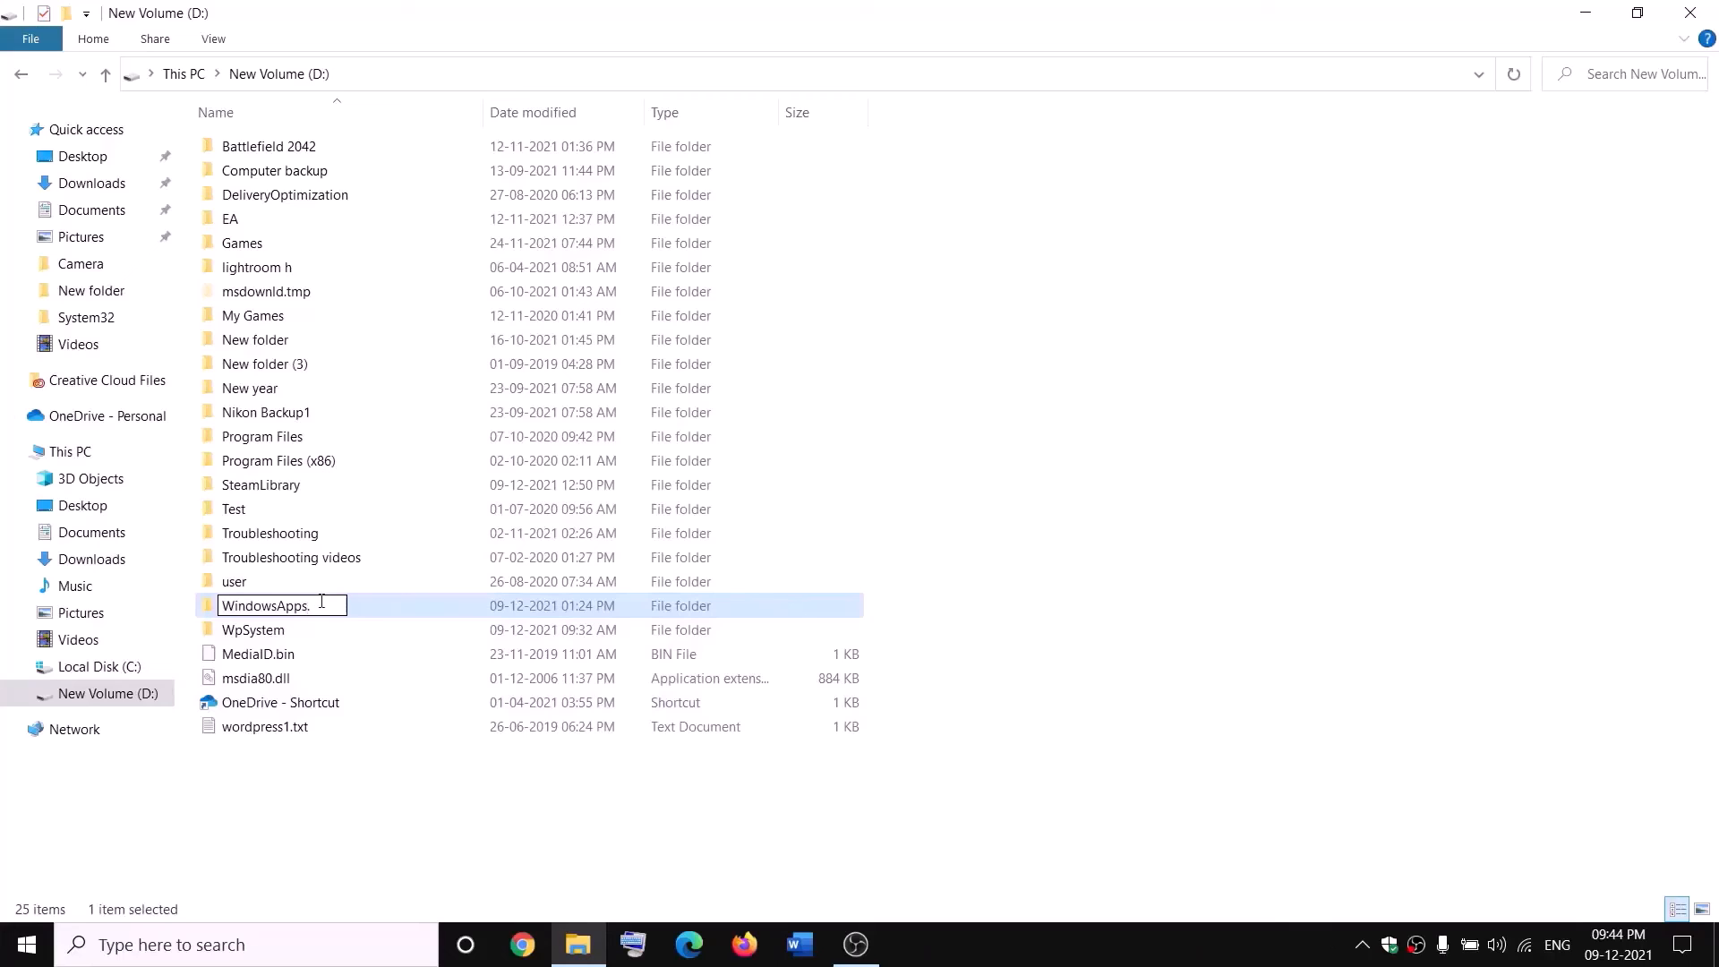
text(.old)
click(391, 781)
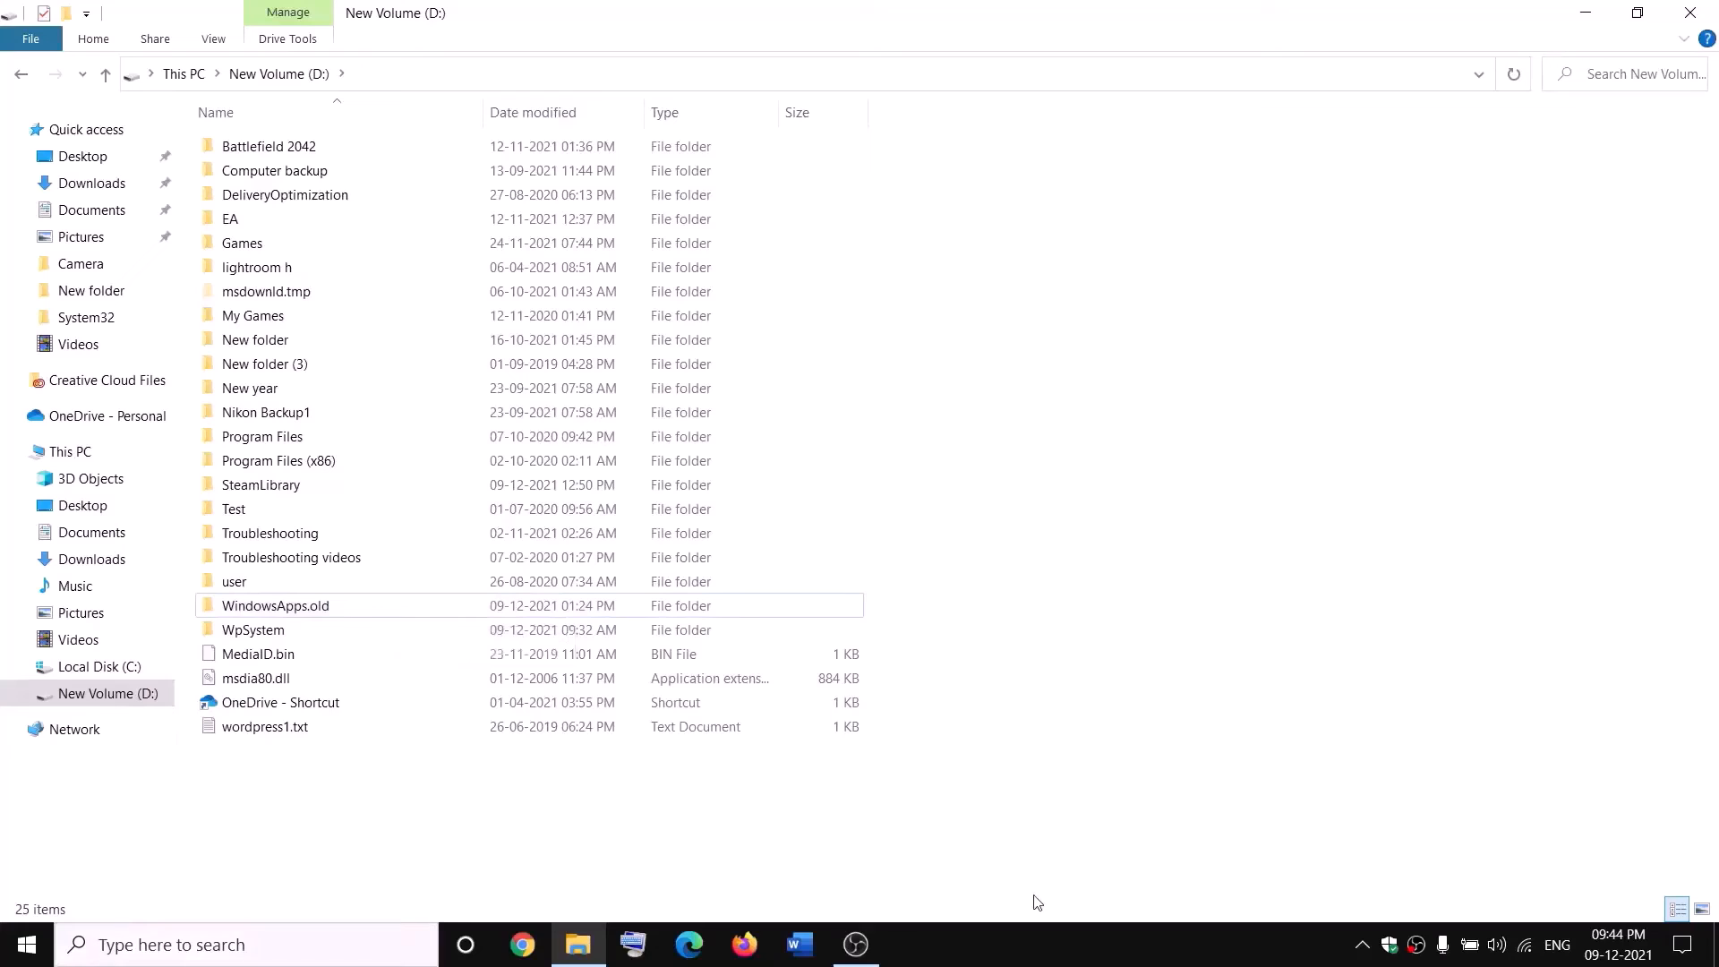
Open Task Manager and end the Gaming Services background process.
right_click(27, 944)
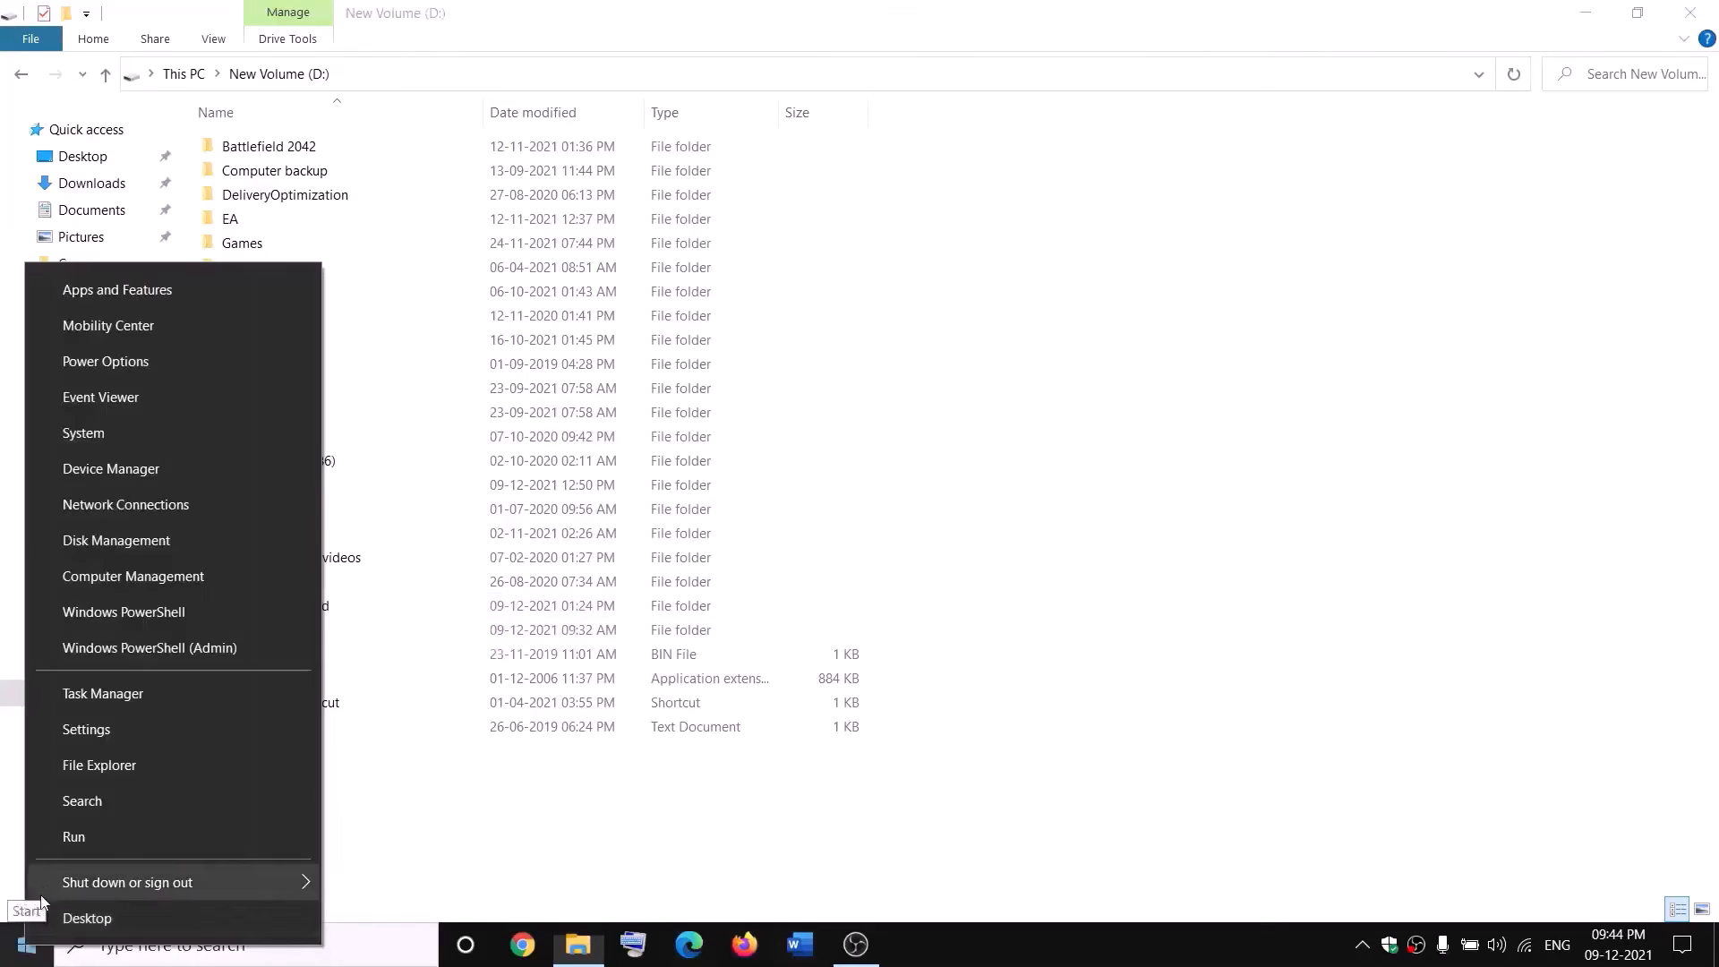
click(93, 702)
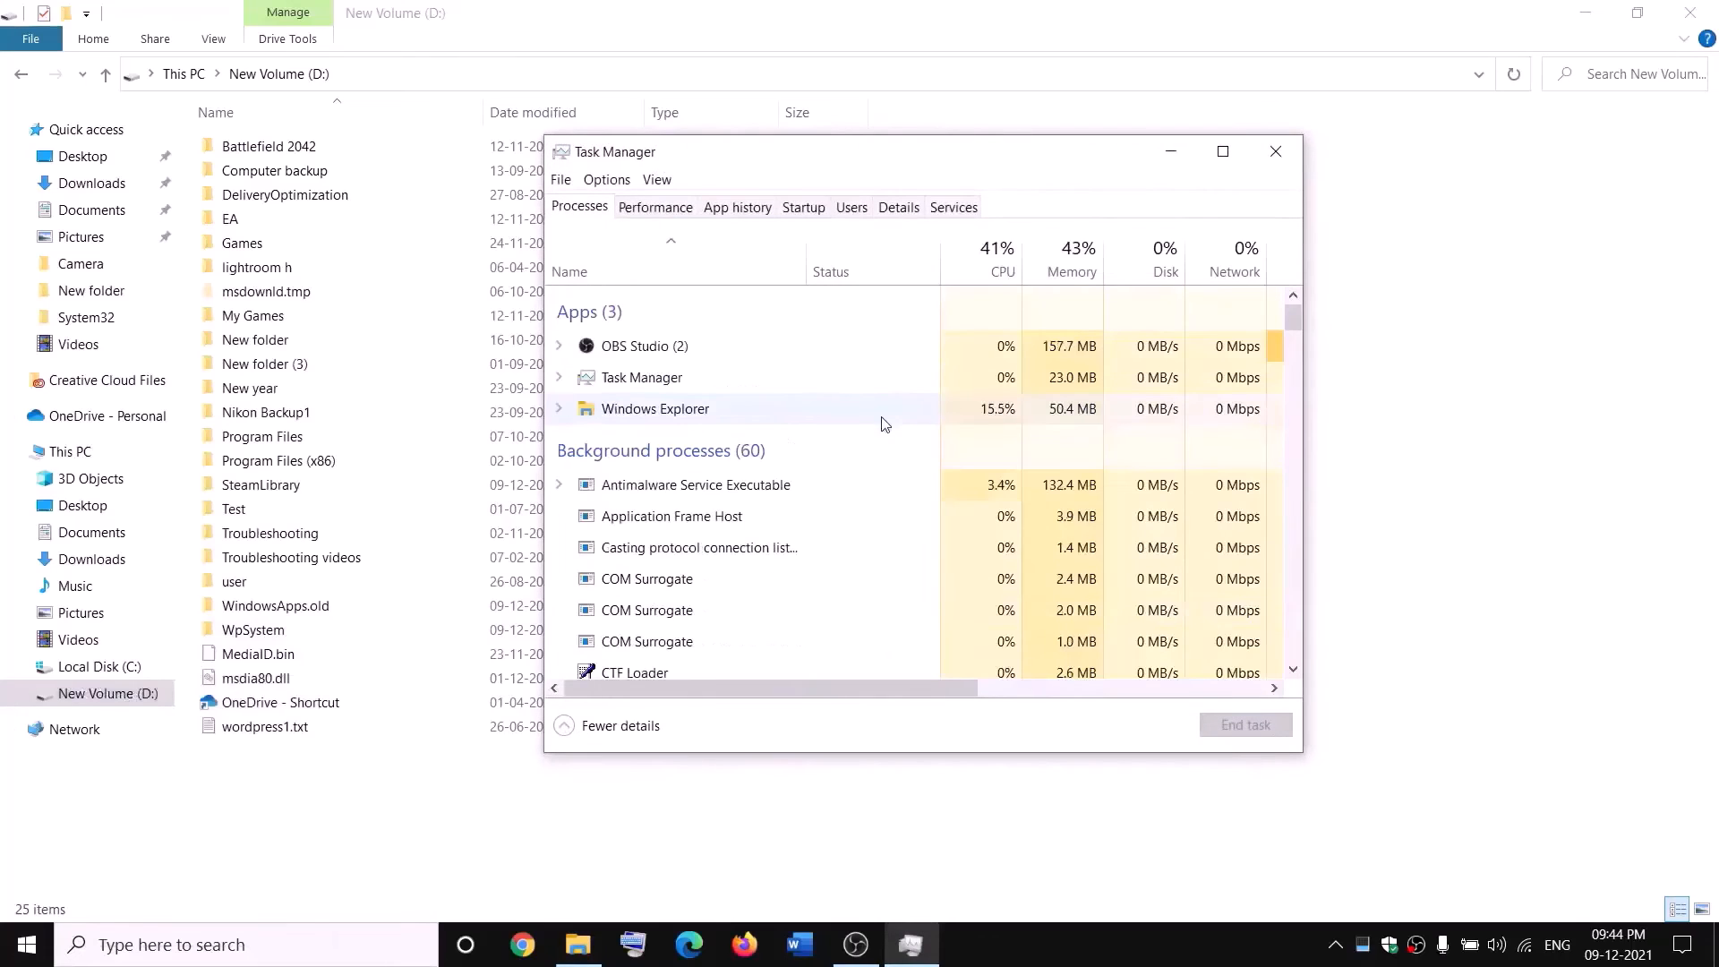
scroll(779, 502, down, 3)
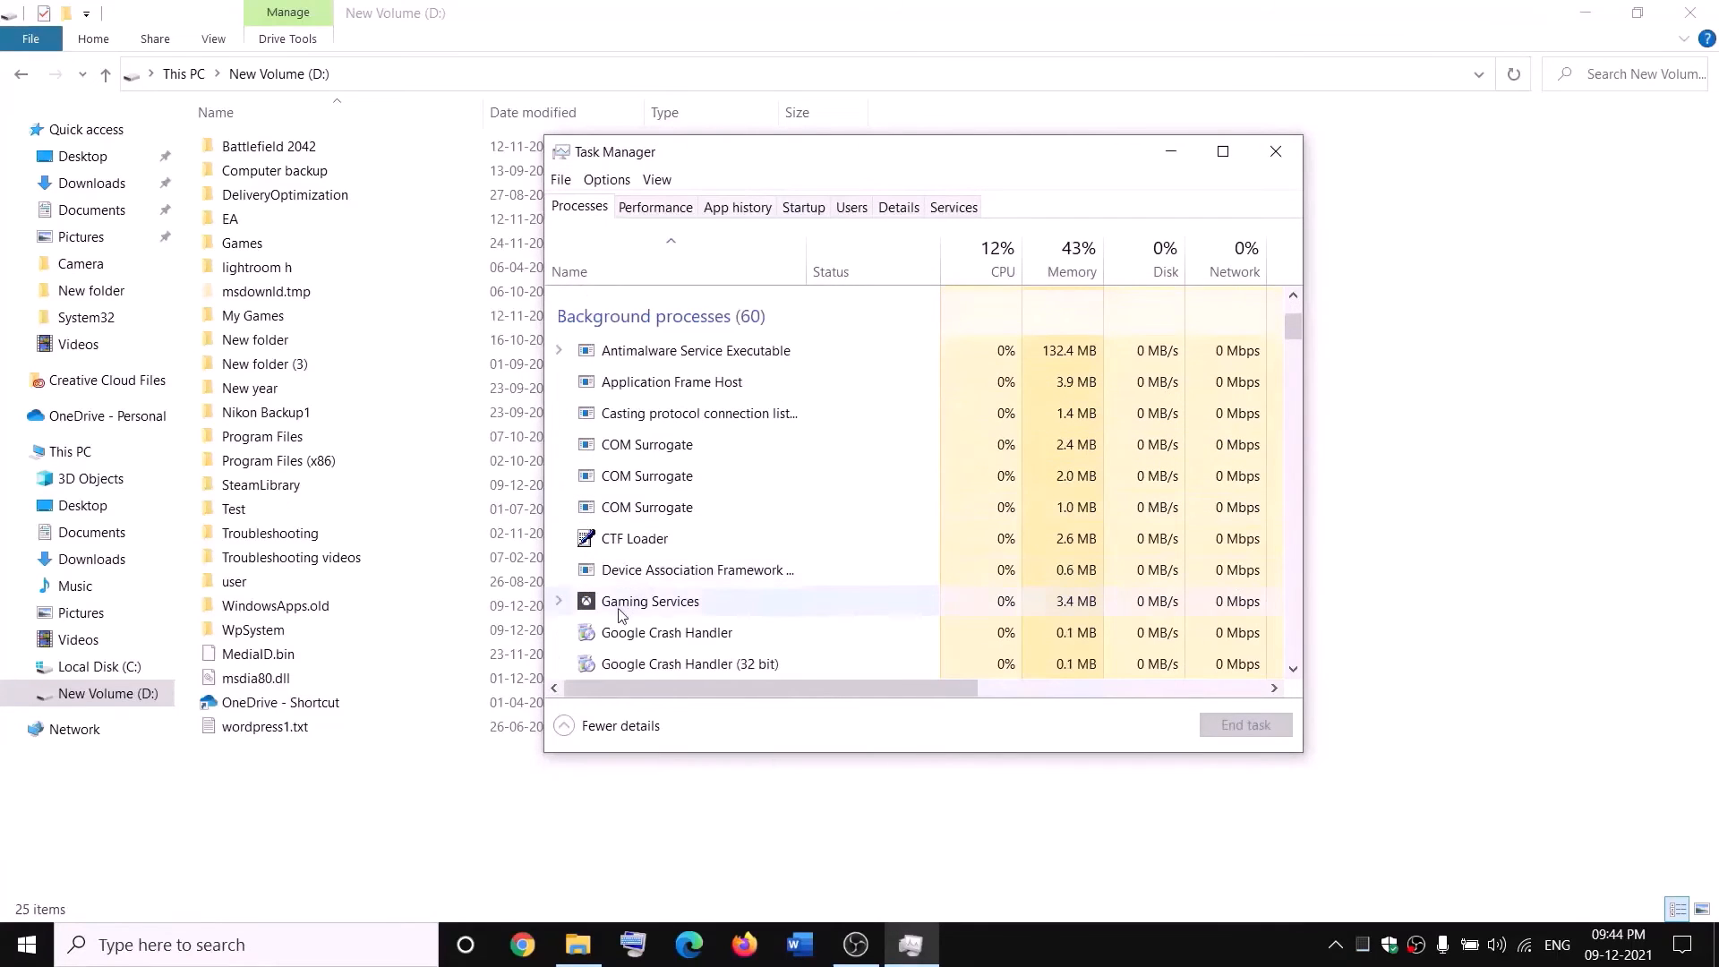
right_click(624, 607)
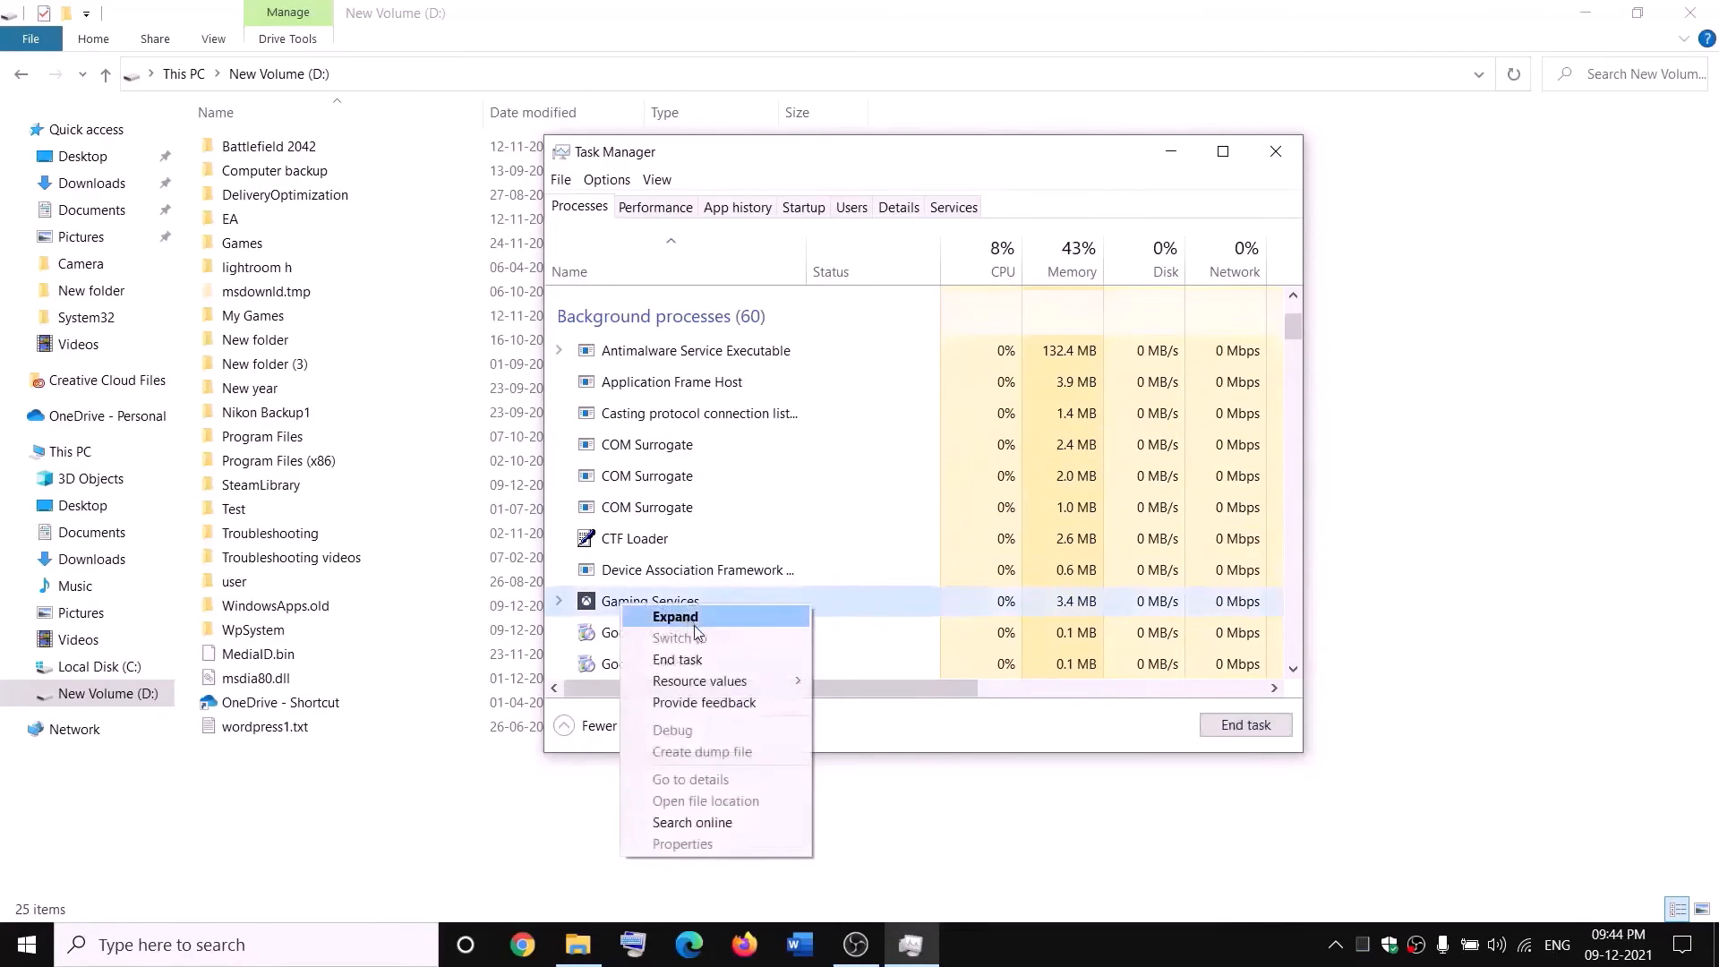
click(689, 662)
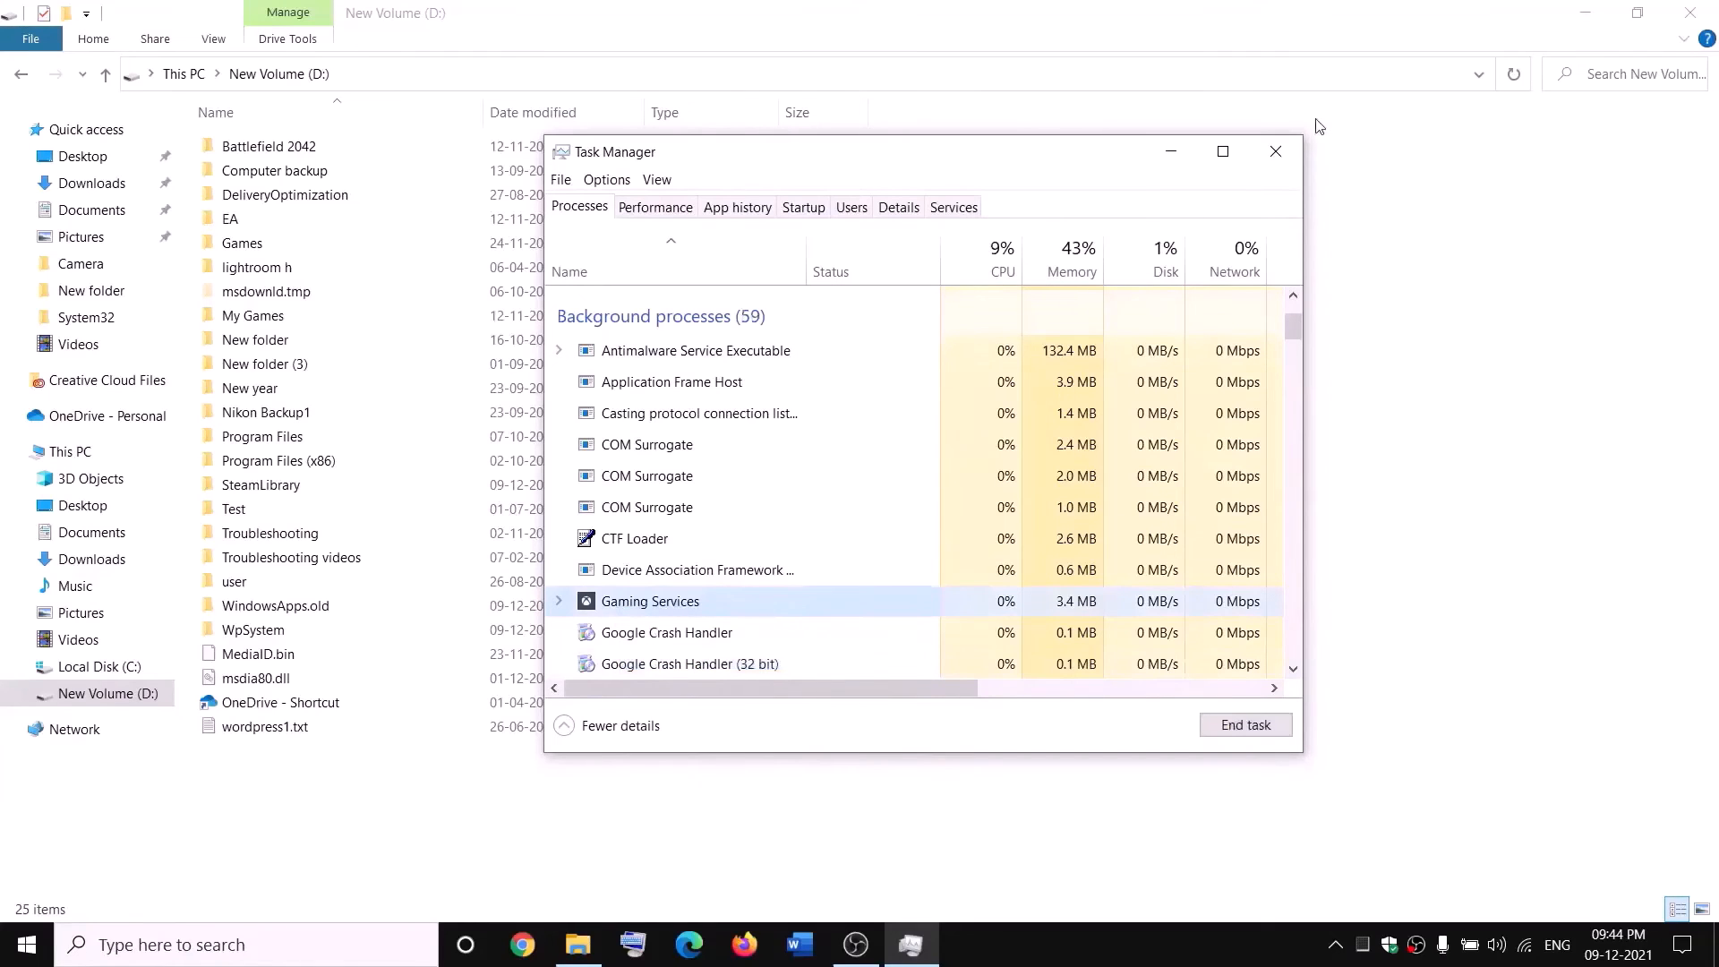
Close Task Manager and open the Services console at the Gaming Services entries.
click(1276, 152)
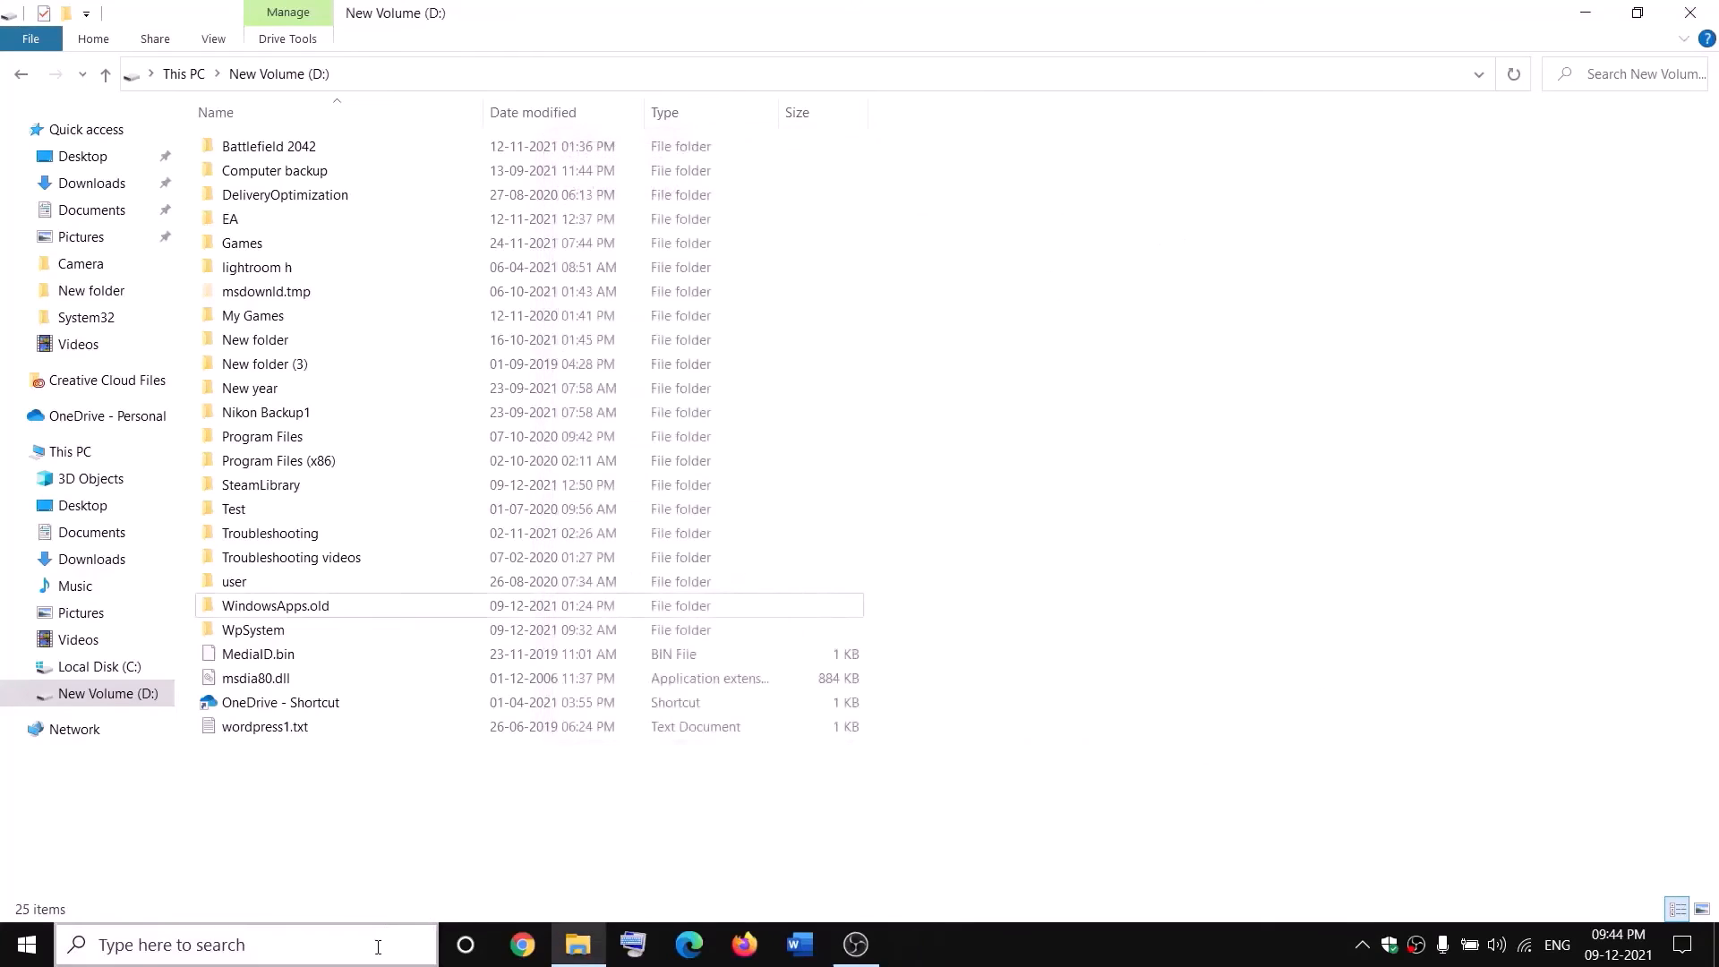
click(378, 946)
text(servi)
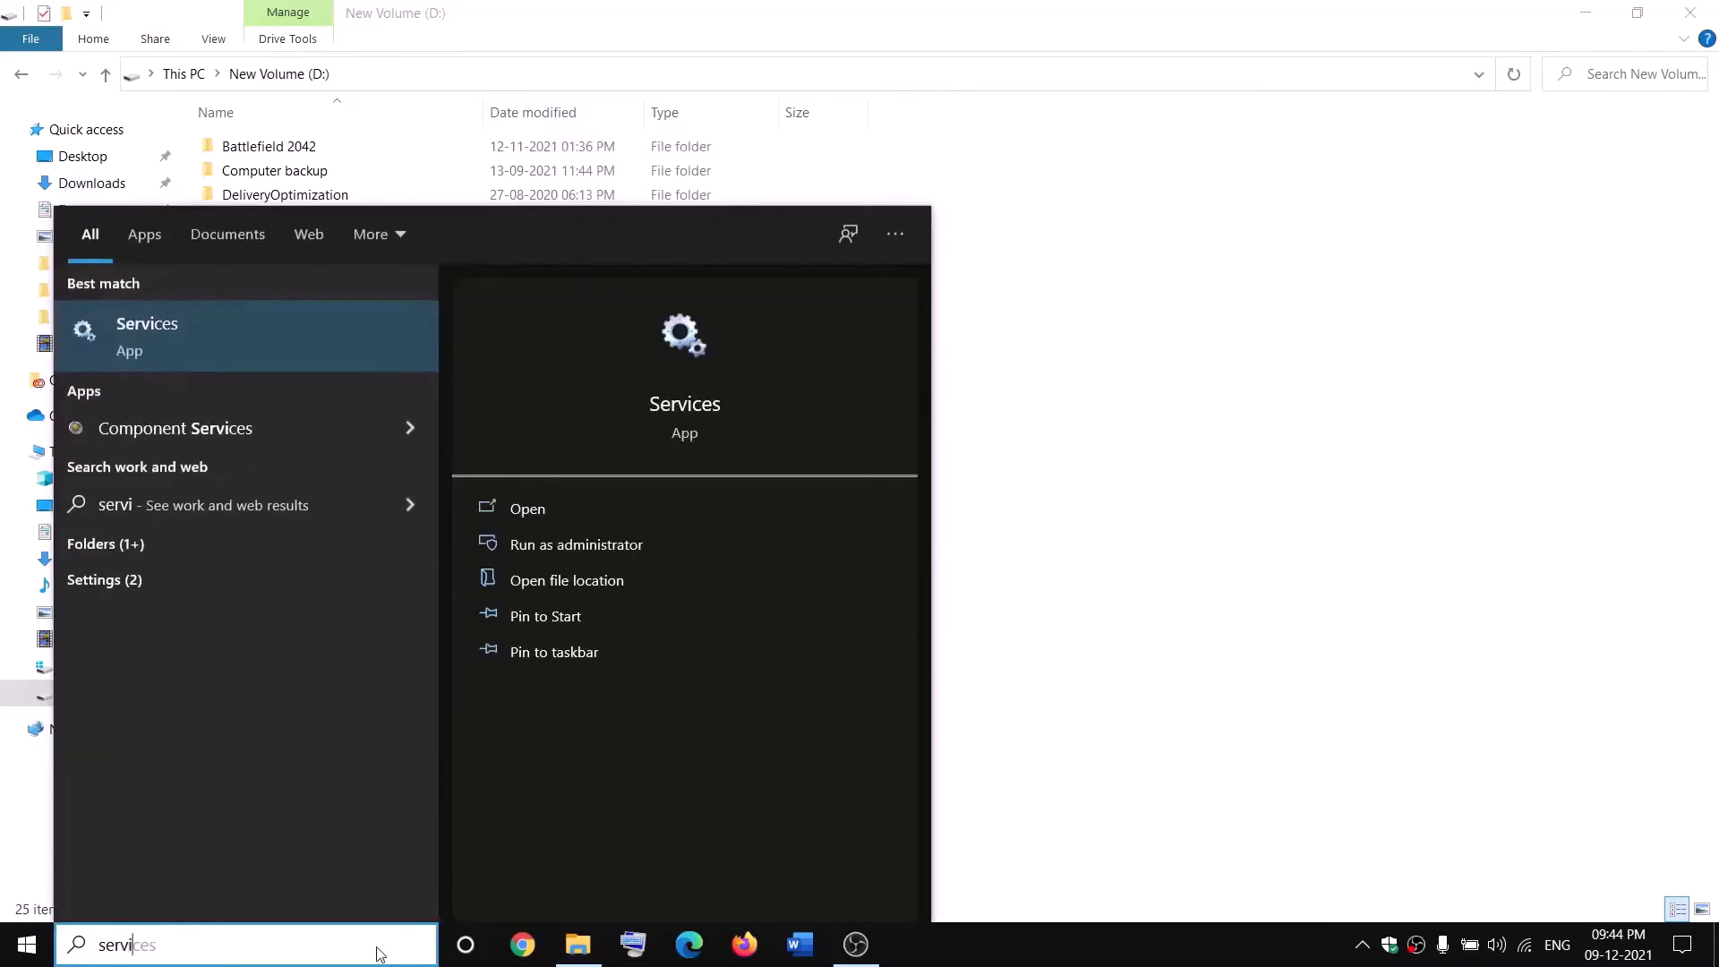
key(Return)
click(737, 481)
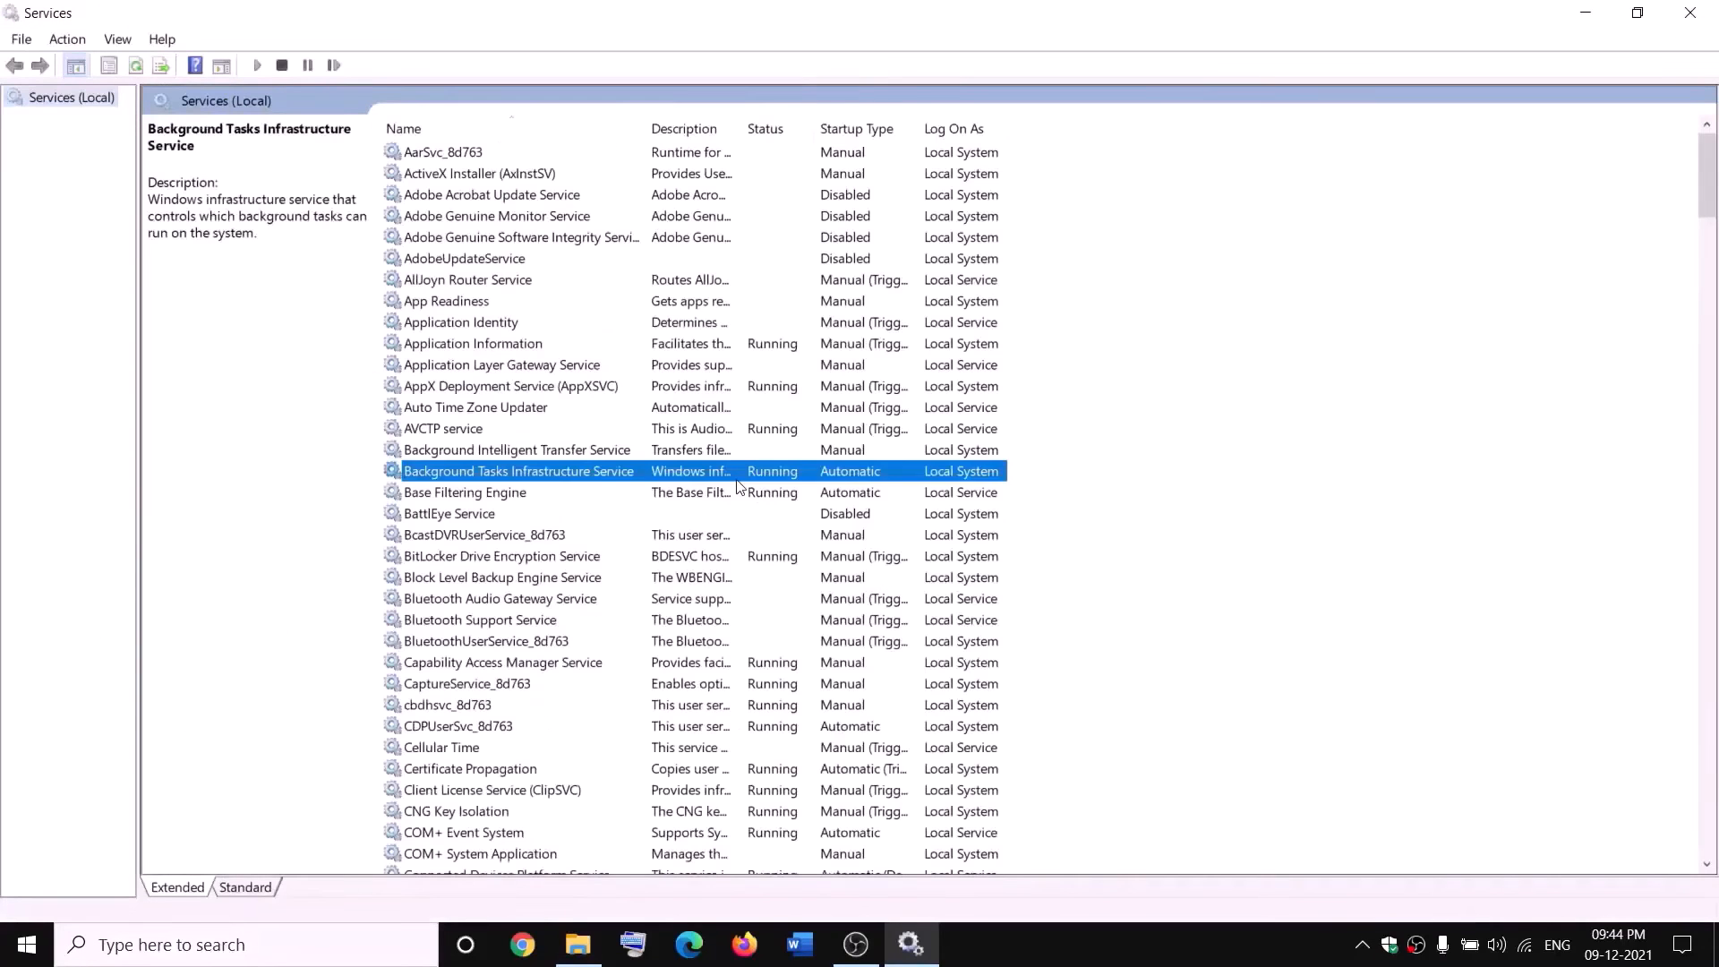
key(g)
click(759, 240)
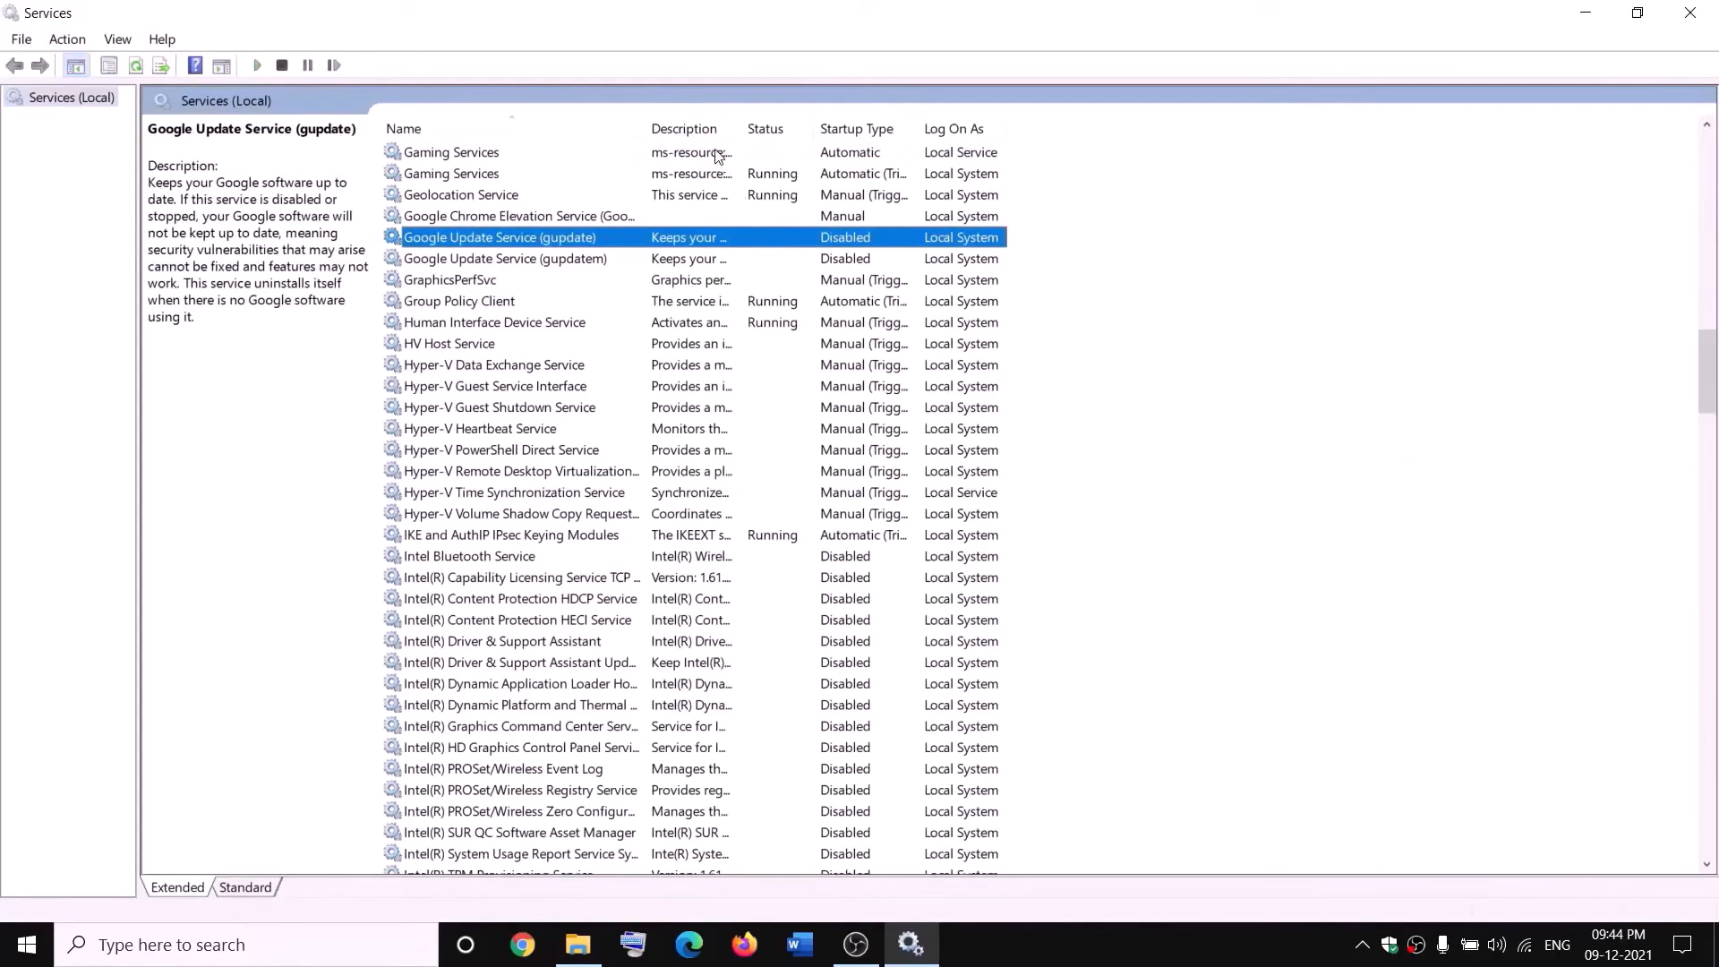
Start the first Gaming Services entry in the Services console and stop both Gaming Services entries.
click(716, 152)
right_click(714, 152)
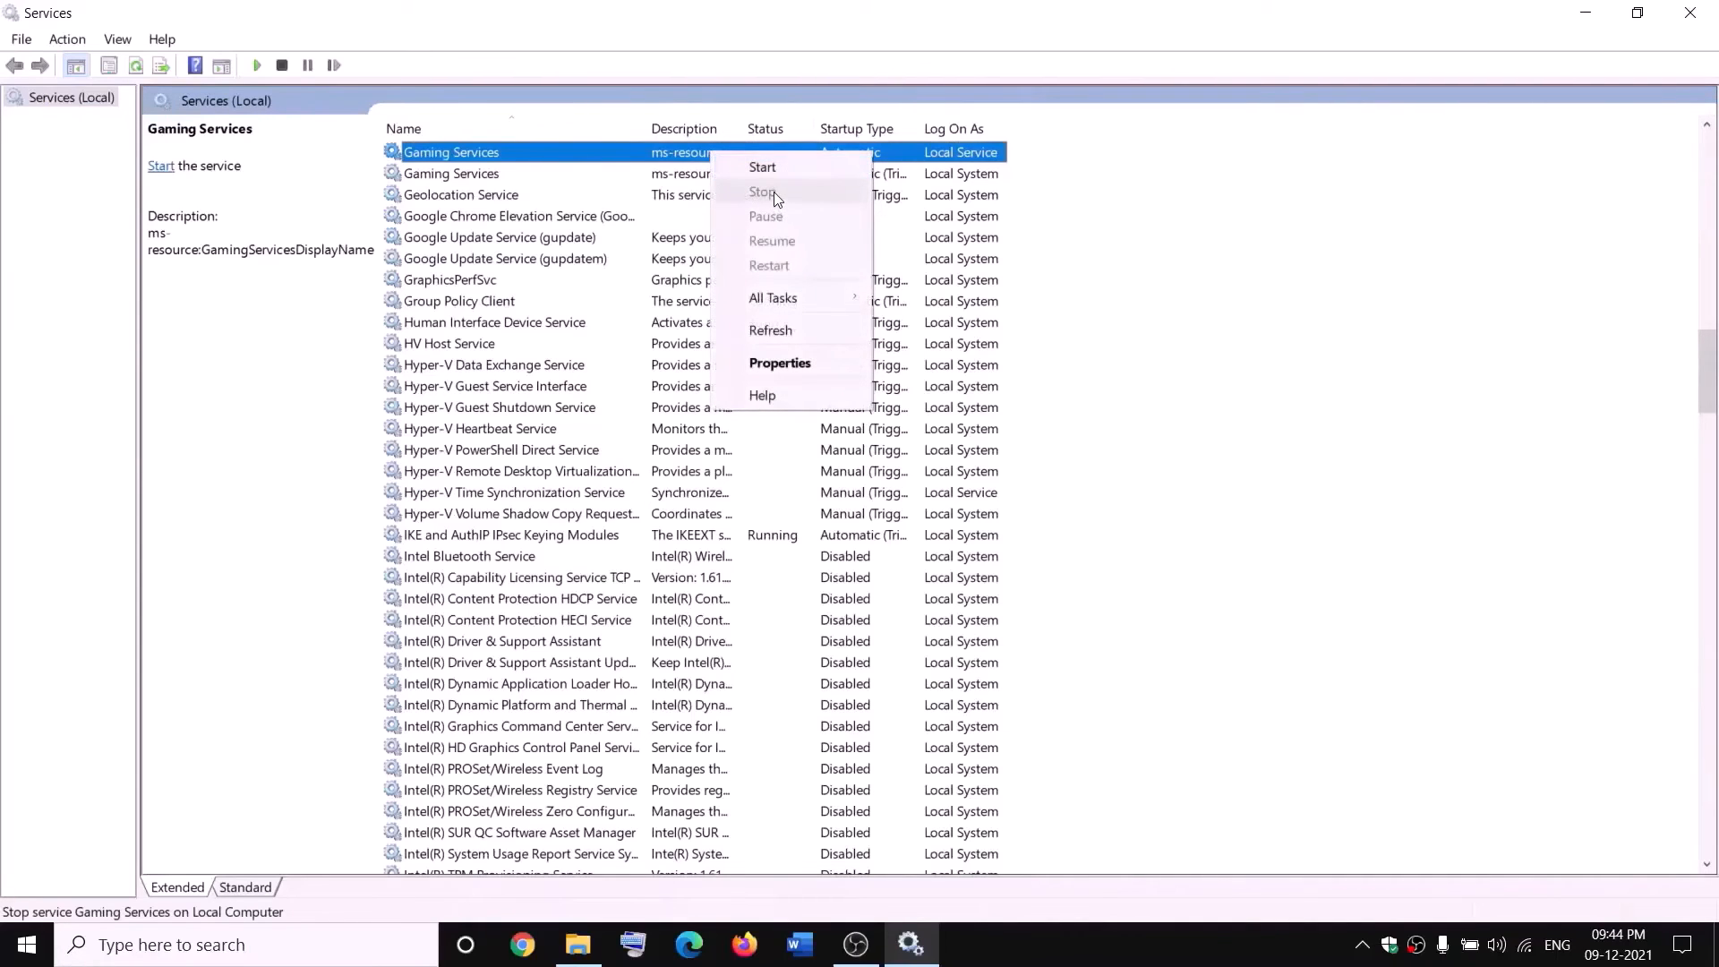
click(768, 168)
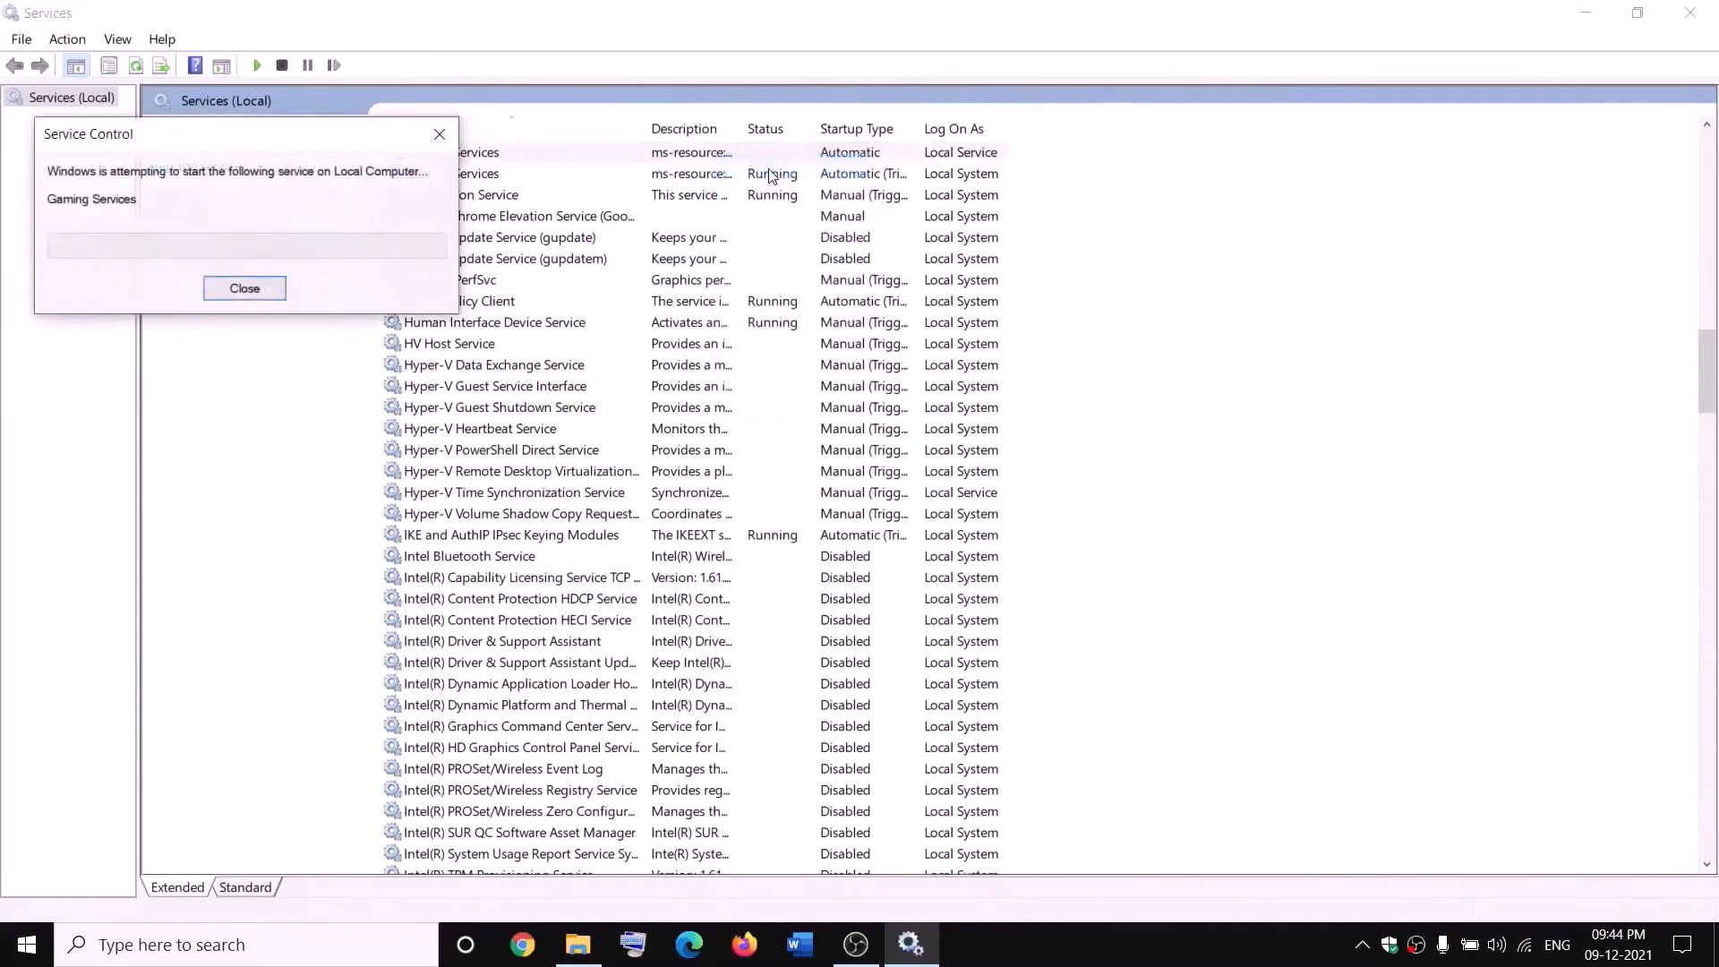
right_click(701, 157)
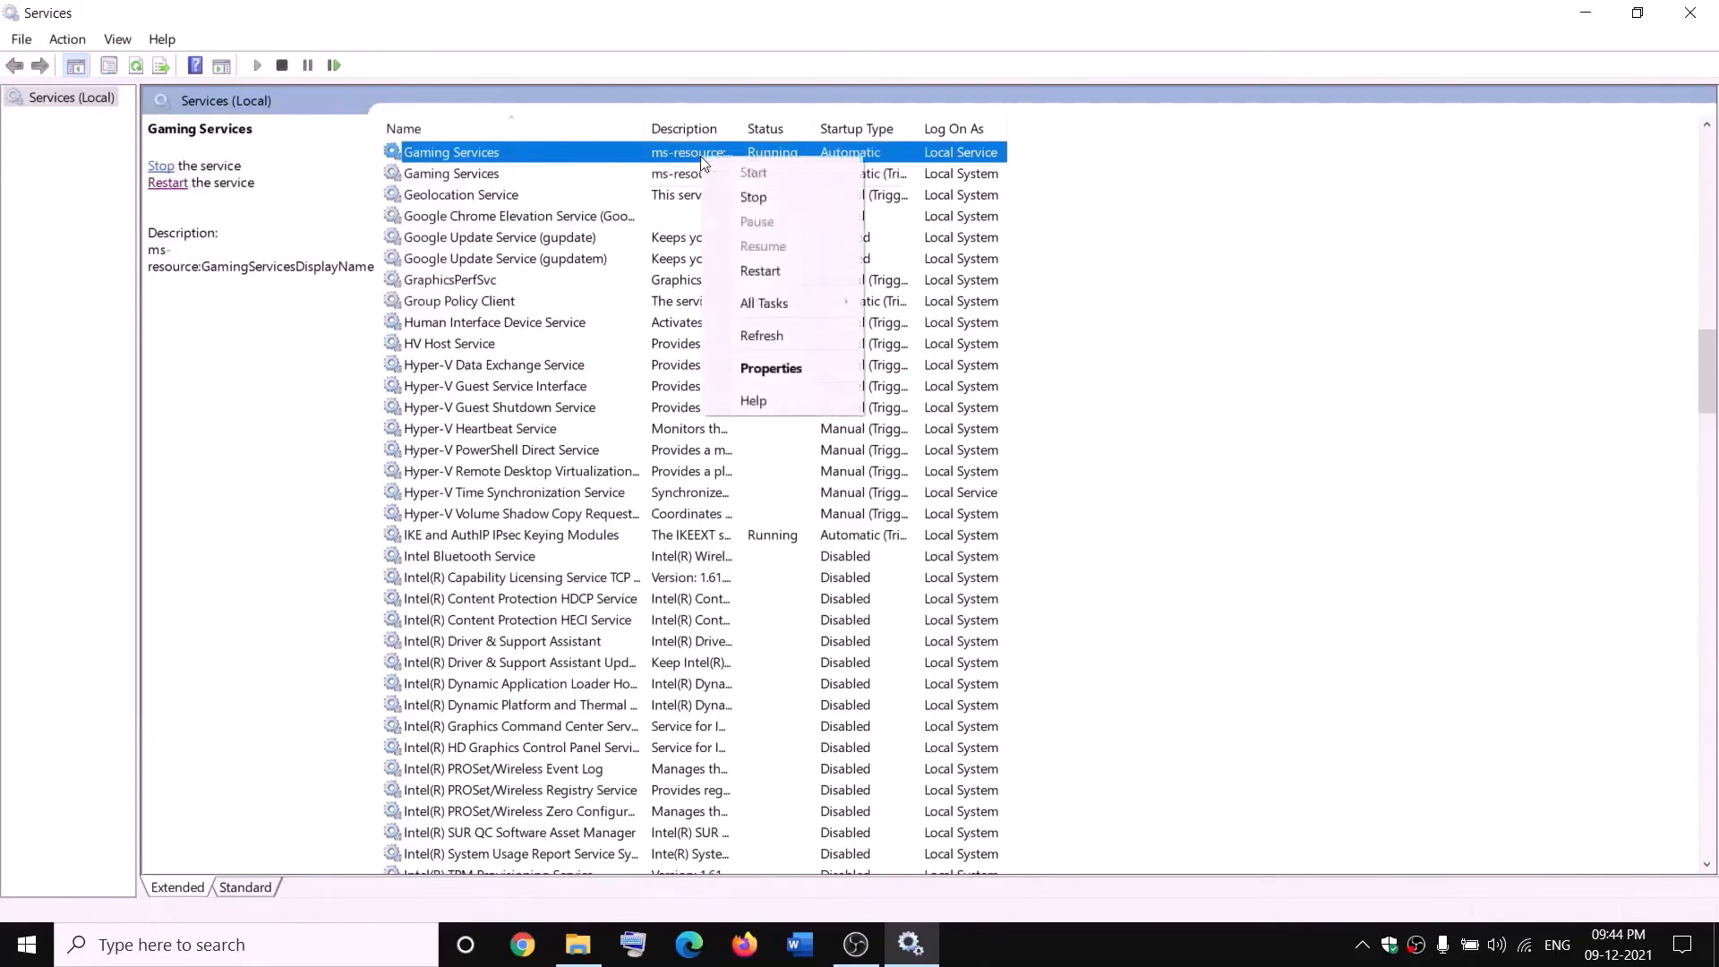
click(753, 195)
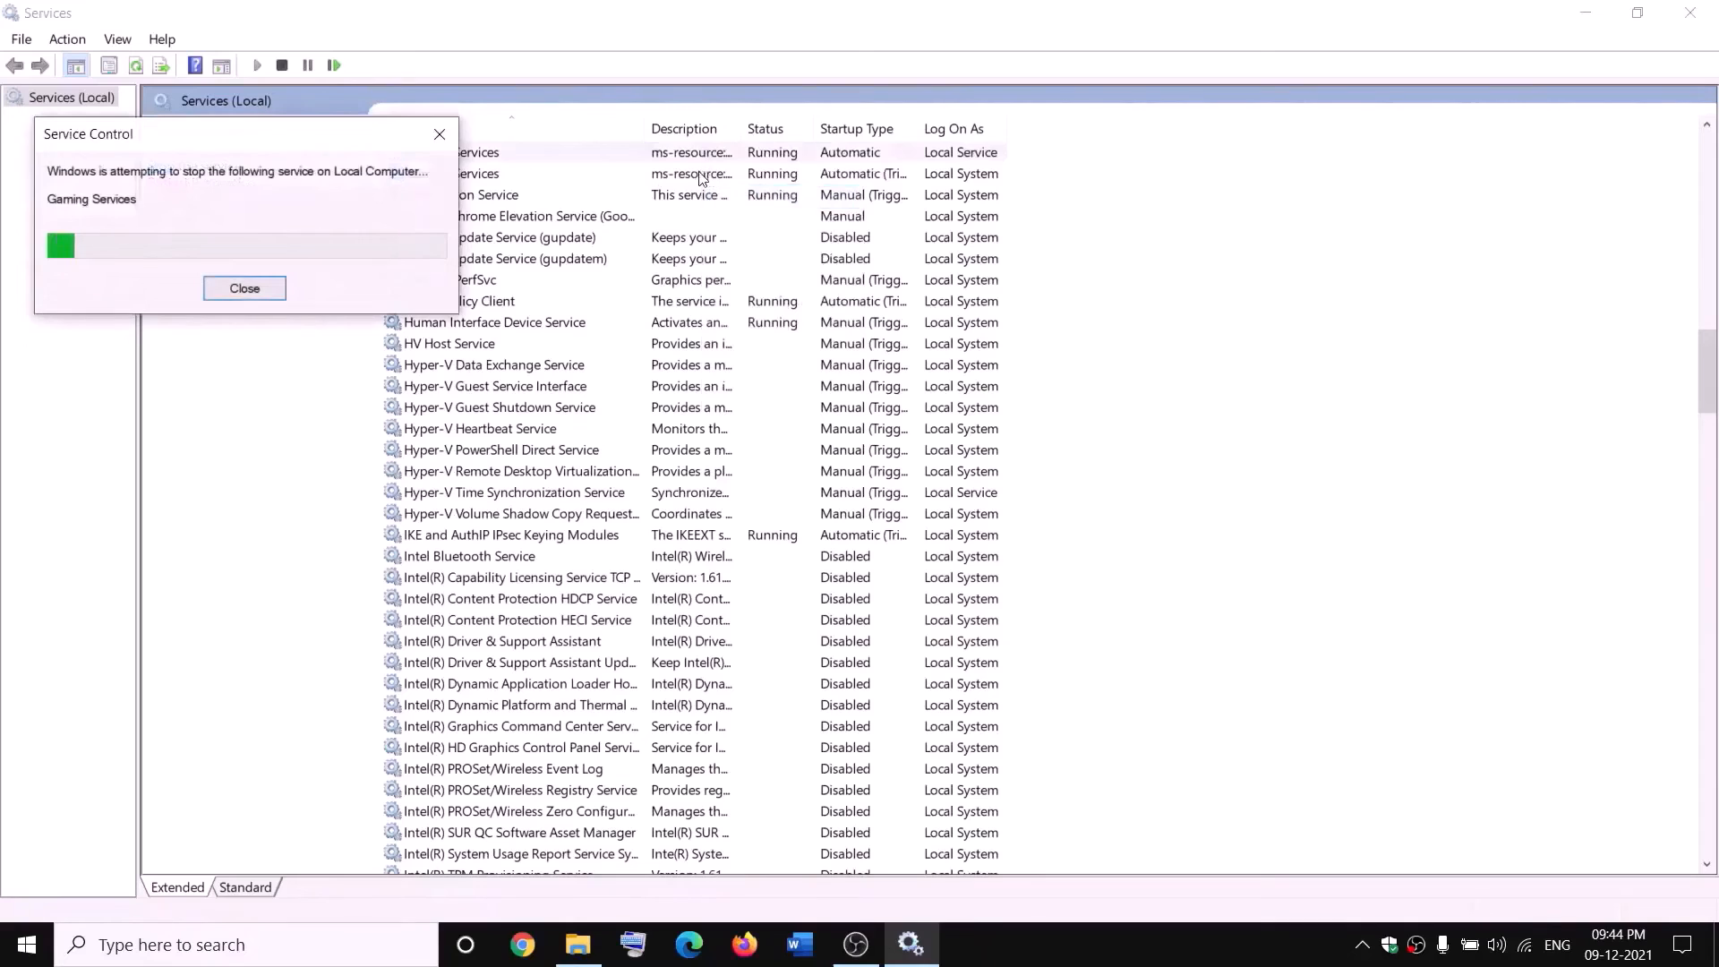
click(700, 179)
right_click(701, 179)
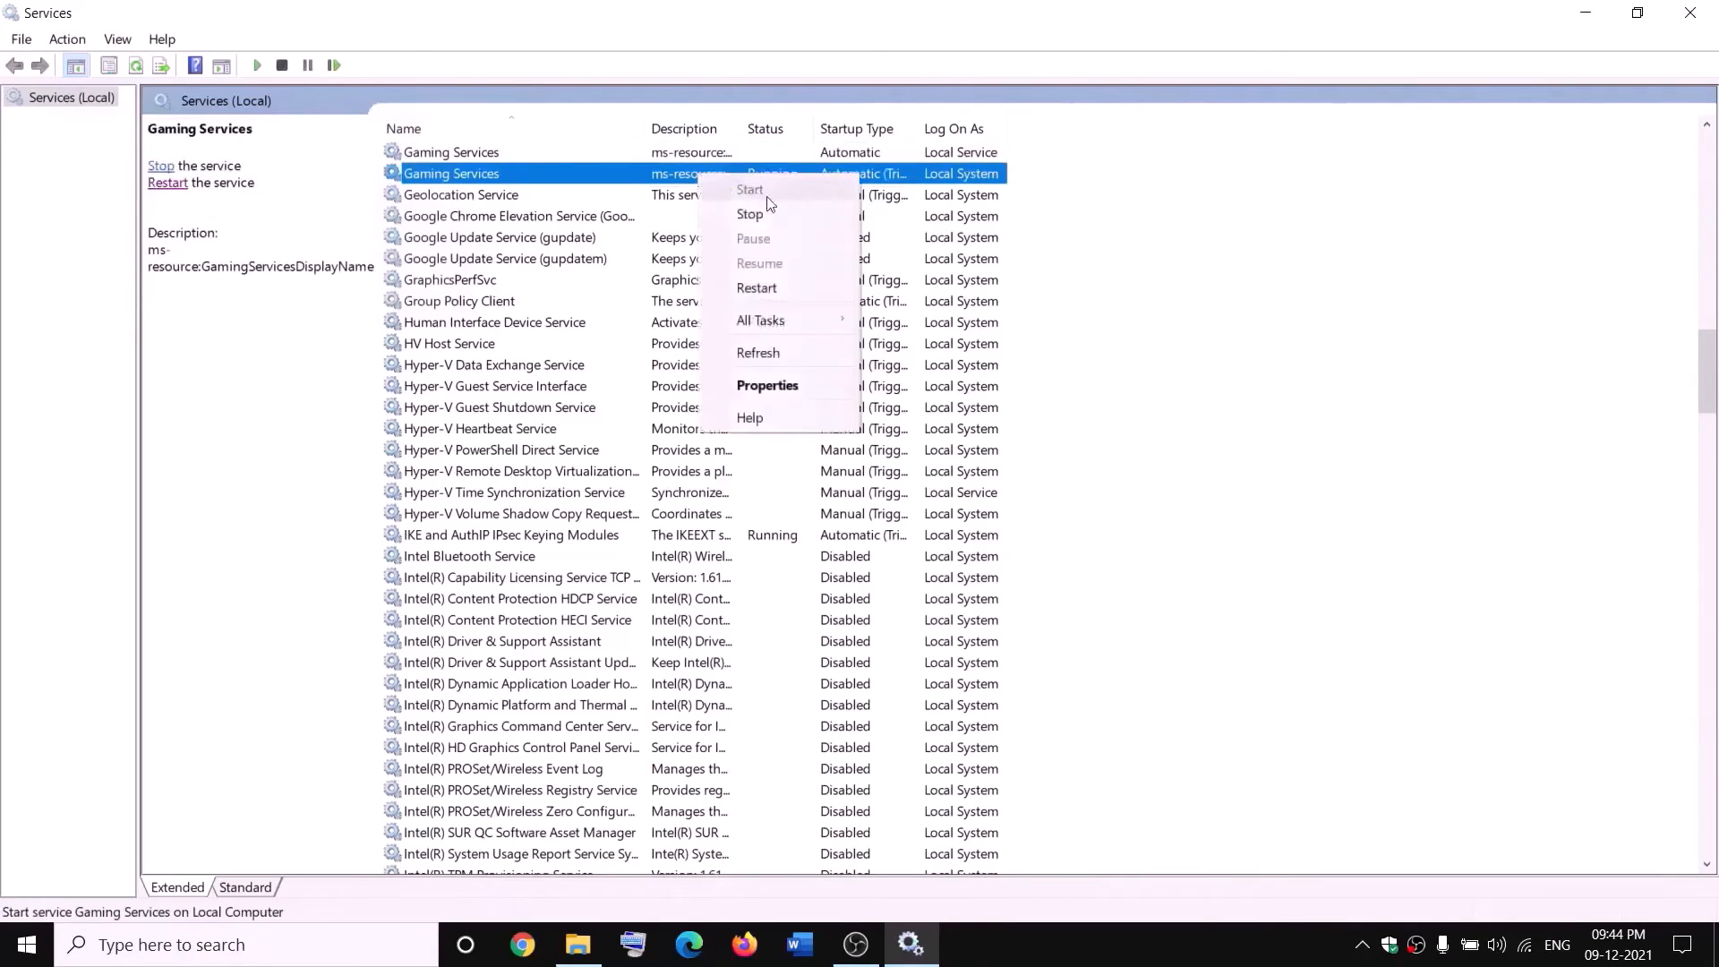
click(781, 215)
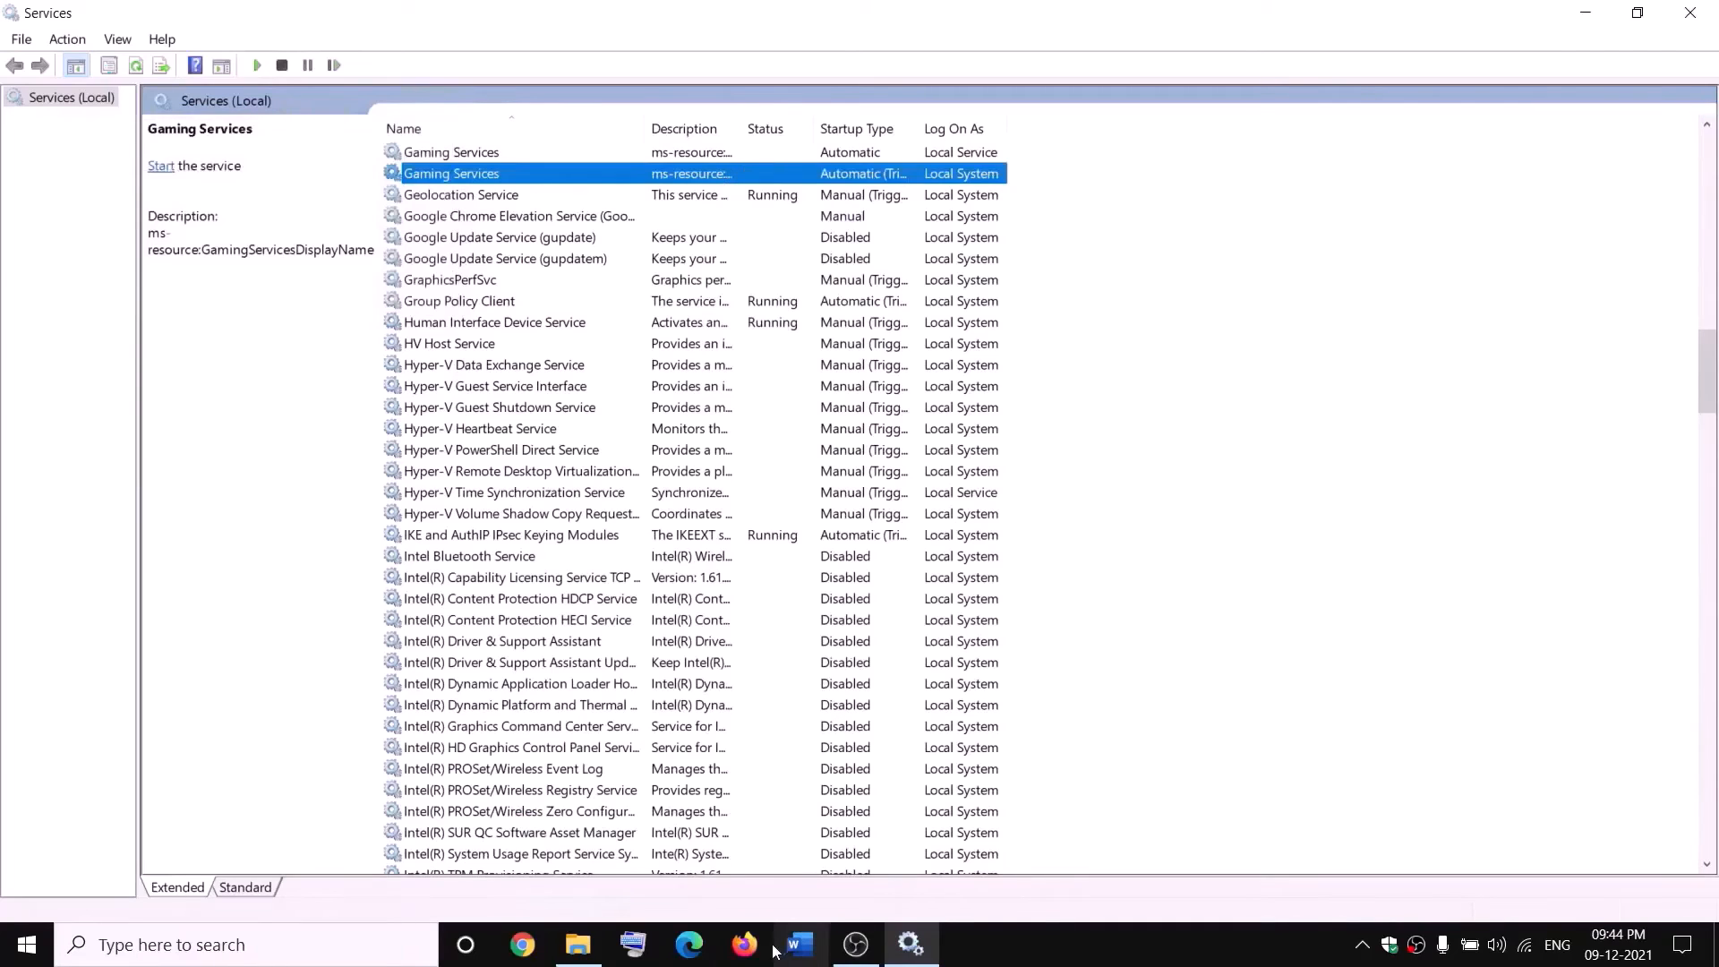
Start both Gaming Services entries again from the Services console.
click(578, 945)
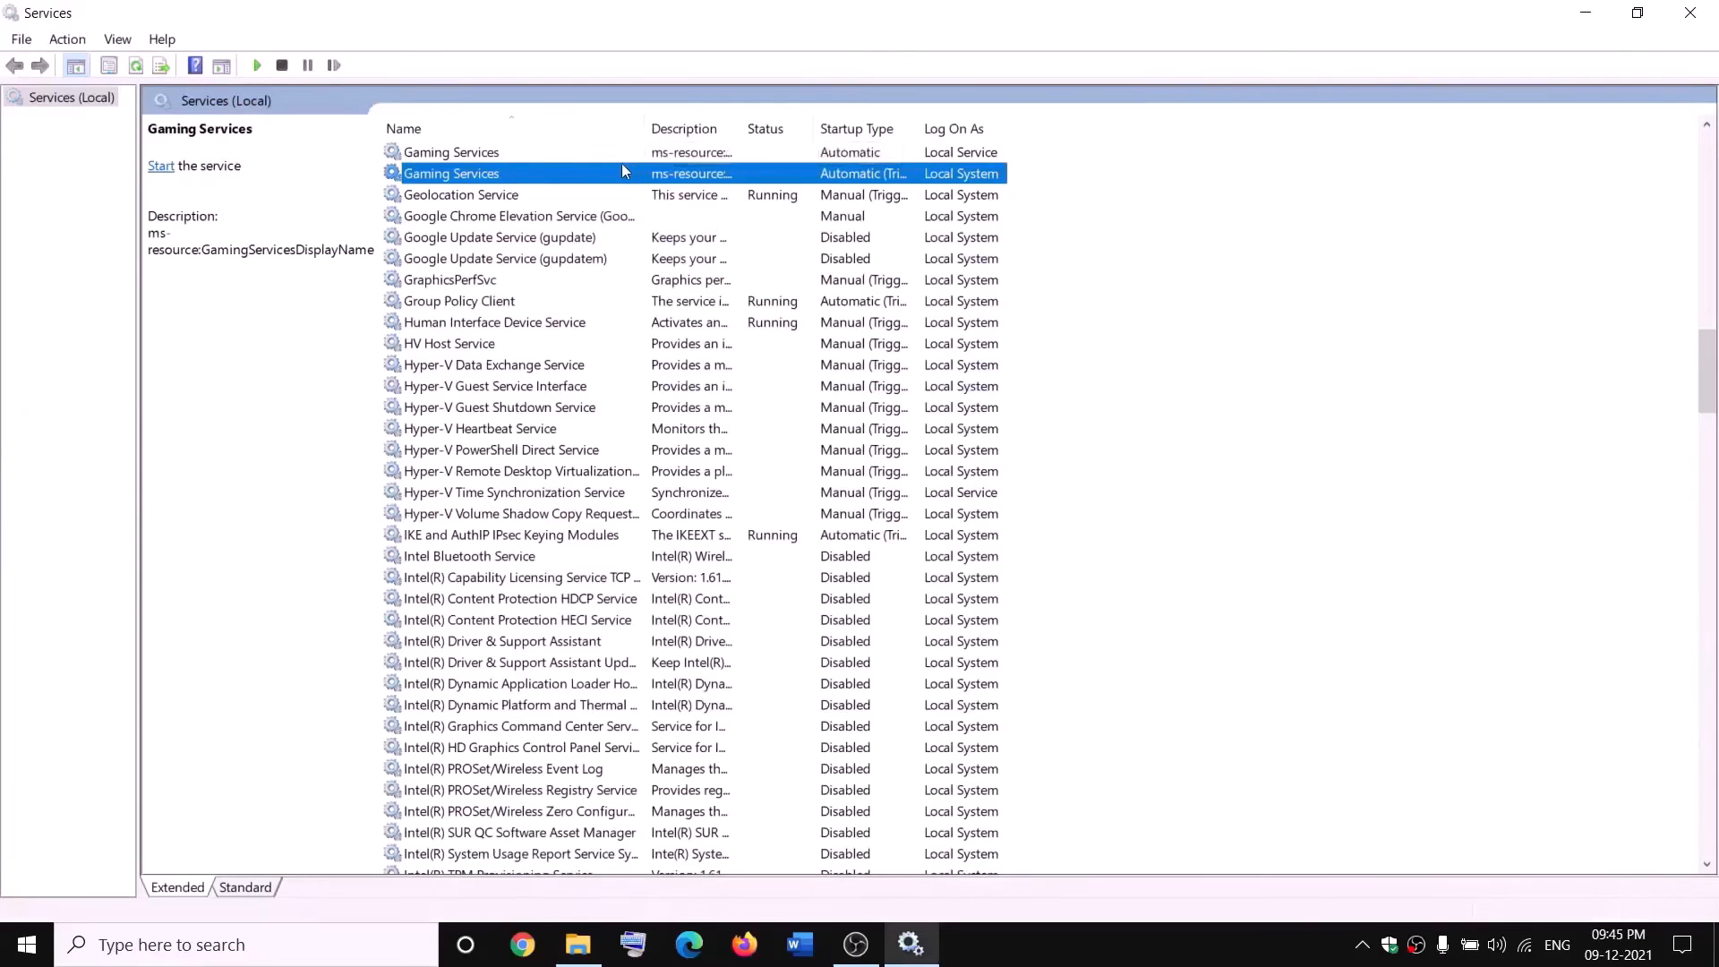
right_click(635, 154)
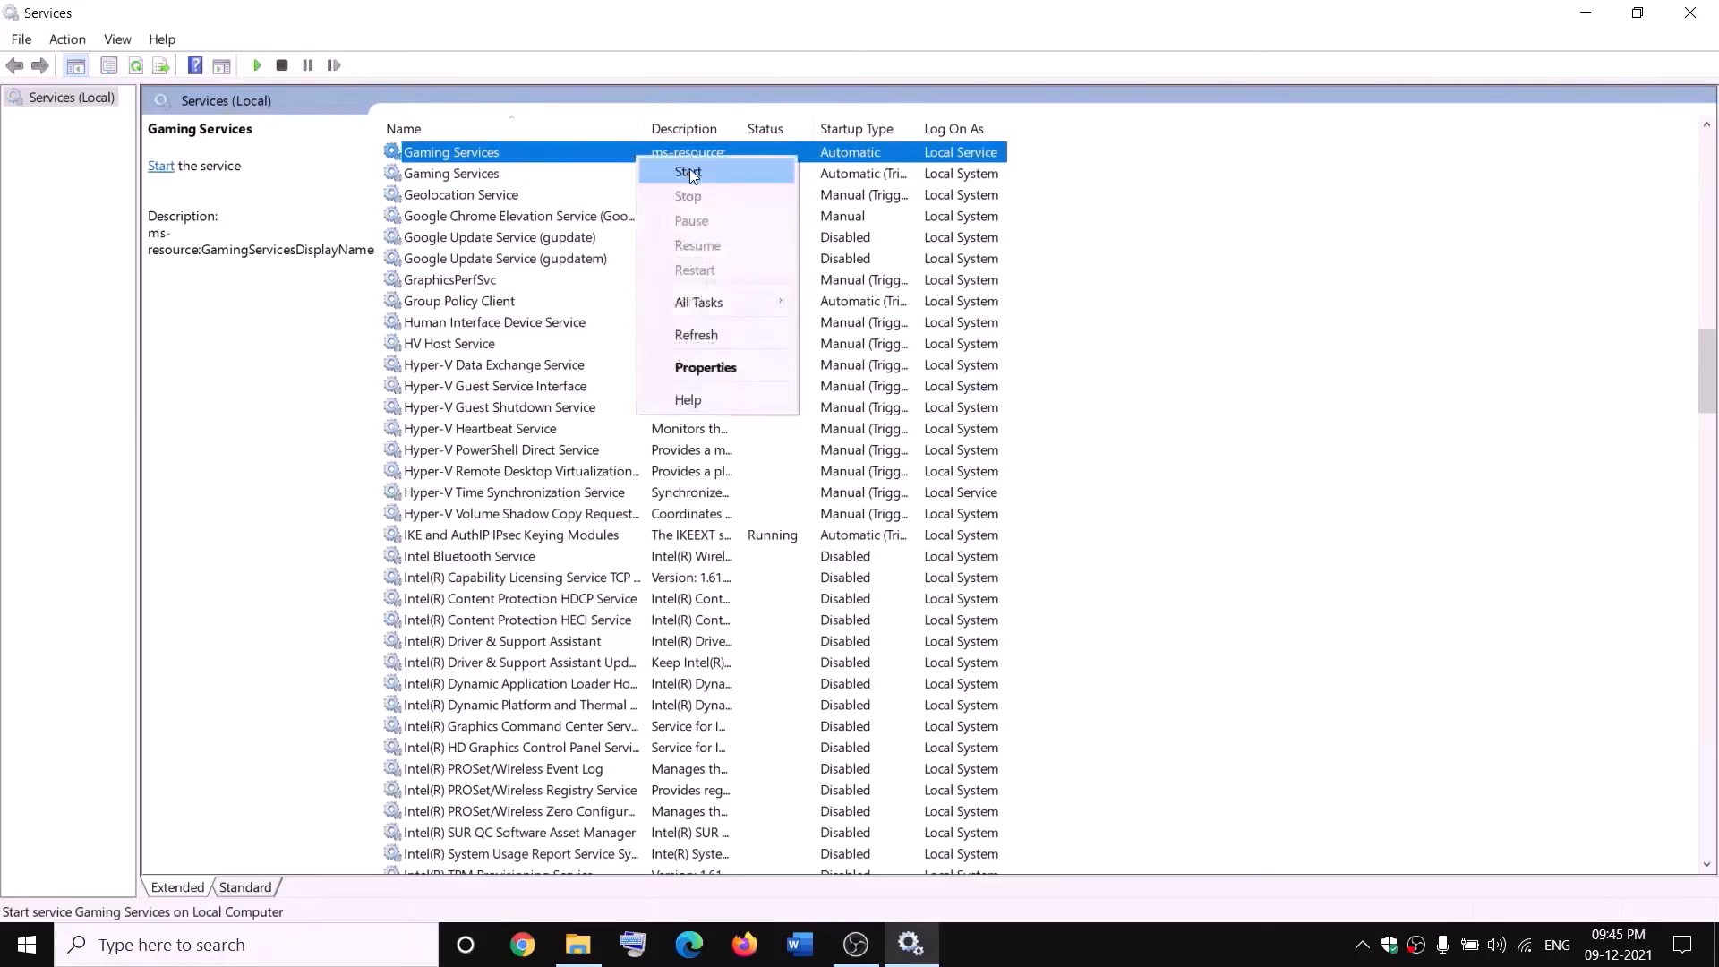
click(677, 172)
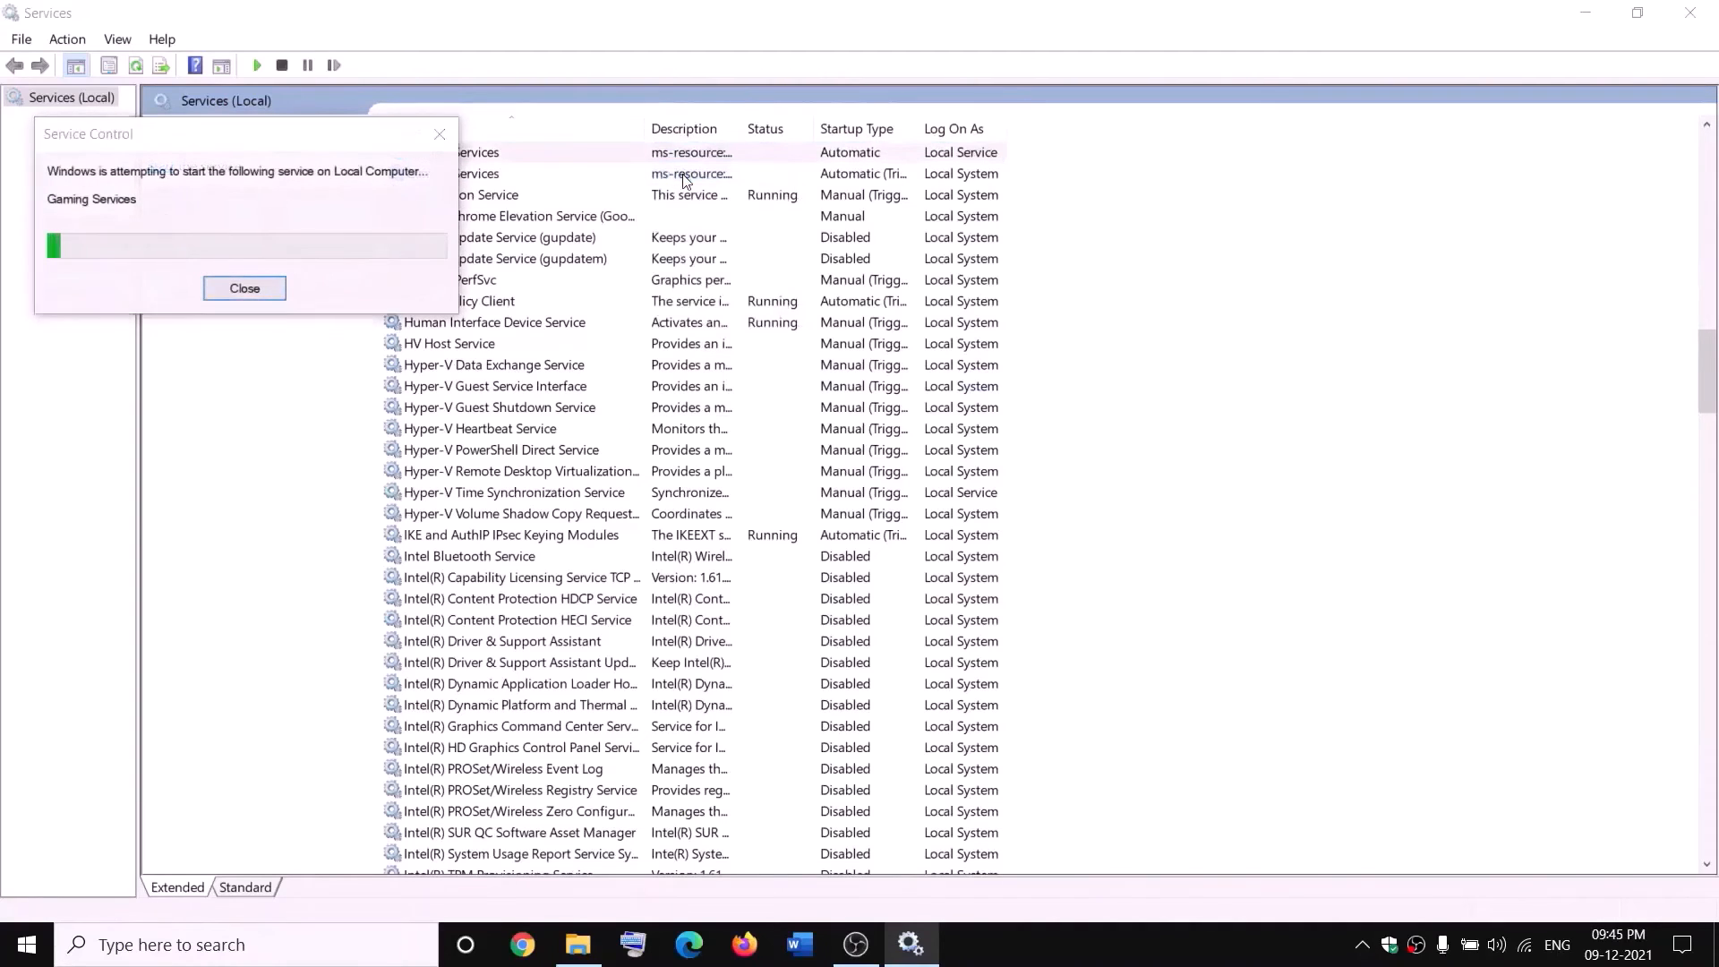
right_click(695, 177)
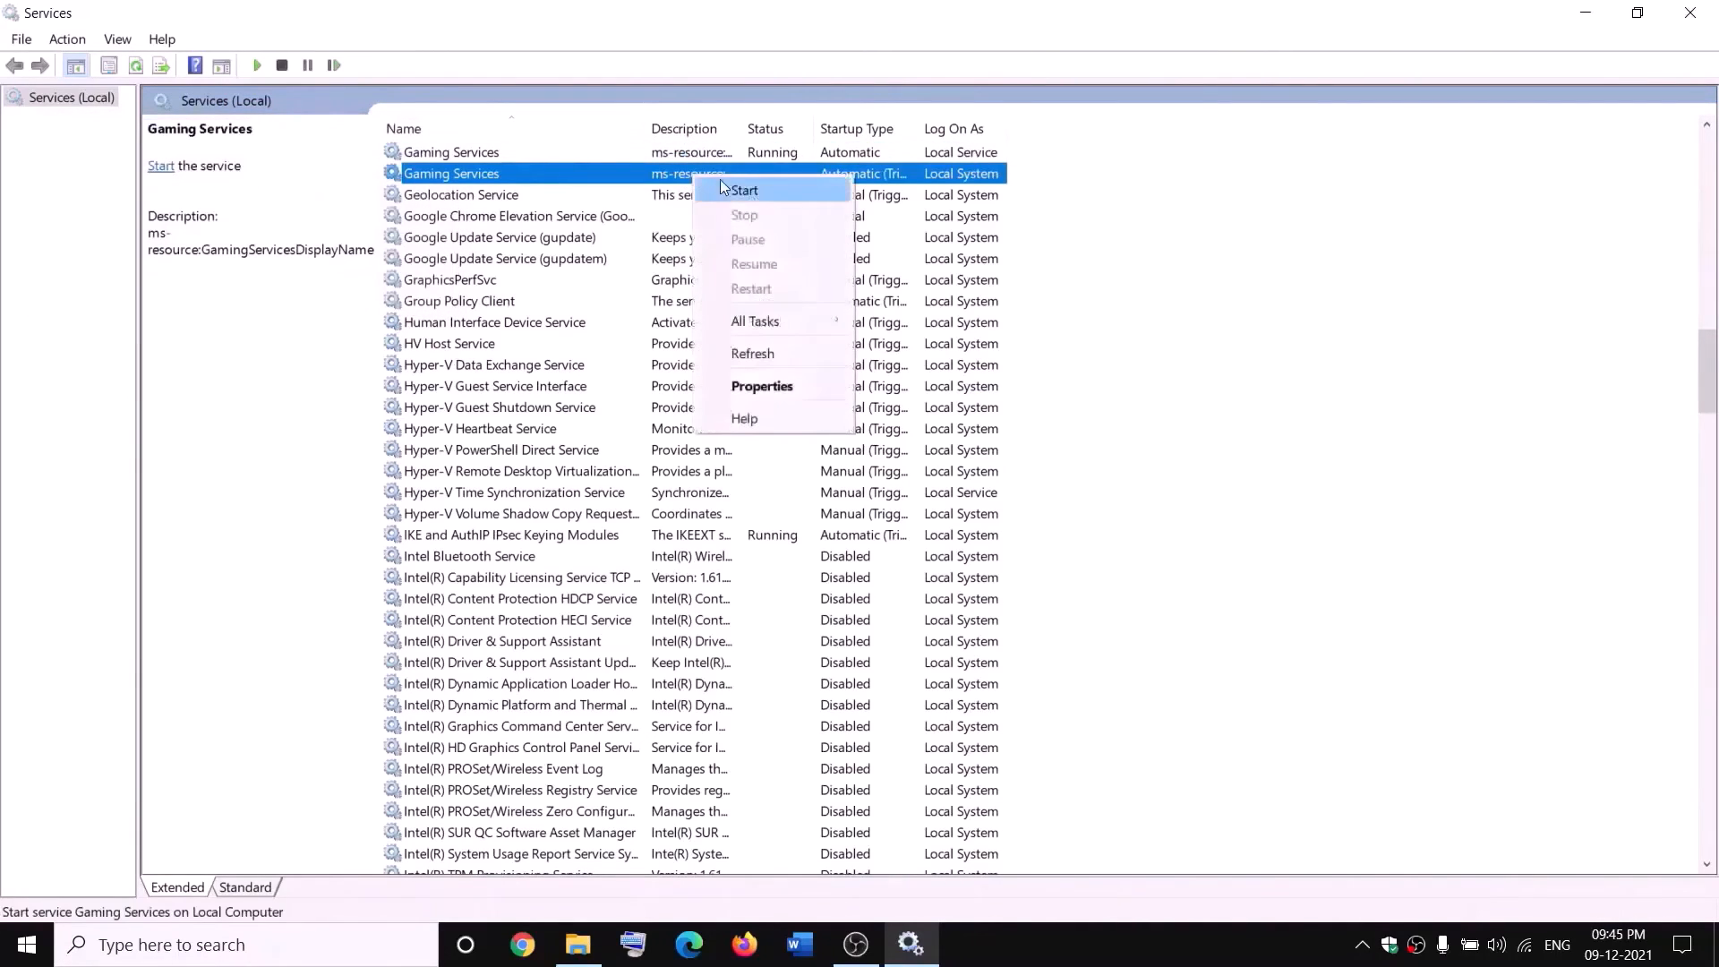
click(740, 190)
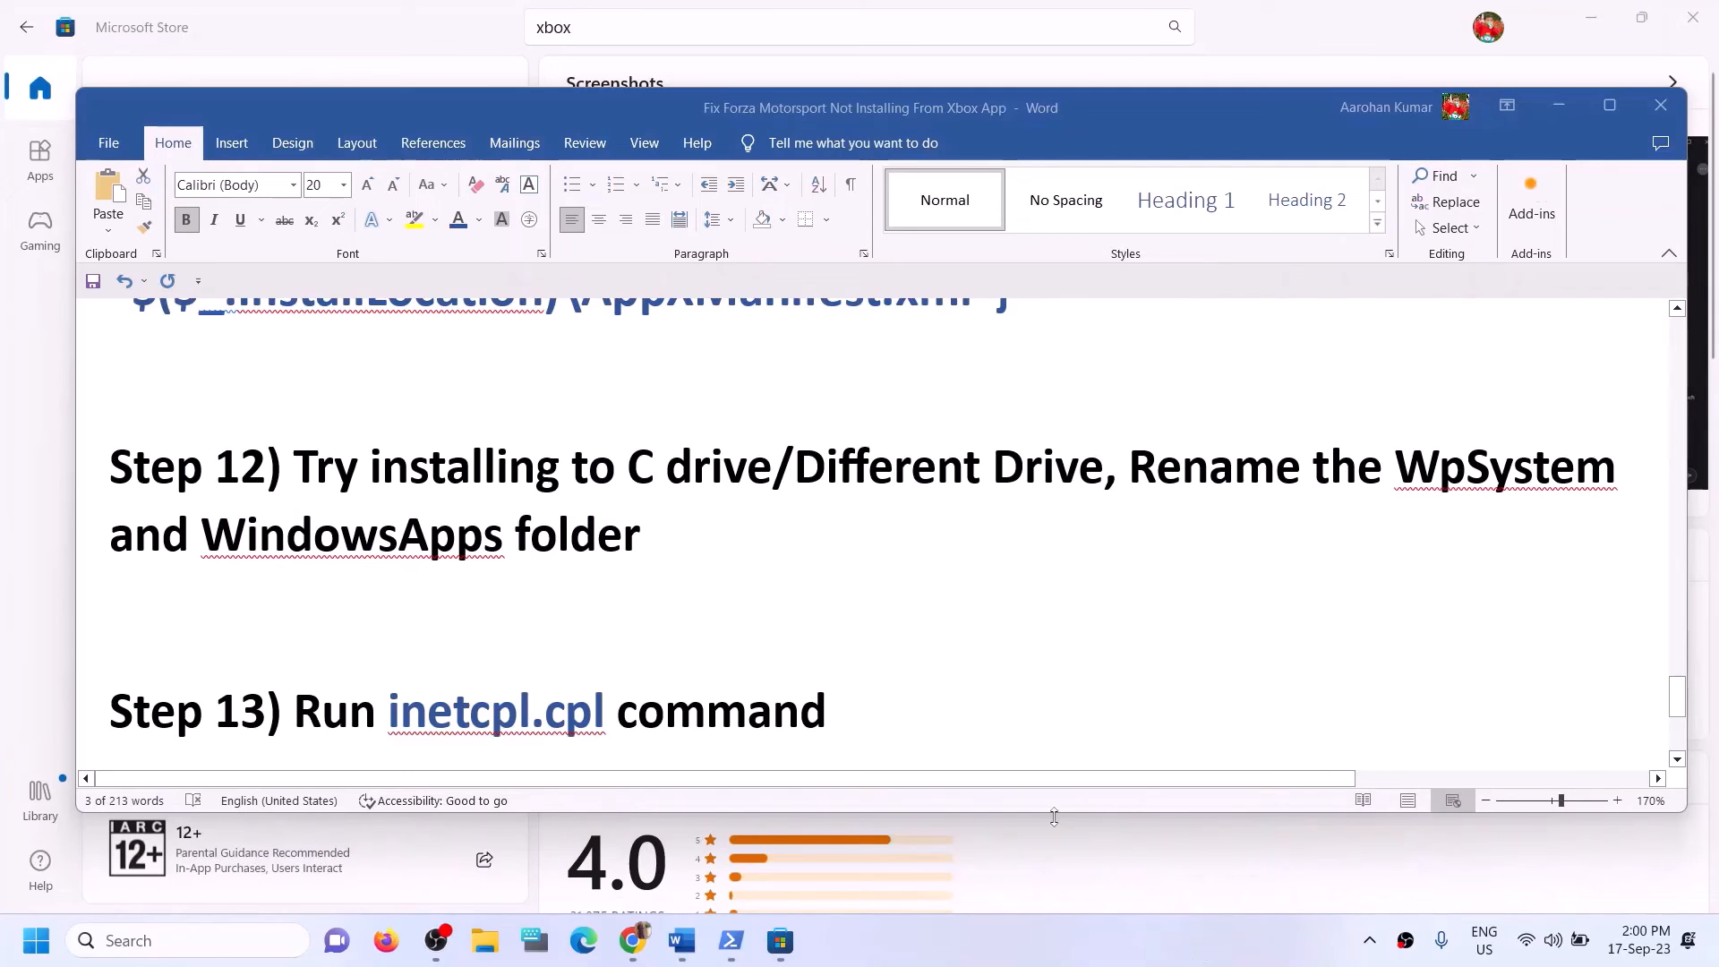
Copy the inetcpl.cpl command from Step 13 of the guide and run it from Windows search to open Internet Properties.
scroll(672, 701, down, 1)
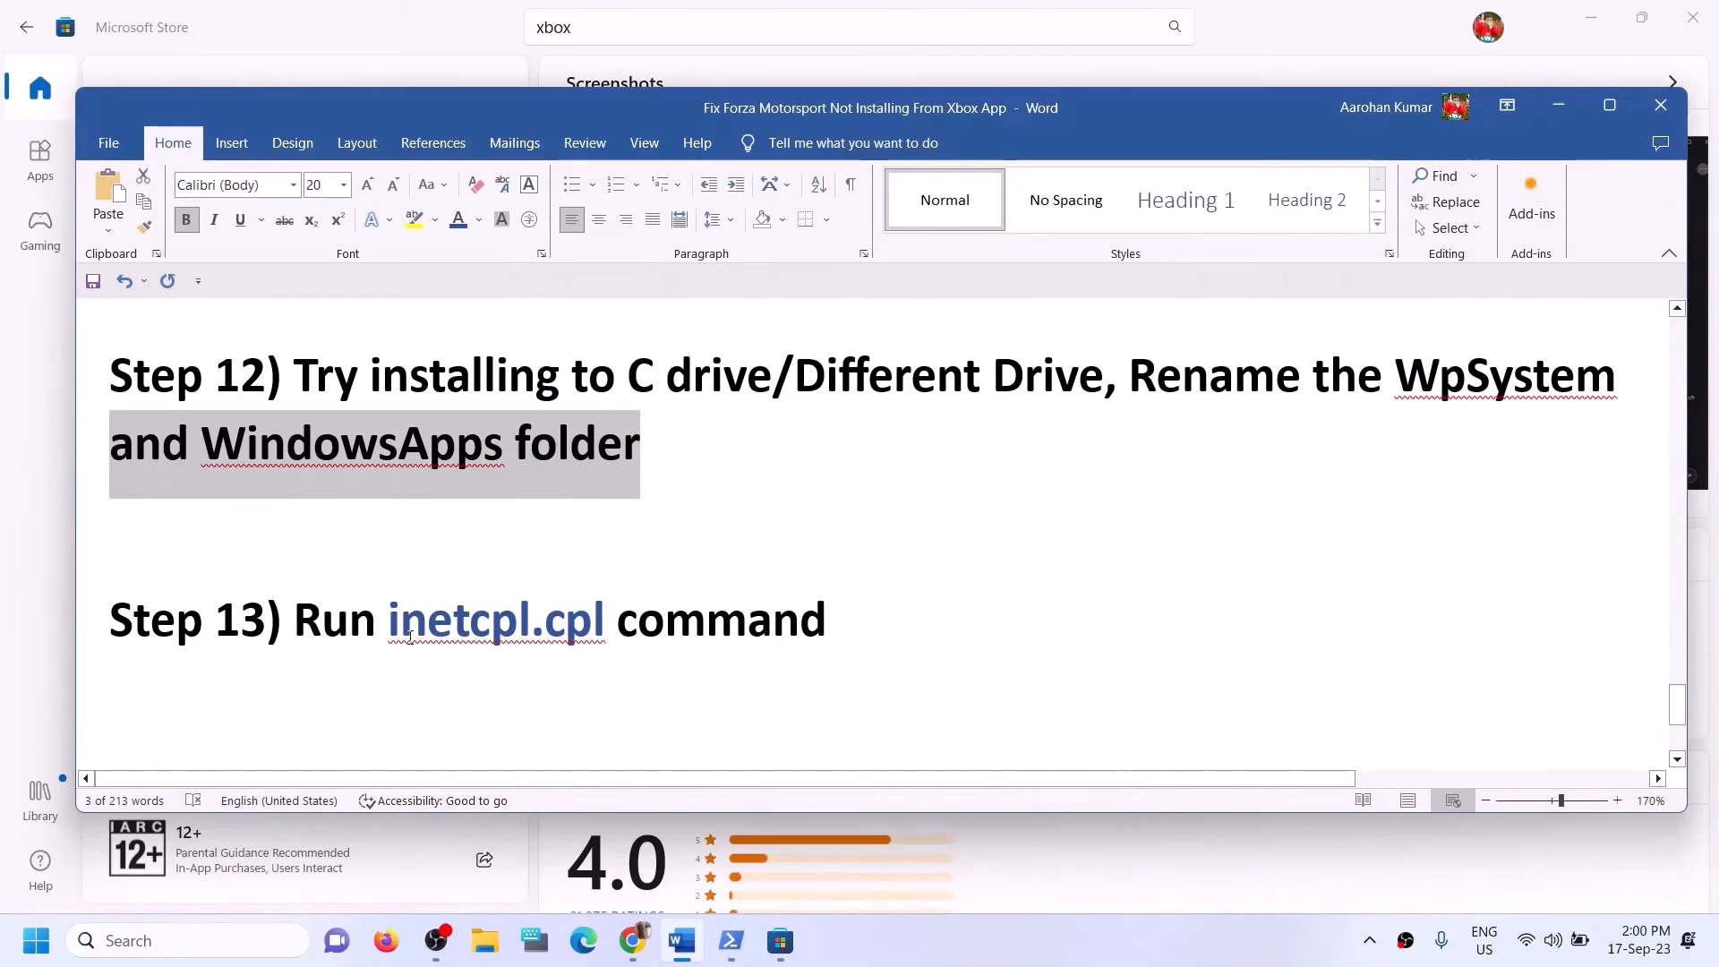
drag(390, 625, 571, 627)
key(ctrl+c)
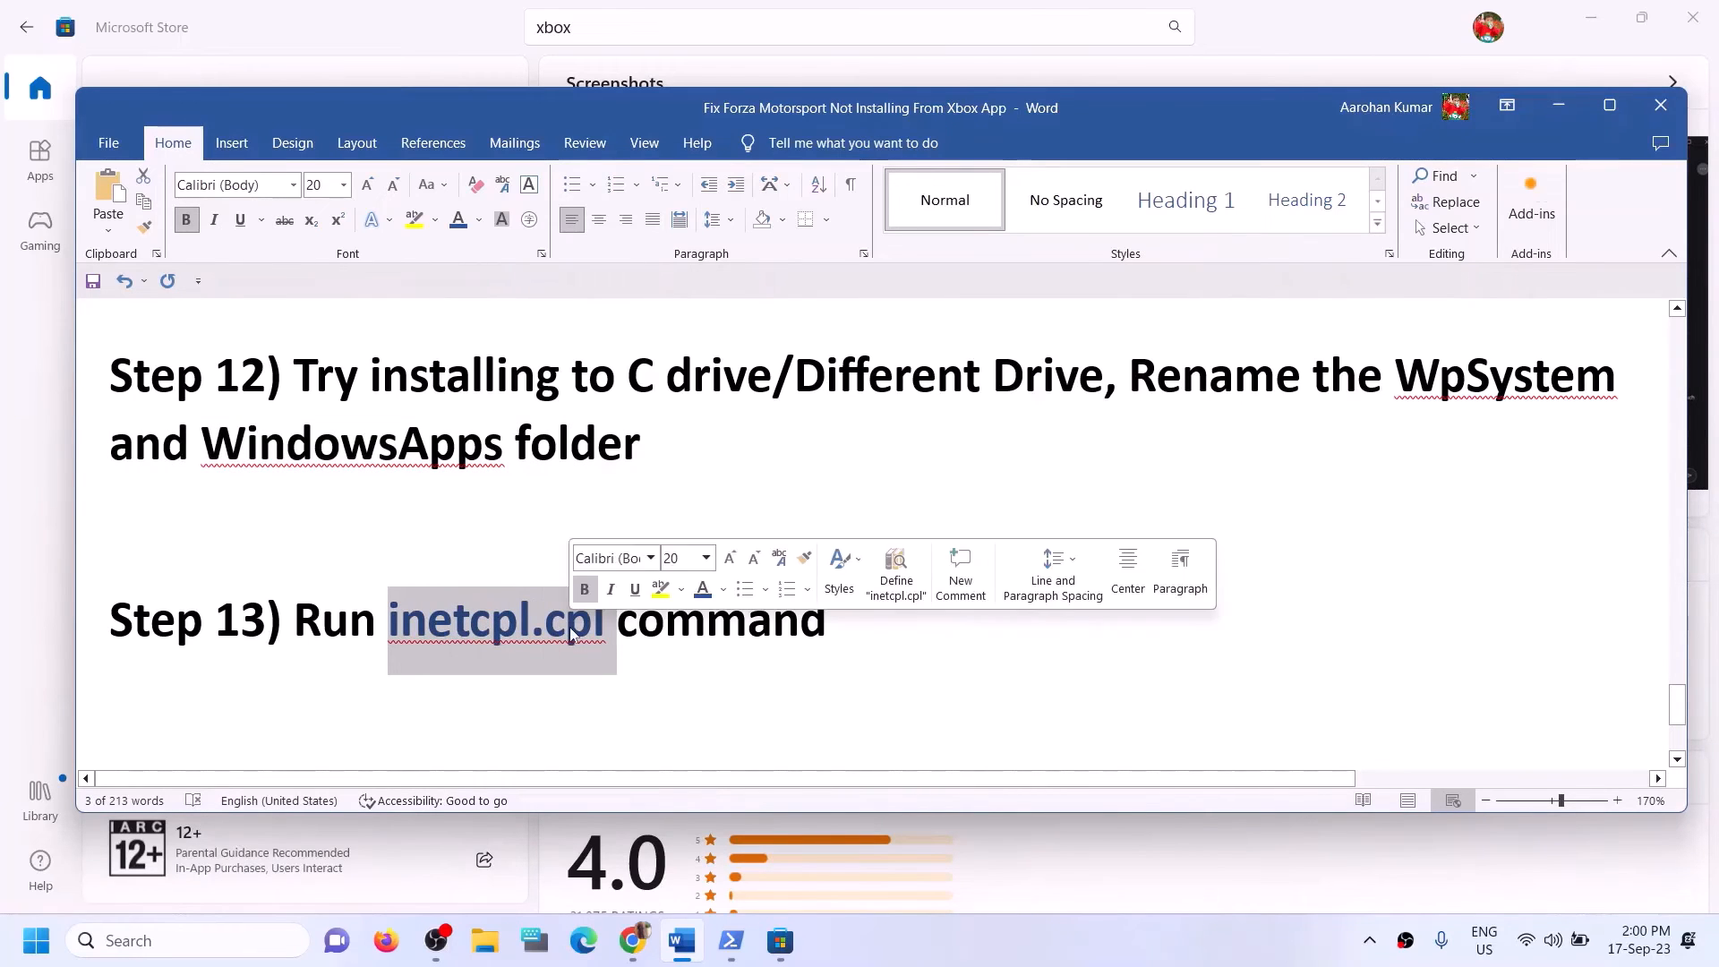
click(129, 942)
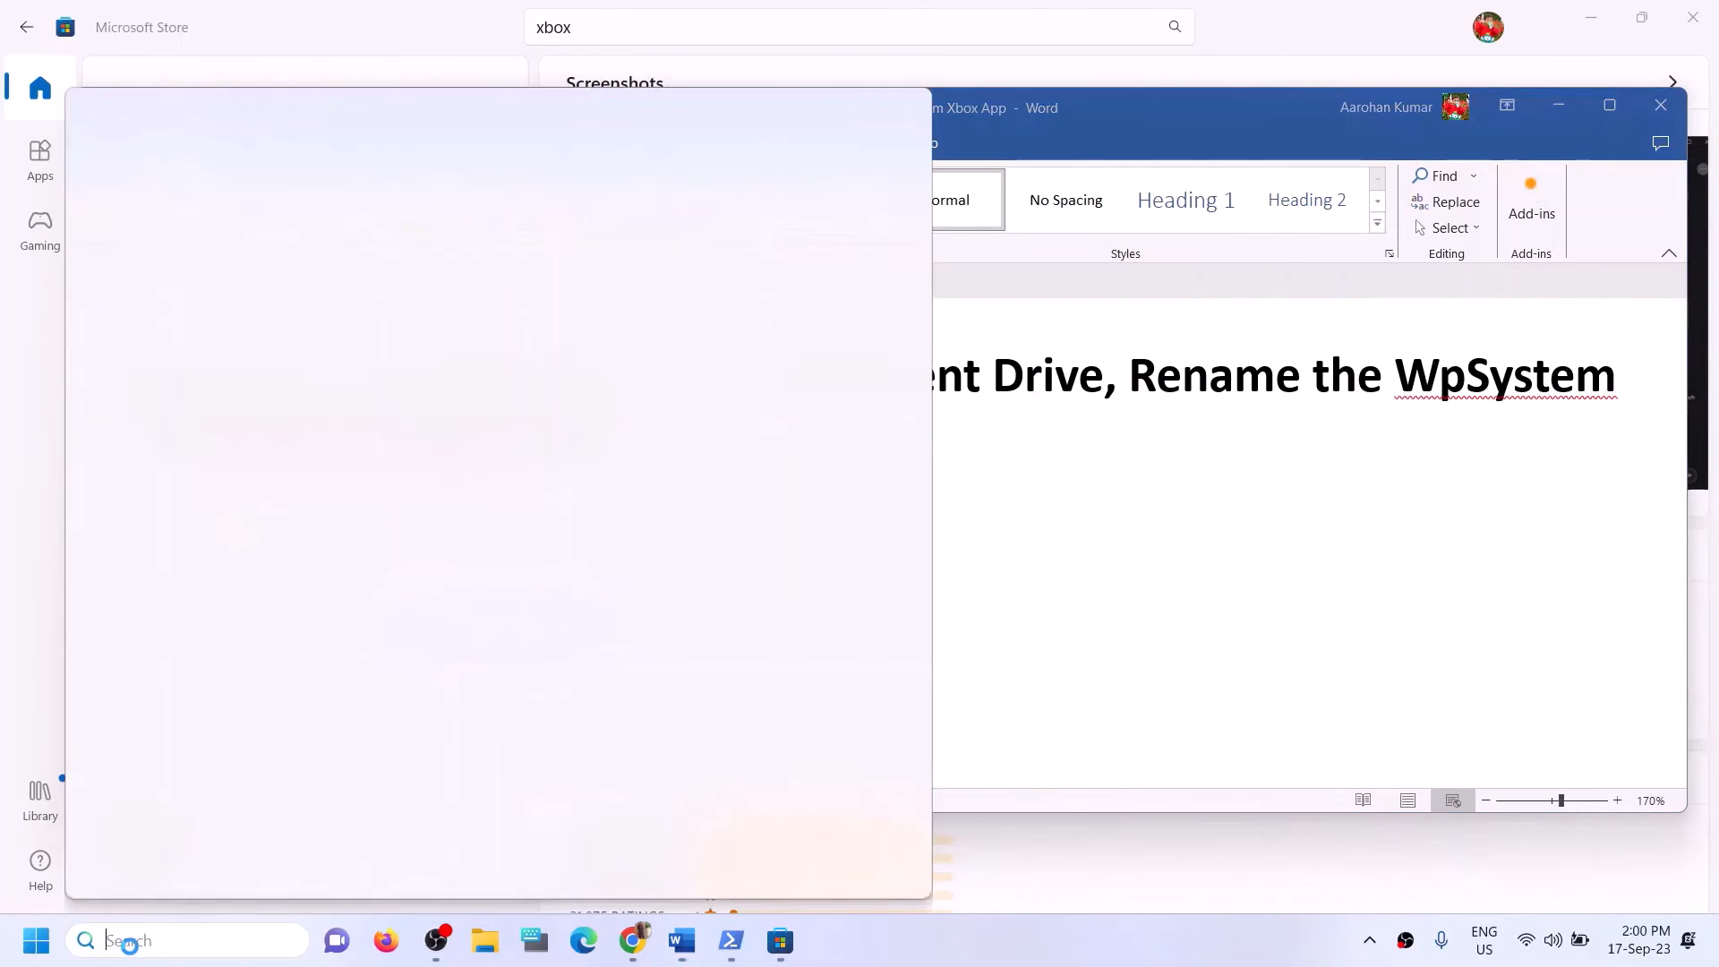
key(ctrl+v)
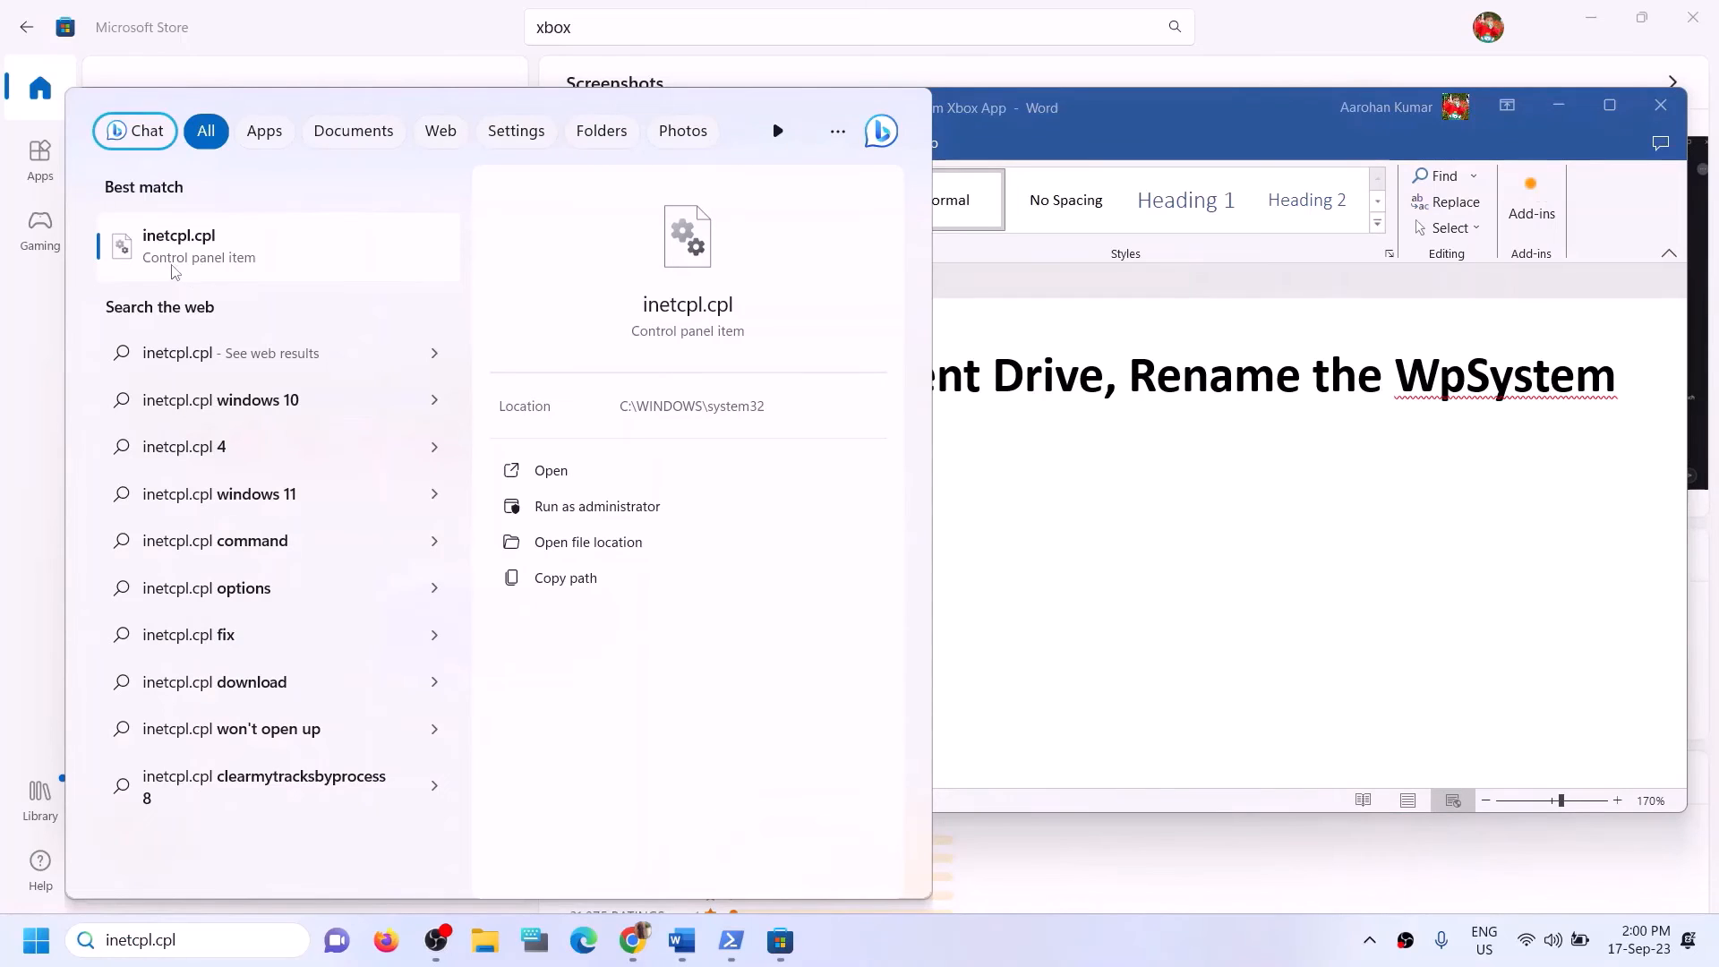
click(191, 266)
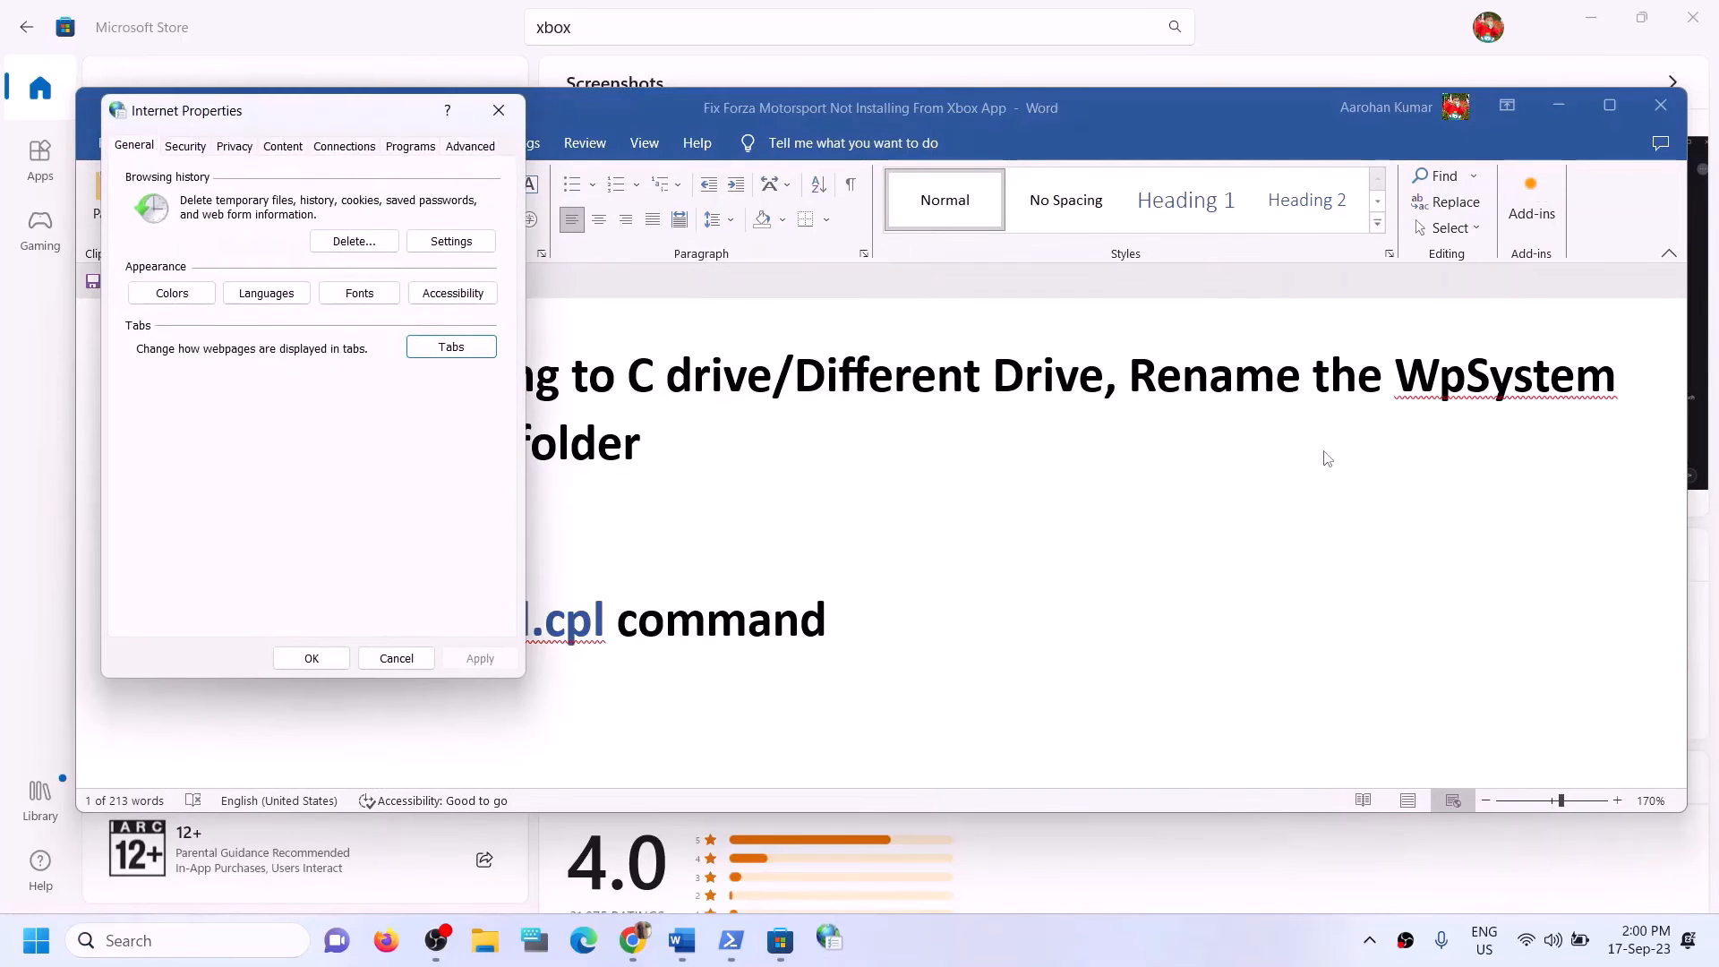
Check the Use TLS 1.0 to 1.3 options among the advanced Internet Properties settings and close the dialog.
click(471, 149)
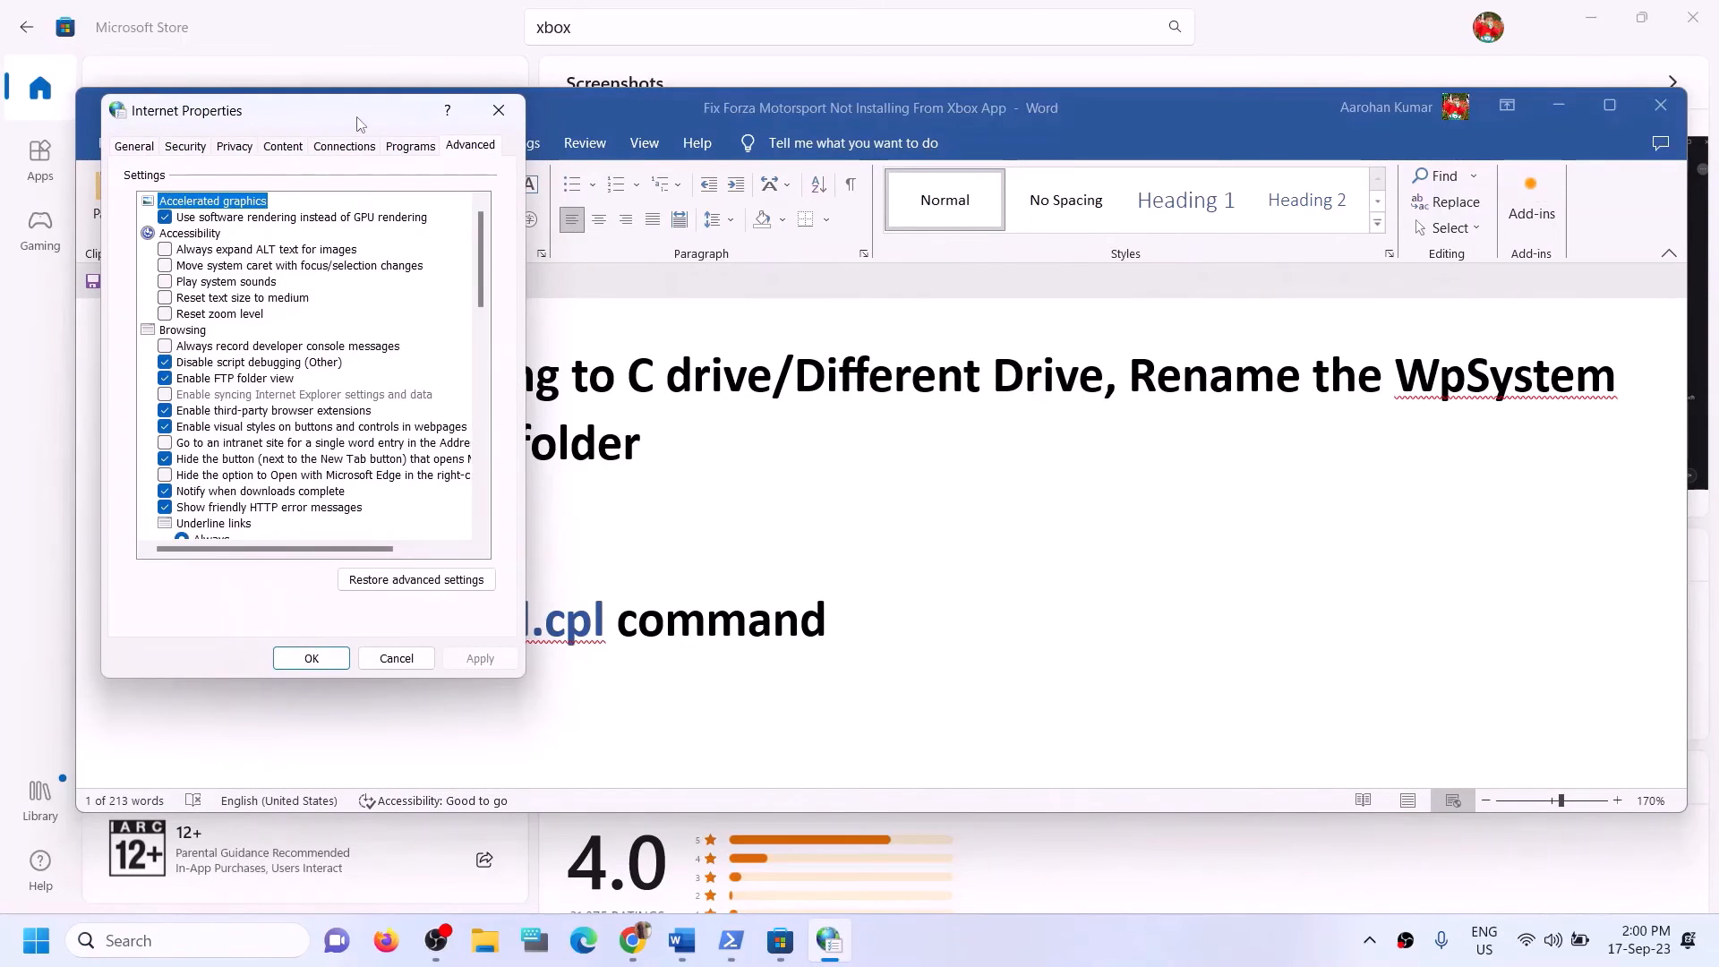
drag(358, 123, 637, 142)
scroll(567, 527, down, 15)
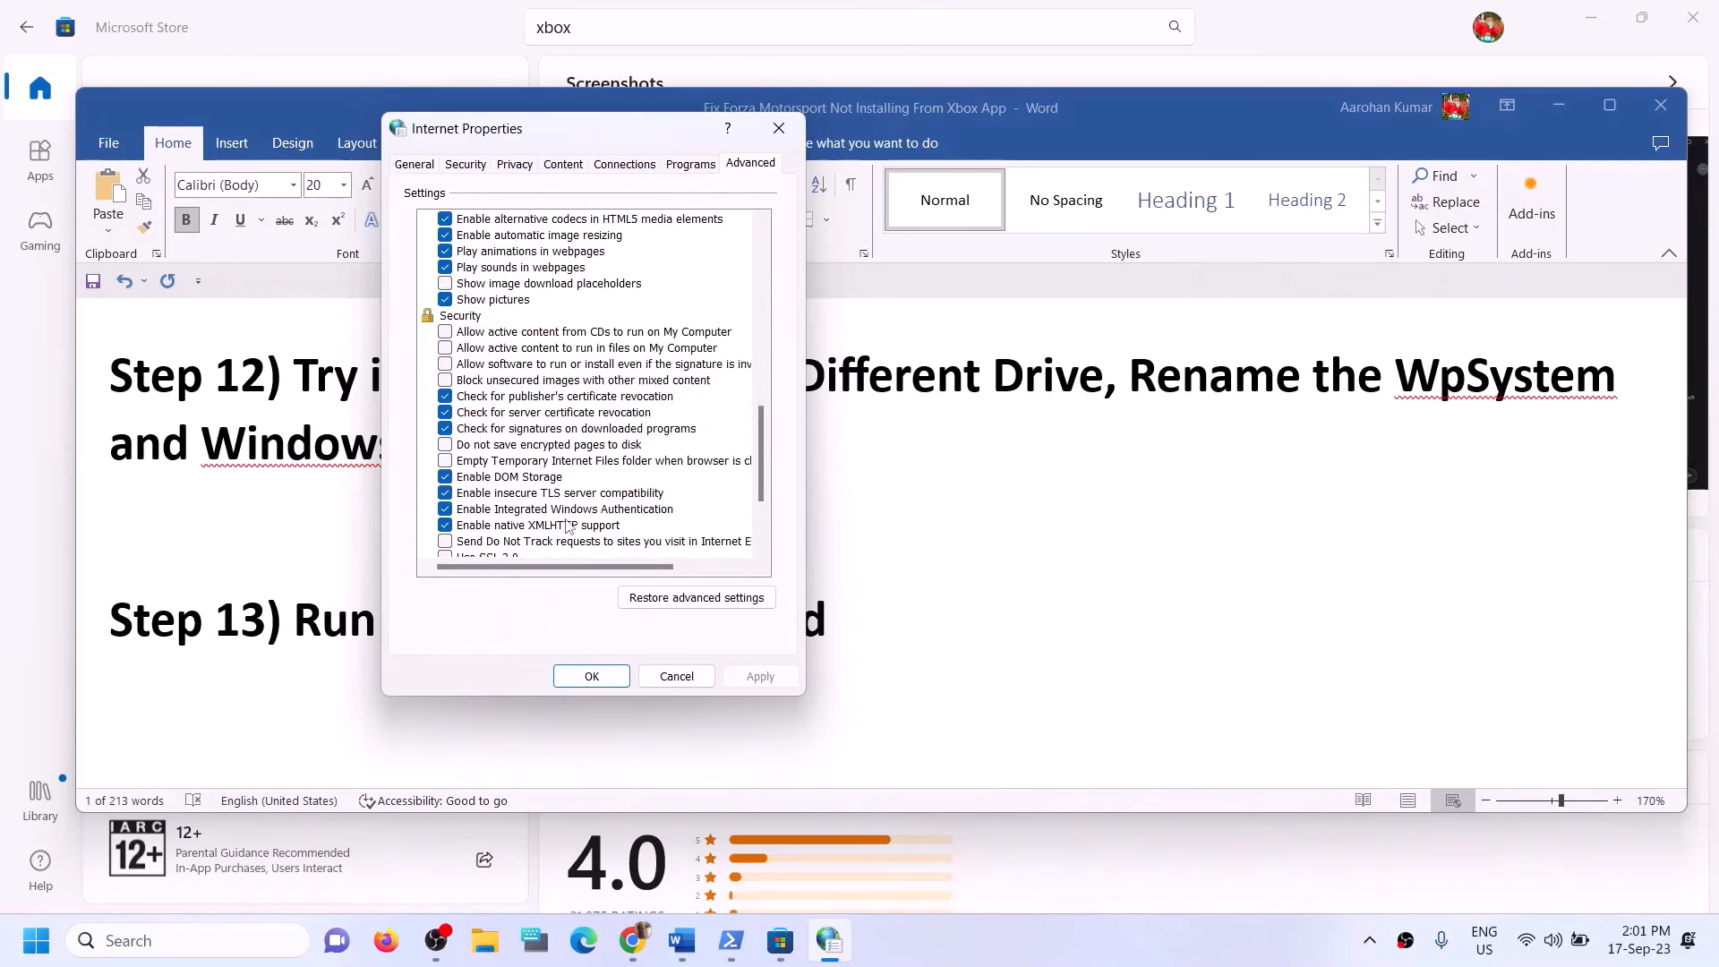
scroll(567, 526, down, 3)
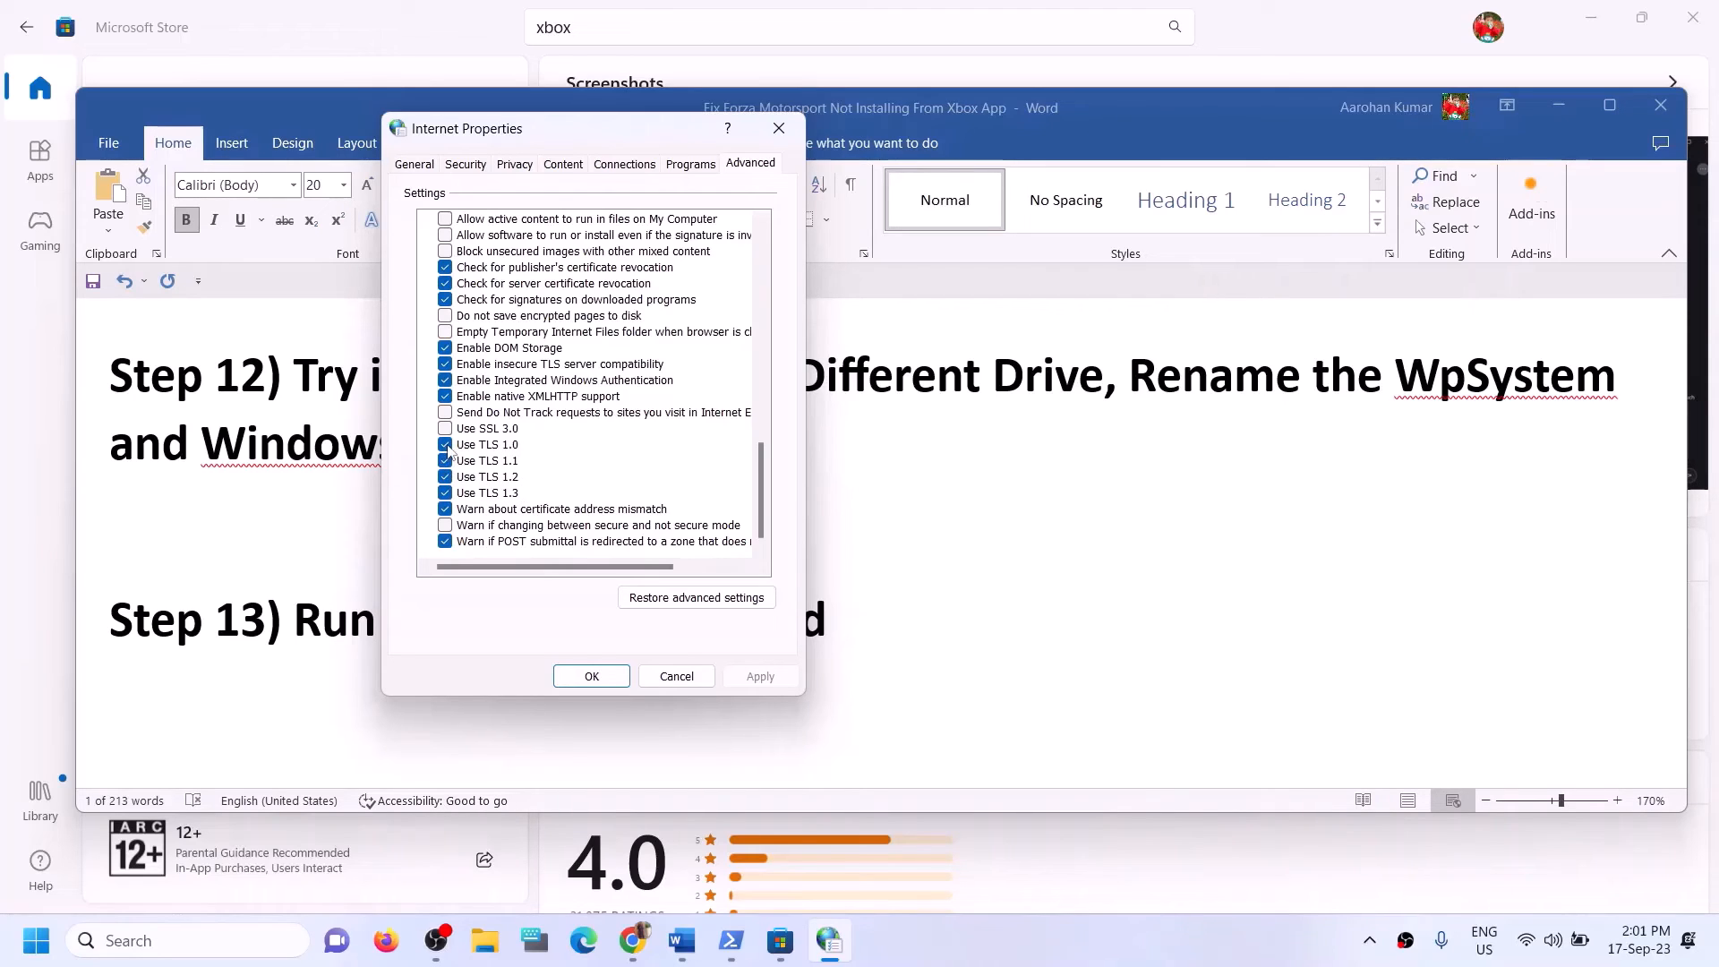
click(591, 676)
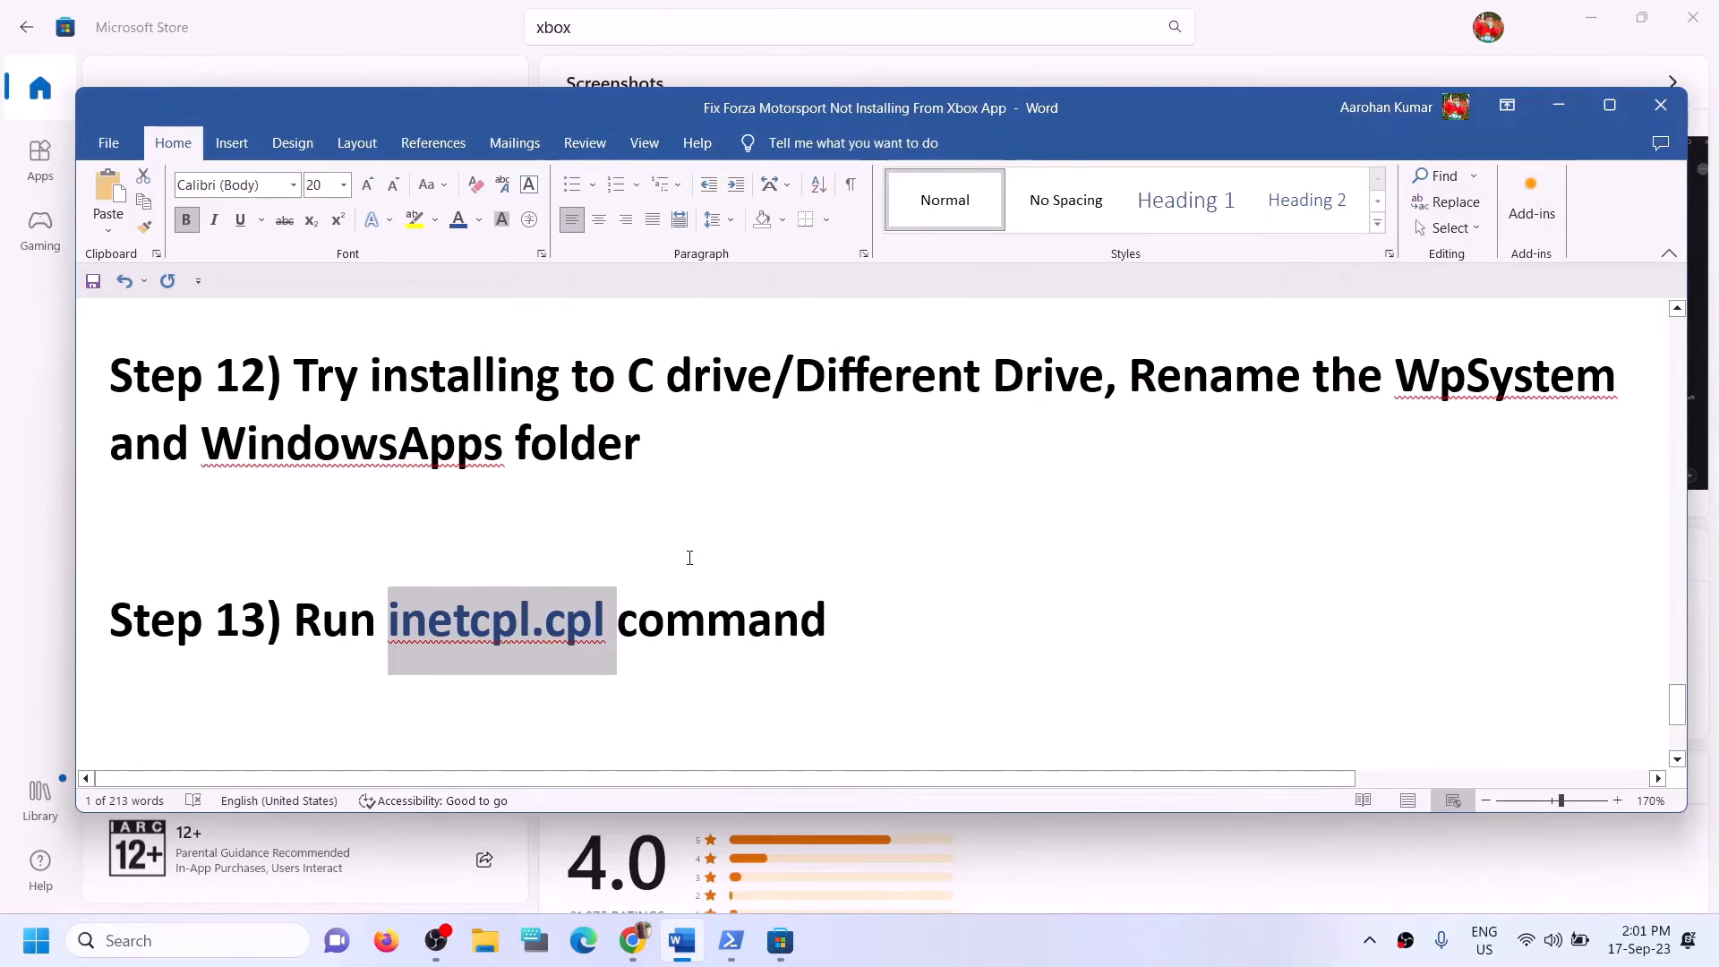
Read the guide's Step 14 on updating Windows with the media creation tool and its Windows 10 and Windows 11 download links.
scroll(689, 557, up, 1)
scroll(690, 558, down, 4)
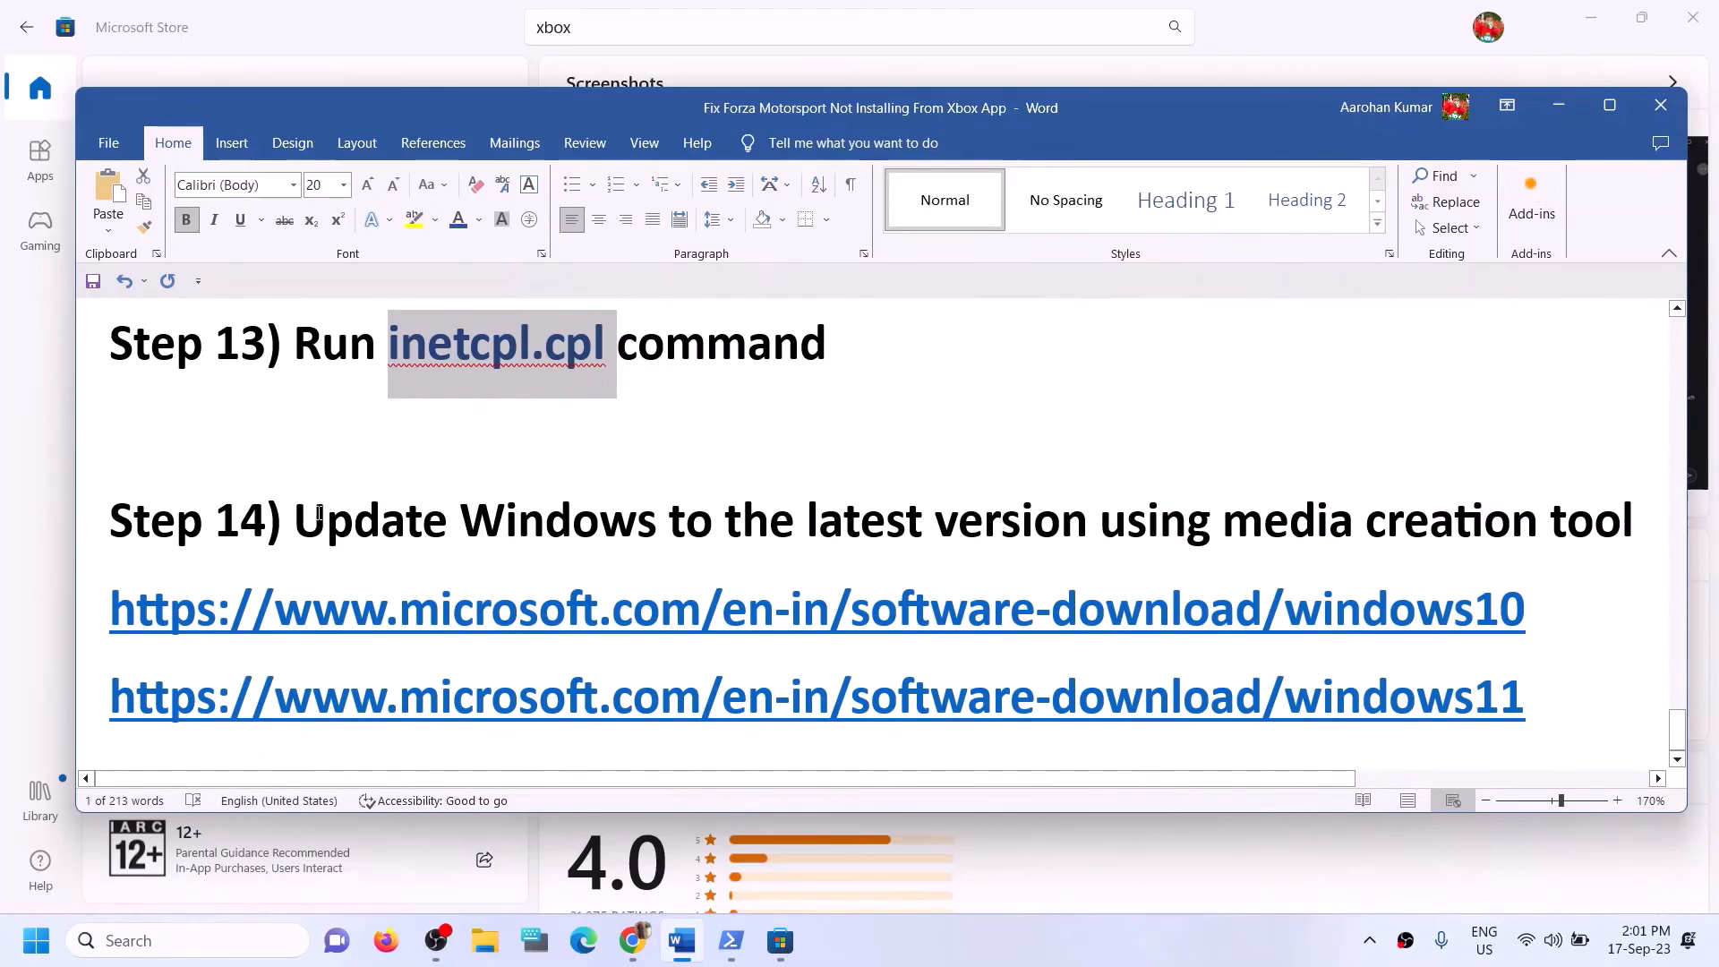
drag(298, 524, 1639, 533)
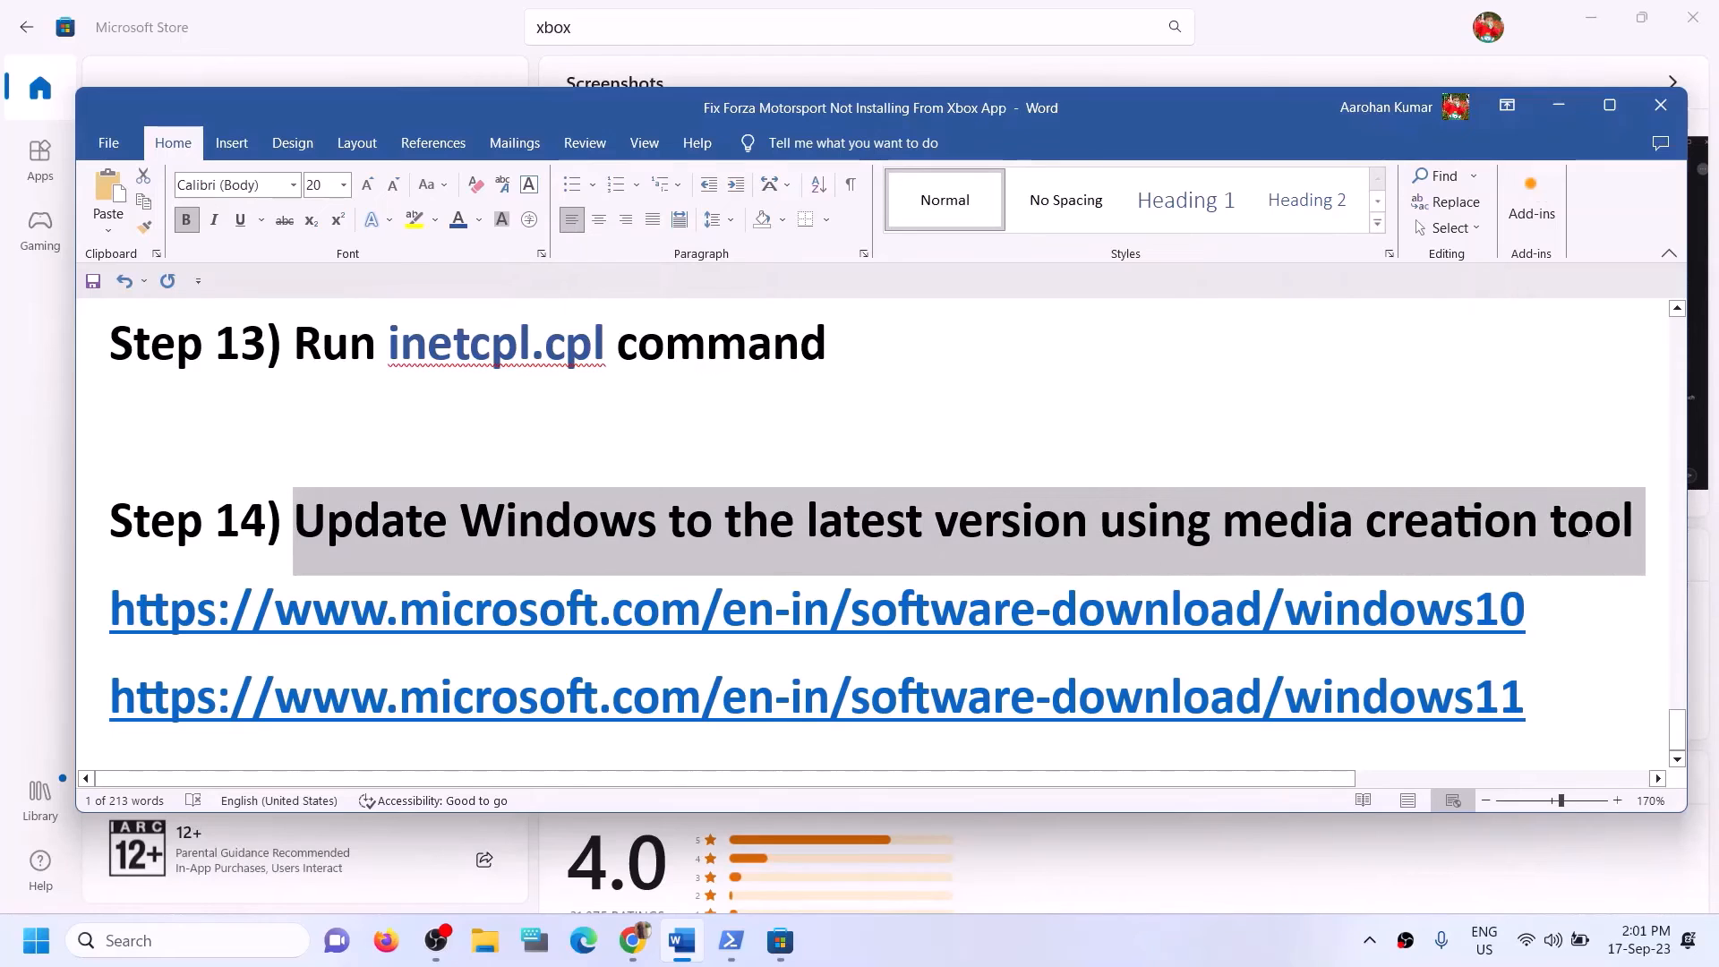
click(1126, 957)
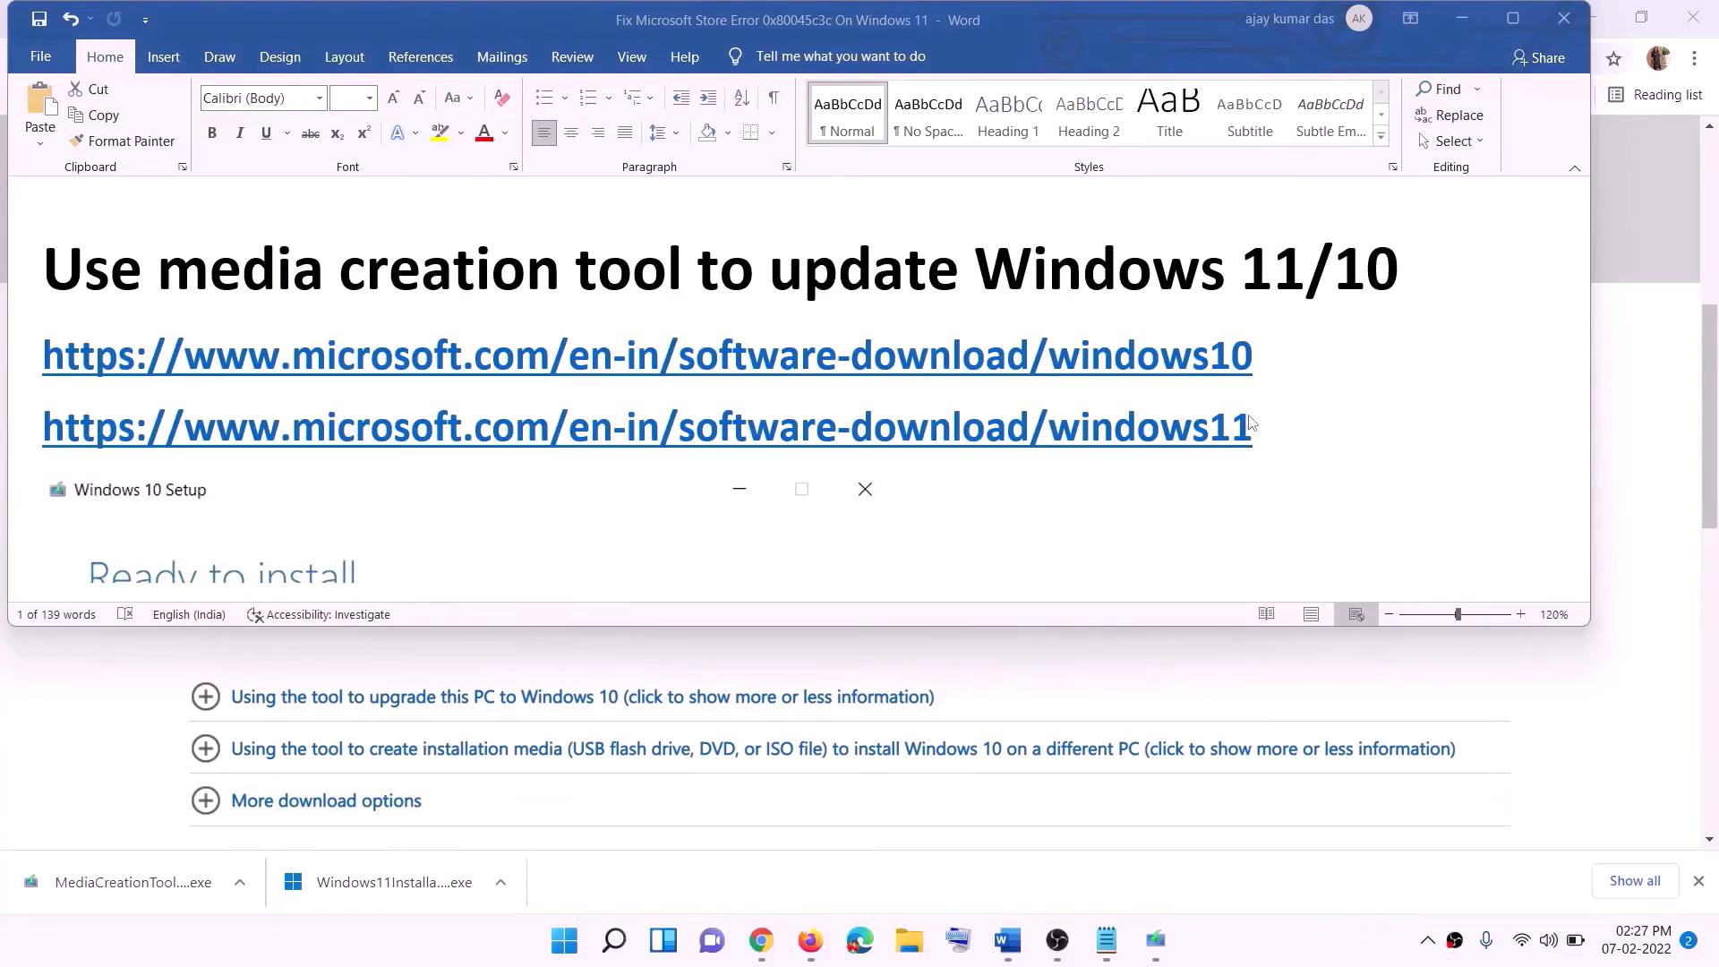
click(1268, 356)
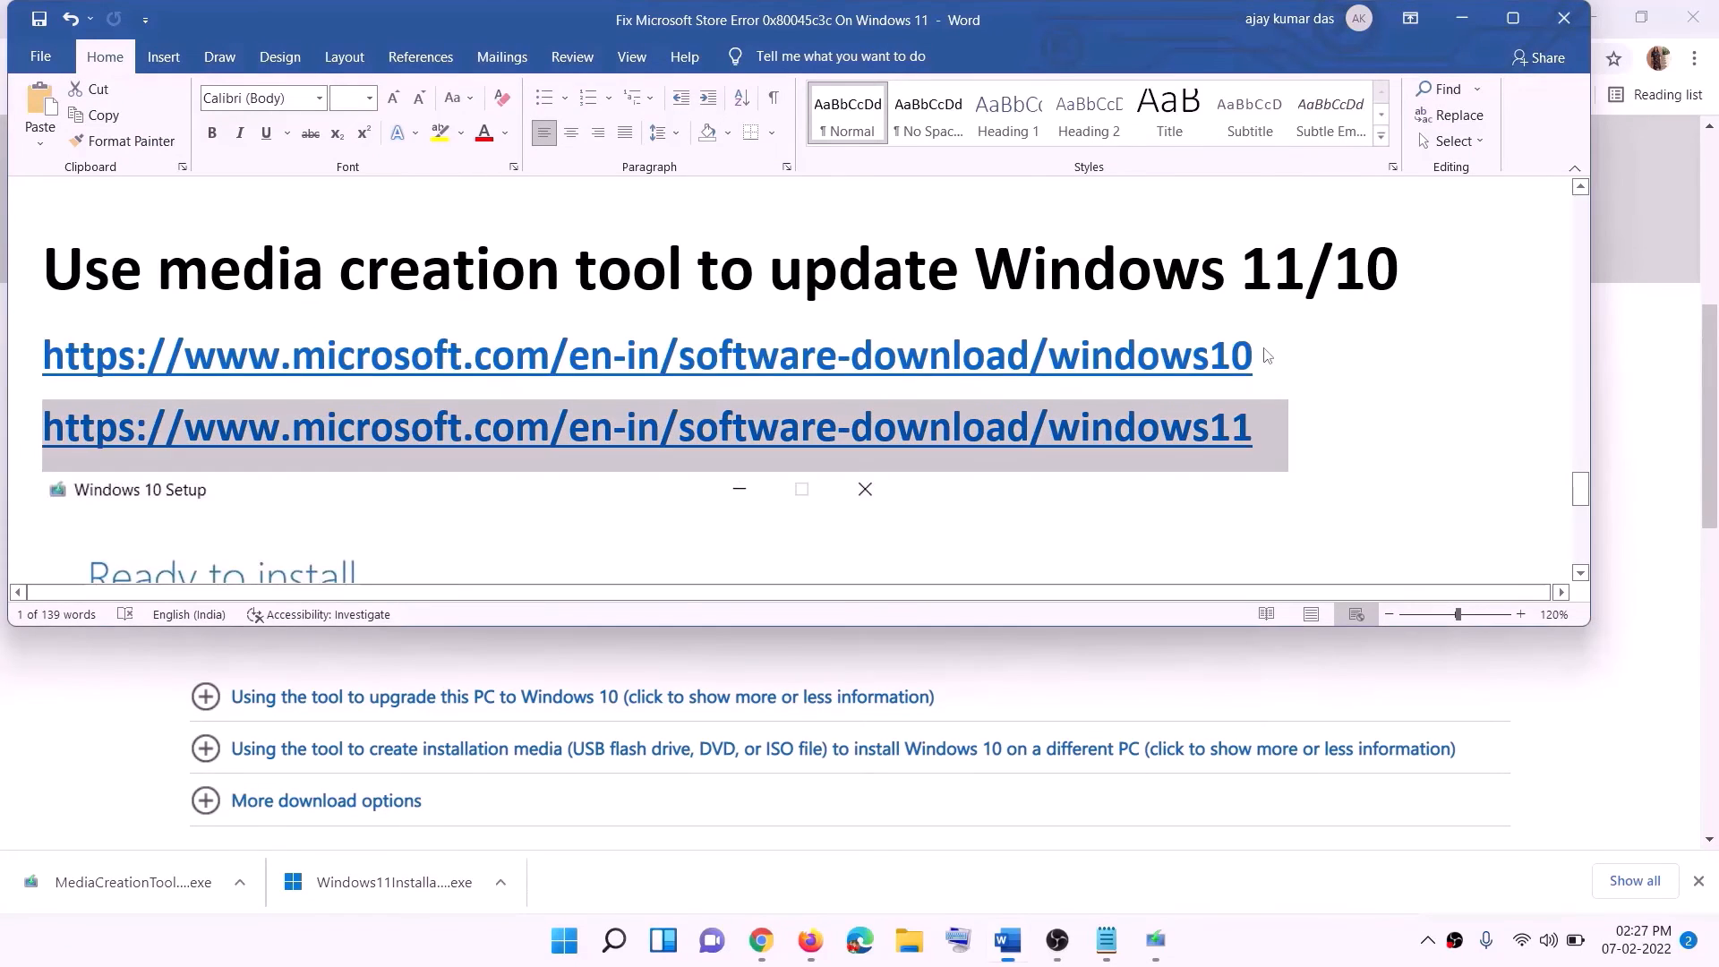
drag(1277, 352, 465, 351)
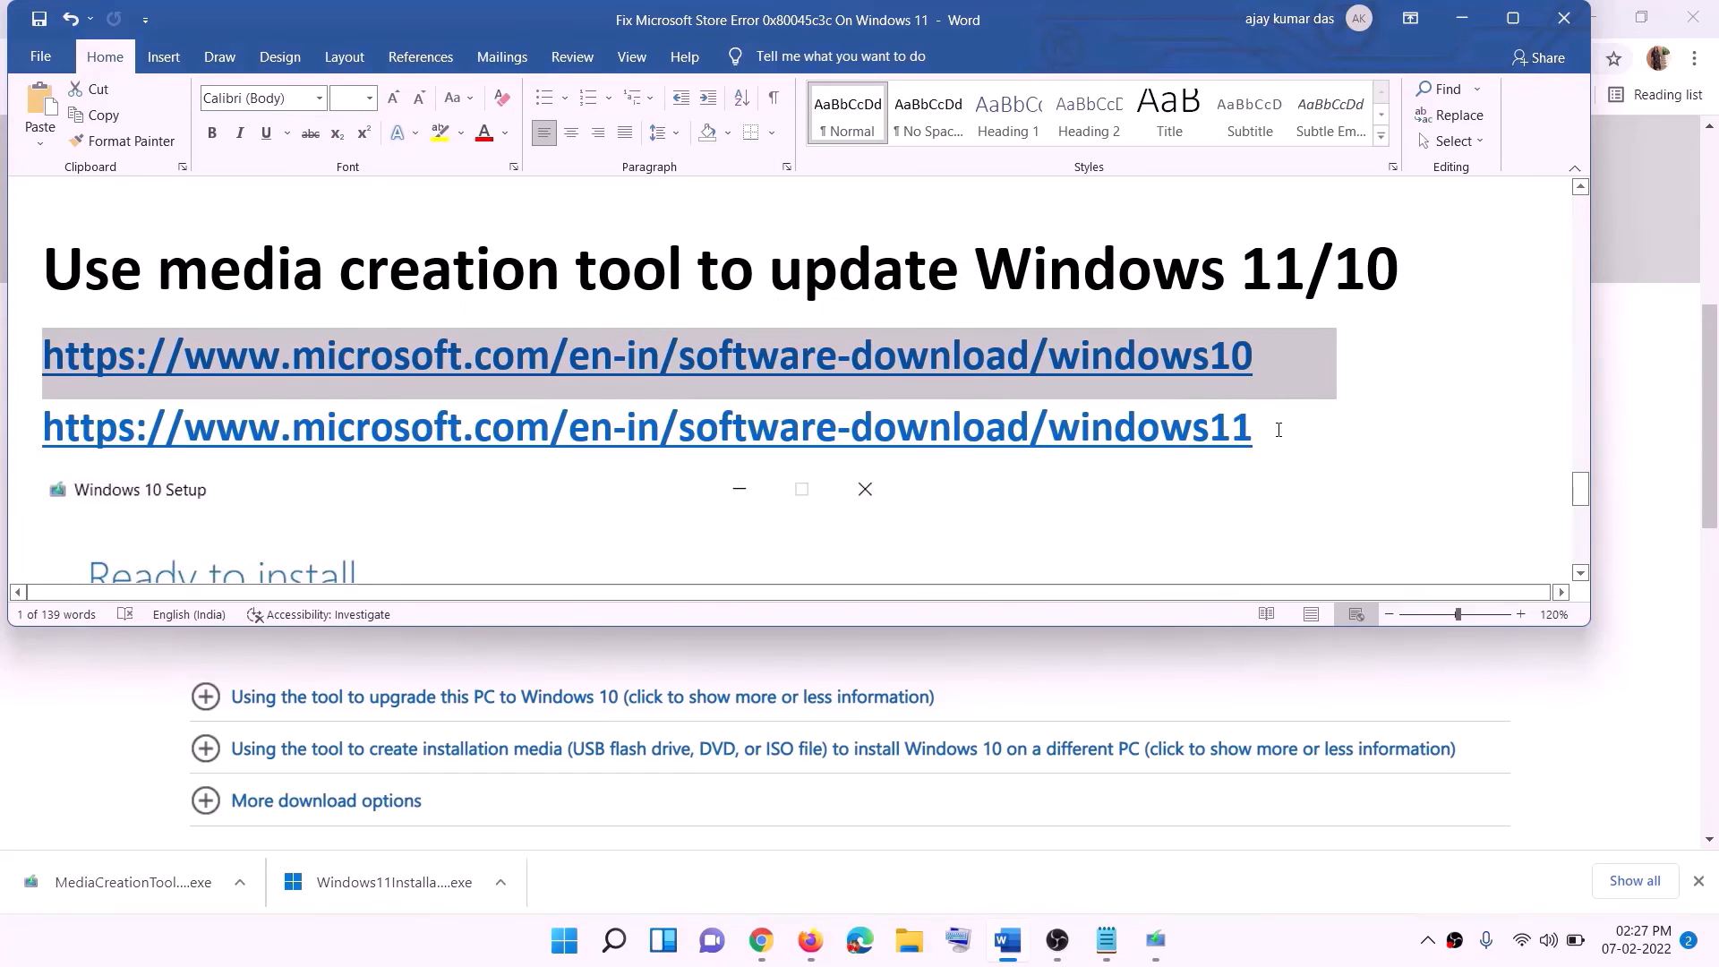
drag(1278, 430, 269, 427)
Review the Windows 10 installation media section of Microsoft's download page and accept the license terms in Windows 10 Setup.
click(1462, 18)
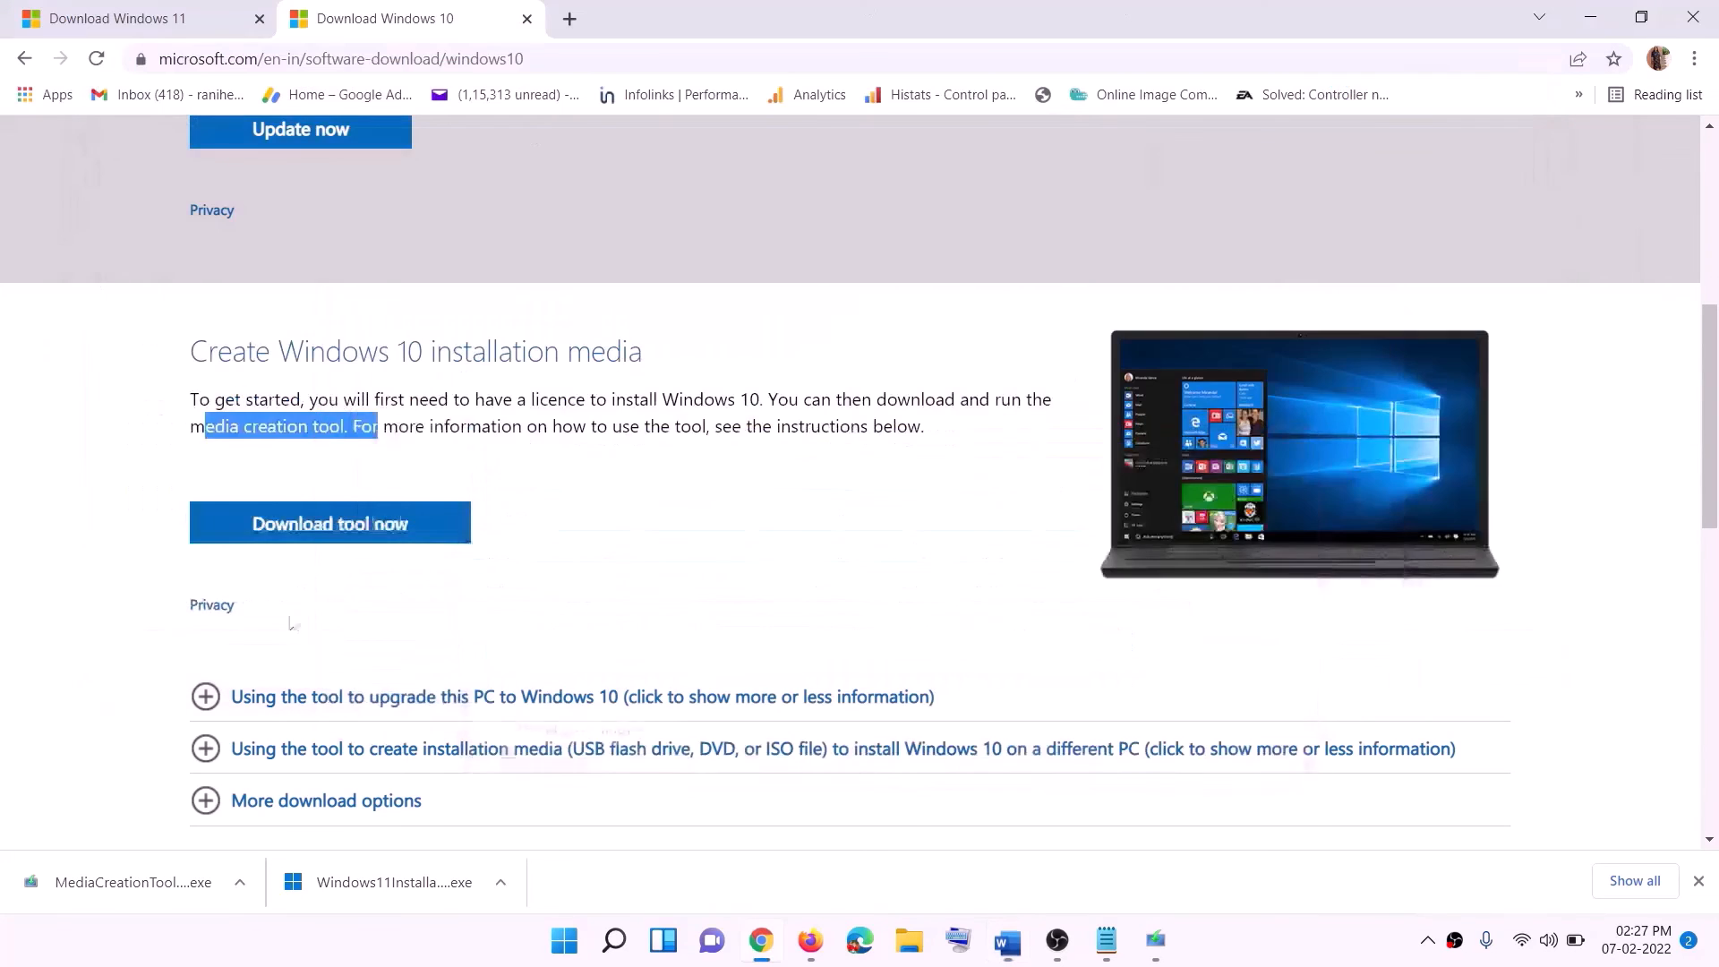
scroll(666, 372, up, 6)
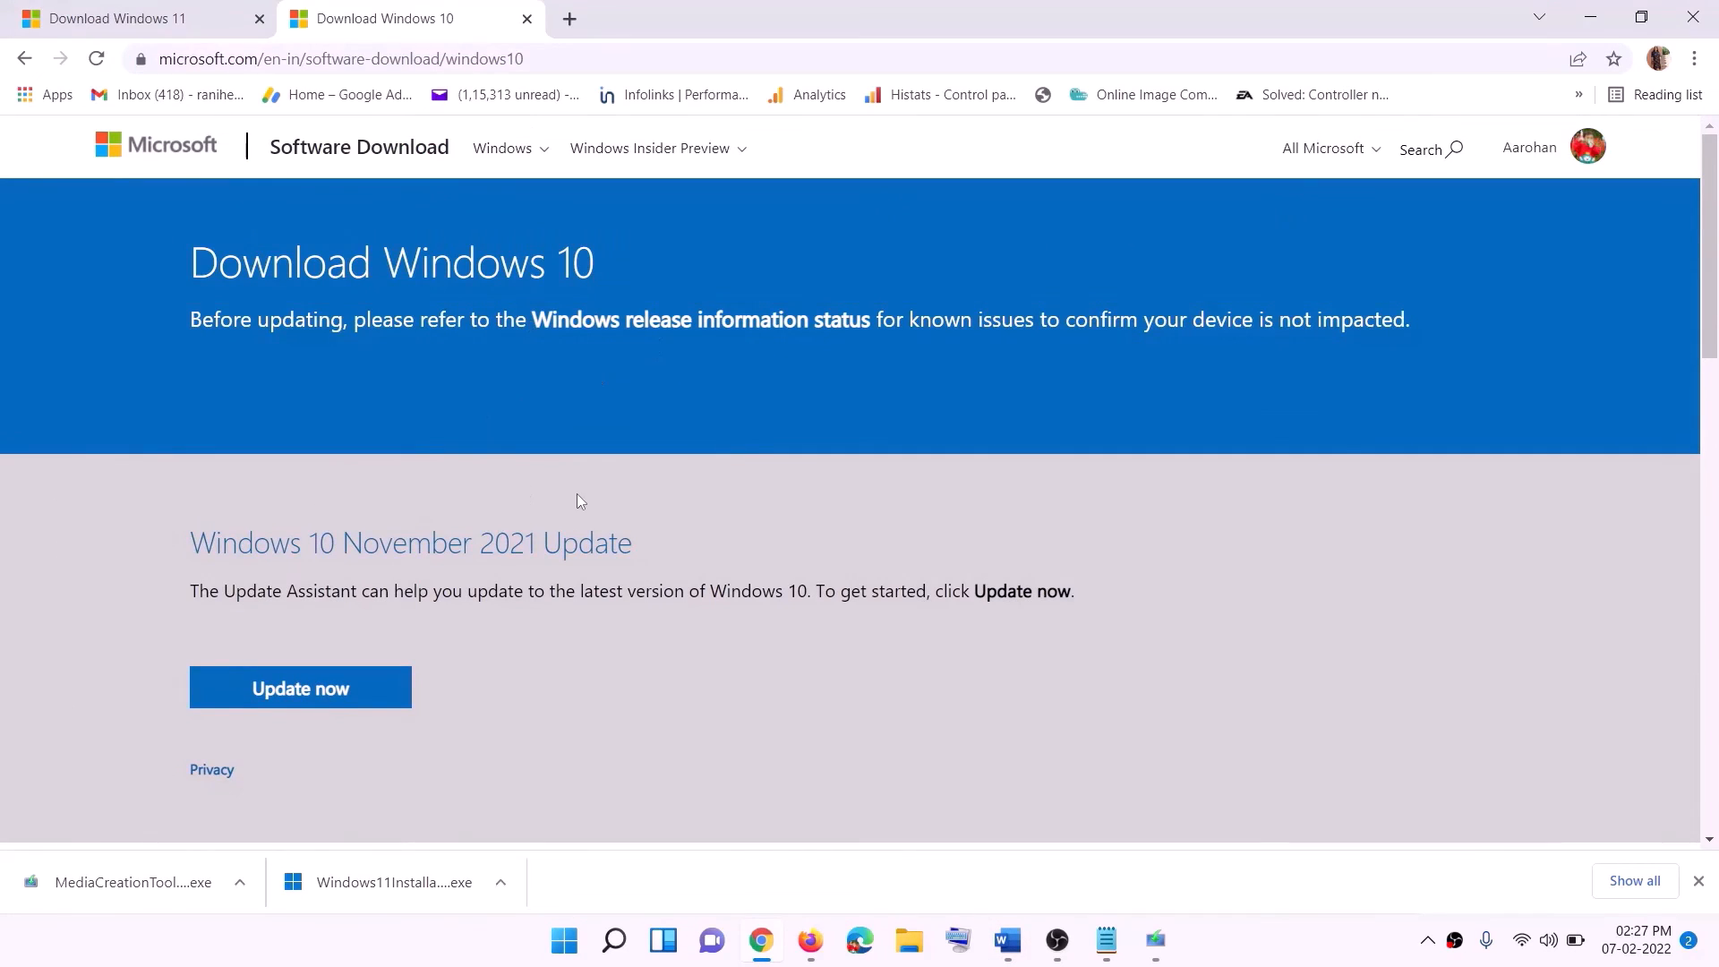
scroll(576, 500, down, 5)
drag(204, 542, 383, 537)
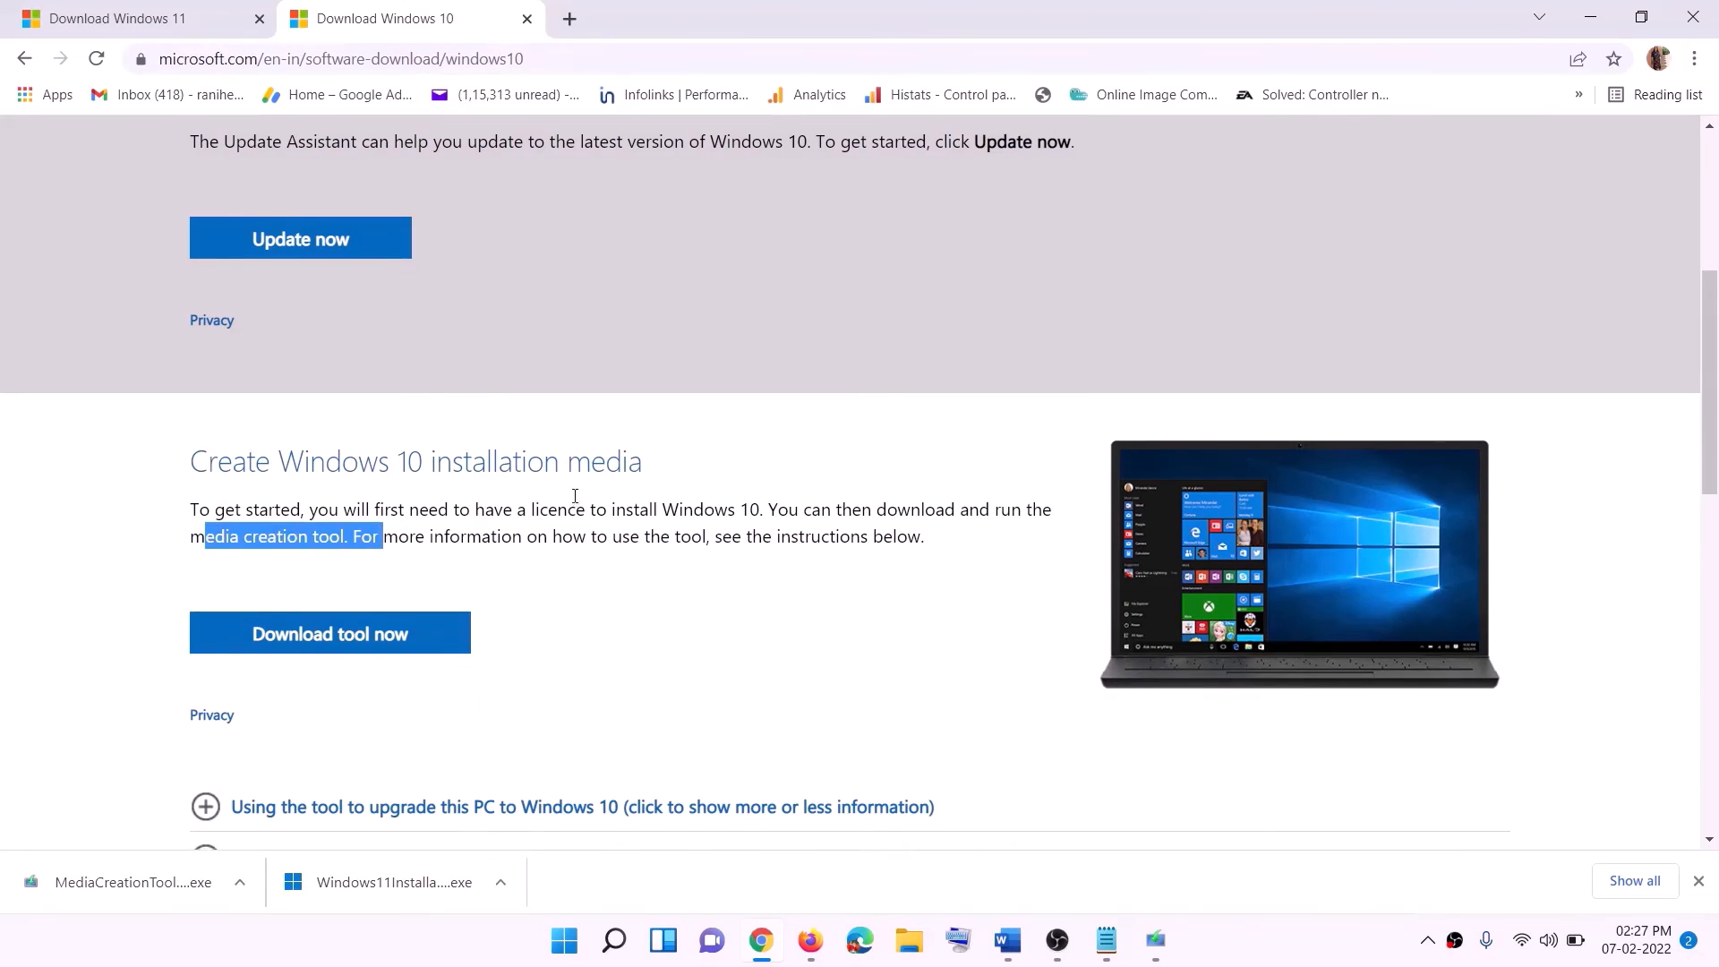
scroll(575, 495, down, 2)
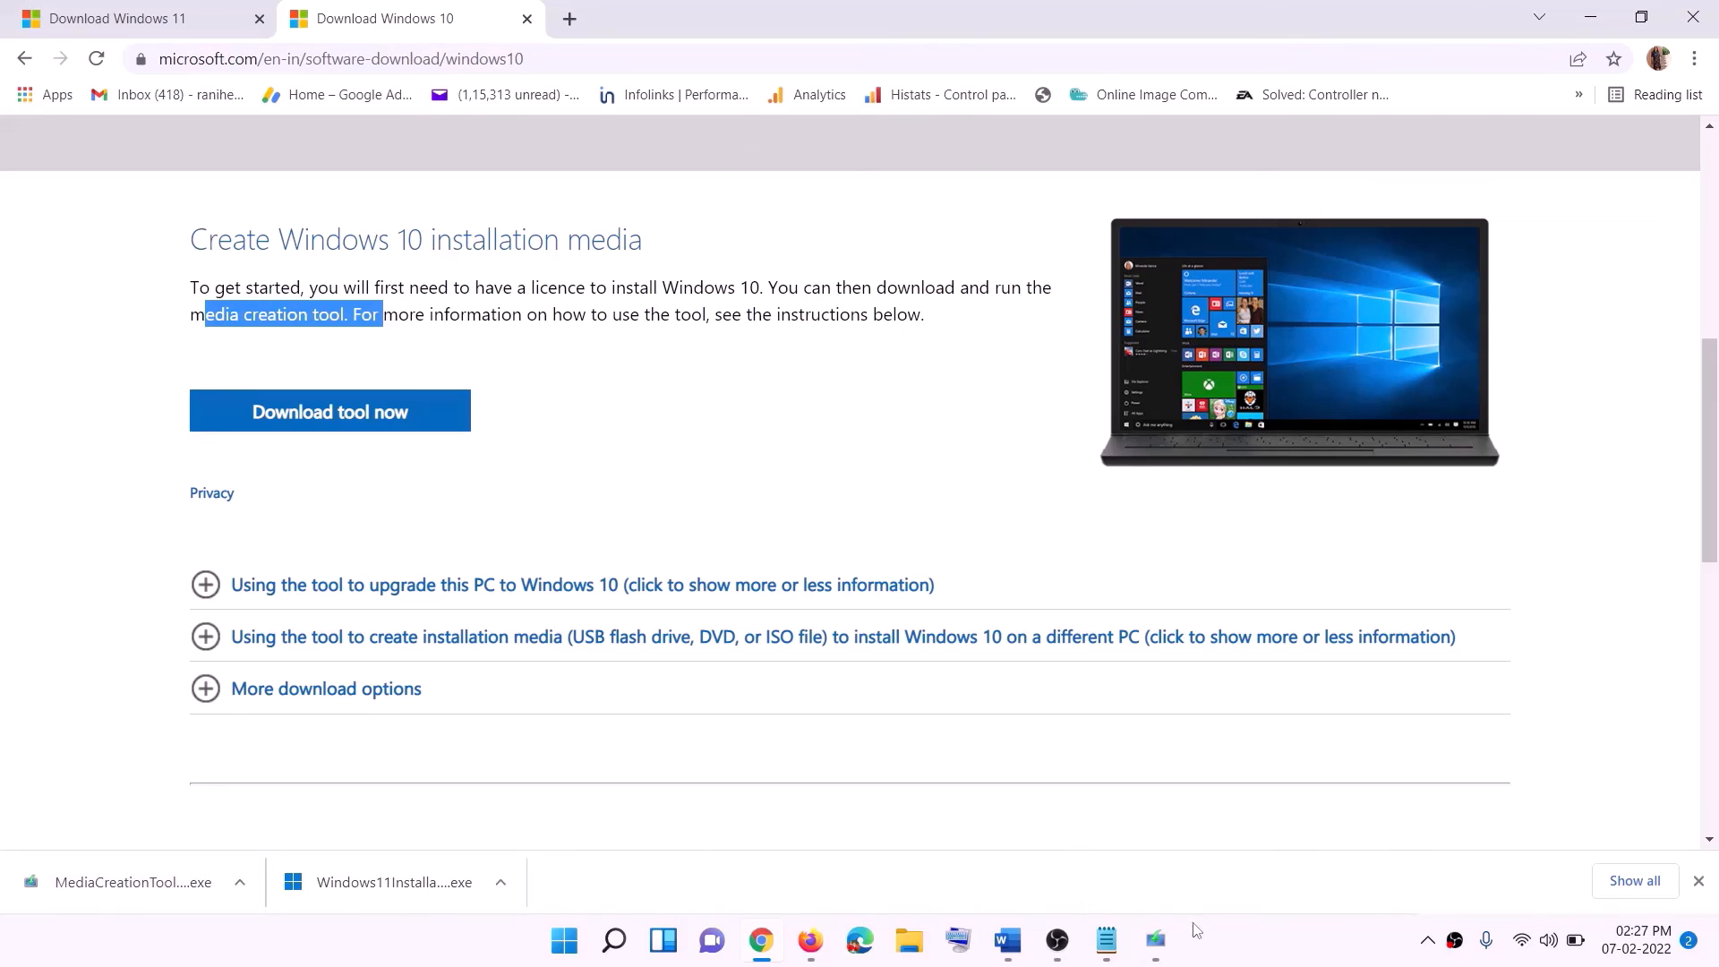
click(1155, 942)
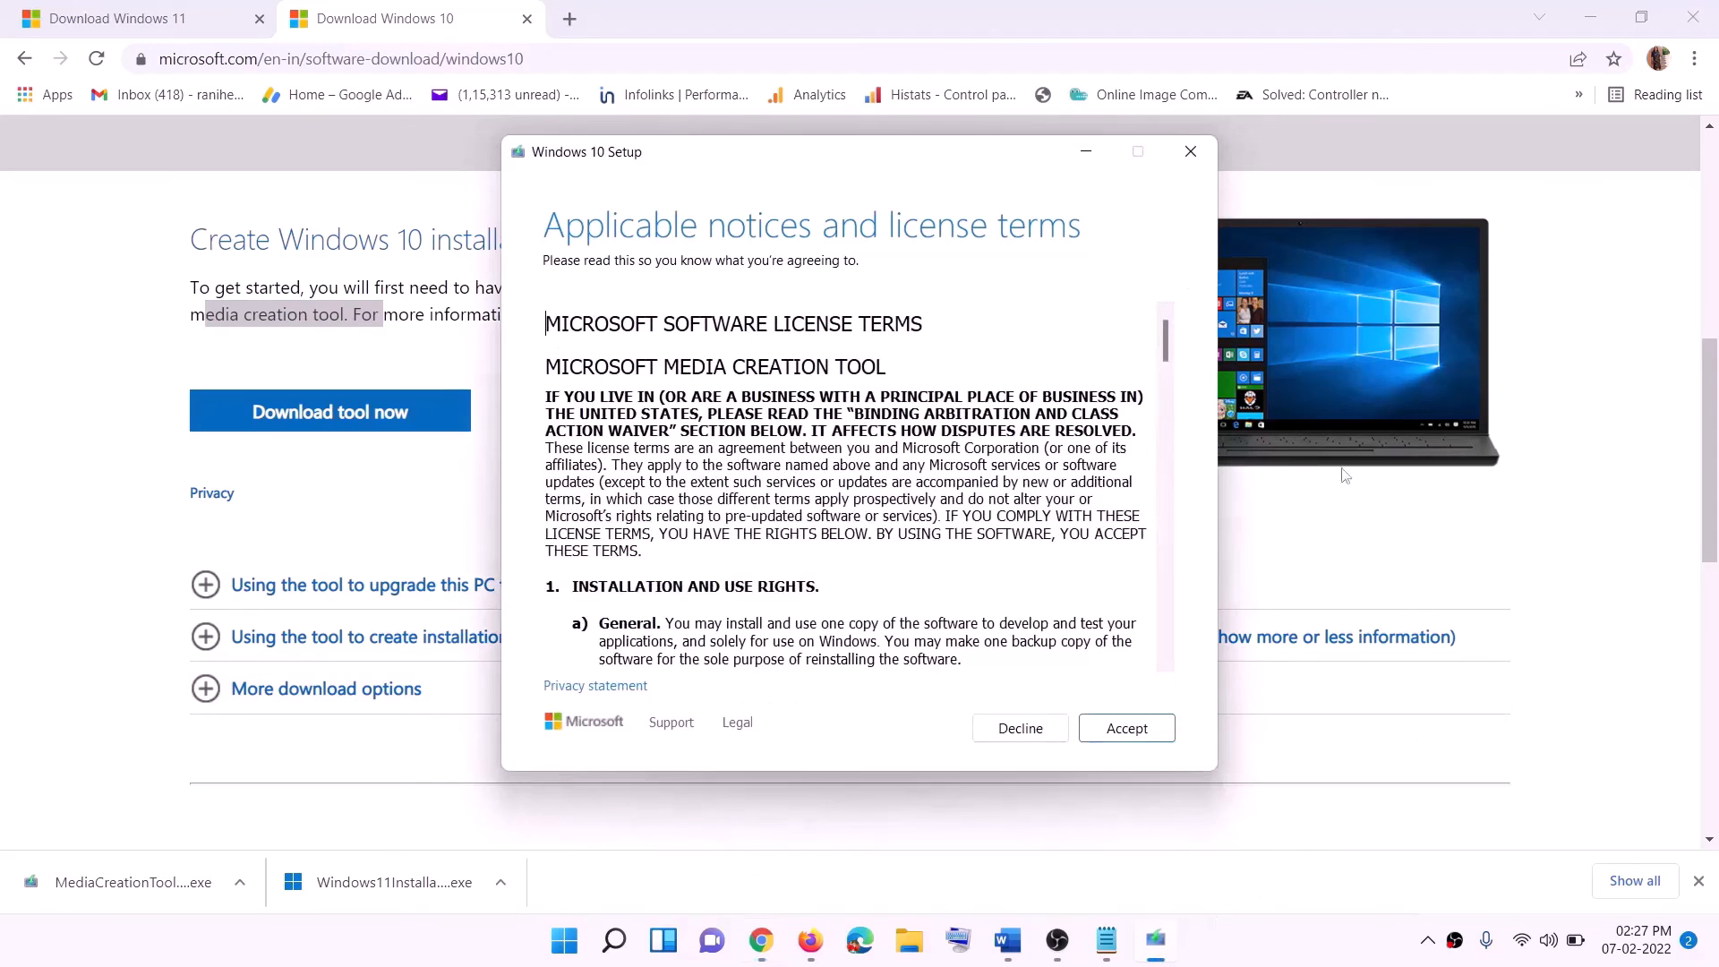
click(1125, 730)
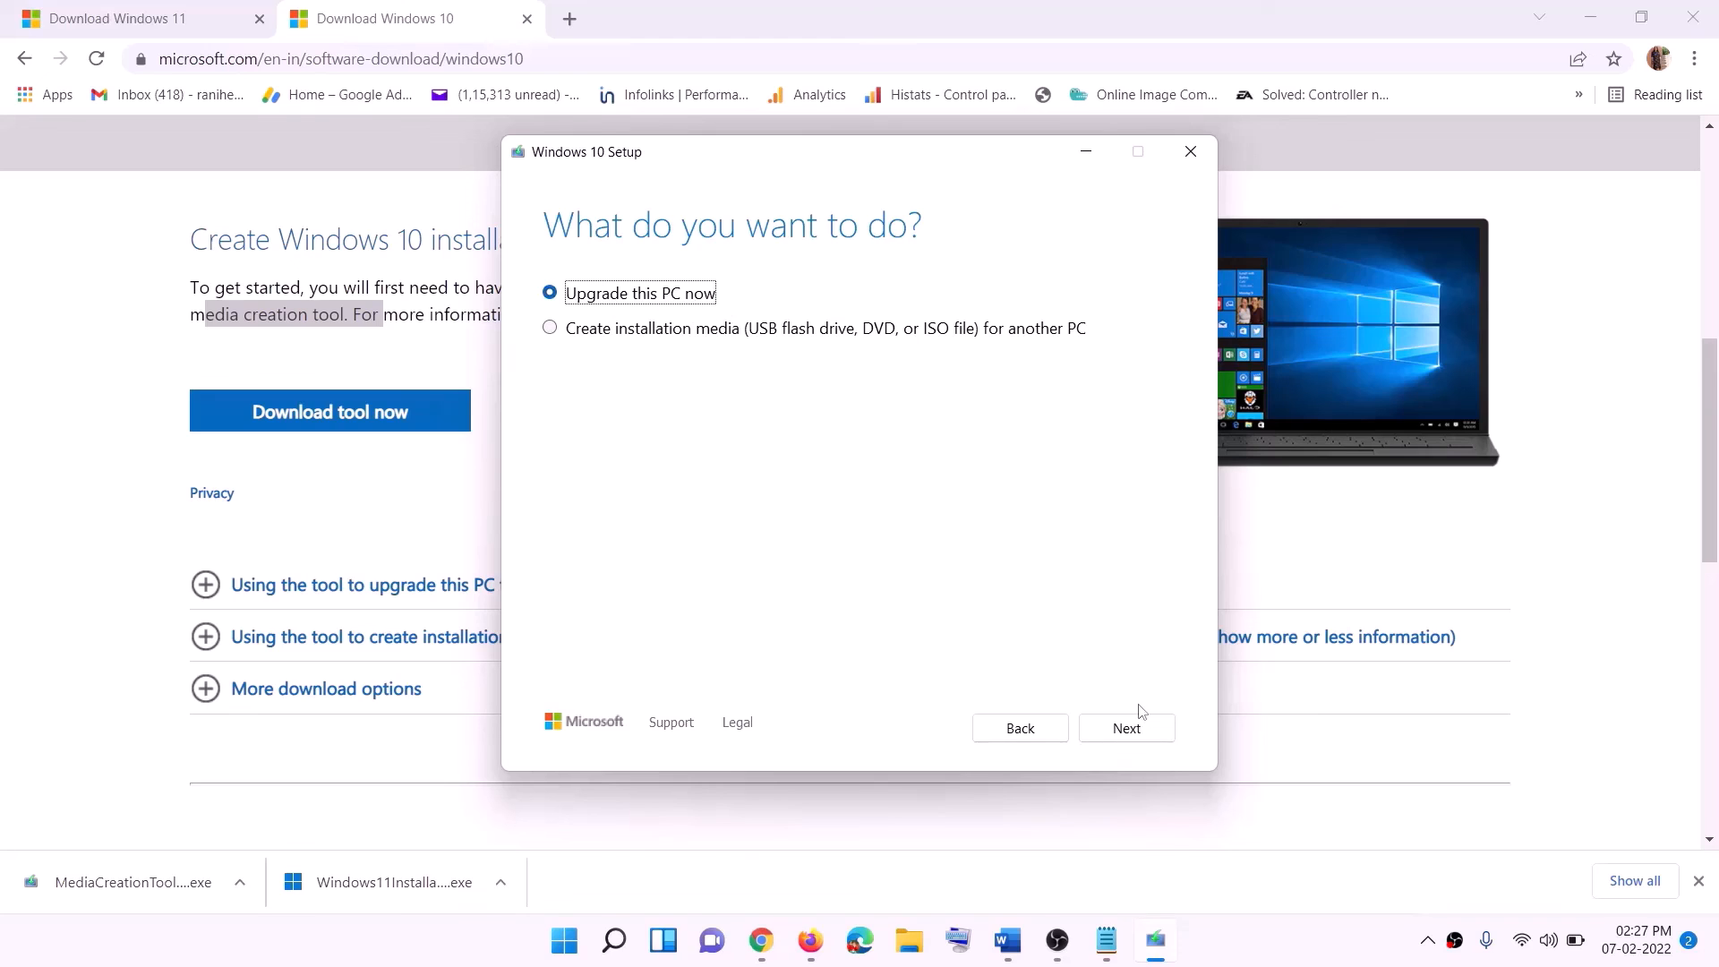
Start the Windows 10 download in Windows 10 Setup with the Upgrade this PC now option.
click(1126, 727)
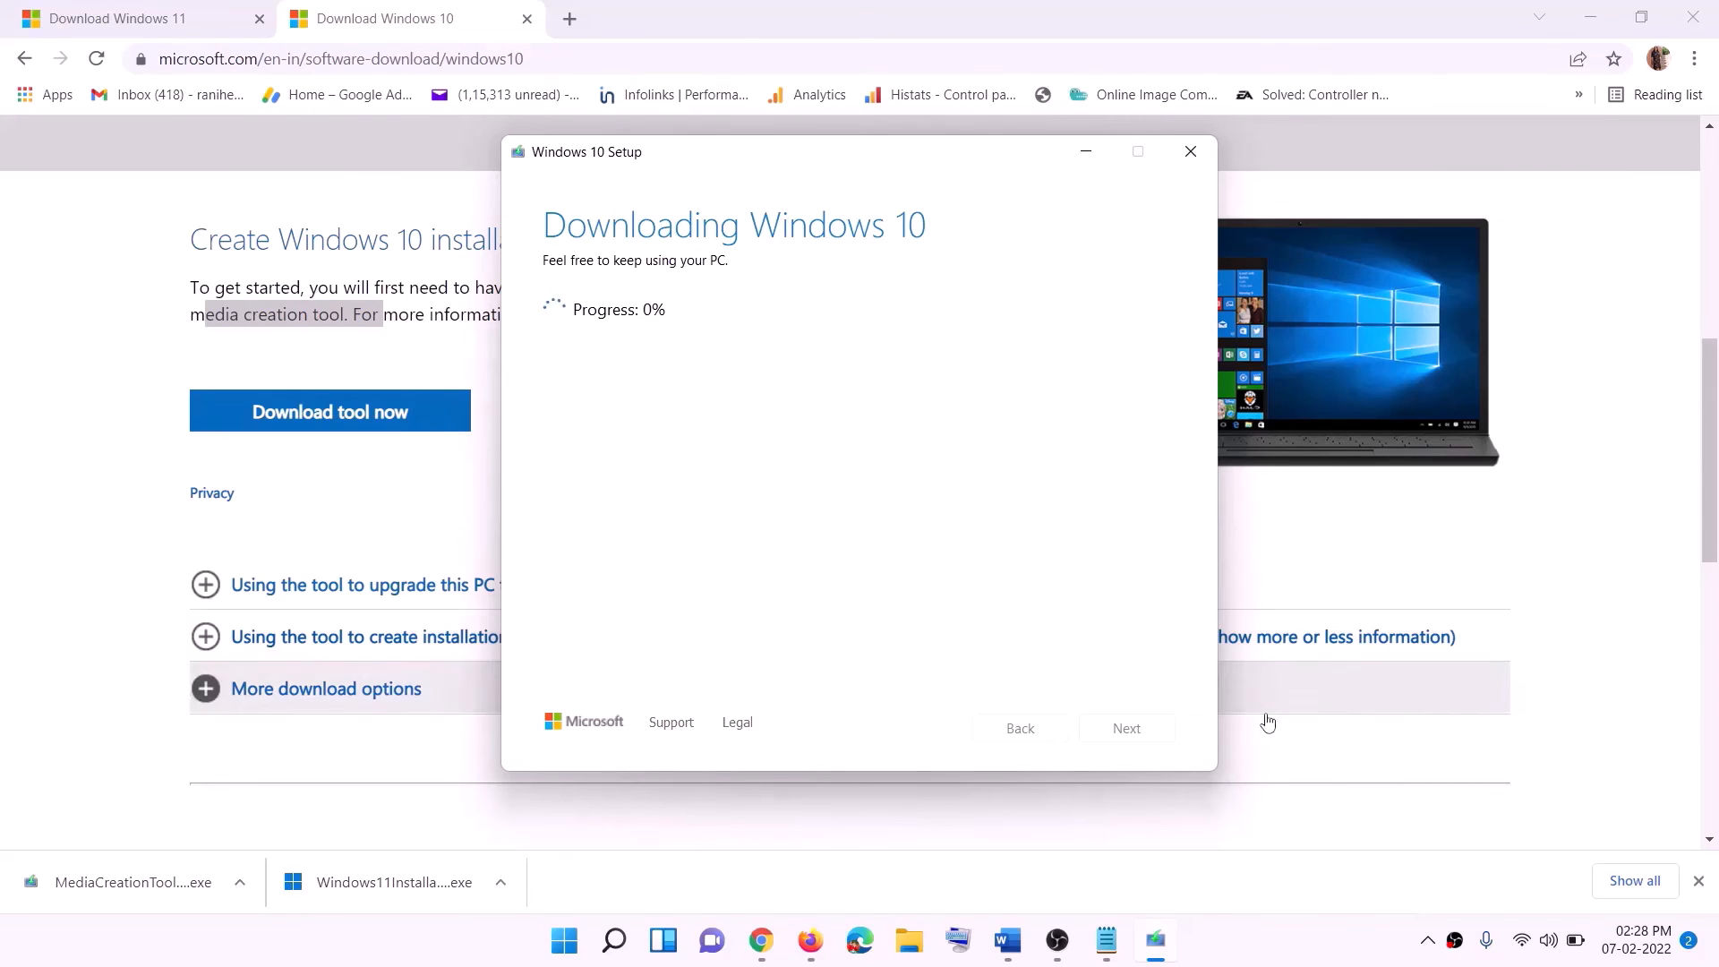
click(1271, 961)
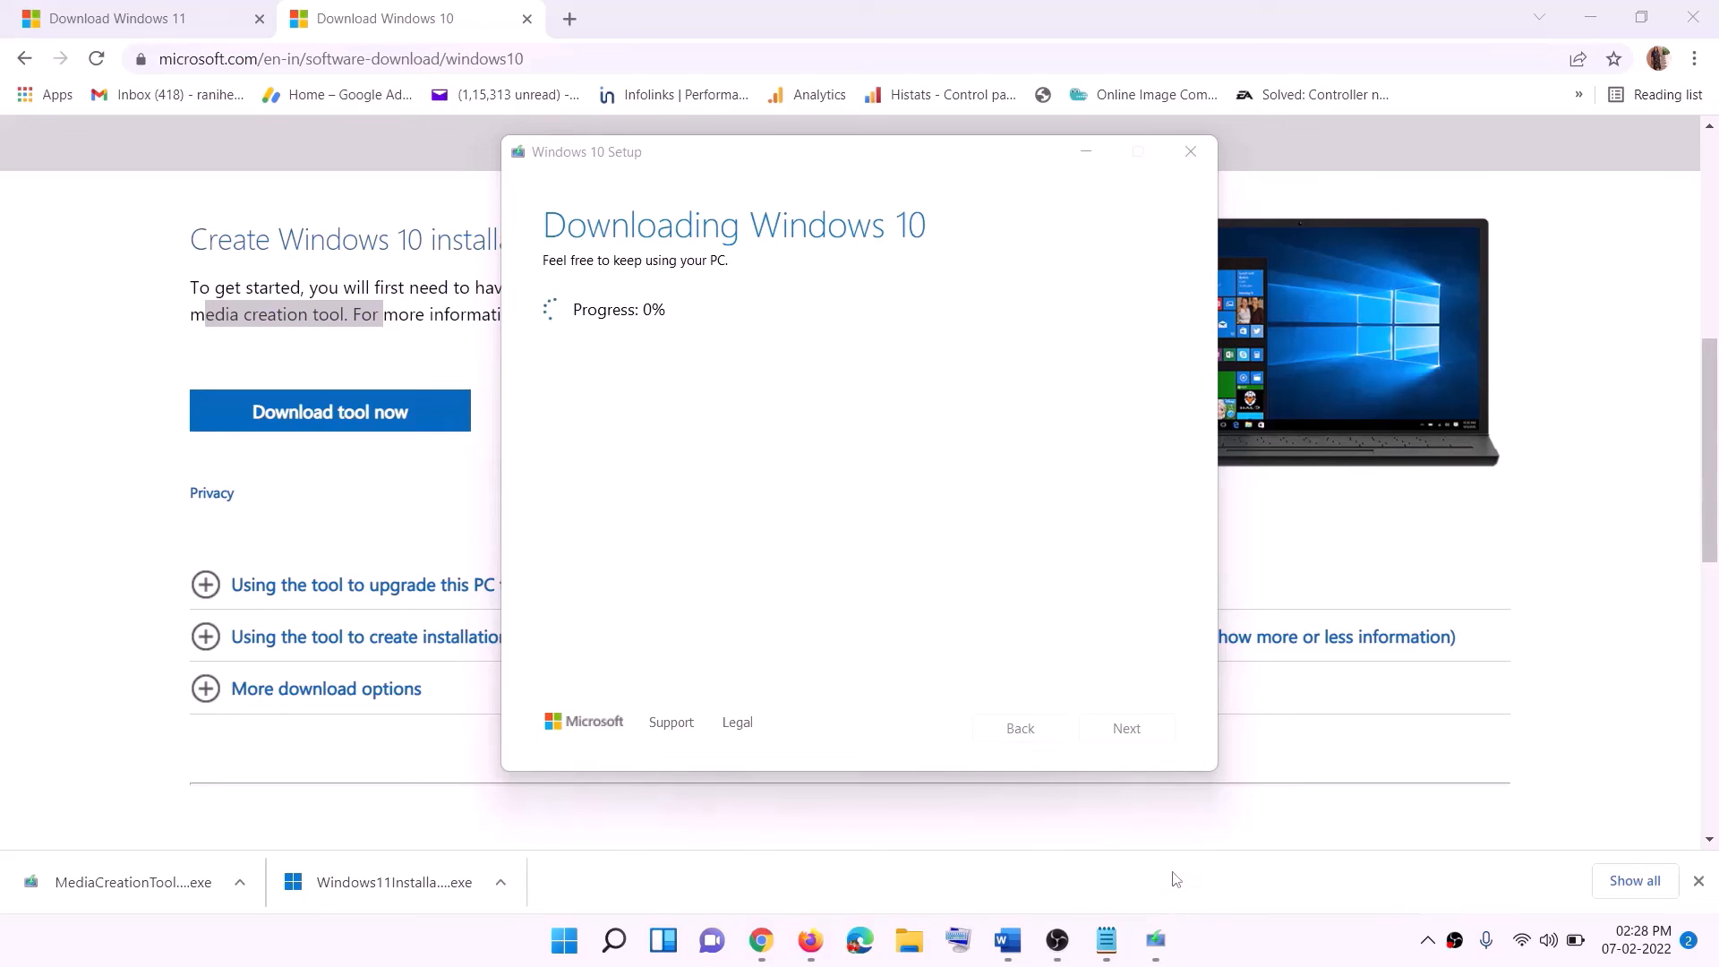
Switch to the Word guide and review its Windows 10 Setup Ready to install screenshot, including what to keep.
click(1018, 949)
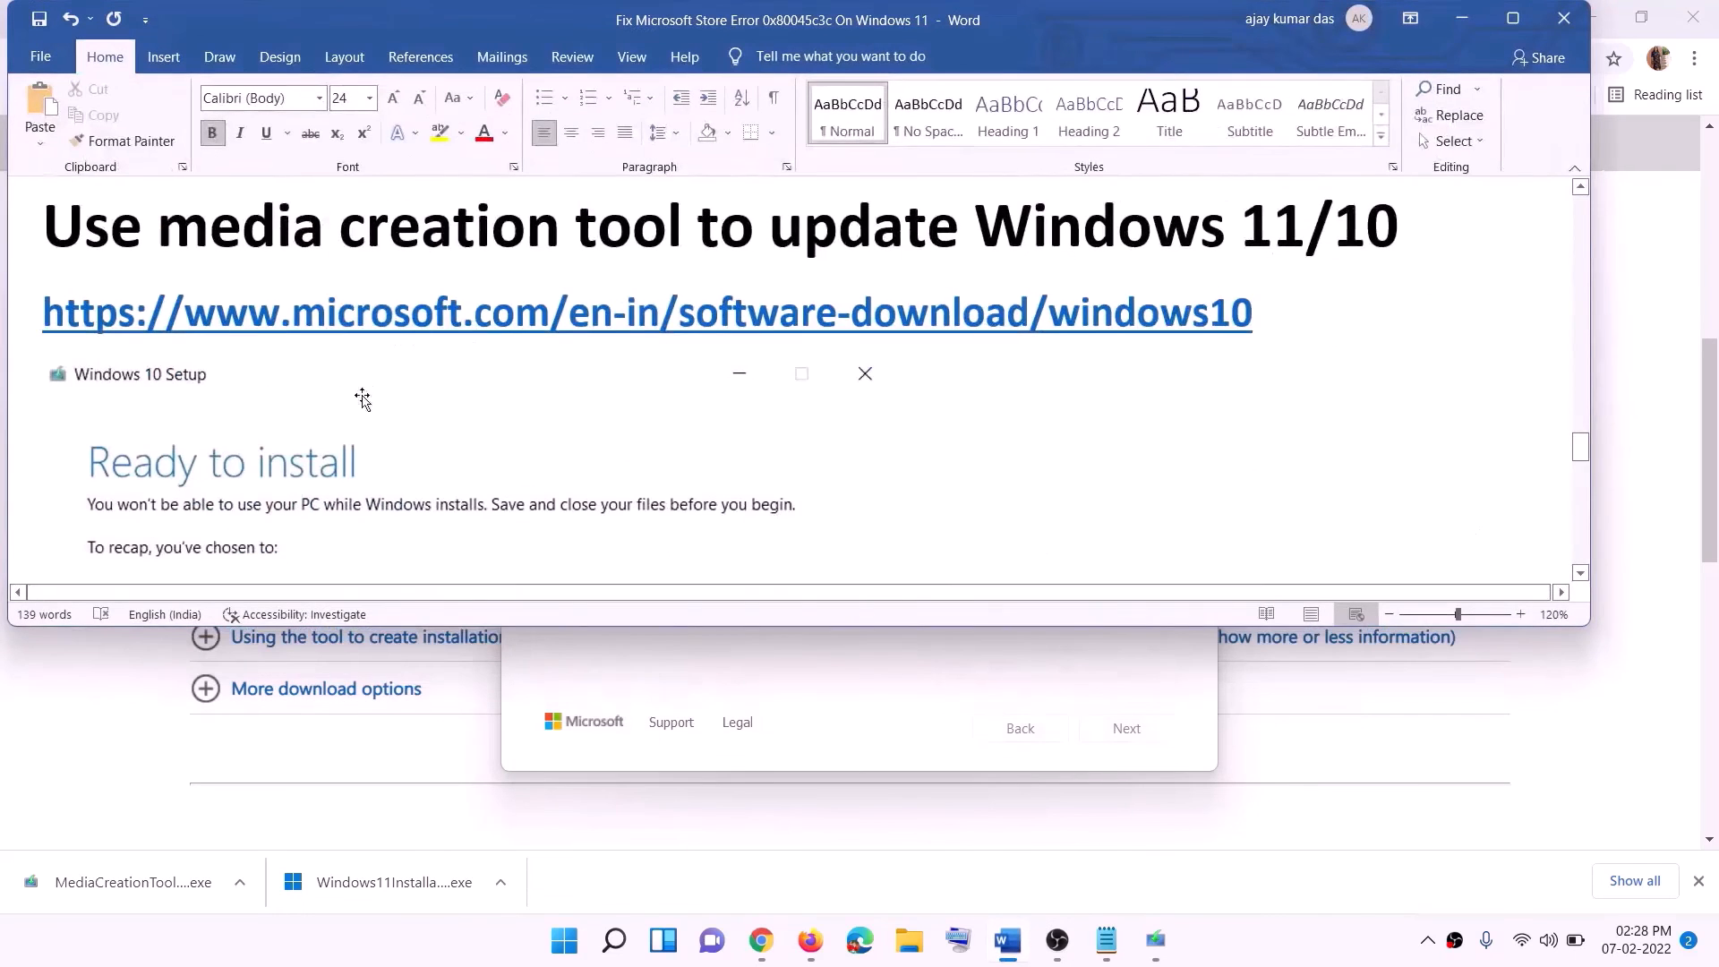
scroll(185, 436, down, 1)
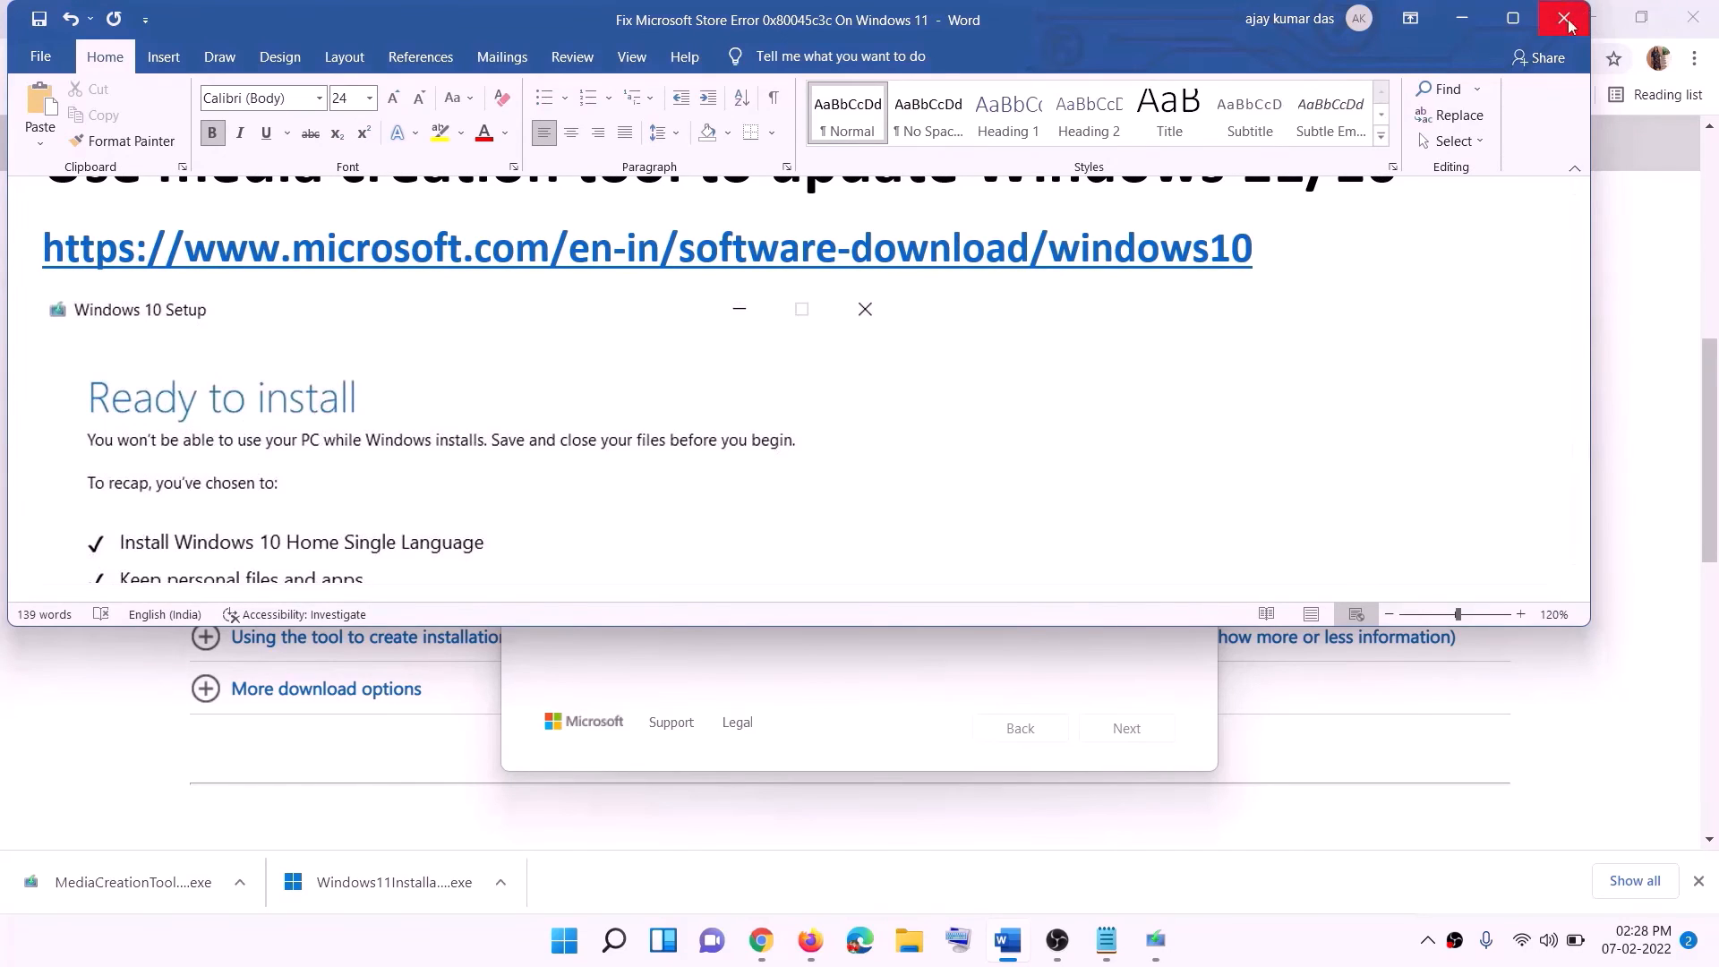
click(1512, 20)
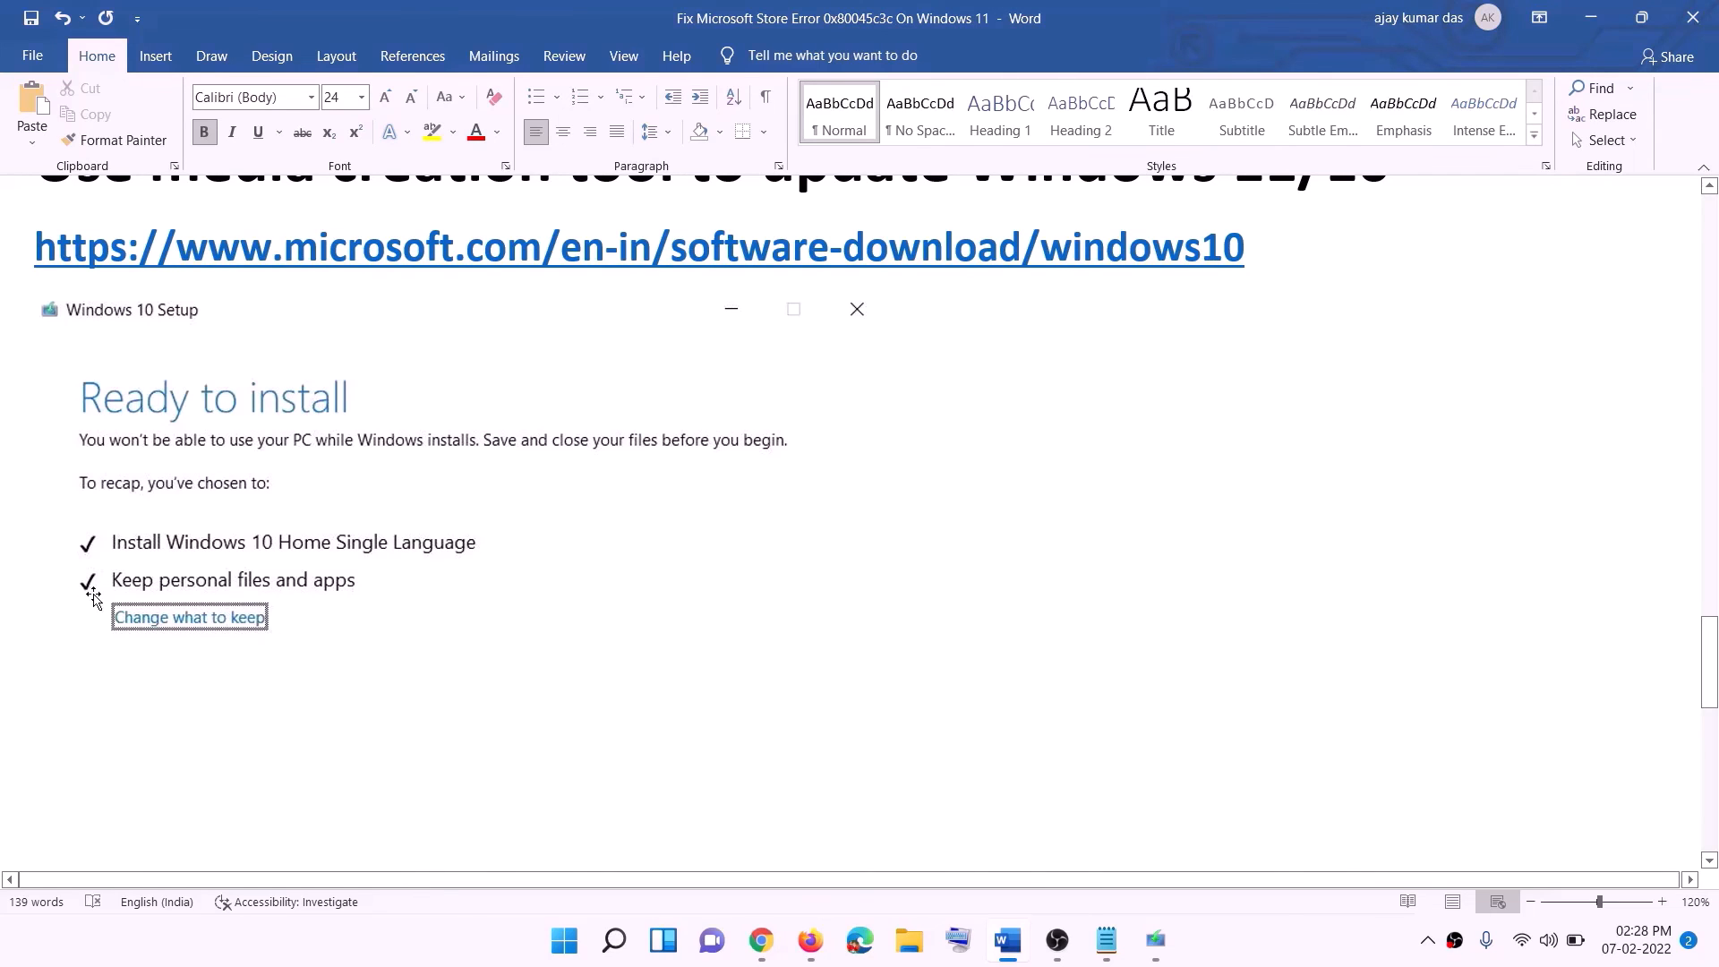
scroll(773, 614, down, 3)
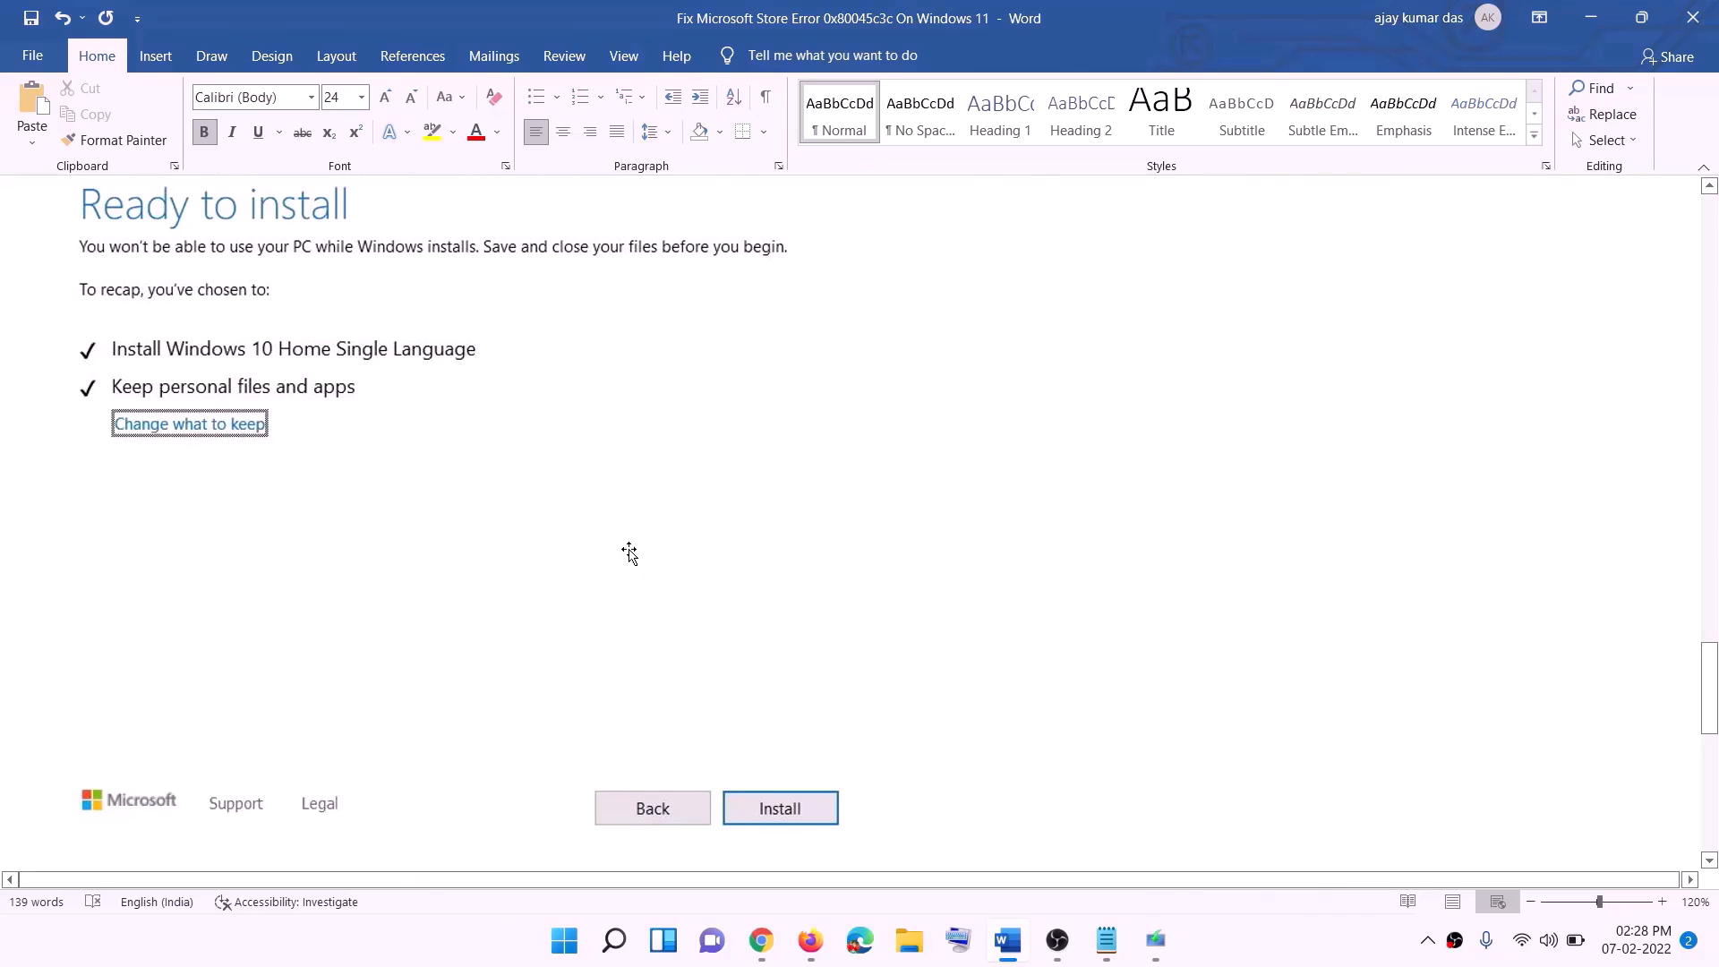
scroll(703, 554, up, 1)
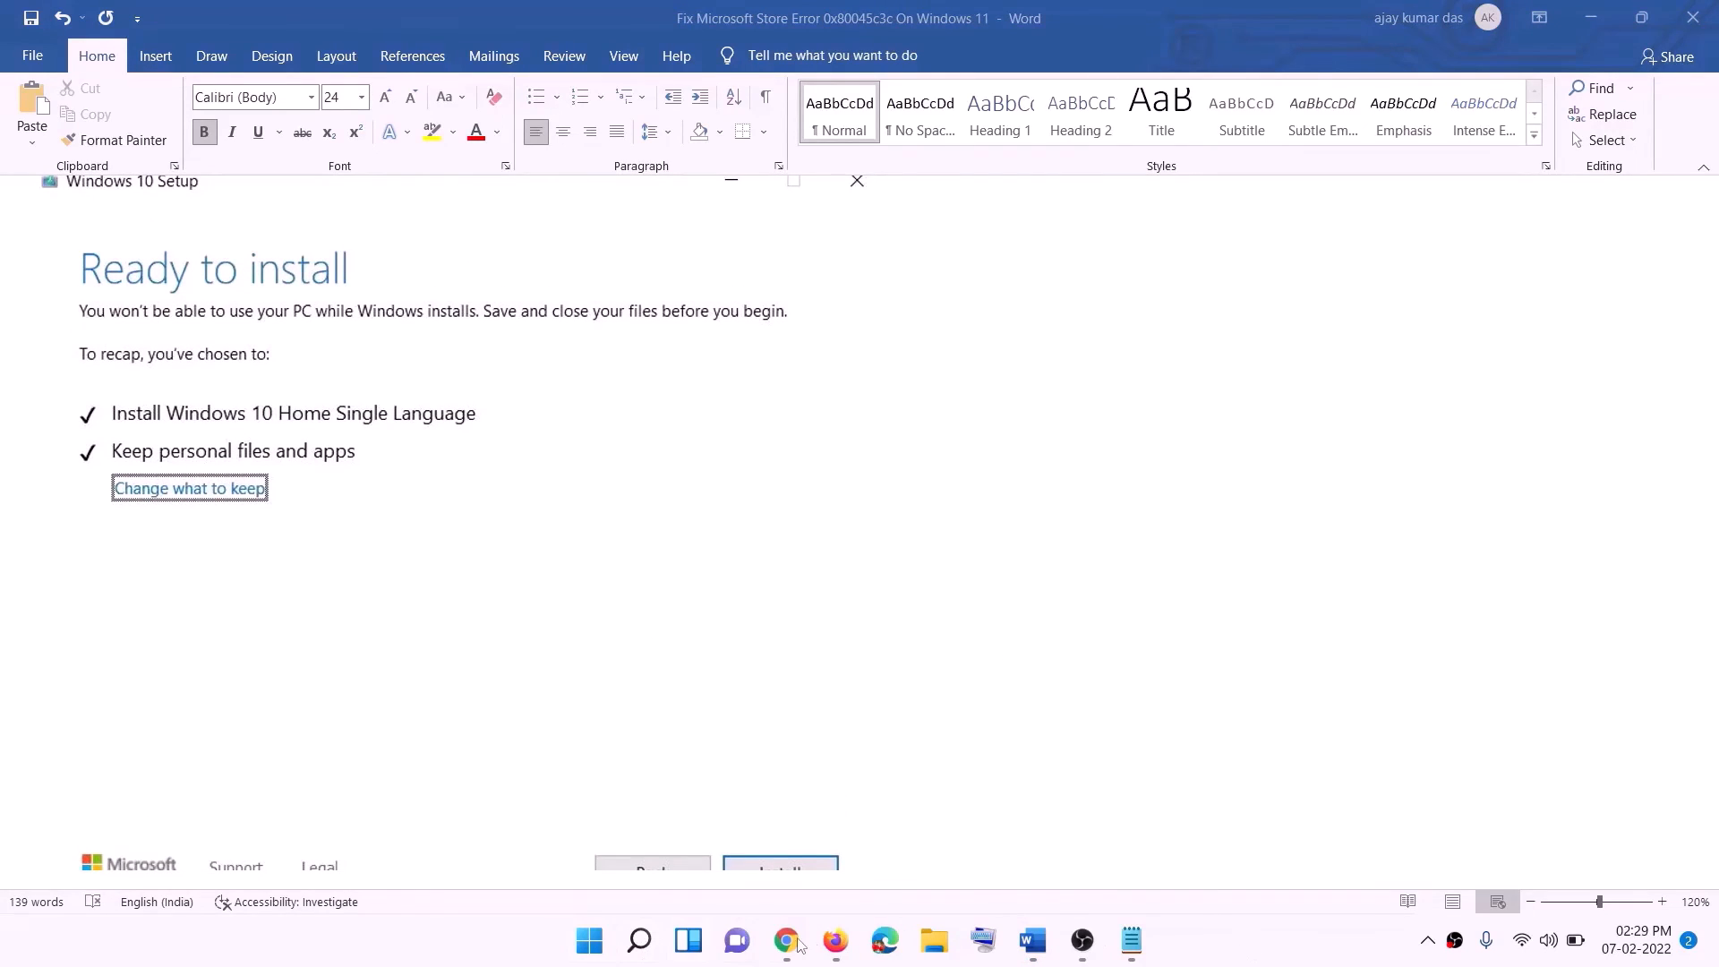
Switch to Chrome, download the Windows 11 media creation tool from Microsoft's page, and run it with permission to make changes.
click(788, 940)
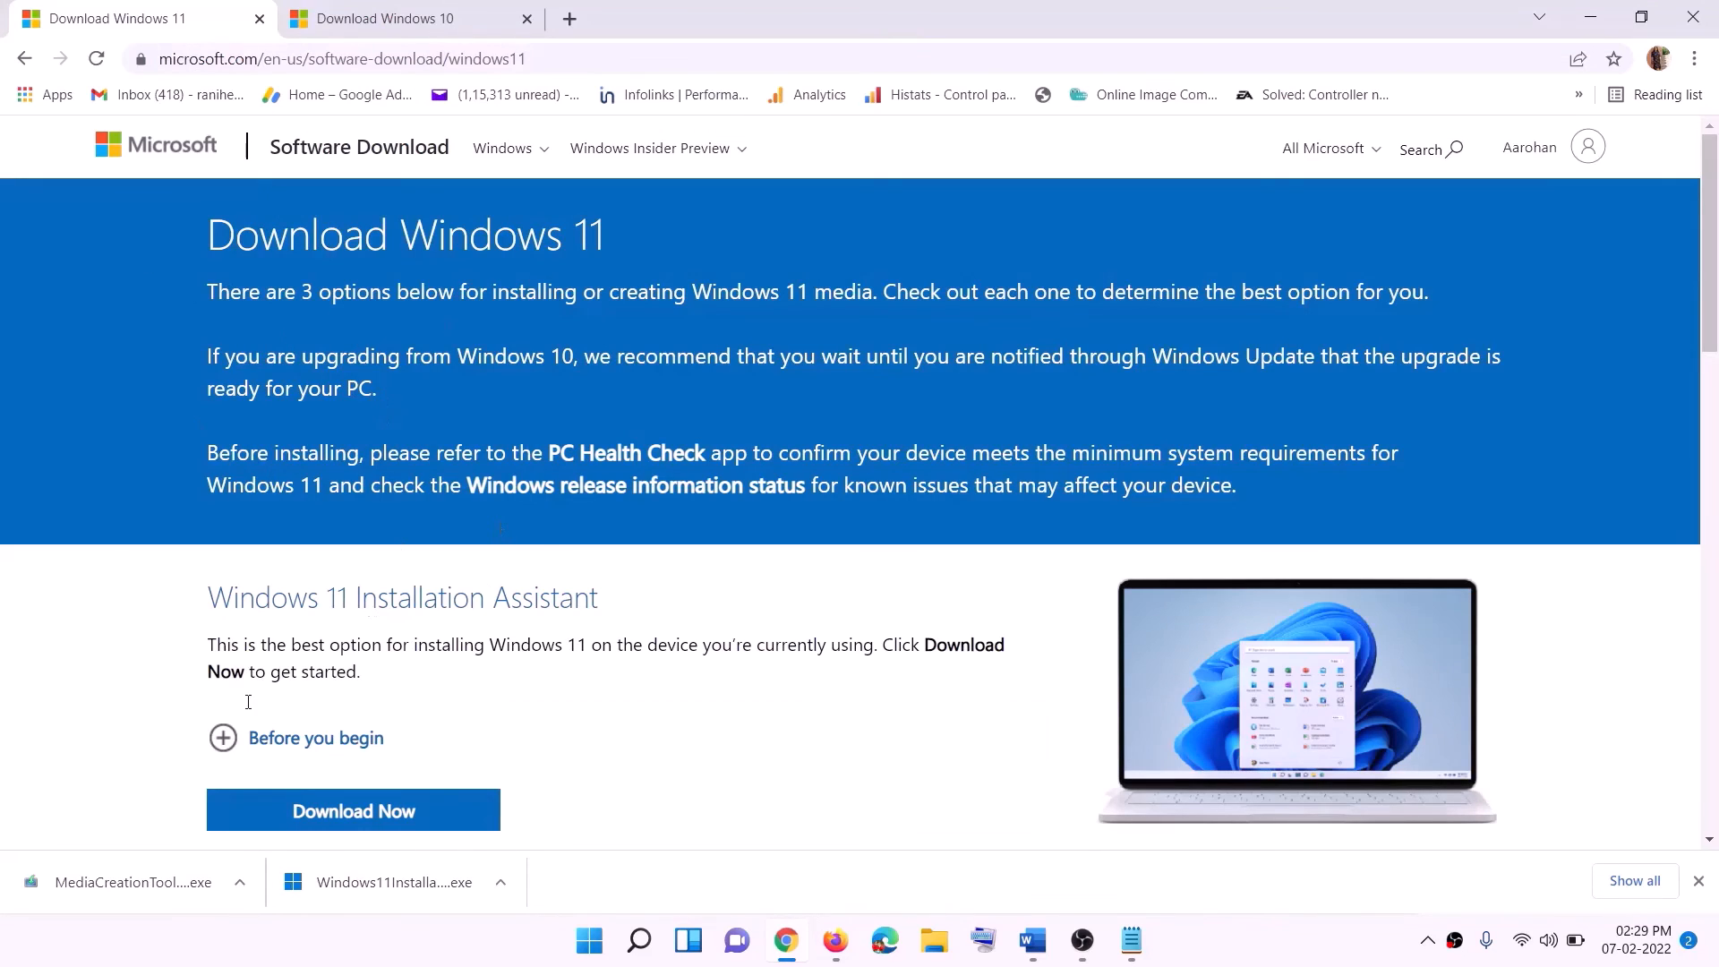
scroll(538, 612, down, 5)
drag(323, 531, 497, 531)
click(343, 678)
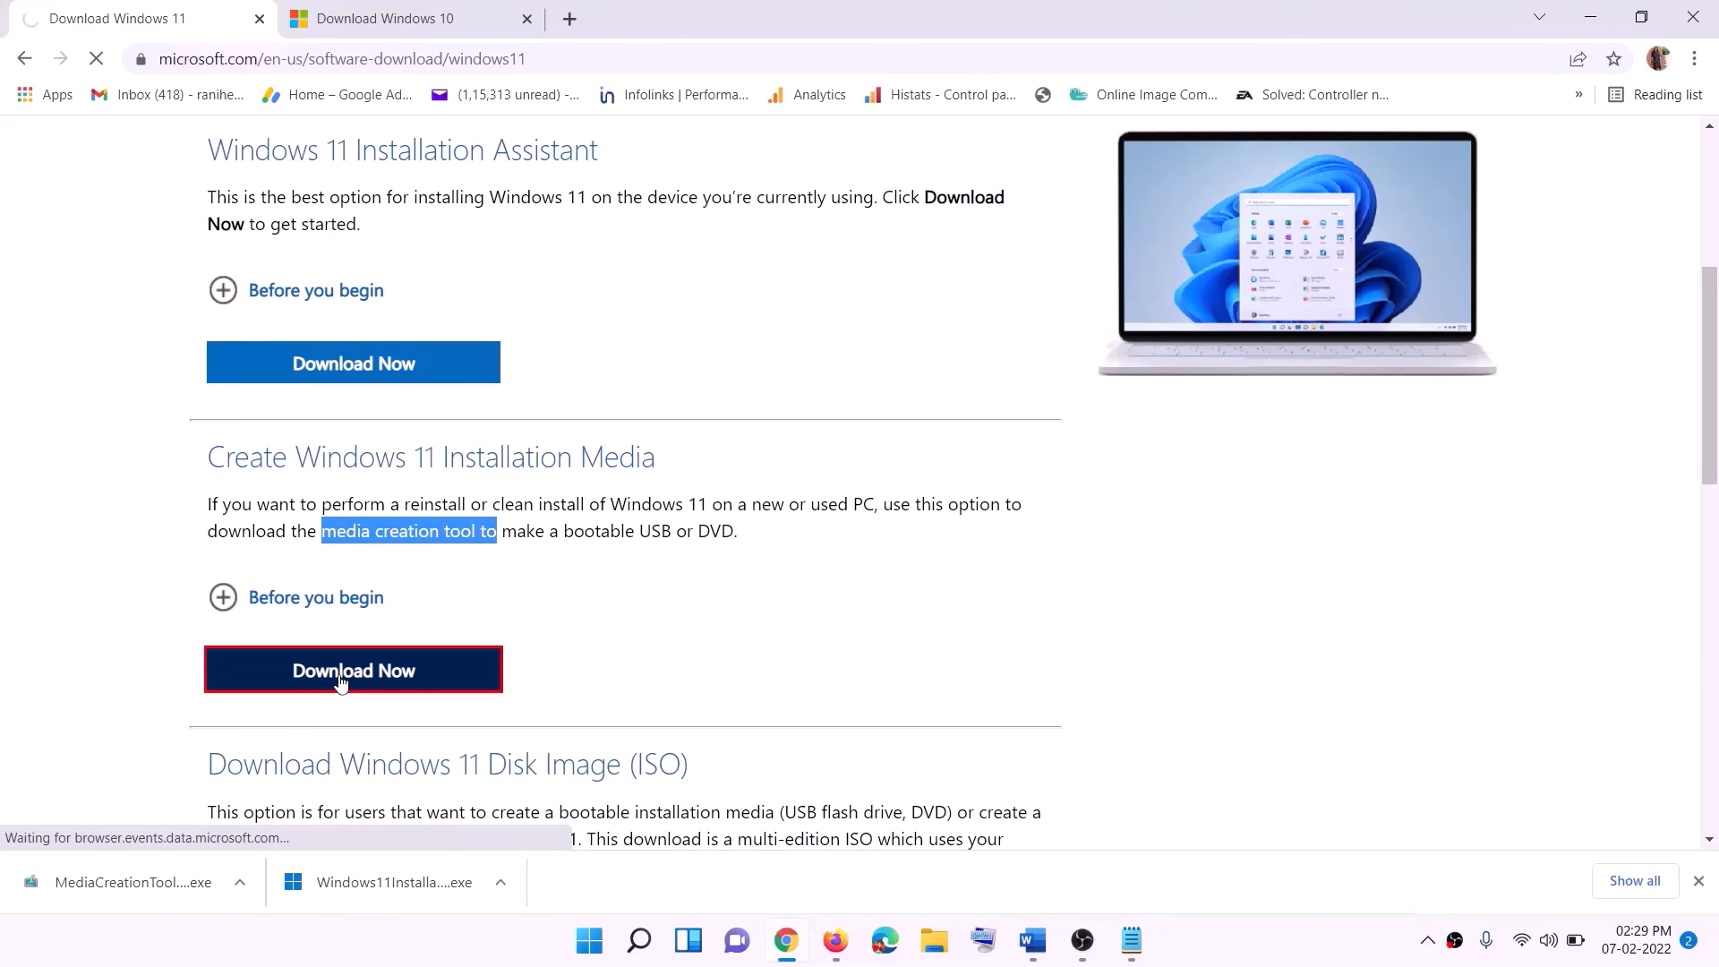
click(67, 900)
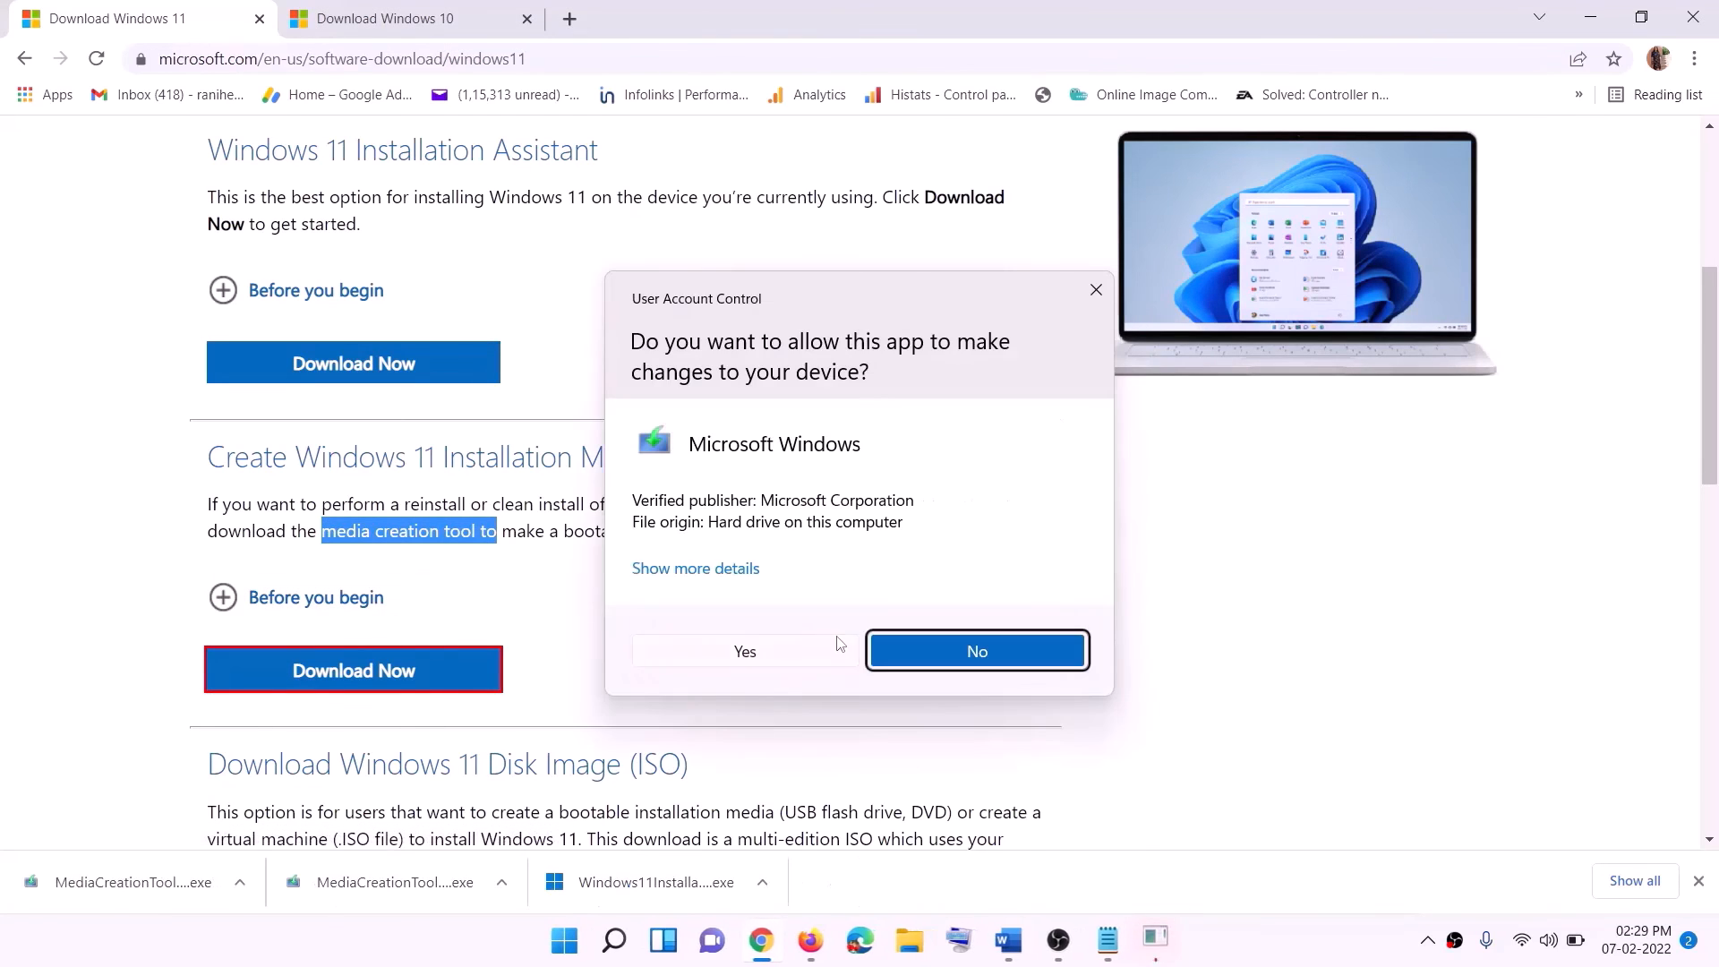
click(744, 651)
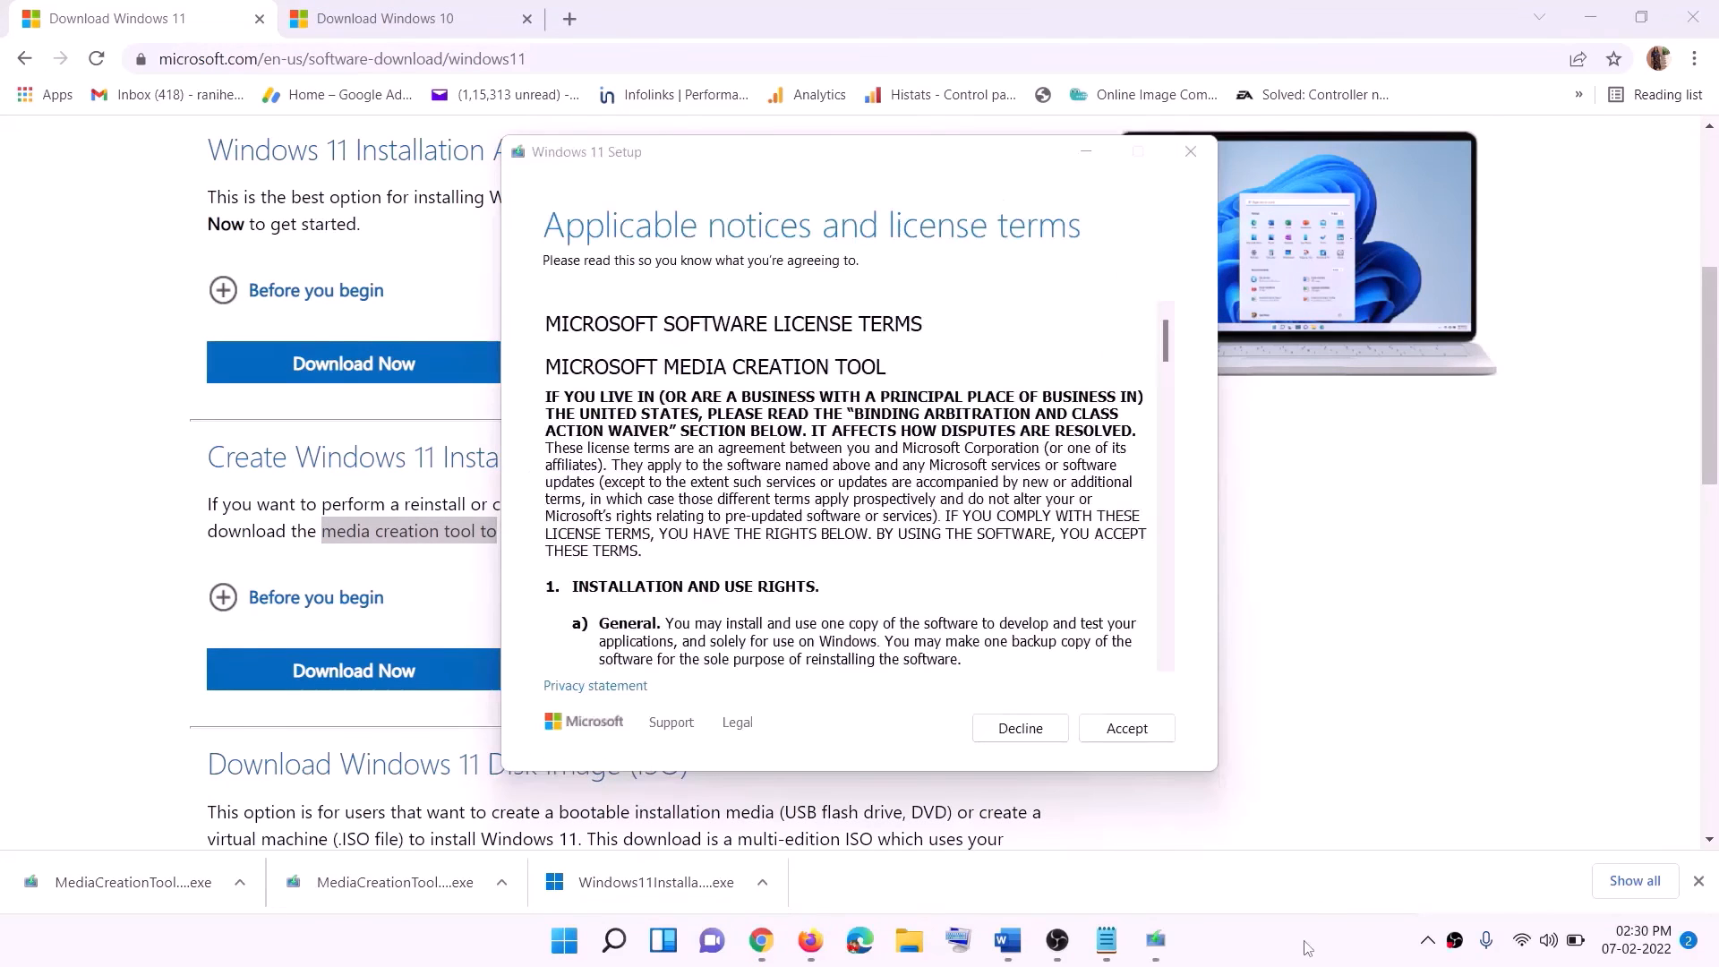
Accept the Windows 11 Setup license terms, keep the recommended language and edition, and save an ISO file named Windows to the Desktop.
click(1123, 728)
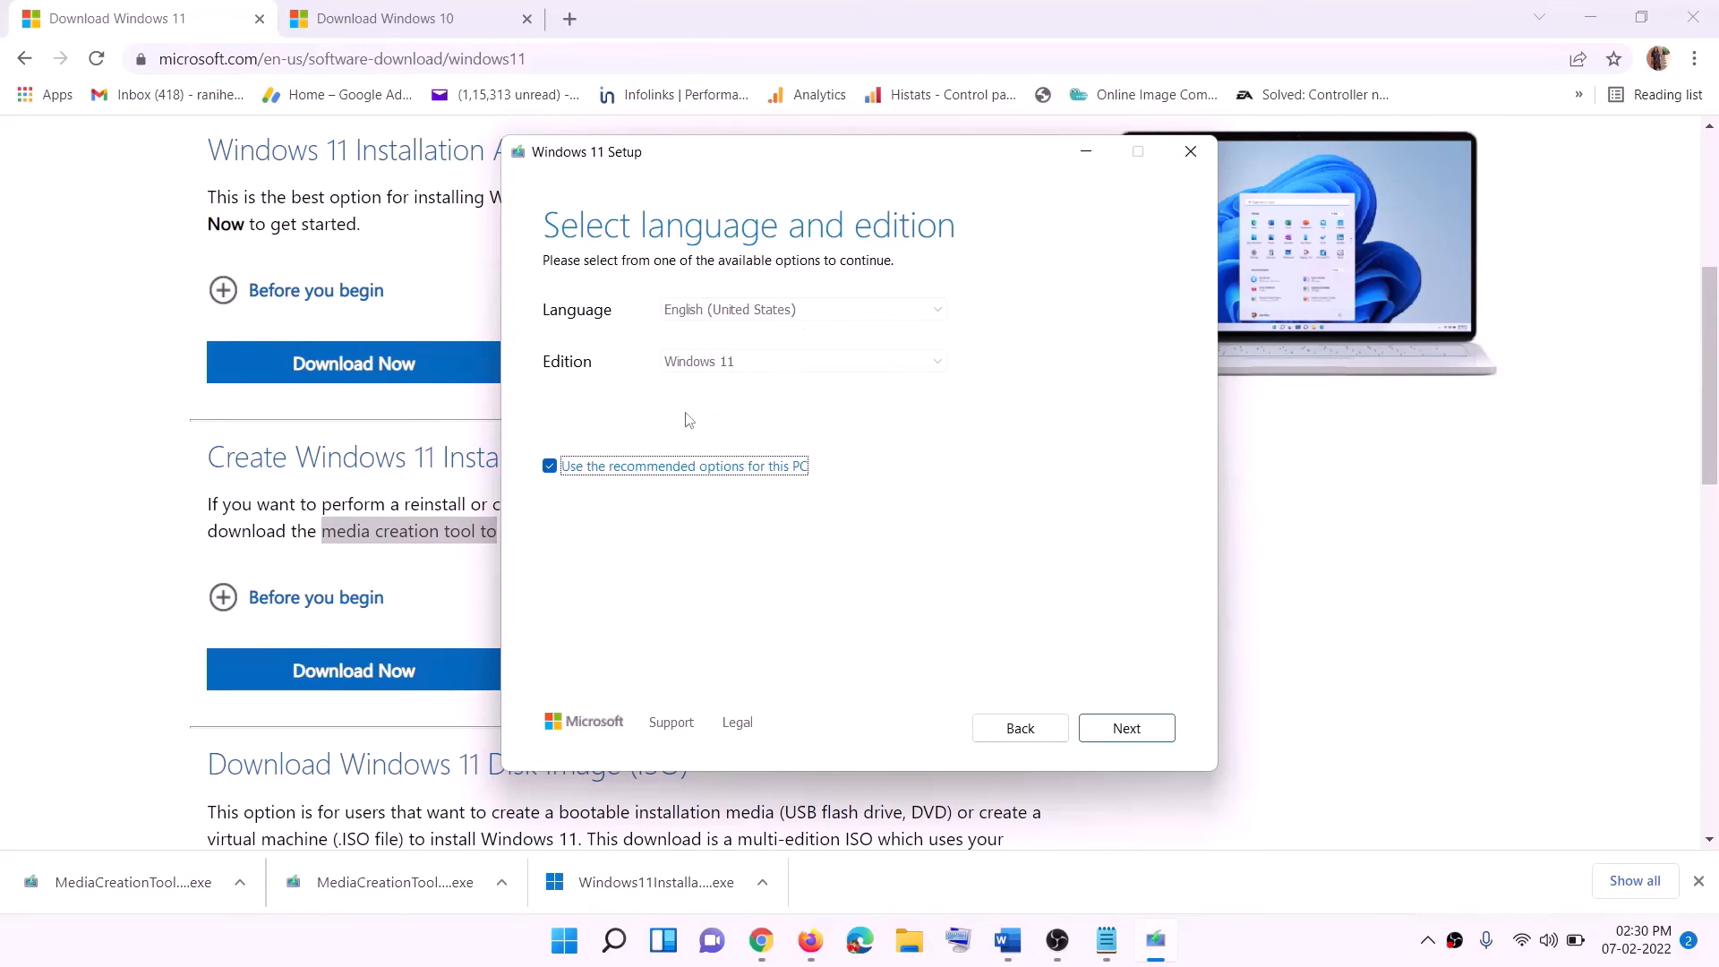
click(1117, 727)
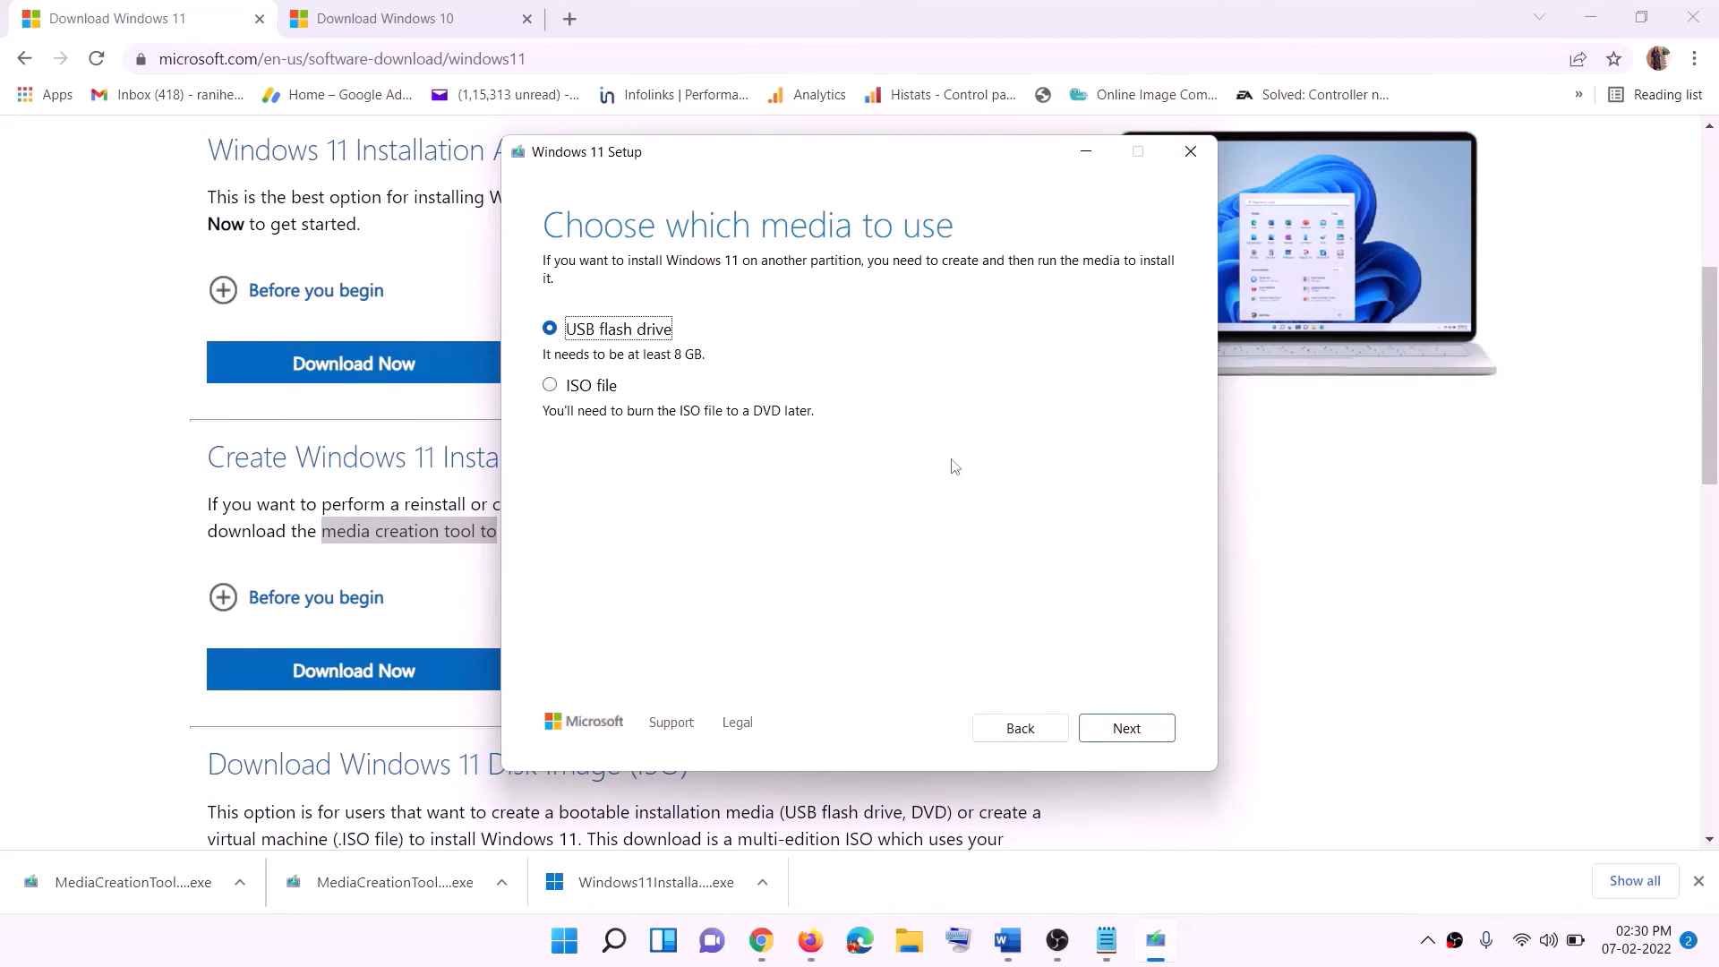
click(574, 390)
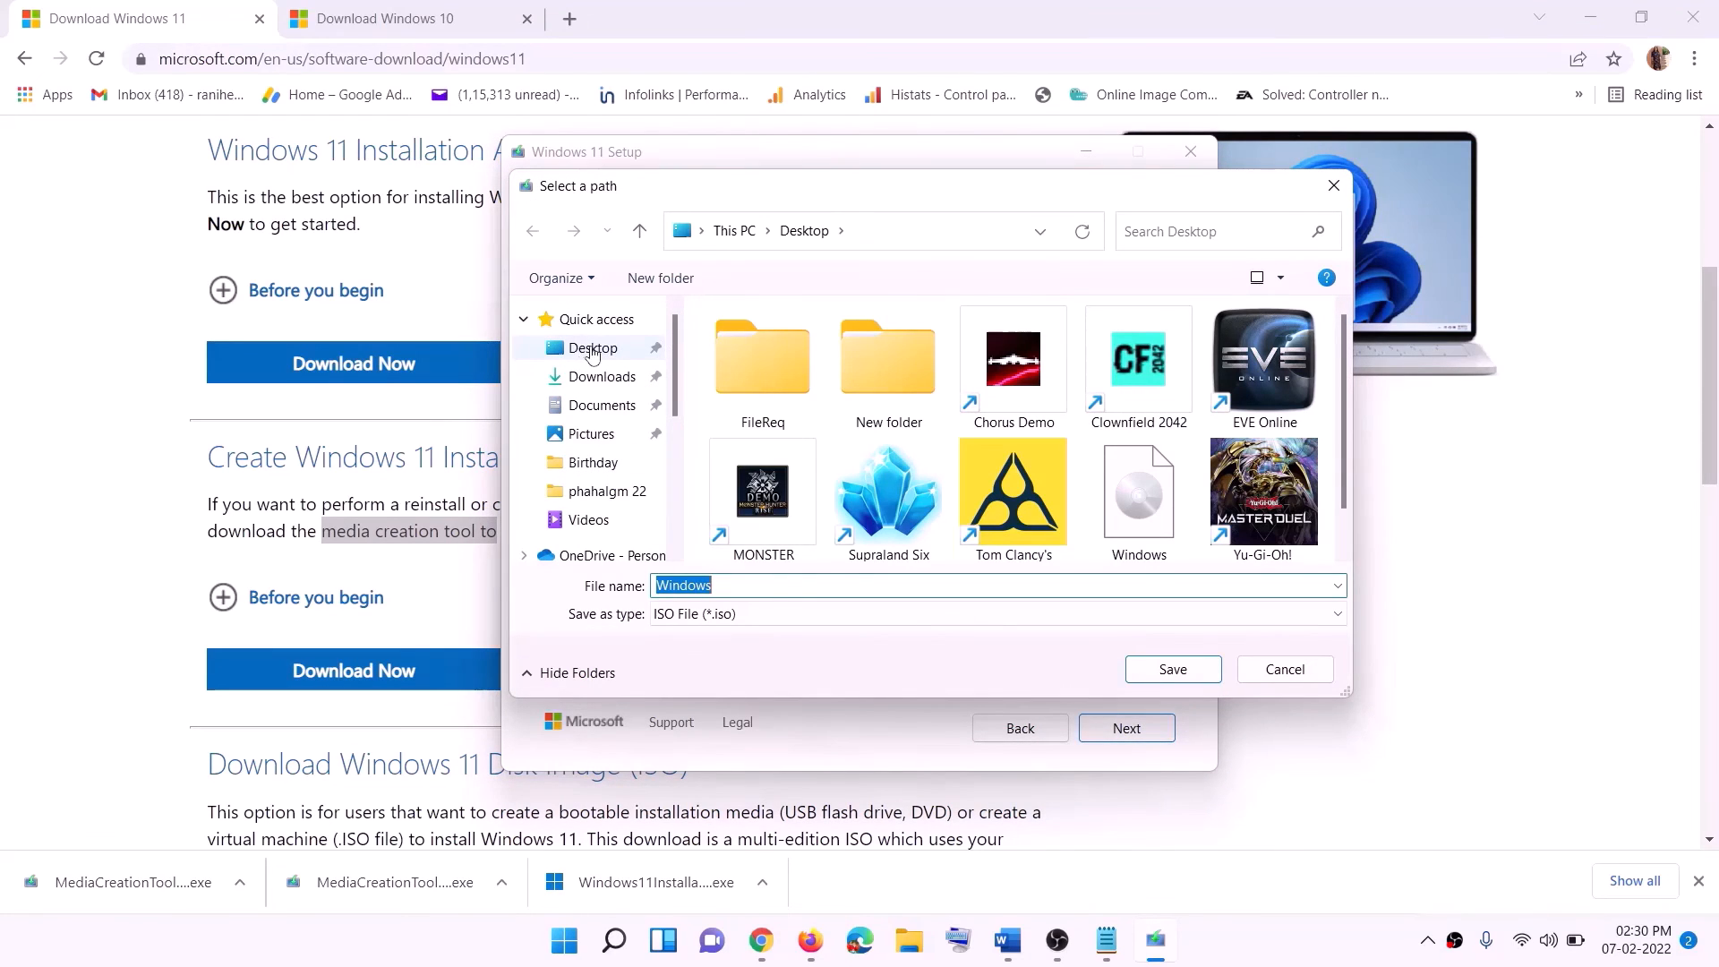
click(588, 350)
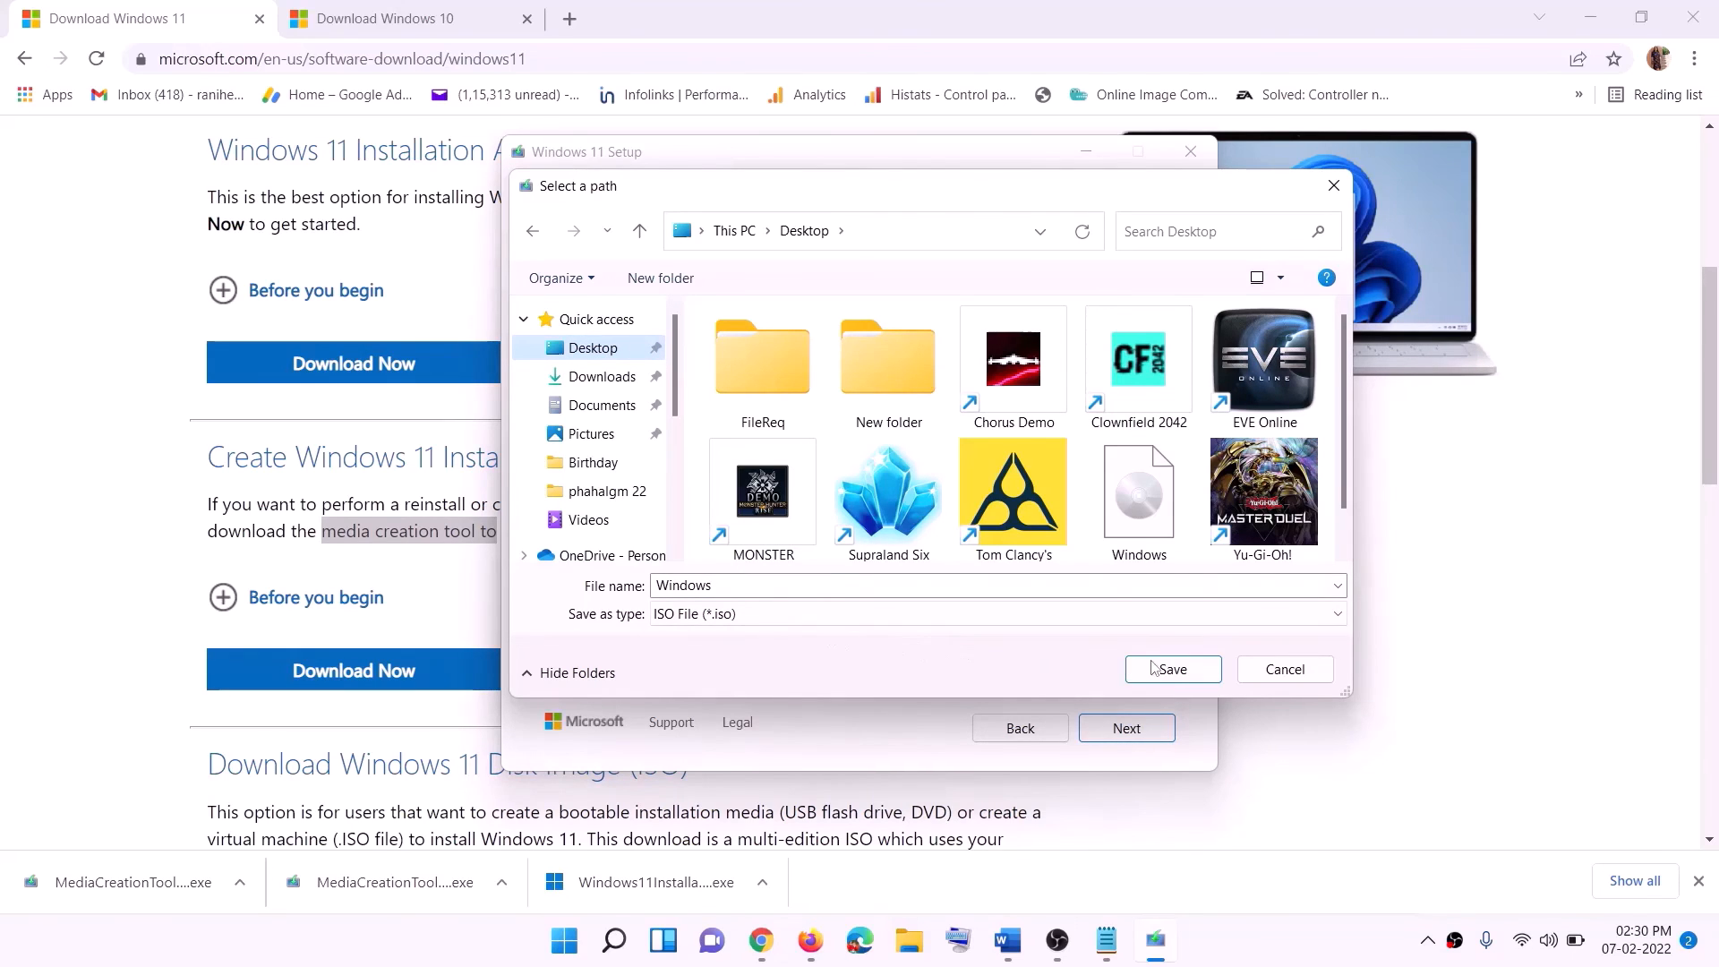
click(1180, 672)
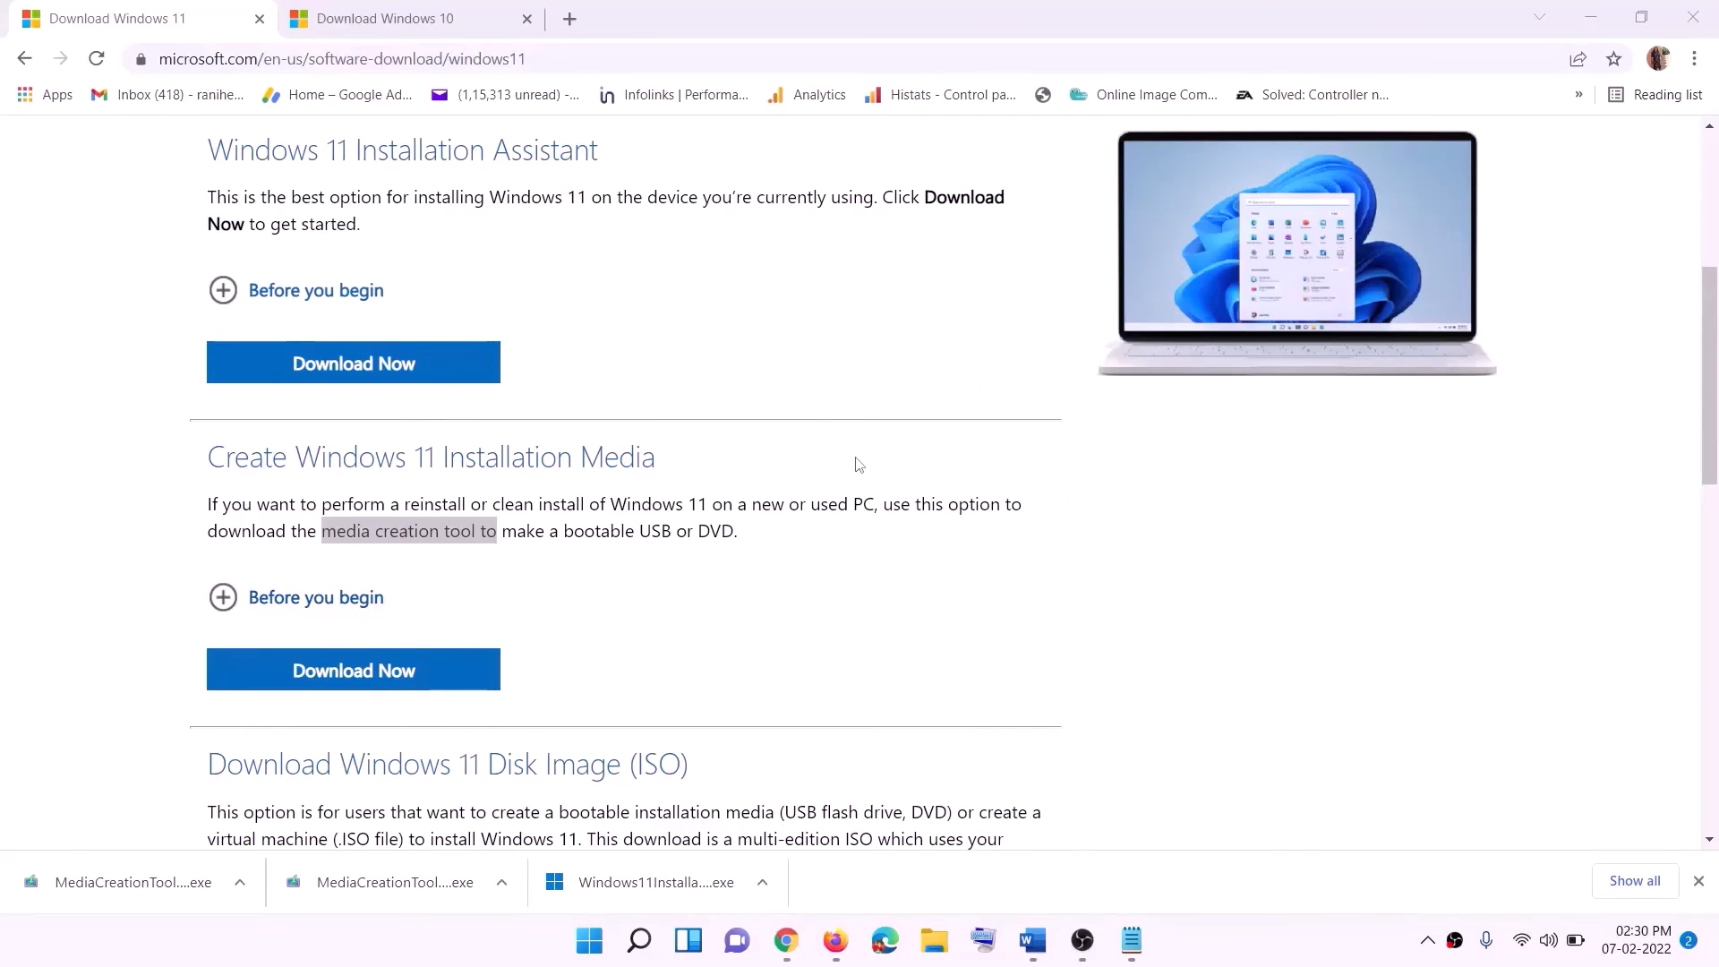
Open the Windows ISO file from the desktop, run its setup application, and continue past the Install Windows 11 page.
key(super+d)
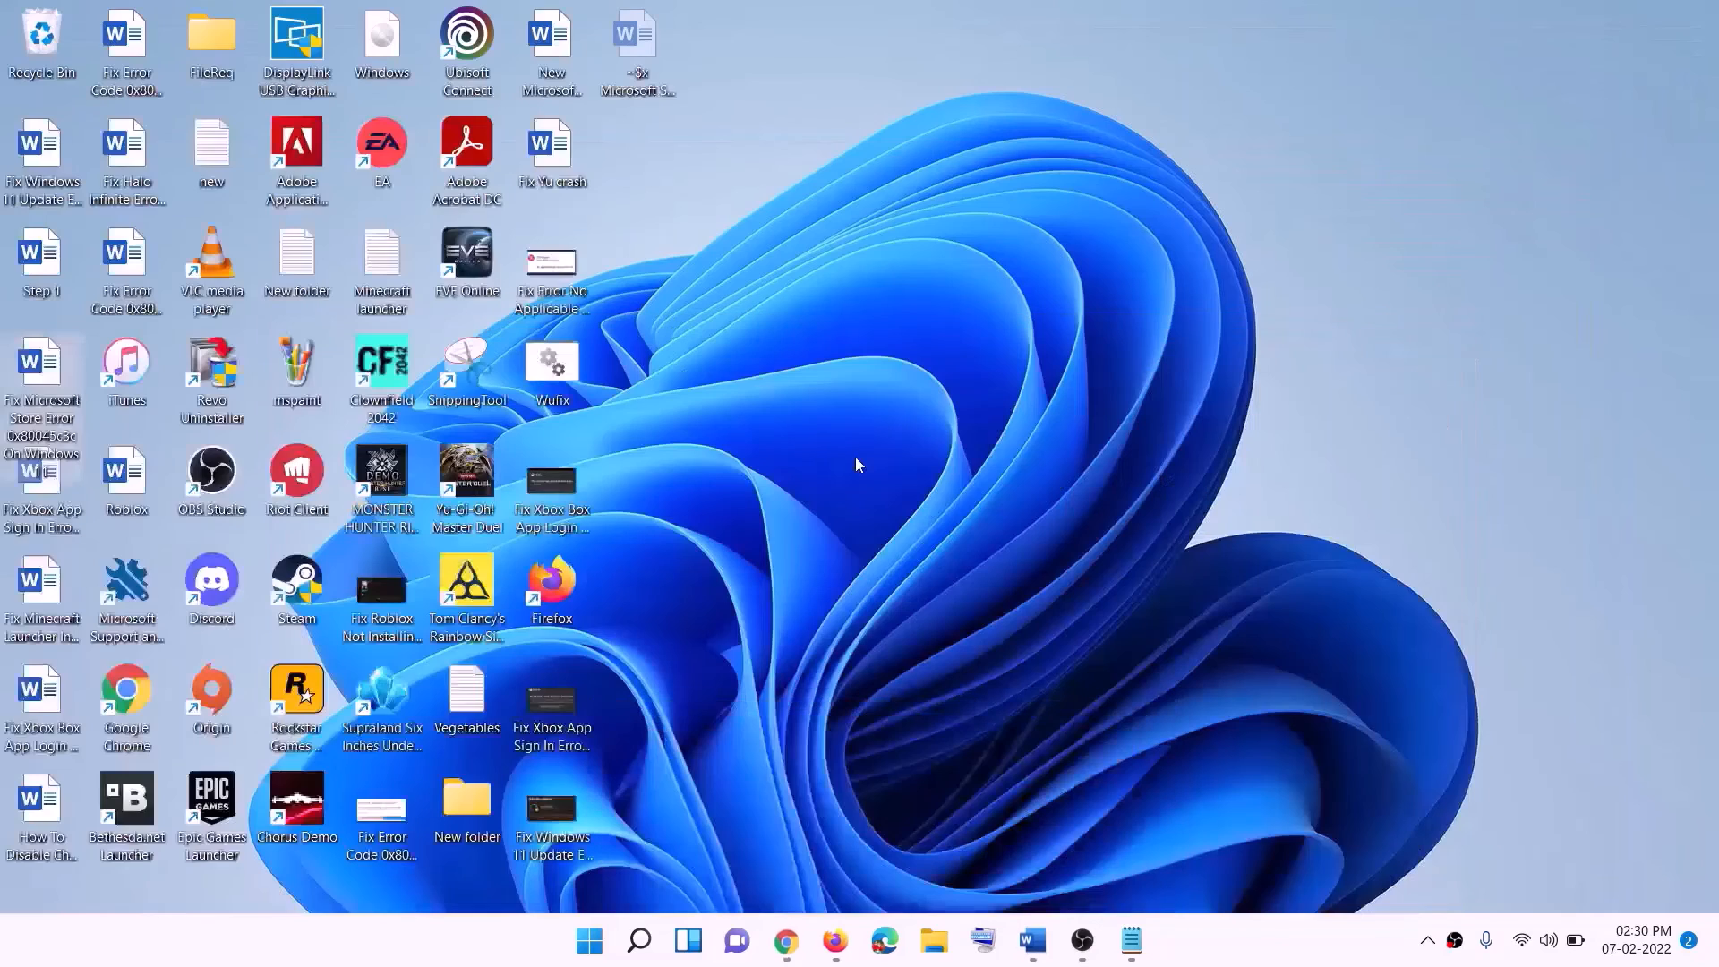
drag(383, 43, 691, 524)
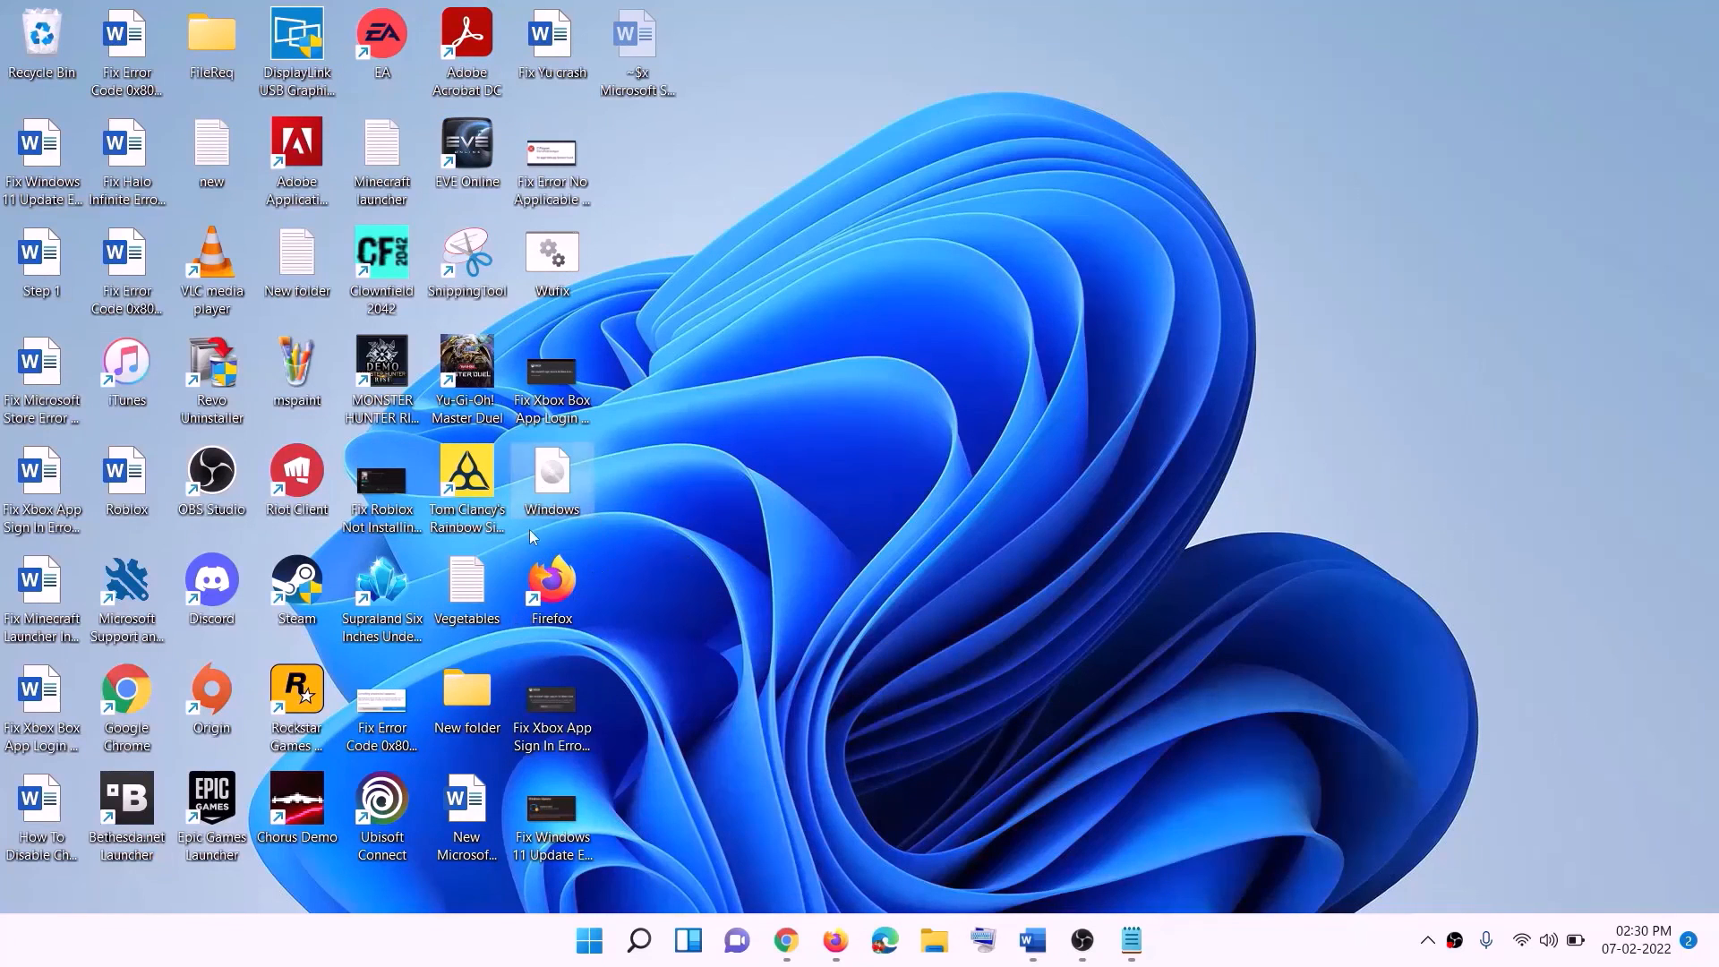
double_click(556, 491)
click(545, 631)
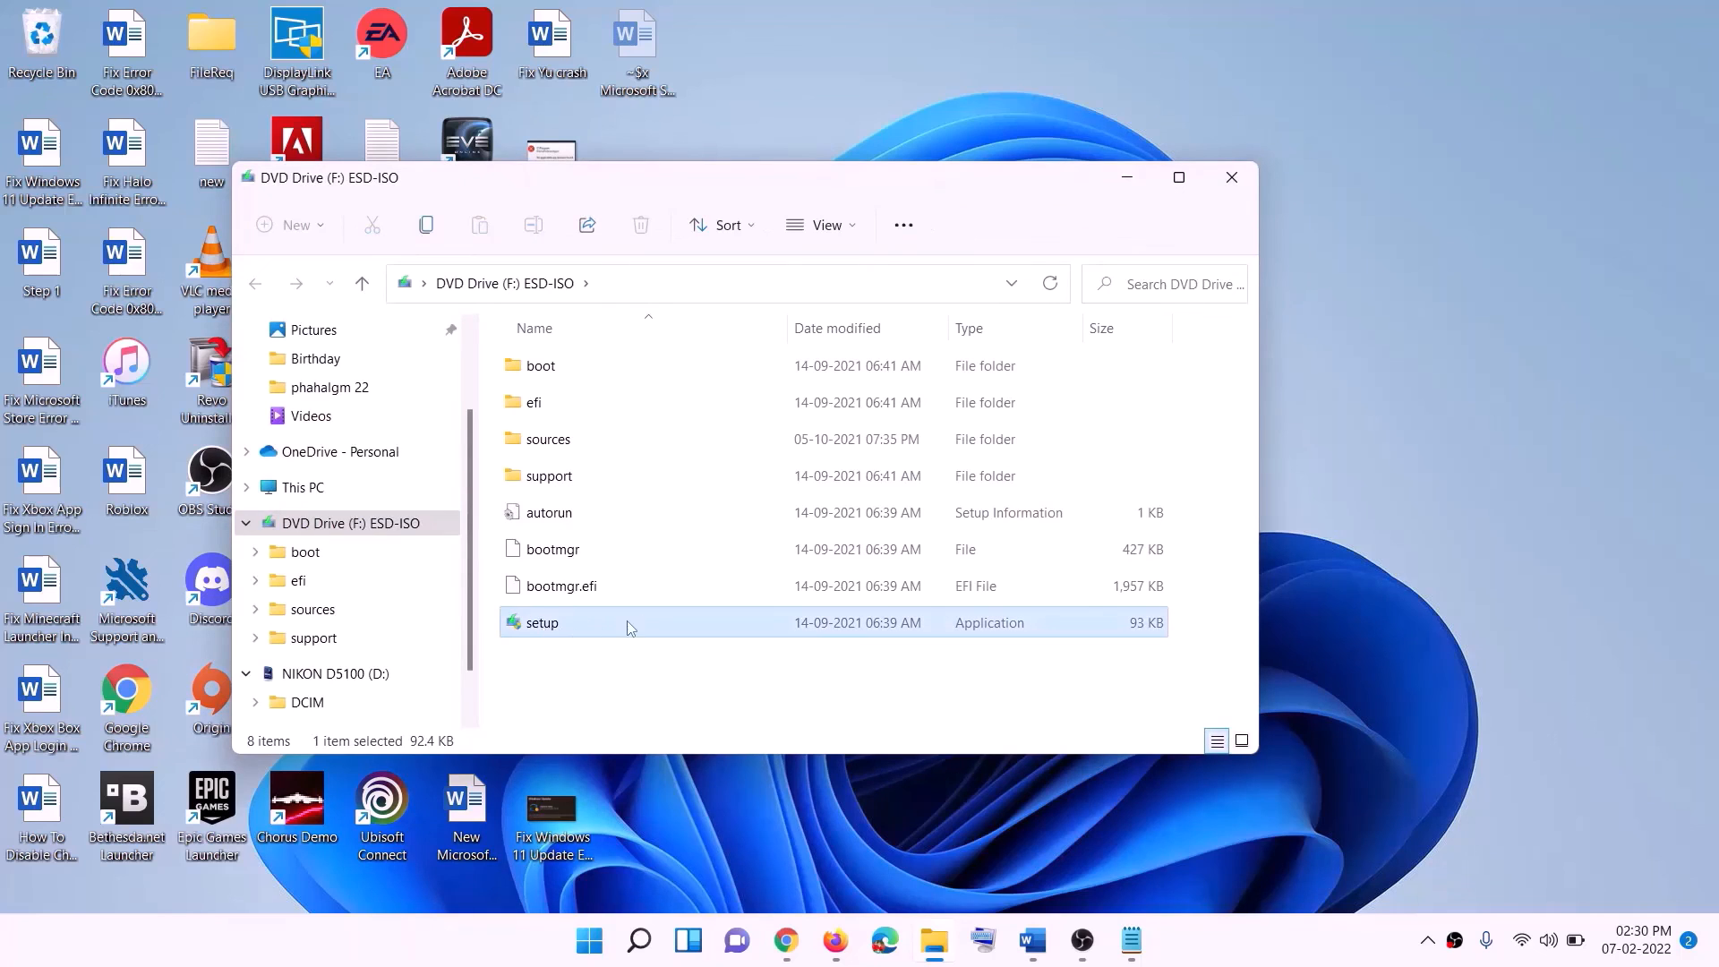
double_click(596, 623)
click(691, 701)
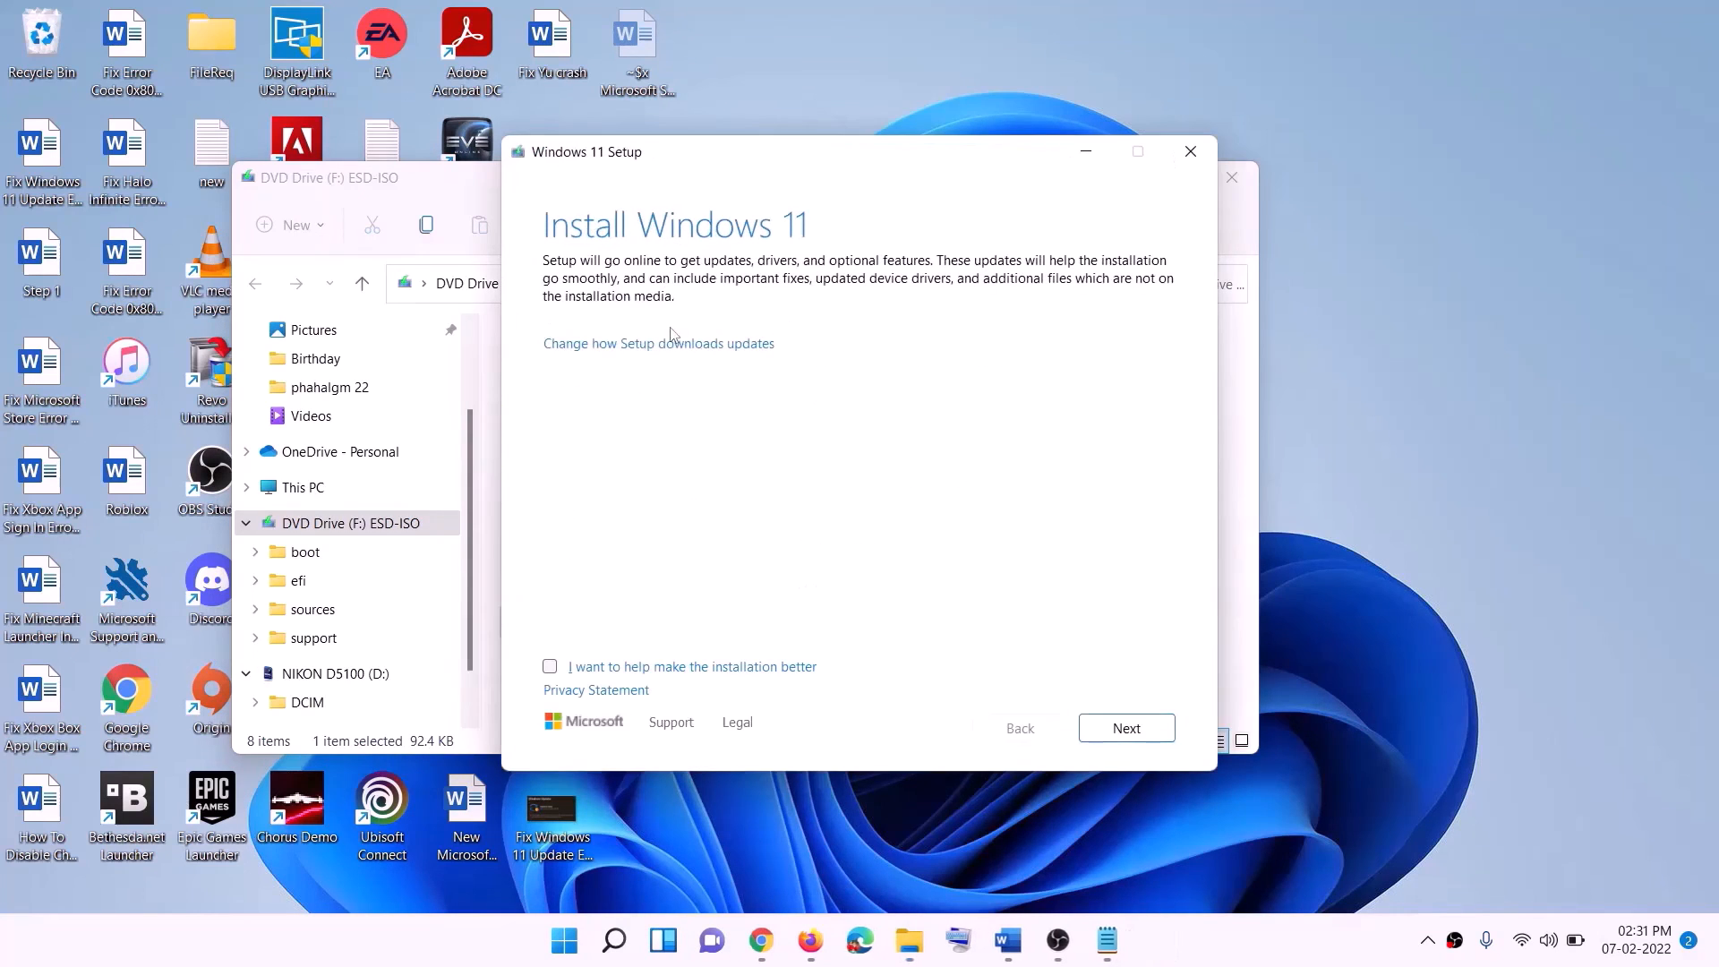
click(1131, 728)
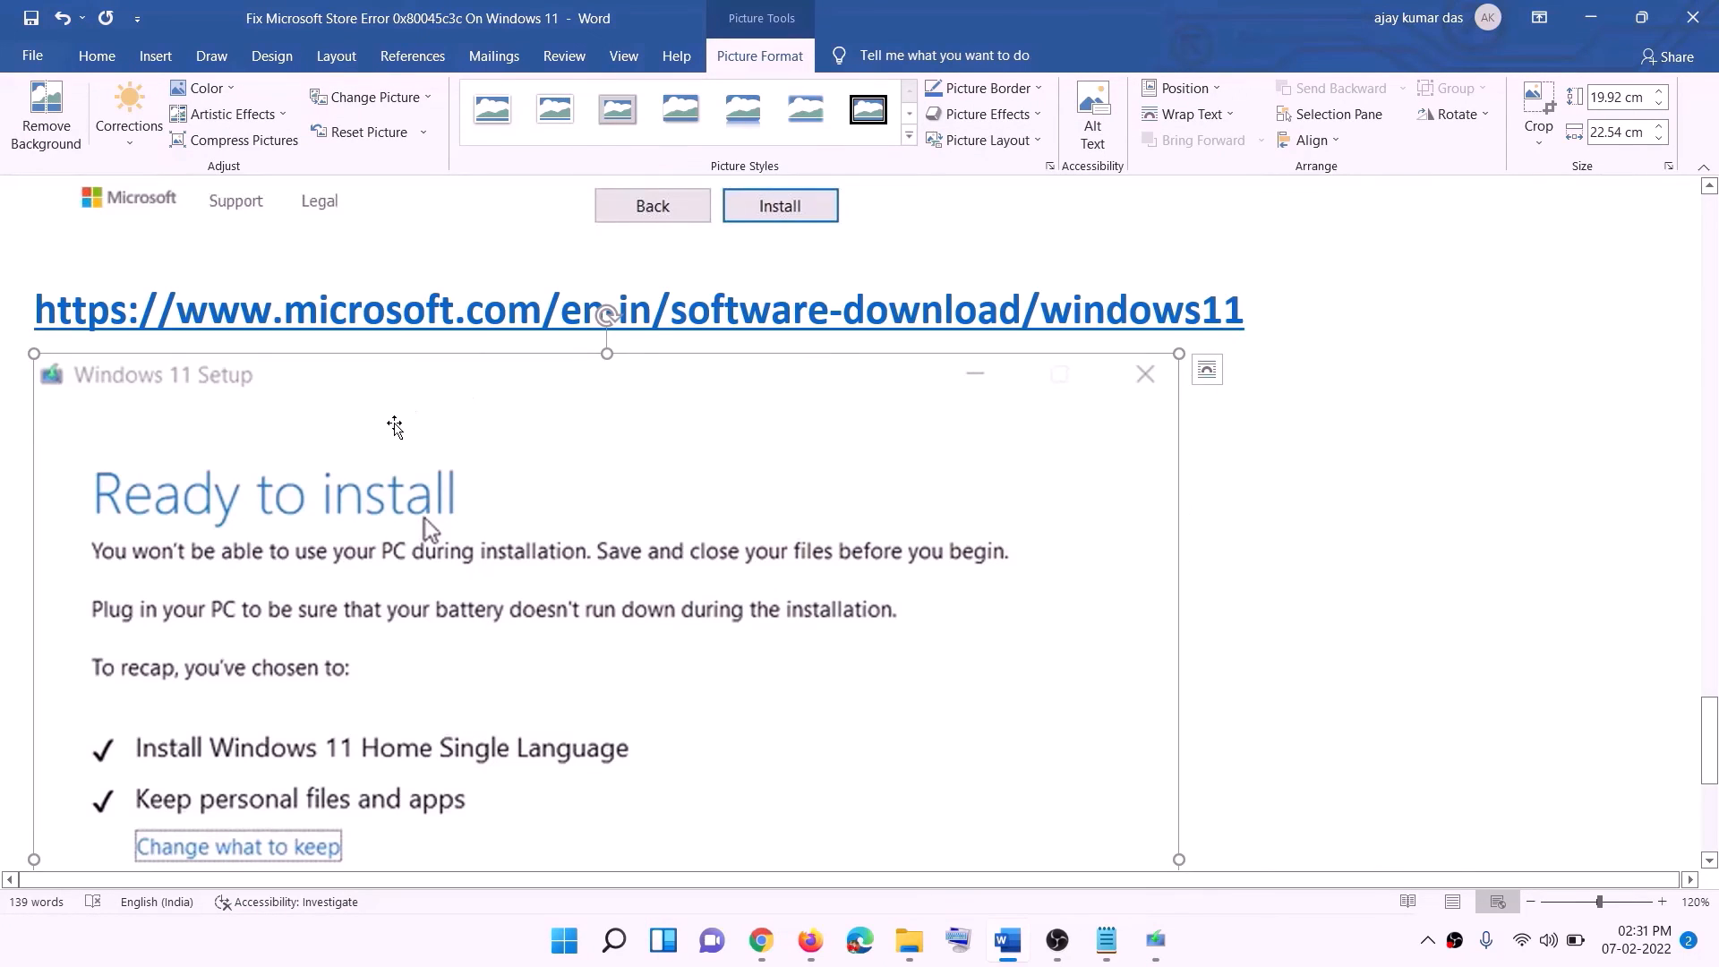
Review the Windows 11 Setup Ready to install screenshot in the Word guide, including the Keep personal files and apps choice.
scroll(395, 426, down, 3)
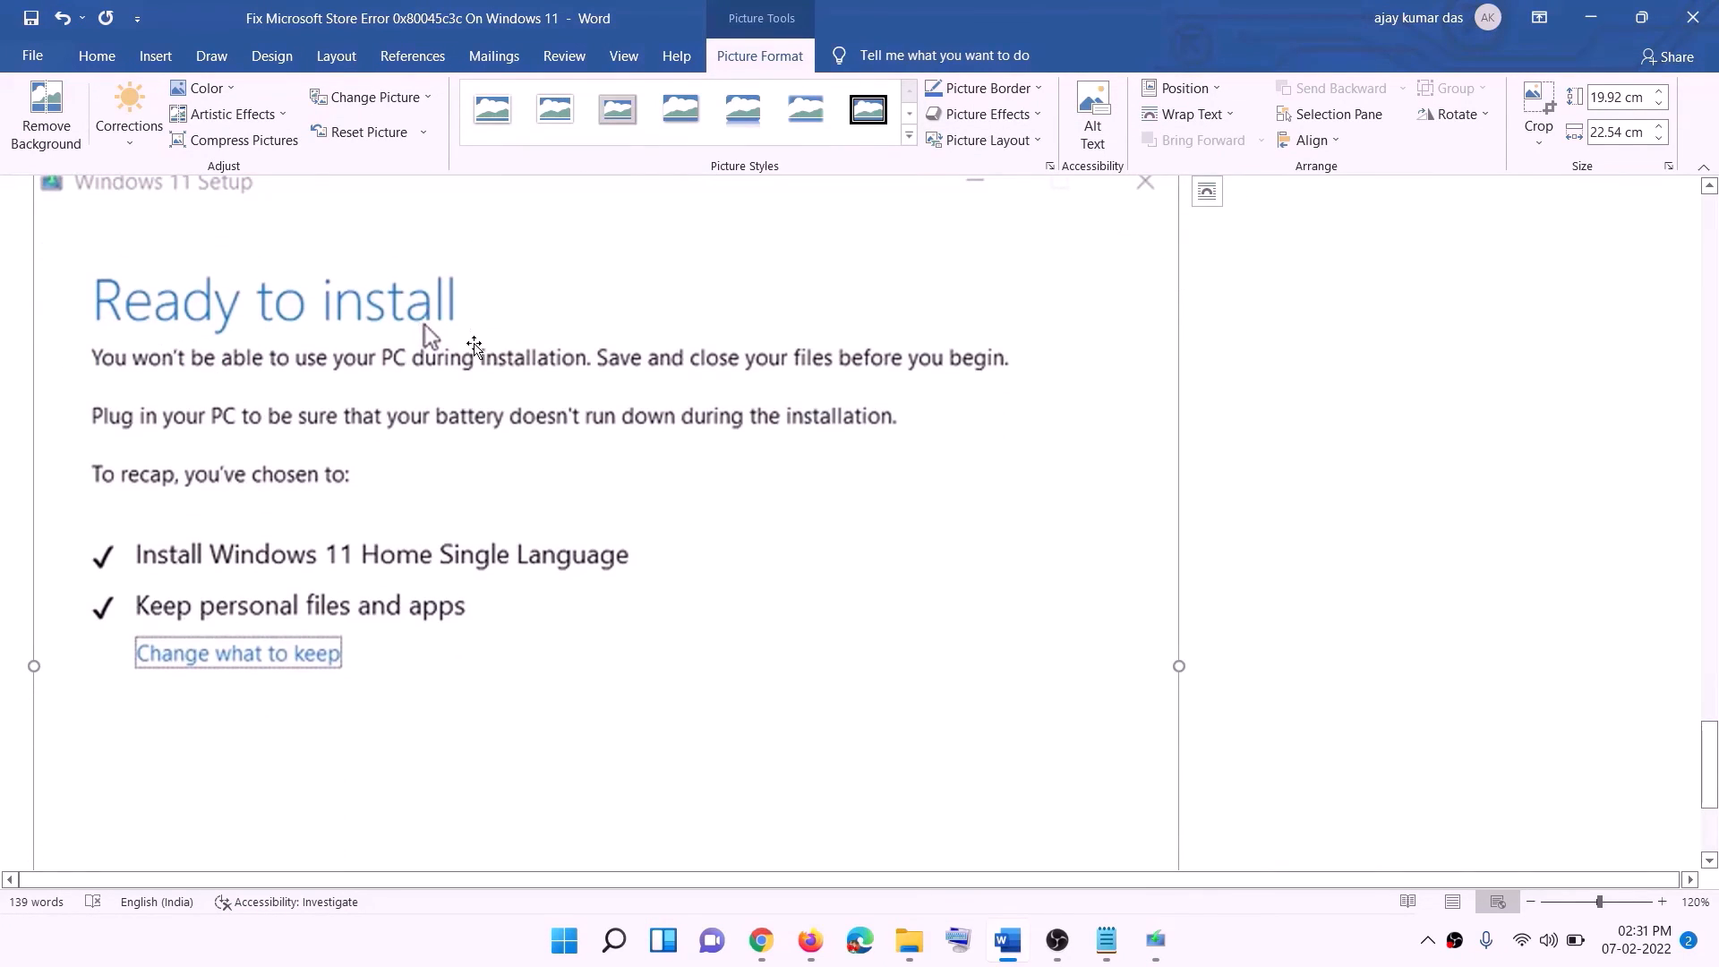
scroll(424, 324, down, 1)
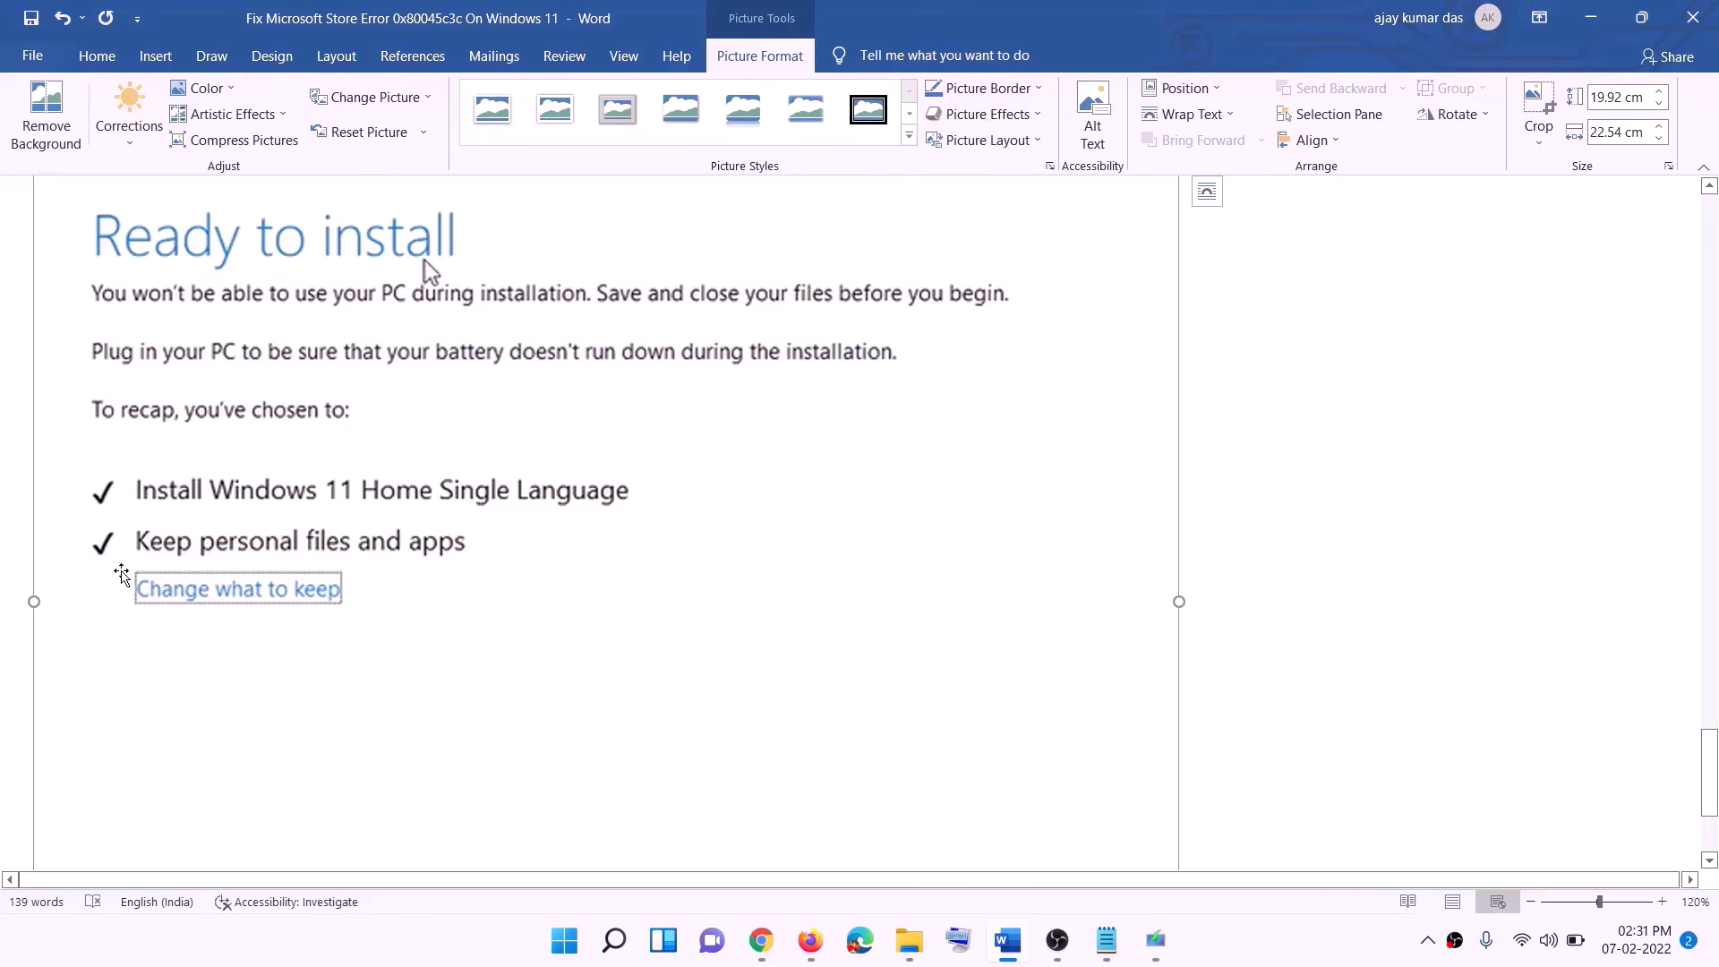
scroll(644, 562, down, 1)
scroll(644, 562, down, 3)
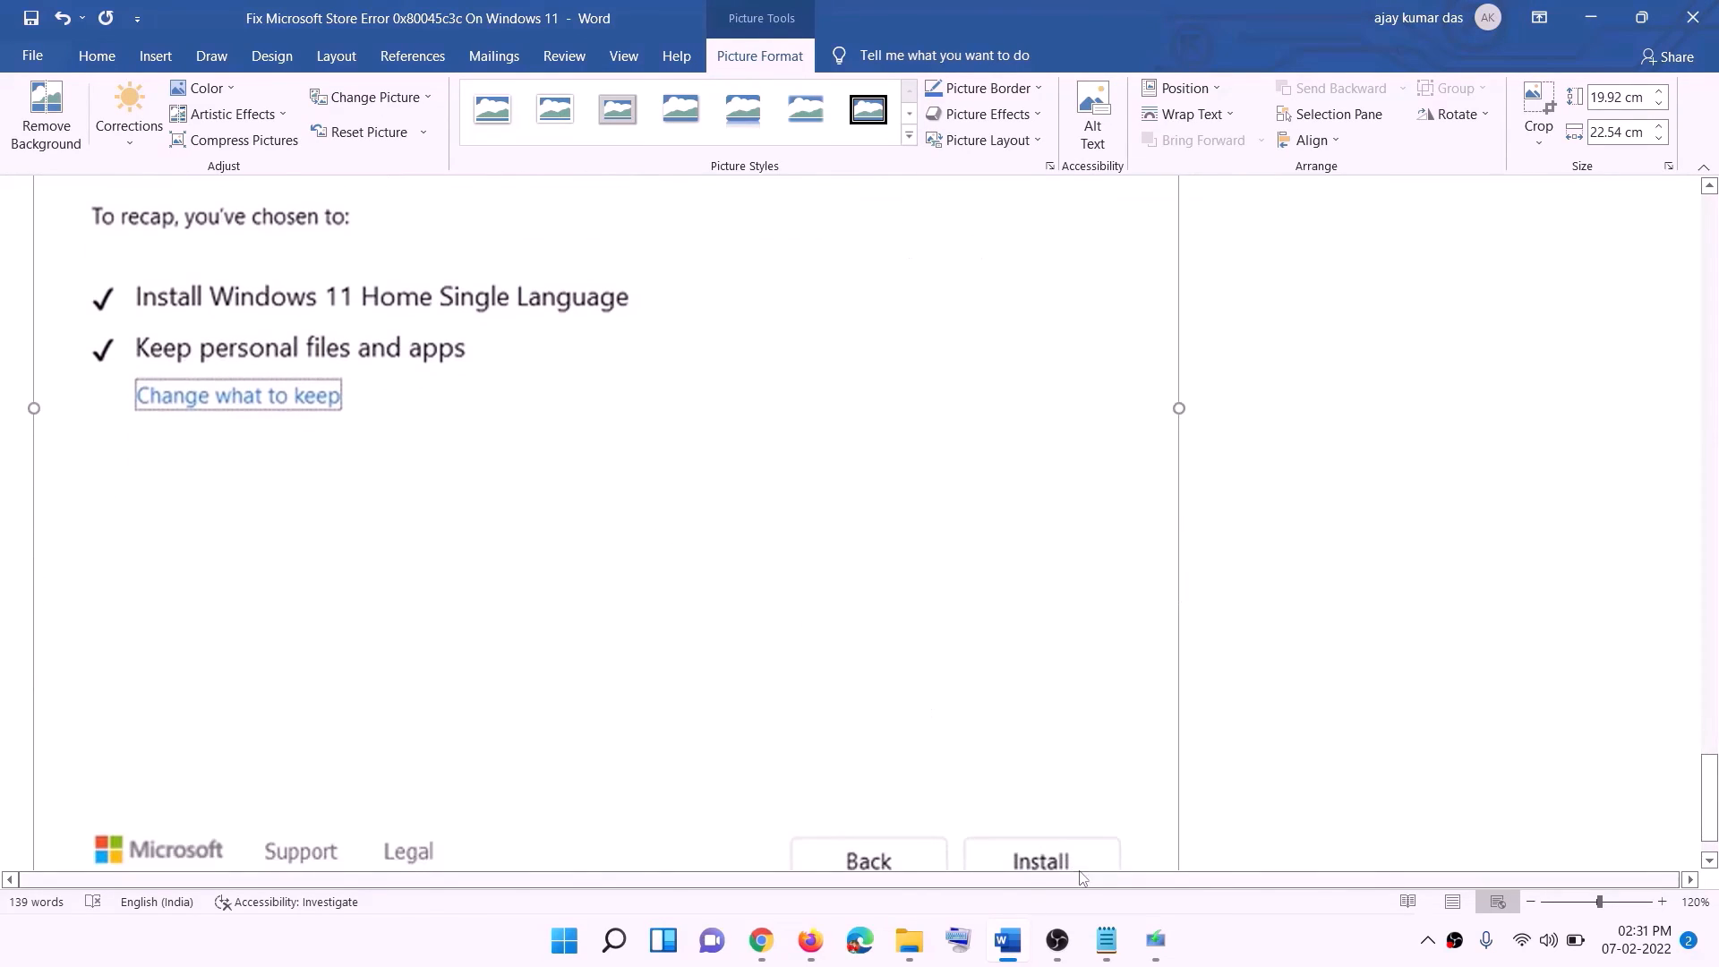
scroll(913, 671, up, 7)
scroll(913, 669, up, 1)
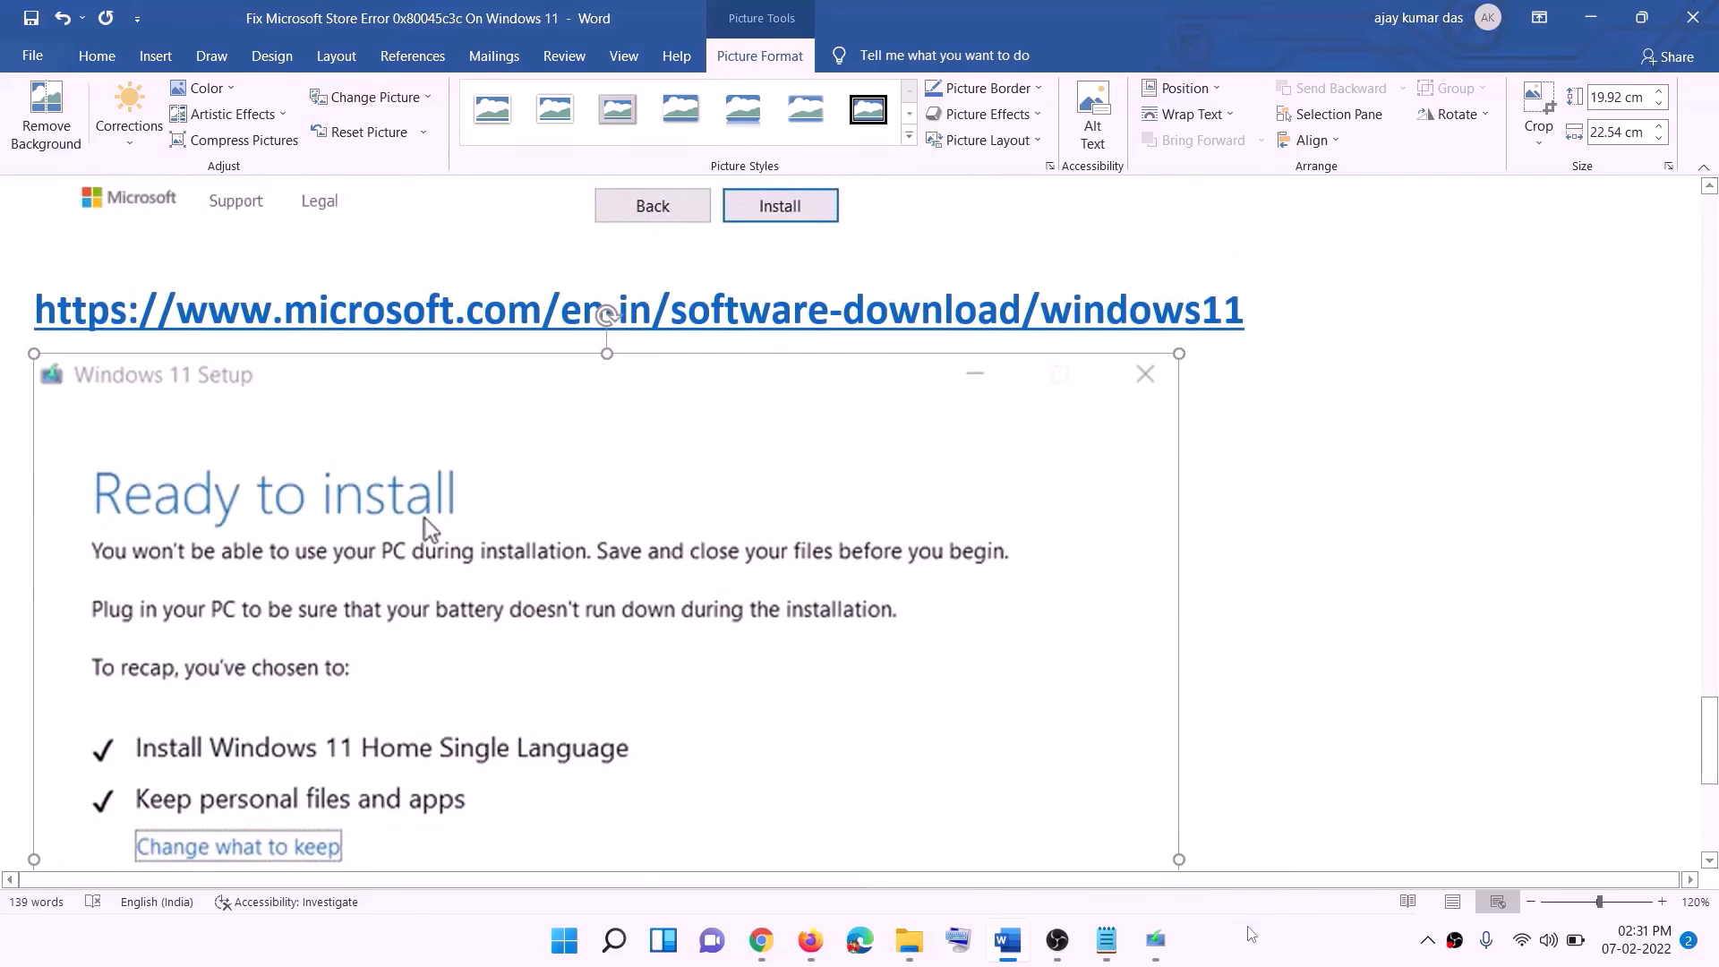